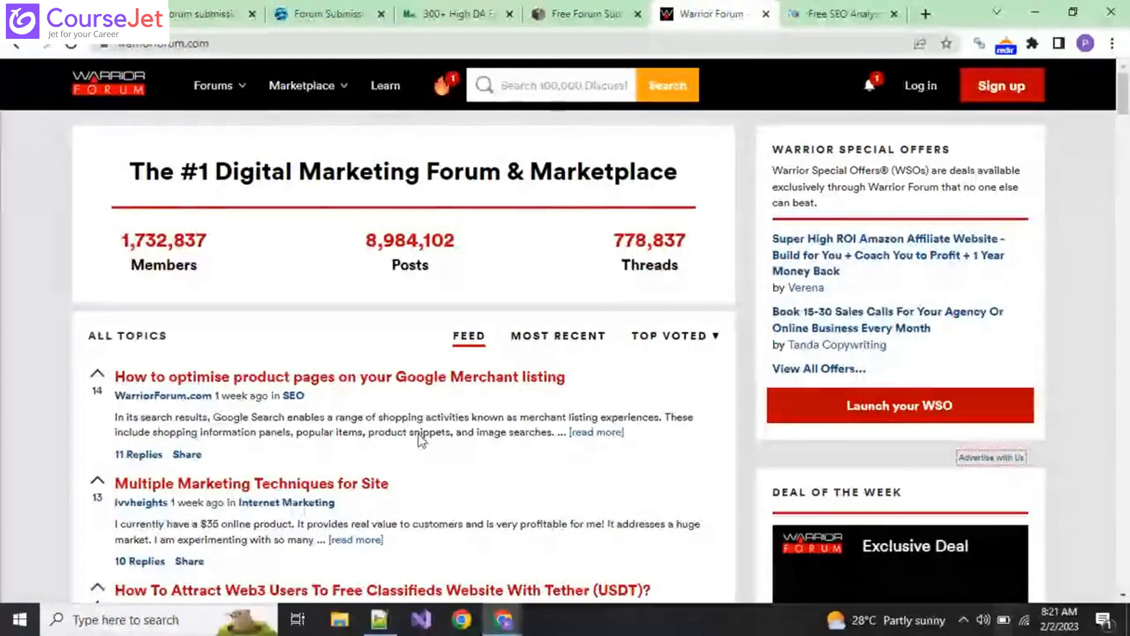
Search the Warrior Forum discussions for "google cloud".
click(527, 85)
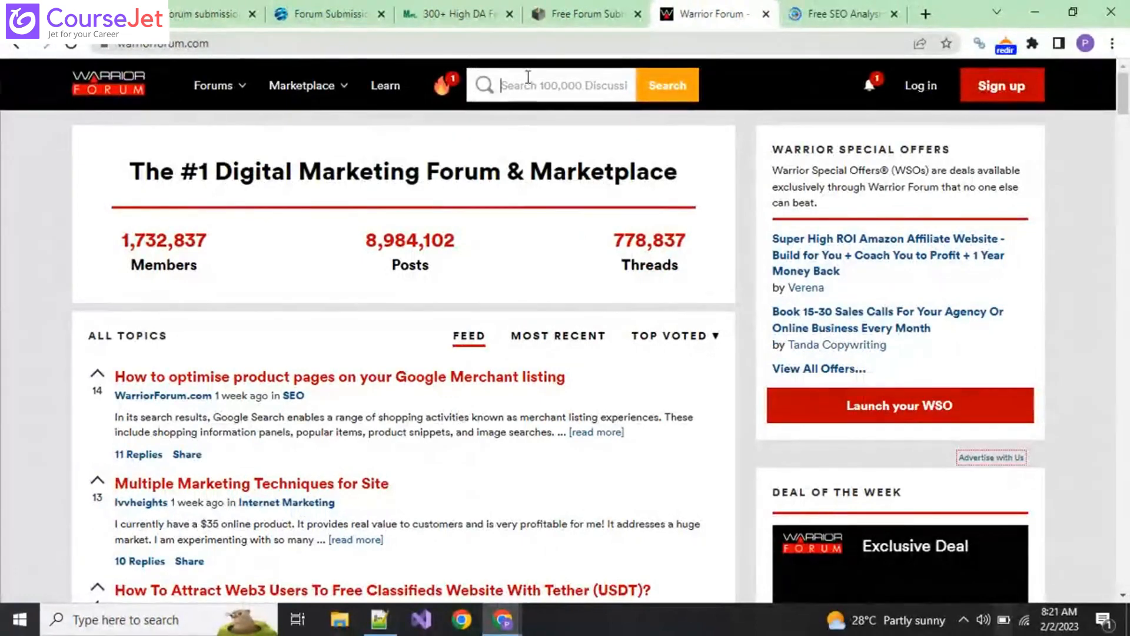
text(google cloud)
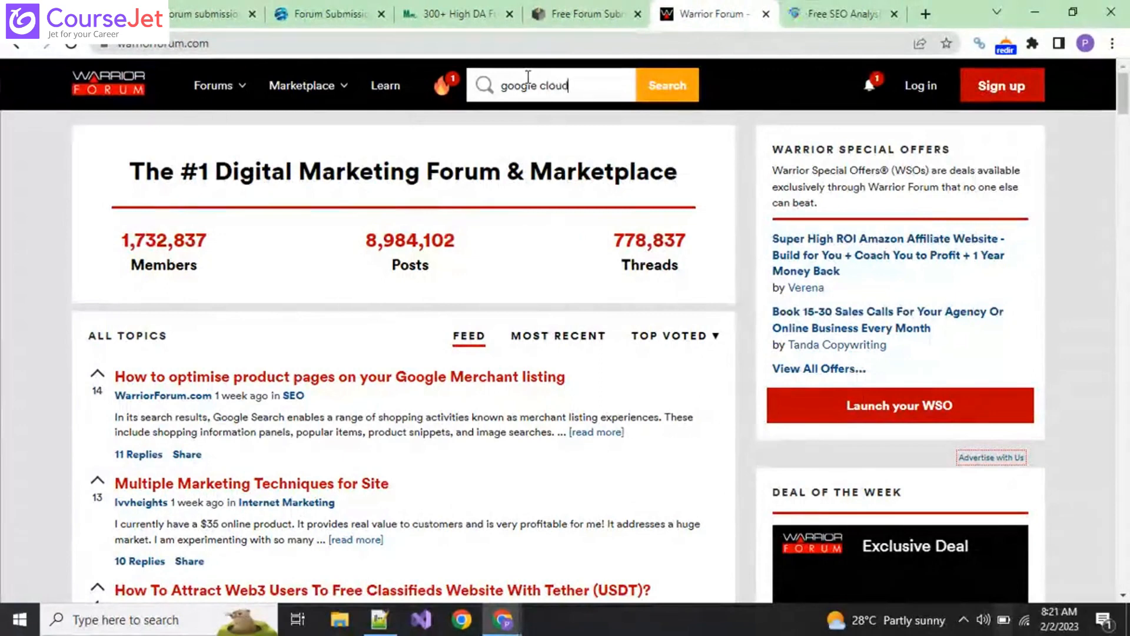
key(Return)
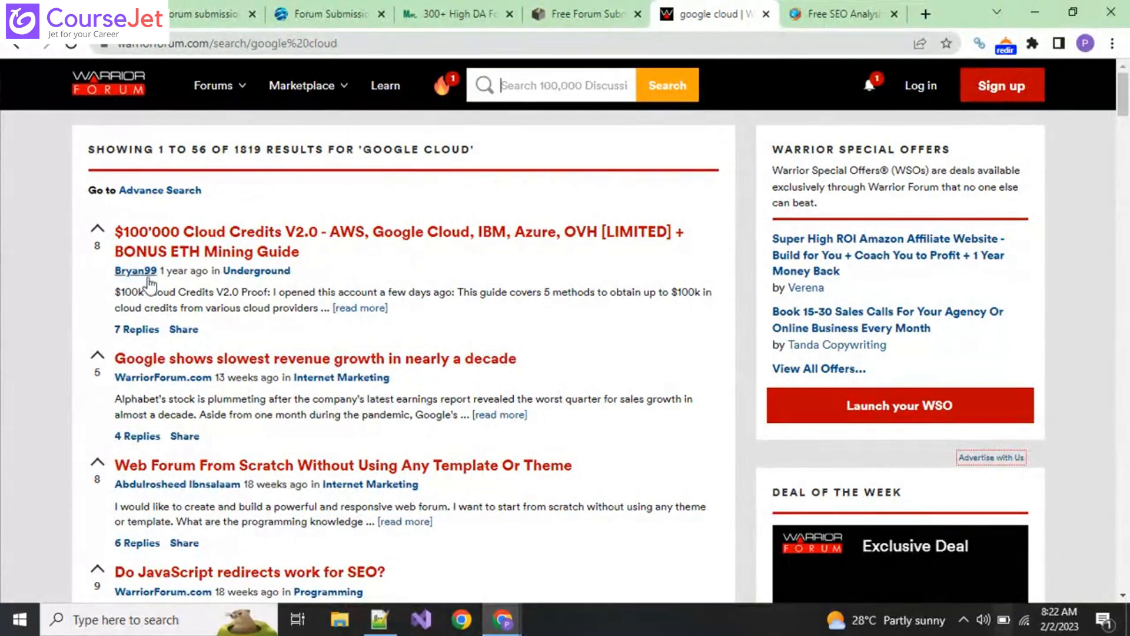
click(510, 86)
Open the thread "Google shows slowest revenue growth in nearly a decade" and look through its article and replies.
click(254, 360)
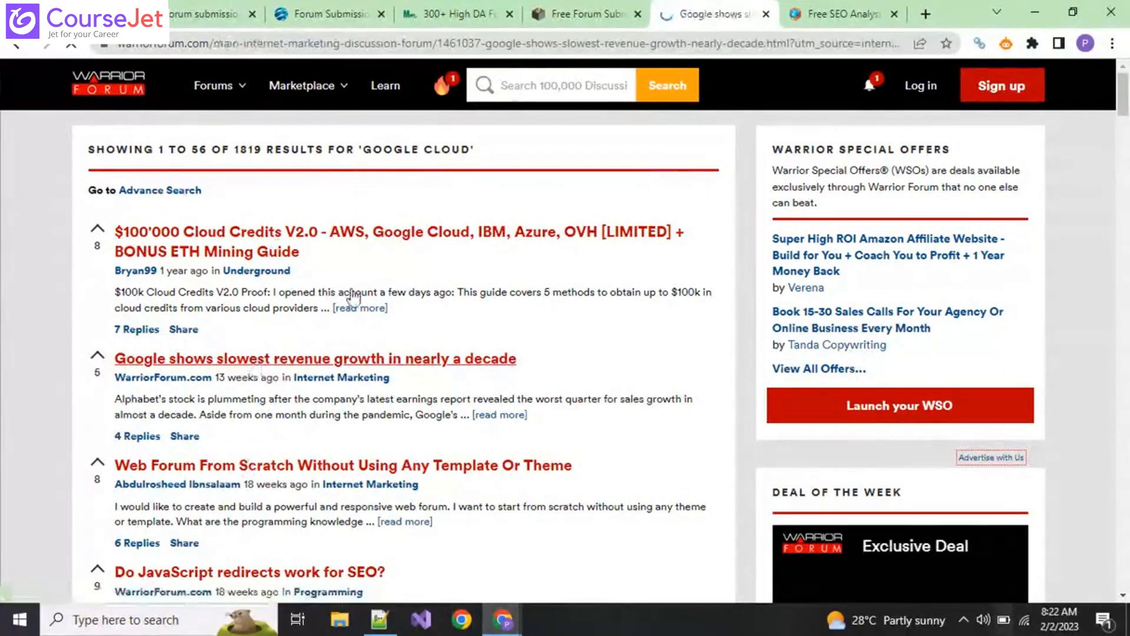
scroll(283, 382, down, 5)
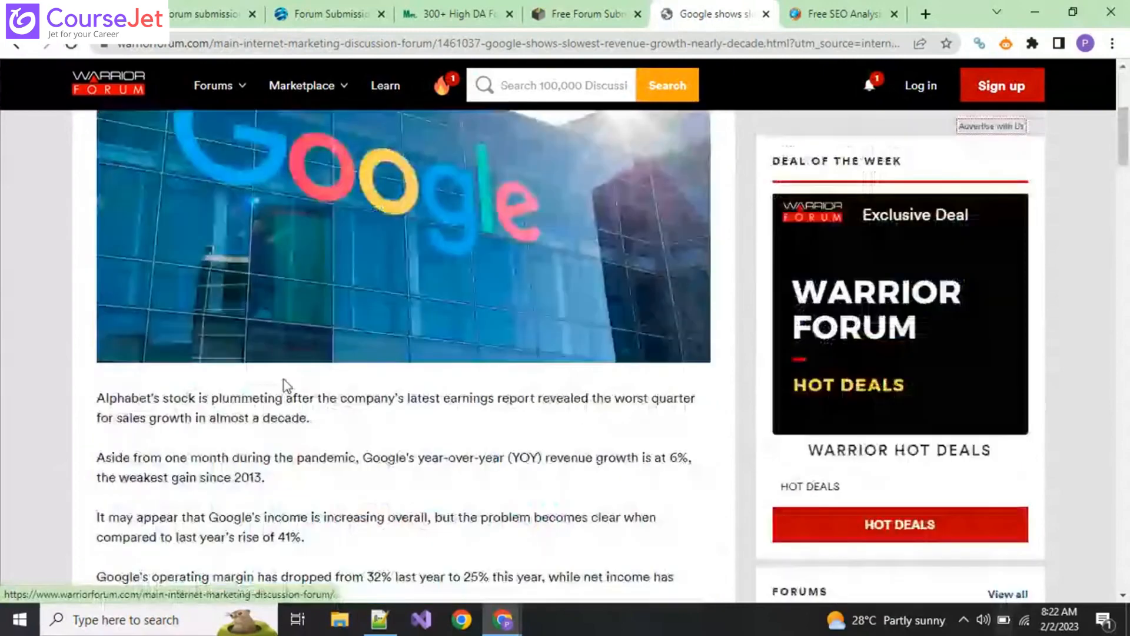
scroll(284, 382, down, 20)
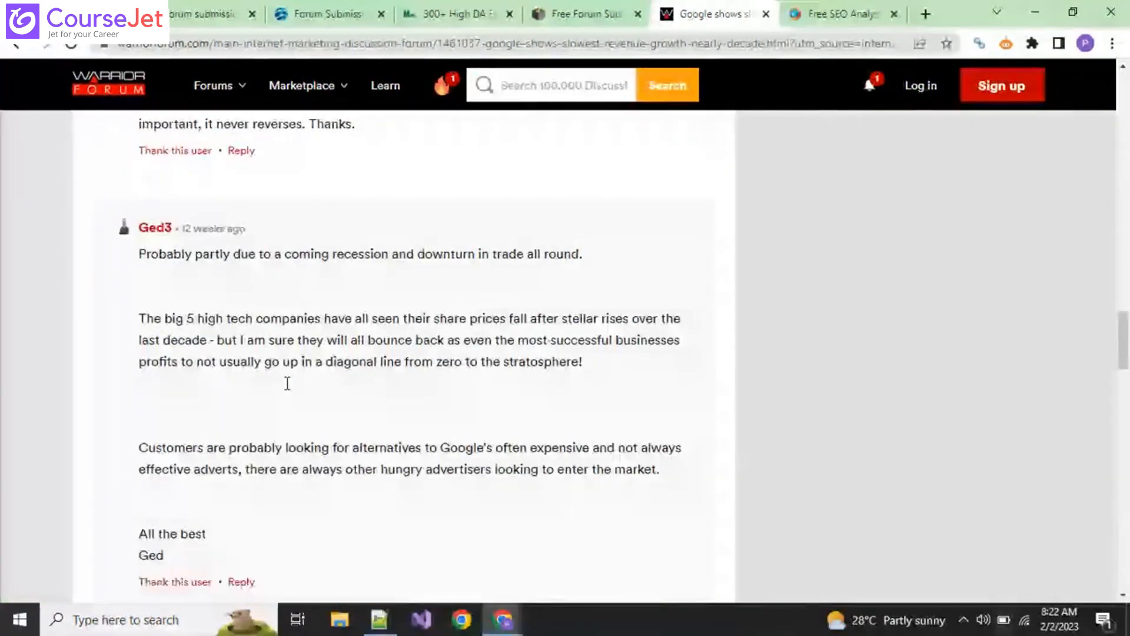
scroll(288, 393, up, 15)
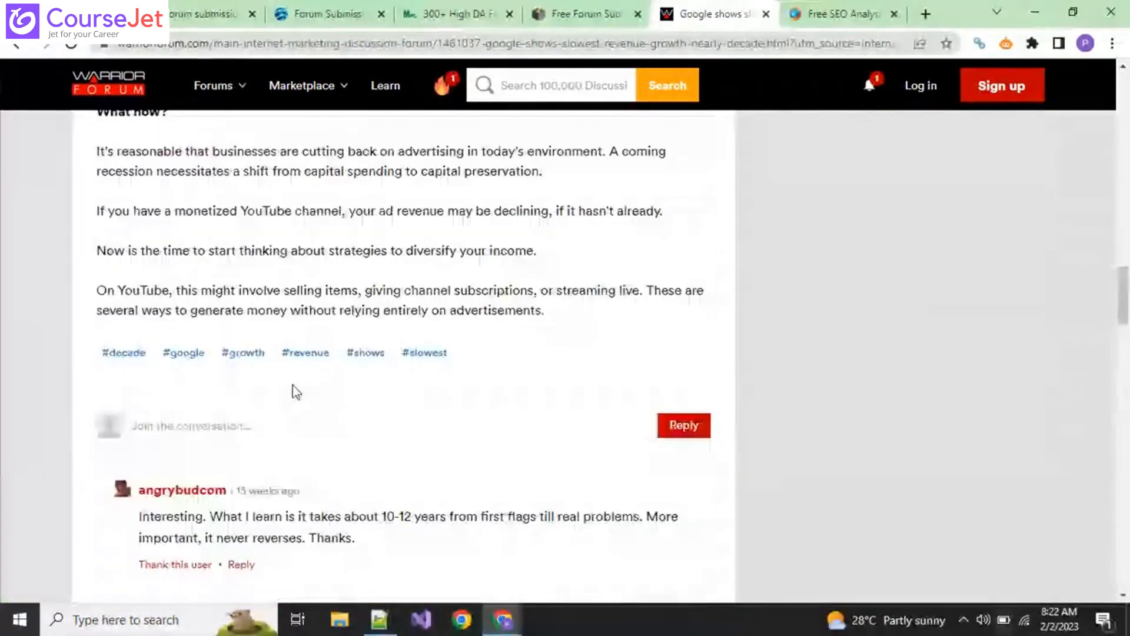
scroll(295, 389, up, 10)
scroll(297, 388, up, 5)
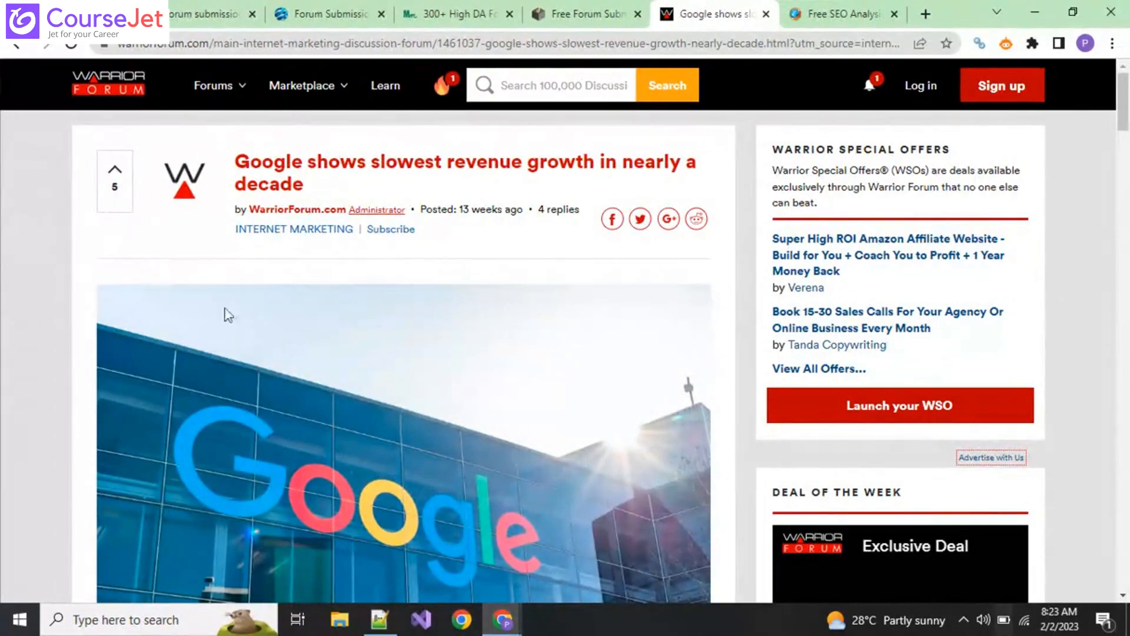
scroll(254, 360, down, 10)
scroll(253, 383, down, 10)
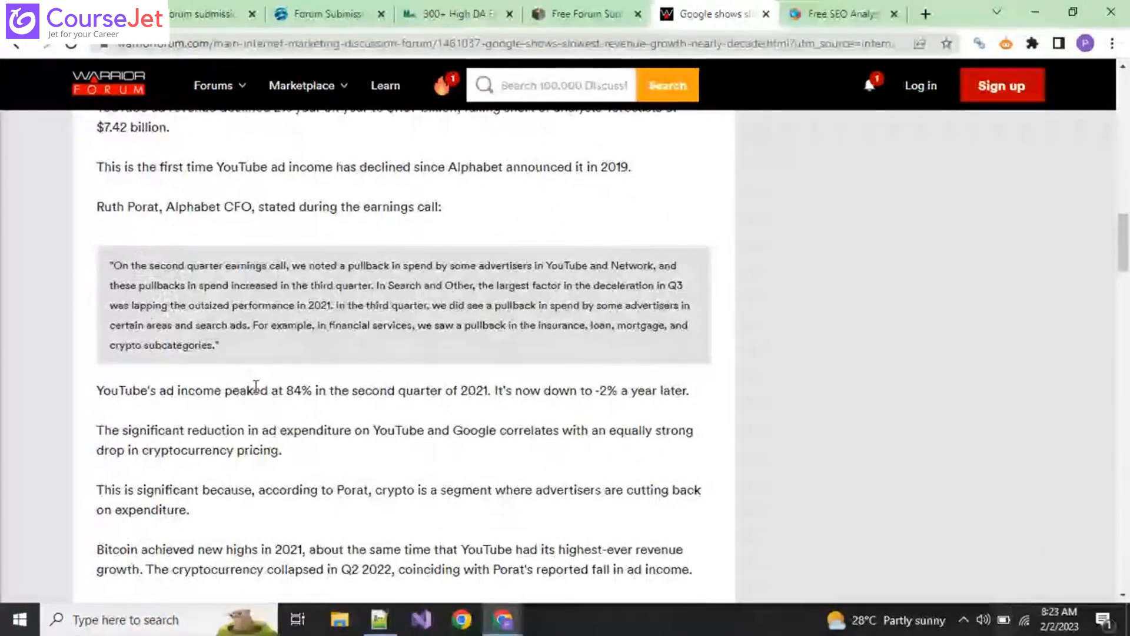
scroll(253, 386, up, 20)
Open the Internet Marketing forum and read through its "NEW MEMBERS START HERE - WARRIOR FORUM RULES" thread.
mouse_move(221, 99)
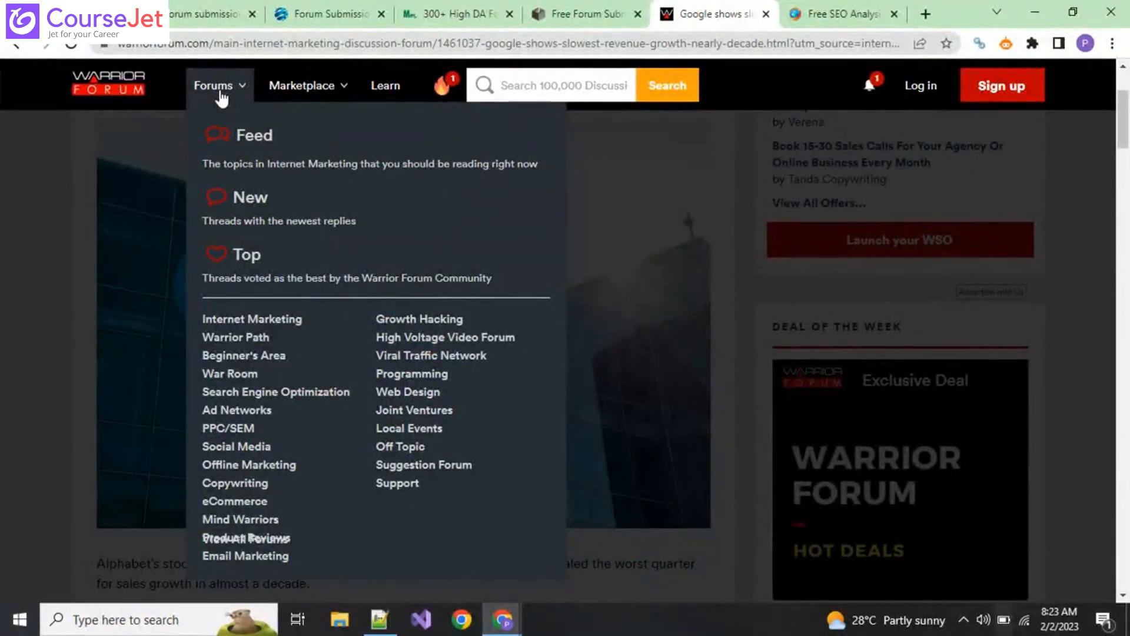
click(292, 331)
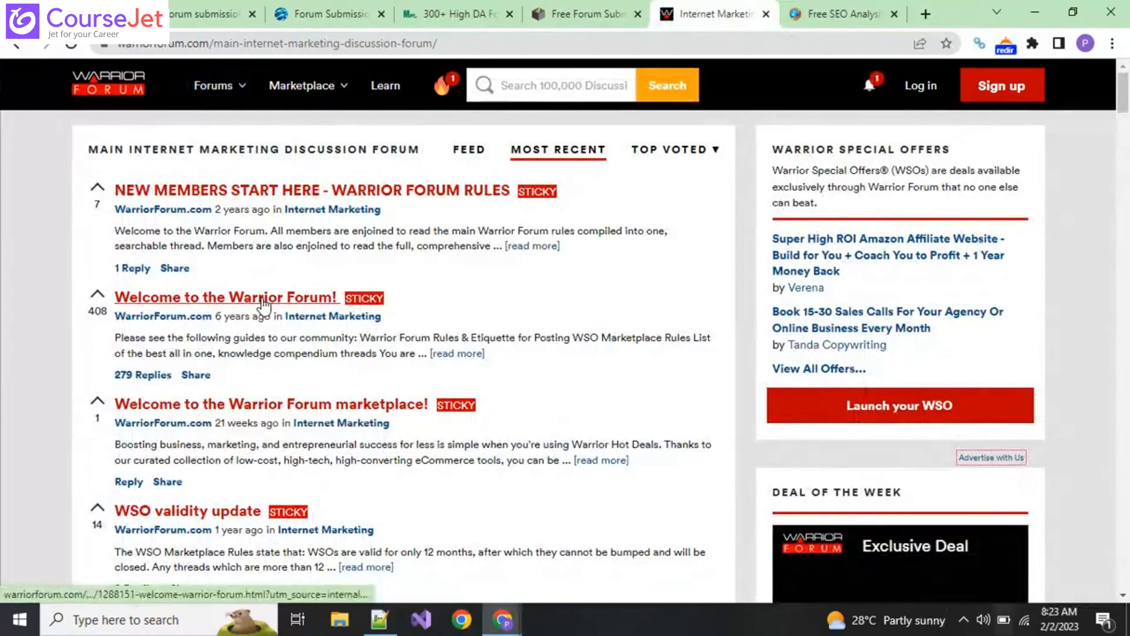
click(303, 190)
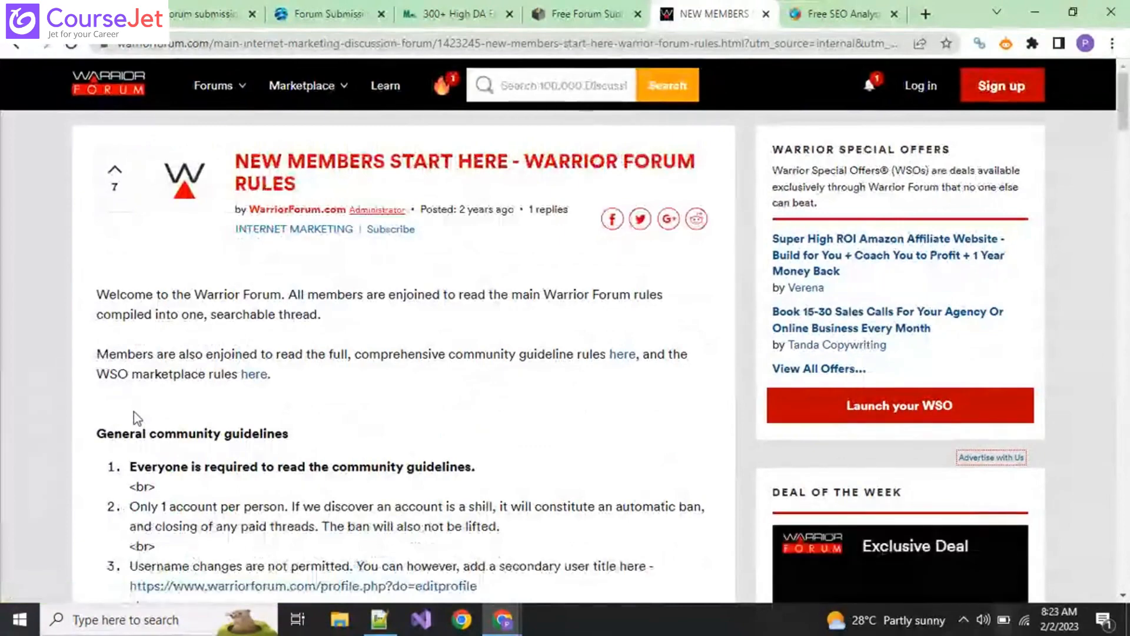
scroll(135, 417, down, 7)
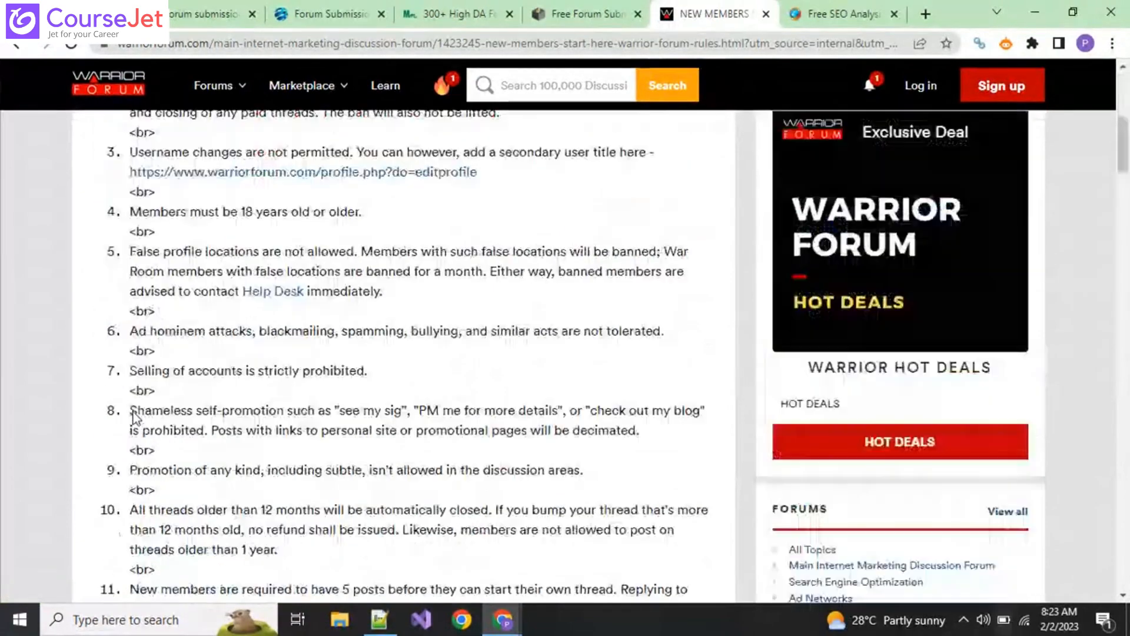
scroll(135, 417, down, 10)
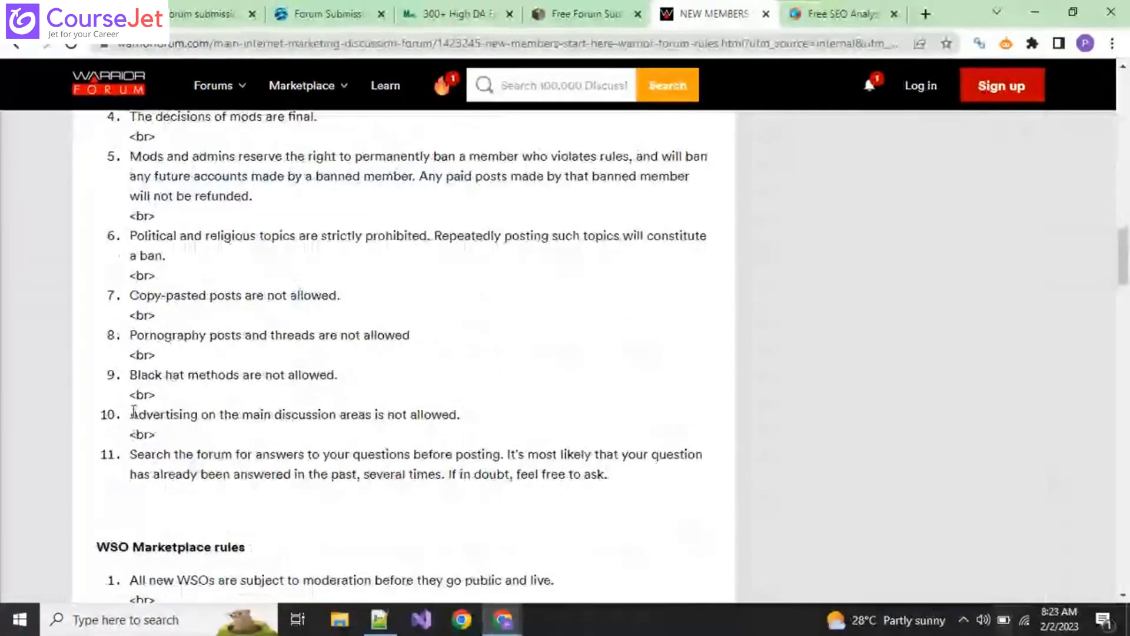
scroll(134, 411, down, 7)
scroll(131, 416, down, 20)
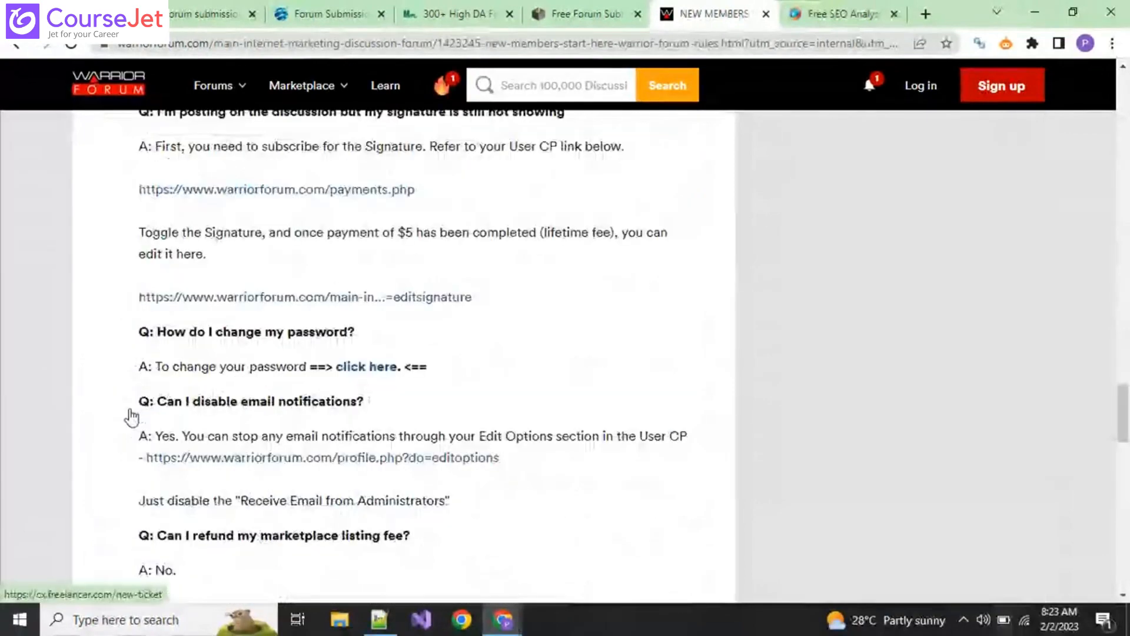
scroll(127, 406, up, 20)
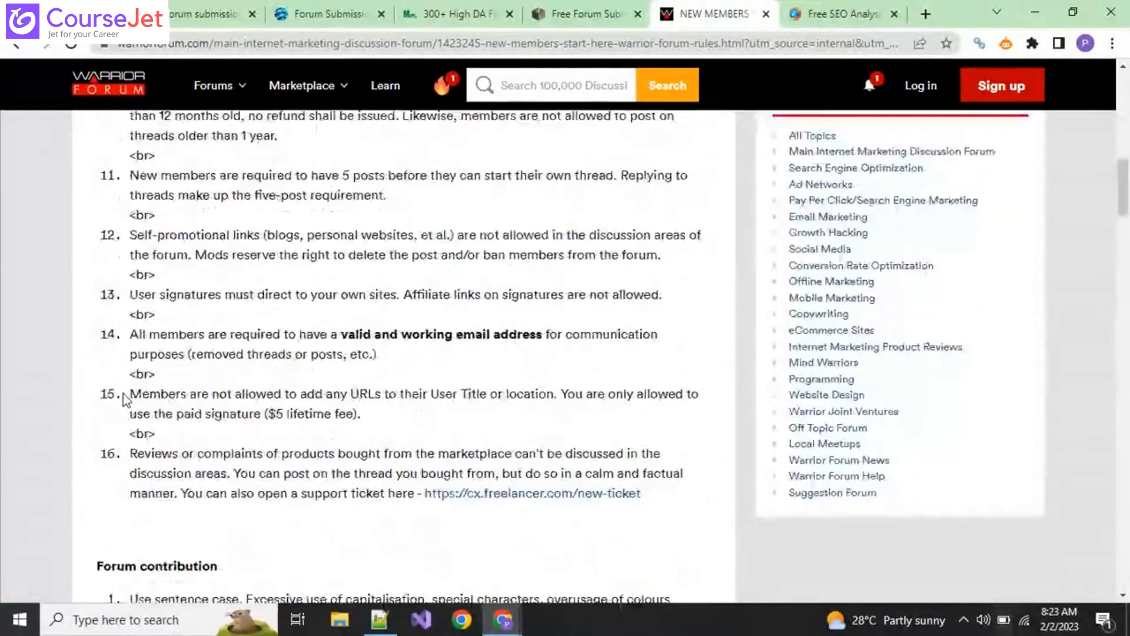
scroll(122, 394, up, 5)
scroll(123, 394, up, 10)
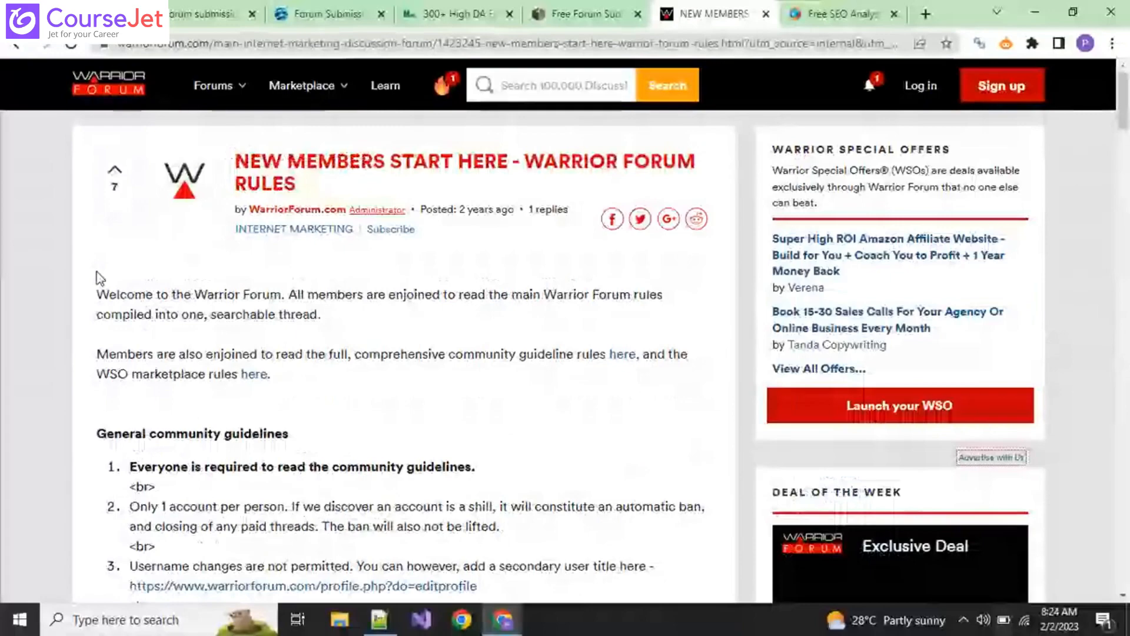
Return to the Internet Marketing thread list and open the "Technical SEO - Crawling & indexing" thread.
click(15, 43)
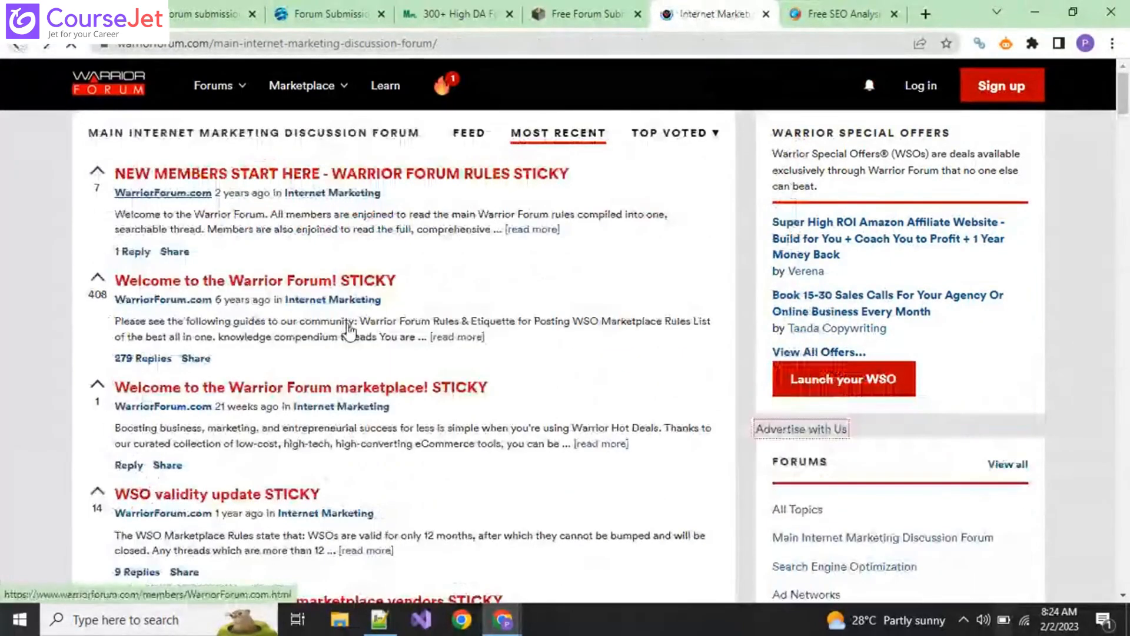
scroll(349, 330, down, 4)
scroll(464, 436, down, 3)
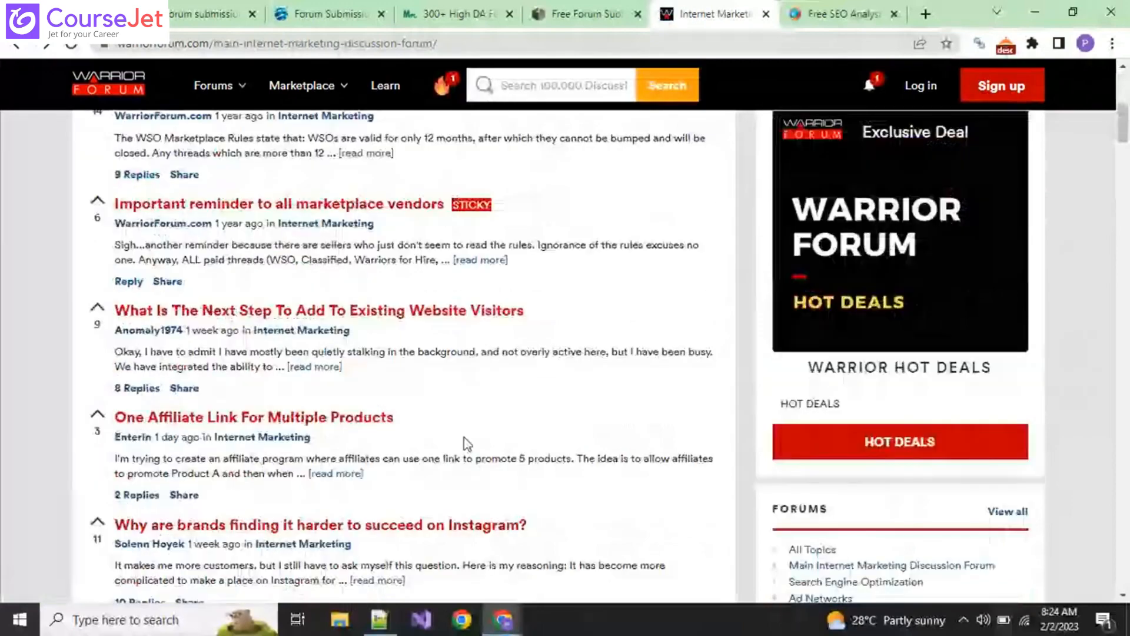
scroll(465, 439, down, 4)
scroll(465, 438, down, 4)
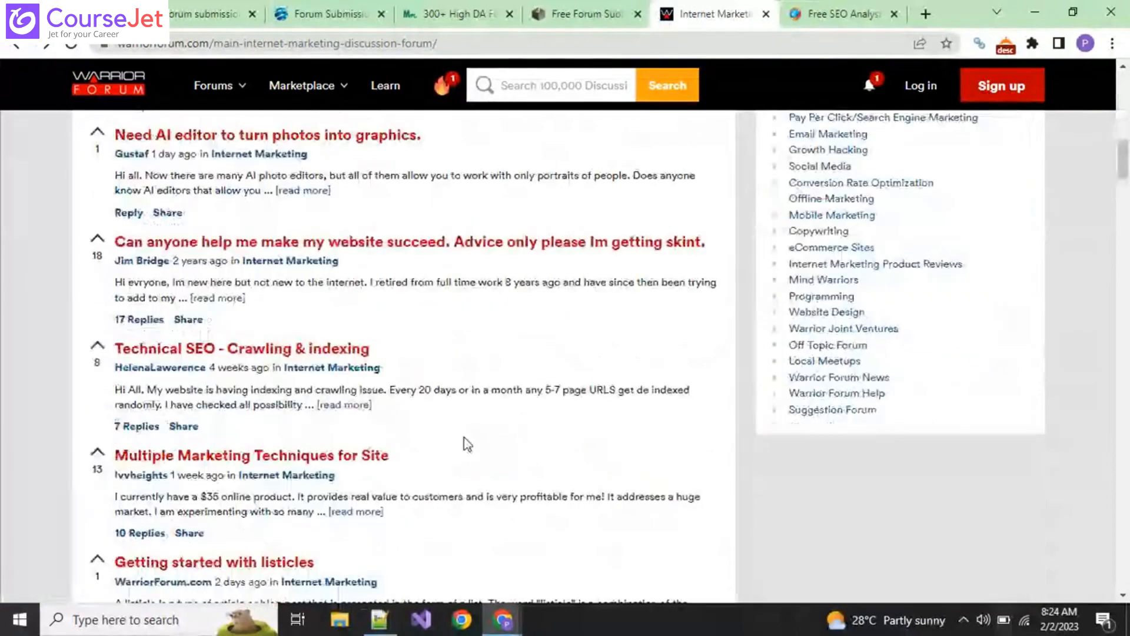
click(338, 352)
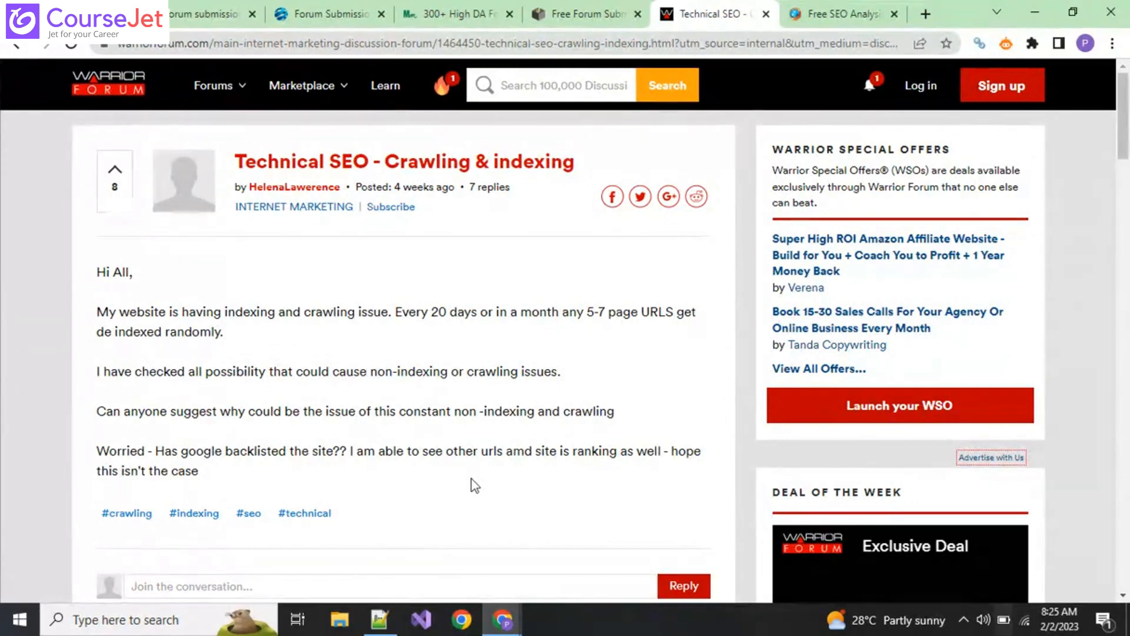
Go back to the thread list, open "Removing language on a multilingual site" and examine the post and its reply area.
click(16, 46)
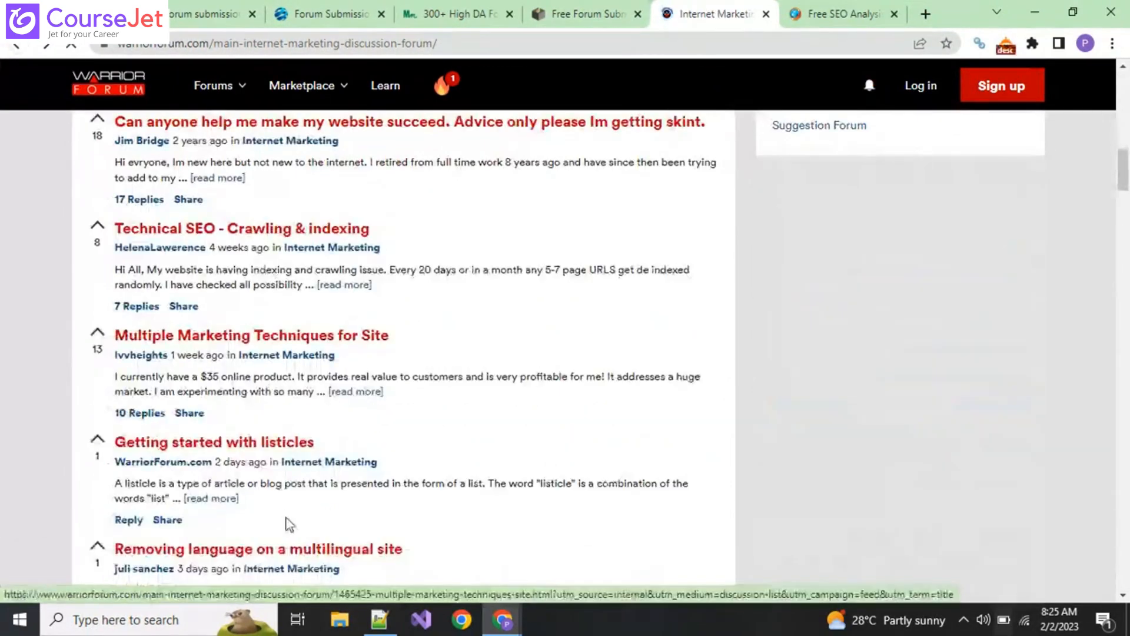
scroll(288, 518, down, 3)
click(275, 403)
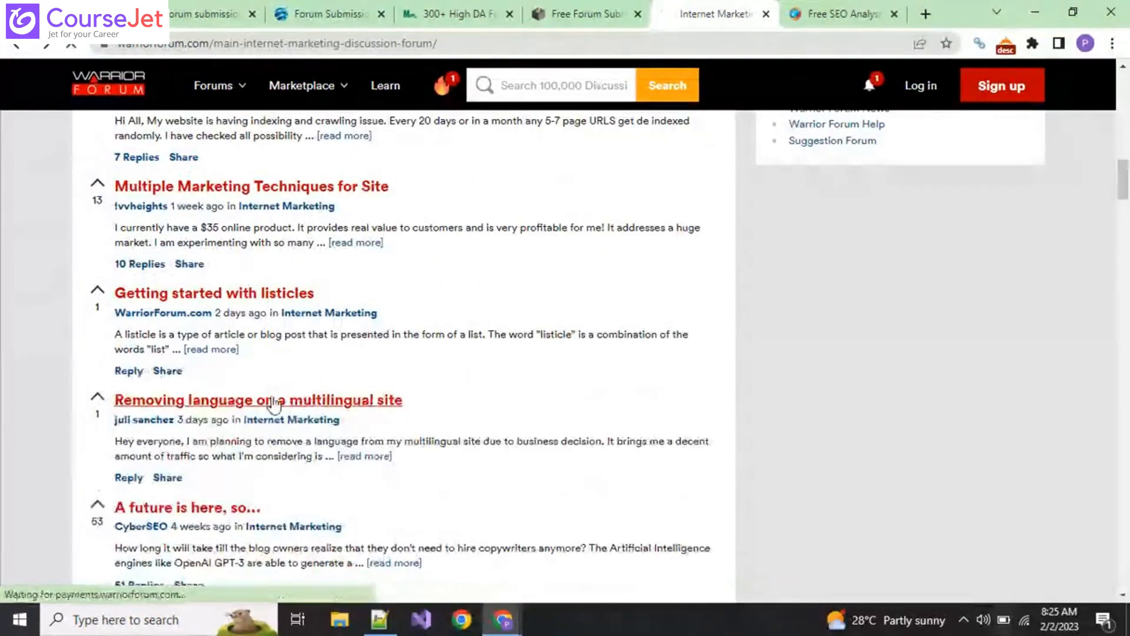
scroll(351, 448, down, 1)
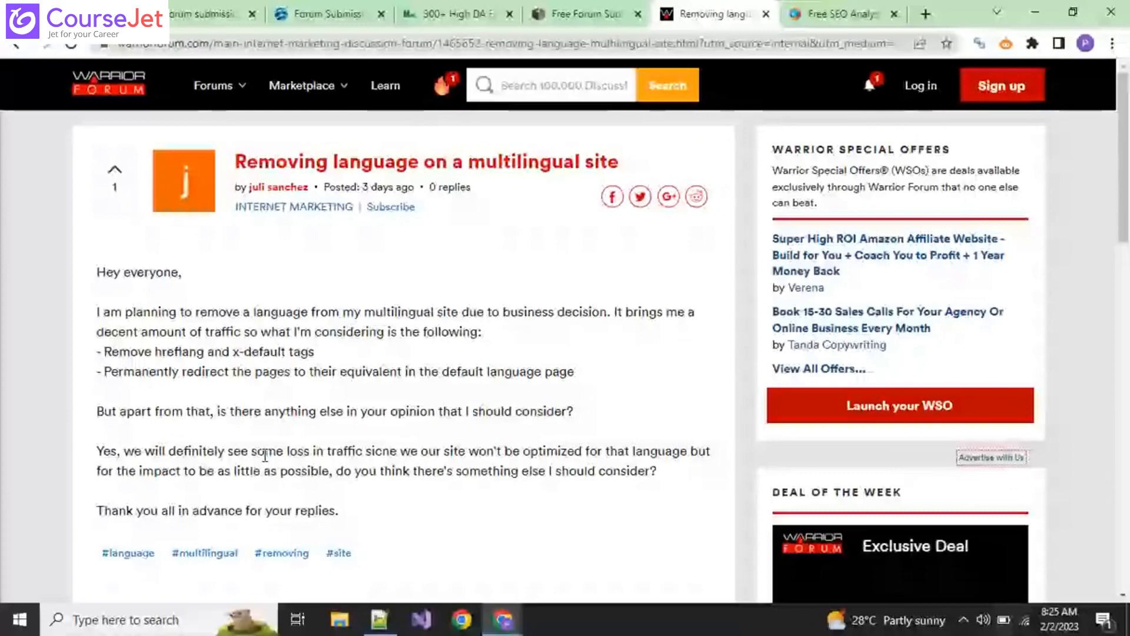
scroll(265, 455, down, 5)
scroll(267, 453, up, 1)
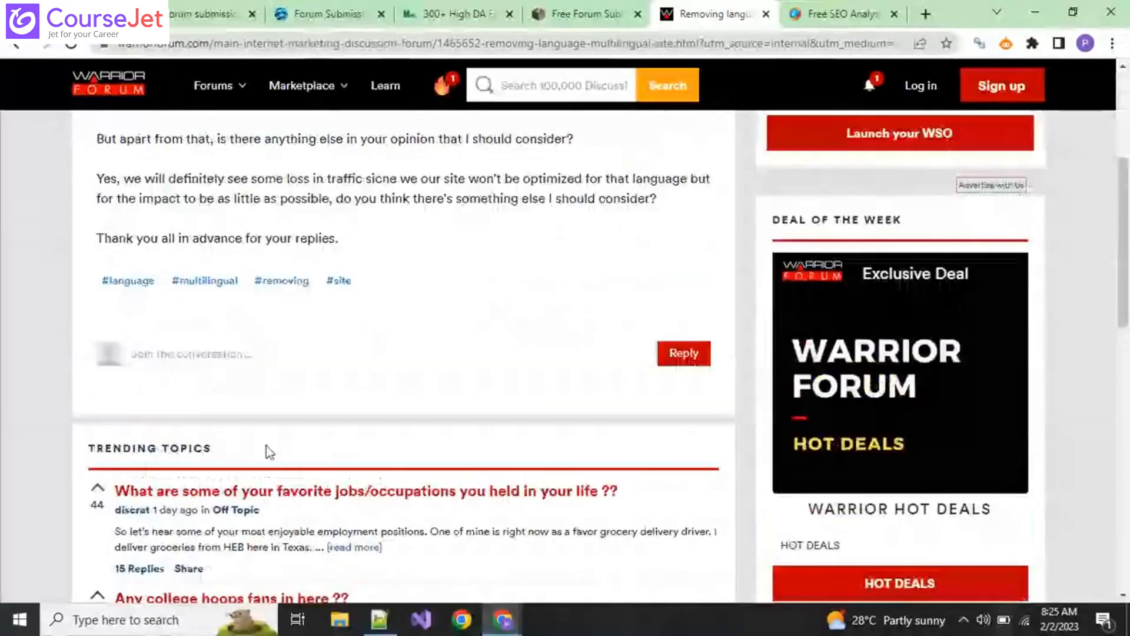
scroll(269, 452, up, 4)
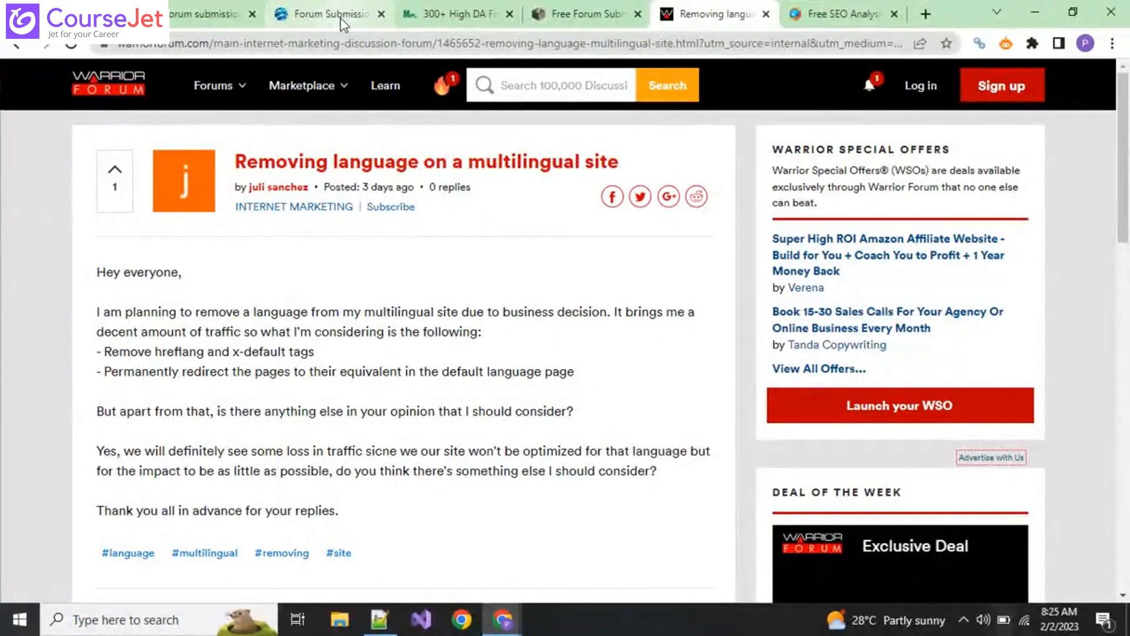
mouse_move(343, 25)
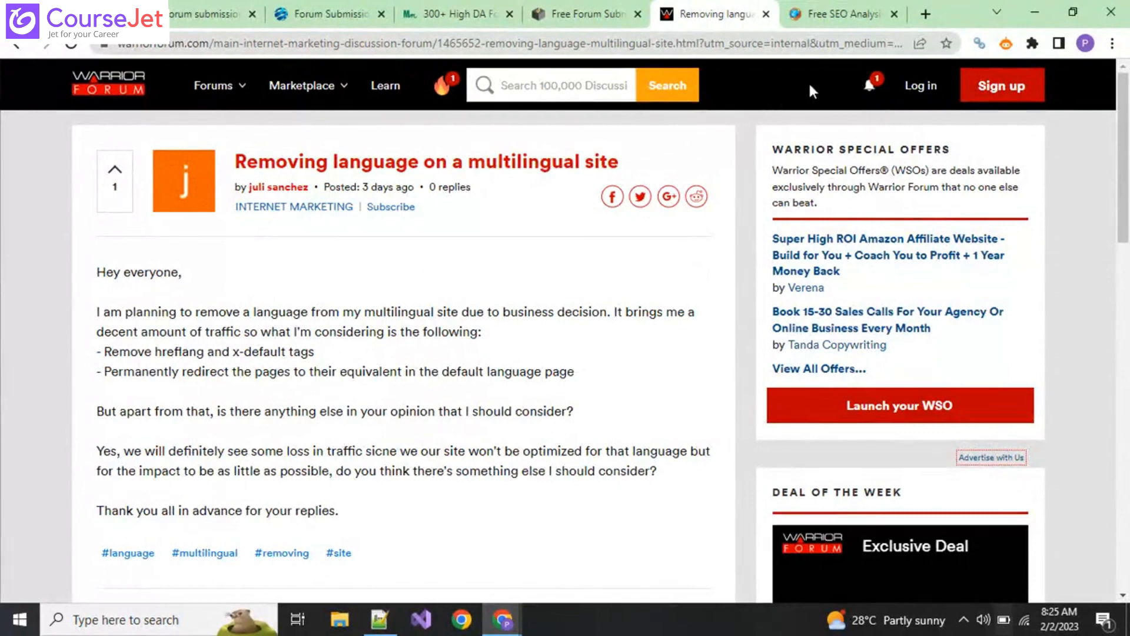
Open the bookmarked "Drop My Link - Link Building" site from the Digital Marketing bookmarks in a new tab.
click(926, 14)
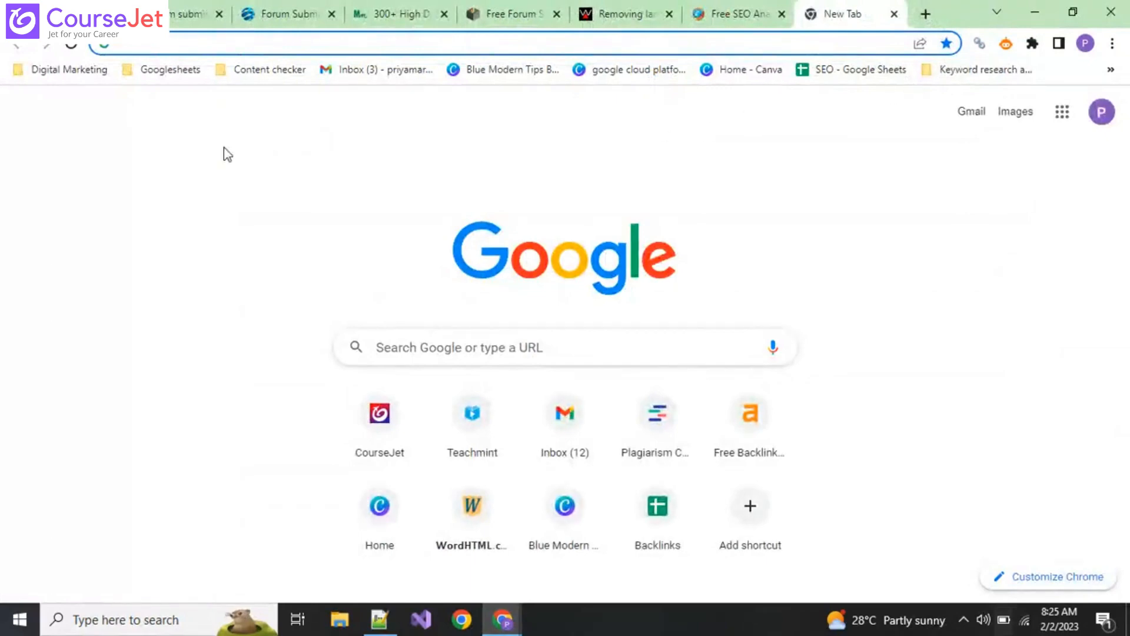
click(75, 71)
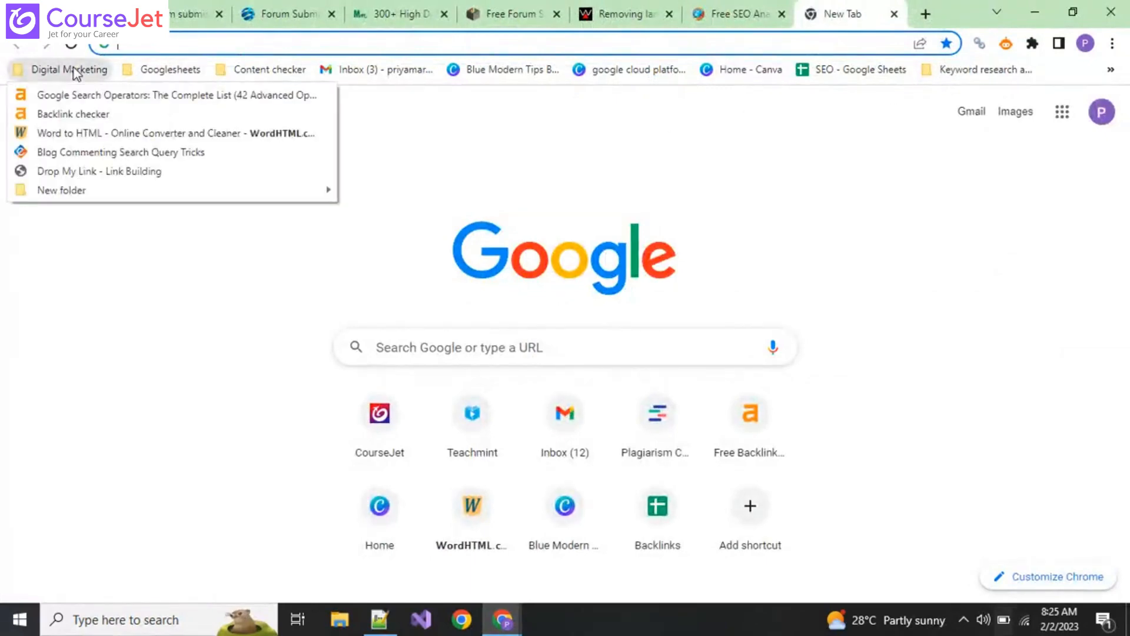
click(144, 171)
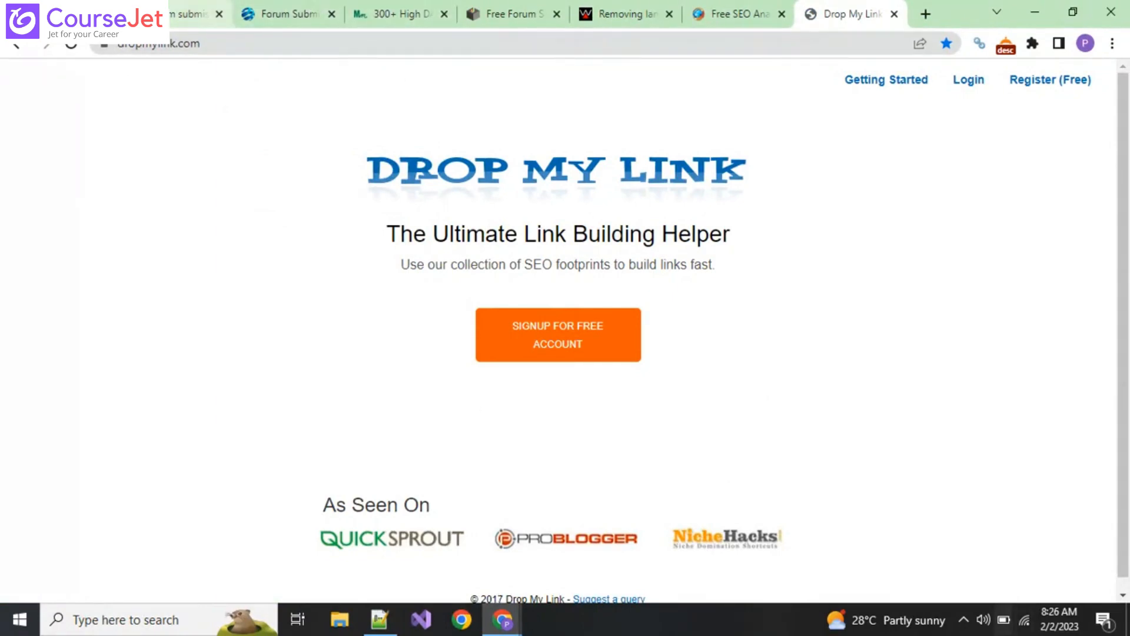
Switch to the Teachmint session, open File Explorer and look through the Documents and Downloads folders.
click(77, 14)
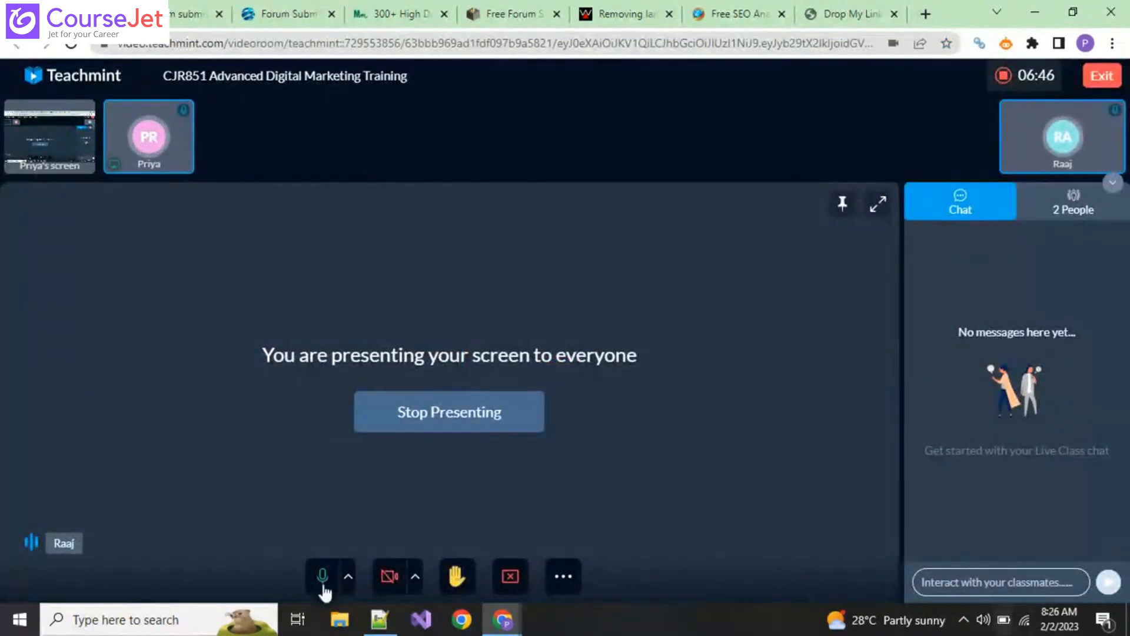
click(342, 625)
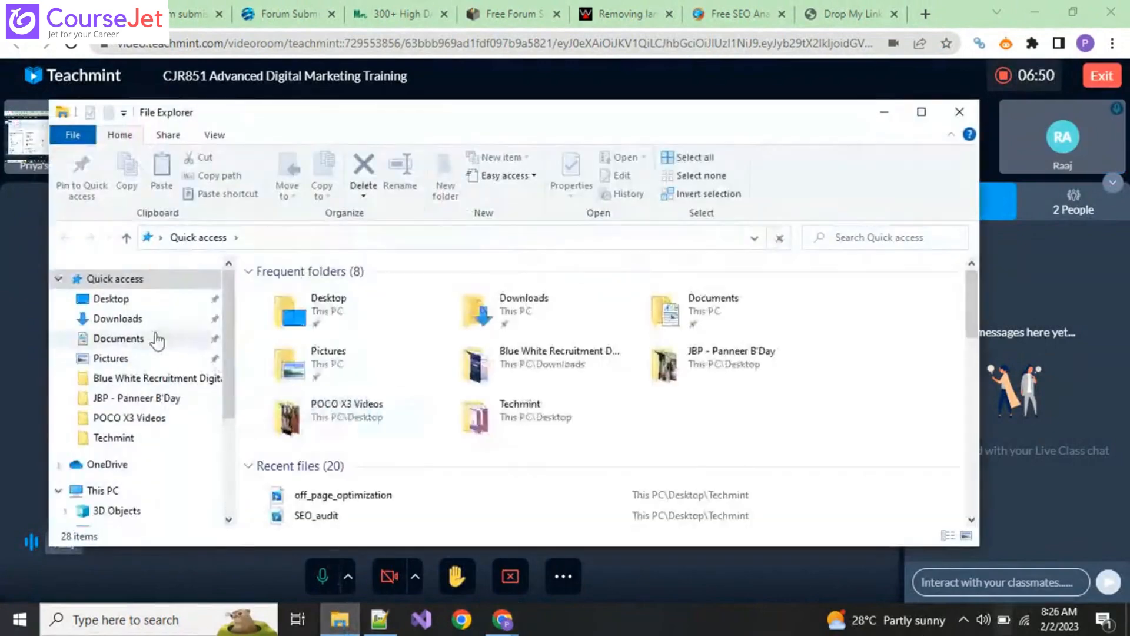
click(156, 340)
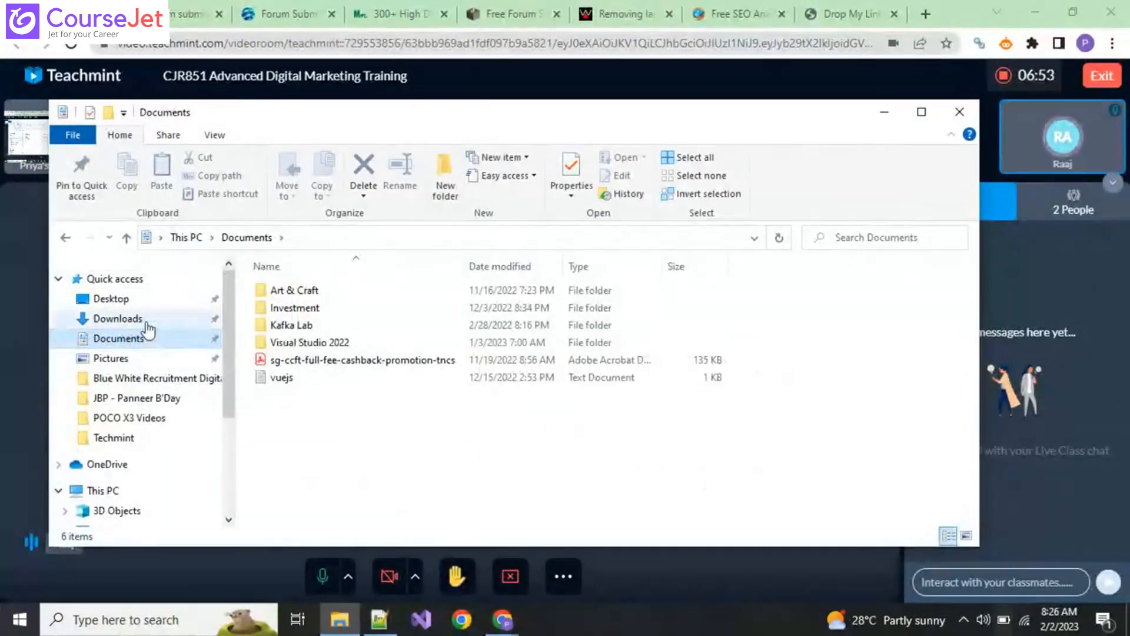
click(146, 321)
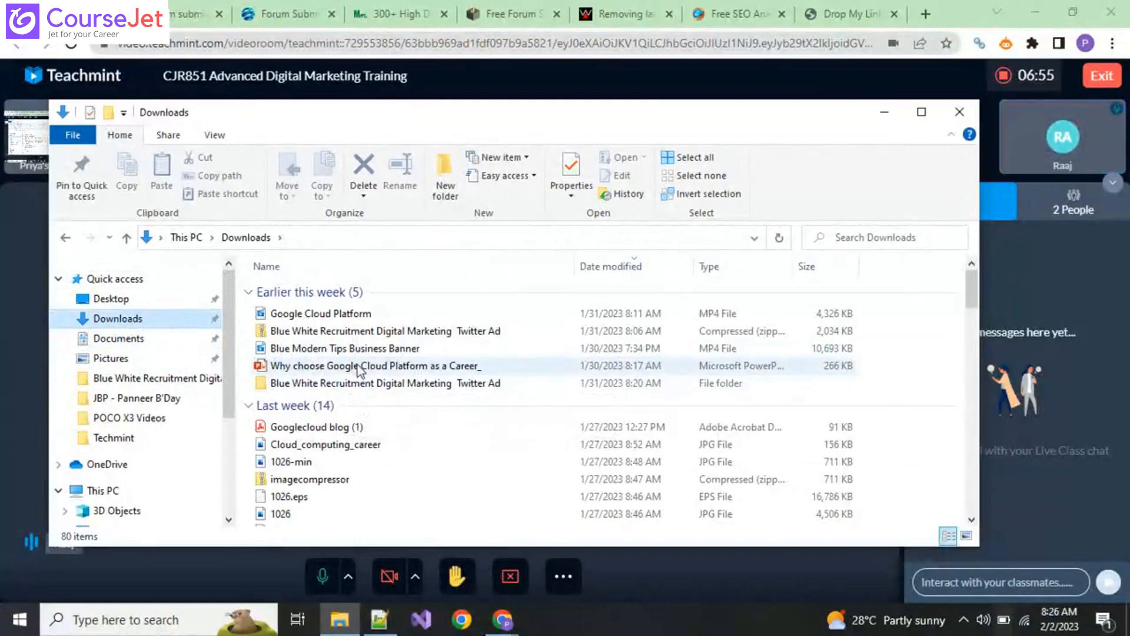
scroll(372, 426, down, 3)
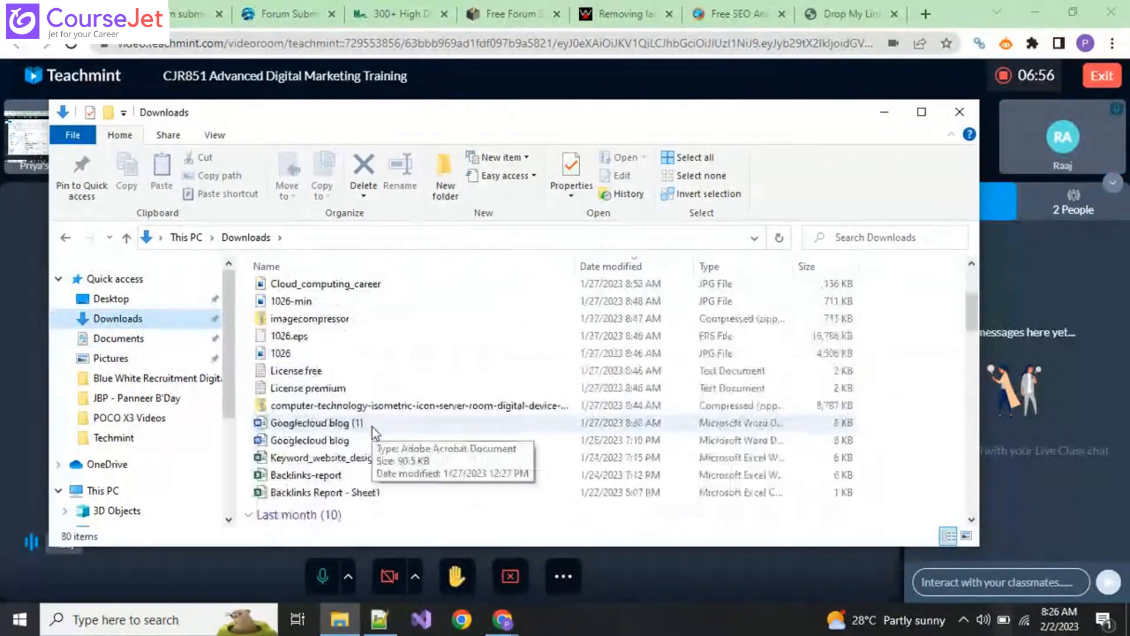
scroll(372, 426, up, 3)
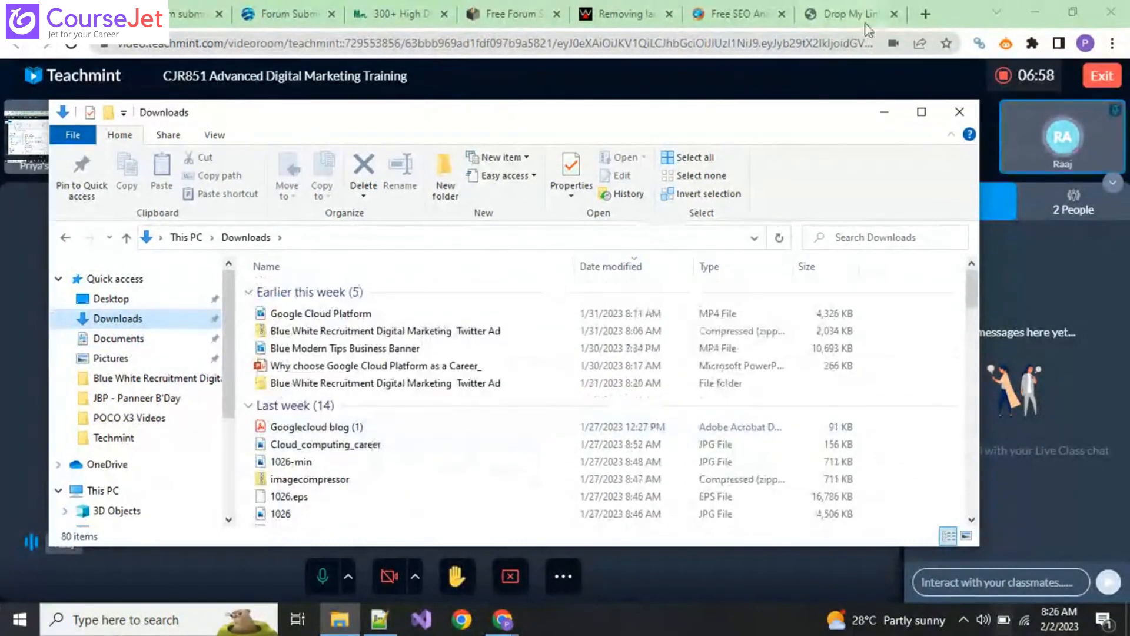
Open coursejet.com/google-cloud-certification-training/ in a new browser tab.
click(926, 13)
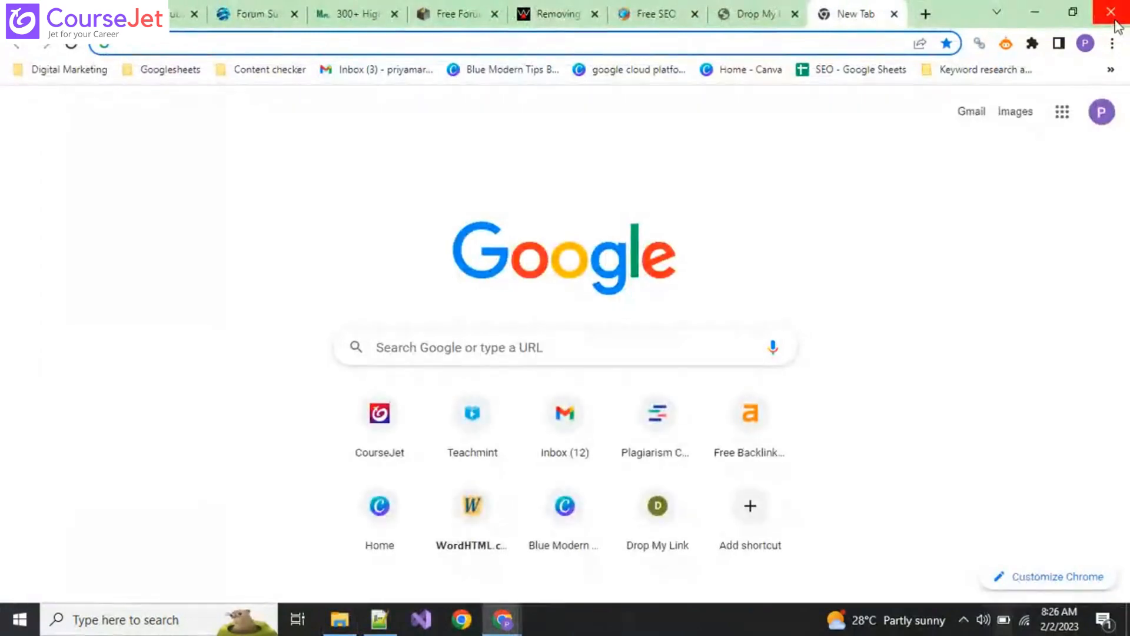
text(cour)
key(Right)
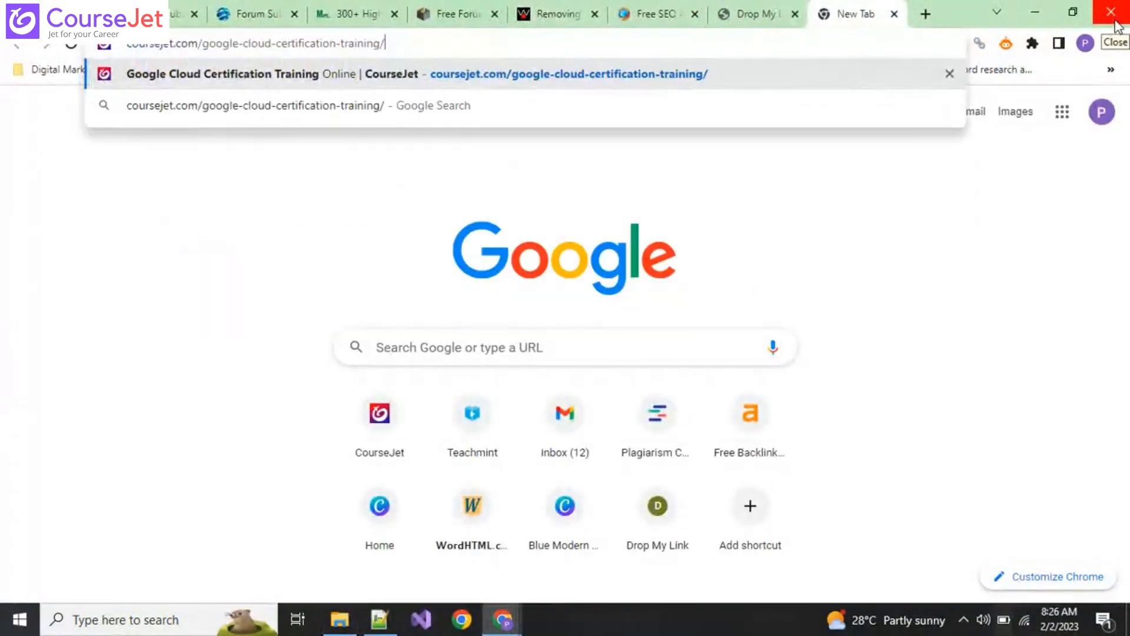
key(Return)
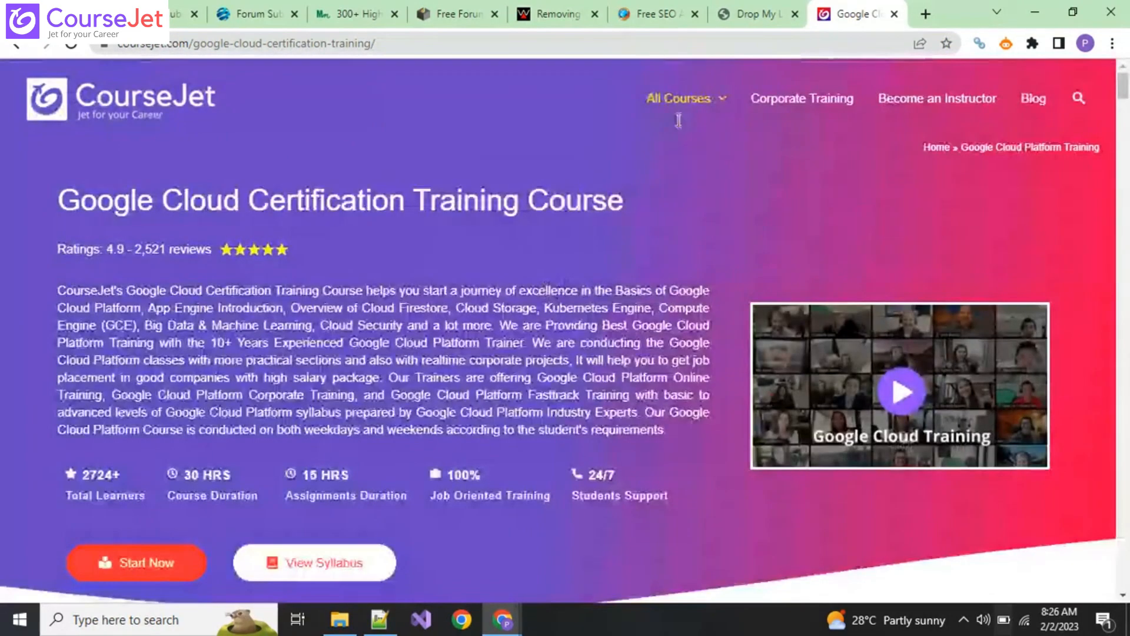
Look through the All Courses categories on the Google Cloud course page and dismiss the free-quote form.
mouse_move(693, 109)
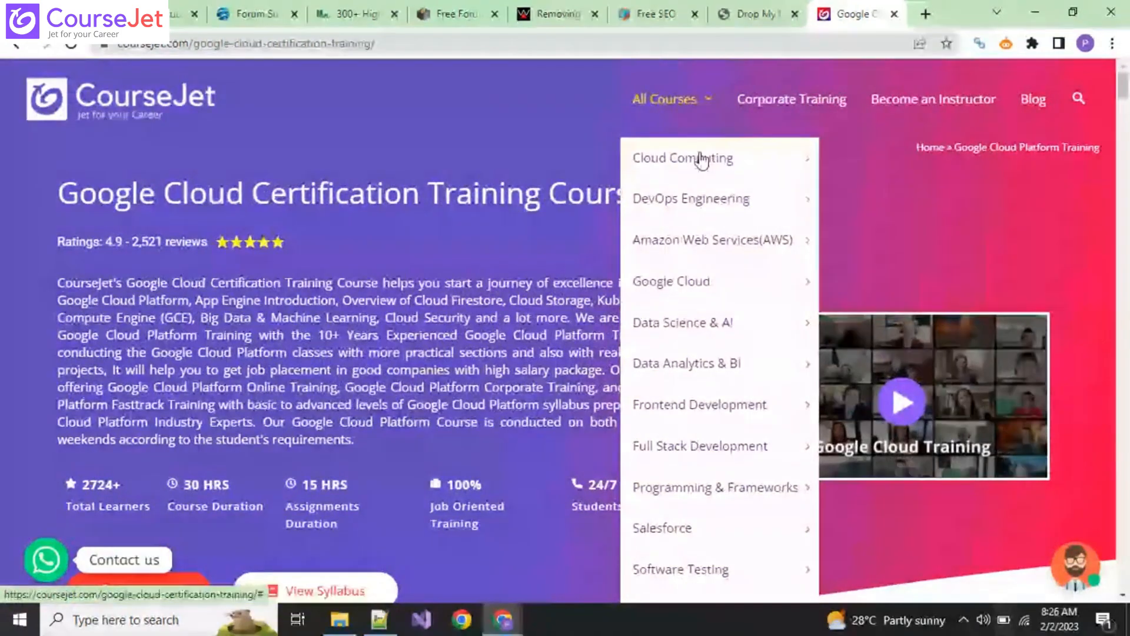
scroll(700, 176, down, 3)
mouse_move(714, 260)
scroll(713, 259, down, 4)
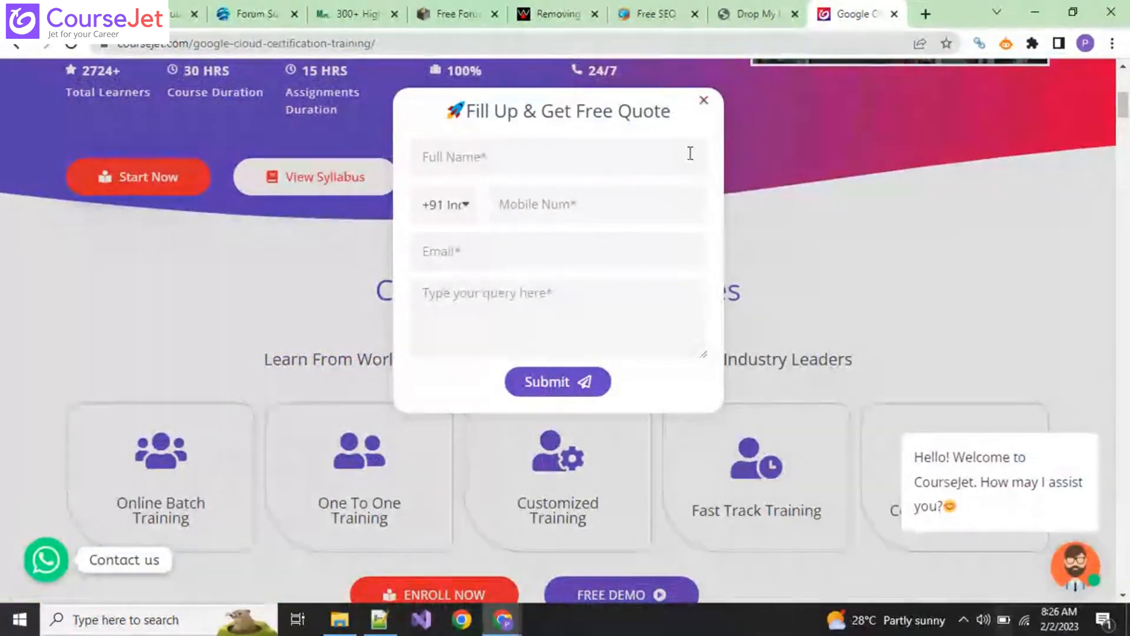
scroll(696, 184, up, 1)
click(704, 102)
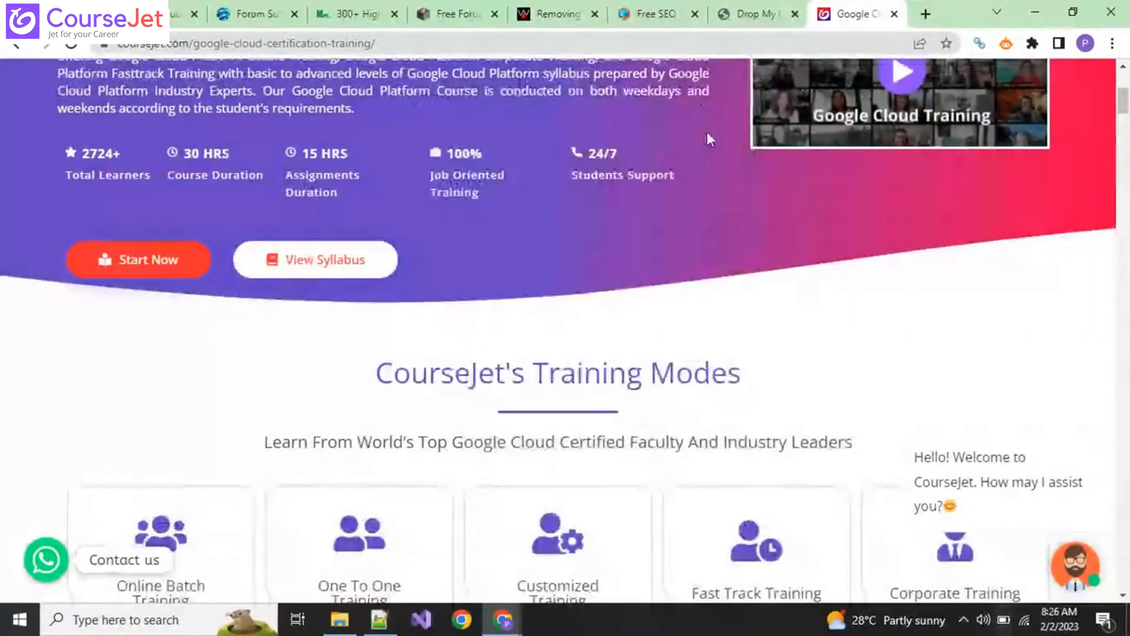
scroll(705, 140, up, 5)
mouse_move(688, 109)
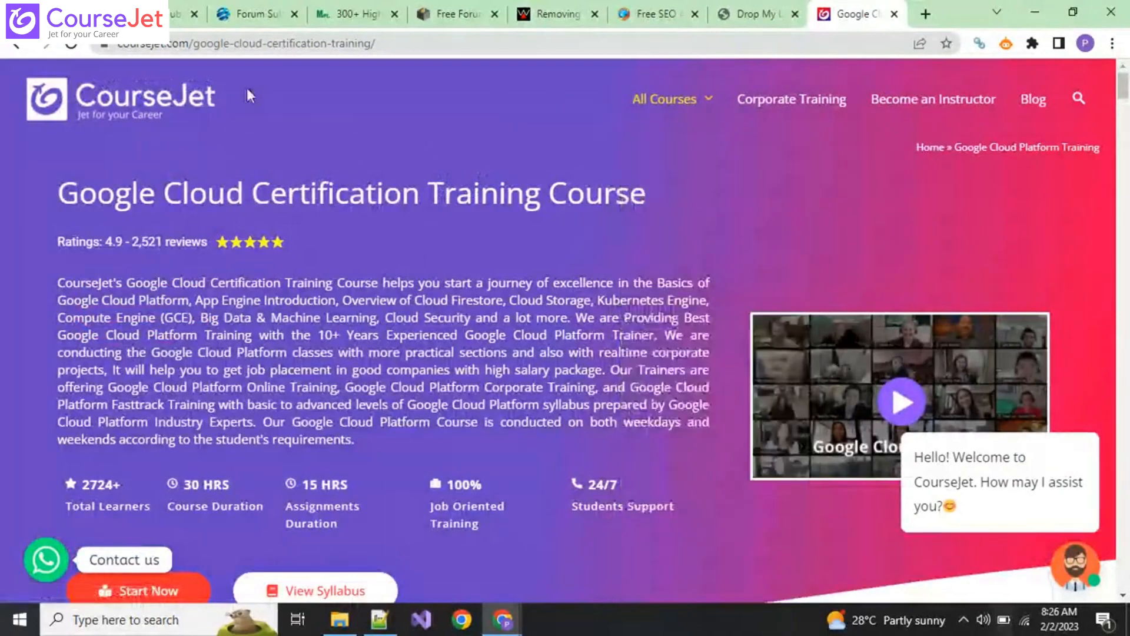
Go to the CourseJet home page, reload it and open the Digital Marketing course.
click(181, 103)
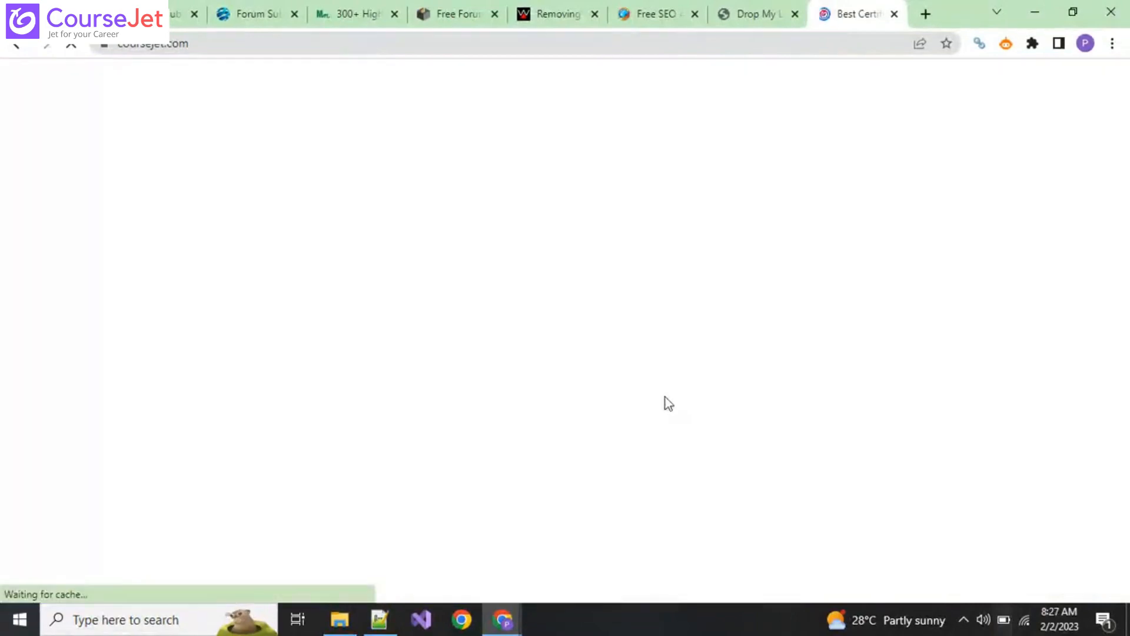
click(316, 48)
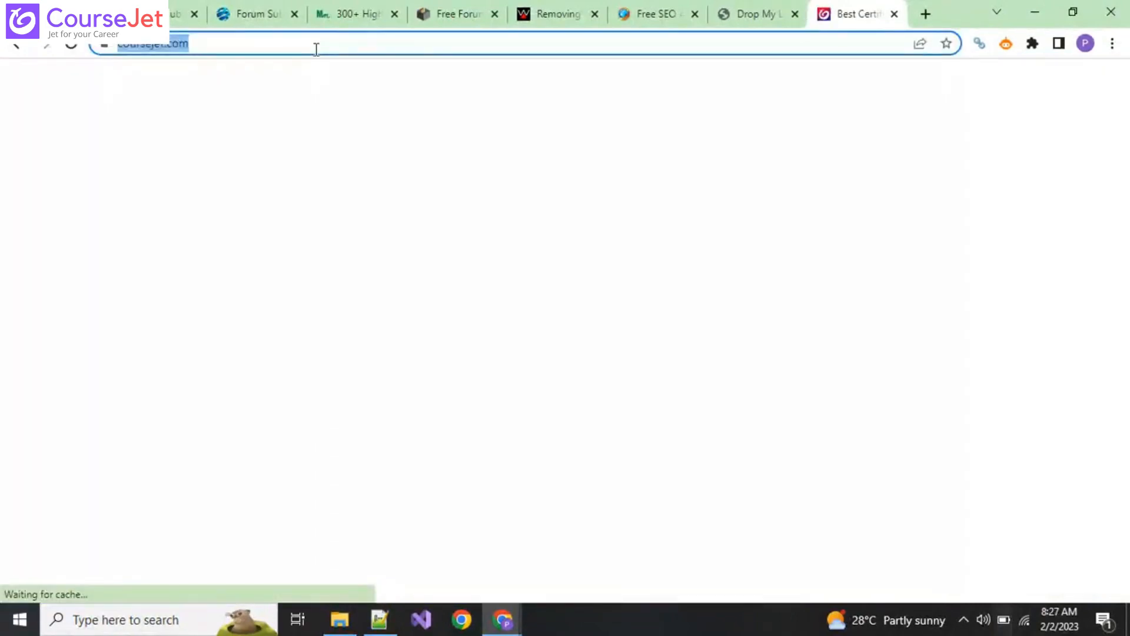
key(Return)
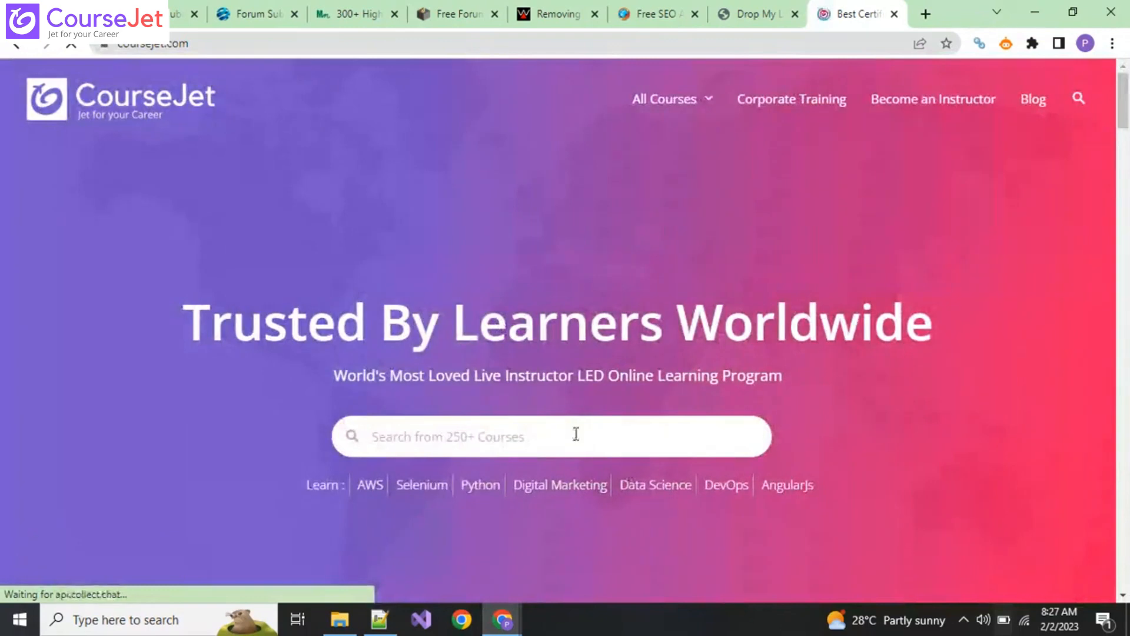
click(557, 487)
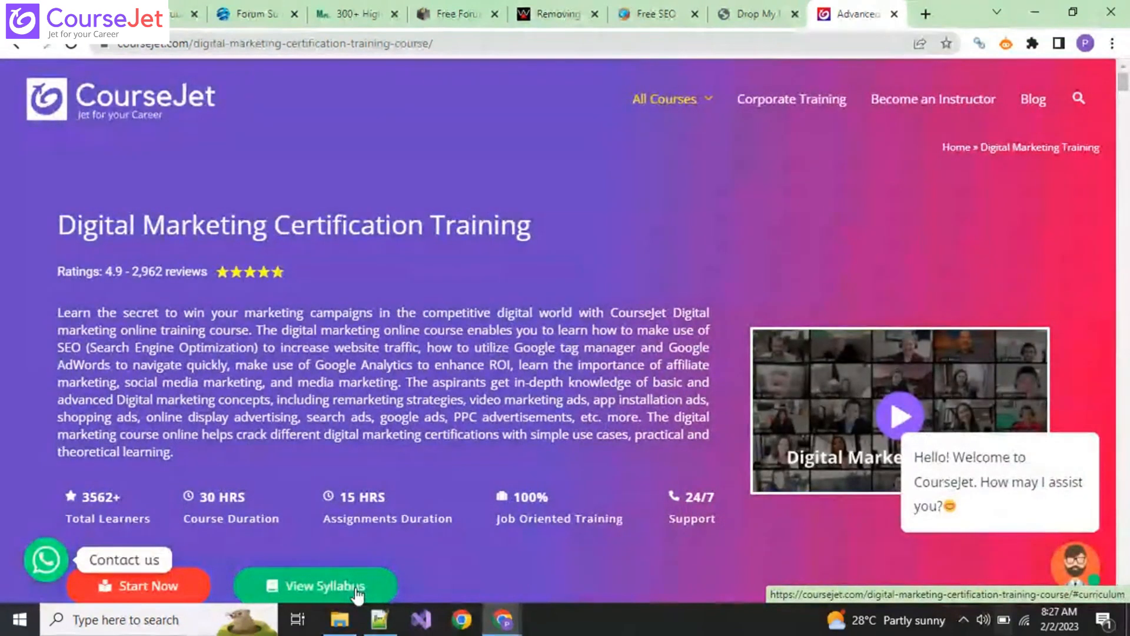
Dismiss the free-quote form and jump to the syllabus of the Digital Marketing course.
click(357, 588)
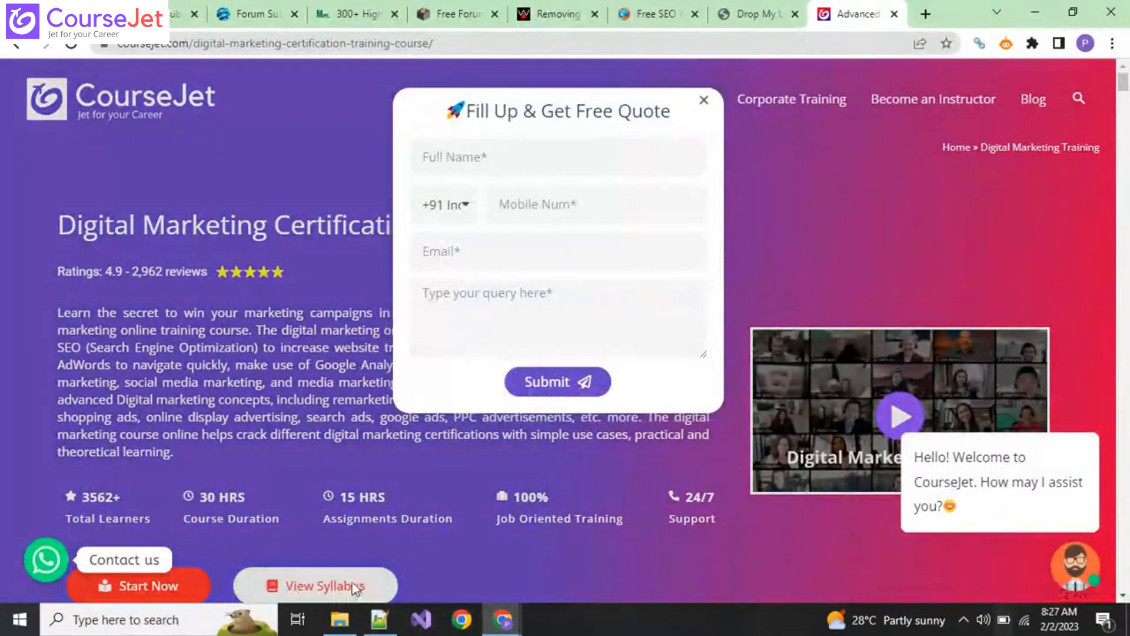
scroll(330, 518, down, 1)
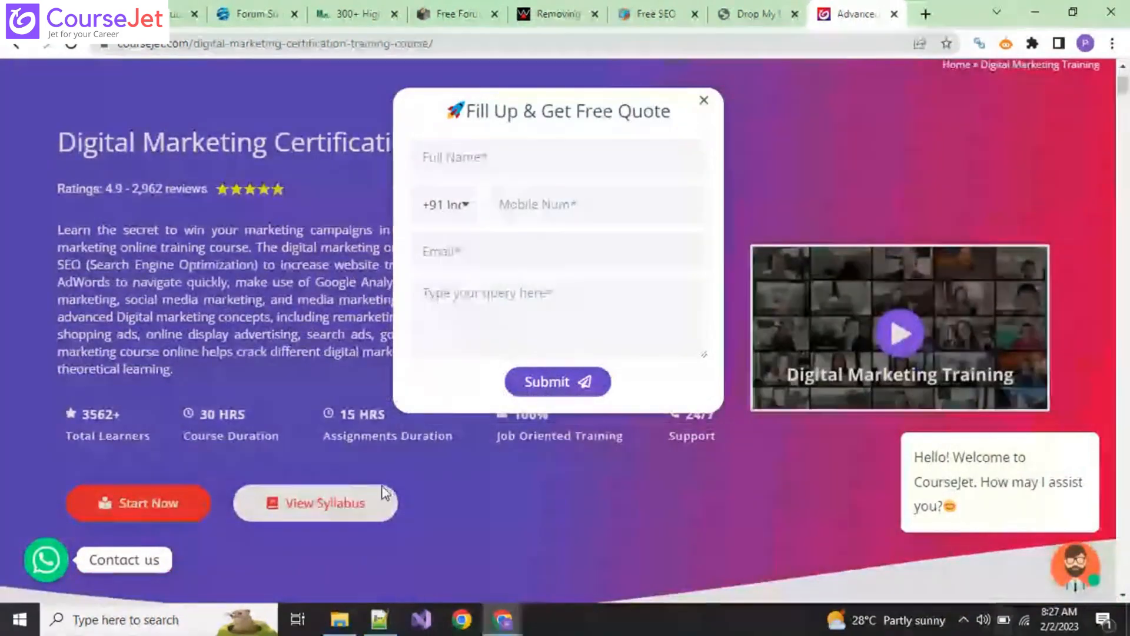
click(329, 451)
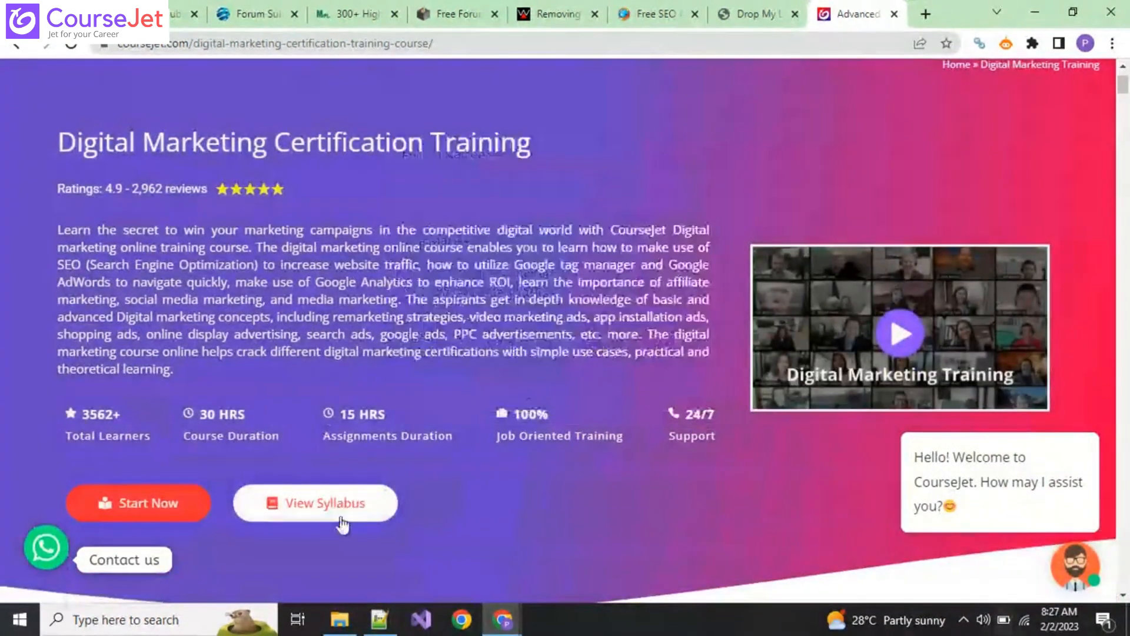
click(342, 523)
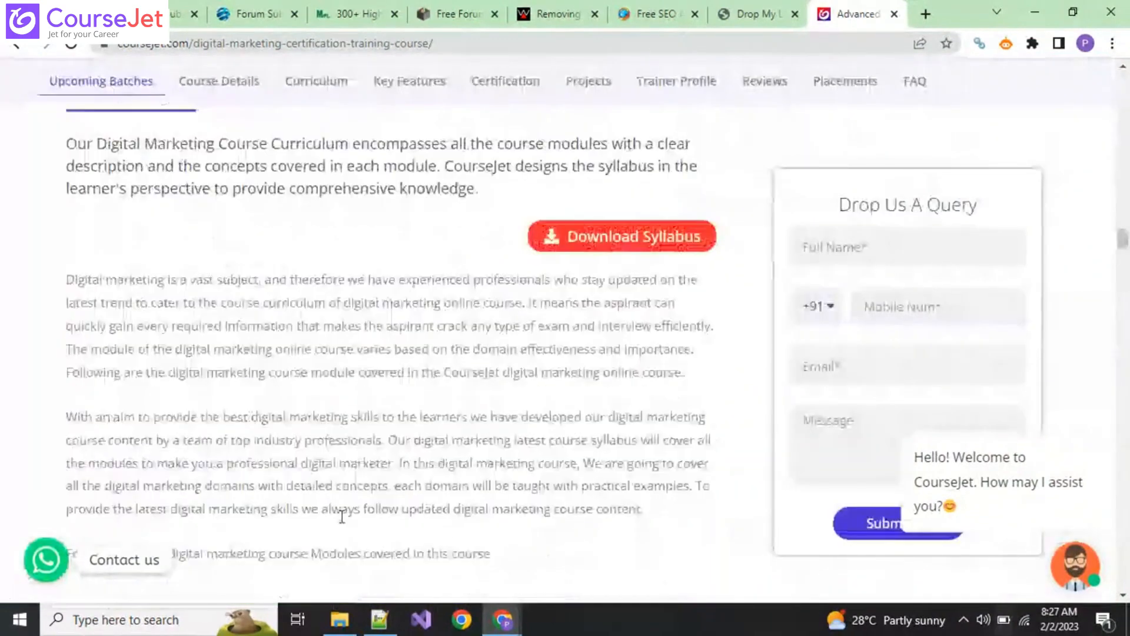
Expand "Module 13: Advanced Link Building Techniques" in the curriculum and read its list of covered topics.
scroll(342, 516, down, 3)
scroll(310, 457, down, 5)
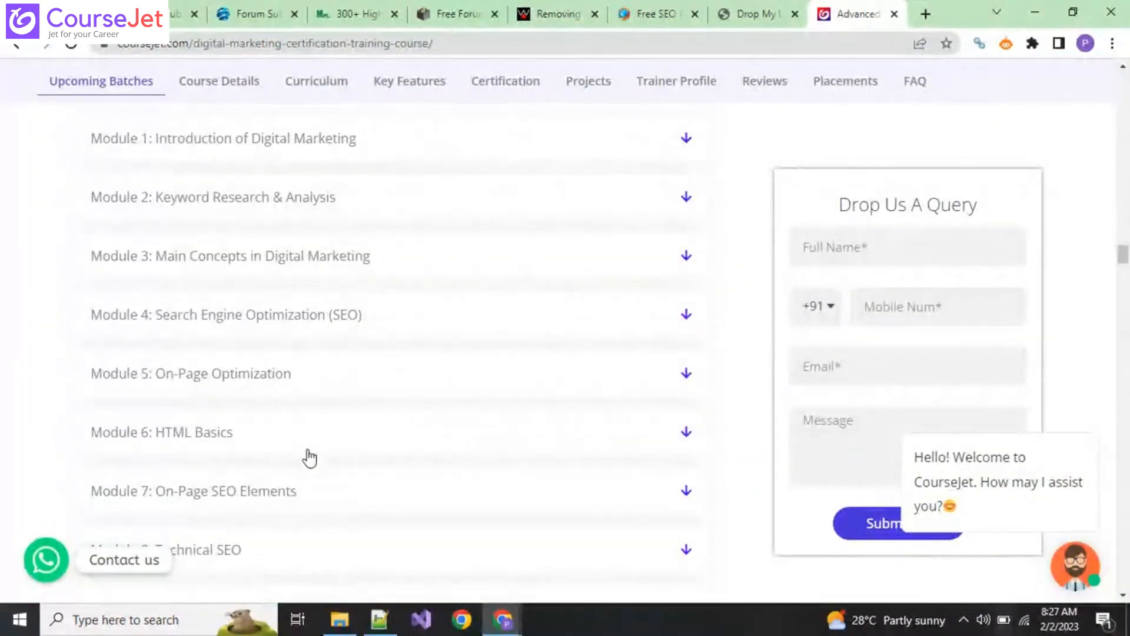
scroll(325, 434, down, 1)
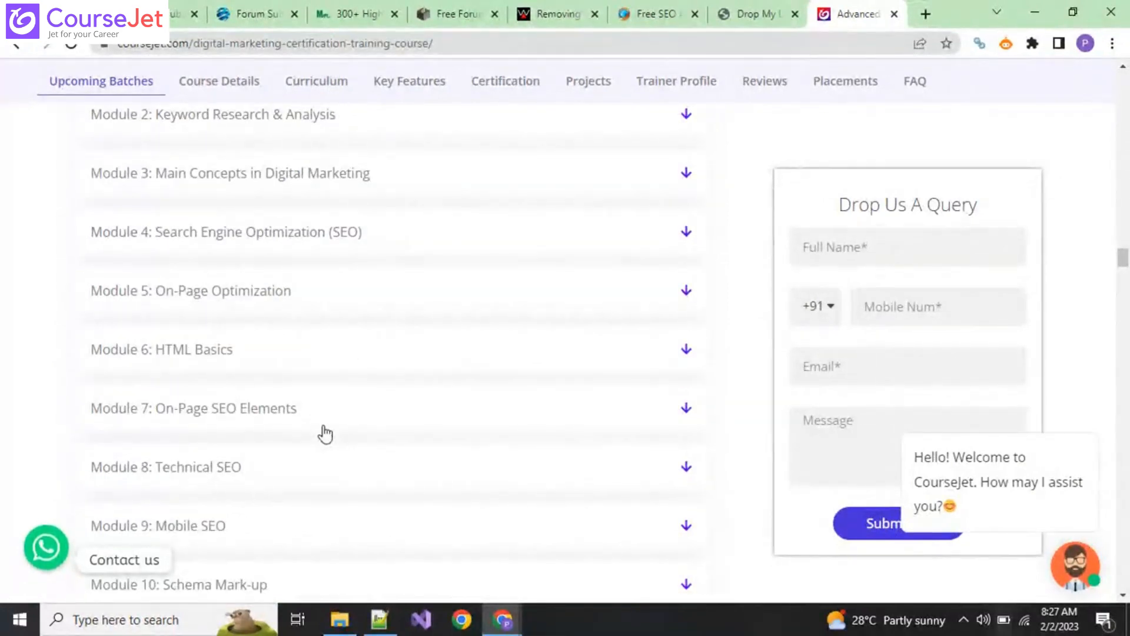
scroll(325, 434, down, 3)
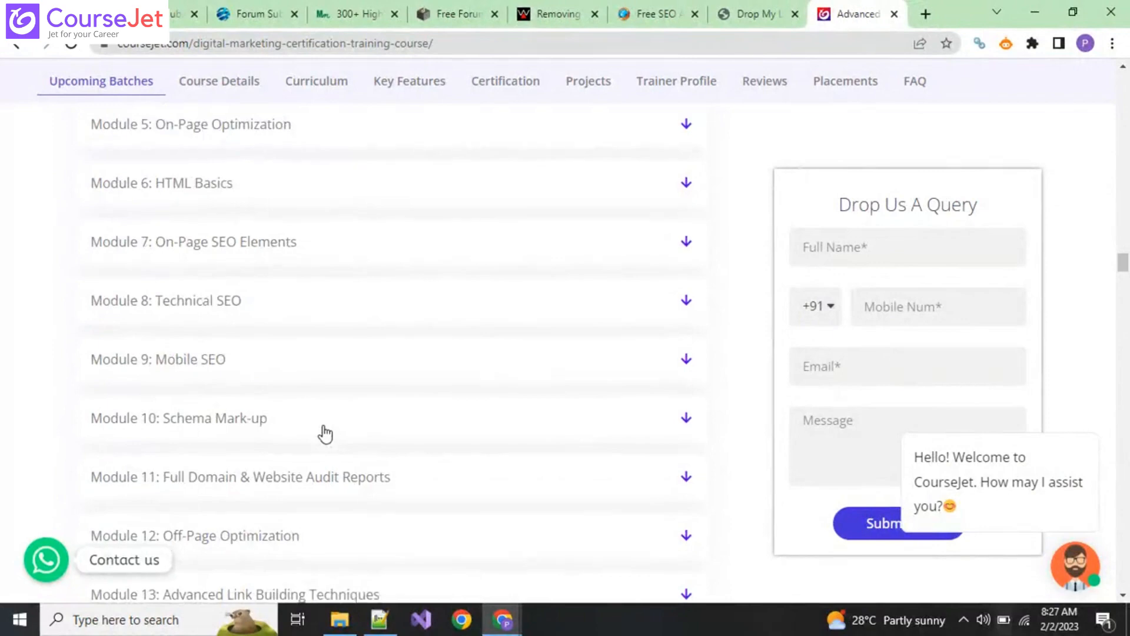
scroll(325, 434, down, 3)
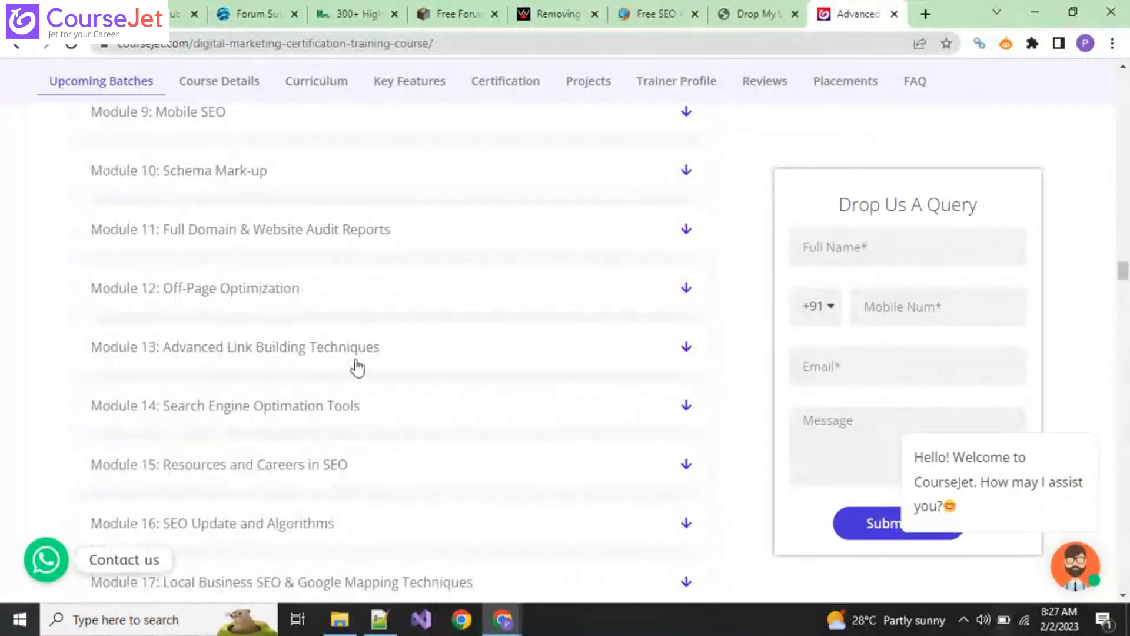
click(354, 362)
scroll(359, 379, down, 2)
scroll(360, 386, down, 2)
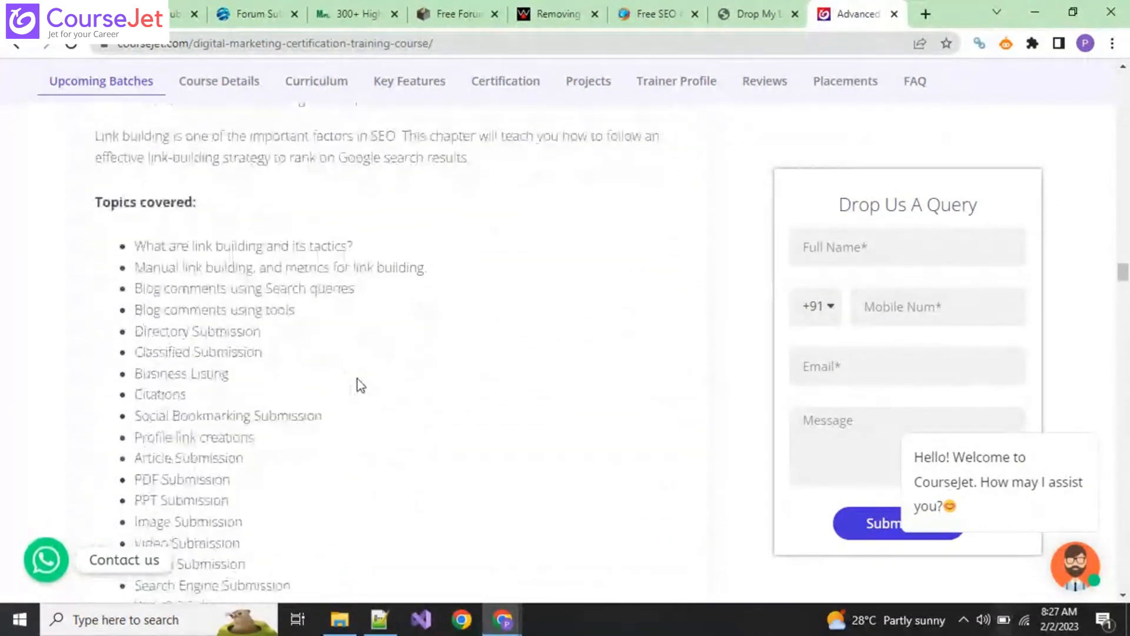
scroll(360, 382, down, 1)
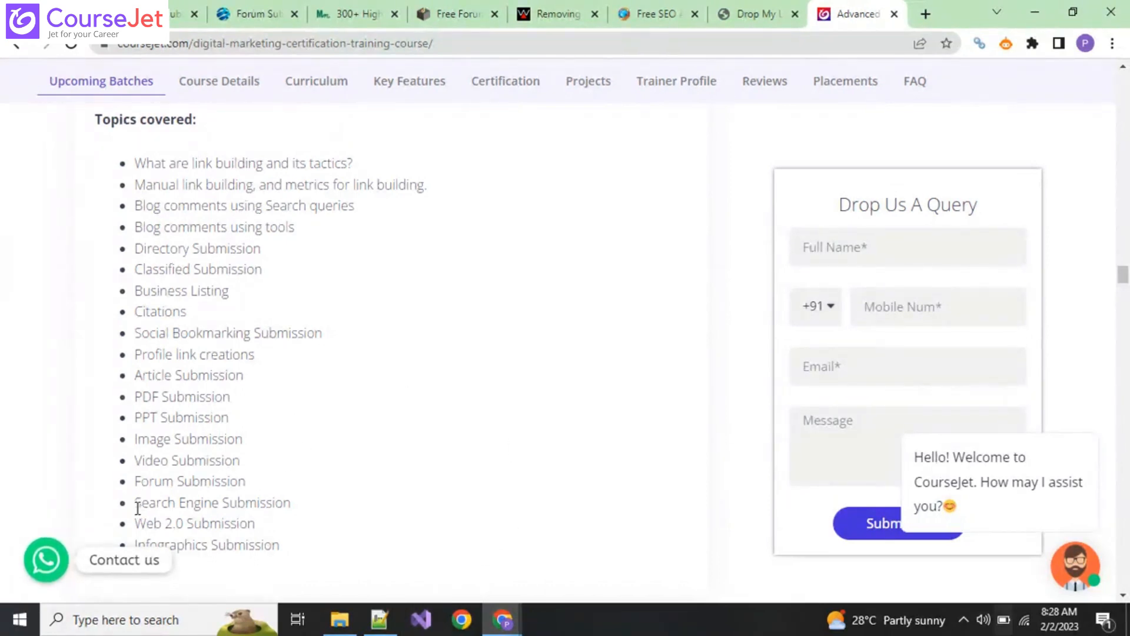
Copy the "Search Engine Submission" entry from the Module 13 topic list.
drag(137, 508, 296, 518)
click(240, 507)
drag(135, 505, 298, 499)
key(ctrl+c)
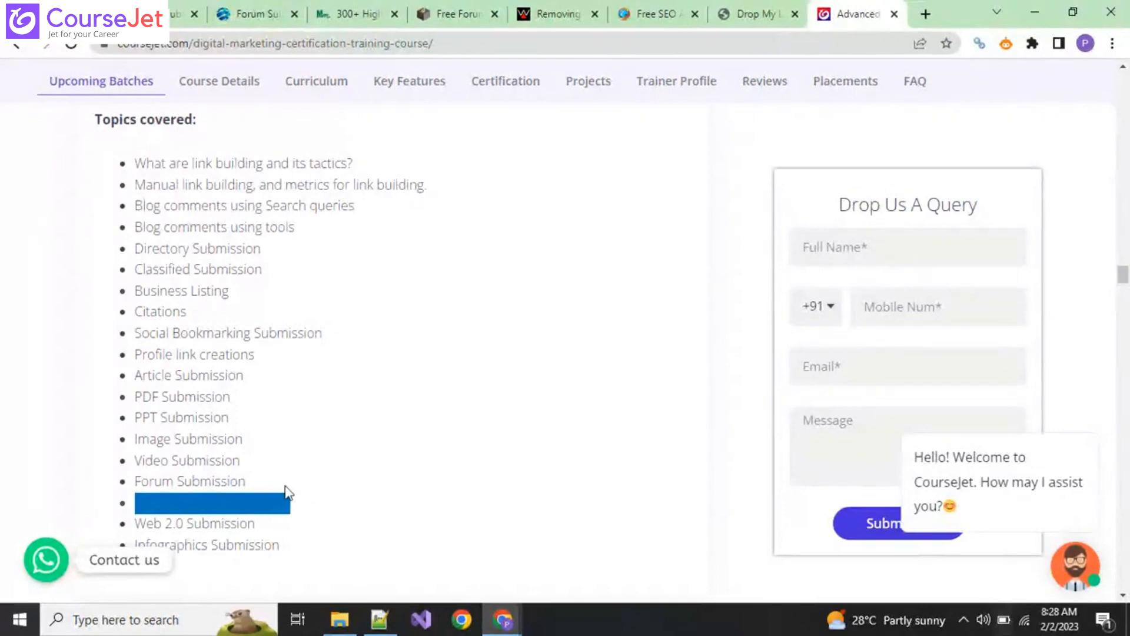
Replace the "forum submission sites" query in the existing Google results tab with "Search Engine Submission" and run the search.
click(180, 13)
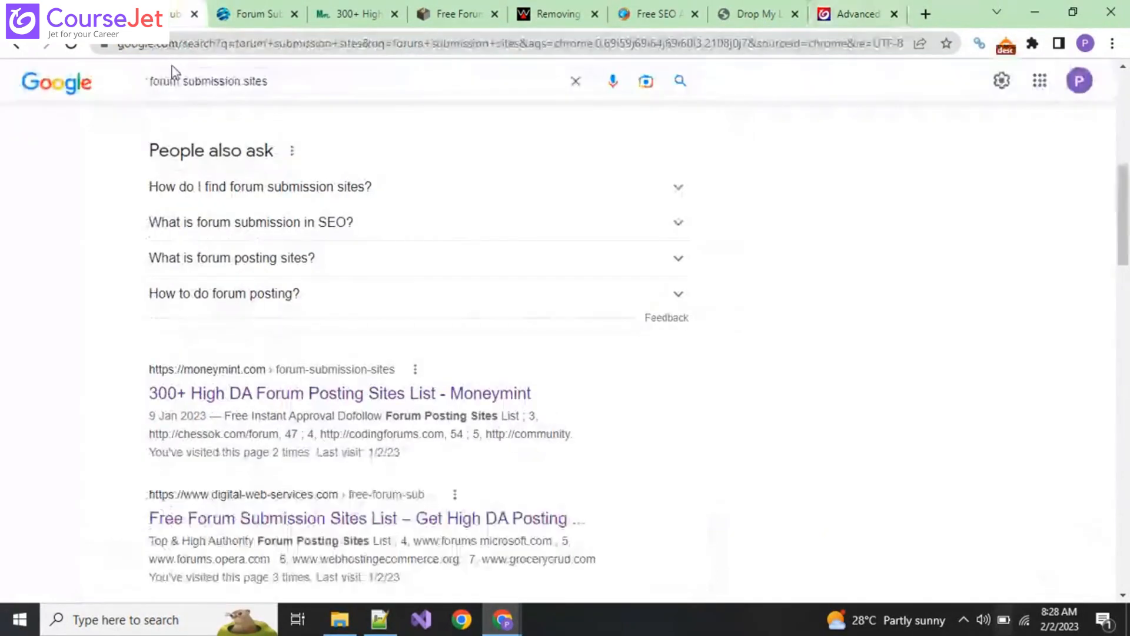
click(182, 80)
key(ctrl+v)
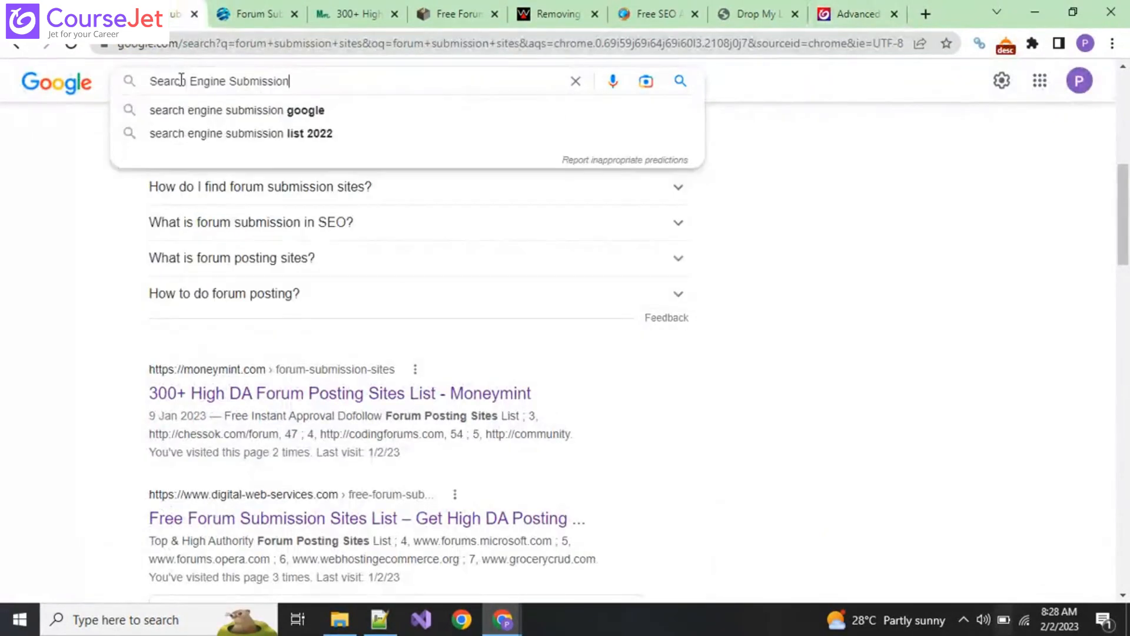
key(Return)
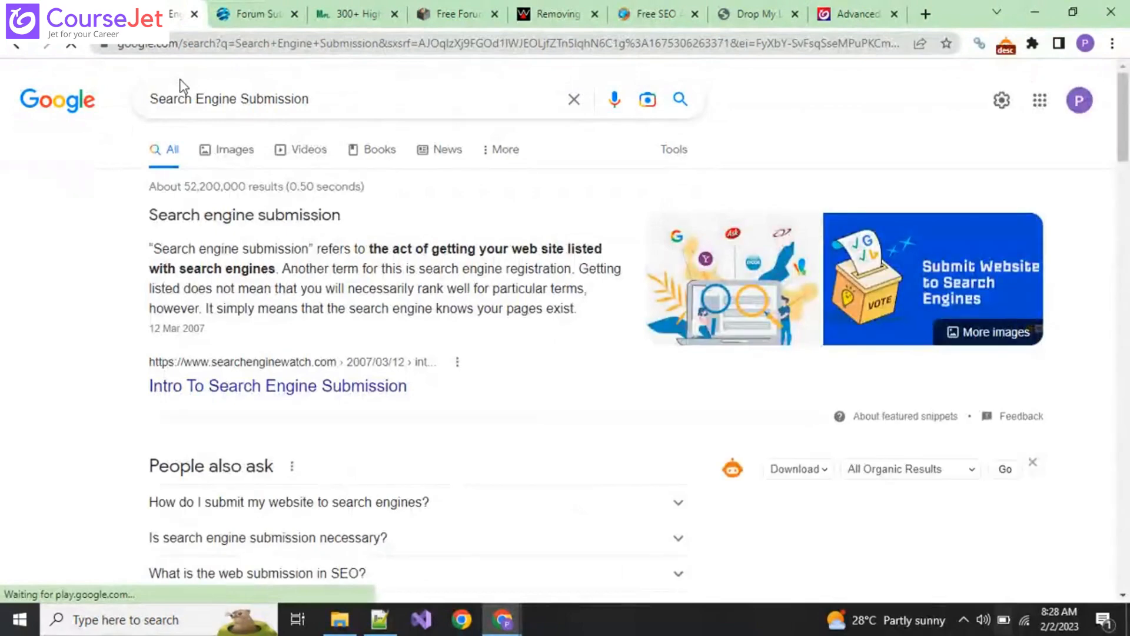
Close the forum submission lists, forum thread, Free SEO and Drop My Link tabs, keeping the Google search and CourseJet course tabs.
click(303, 15)
click(295, 14)
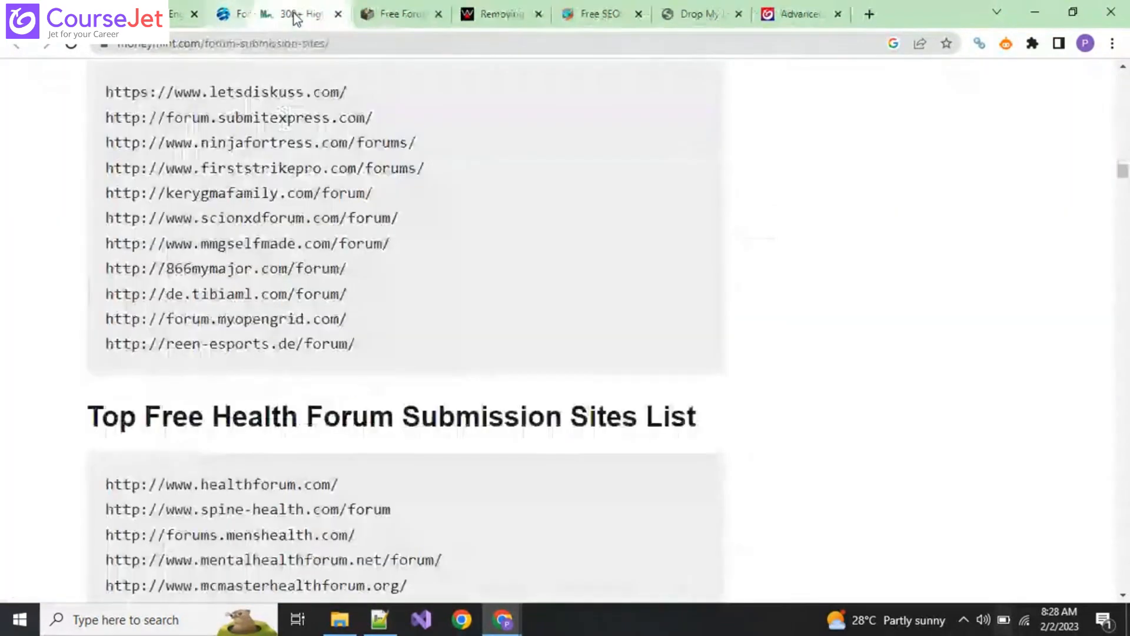
click(296, 17)
click(295, 16)
click(295, 15)
click(295, 16)
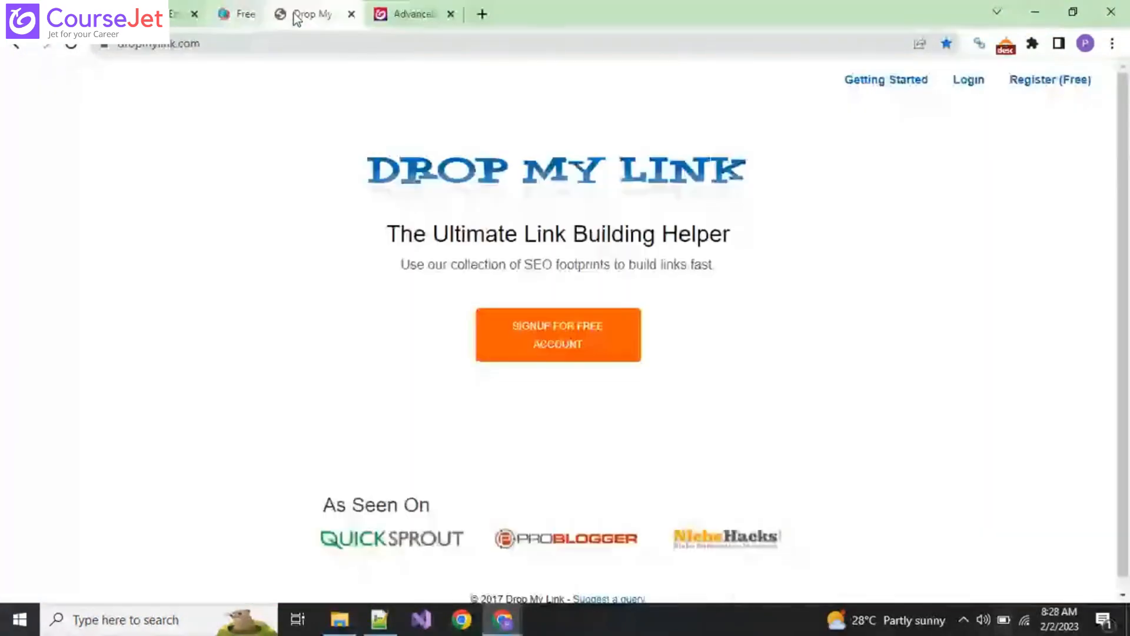
click(295, 17)
Open the Ahrefs and Kinsta articles on submitting a website to search engines in new tabs from the Google results.
click(154, 16)
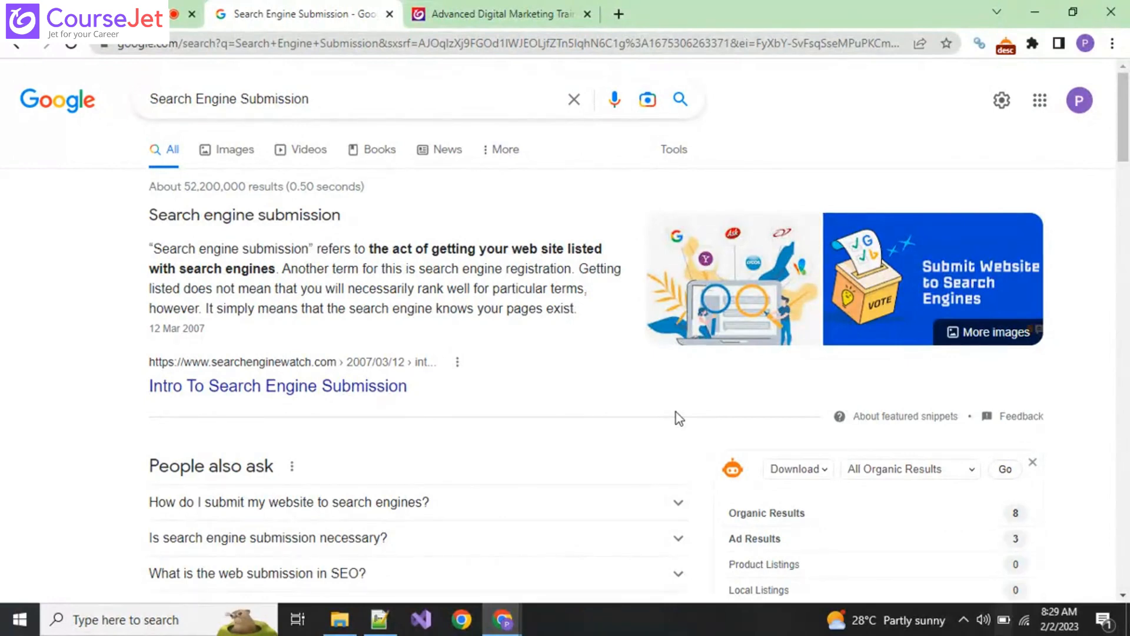
scroll(437, 353, down, 2)
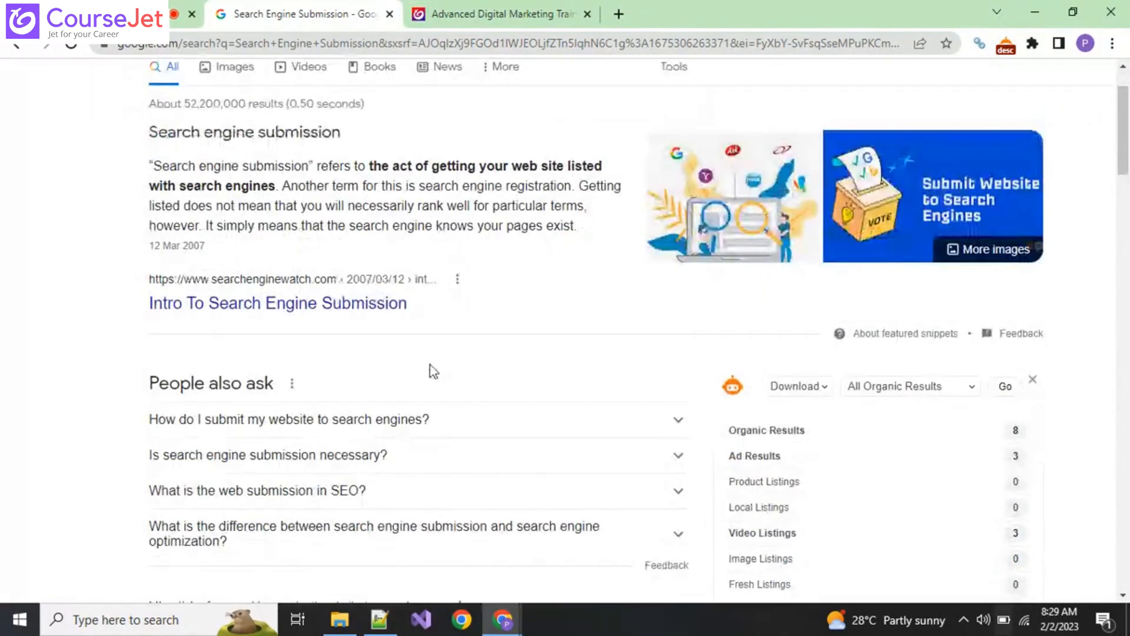
scroll(336, 369, down, 1)
scroll(337, 372, down, 1)
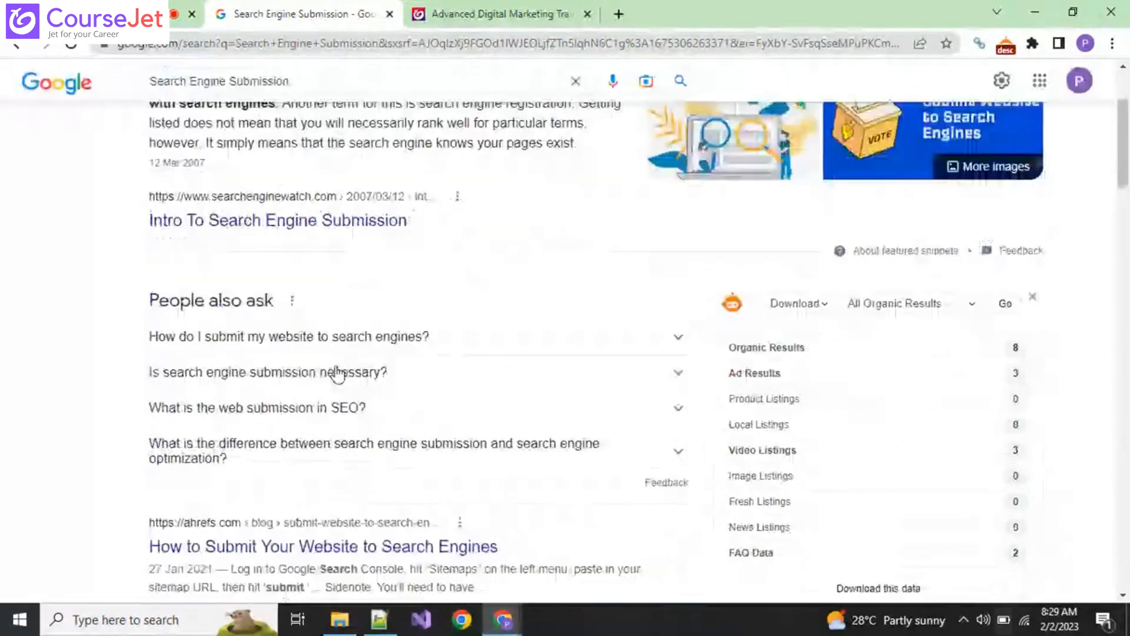
scroll(337, 388, down, 3)
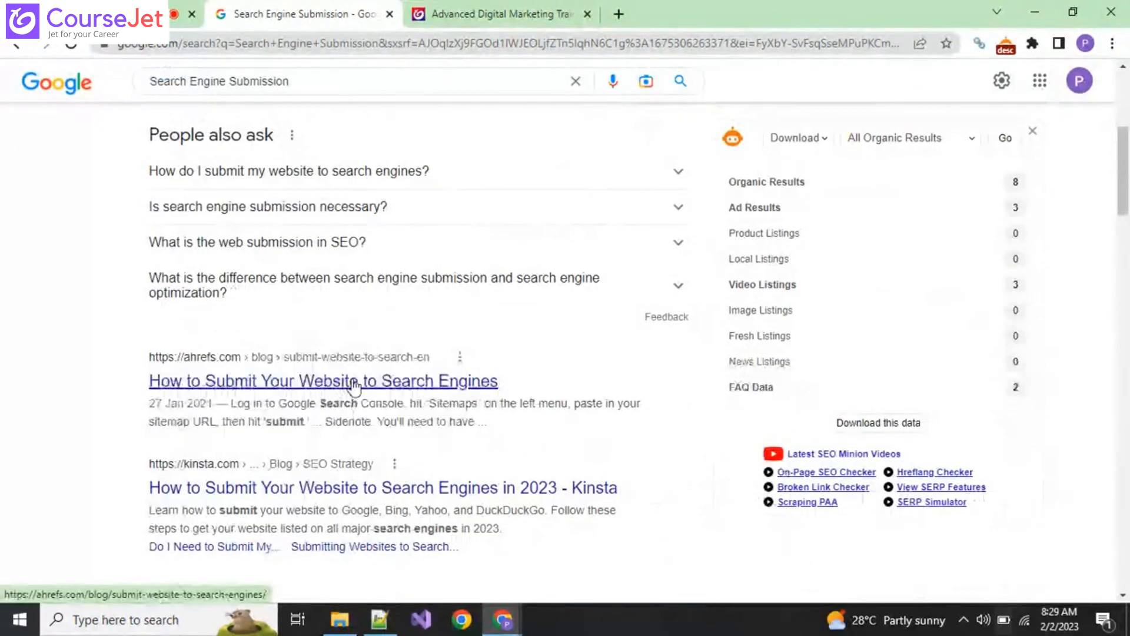
ctrl+click(353, 381)
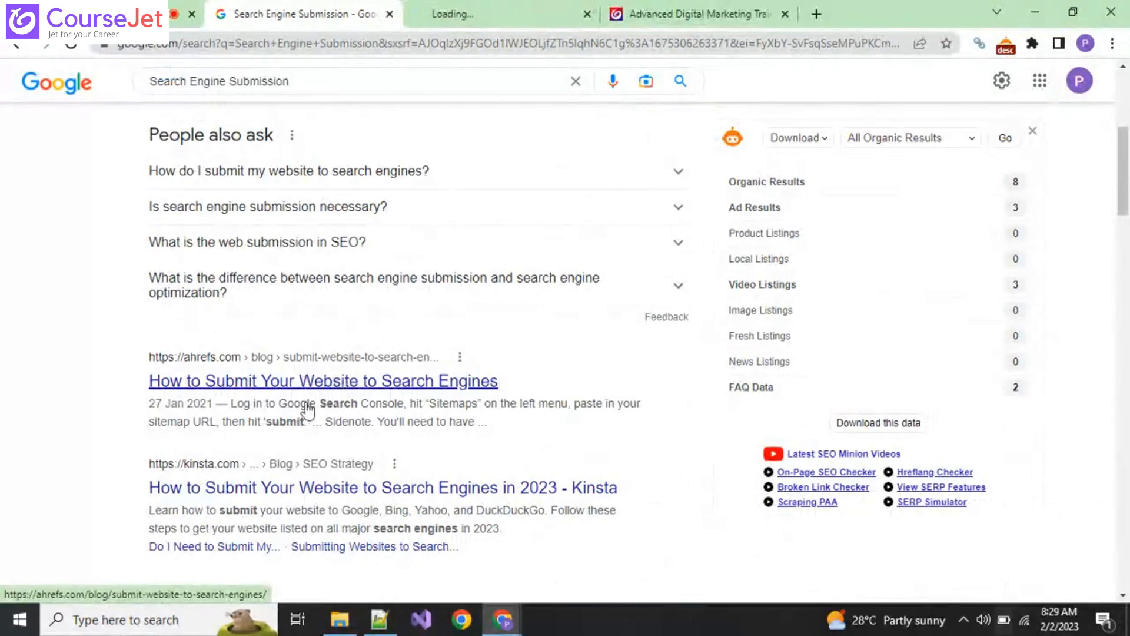
ctrl+click(292, 489)
Skim the Ahrefs article and the Kinsta article on submitting a website to search engines.
click(463, 7)
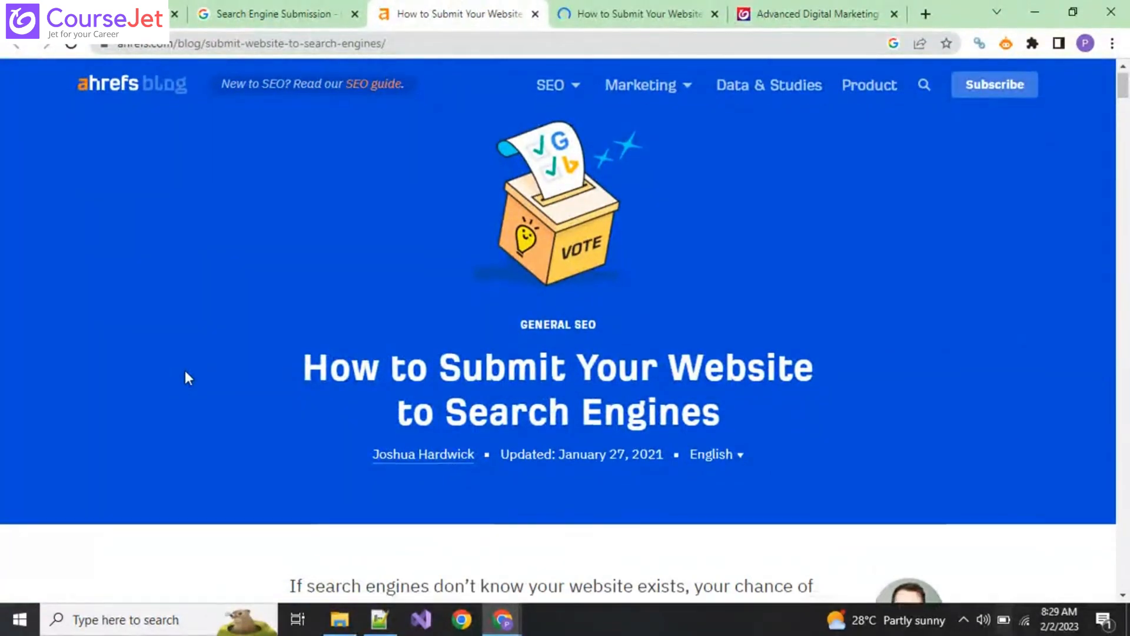
scroll(185, 370, down, 8)
scroll(182, 357, up, 8)
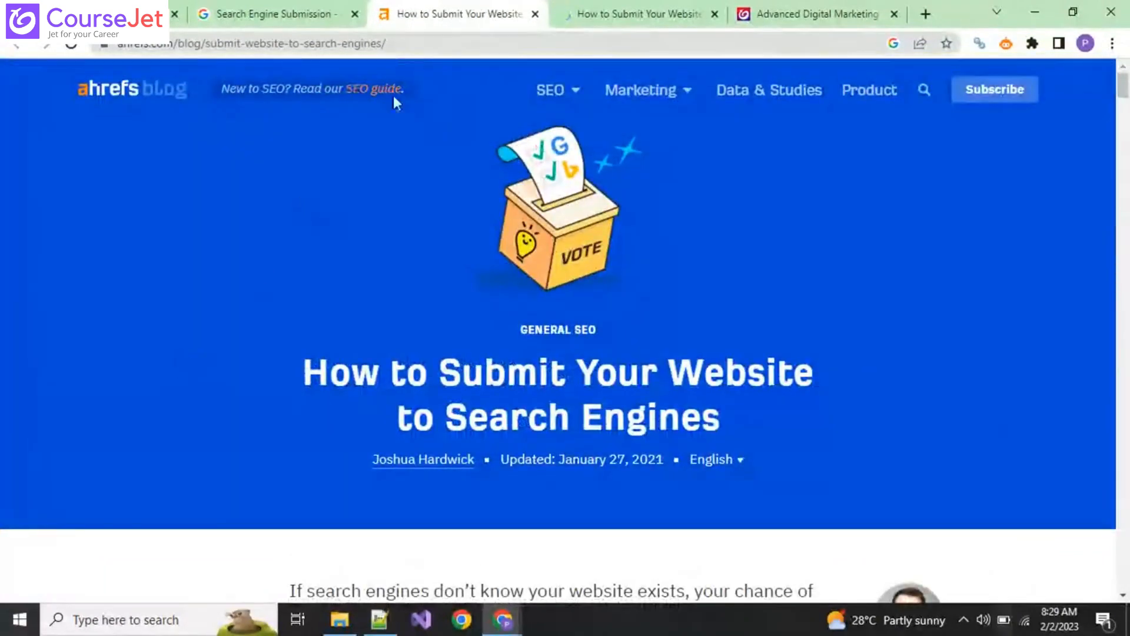
click(627, 13)
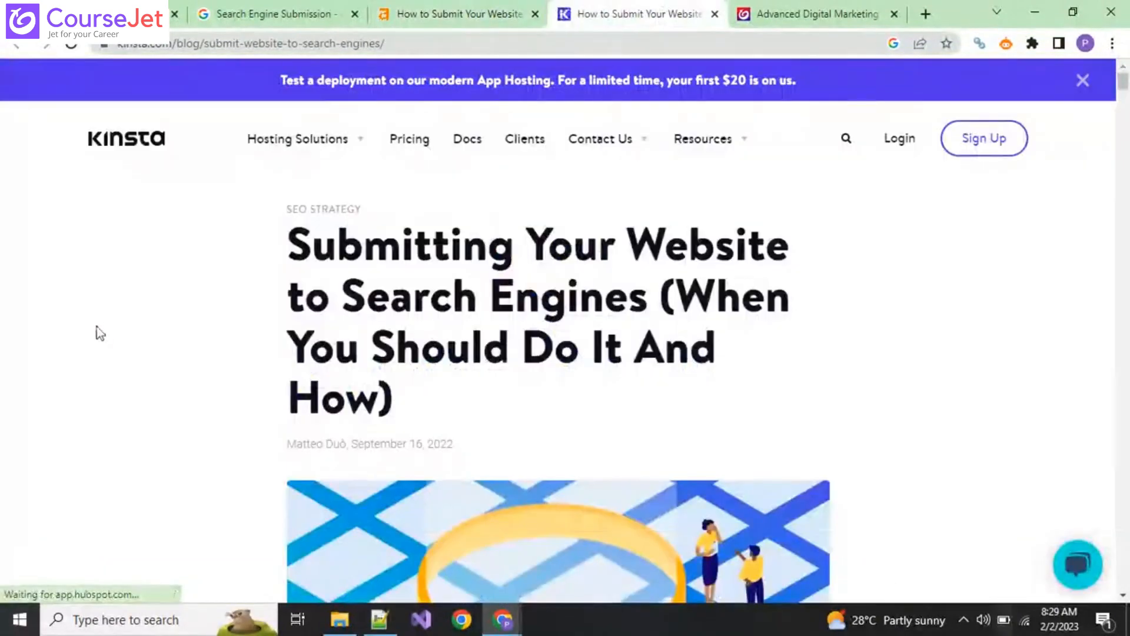
scroll(97, 329, down, 15)
scroll(98, 342, down, 18)
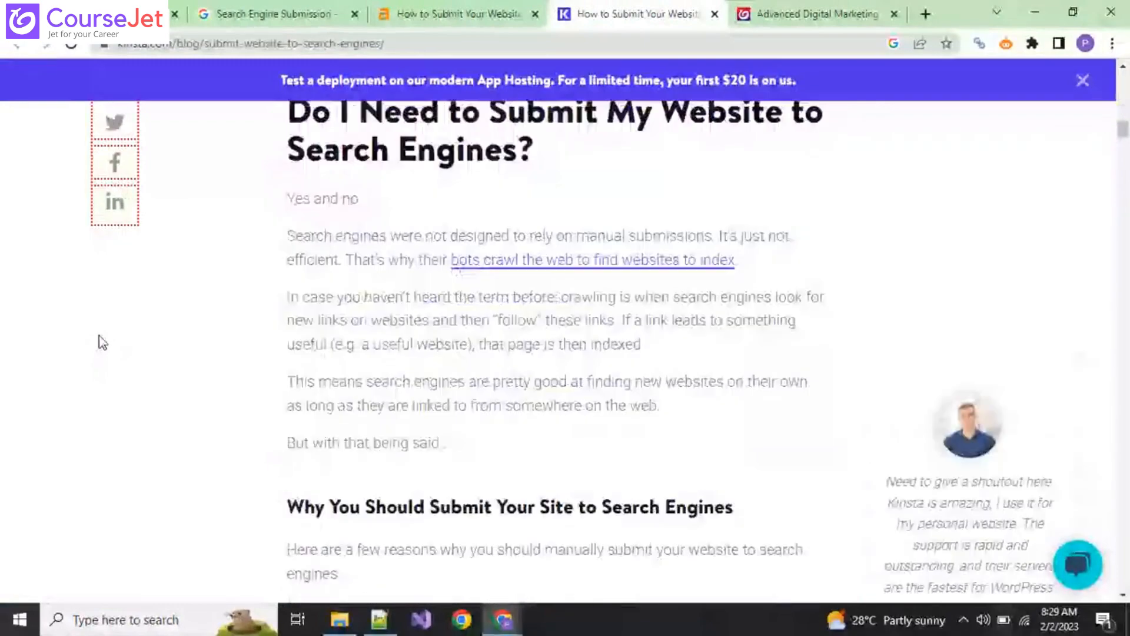
Extend the existing Google query to "Search Engine Submission sites" and run the search.
click(285, 12)
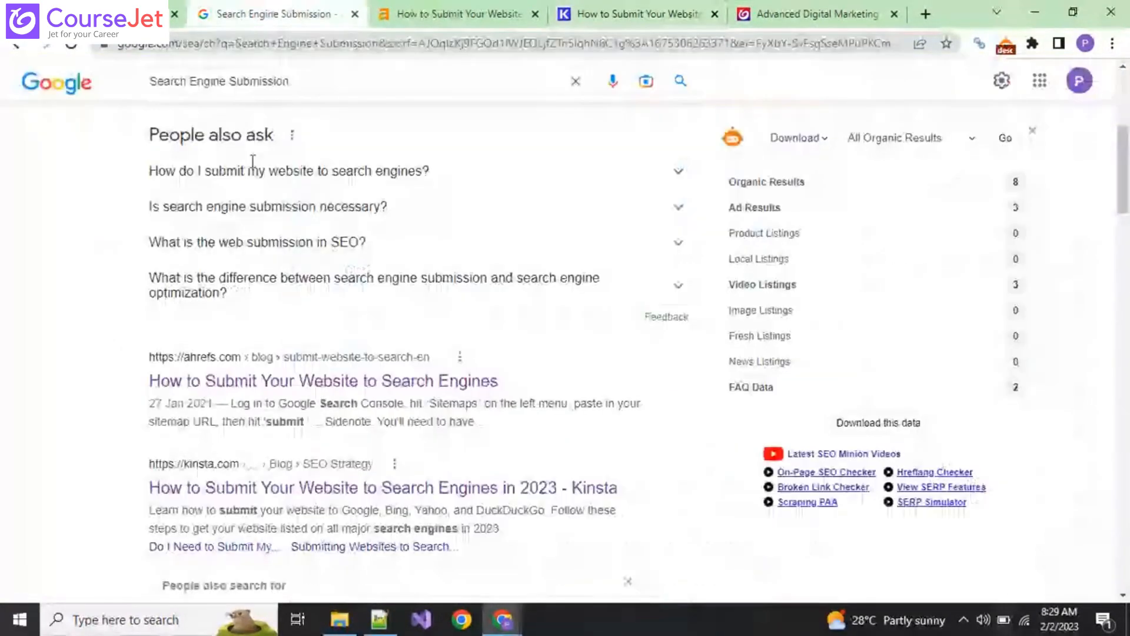
scroll(348, 114, up, 6)
click(356, 104)
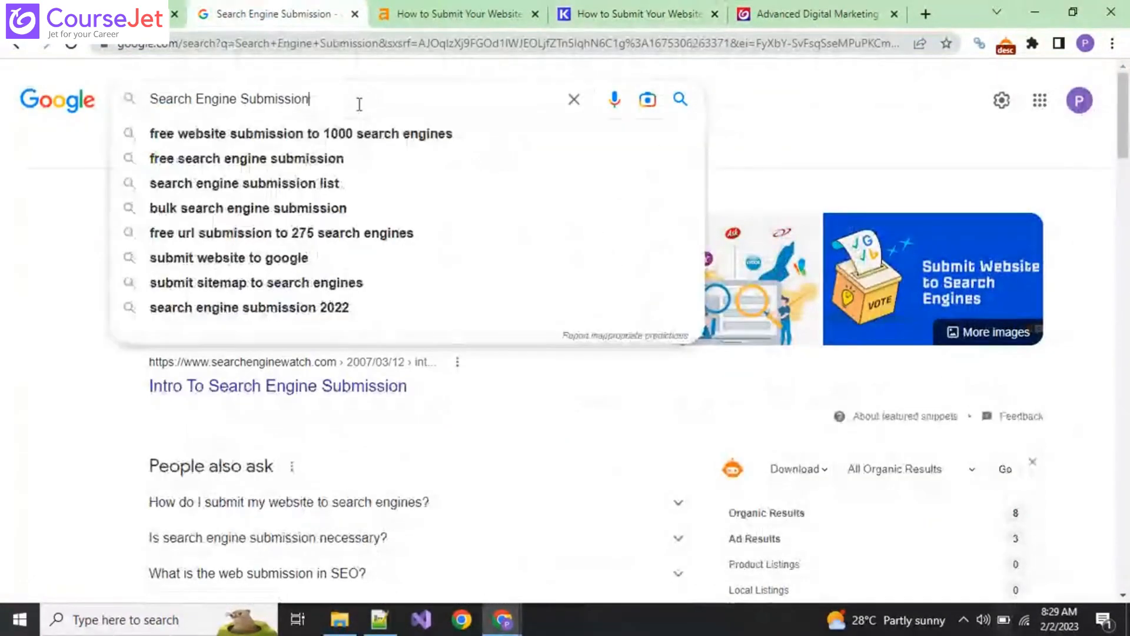
text(sites)
key(Return)
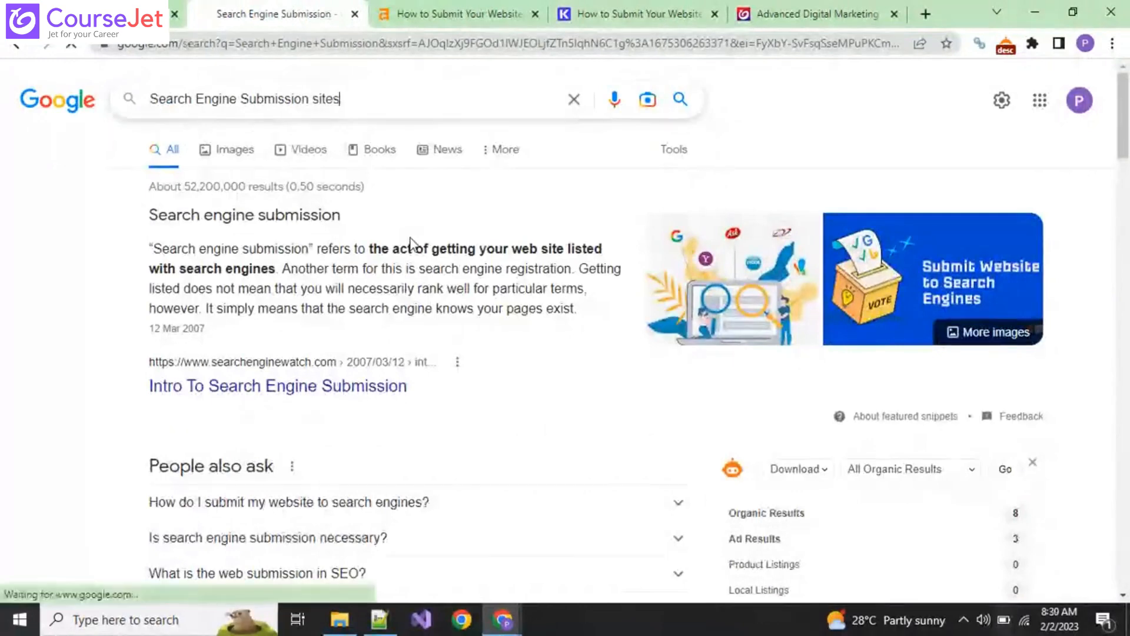
Close the Ahrefs, Kinsta and Advanced Digital Marketing Training tabs, keeping the Google results open.
click(537, 17)
click(538, 18)
click(537, 17)
Open the webmetools.com and seolinkworld.com search engine submission site lists in new tabs from the results.
scroll(527, 310, down, 1)
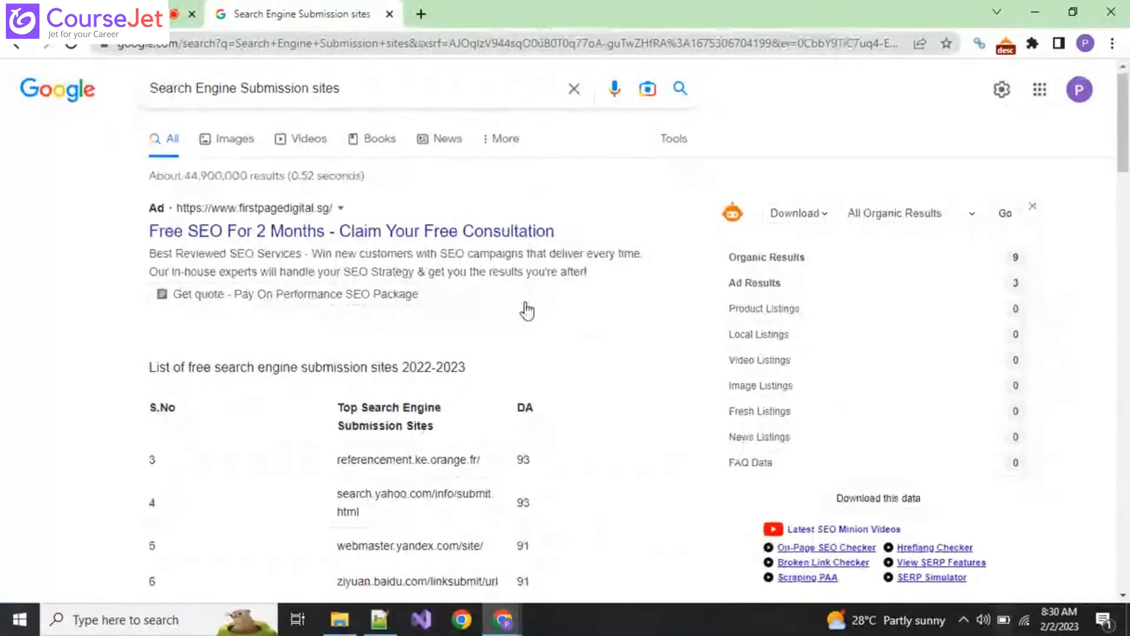
scroll(518, 310, down, 8)
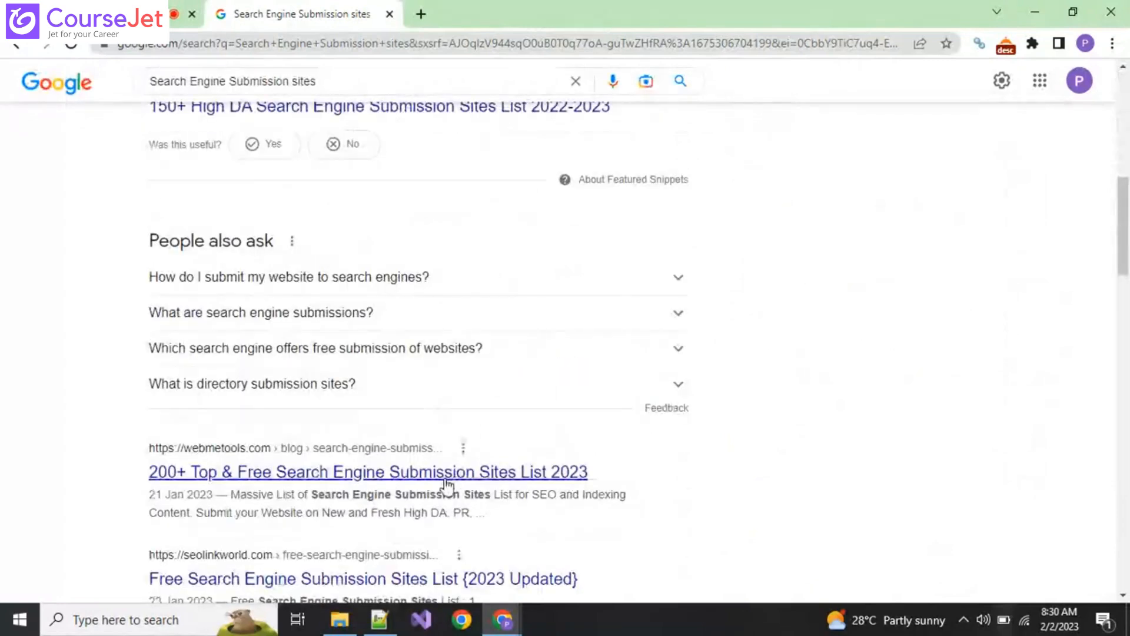
ctrl+click(446, 485)
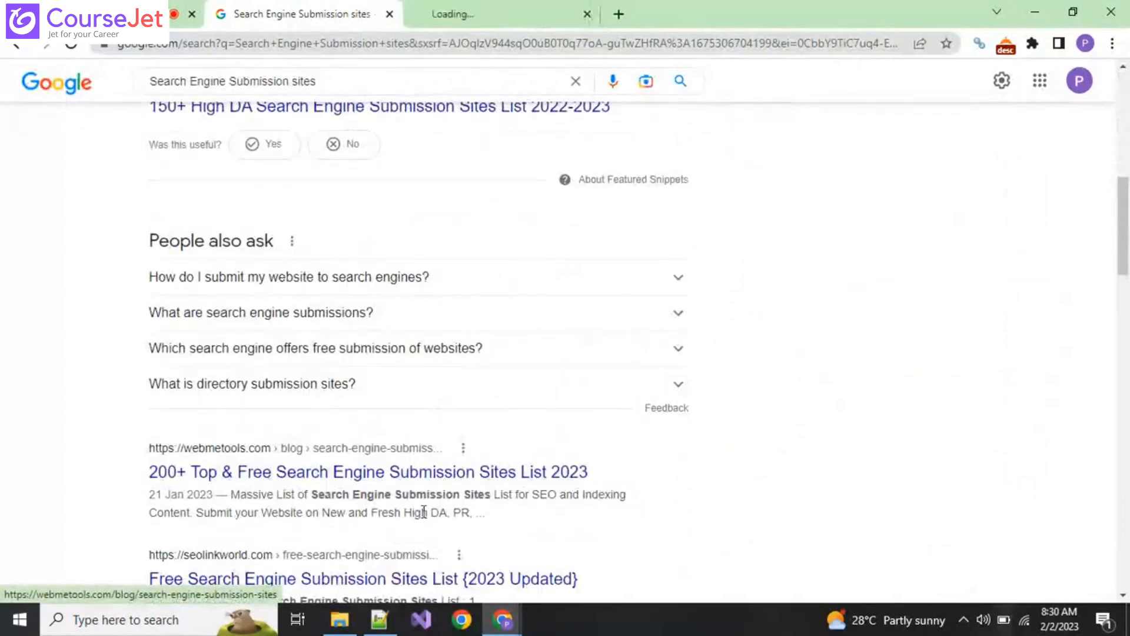
ctrl+click(390, 583)
Look through the webmetools article down to its "Top 50 Search Engine Submission List" table and review the listed sites.
click(462, 11)
scroll(355, 367, down, 5)
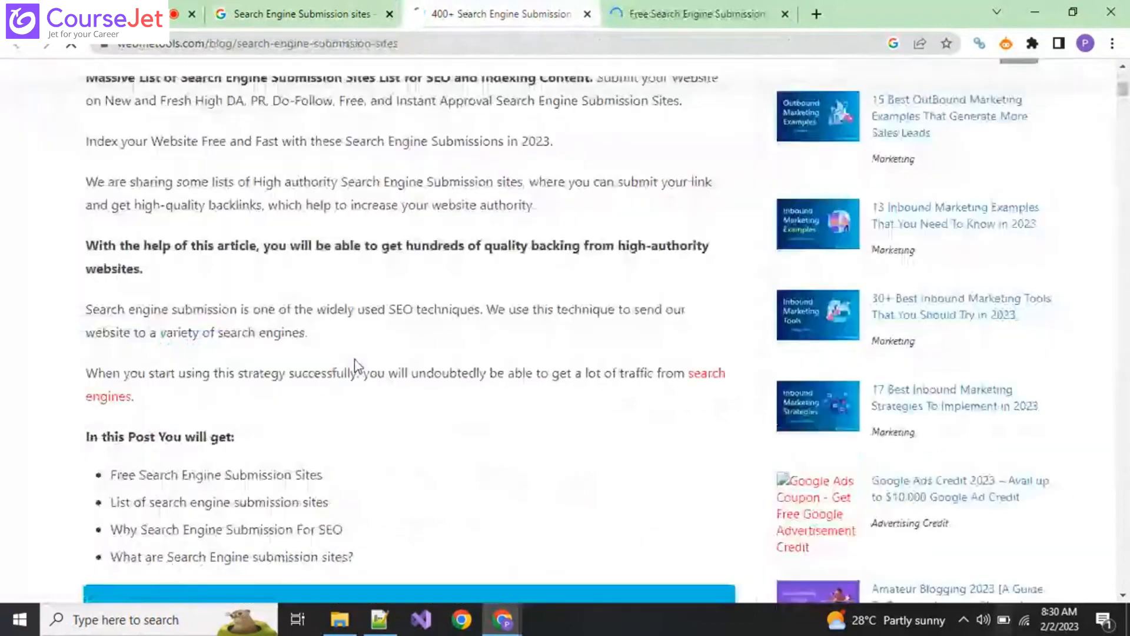
scroll(355, 367, down, 15)
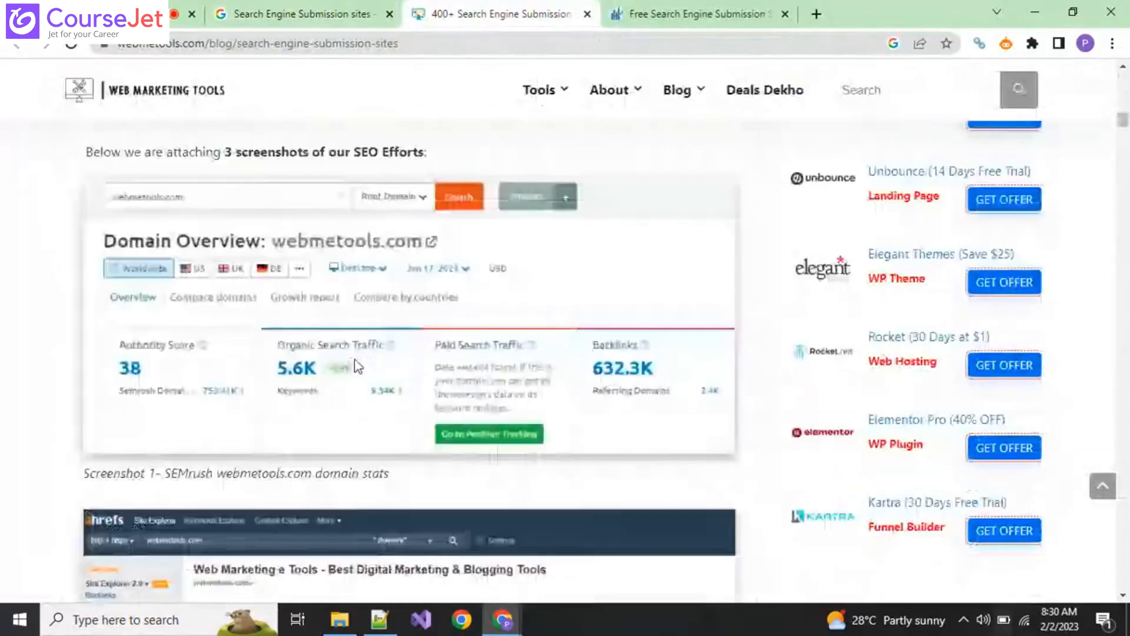
scroll(356, 366, down, 15)
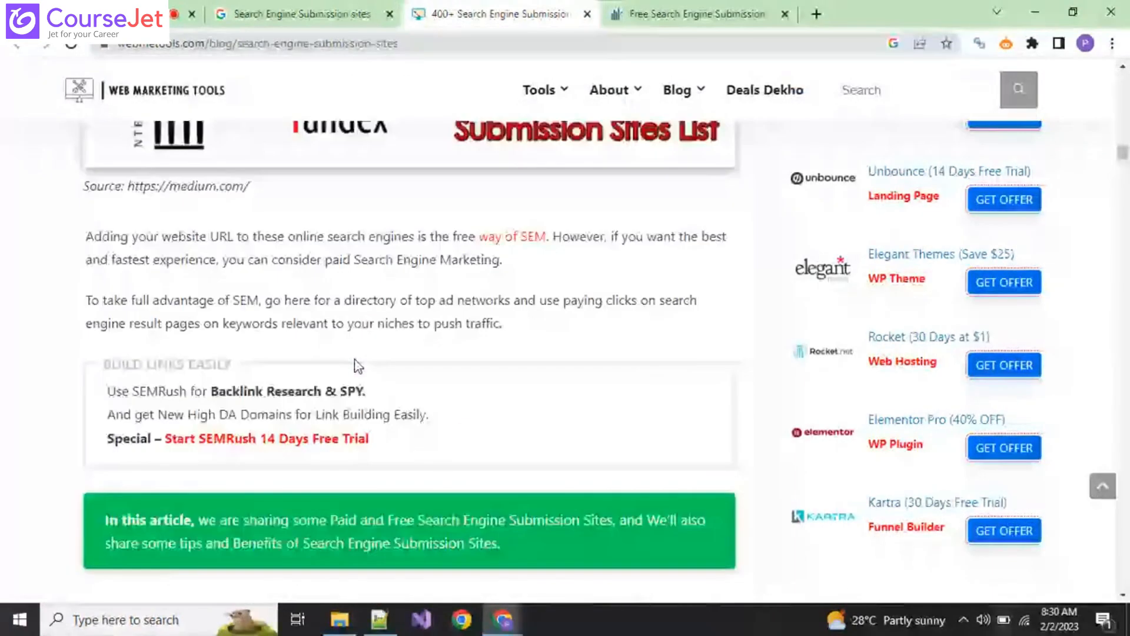
scroll(355, 366, down, 20)
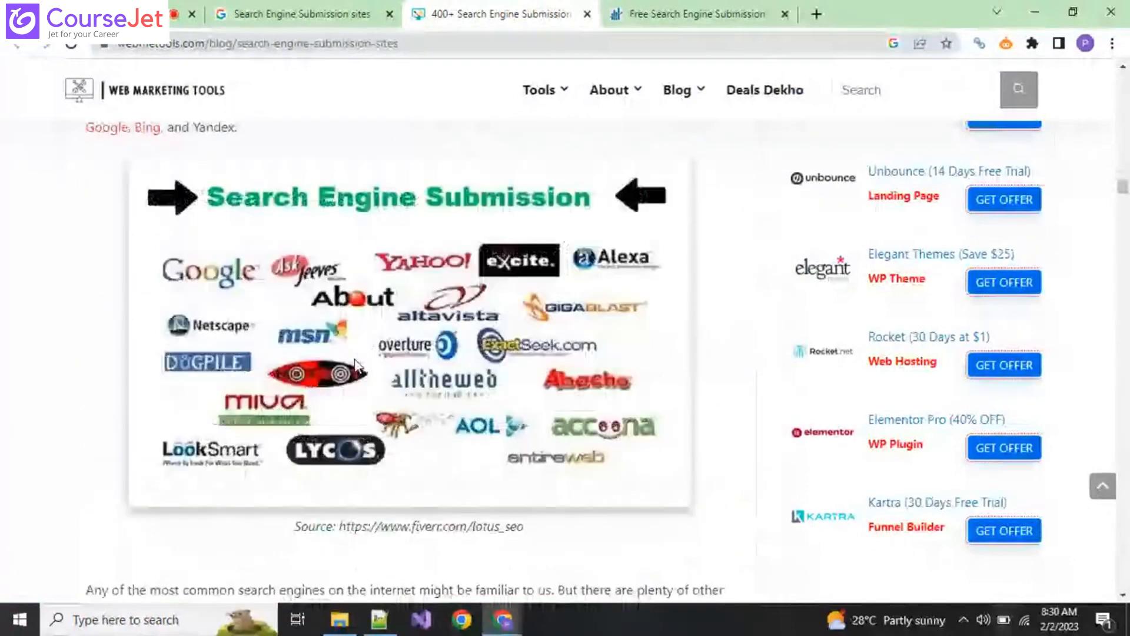
scroll(354, 360, down, 15)
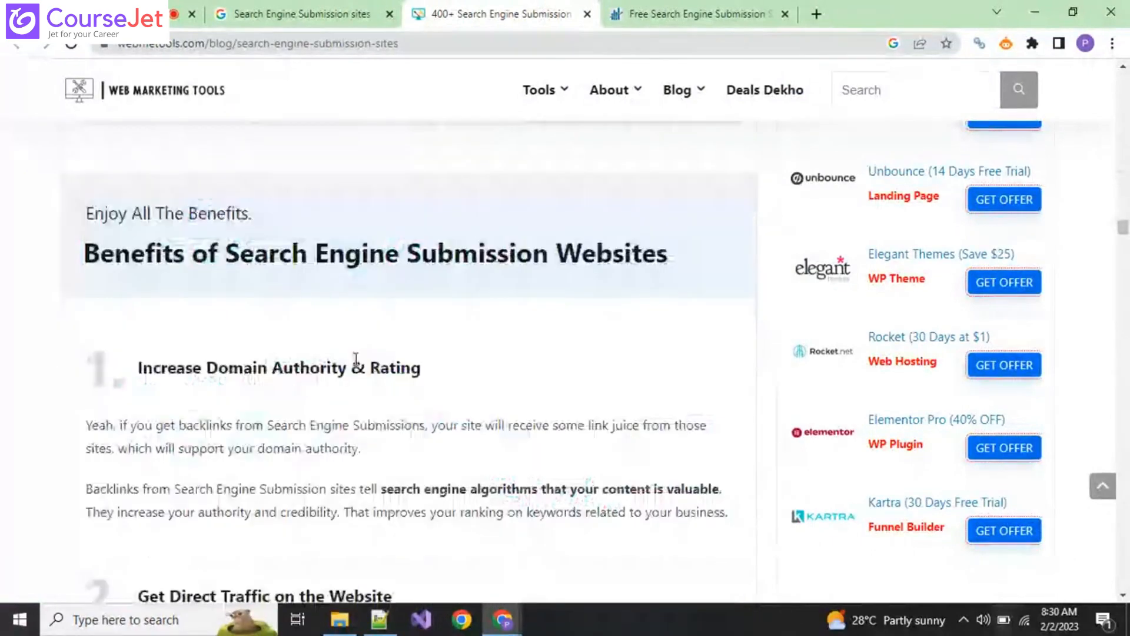
scroll(354, 358, down, 20)
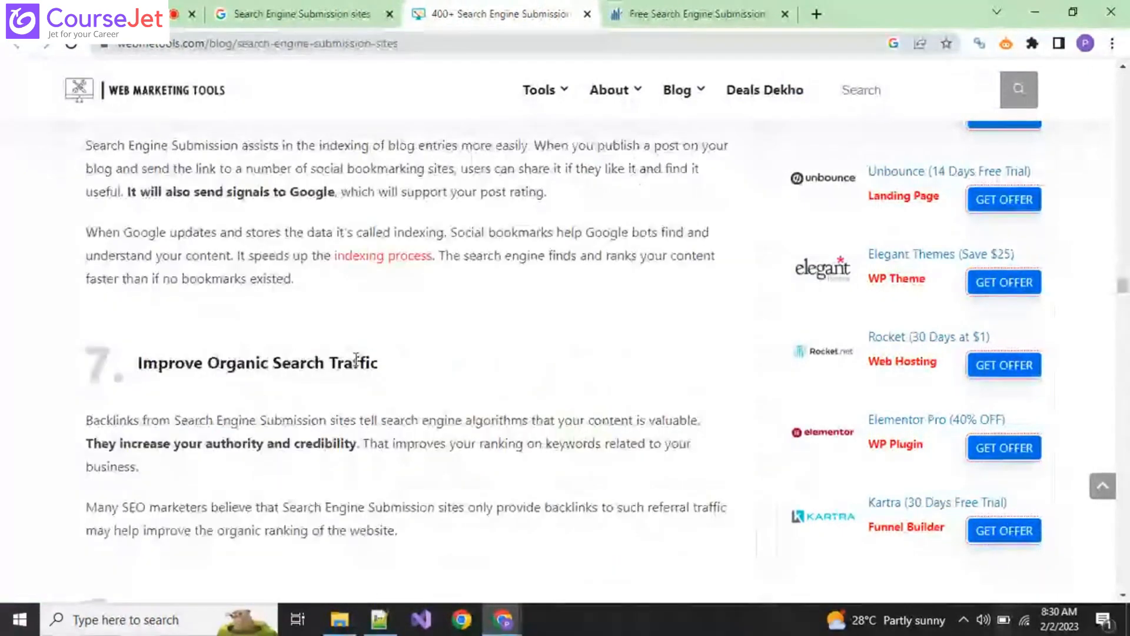
scroll(356, 366, down, 10)
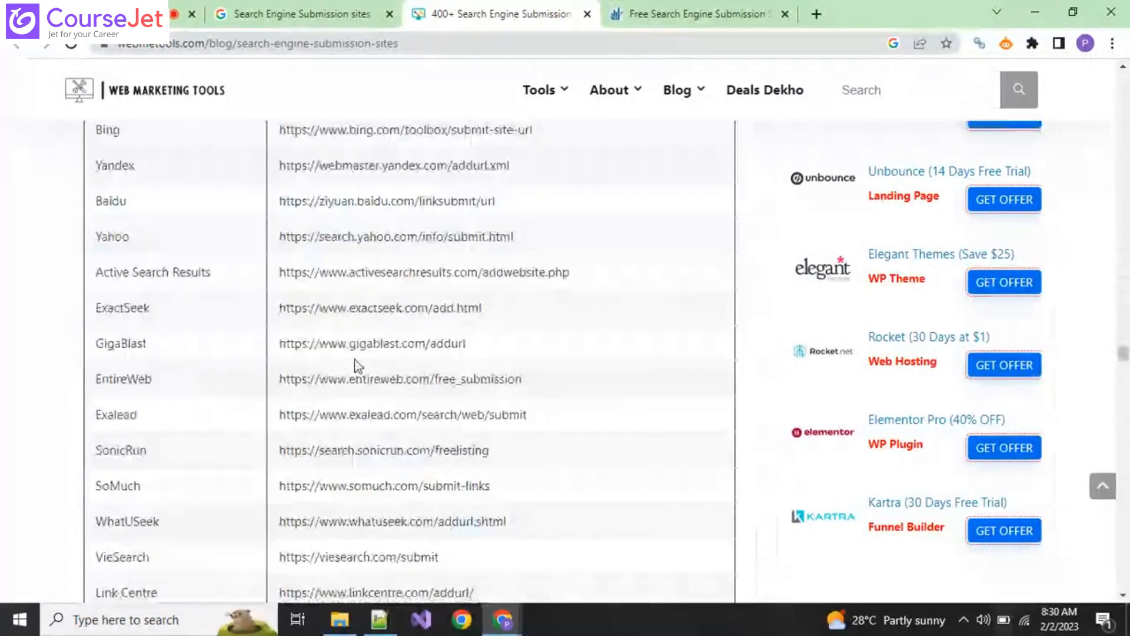
scroll(357, 365, up, 7)
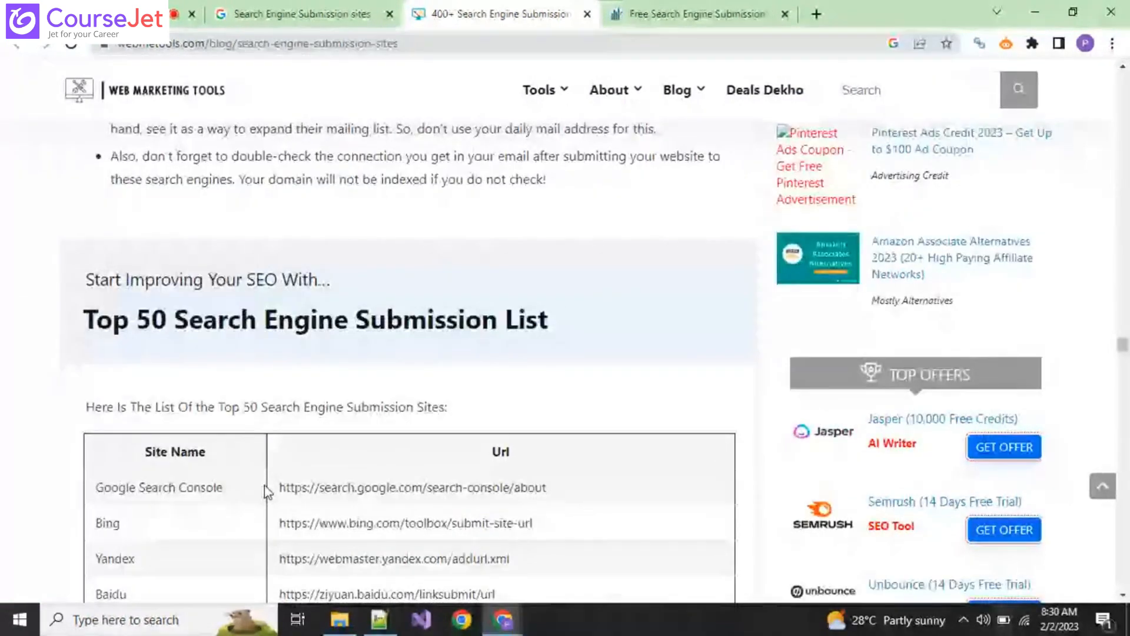
scroll(264, 485, down, 4)
scroll(263, 456, down, 2)
scroll(263, 453, up, 1)
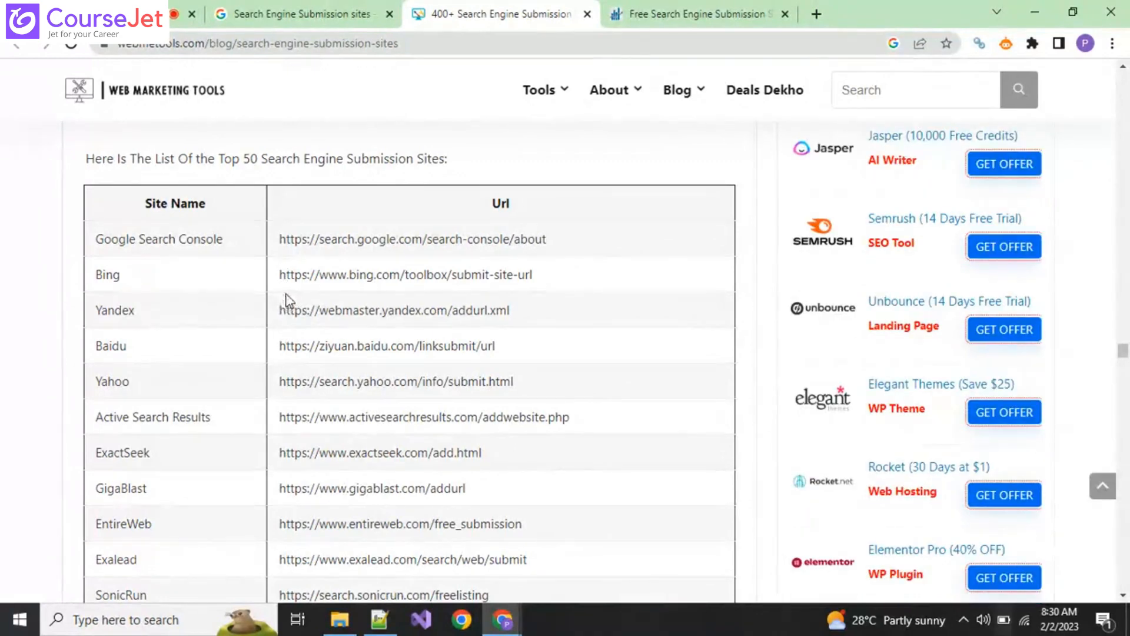
drag(285, 275, 327, 275)
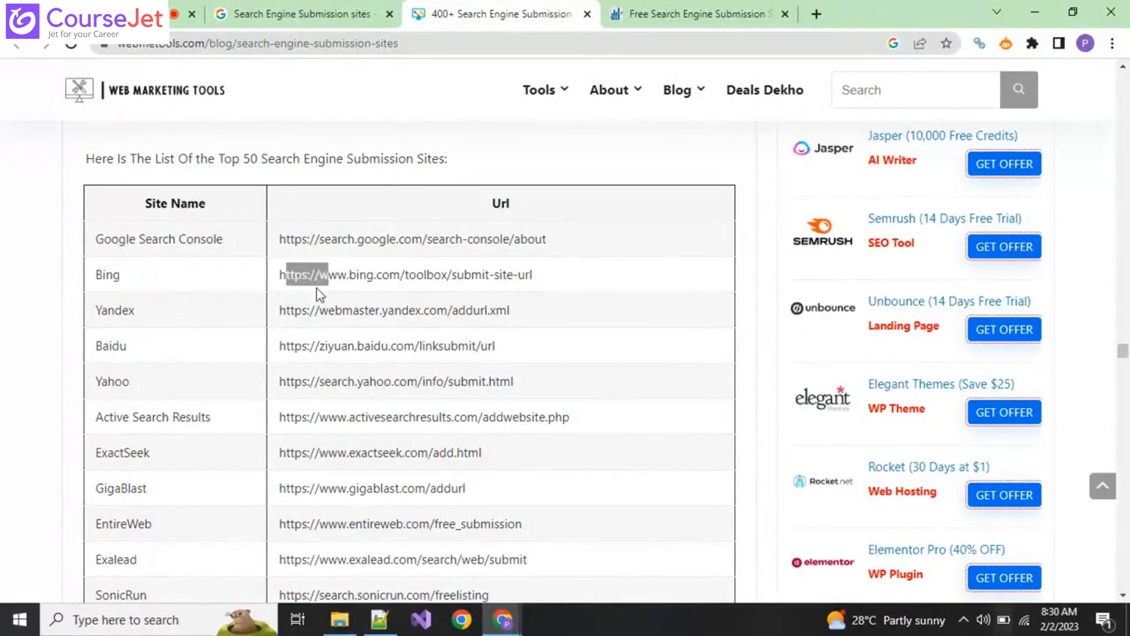
click(316, 287)
drag(282, 306, 535, 313)
key(ctrl+c)
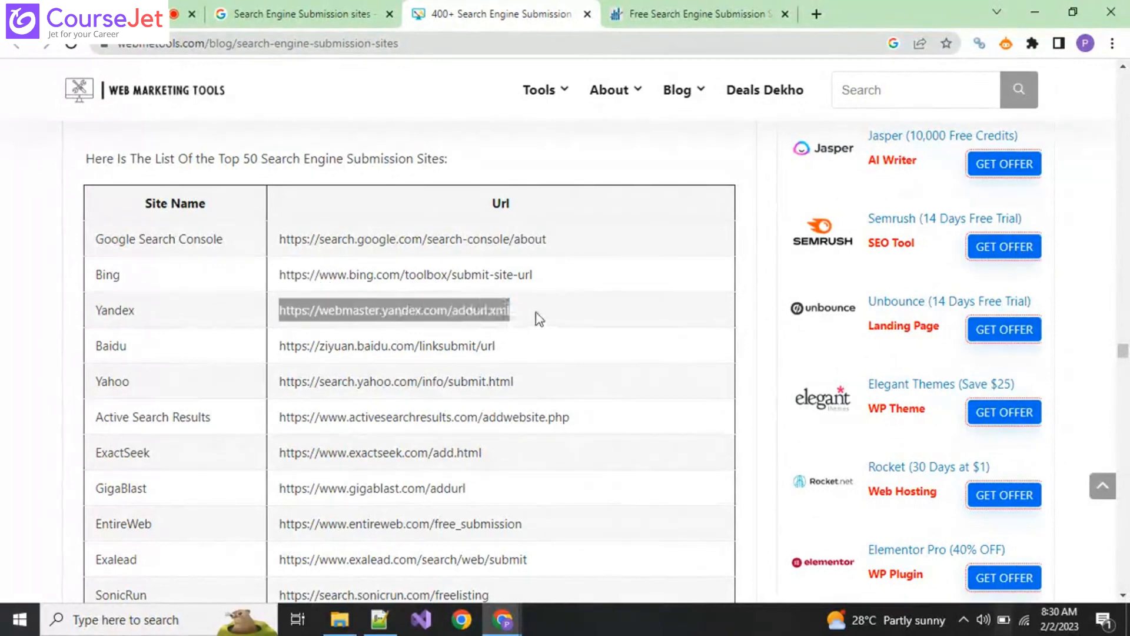
click(818, 13)
key(ctrl+v)
key(Return)
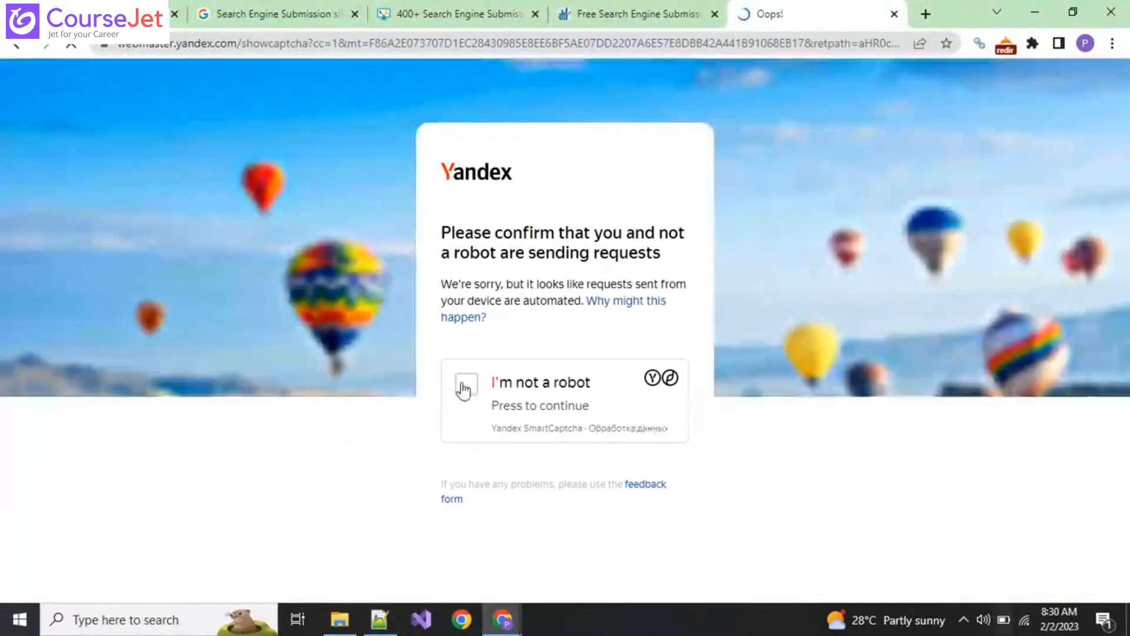
Pass Yandex's robot check by confirming the request and submitting the code shown in the captcha image.
click(463, 385)
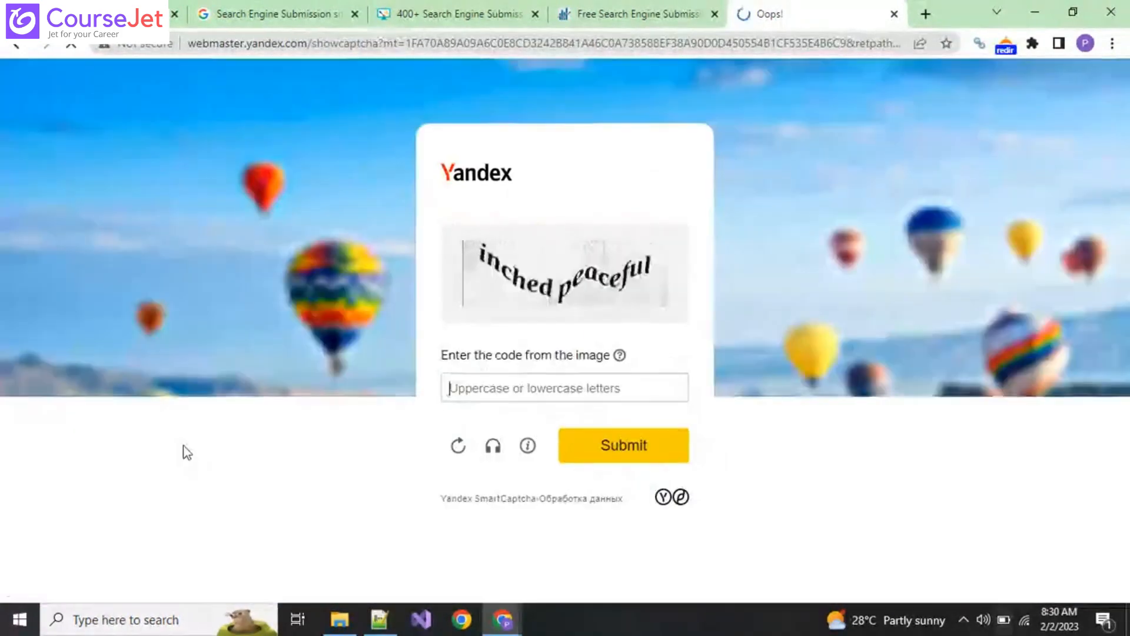
click(489, 390)
text(i)
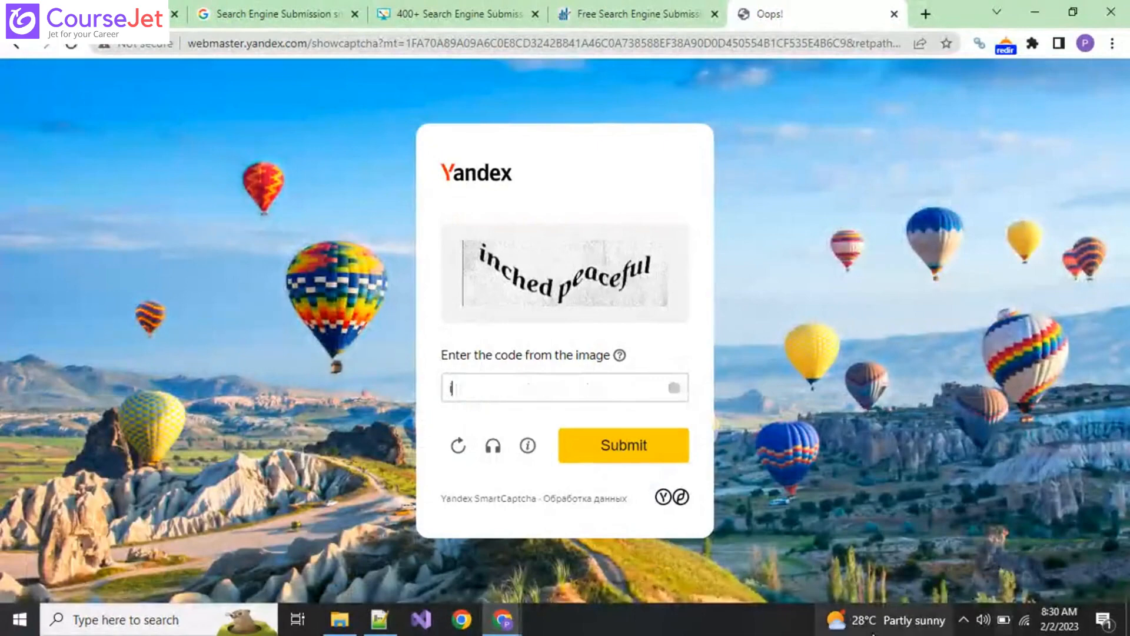
text(nc)
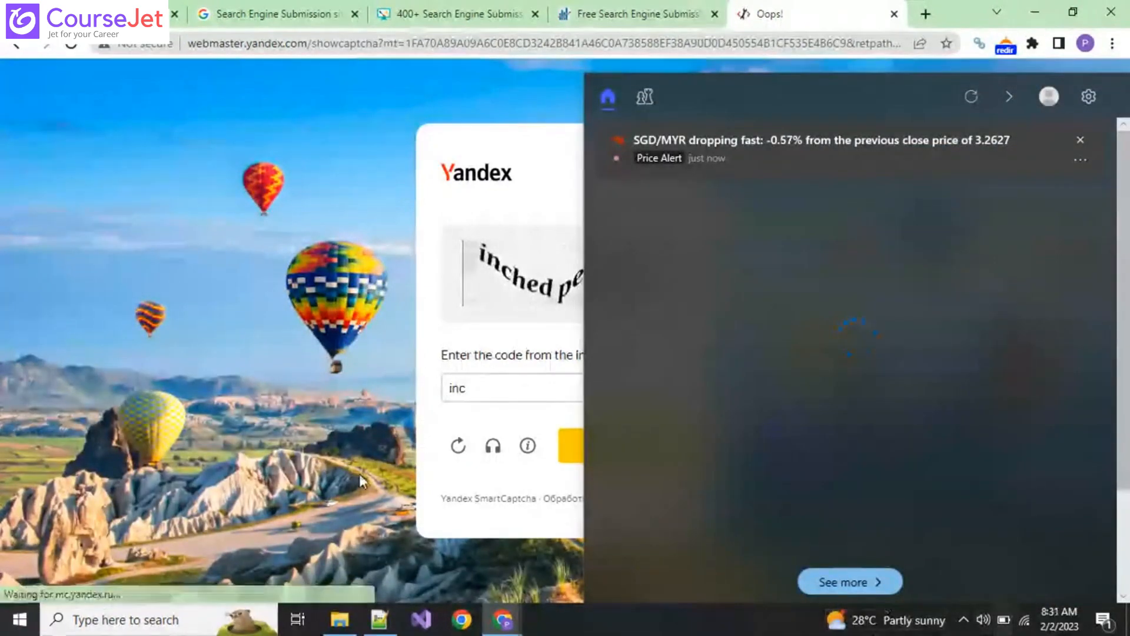
click(491, 395)
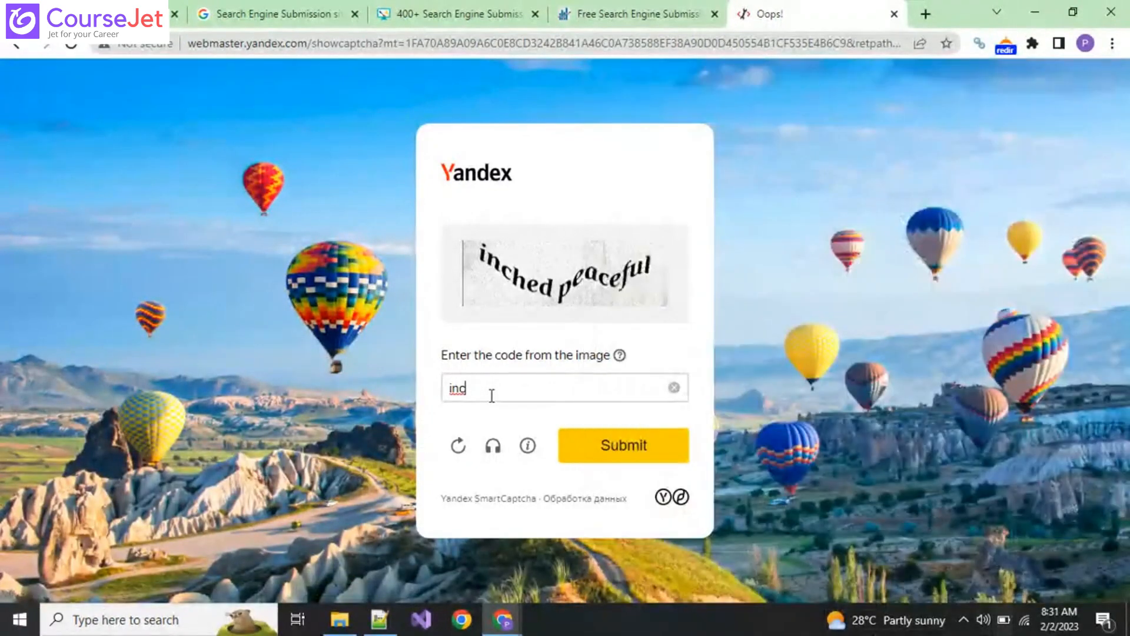
text(hed p)
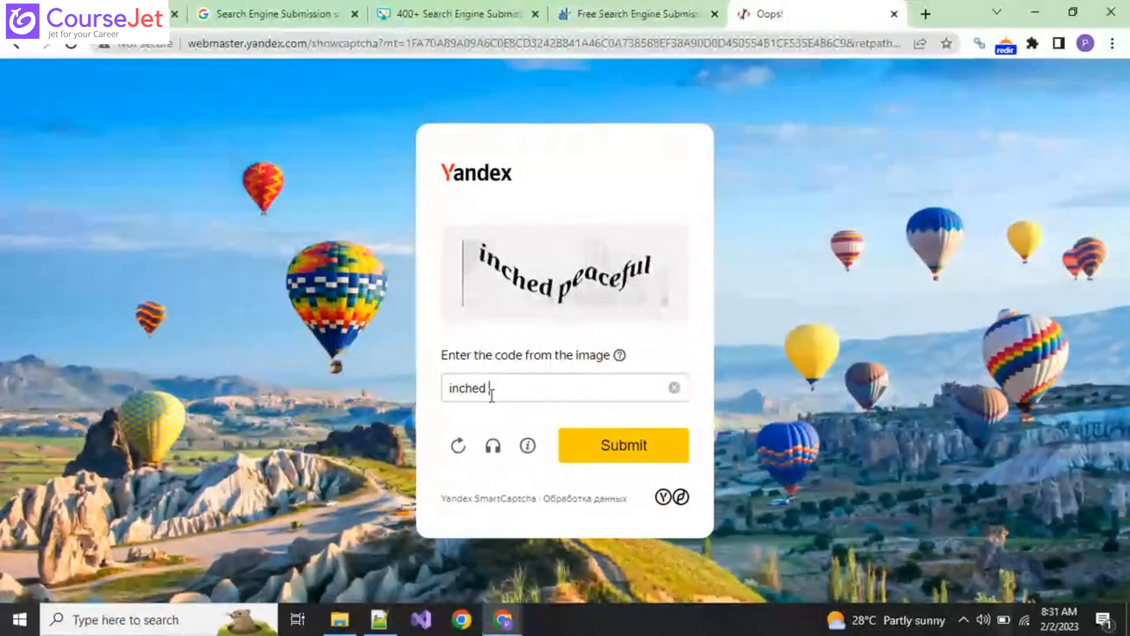
text(eacef)
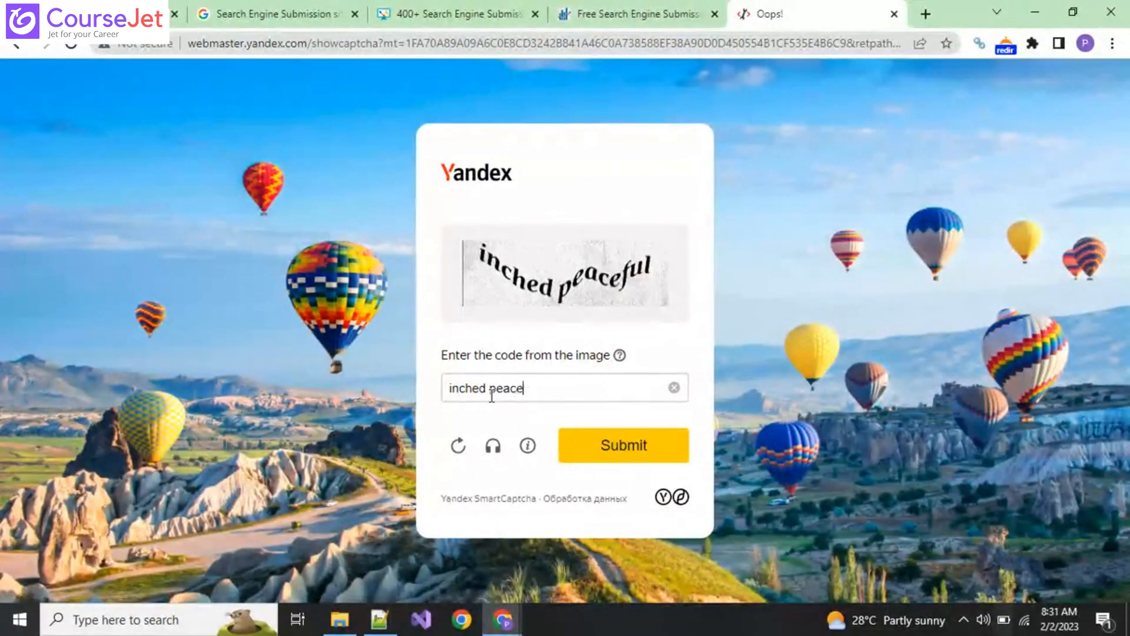
text(ul)
click(623, 466)
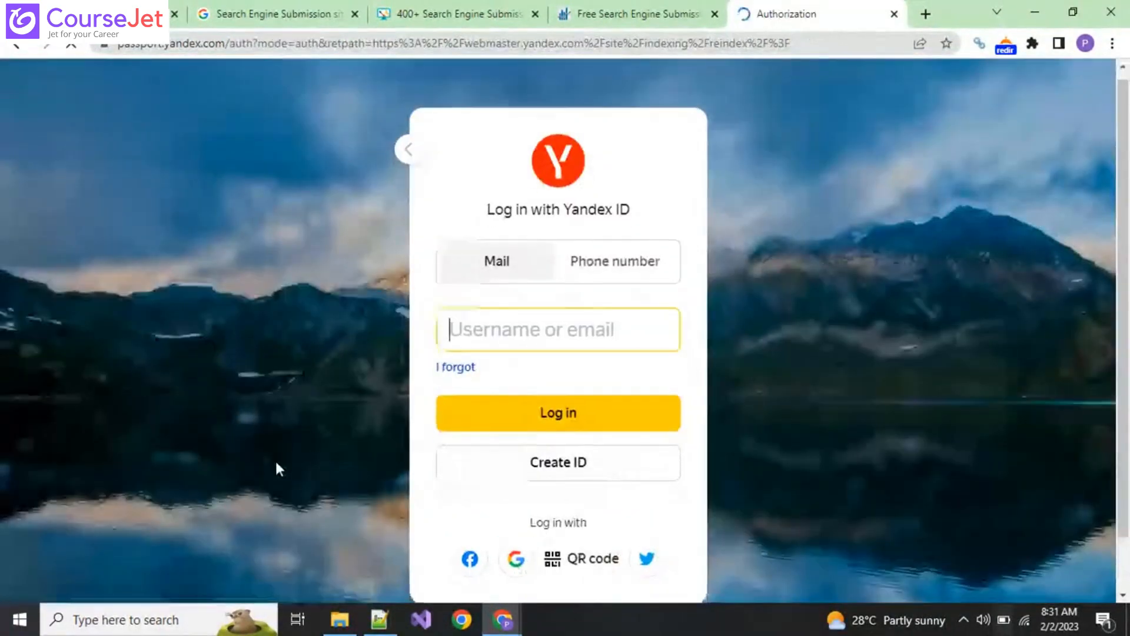
scroll(274, 458, down, 1)
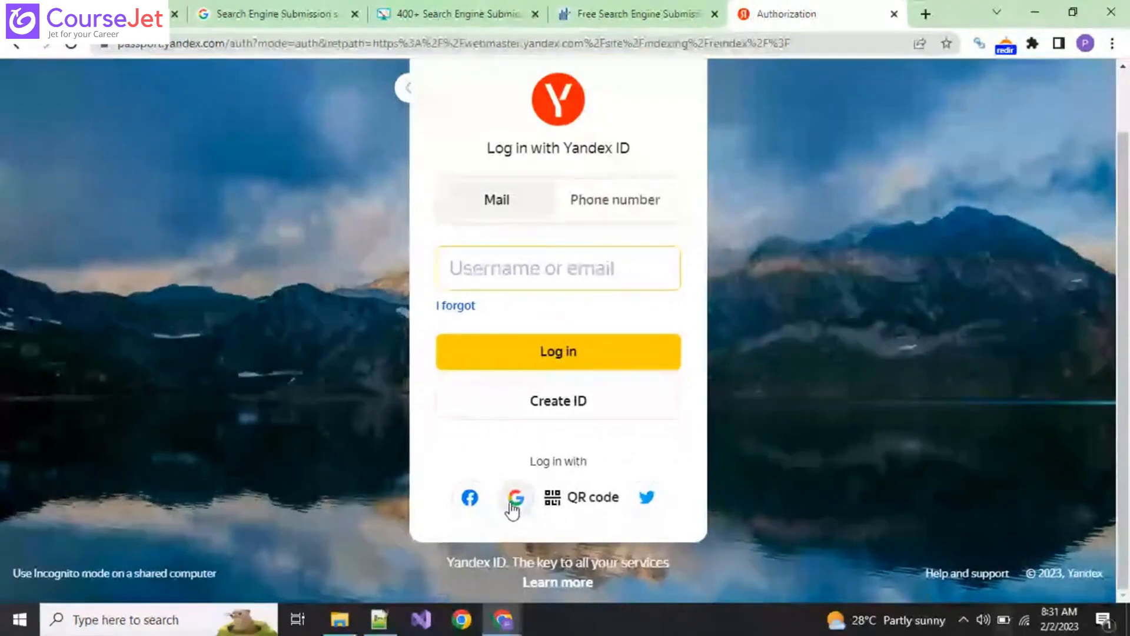
Log in to Yandex with the Google account and accept the terms to create the Yandex account.
click(515, 498)
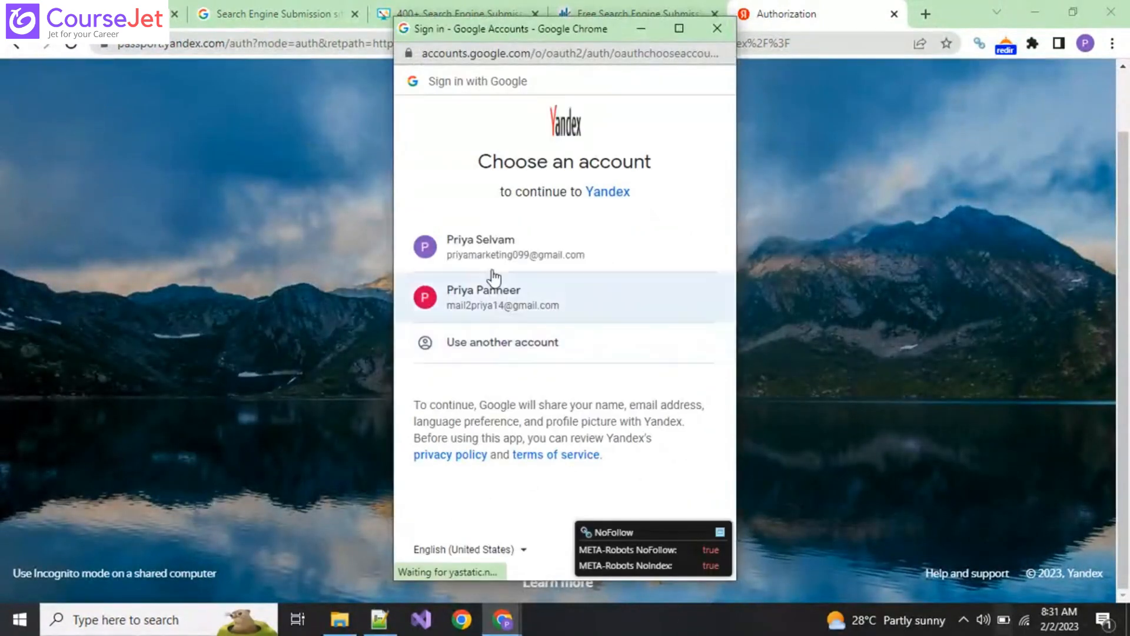
click(500, 263)
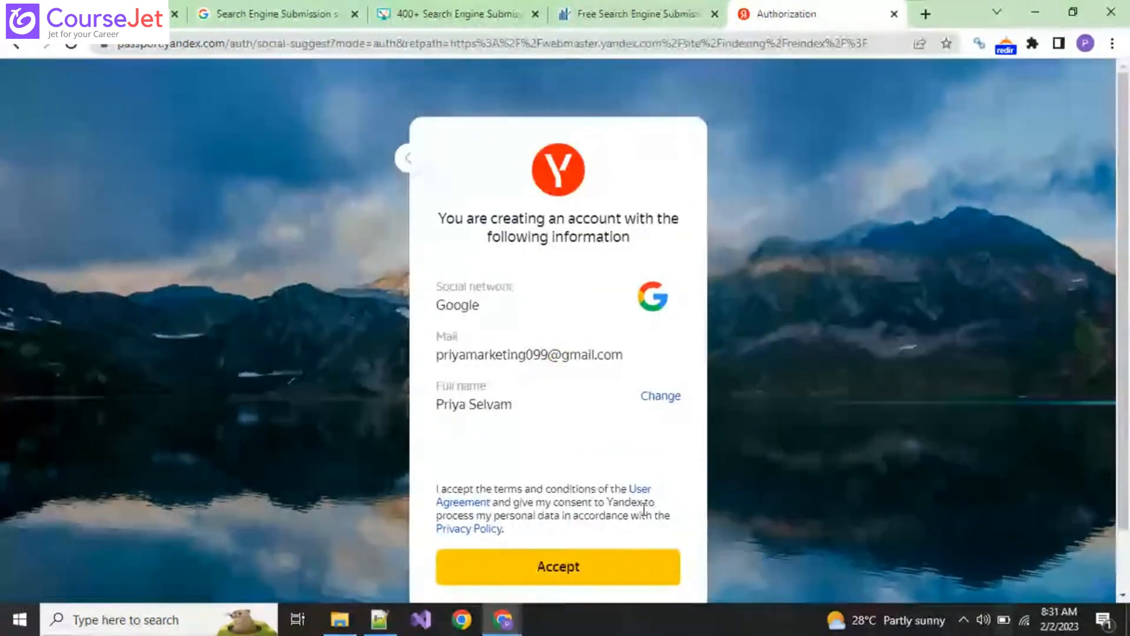
scroll(644, 507, down, 2)
click(587, 502)
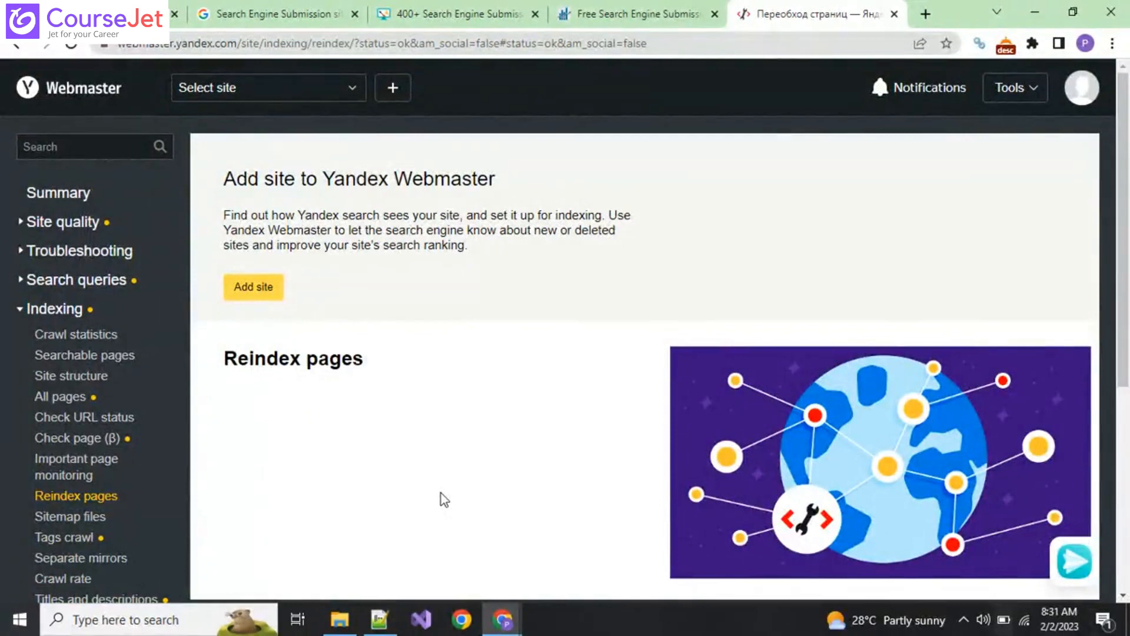
Open the add-site form in Yandex Webmaster and load coursejet.com/google-cloud-certification-training/ in a new tab.
click(253, 291)
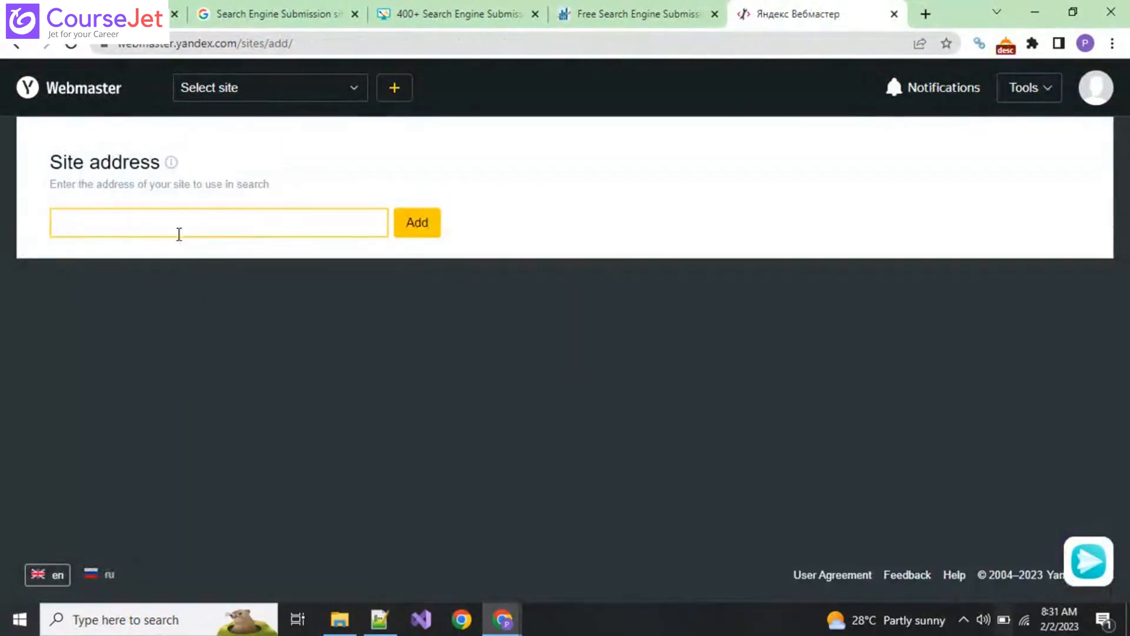
click(925, 13)
text(c)
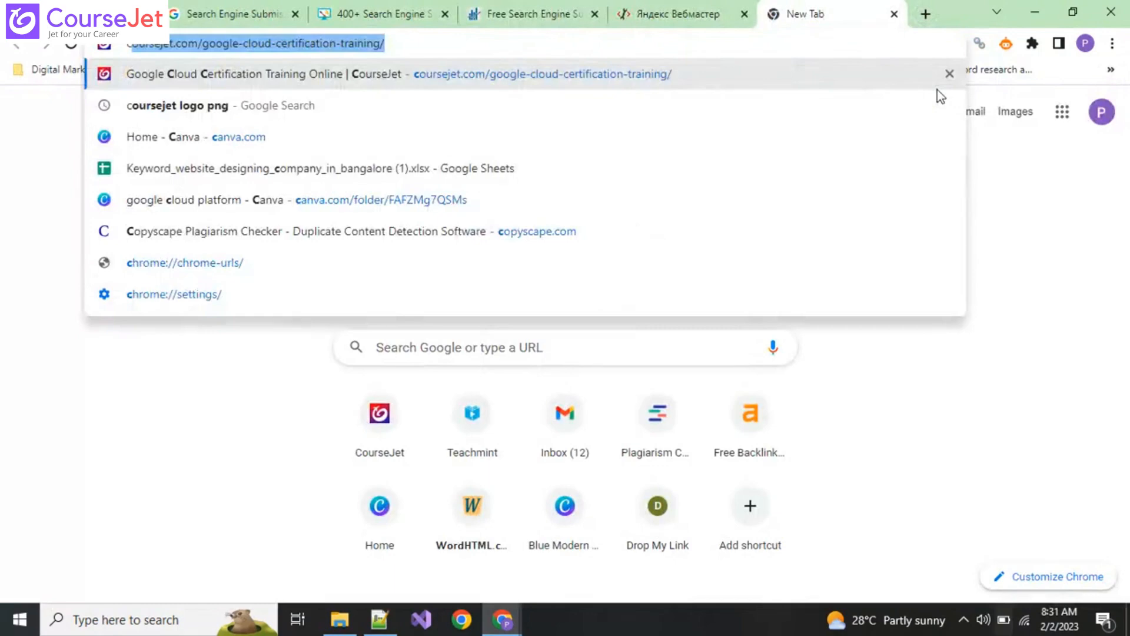
key(Right)
key(Return)
click(677, 14)
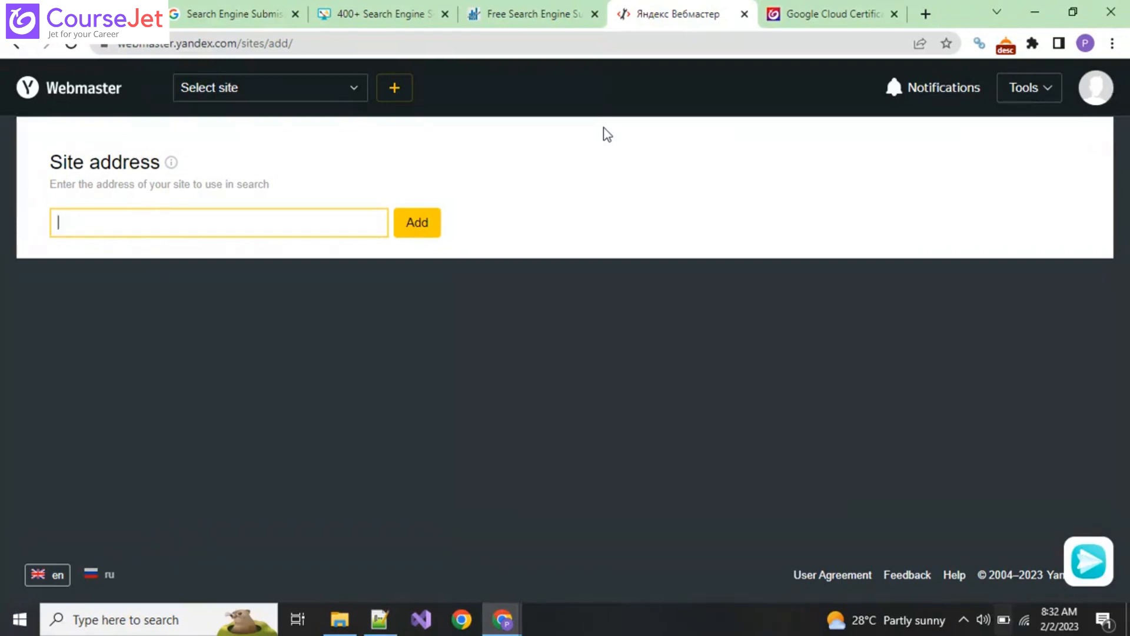
click(792, 16)
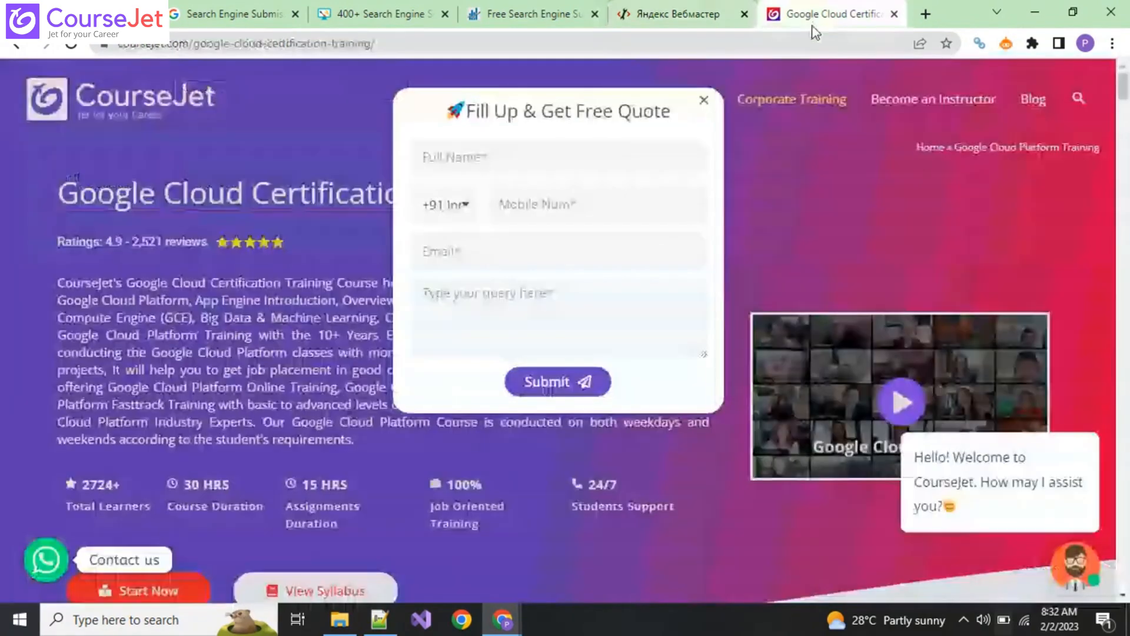
click(214, 44)
click(119, 44)
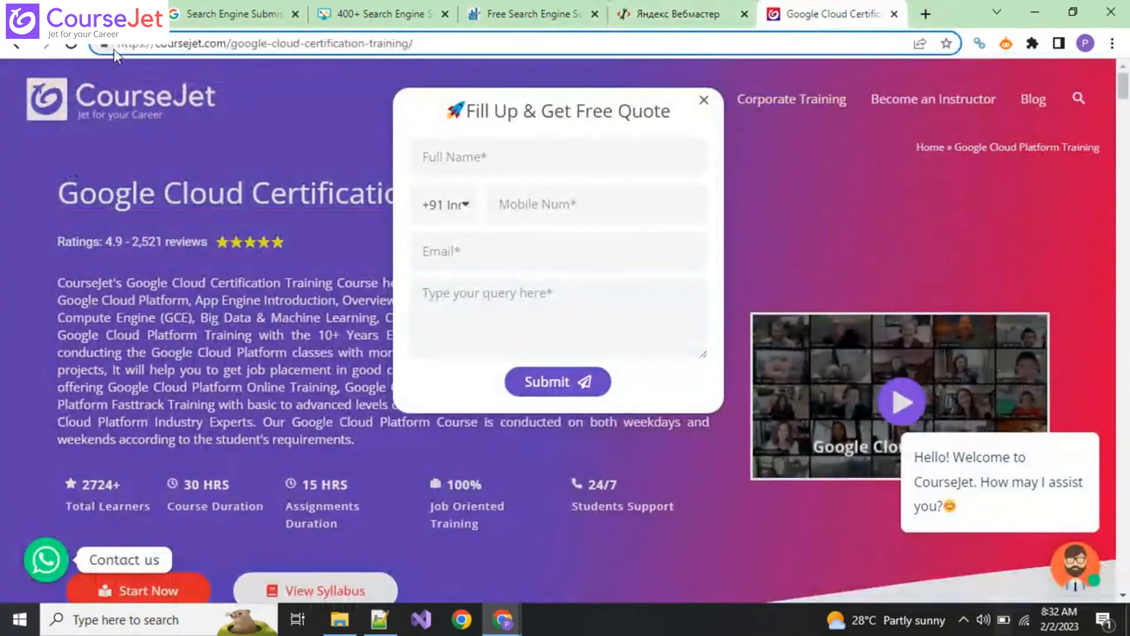
drag(118, 44, 238, 55)
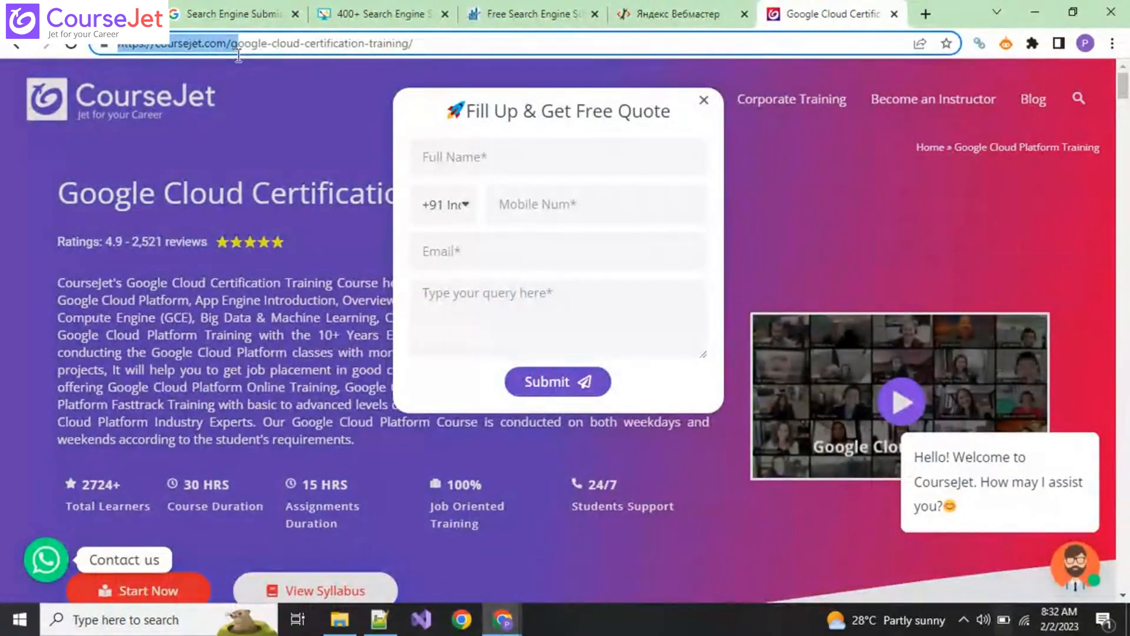
click(677, 15)
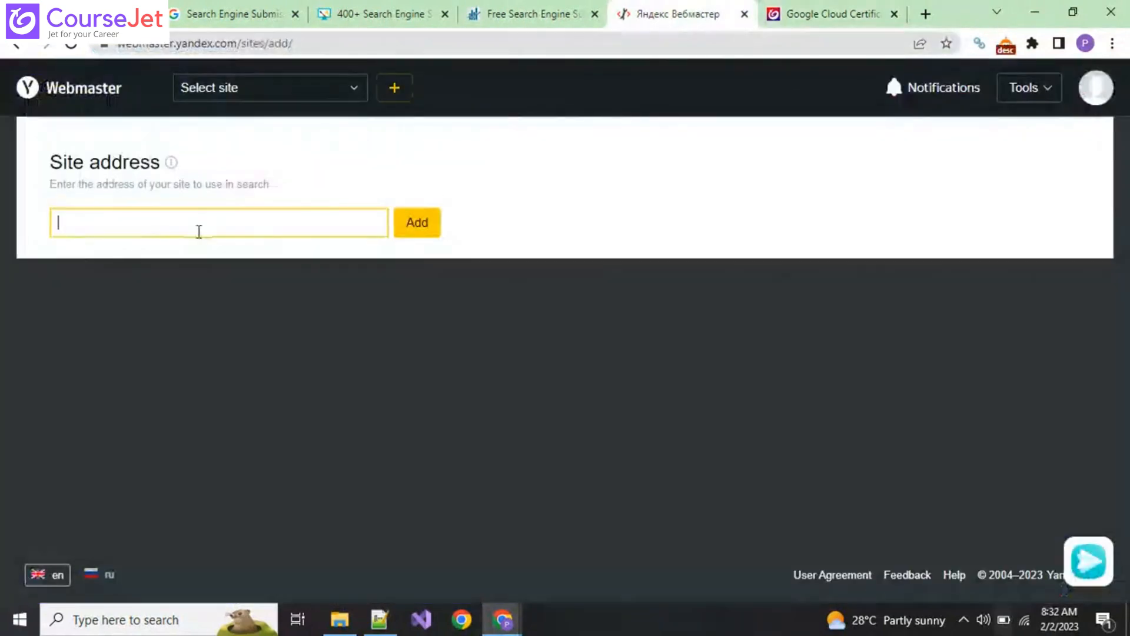
text(https://coursejet.com/g)
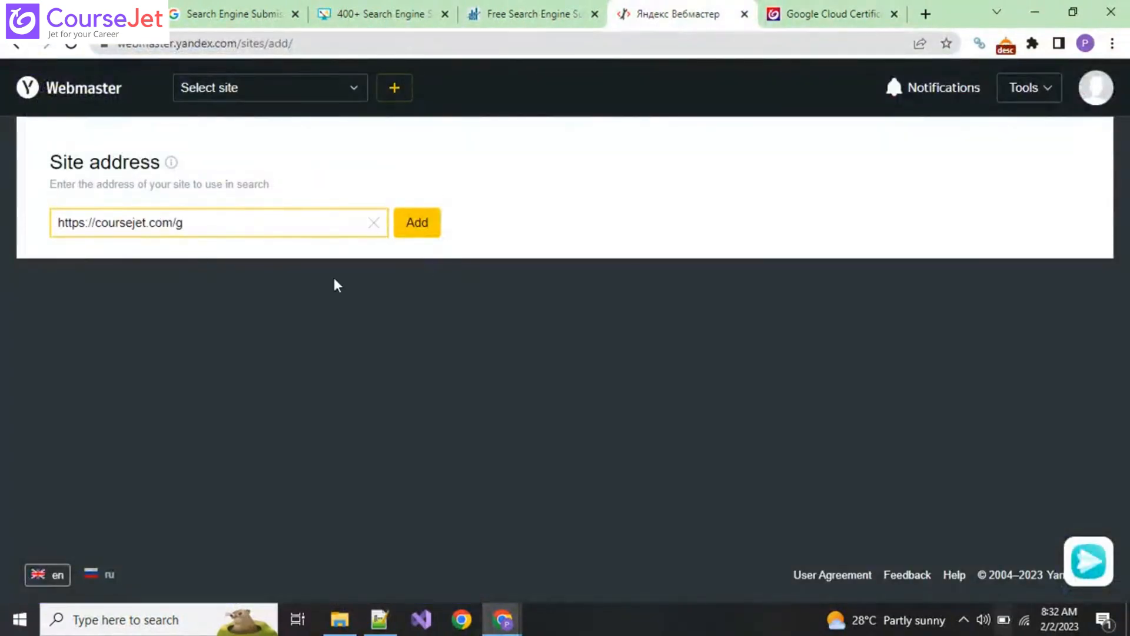
key(BackSpace)
click(417, 223)
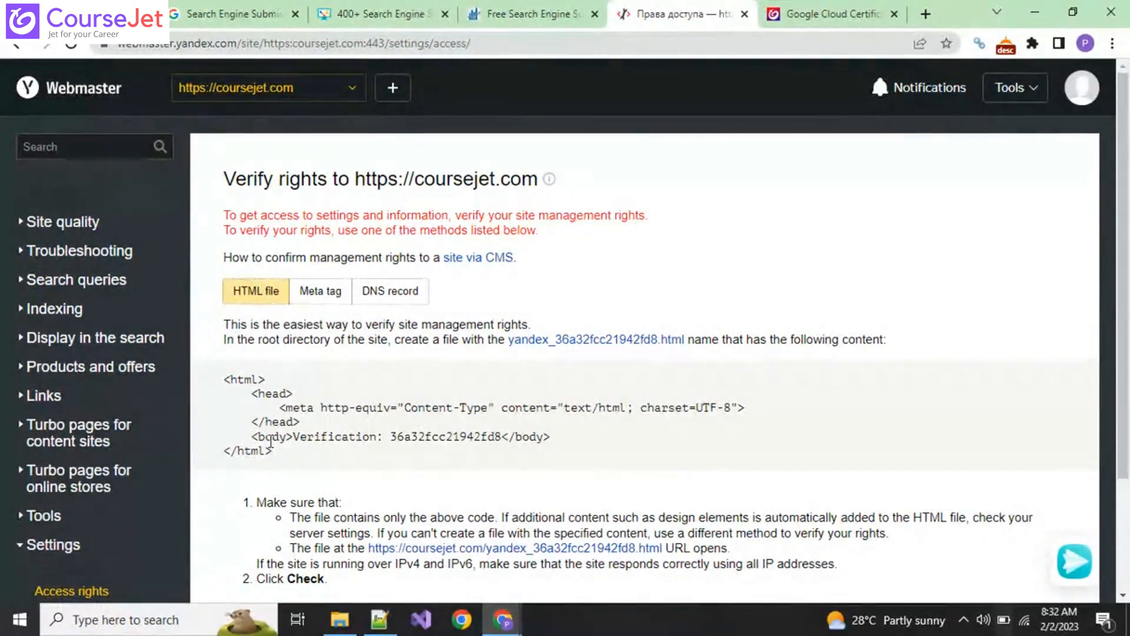
scroll(270, 442, down, 3)
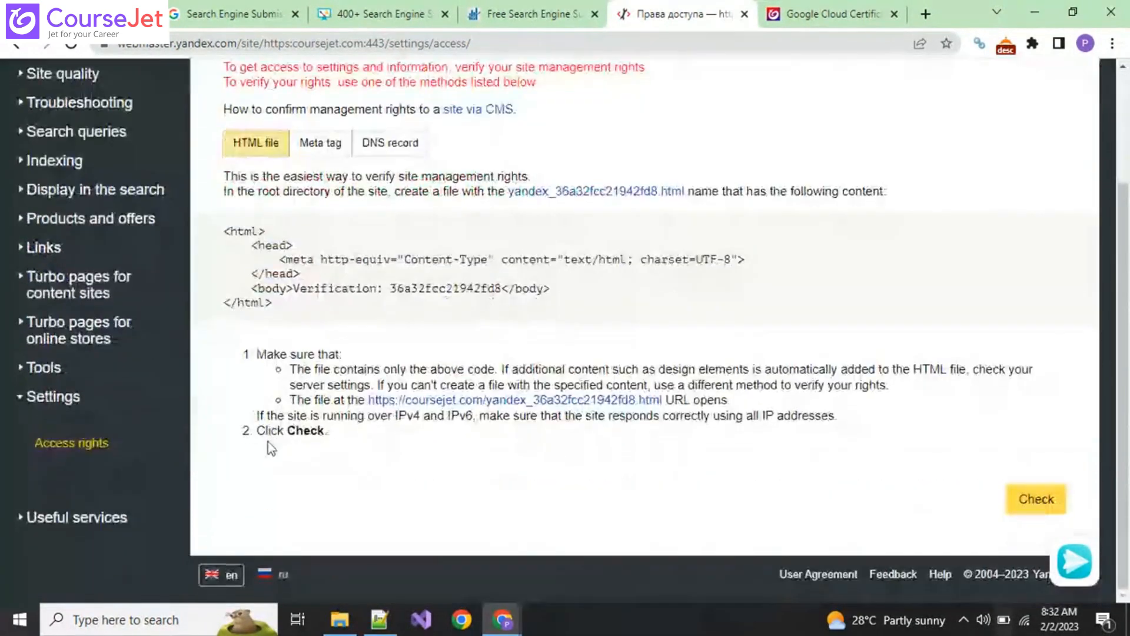
scroll(264, 436, up, 3)
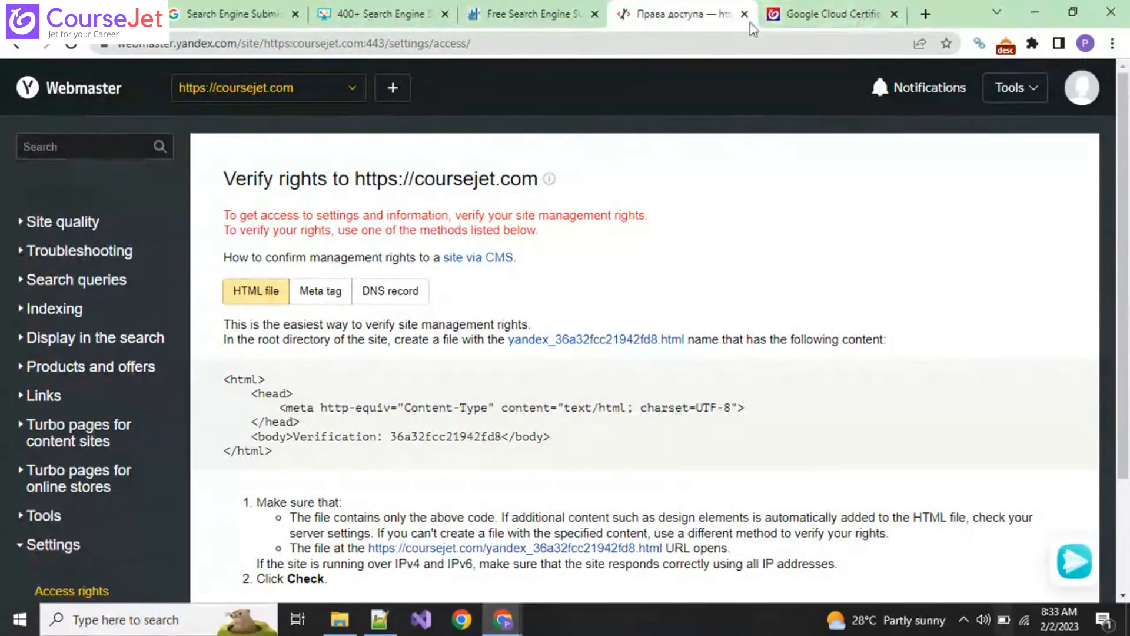
Search Google for pingomatic in a new tab, open the Ping-o-Matic site and look over its blog submission form.
click(925, 13)
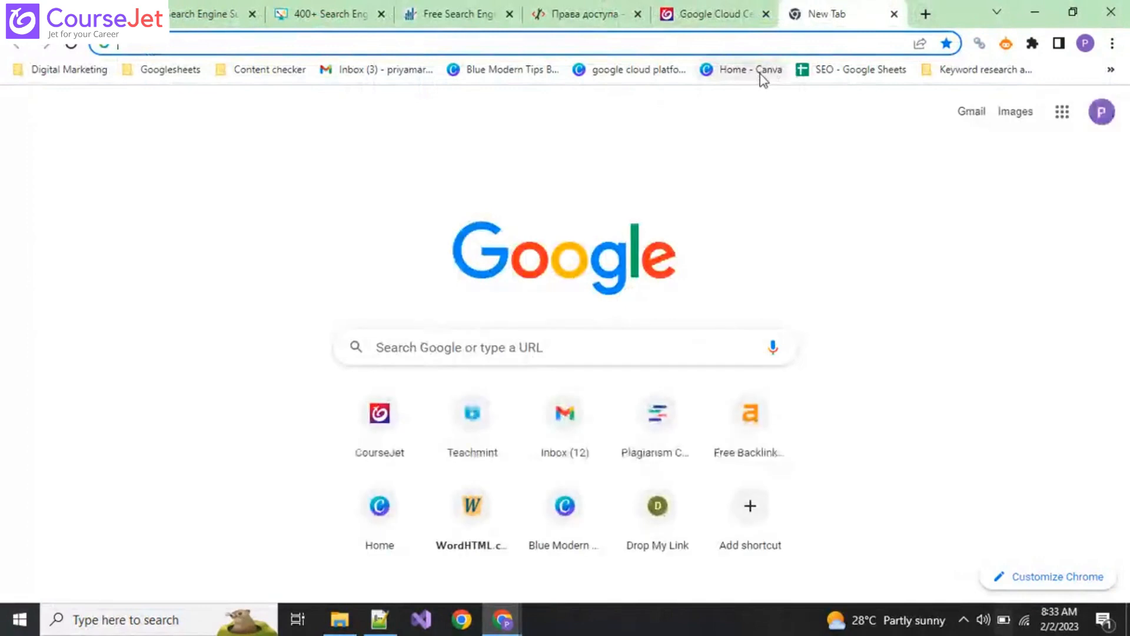
text(pin)
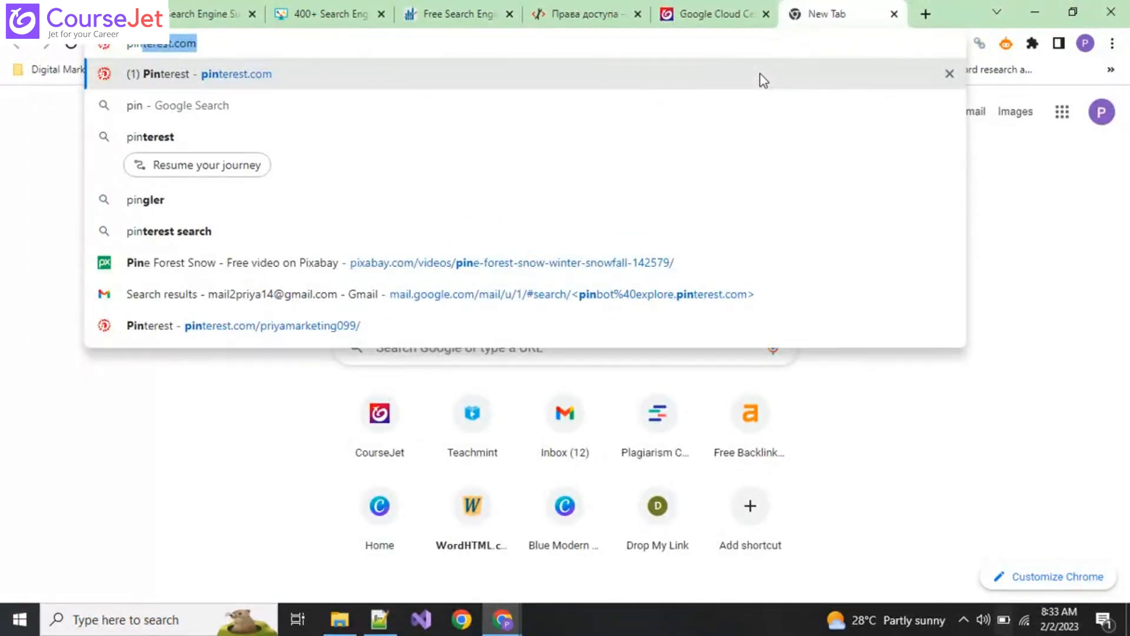
text(go)
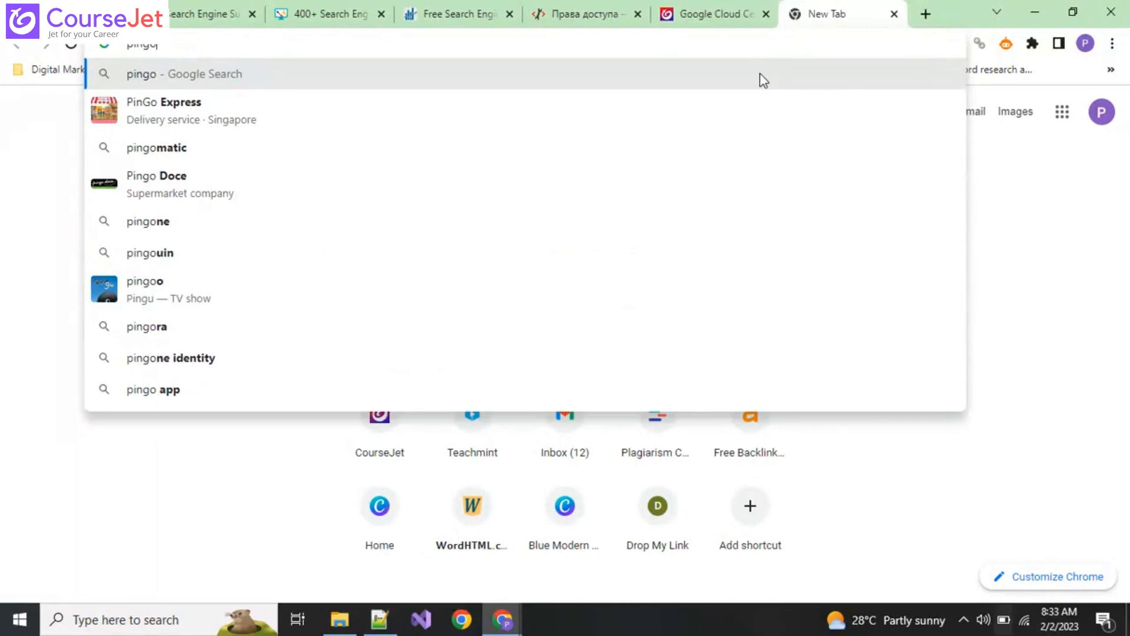
key(Down)
key(Down)
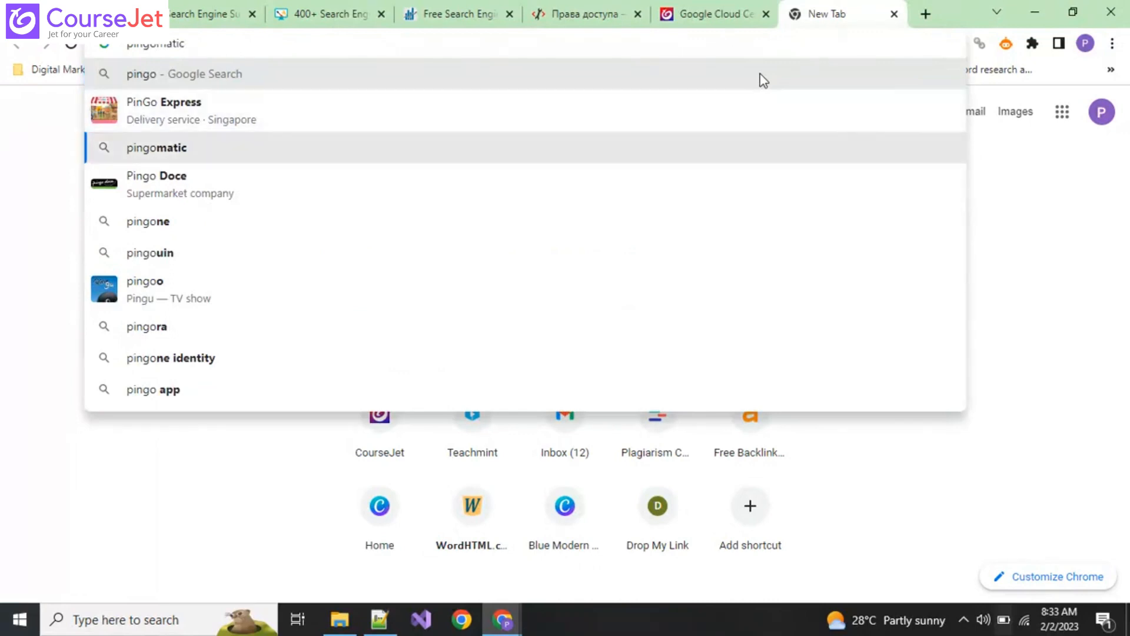
key(Return)
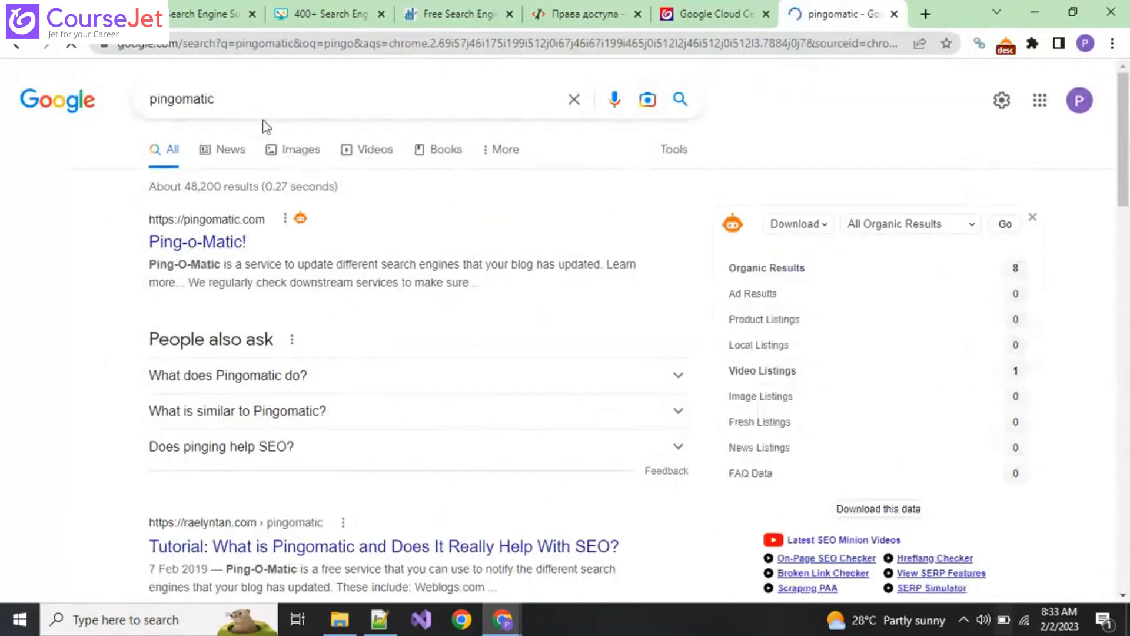
click(214, 254)
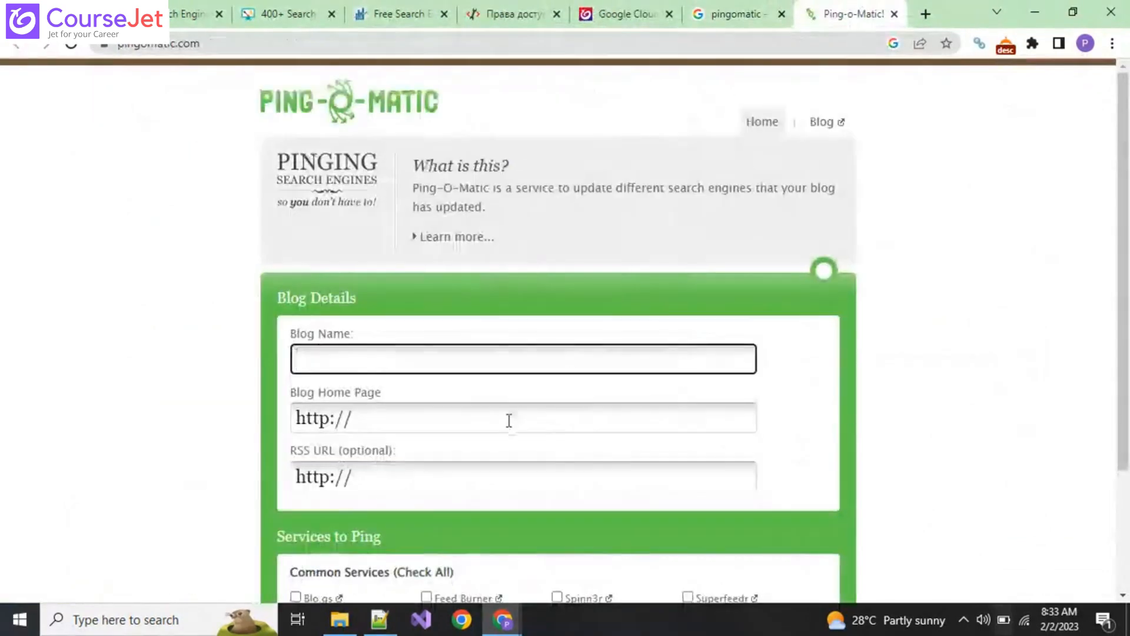
scroll(605, 453, down, 1)
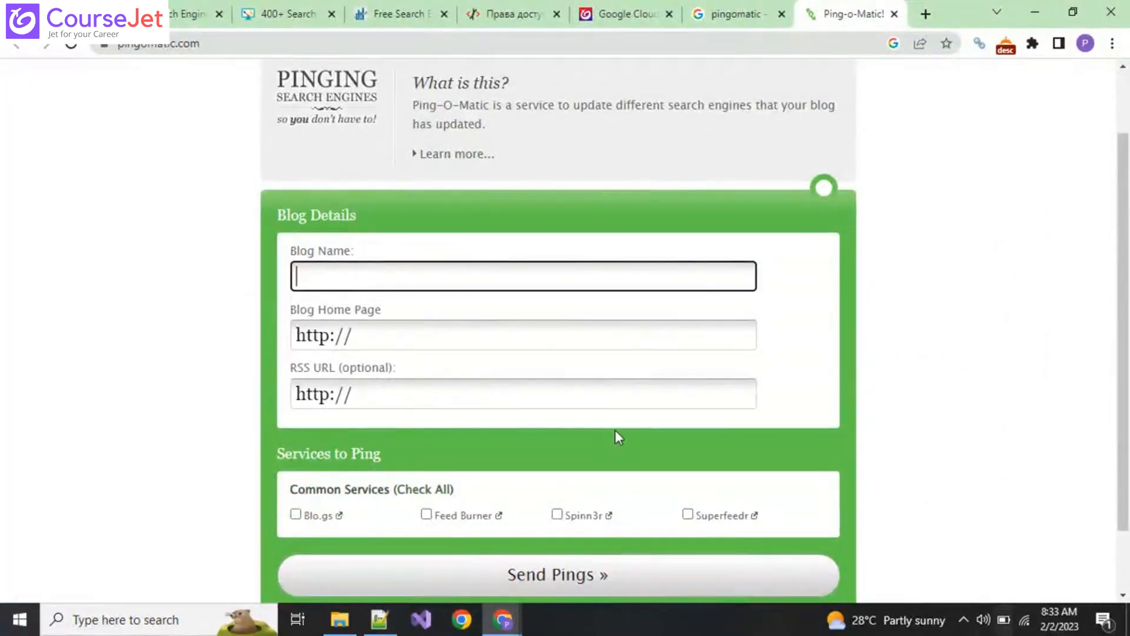
scroll(615, 436, up, 1)
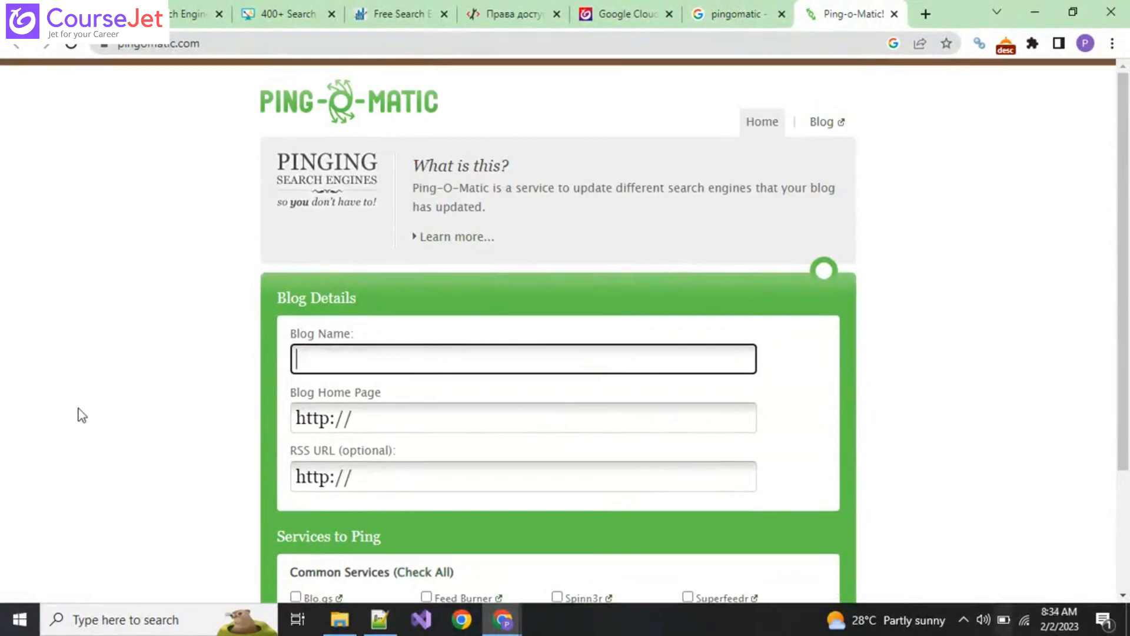
scroll(82, 415, down, 1)
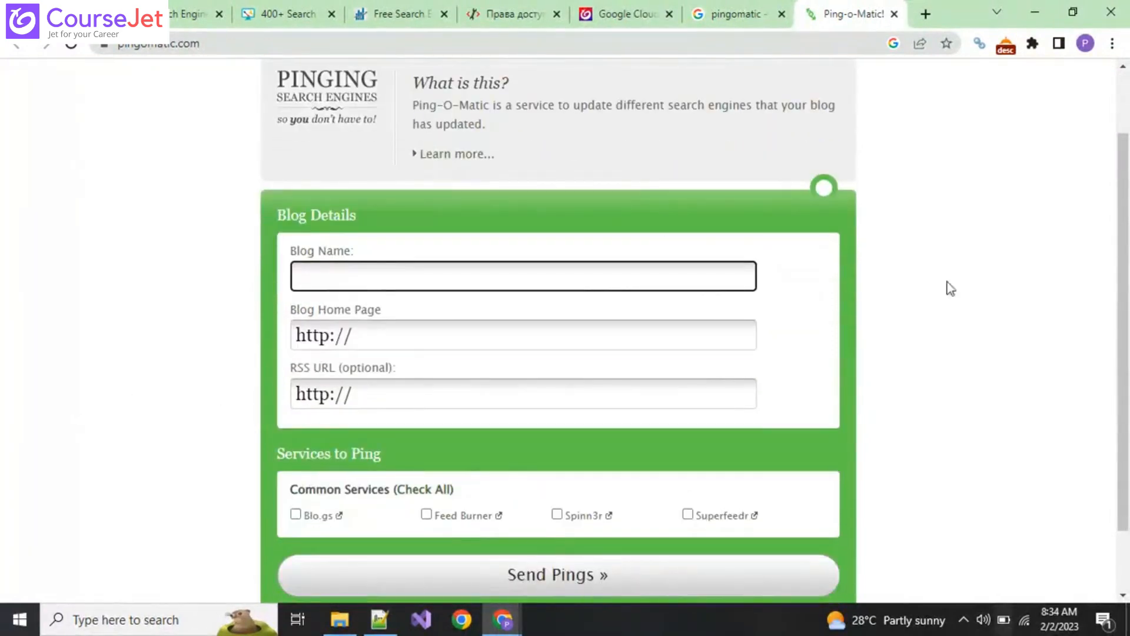
Open the bookmarked Backlinks-report spreadsheet in a new tab and copy the first backlink URL from cell B2.
click(926, 13)
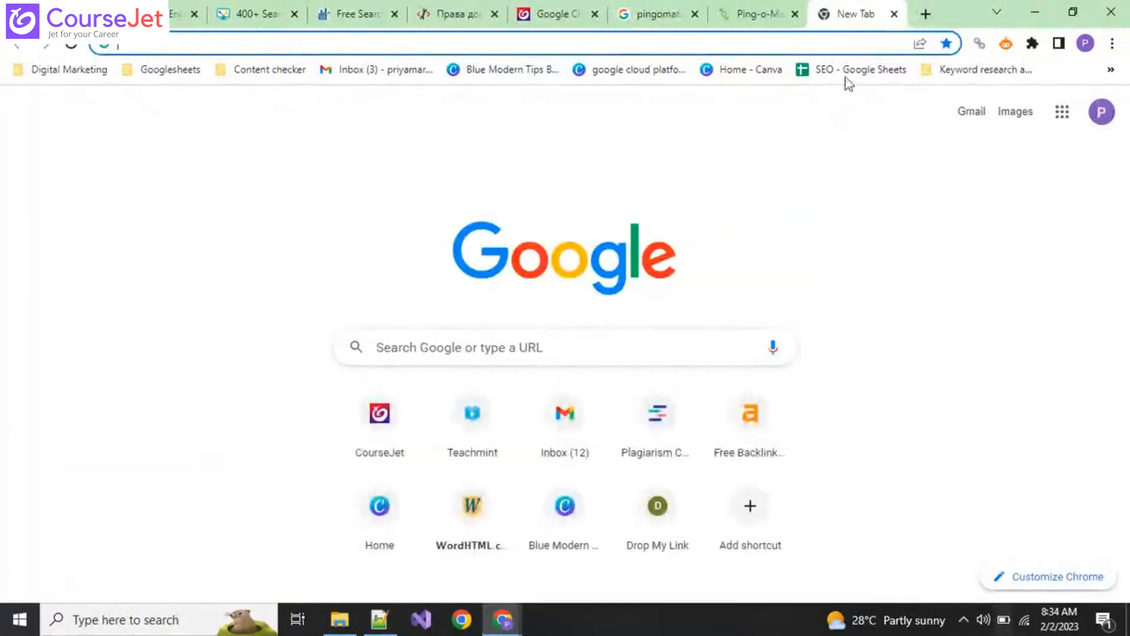
click(162, 69)
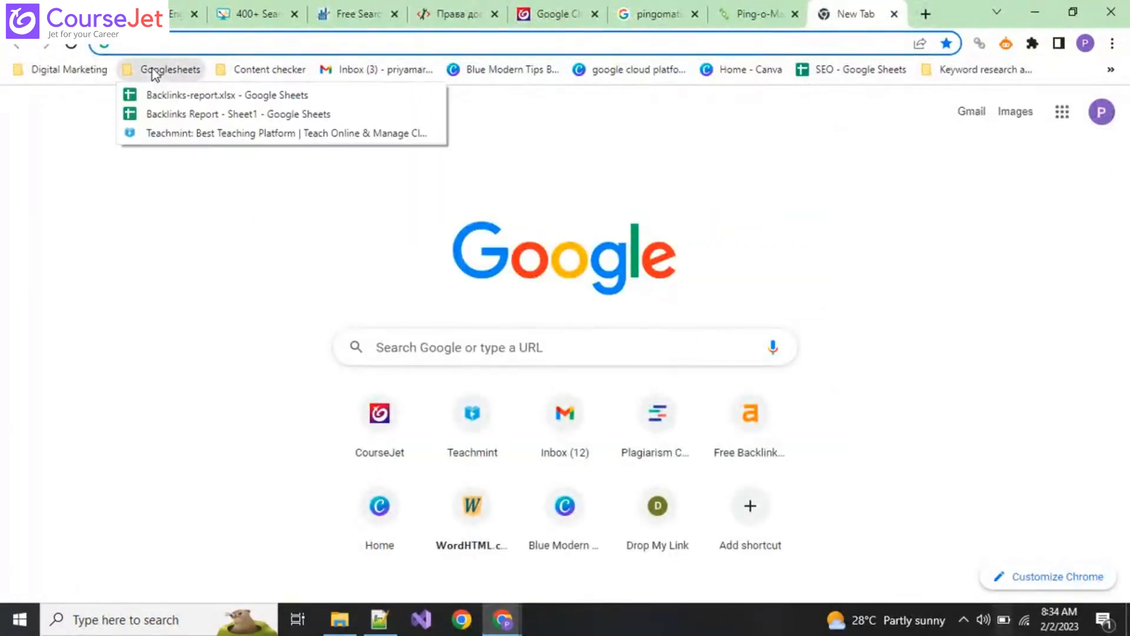
click(160, 96)
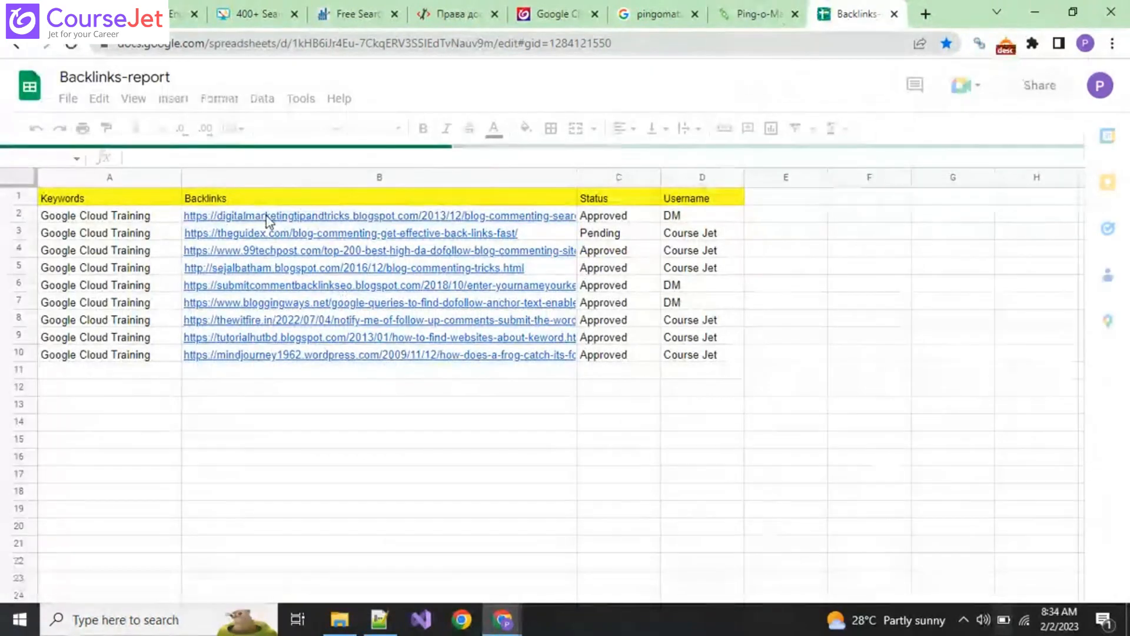
click(267, 217)
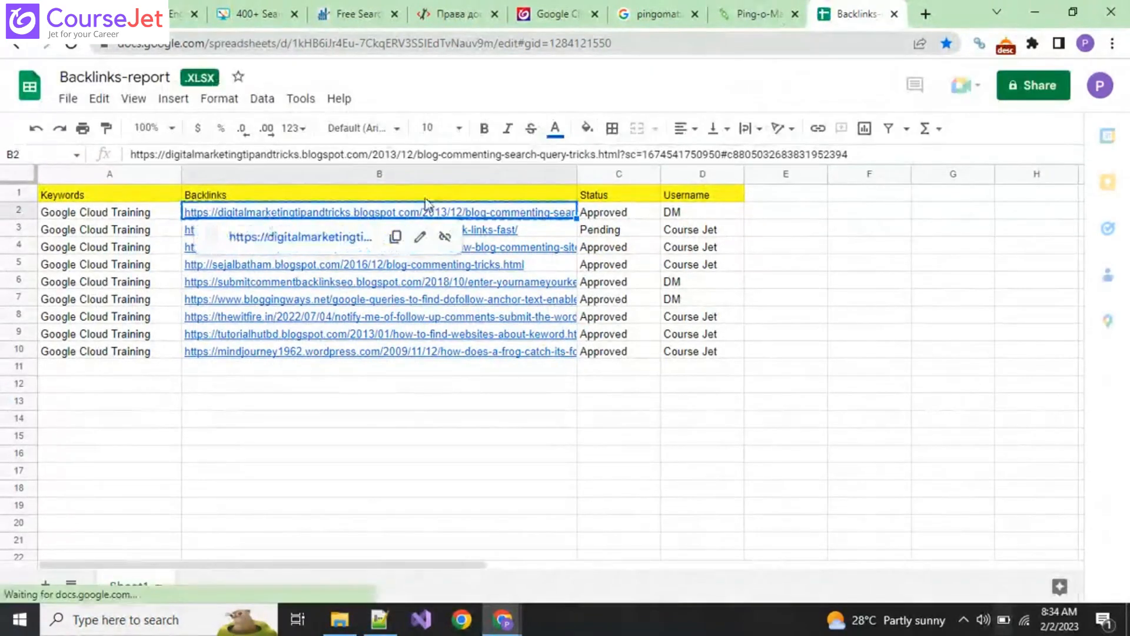
Check the Ping-o-Matic home page field and open the copied digitalmarketingtipandtricks.blogspot.com backlink in a new tab.
click(756, 14)
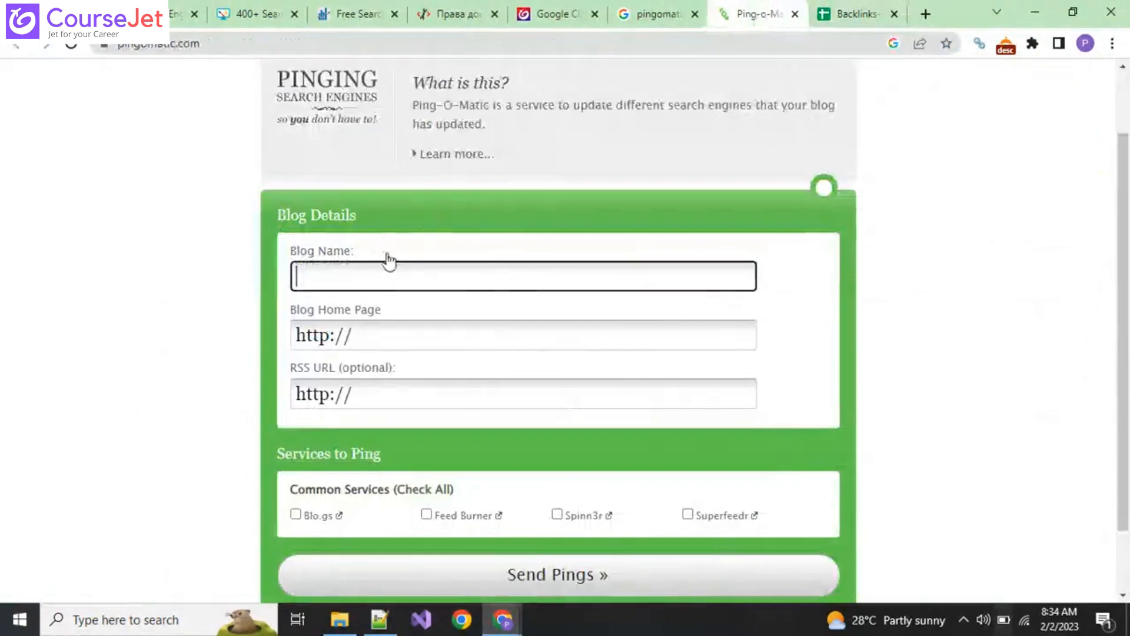
click(374, 332)
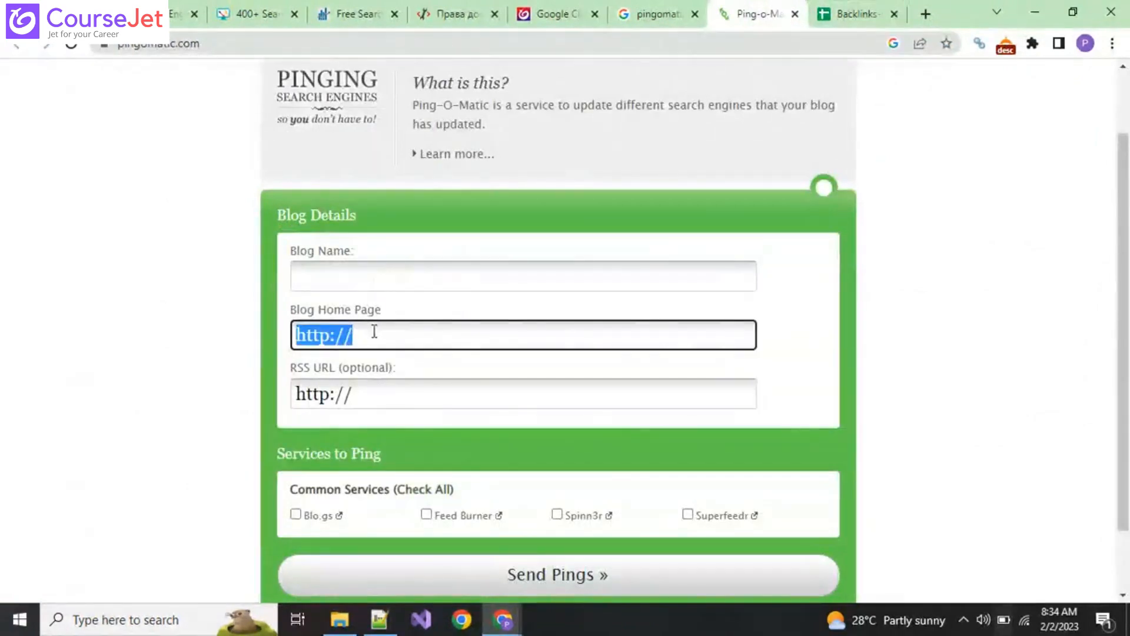
click(925, 16)
key(ctrl+v)
key(Return)
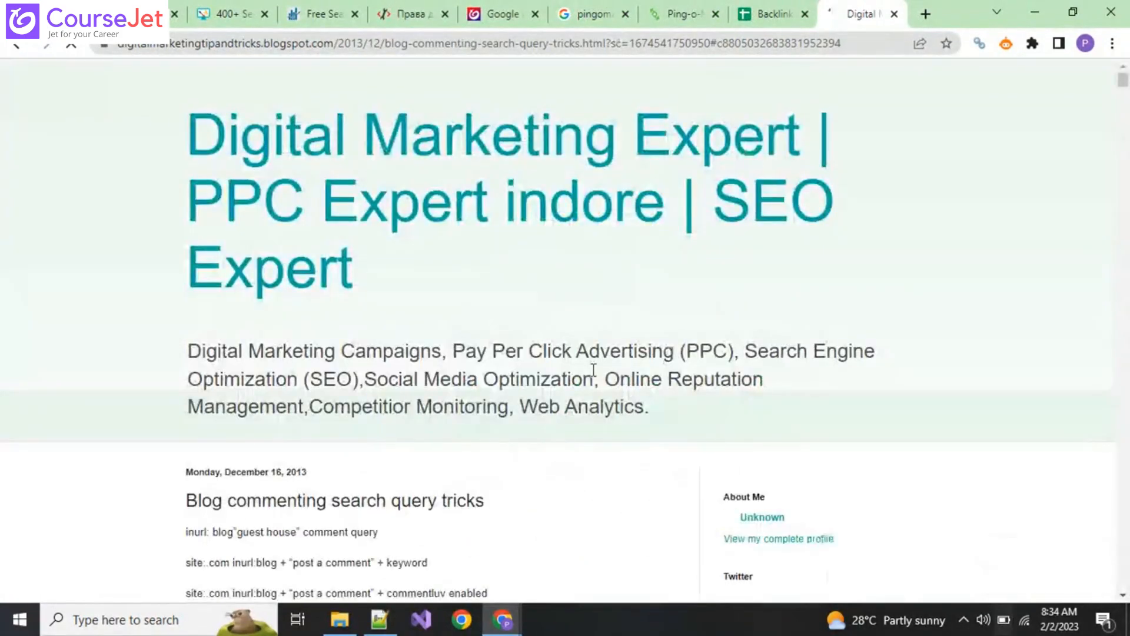
Open the blog's home page and copy its title, "Digital Marketing Expert | PPC Expert indore | SEO Expert", for Ping-o-Matic's Blog Name.
click(771, 14)
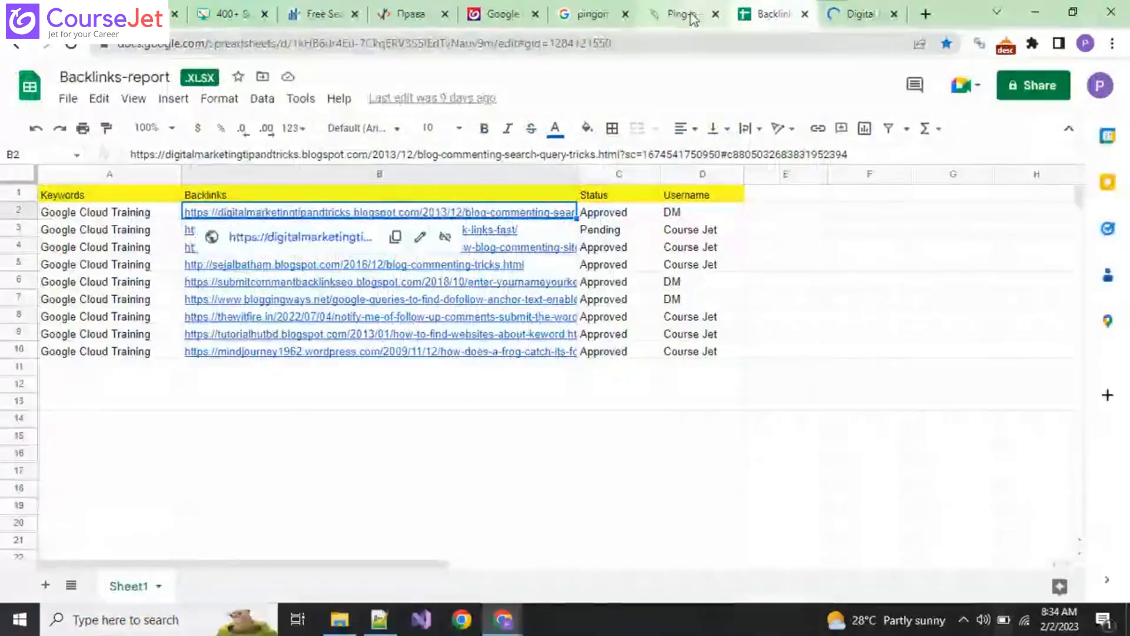
click(682, 14)
click(568, 279)
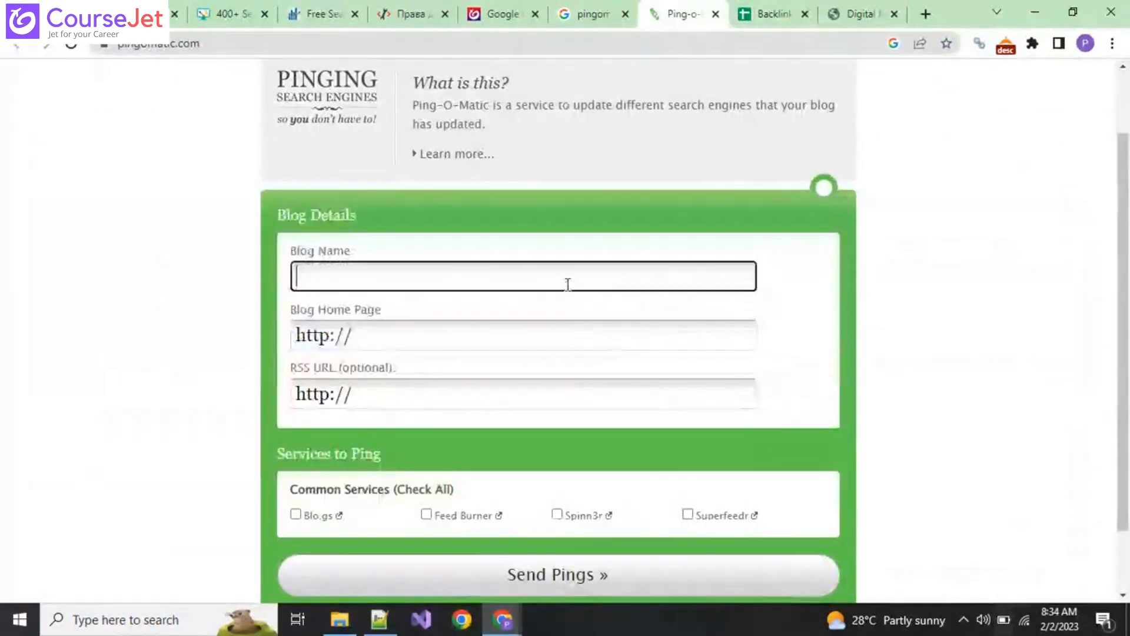
click(849, 23)
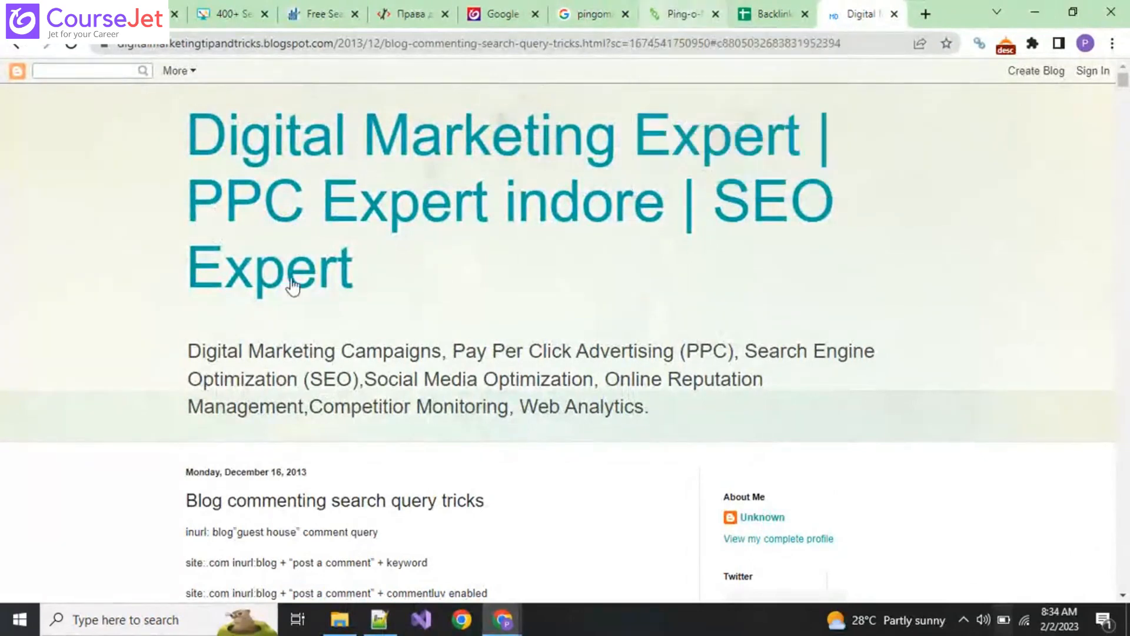
click(248, 147)
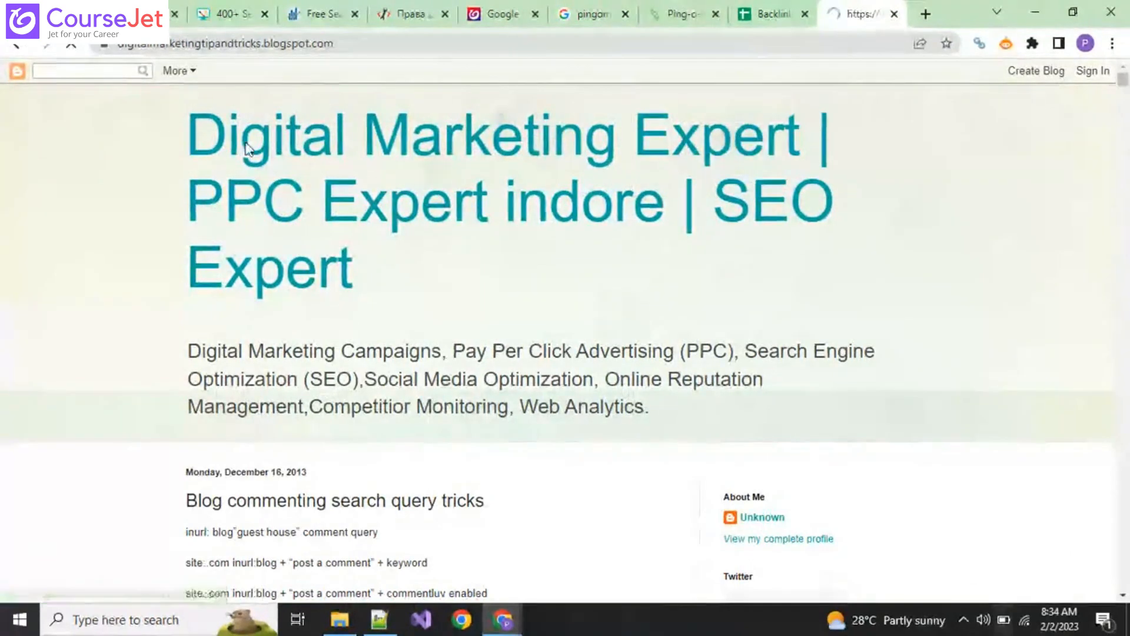
drag(386, 277, 181, 139)
key(ctrl+c)
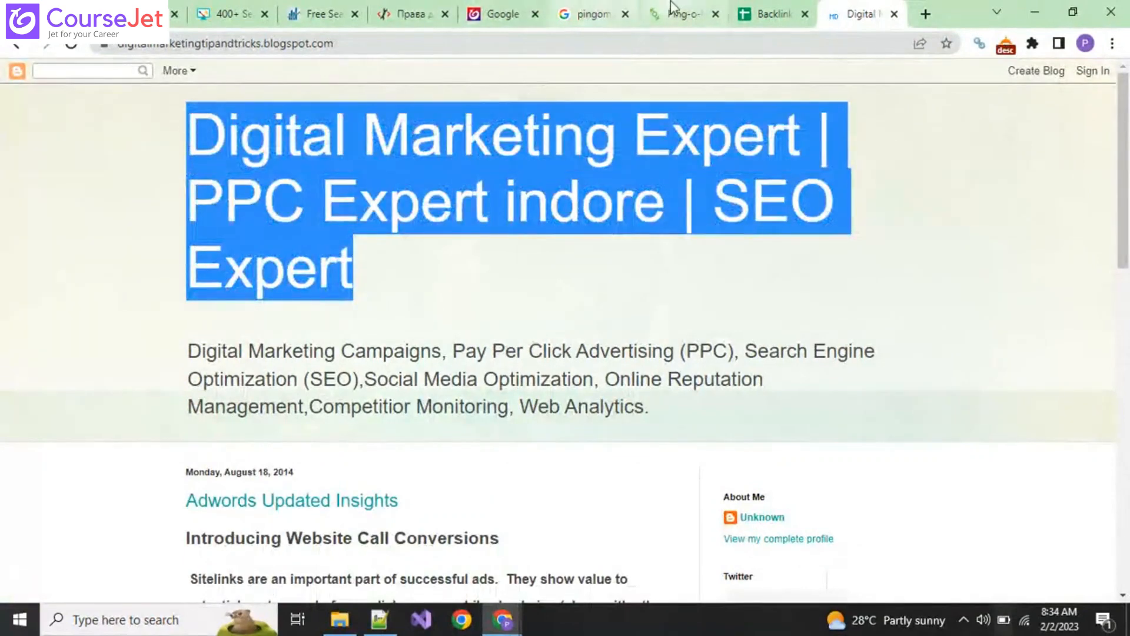
click(678, 13)
key(ctrl+v)
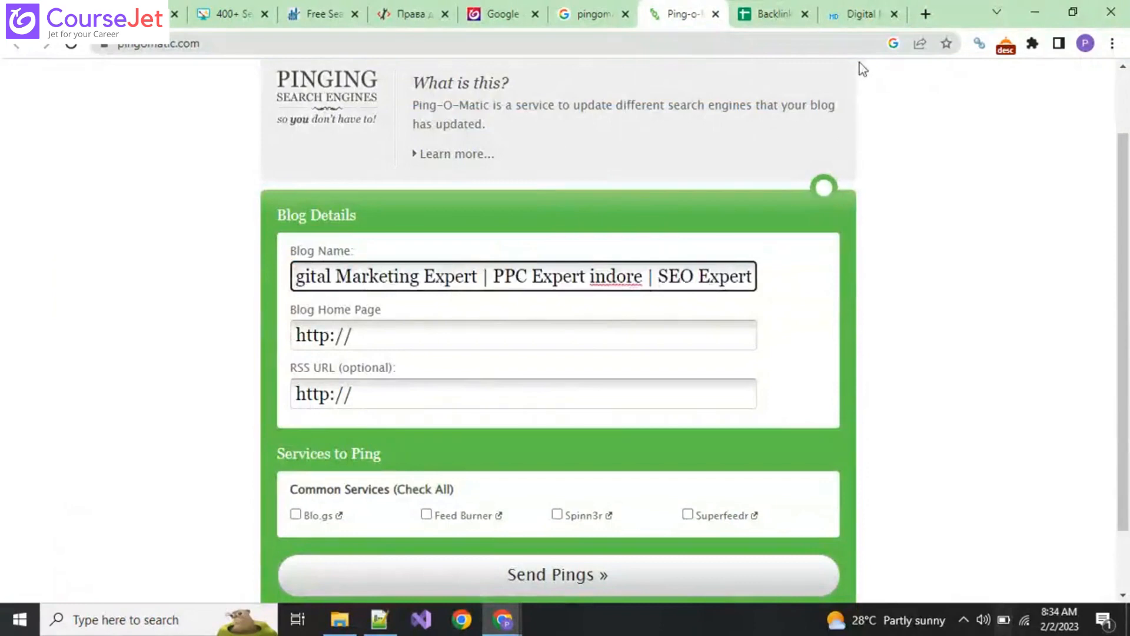
click(854, 14)
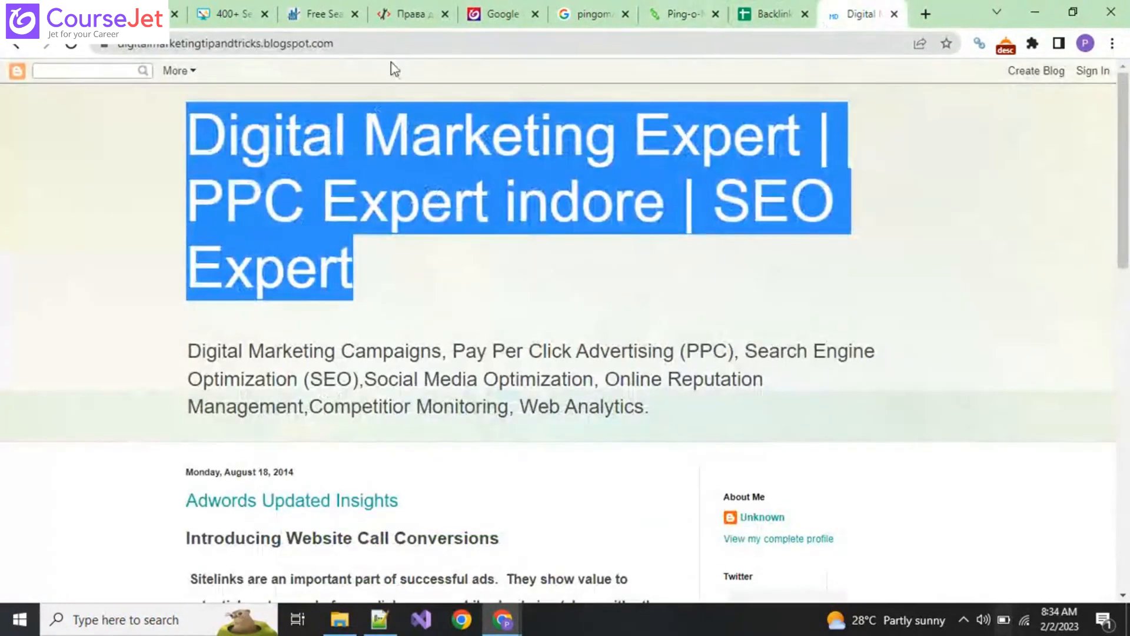
click(392, 41)
key(ctrl+c)
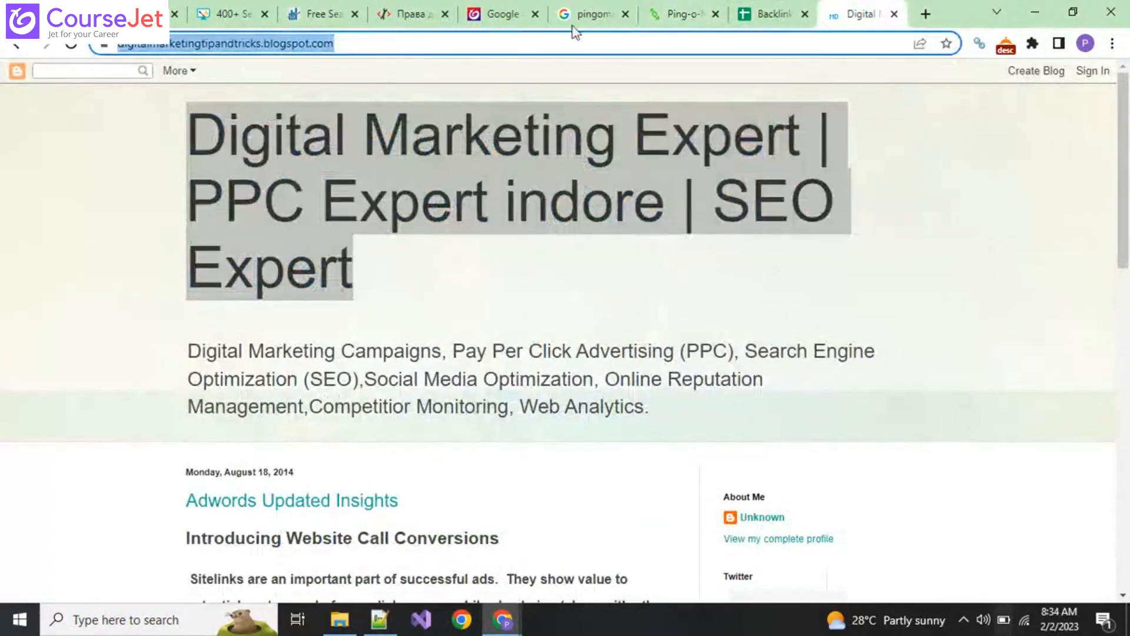
click(672, 18)
click(410, 333)
key(ctrl+a)
key(ctrl+v)
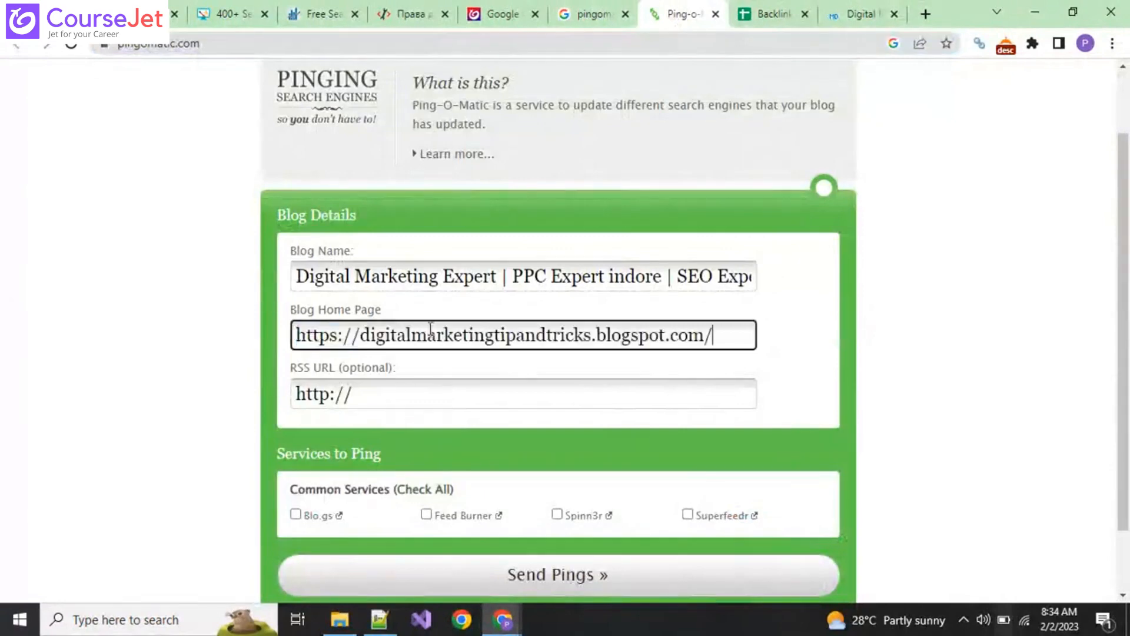
Select Blo.gs, Feed Burner, Spinn3r and Superfeedr as the services to ping and send the pings.
click(926, 411)
scroll(799, 426, down, 2)
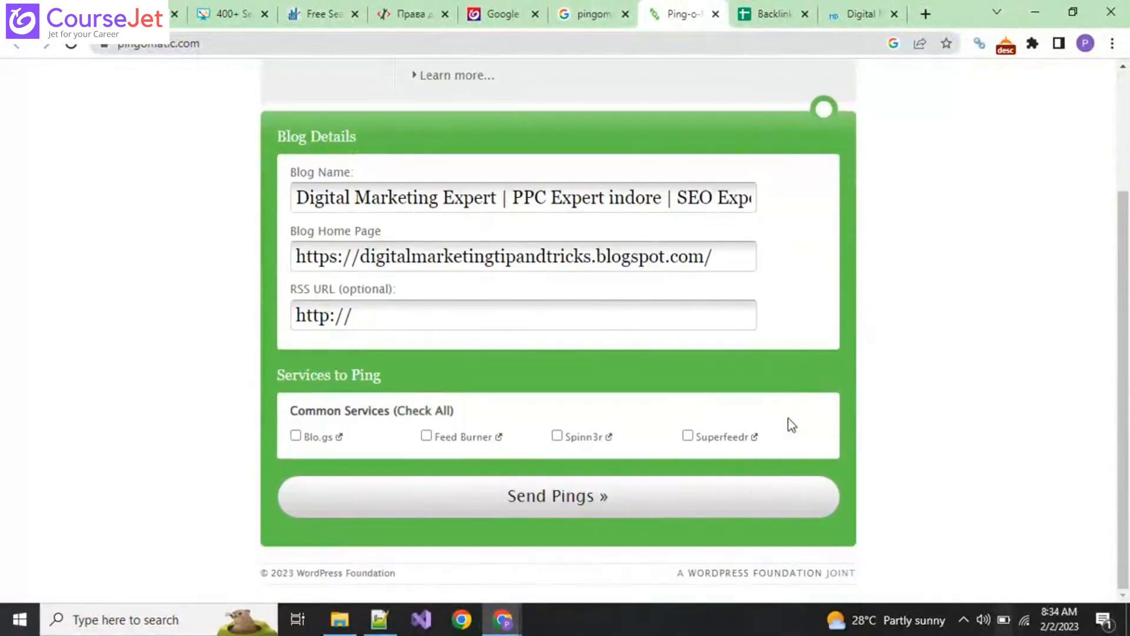
click(295, 436)
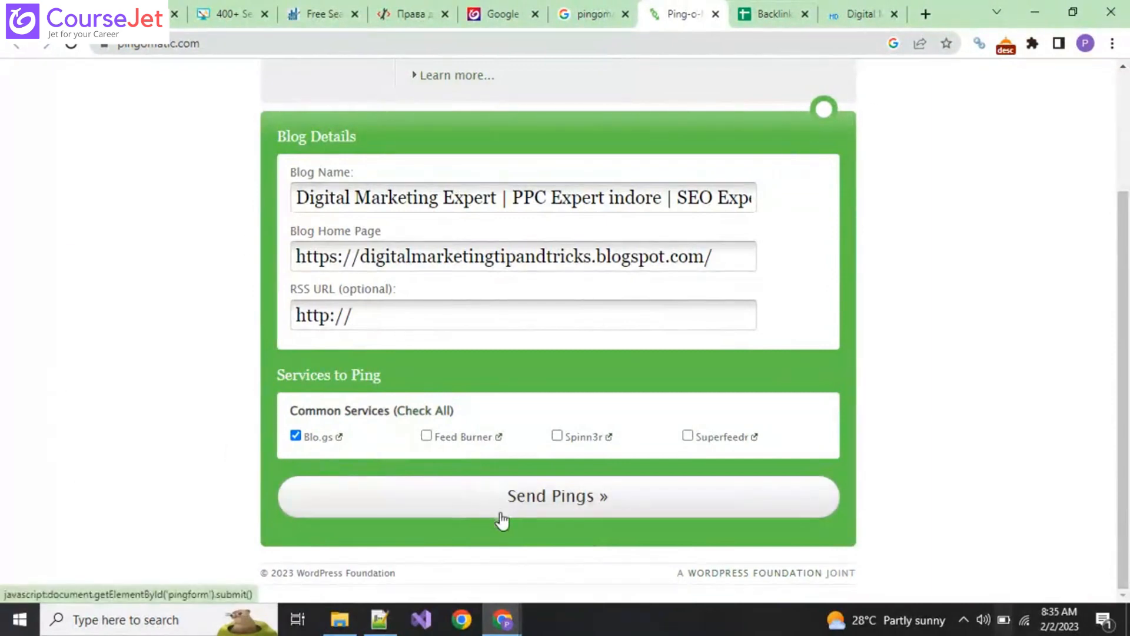
click(459, 442)
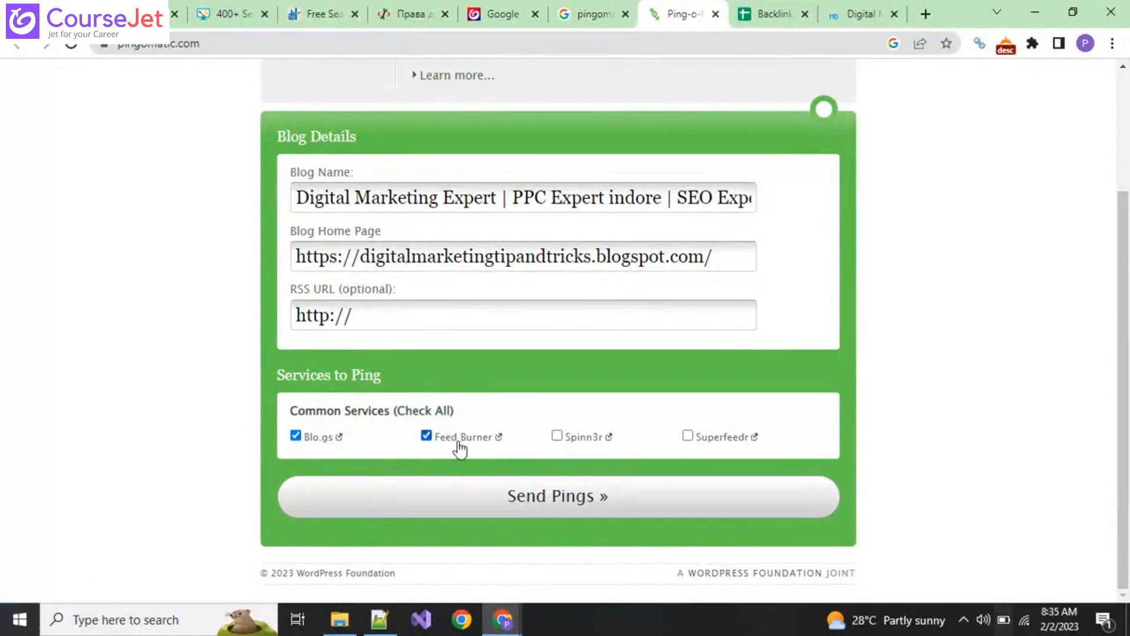
click(556, 436)
click(687, 436)
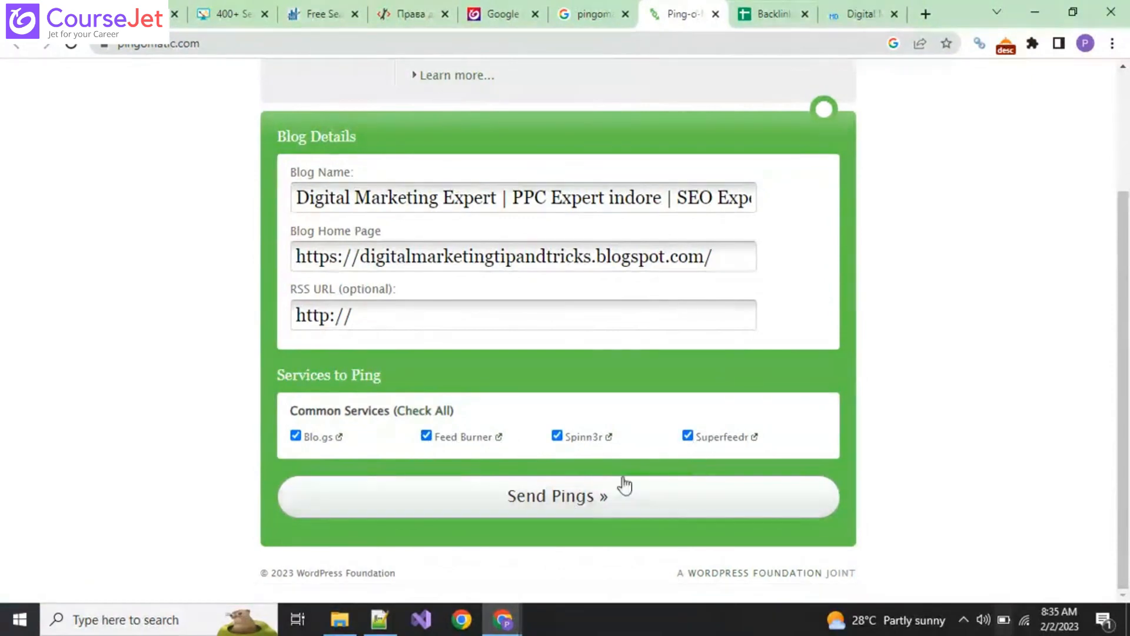
click(537, 507)
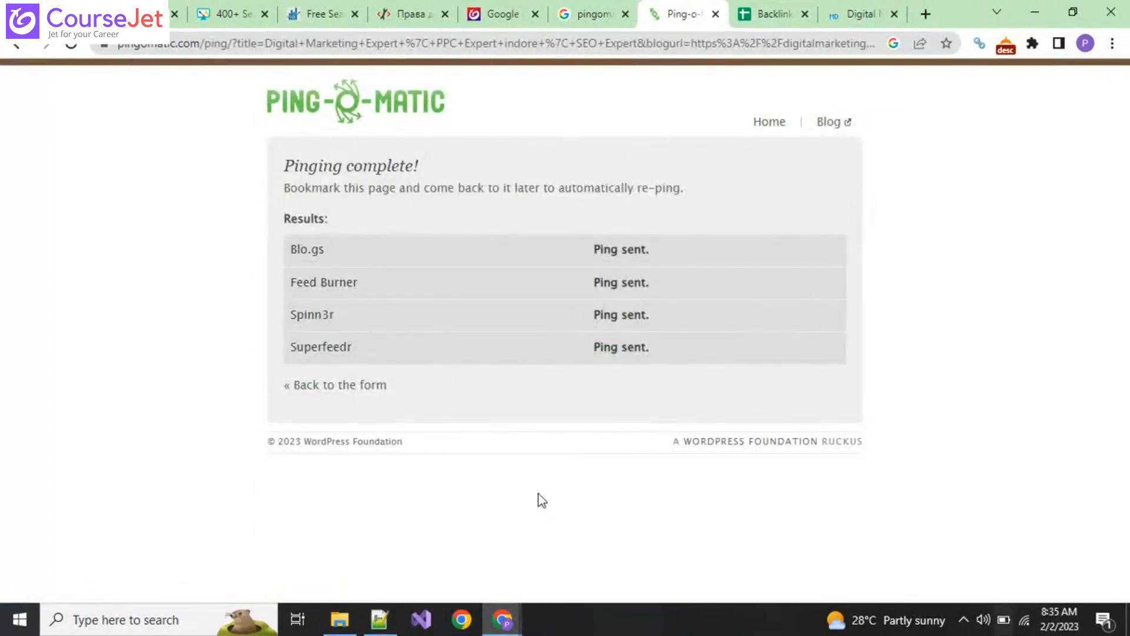
Review the pinged blog and the Backlinks-report spreadsheet, and return to the Ping-o-Matic results.
click(853, 21)
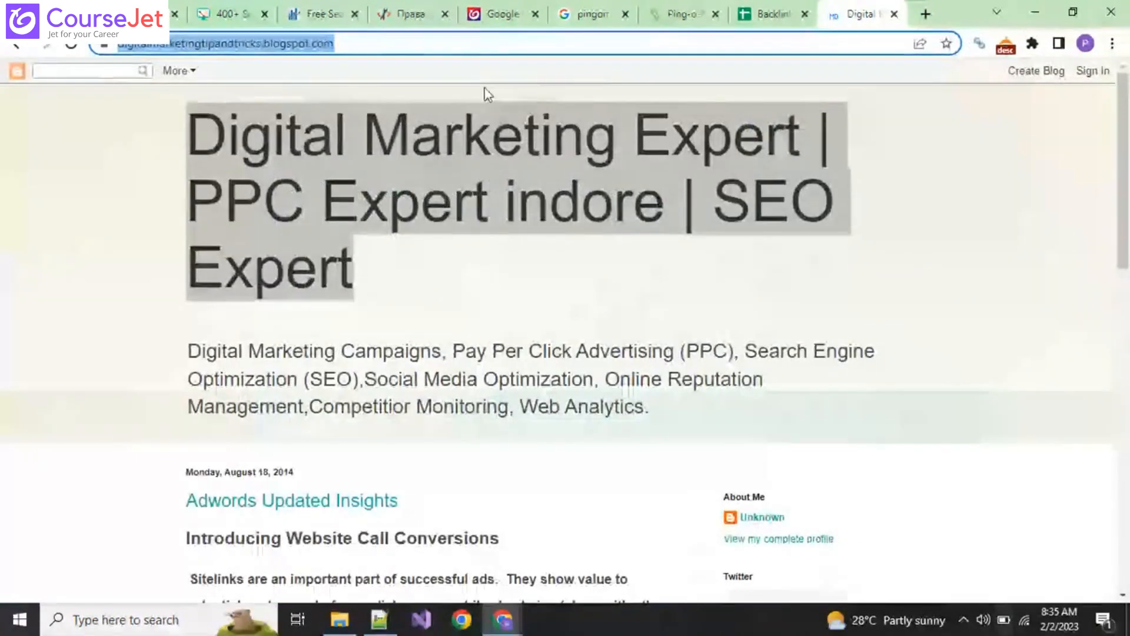
click(910, 122)
click(775, 18)
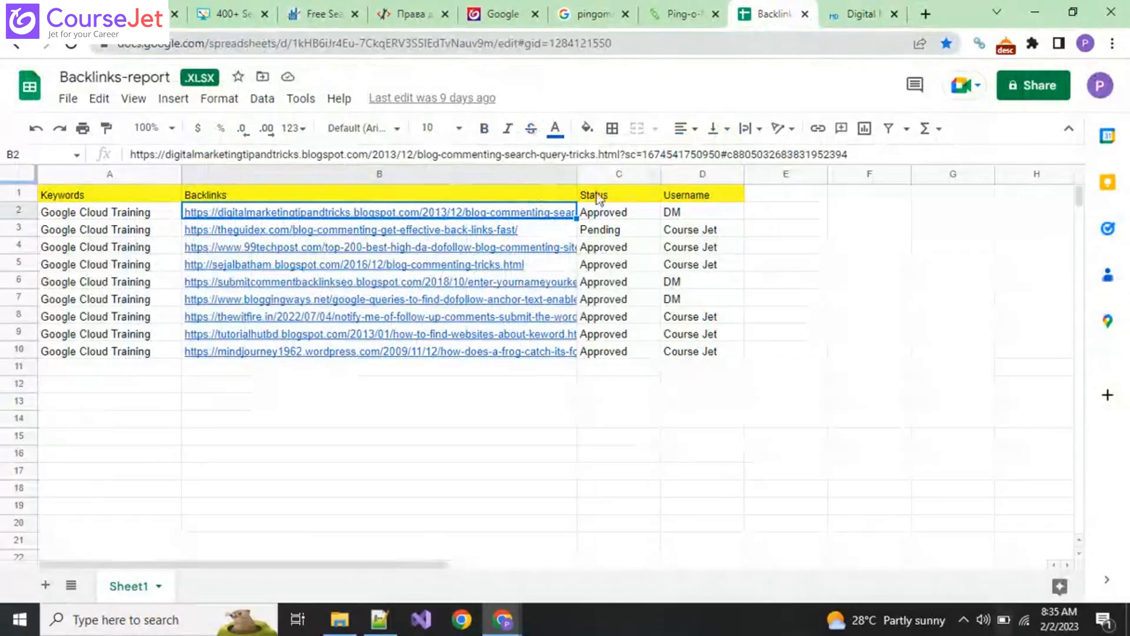
click(856, 18)
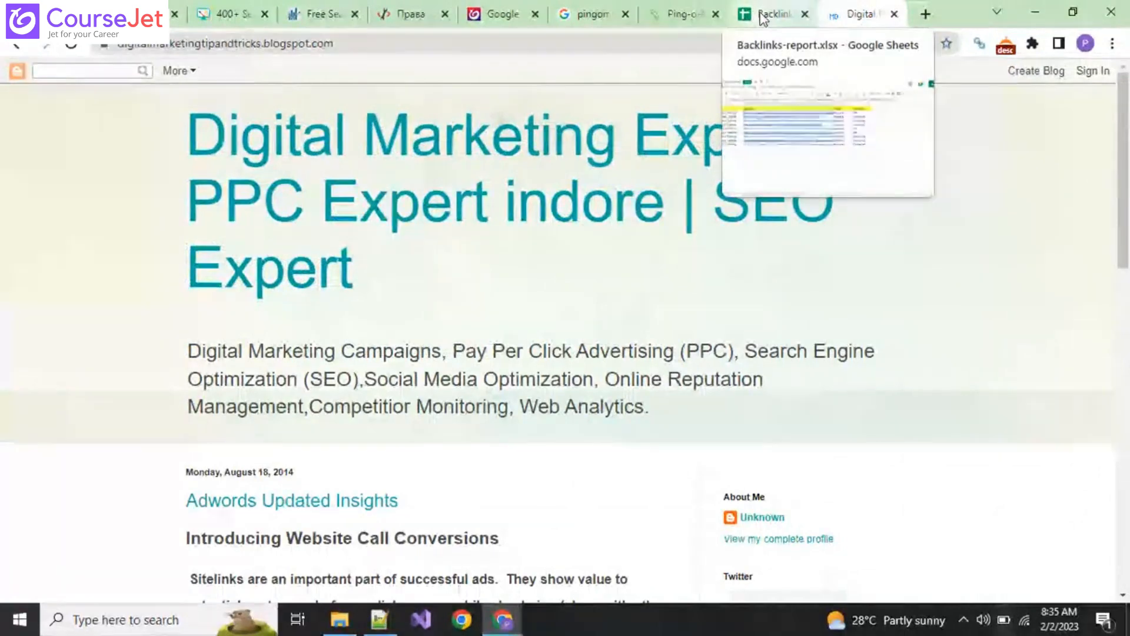
click(685, 17)
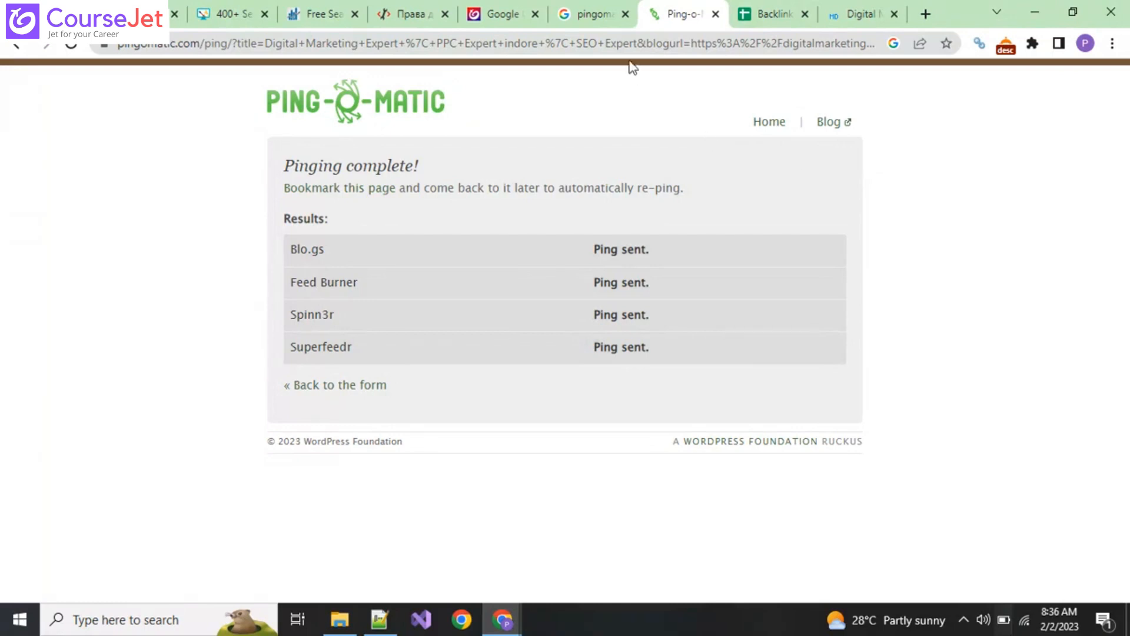
Go to the CourseJet Google Cloud Certification Training page, dismiss the free quote form and look over the course introduction.
mouse_move(497, 6)
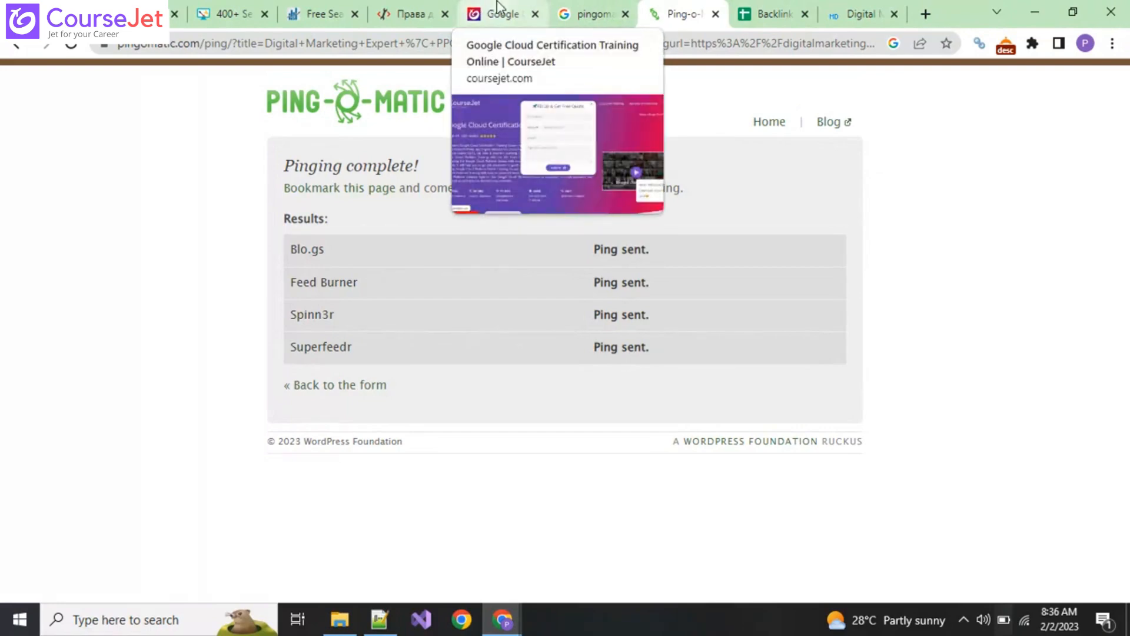
click(498, 6)
scroll(298, 360, down, 6)
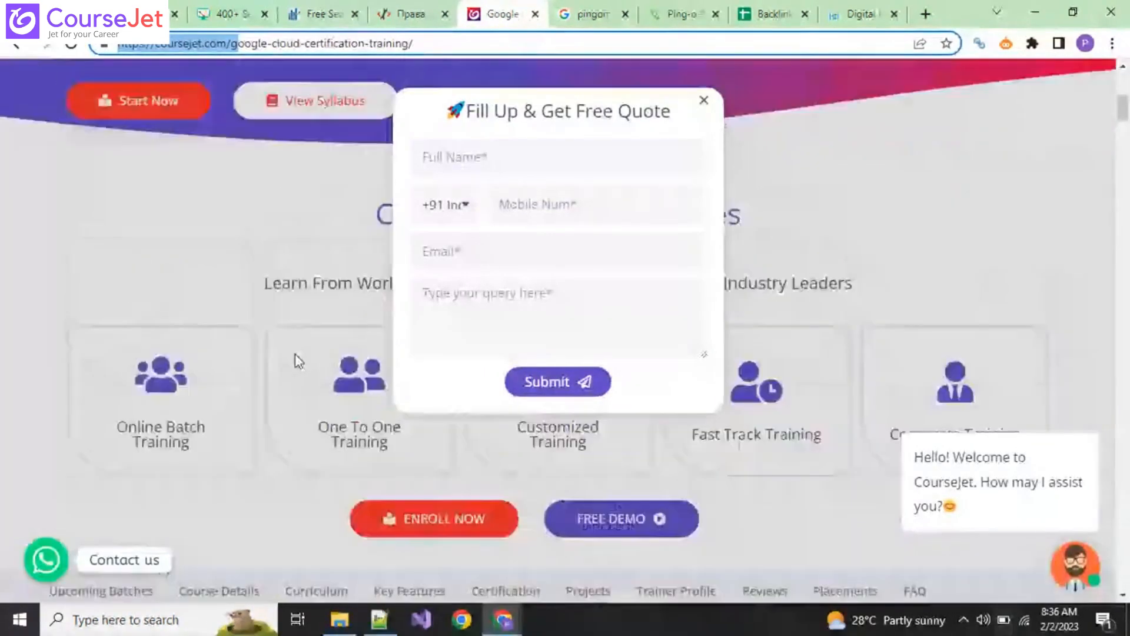
scroll(298, 360, up, 4)
click(704, 100)
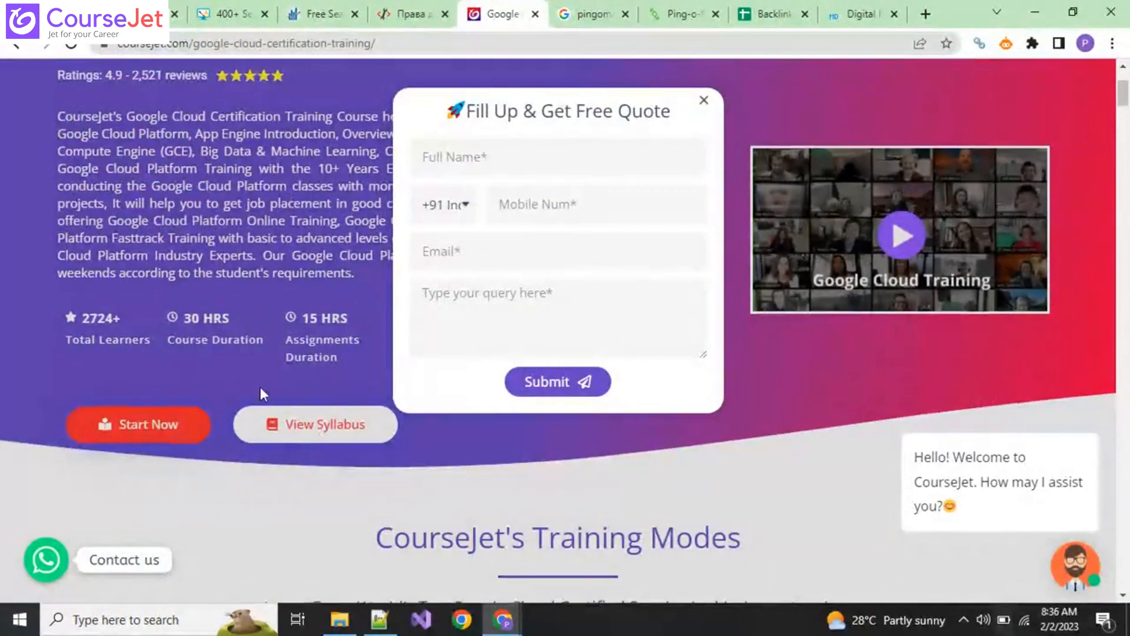
scroll(261, 394, down, 3)
scroll(262, 391, up, 6)
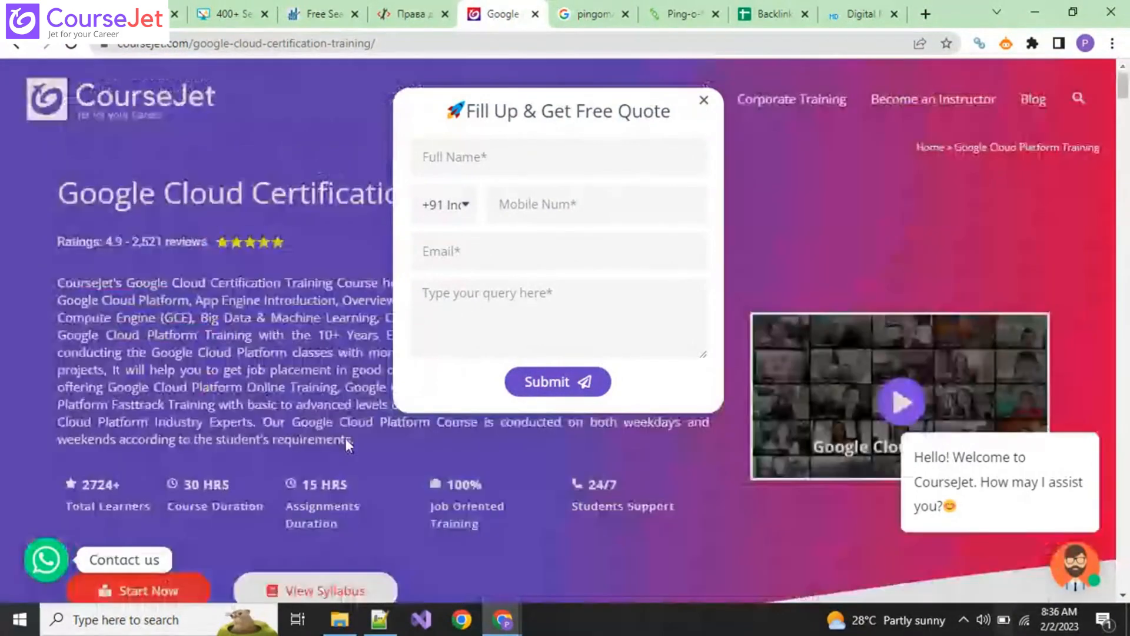
click(704, 101)
scroll(401, 411, down, 4)
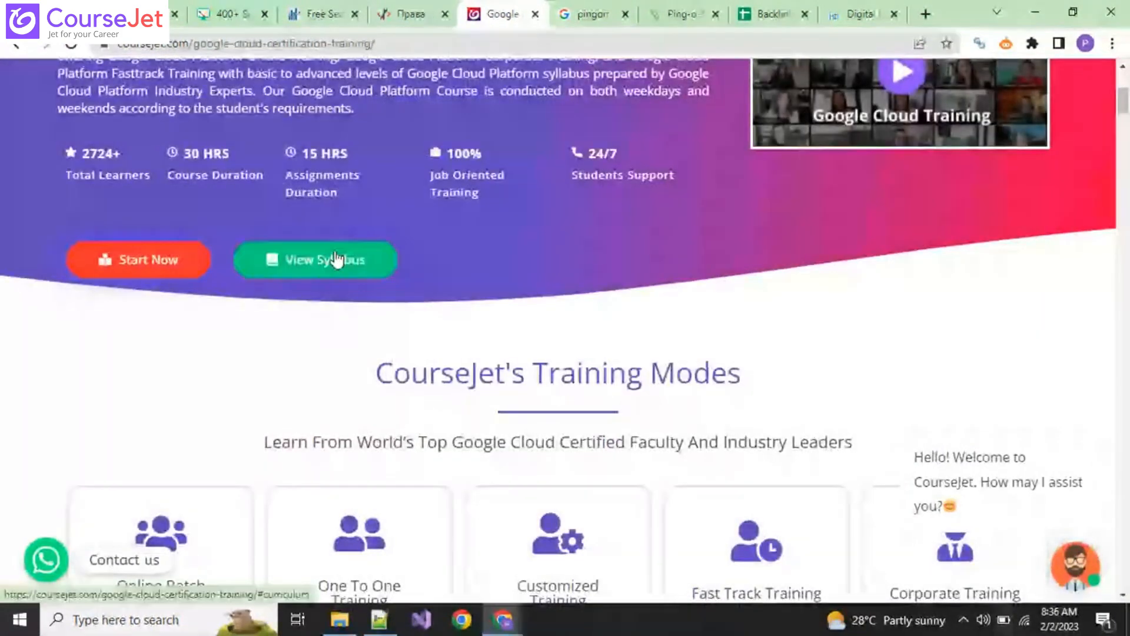
View the Google Cloud course syllabus, look through its modules and return to the beginning of the page.
click(336, 259)
scroll(285, 398, down, 5)
scroll(282, 399, down, 5)
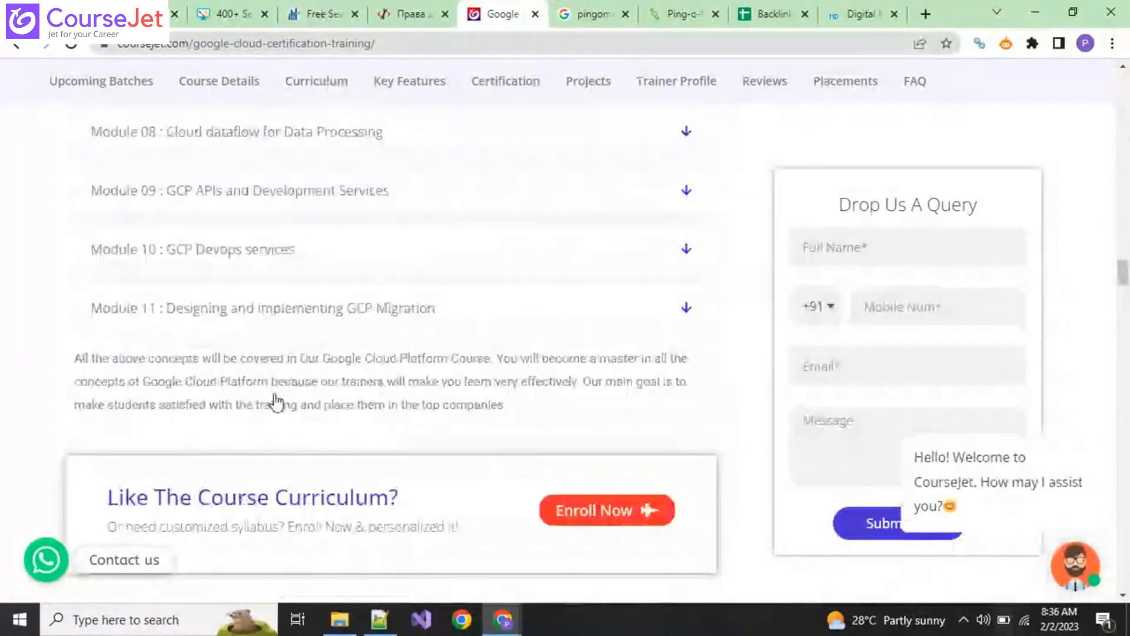
scroll(265, 398, up, 9)
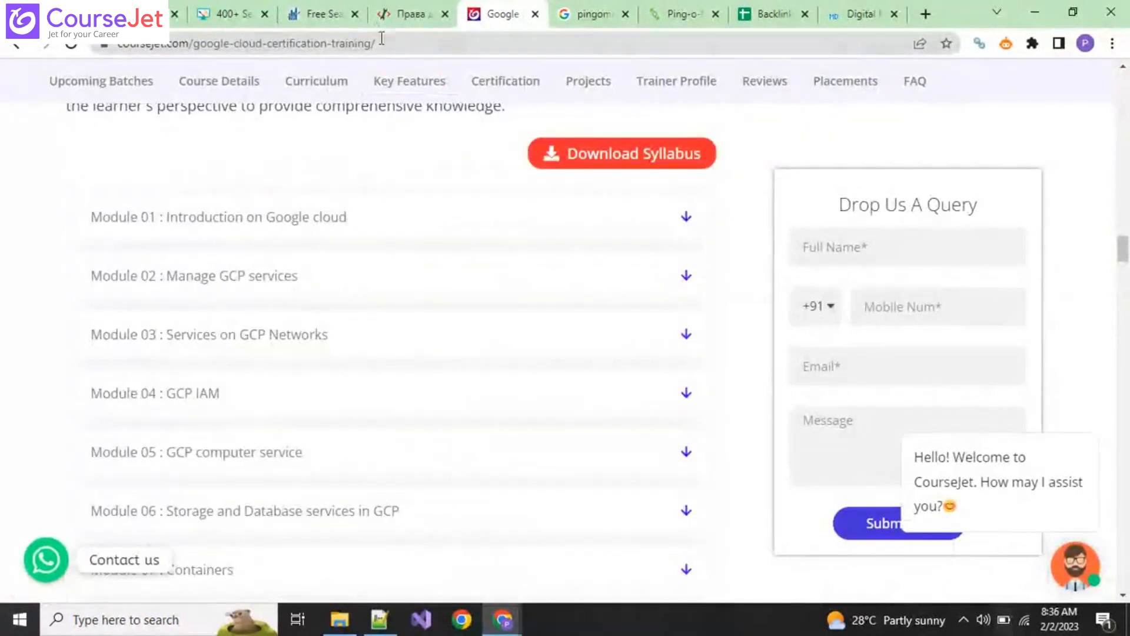
scroll(46, 124, up, 7)
scroll(50, 121, up, 20)
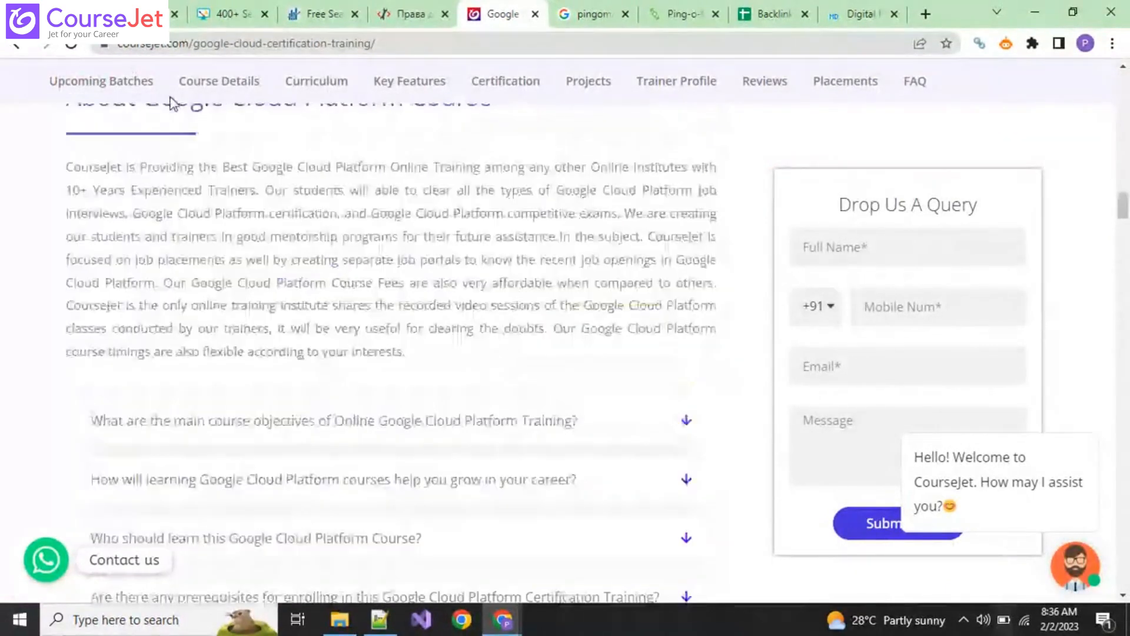
scroll(89, 123, up, 3)
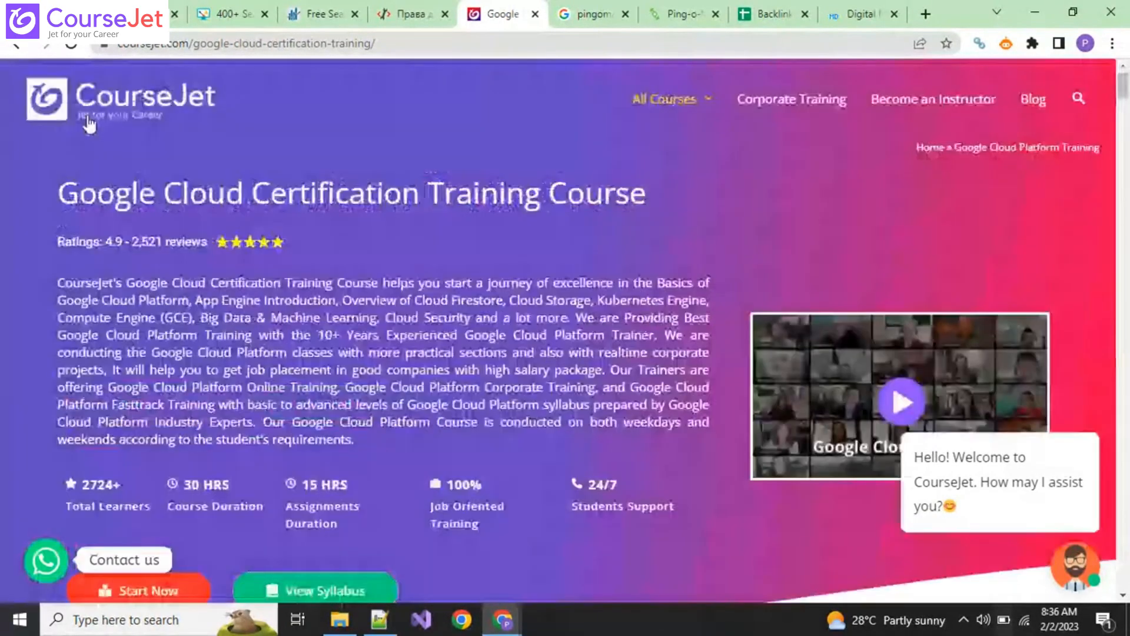
Open the CourseJet home page and go from there to the Digital Marketing course page.
click(87, 118)
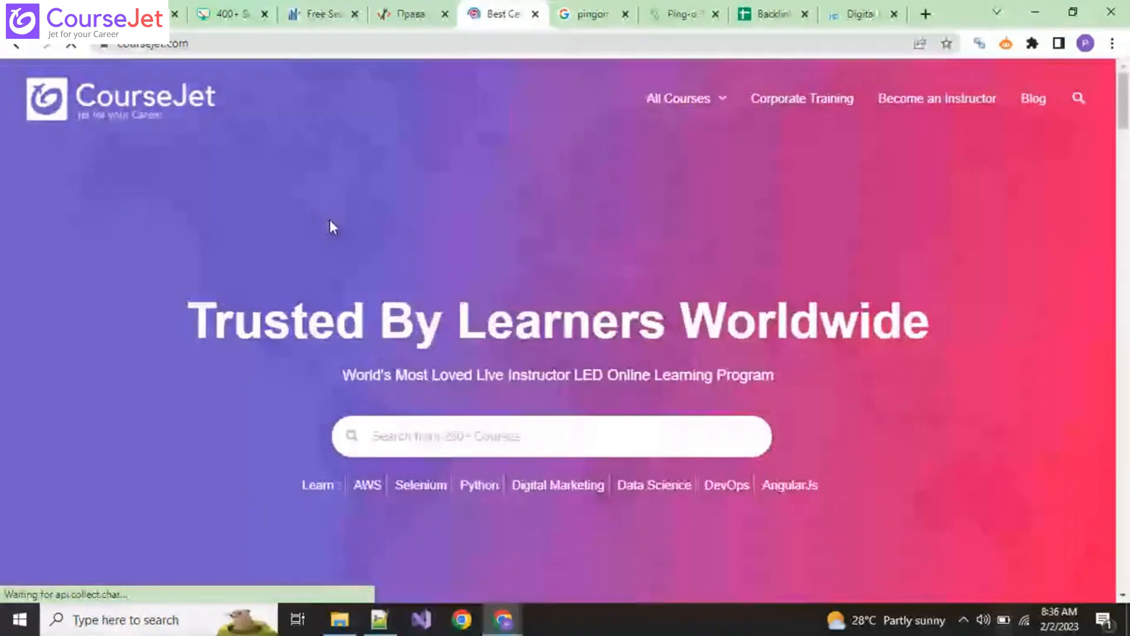
scroll(331, 224, down, 8)
scroll(507, 300, up, 7)
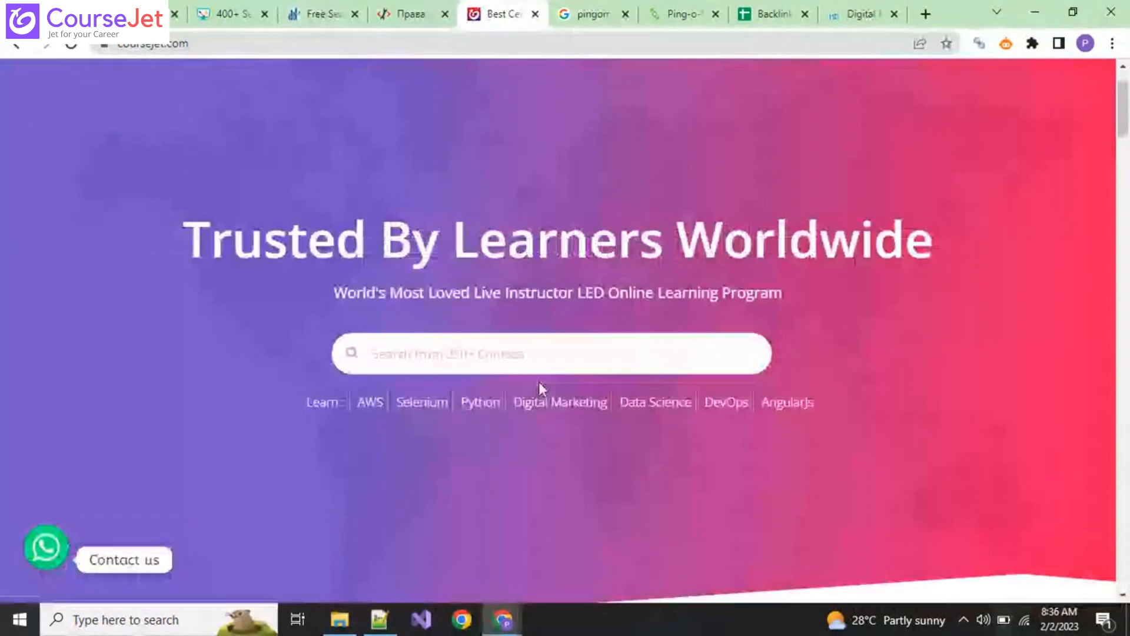
click(537, 401)
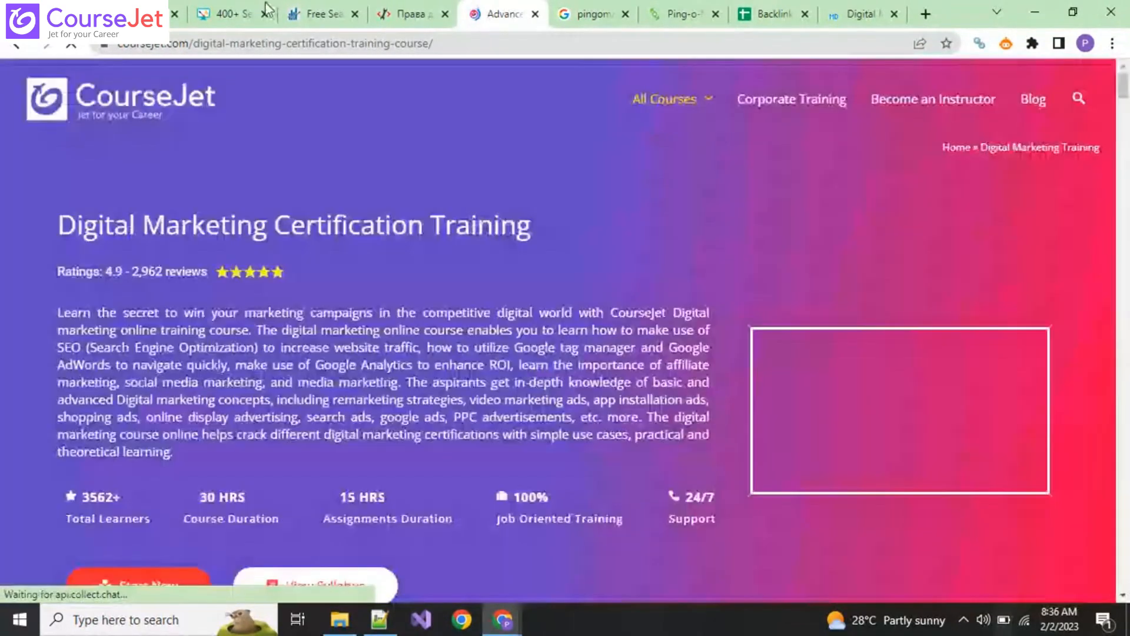
Expand Module 13: Advanced Link Building Techniques in the Digital Marketing curriculum, dismiss the quote form and review the topics covered.
scroll(281, 394, down, 4)
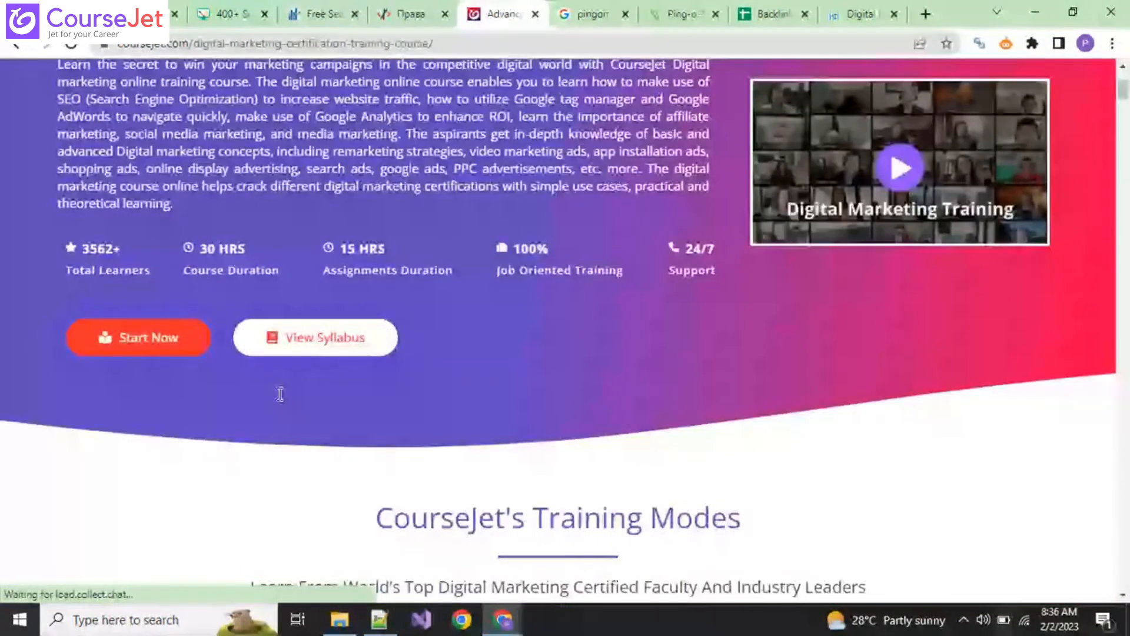
scroll(280, 394, down, 20)
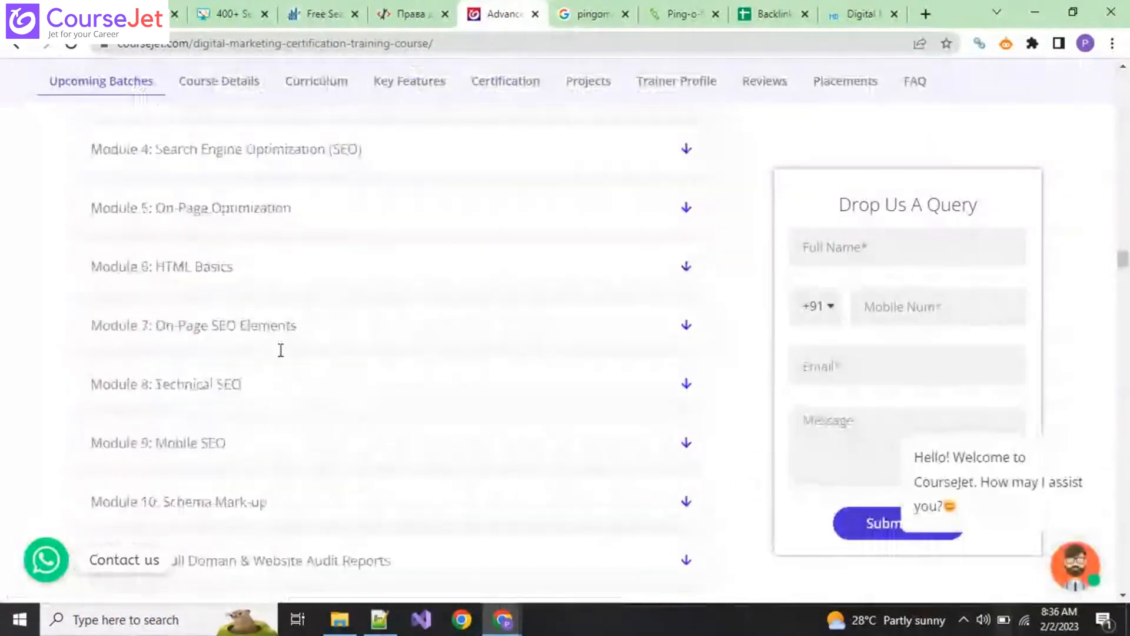
scroll(281, 353, down, 4)
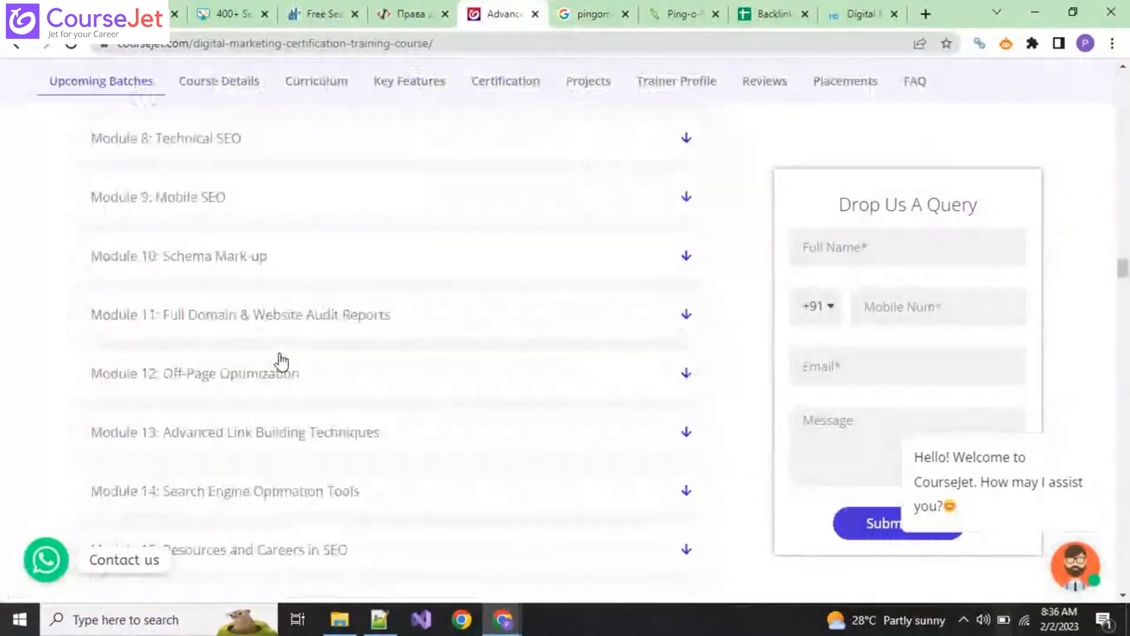
click(286, 429)
scroll(288, 433, down, 4)
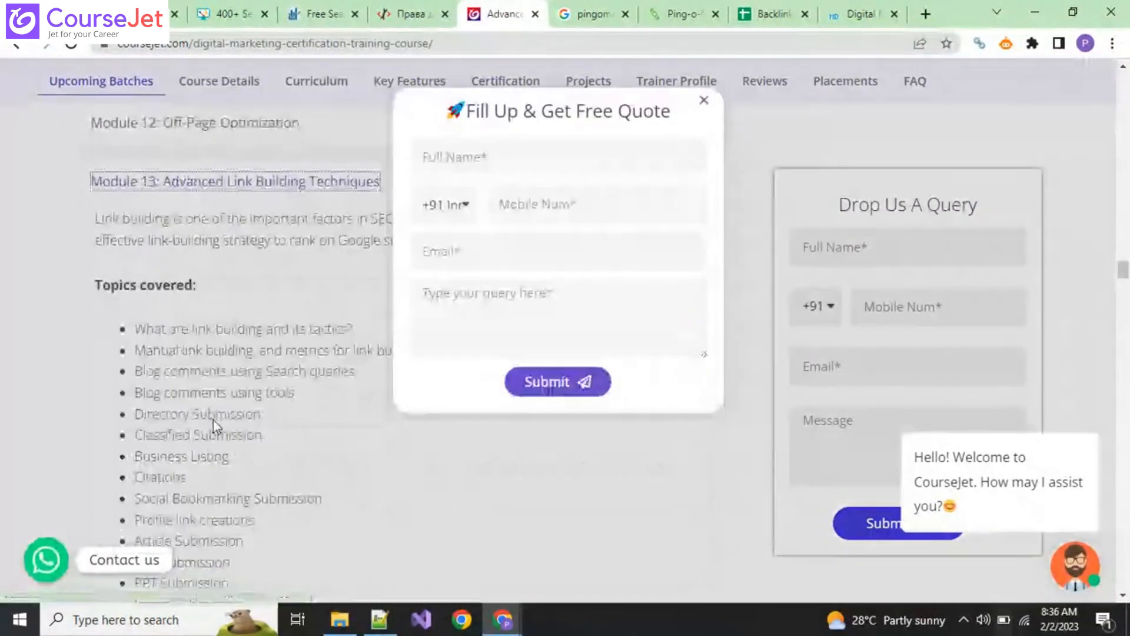
click(704, 101)
scroll(339, 354, down, 2)
scroll(285, 355, down, 1)
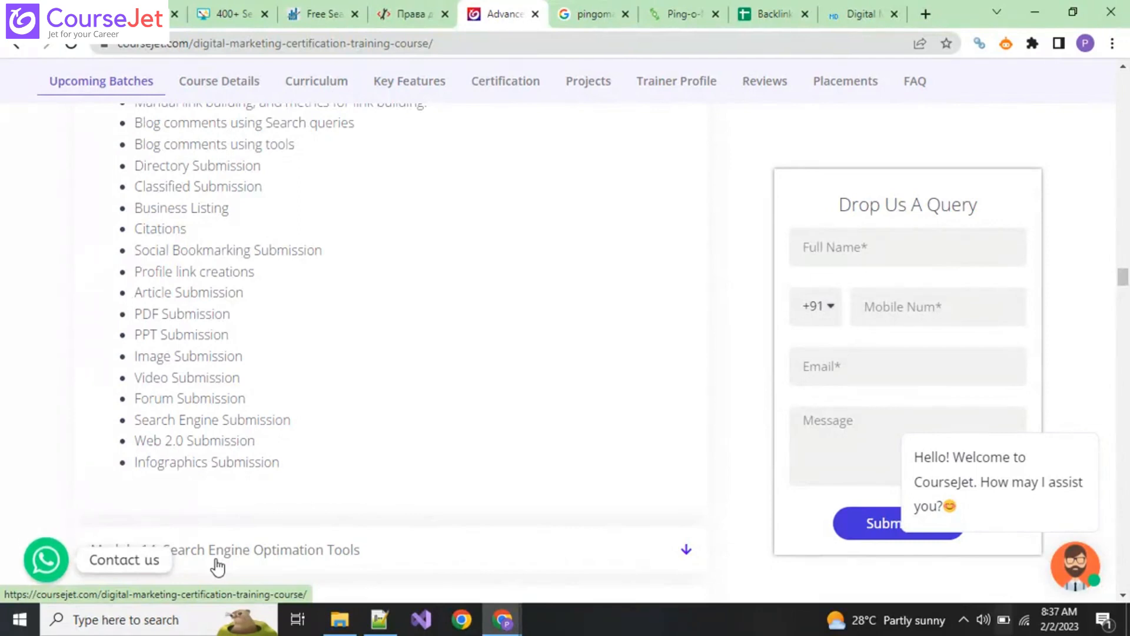
Look through the remaining Digital Marketing curriculum modules, from Module 14 to the Quora Marketing module.
scroll(434, 547, down, 3)
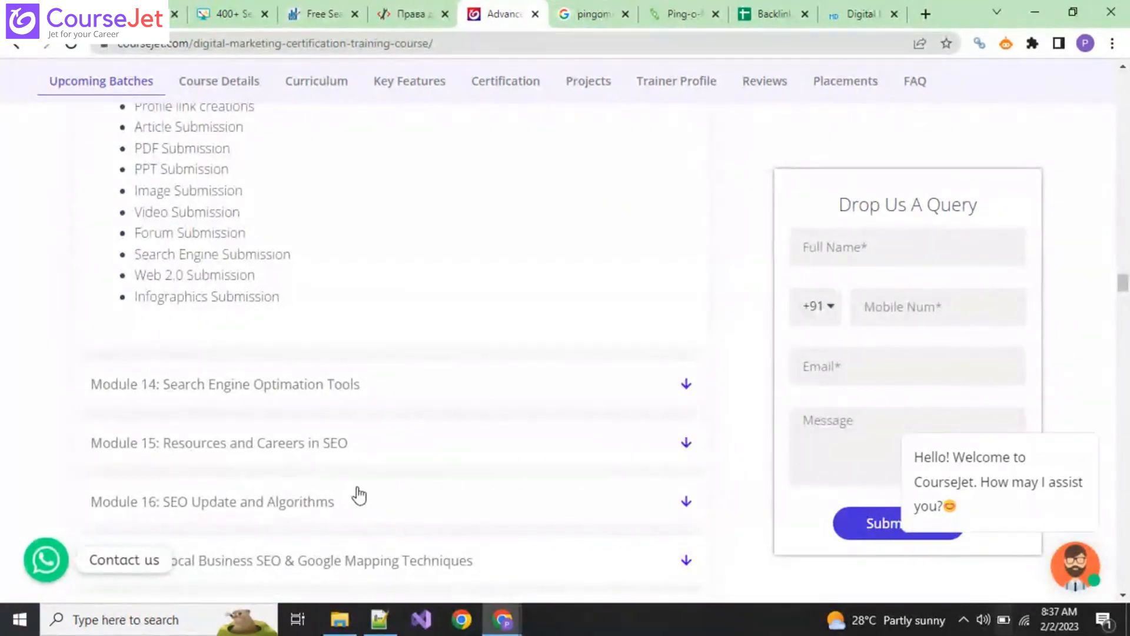
scroll(353, 488, down, 2)
scroll(345, 469, down, 4)
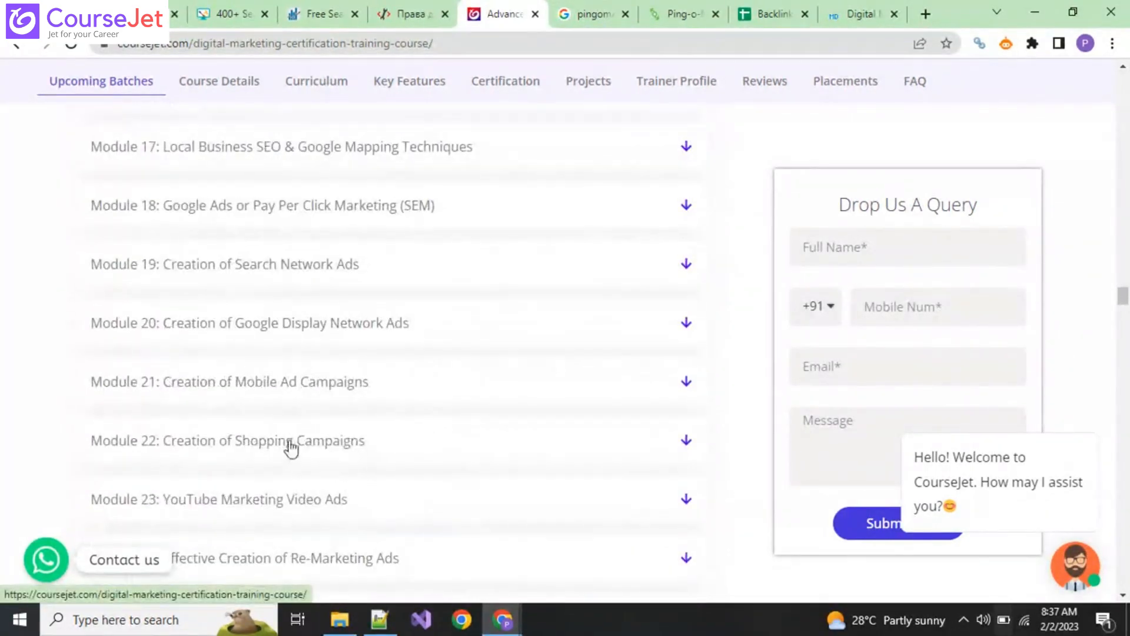
scroll(353, 469, down, 1)
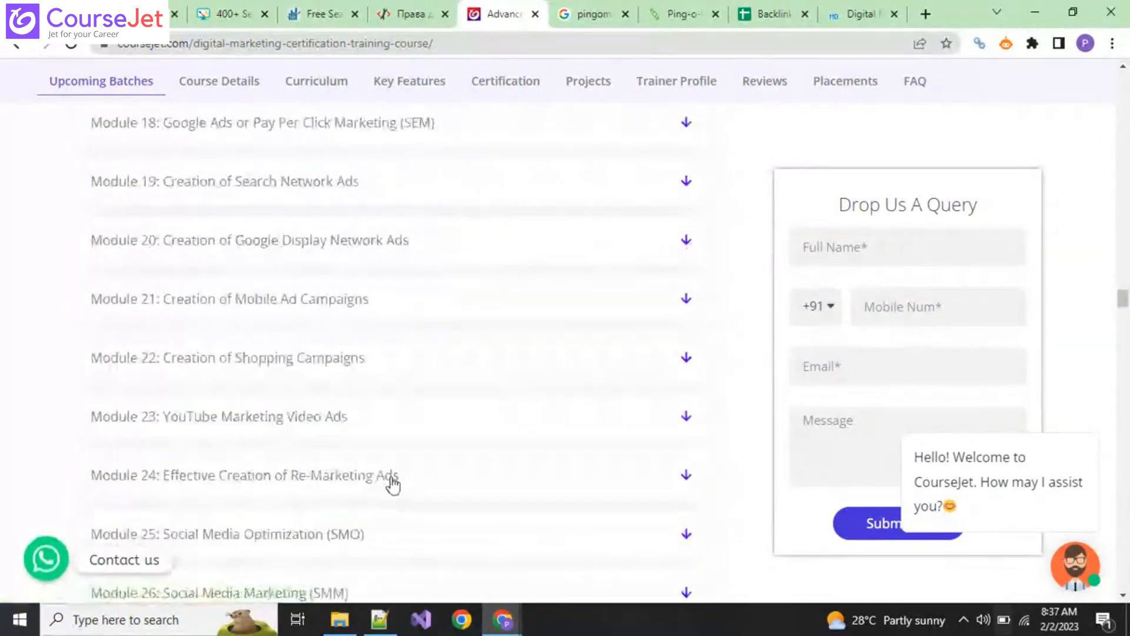
scroll(416, 492, down, 5)
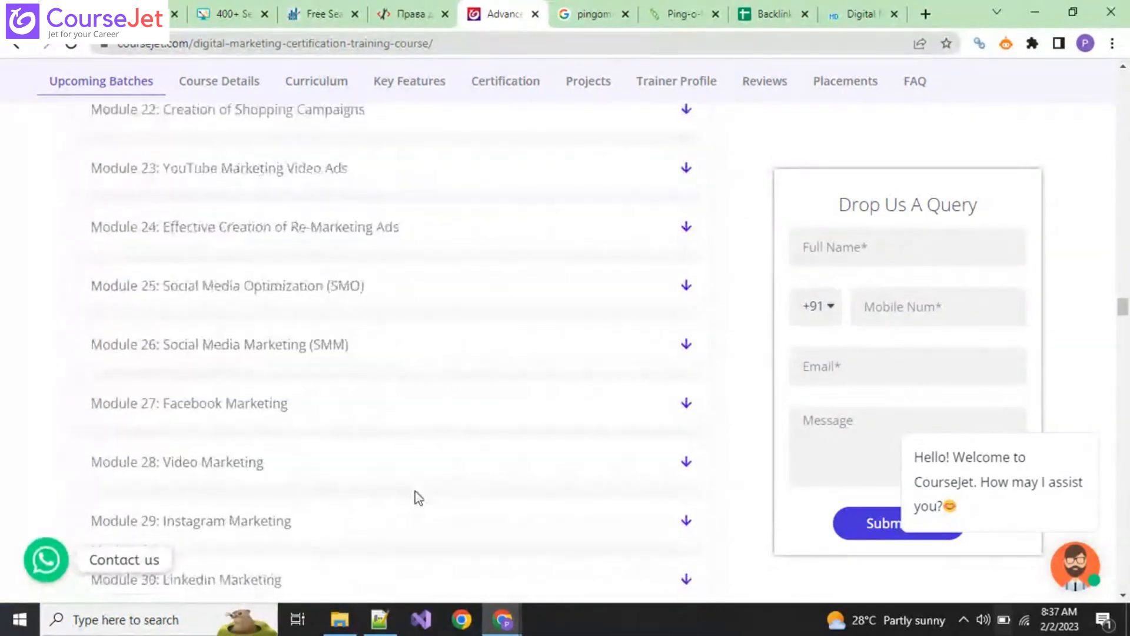
scroll(416, 492, down, 8)
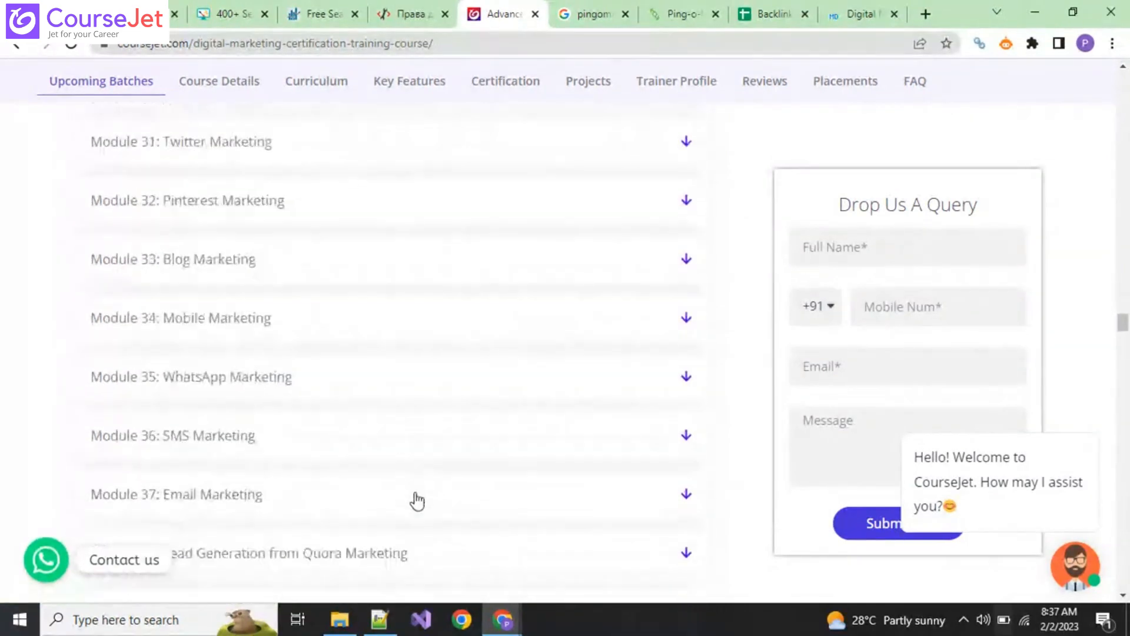
Look through the rest of the Digital Marketing curriculum, down to the final Interview Preparations module.
scroll(417, 501, down, 6)
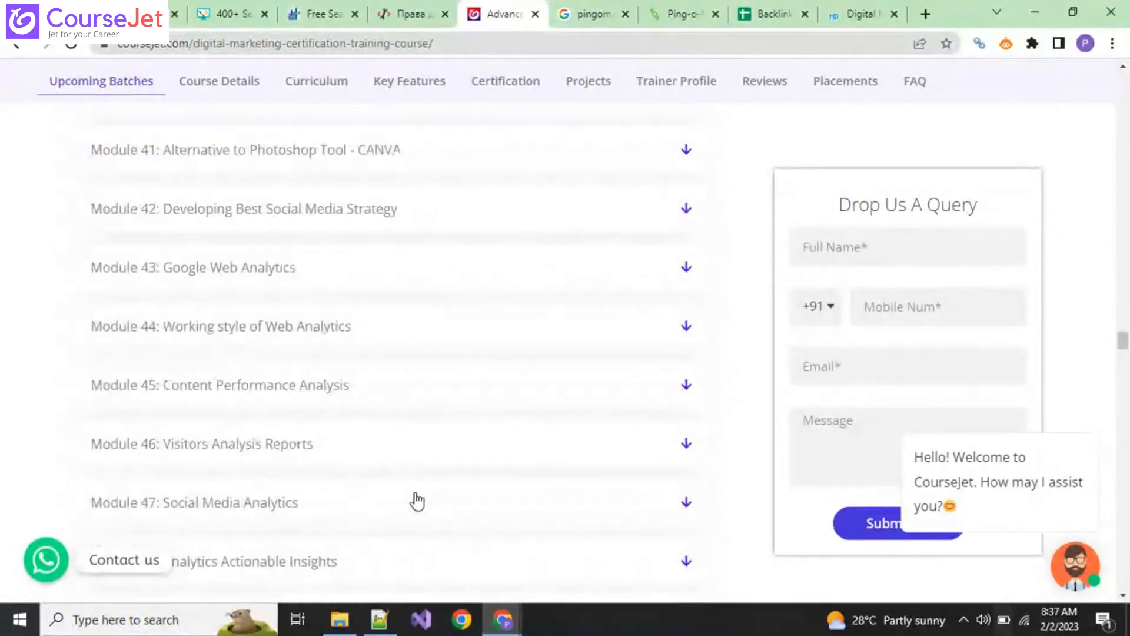
scroll(417, 501, down, 1)
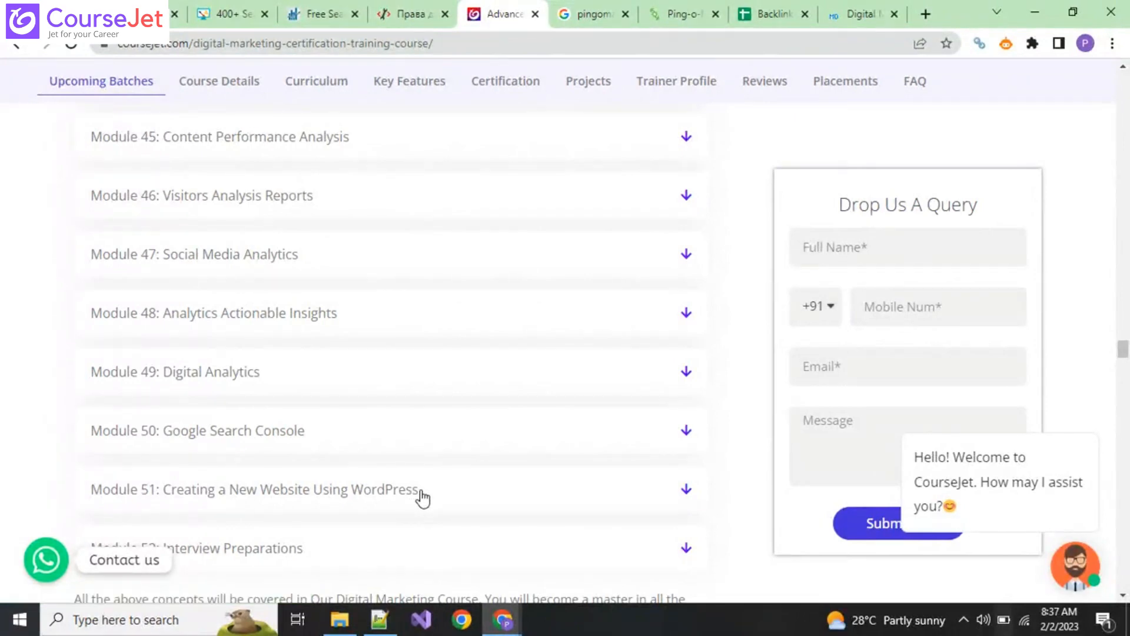
scroll(423, 499, up, 7)
scroll(423, 499, down, 6)
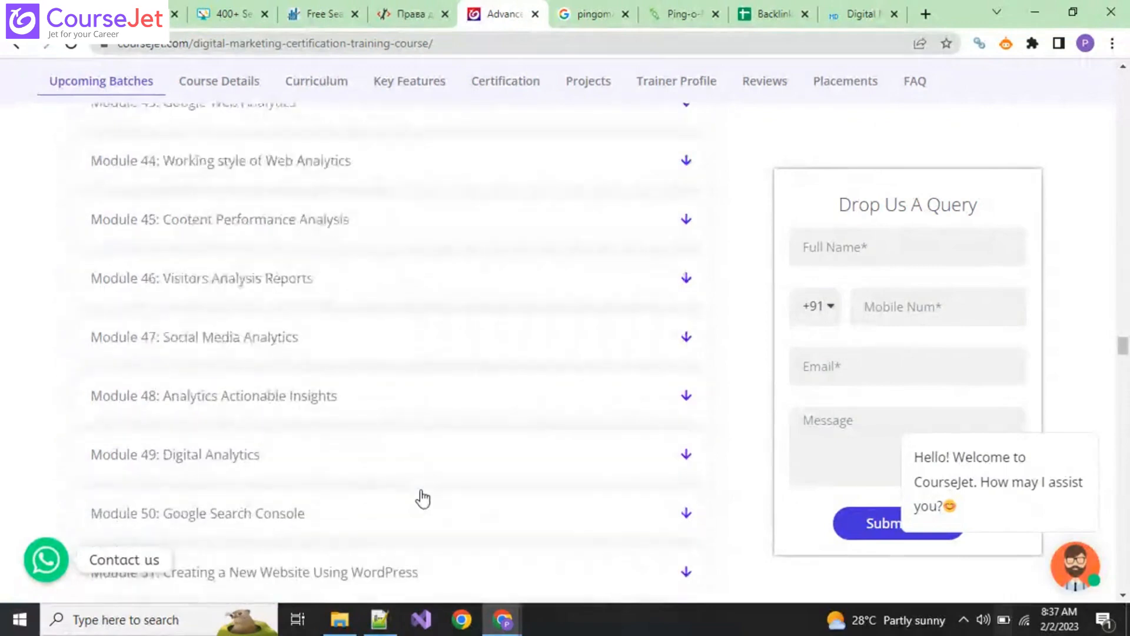
Open the wordpress.com home page in a new browser tab.
click(595, 14)
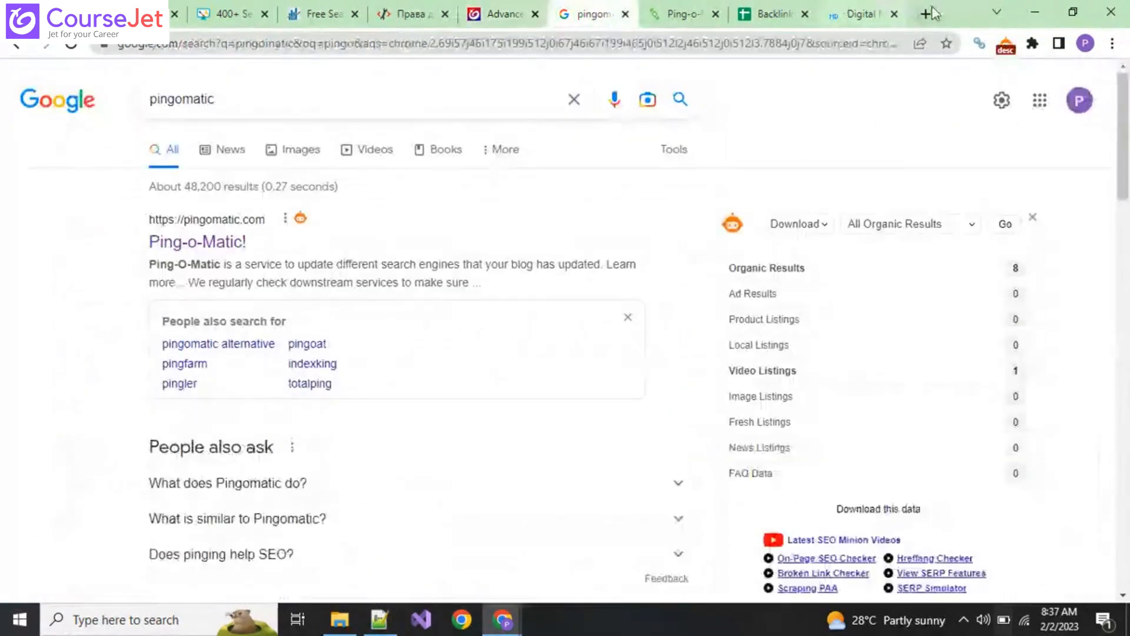
click(933, 13)
text(word)
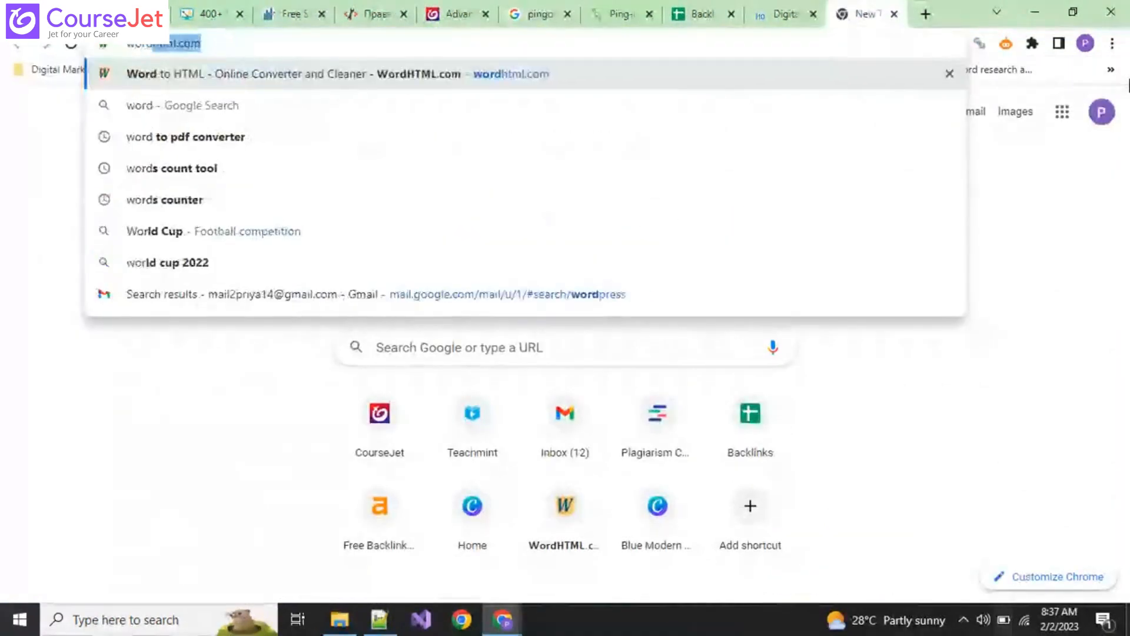
text(press)
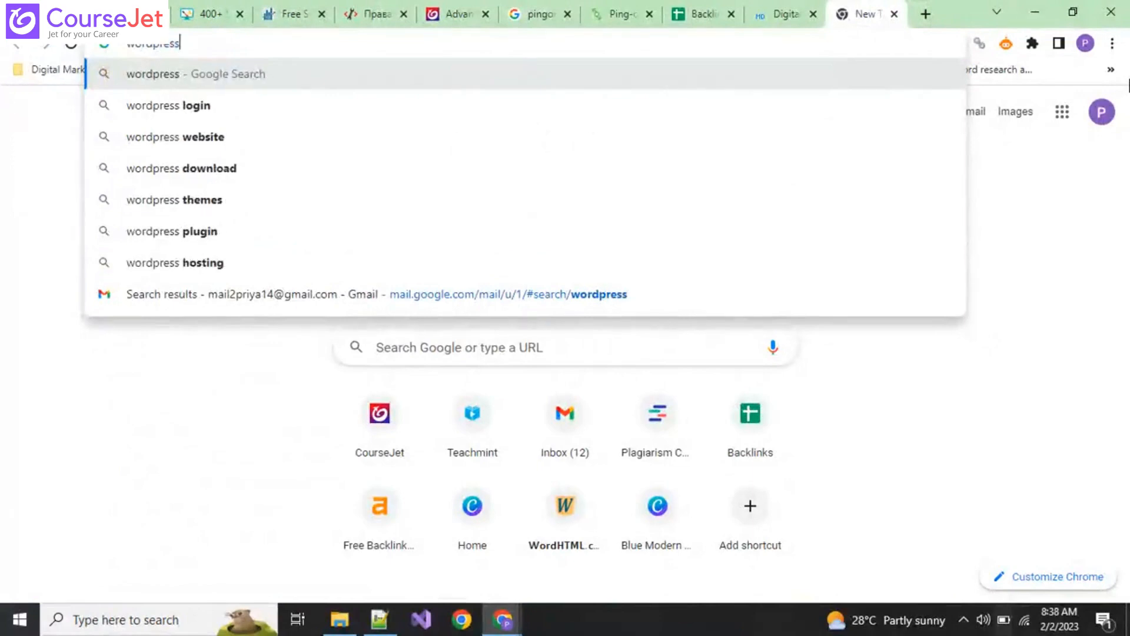
text(.com)
key(Return)
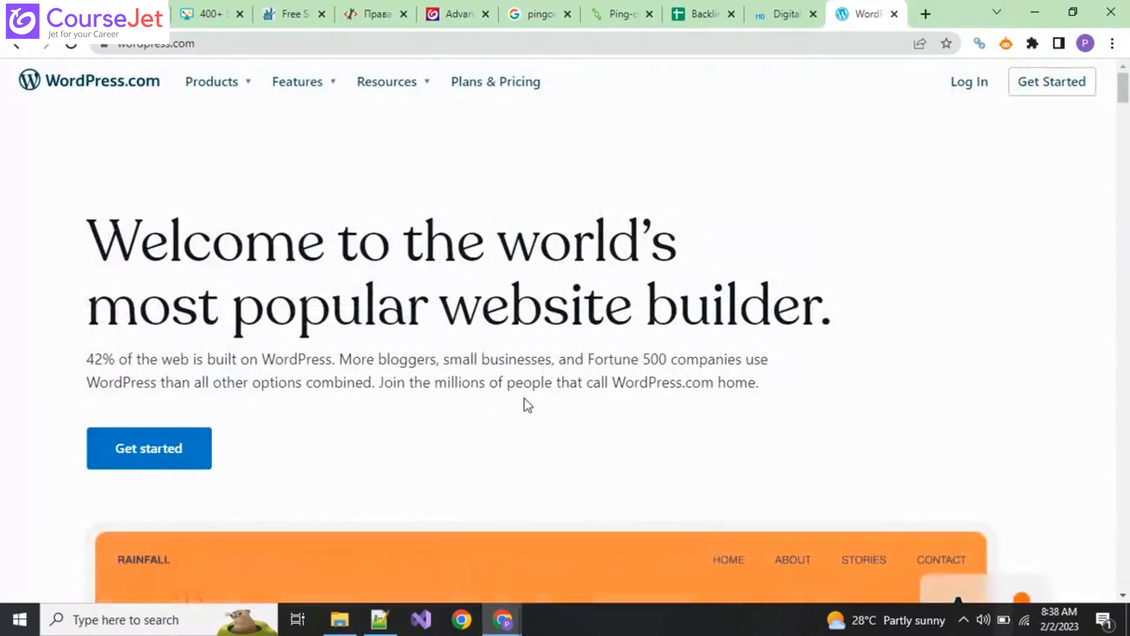
Get started with a new WordPress.com account and sign up by continuing with the first listed Google account.
scroll(527, 405, down, 1)
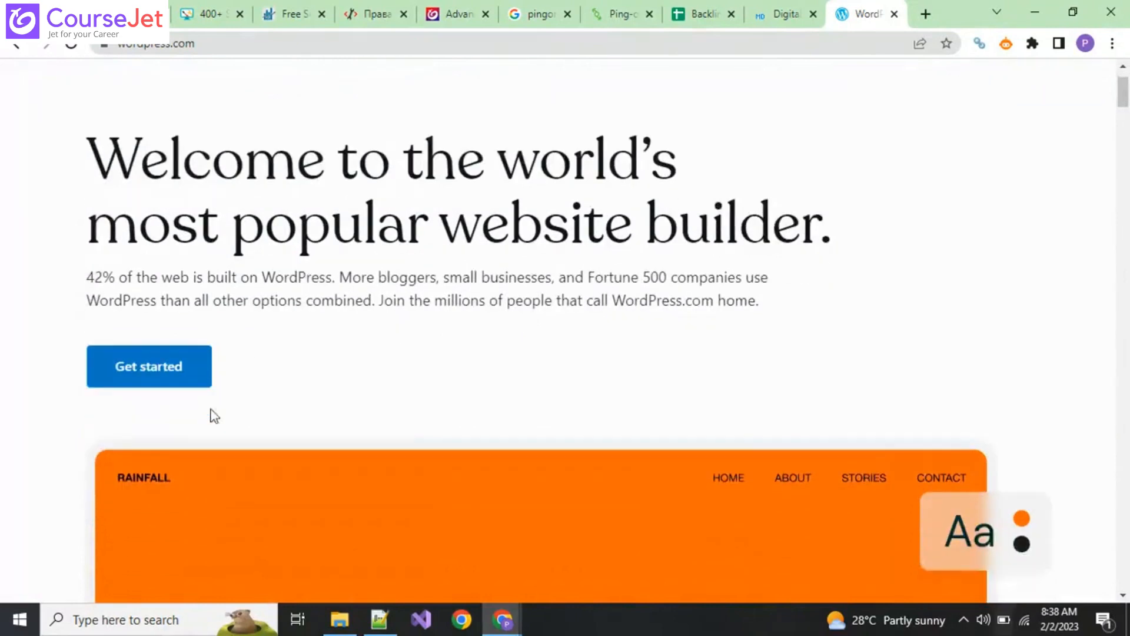
click(157, 368)
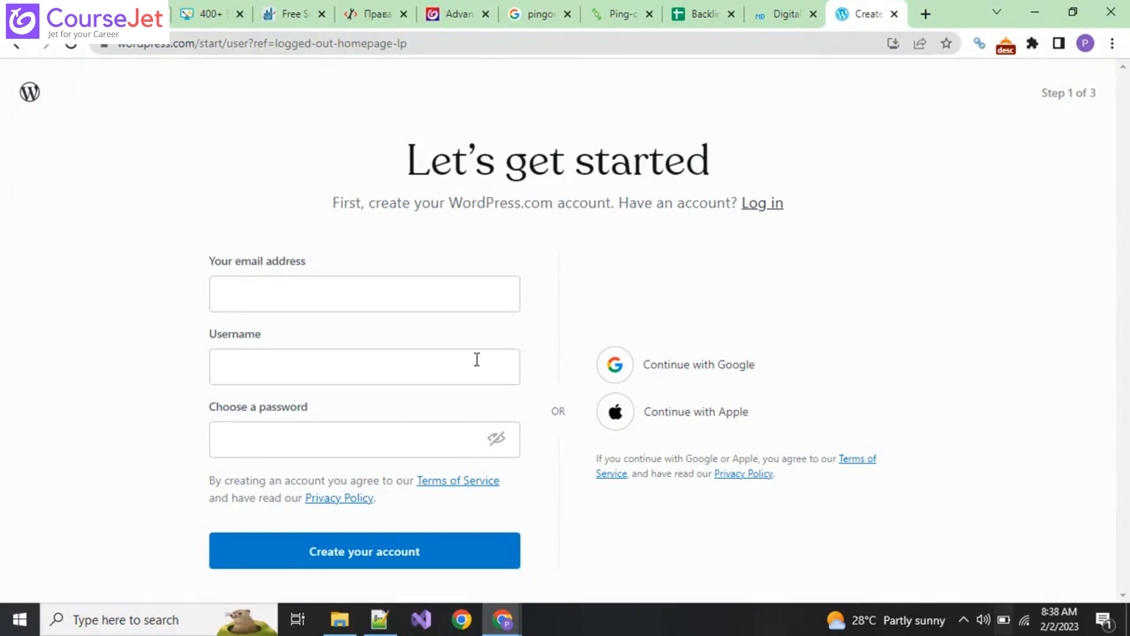
click(637, 365)
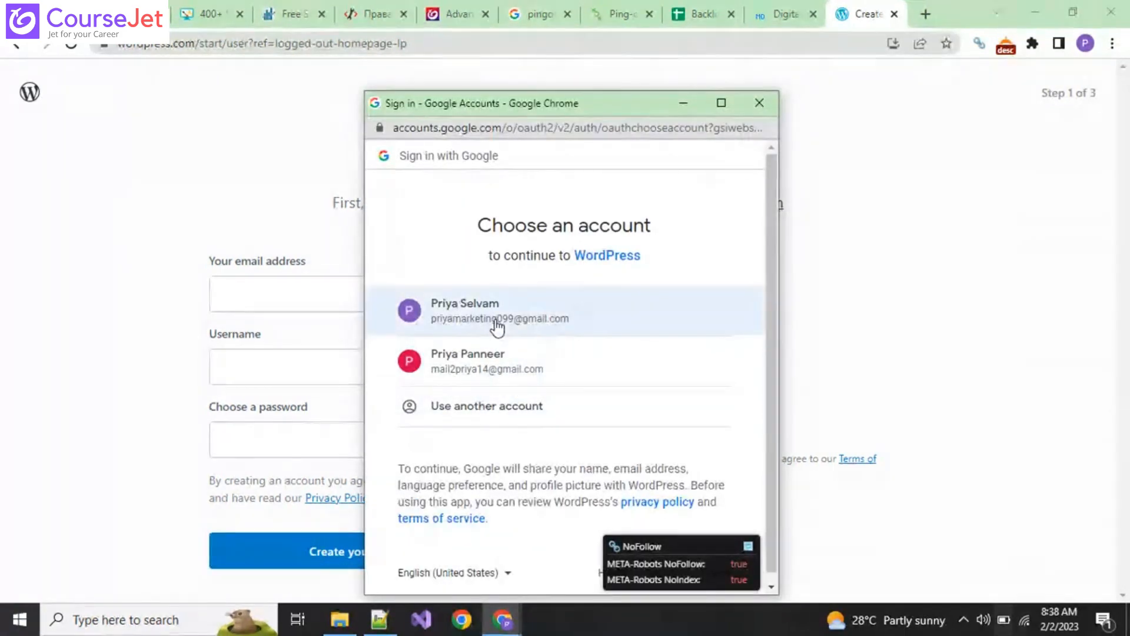
click(496, 322)
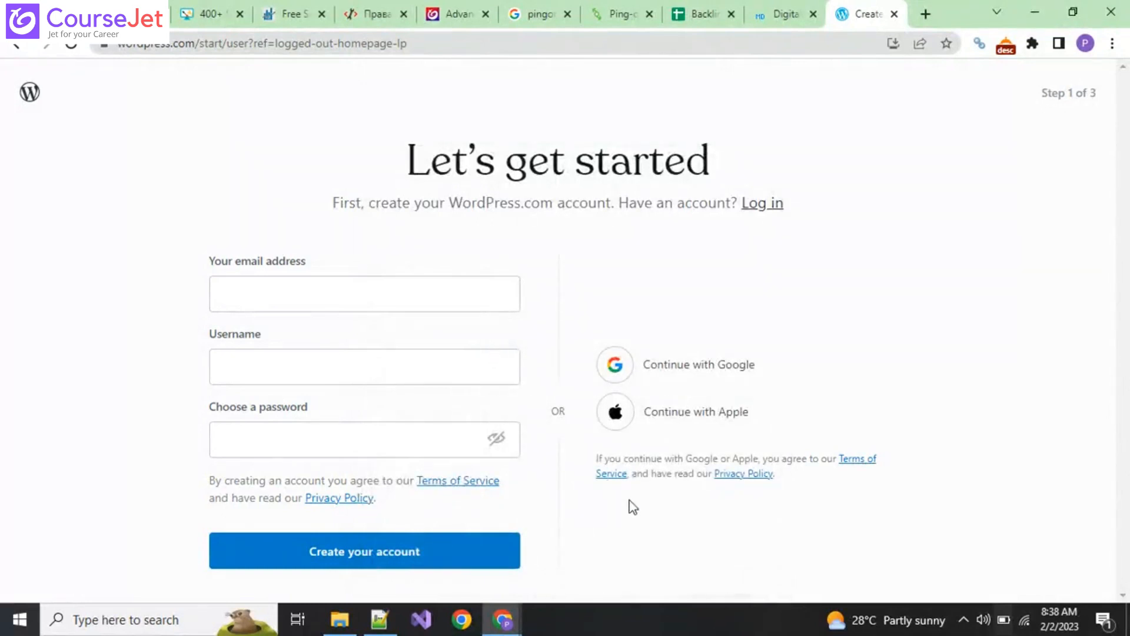
mouse_move(502, 619)
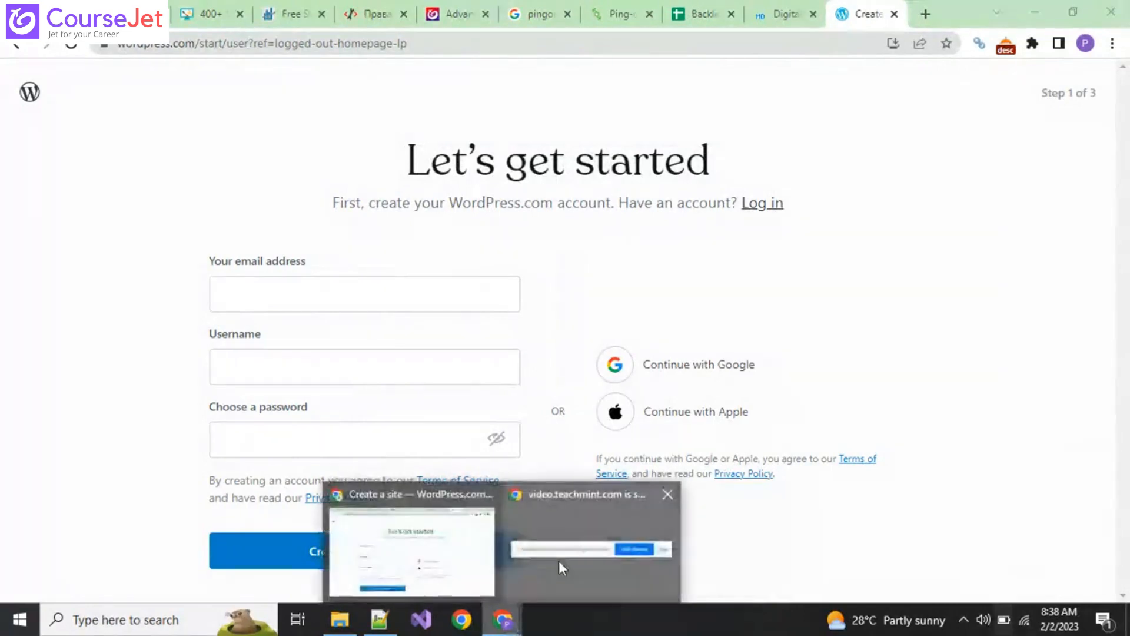
click(559, 562)
click(717, 577)
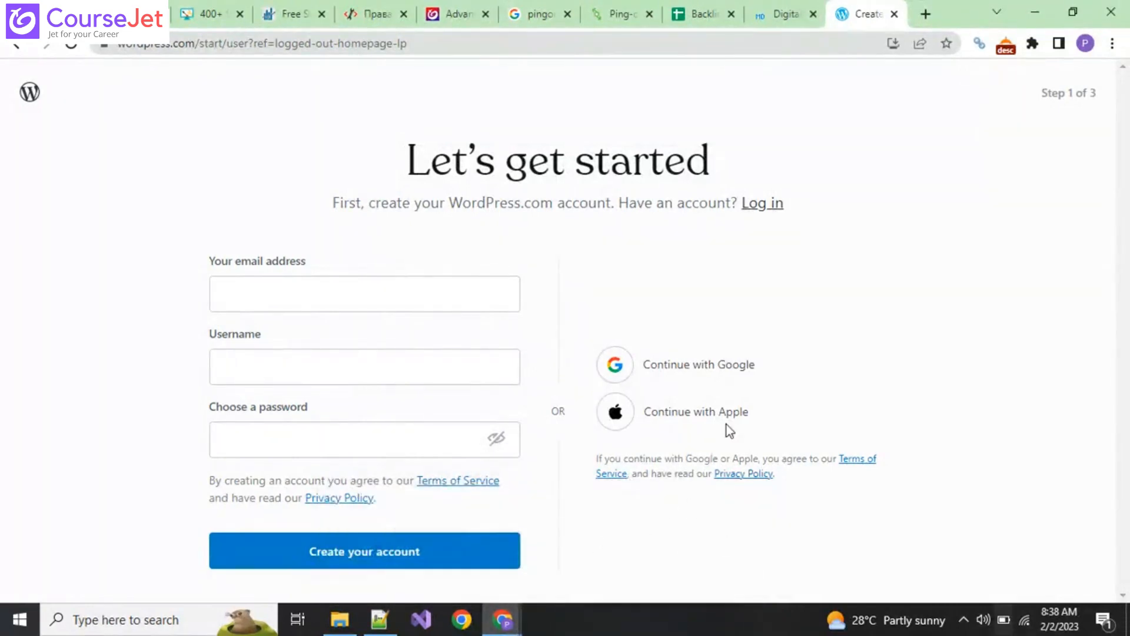
click(690, 365)
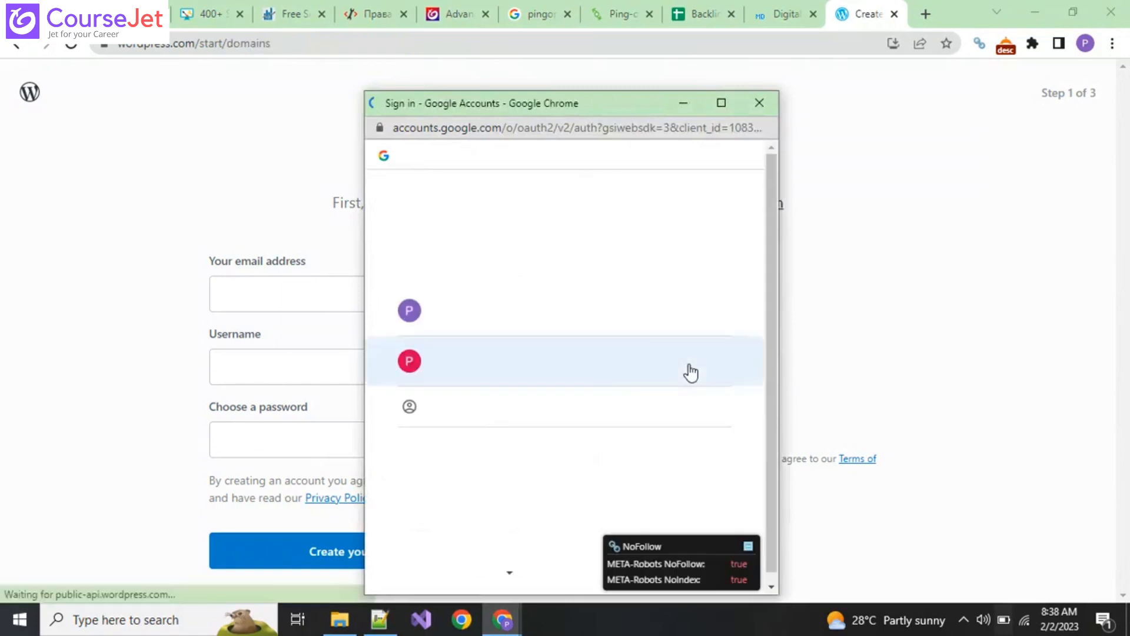
click(499, 311)
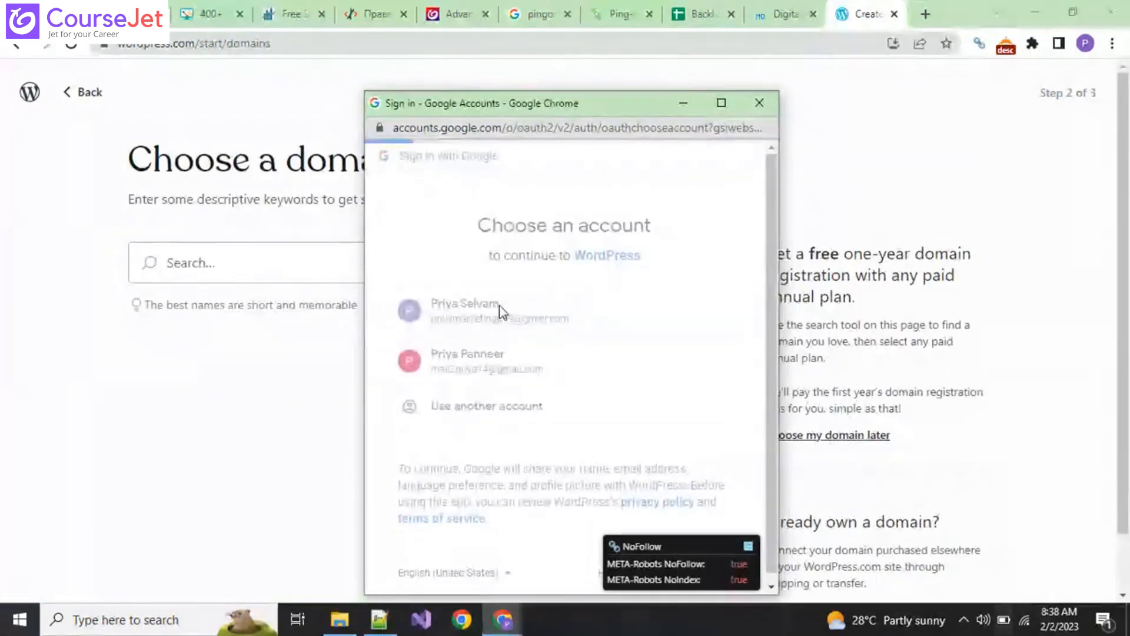
click(759, 103)
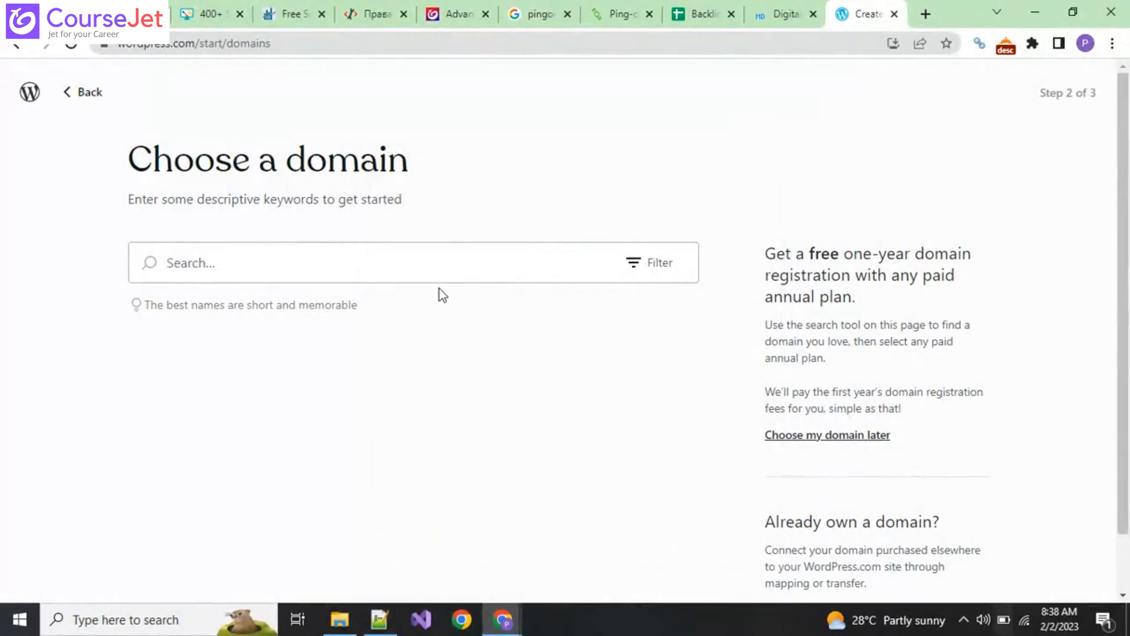
Search for the domain name googlecloud and select the free googlecloud2.wordpress.com address.
text(googled)
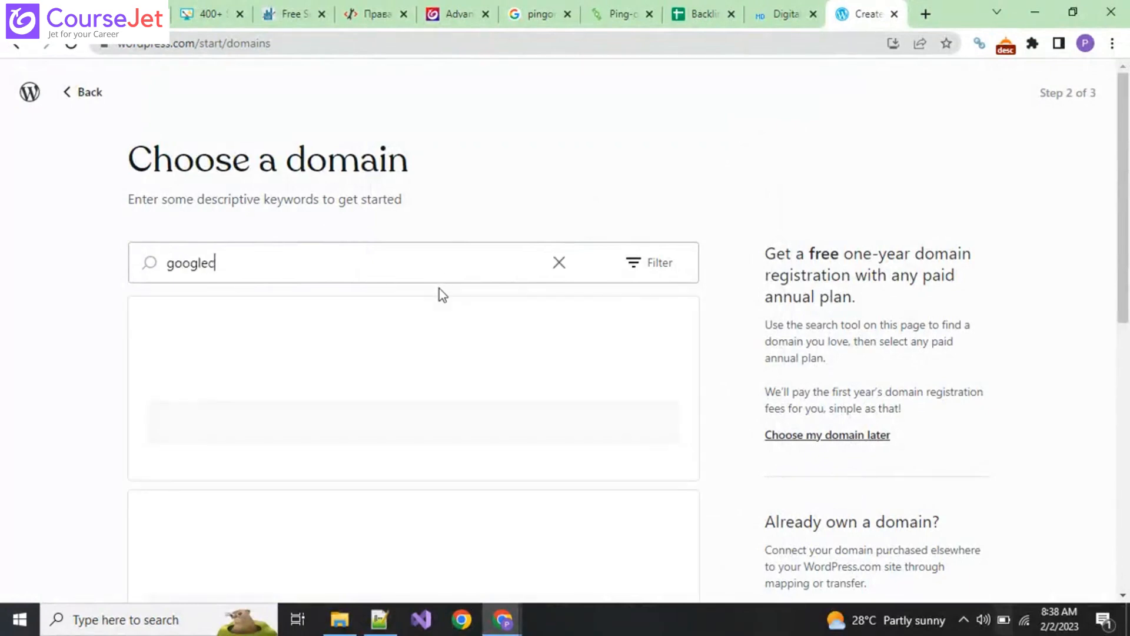
text(loud)
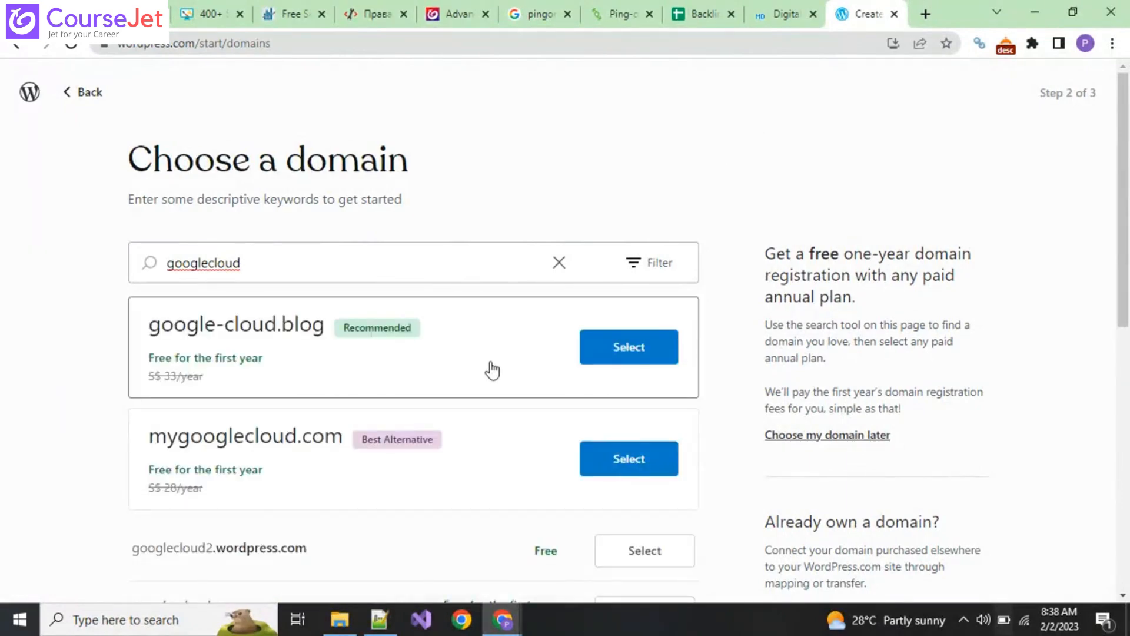
scroll(492, 369, down, 3)
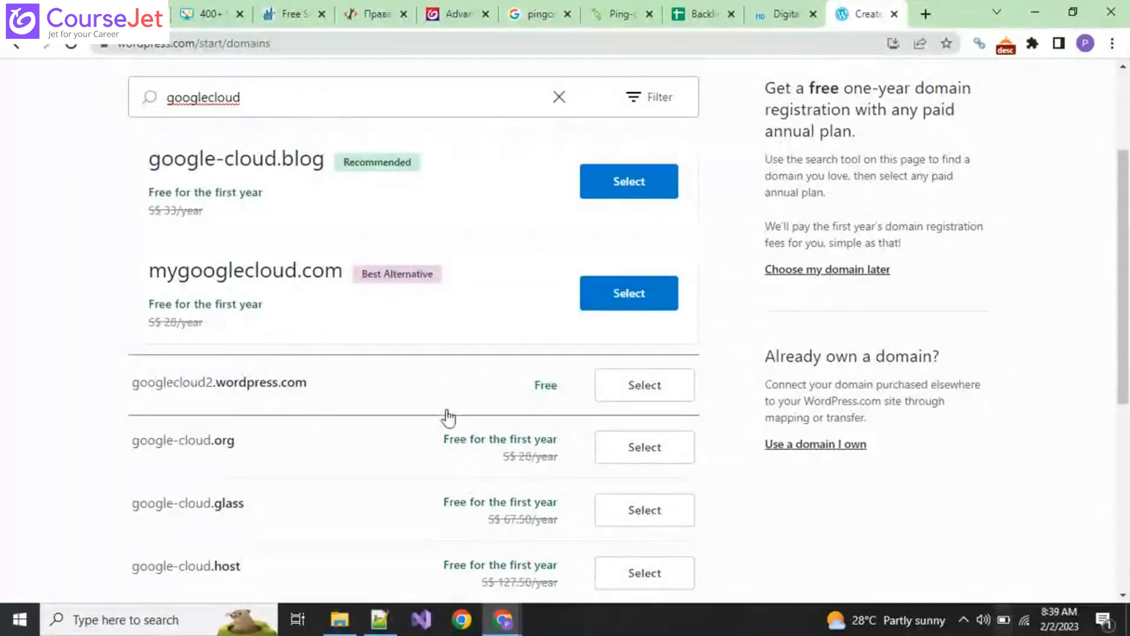
scroll(447, 416, up, 1)
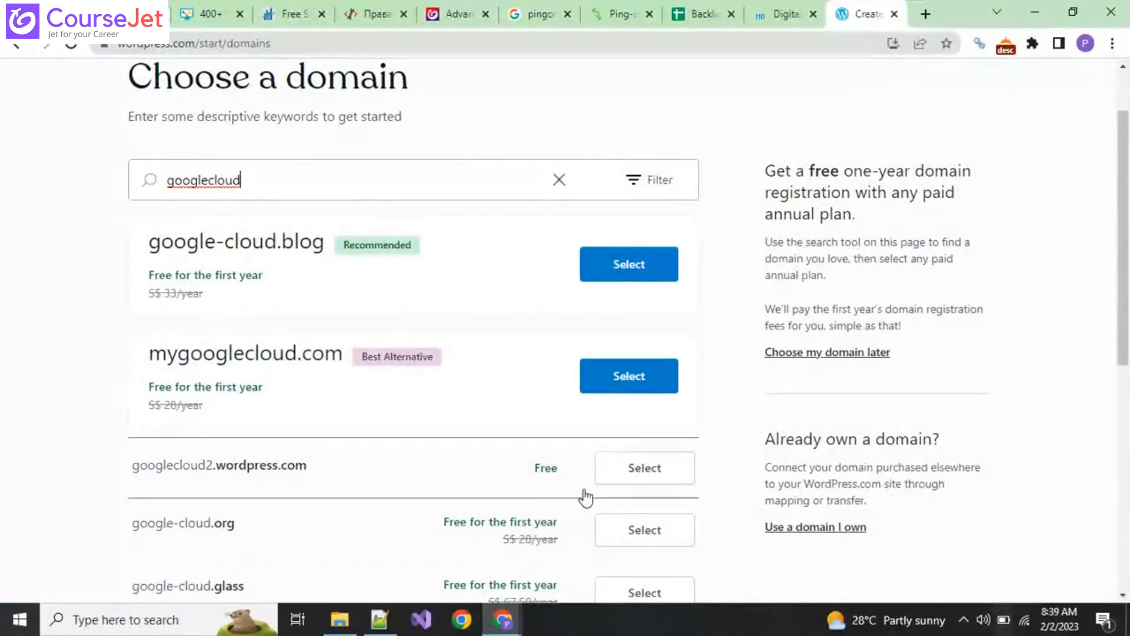
click(633, 476)
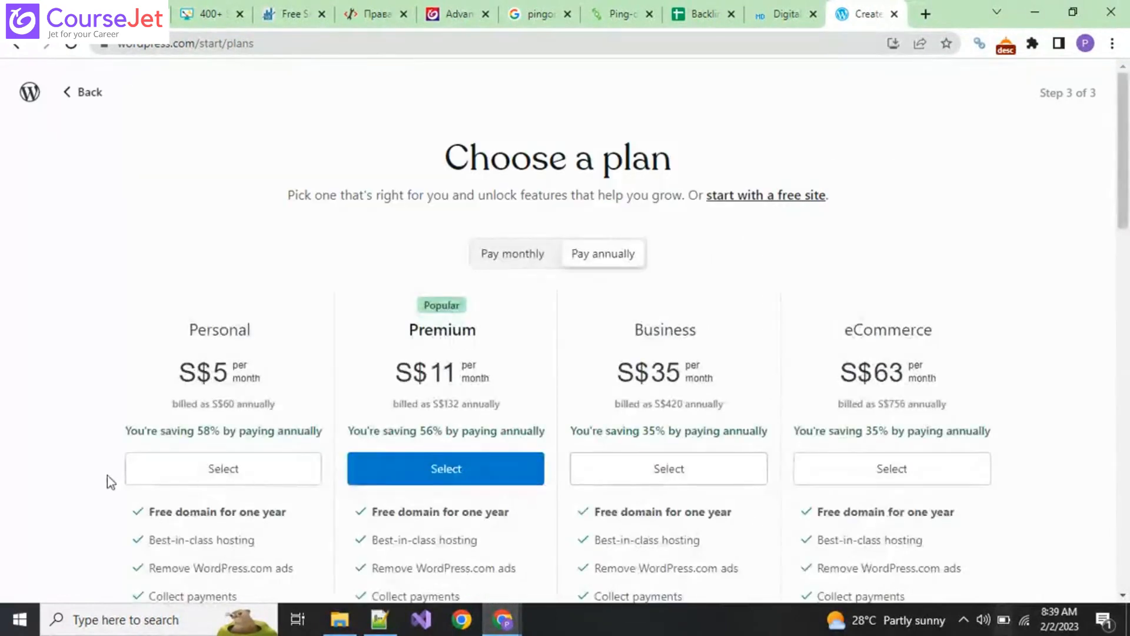
Examine the Personal, Premium, Business and eCommerce plan features and the questions listed below them.
scroll(109, 486, down, 1)
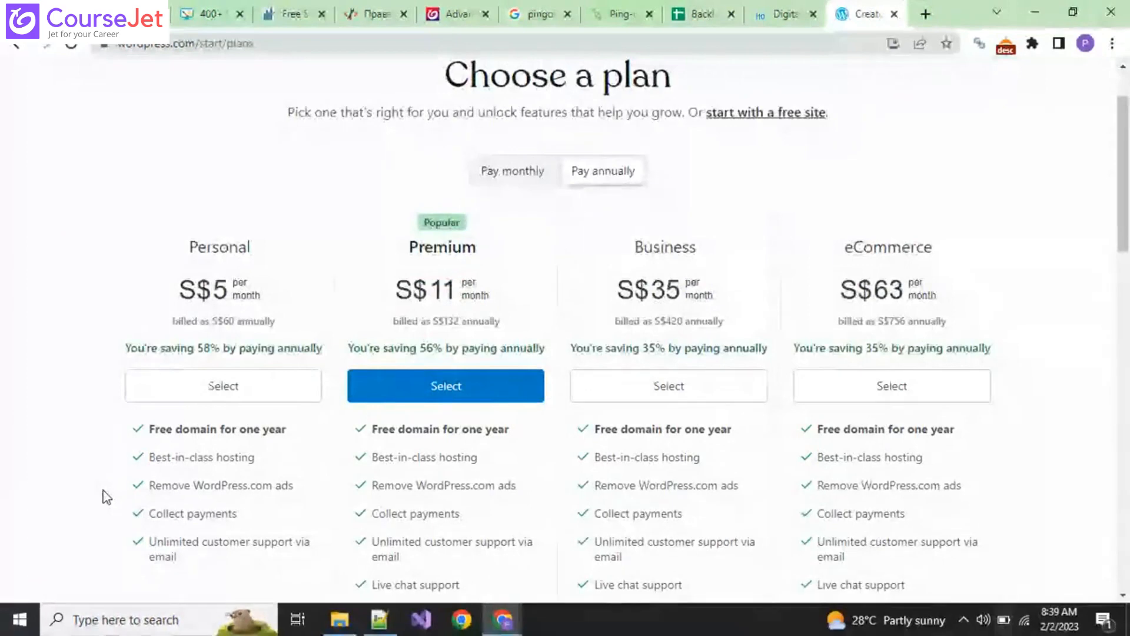
scroll(173, 489, down, 3)
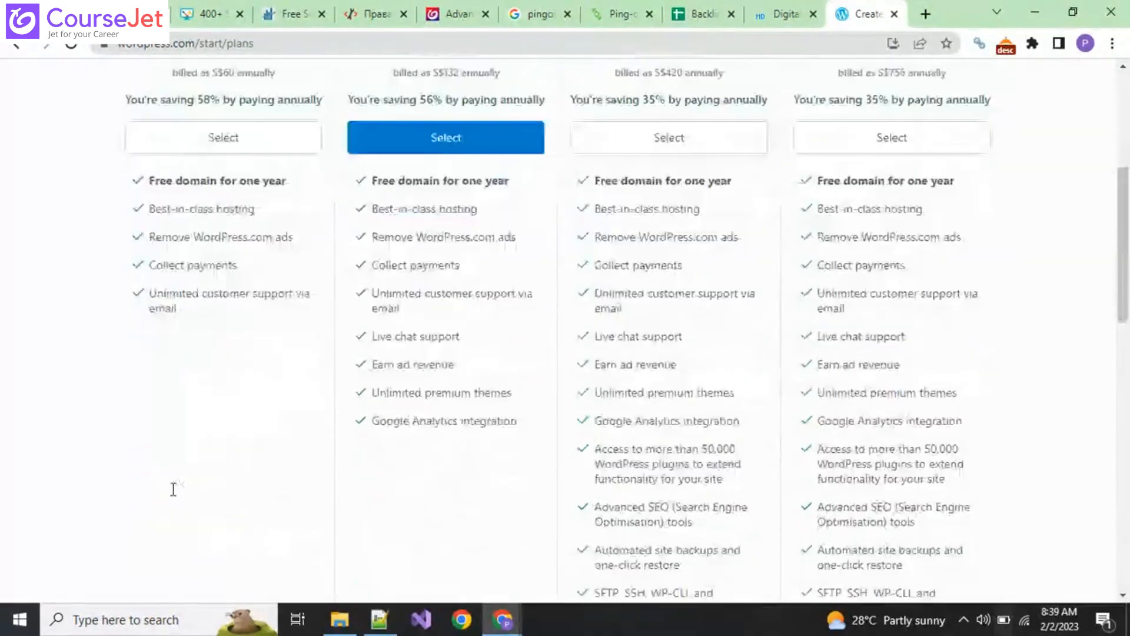
scroll(173, 489, down, 12)
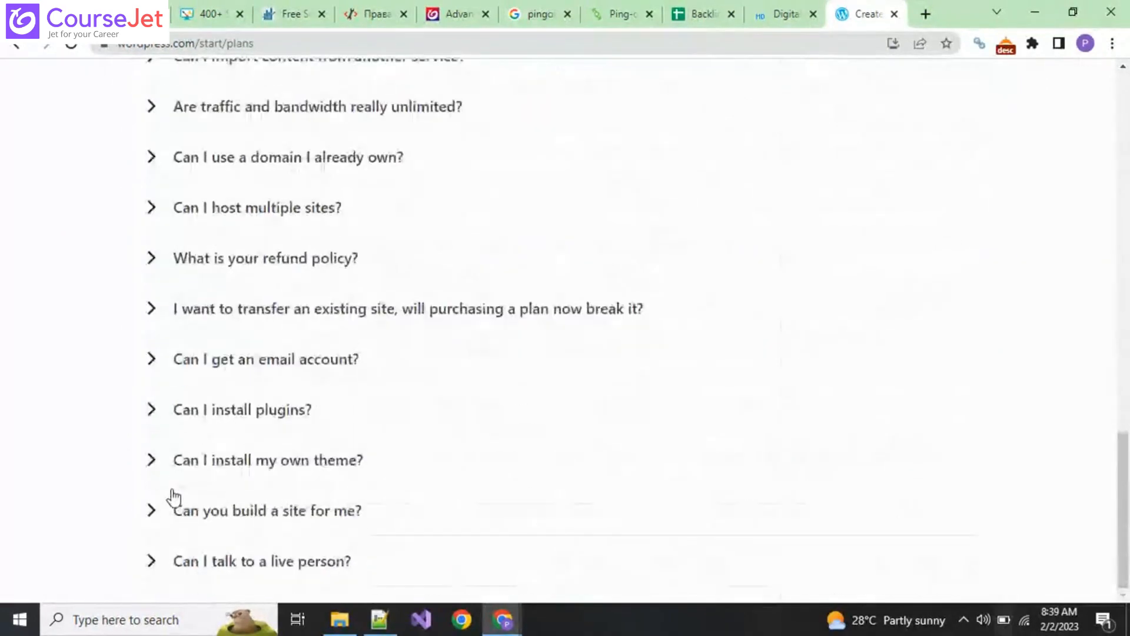
scroll(173, 498, up, 8)
scroll(173, 497, down, 7)
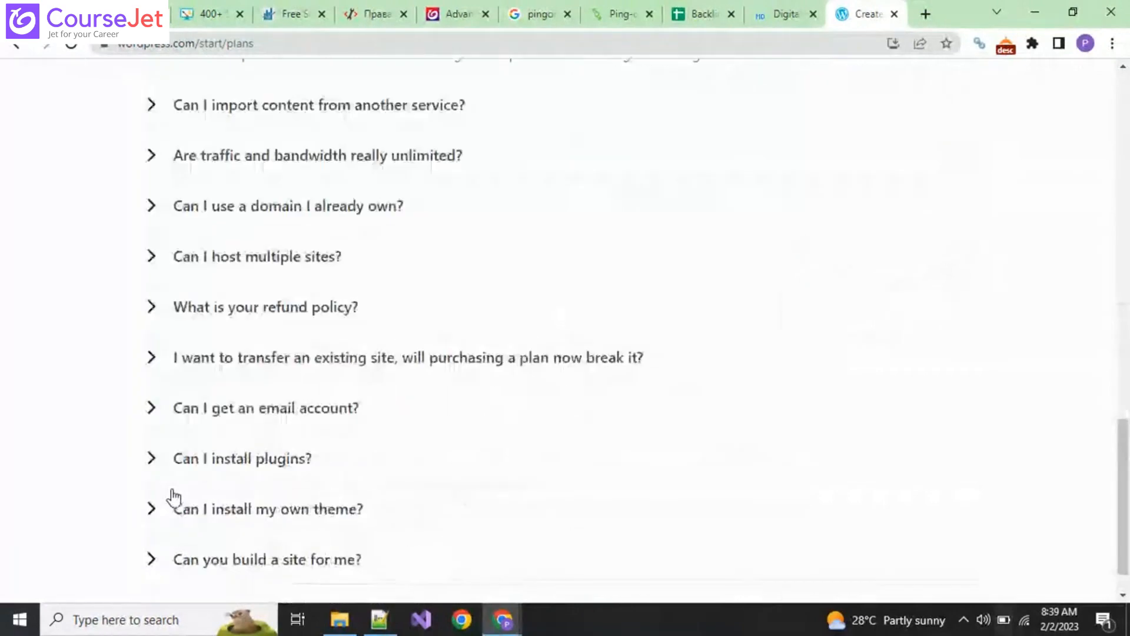
scroll(194, 512, up, 7)
scroll(196, 508, up, 7)
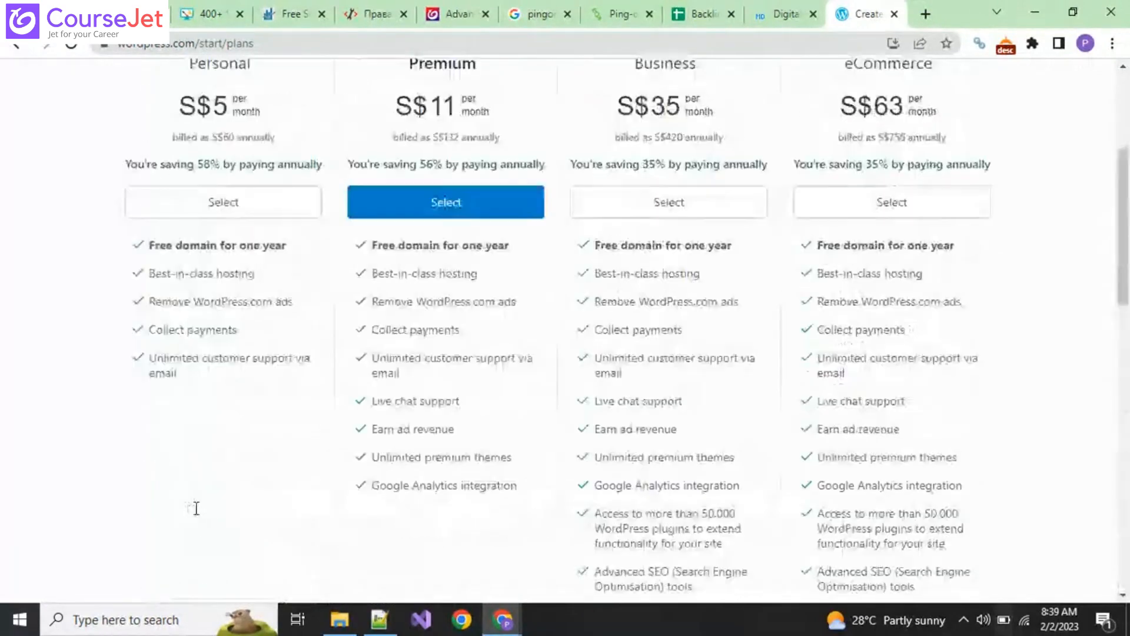
scroll(196, 508, up, 4)
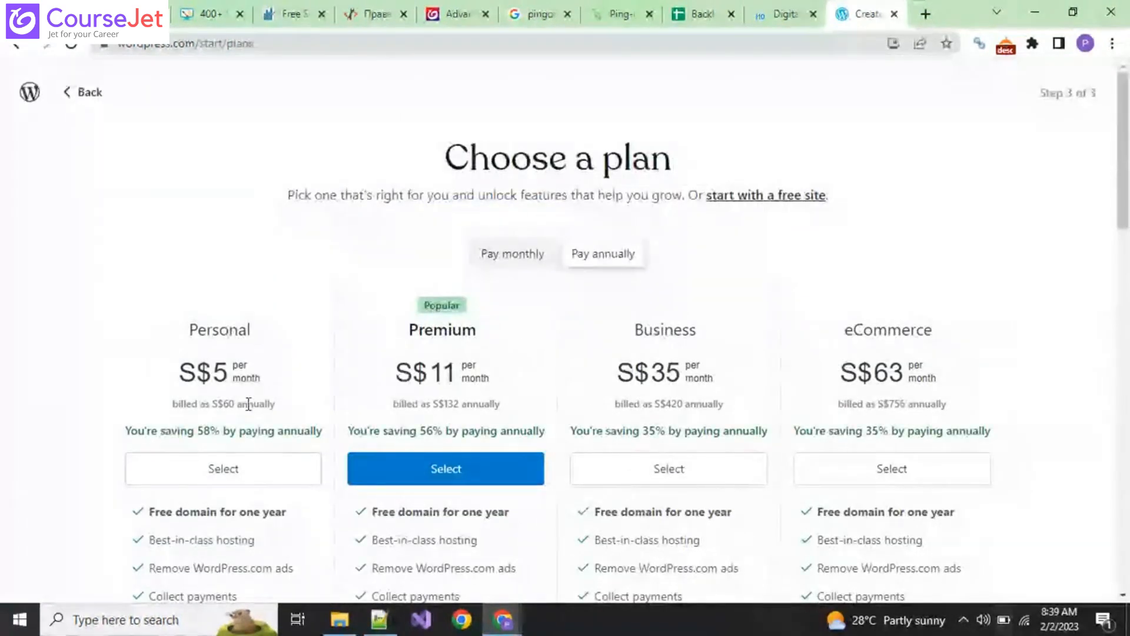
Start with a free site instead of a paid plan and continue with Write & Publish as the only website goal.
click(761, 203)
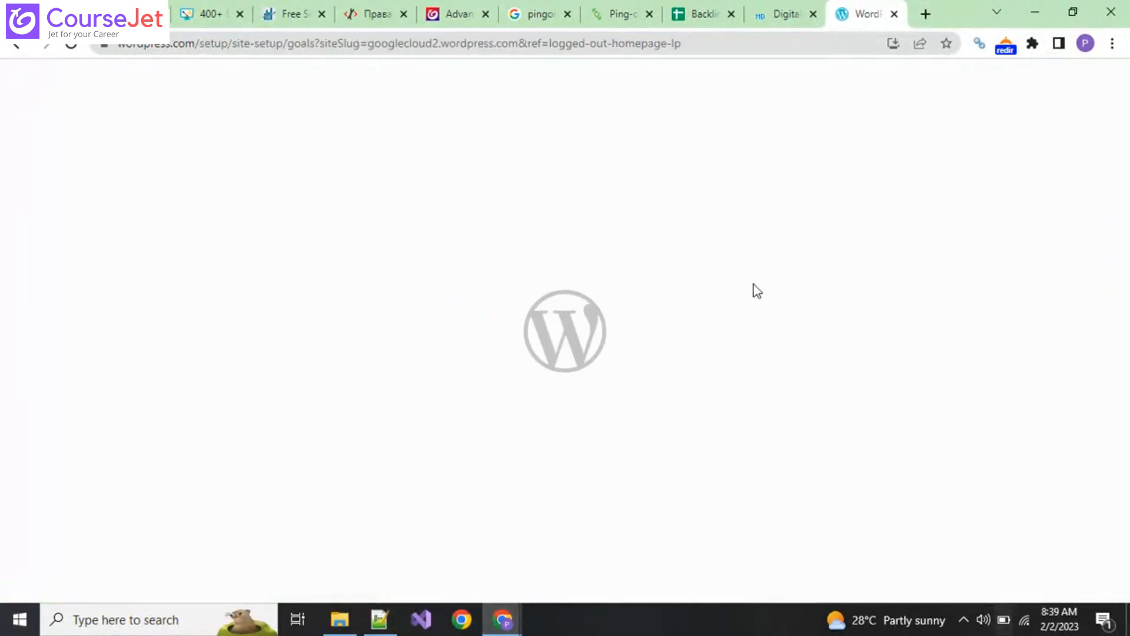
scroll(171, 492, down, 1)
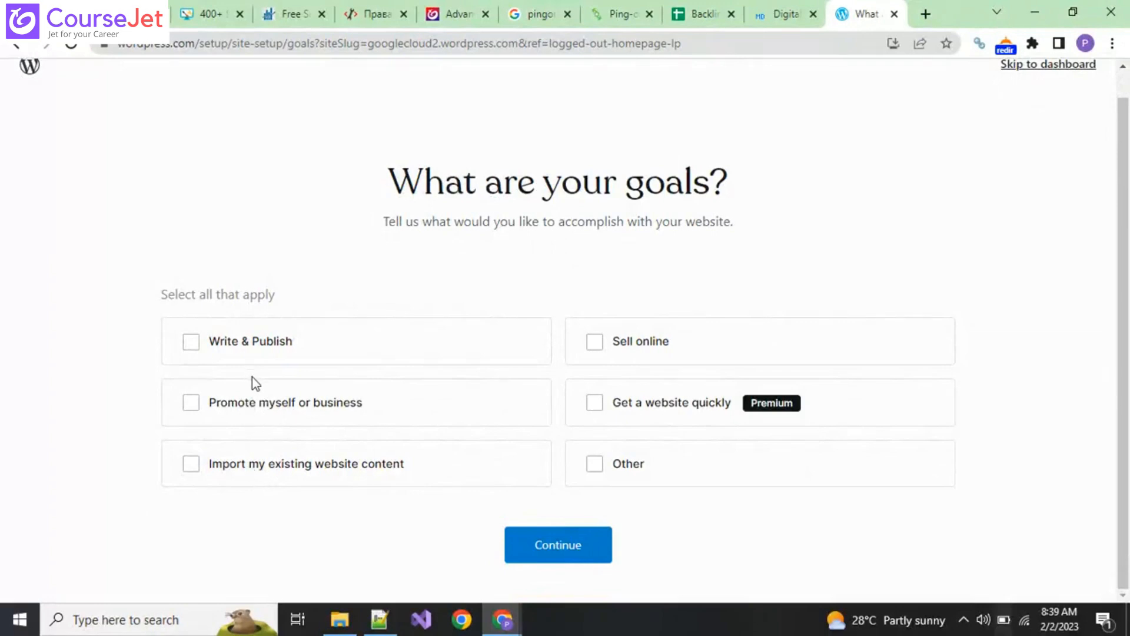
click(191, 348)
click(190, 404)
click(190, 464)
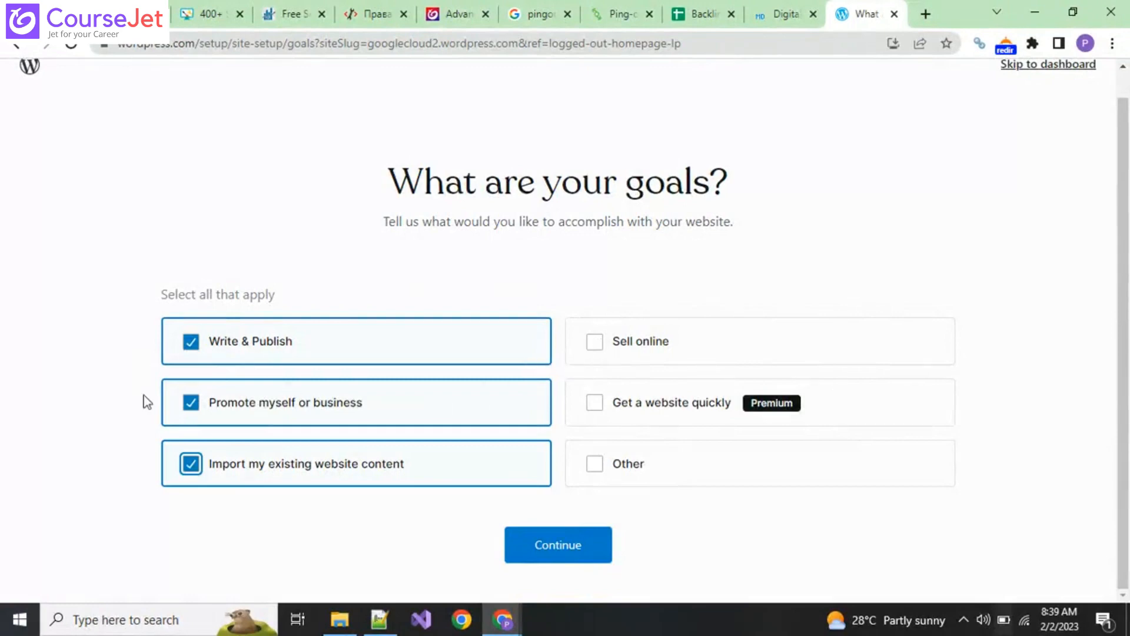
click(190, 407)
click(190, 465)
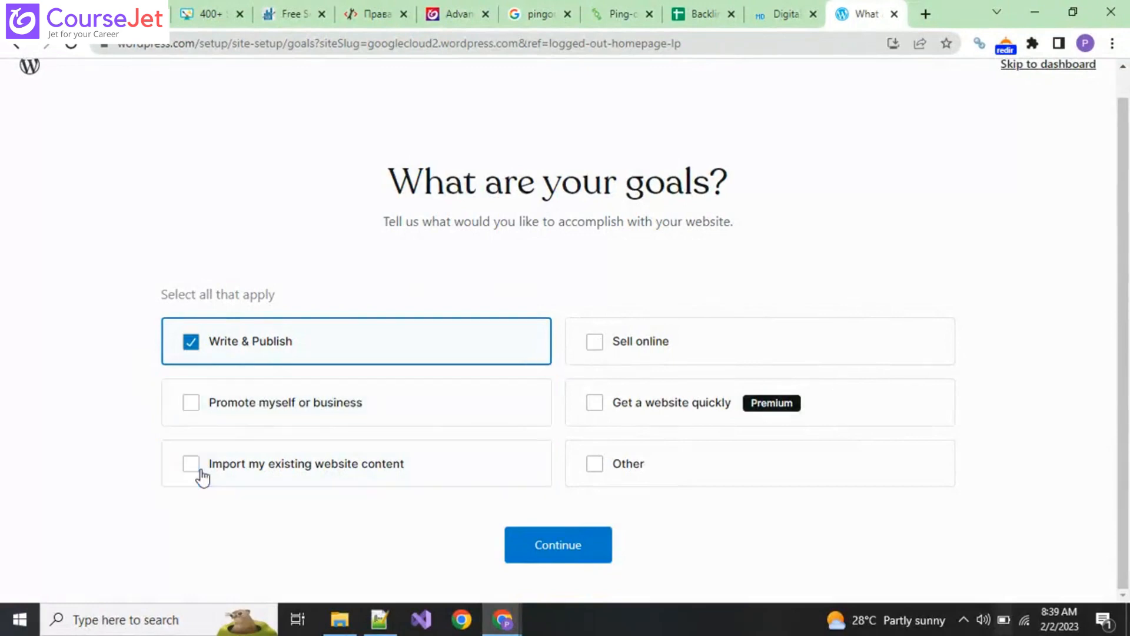
click(543, 559)
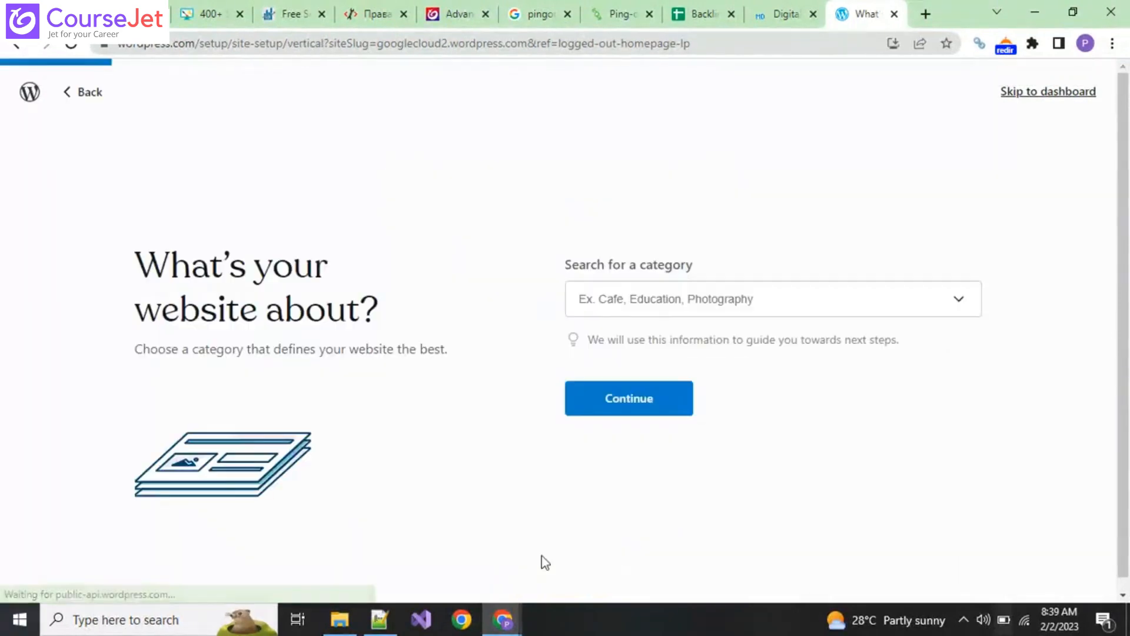
Choose Education as the category that describes the website.
click(775, 305)
scroll(698, 391, down, 2)
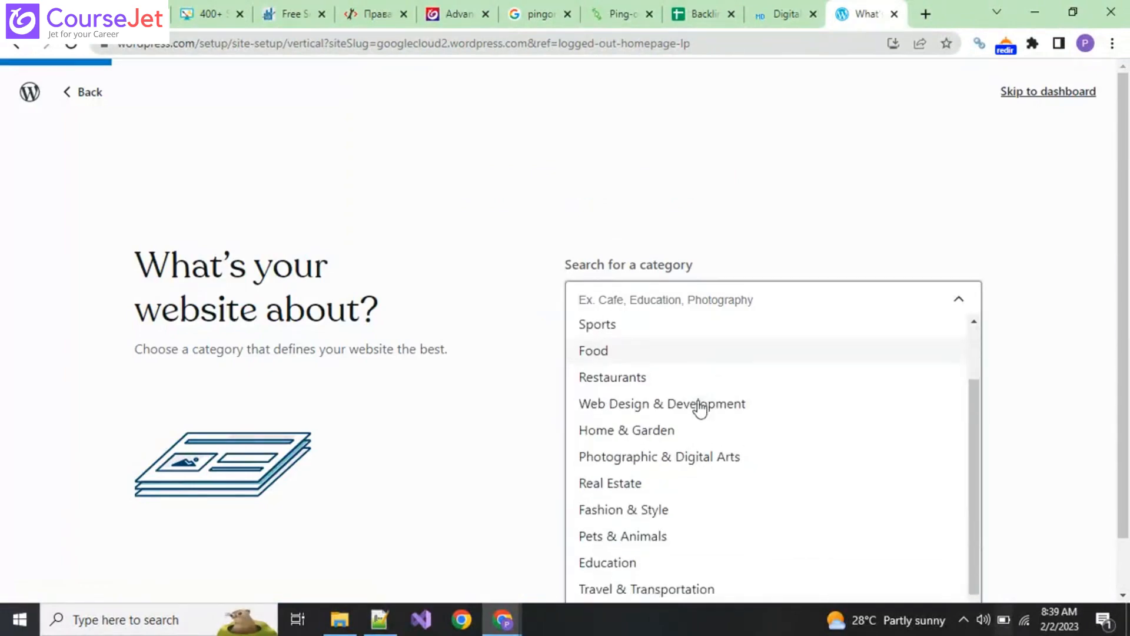
scroll(699, 418, down, 2)
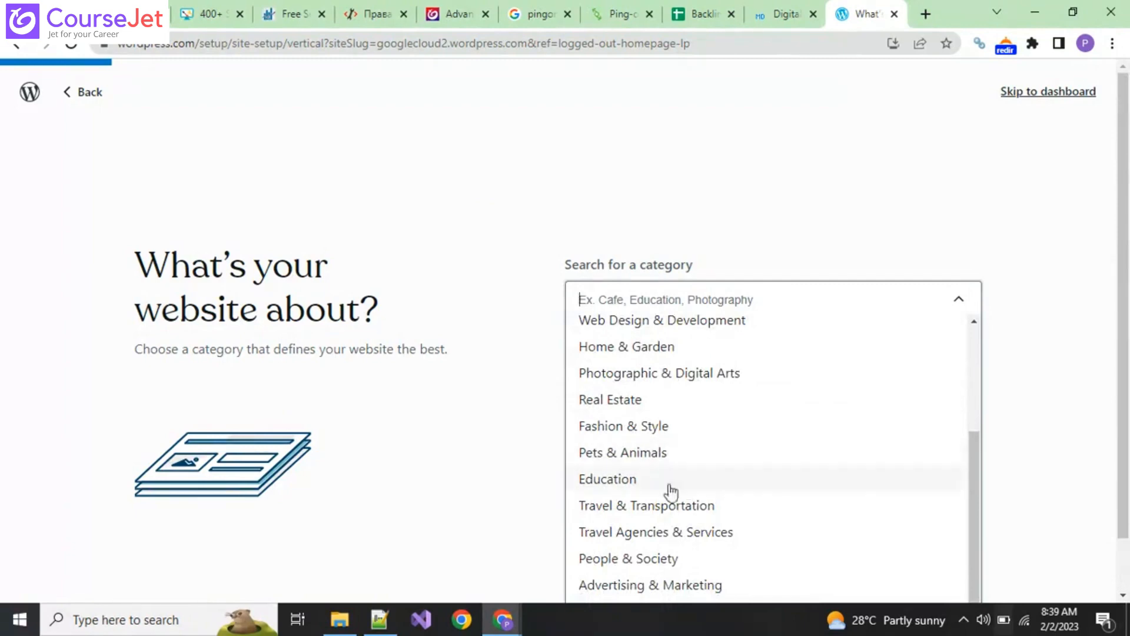
click(625, 481)
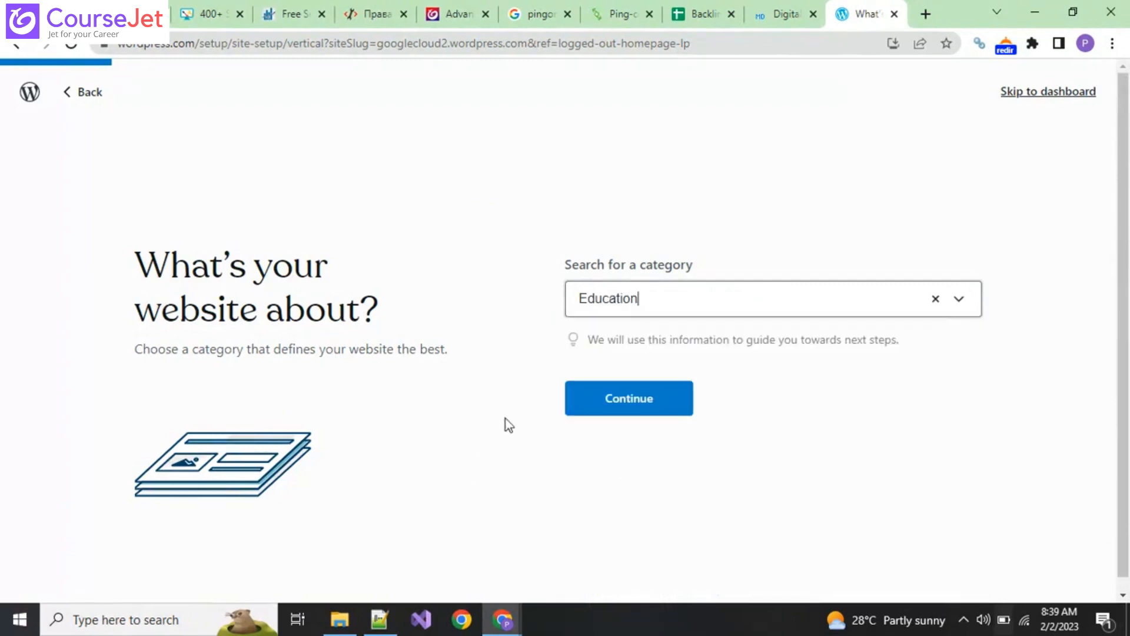
Accept the Education category and set the blog name to Google Cloud Blog.
click(597, 411)
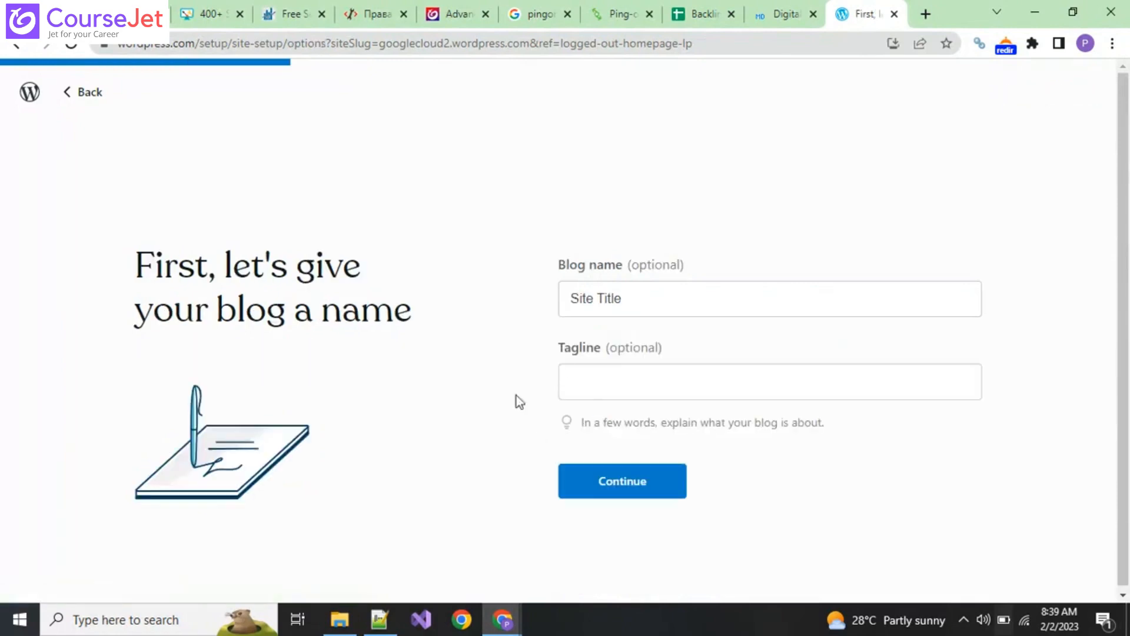
click(650, 302)
triple_click(649, 302)
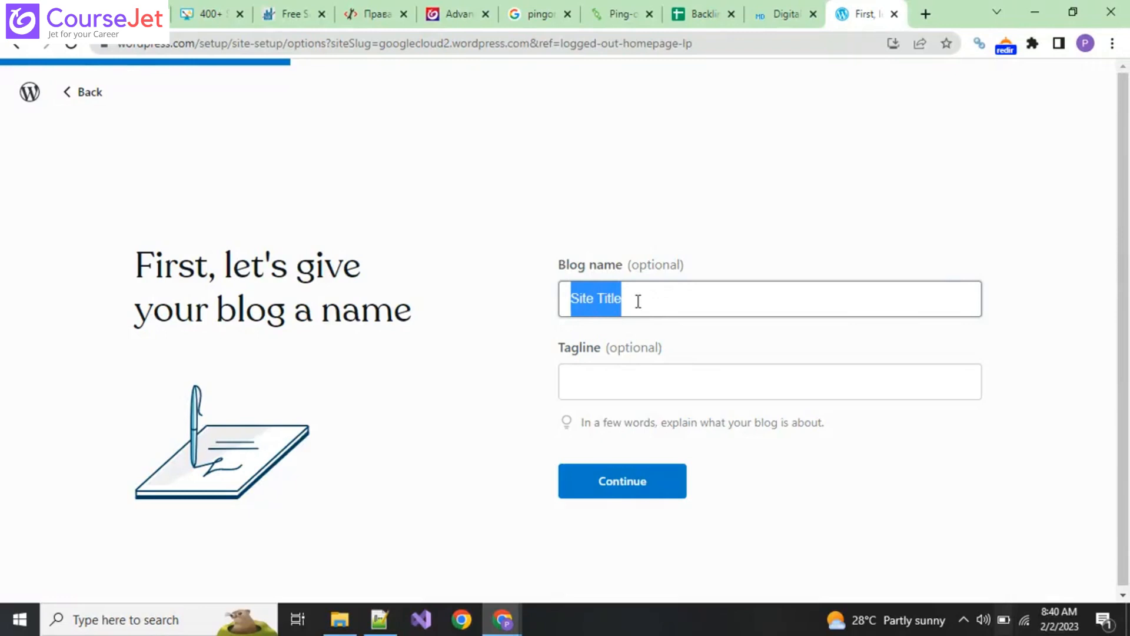
key(BackSpace)
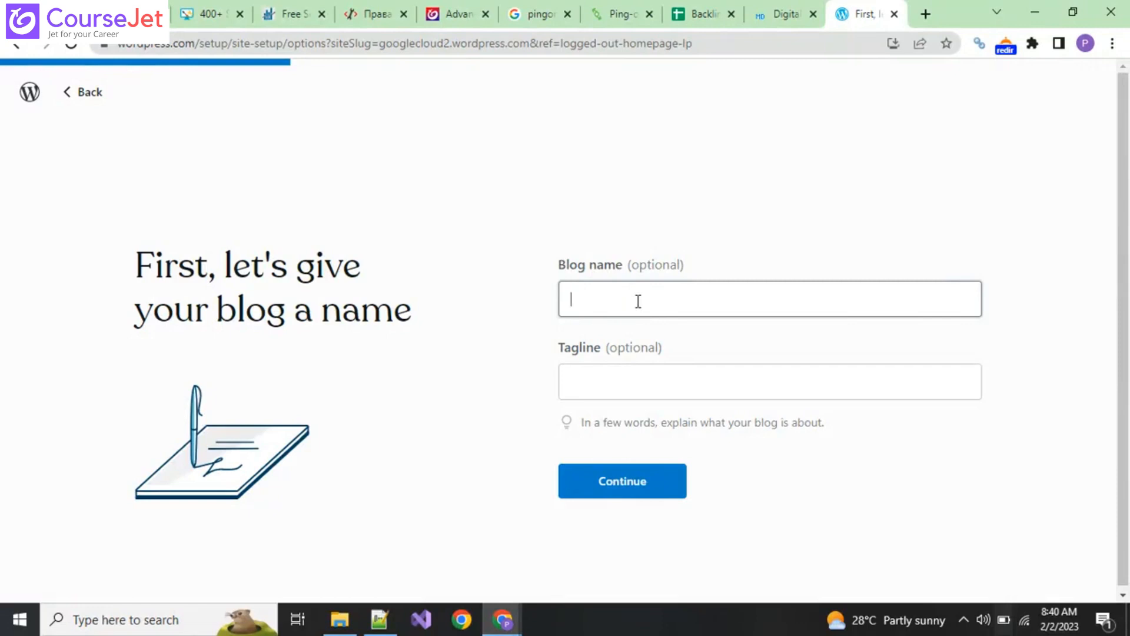
text(Google Cloud)
click(626, 399)
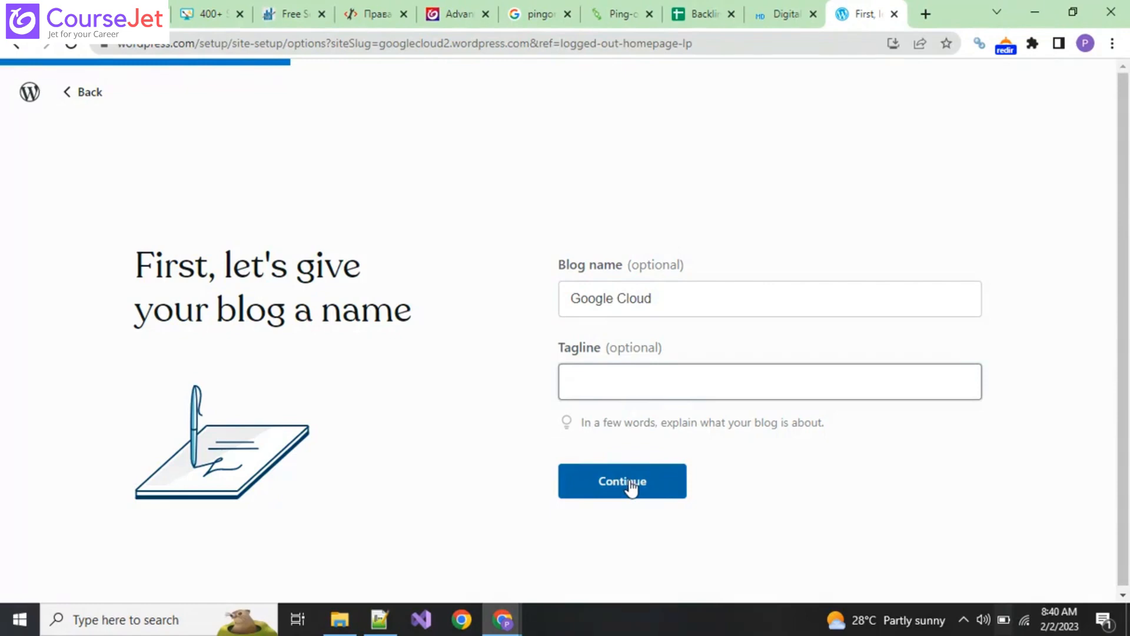
click(697, 293)
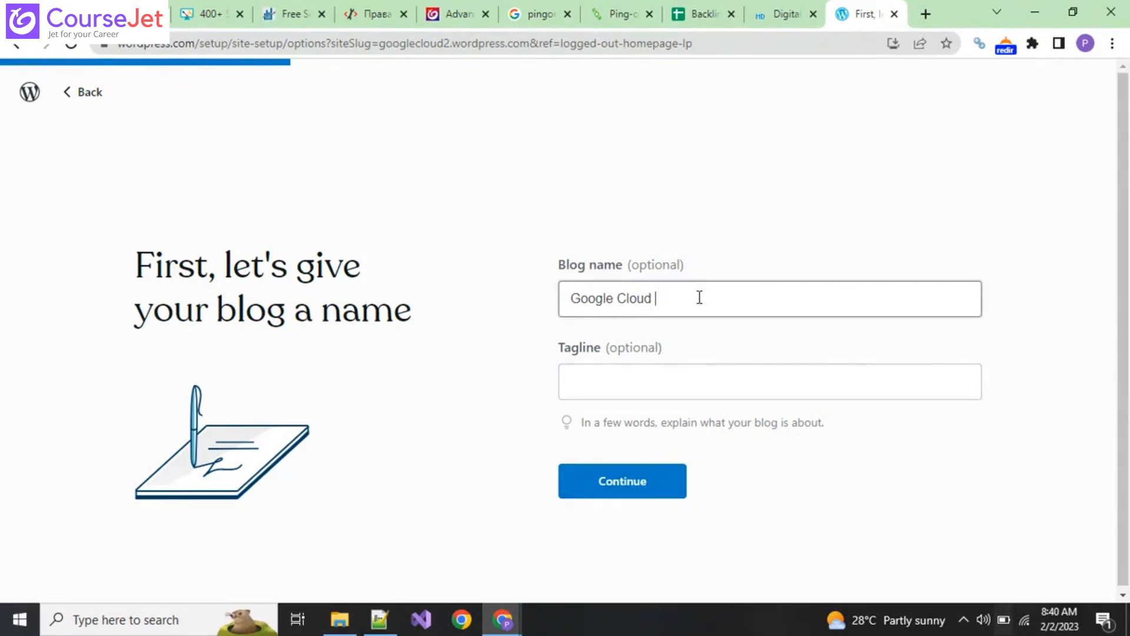
text(Blog)
Set the blog's tagline to Cloud related blogs and continue the site setup.
click(679, 377)
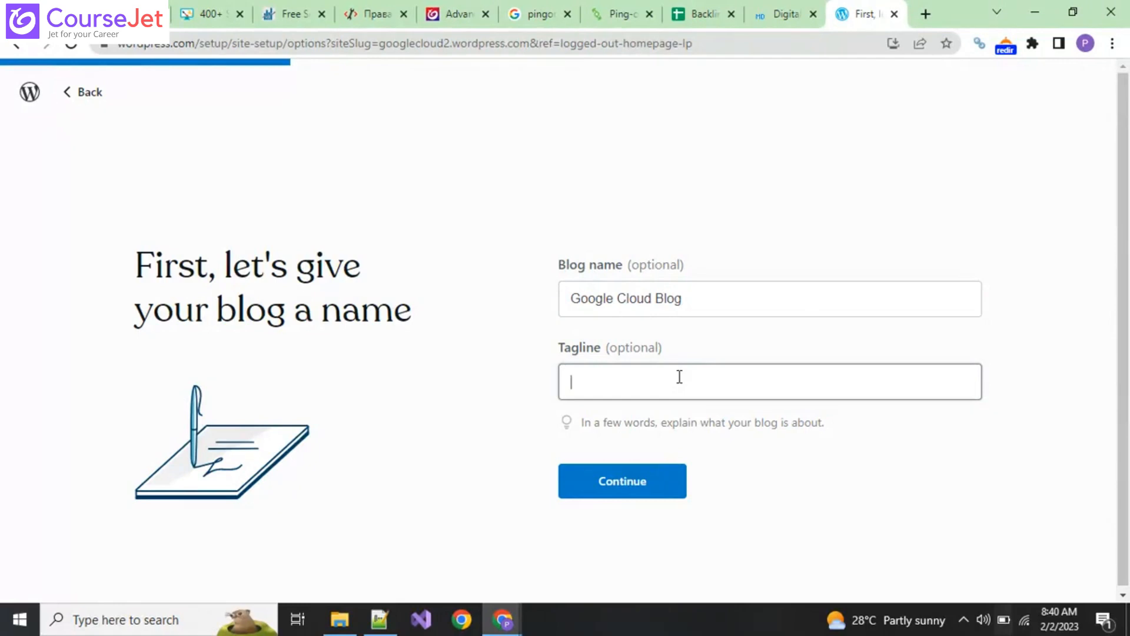
text(CLoud)
key(BackSpace)
key(BackSpace)
key(BackSpace)
key(BackSpace)
text(loud)
text(related blogs)
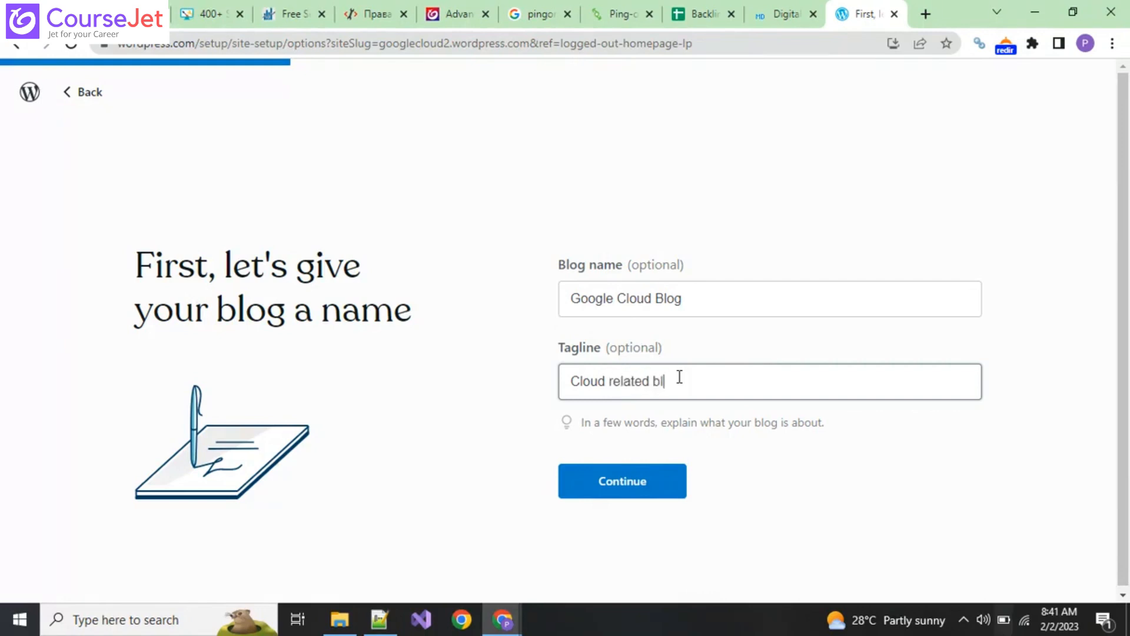
click(615, 484)
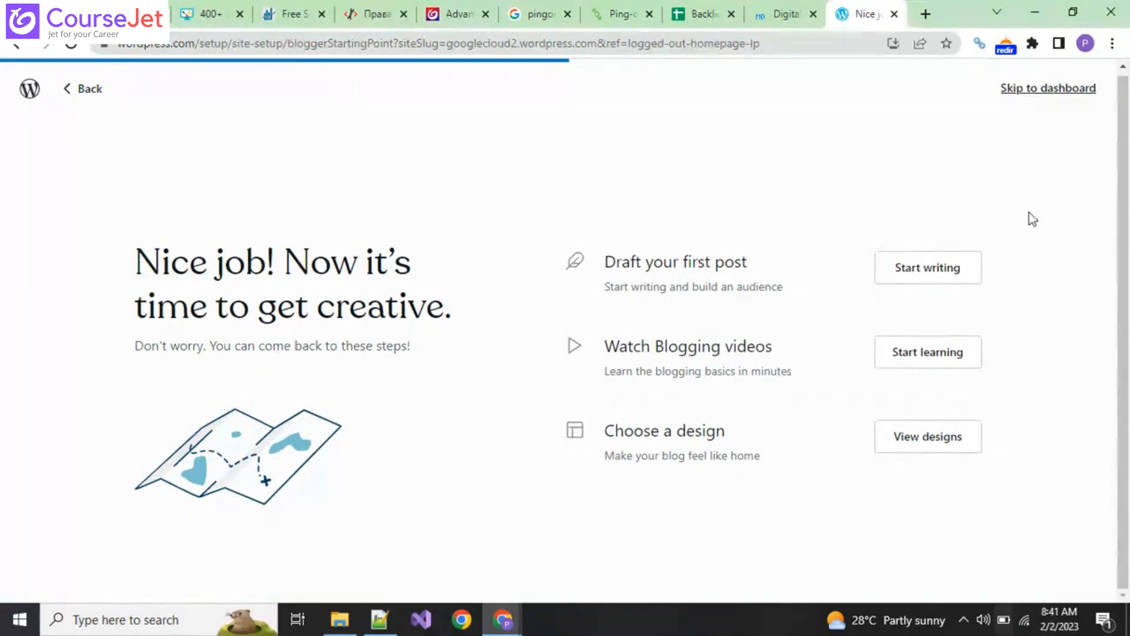
Choose the free Twenty Twenty-Three blog design for the site and start writing the first post.
click(928, 436)
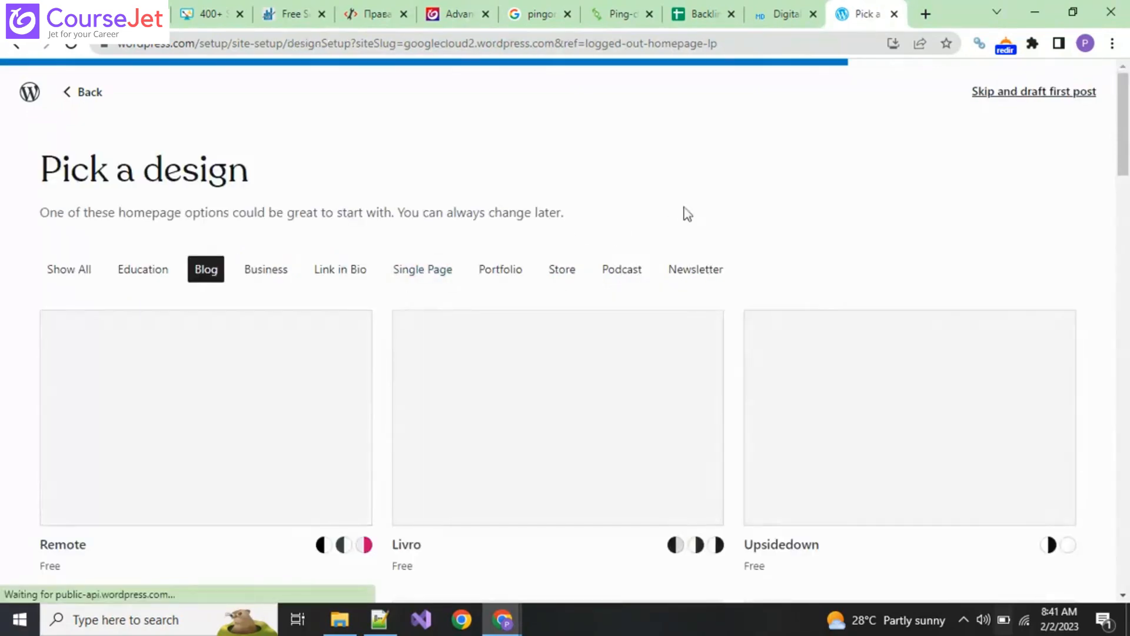
scroll(768, 186, down, 1)
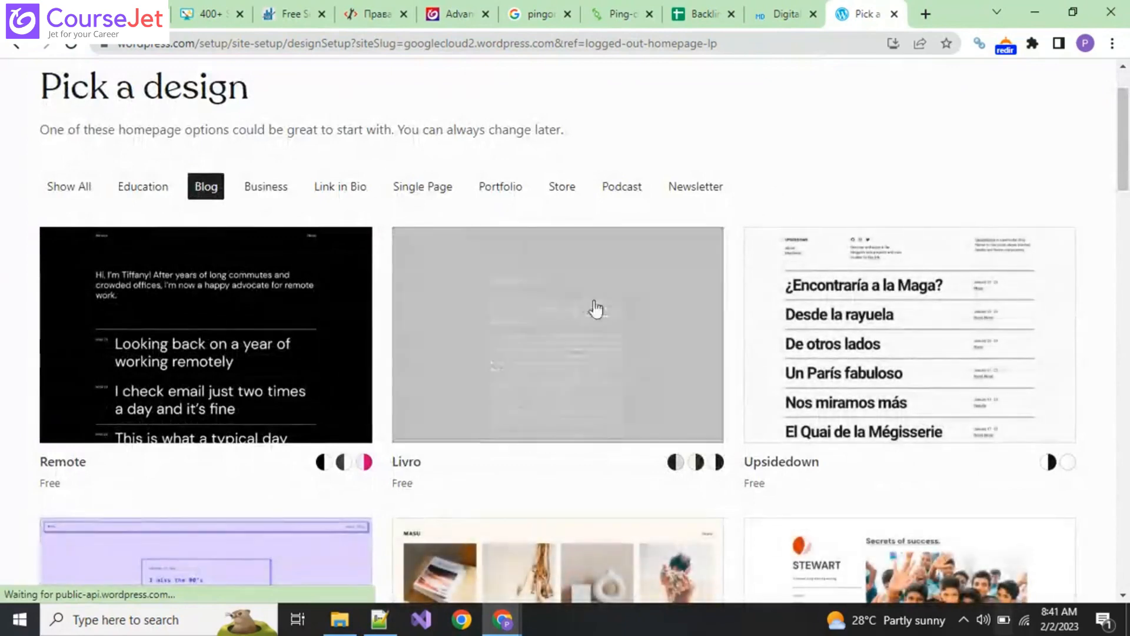
scroll(373, 515, down, 4)
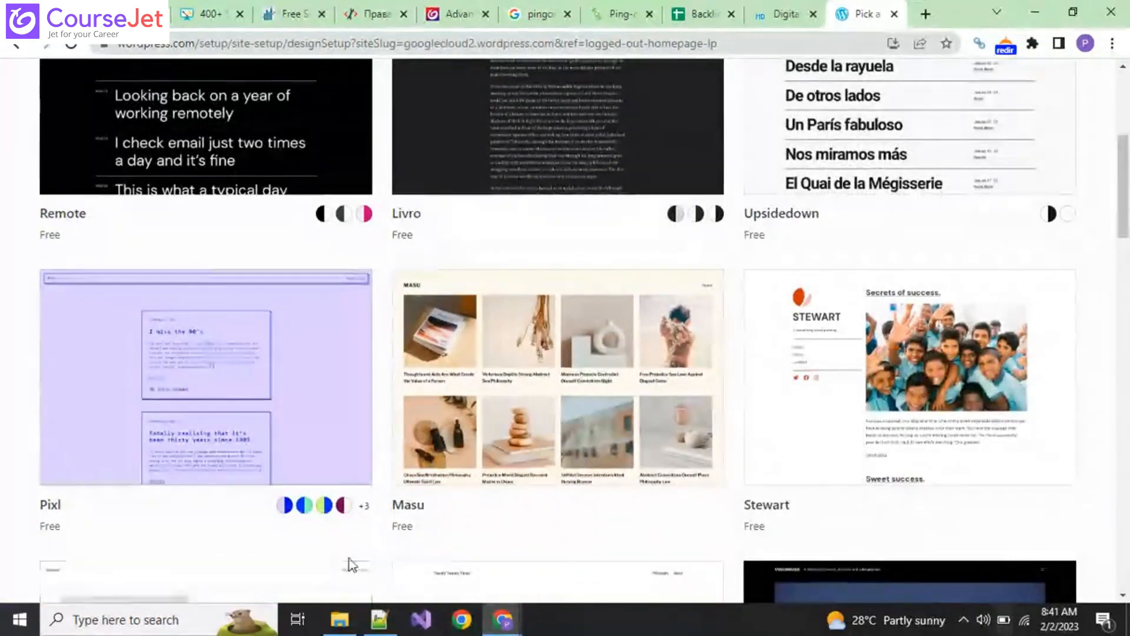
scroll(350, 558, up, 3)
scroll(352, 562, down, 8)
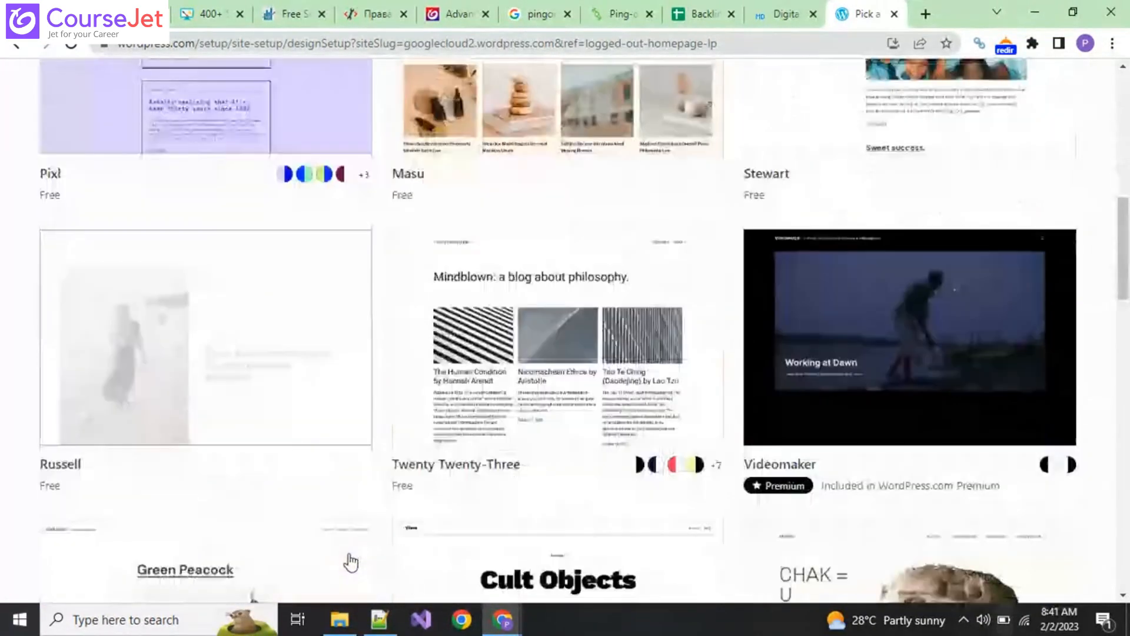
click(578, 363)
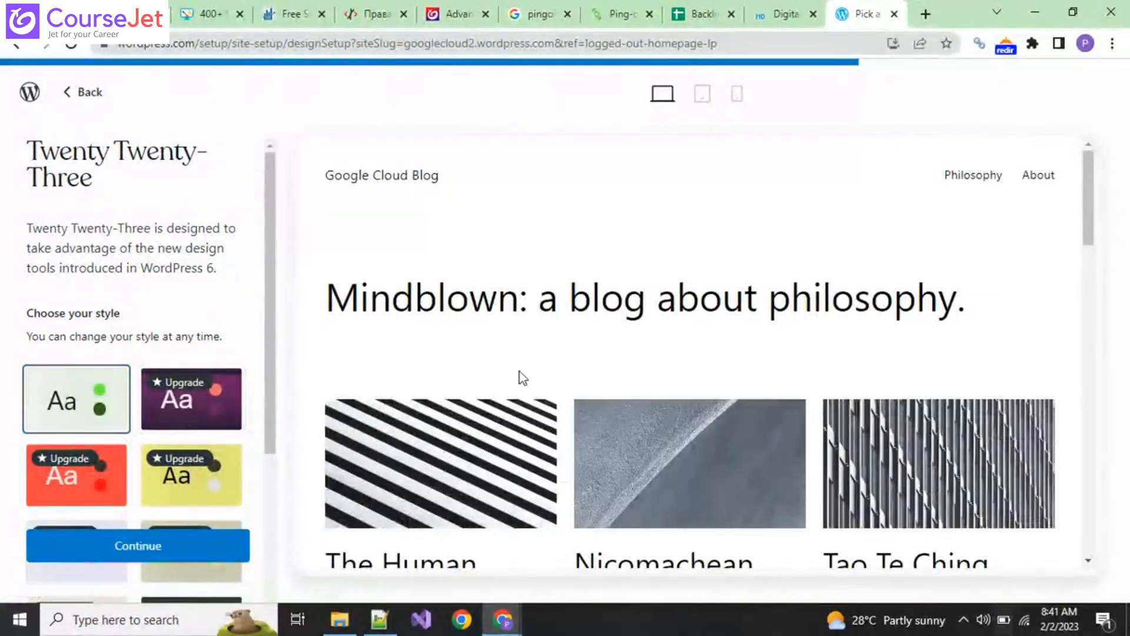
scroll(521, 376, down, 3)
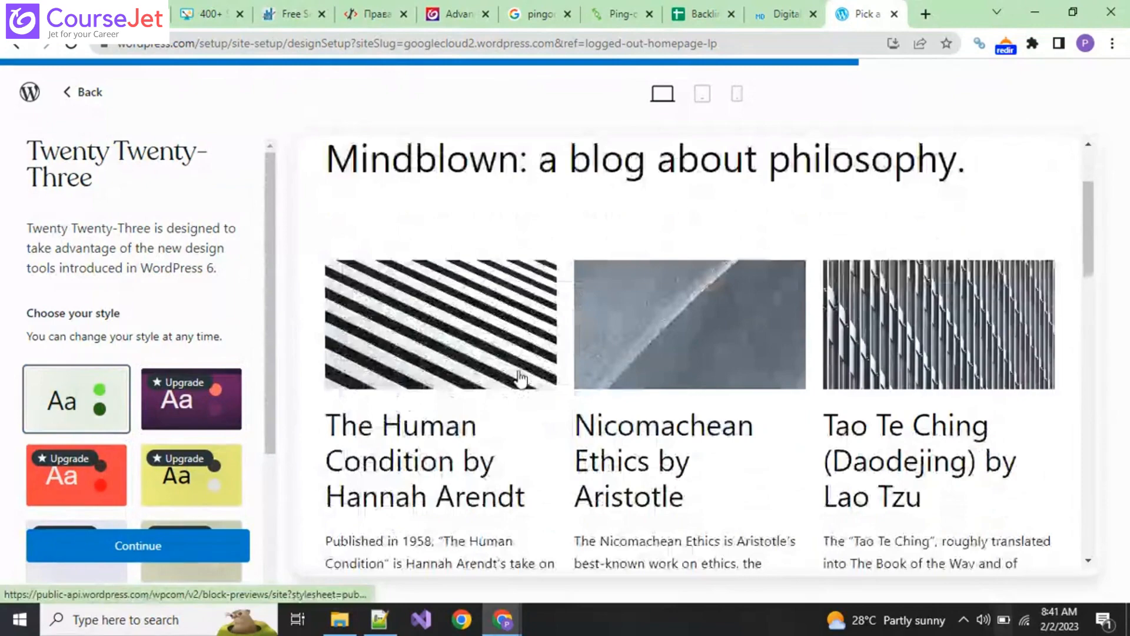
scroll(506, 378, down, 5)
scroll(496, 379, up, 3)
scroll(496, 380, up, 3)
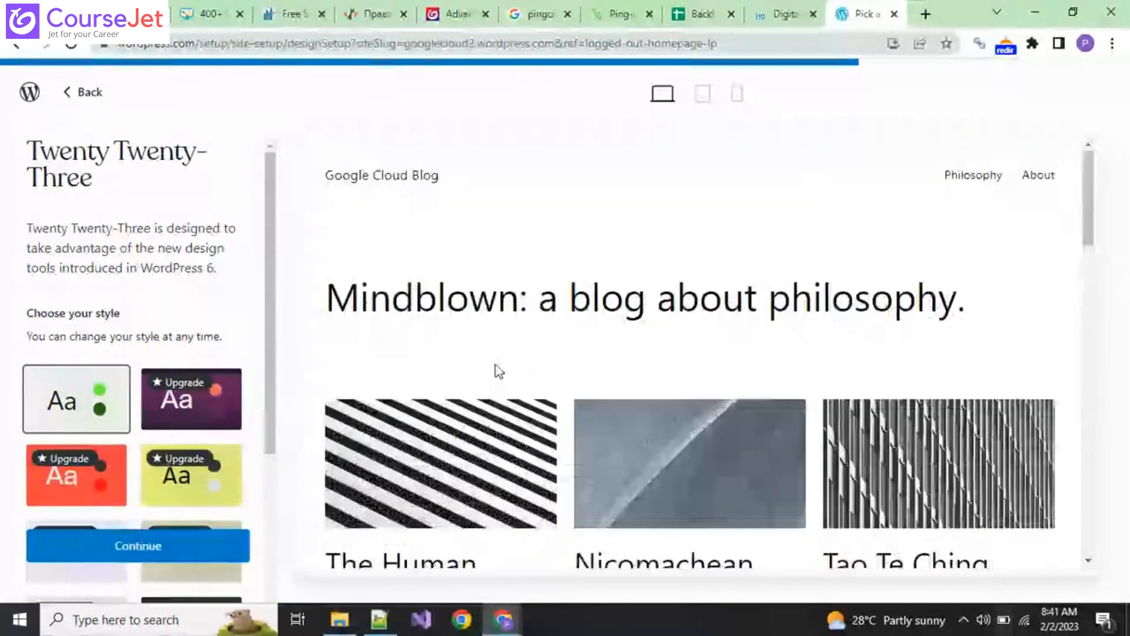
click(112, 553)
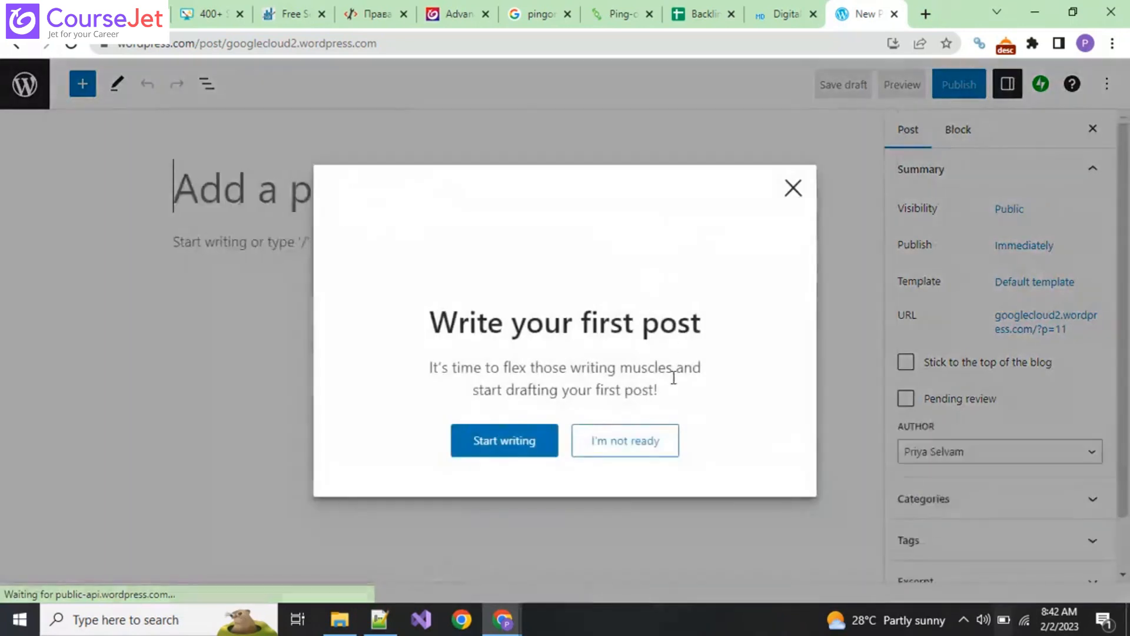
click(553, 440)
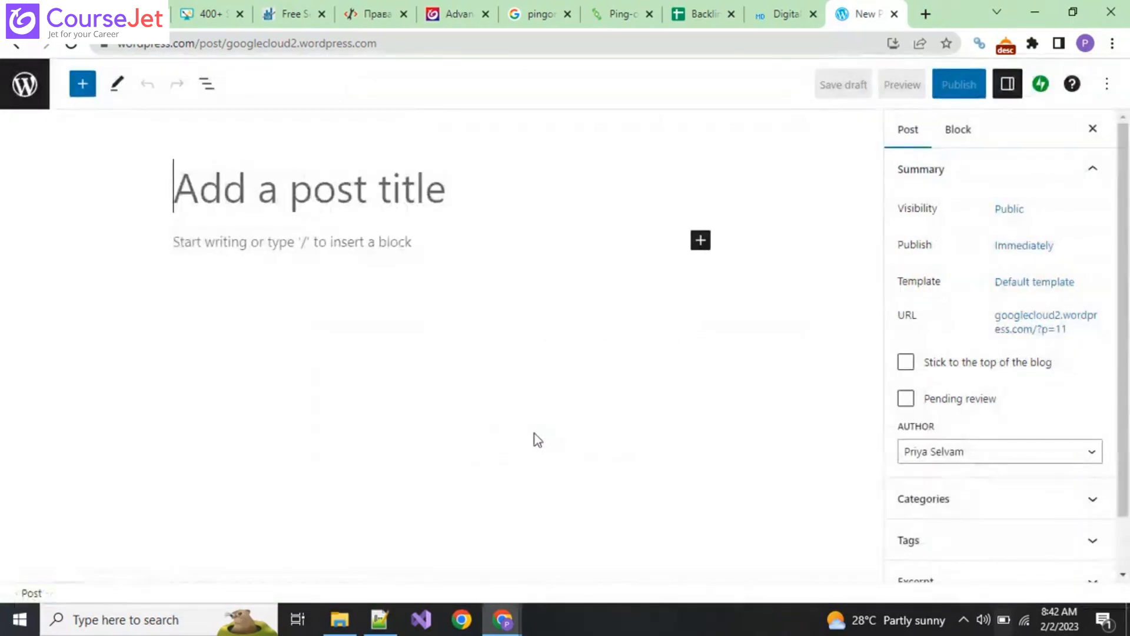
Open Google Docs in a new browser tab and return to the WordPress post editor.
click(926, 14)
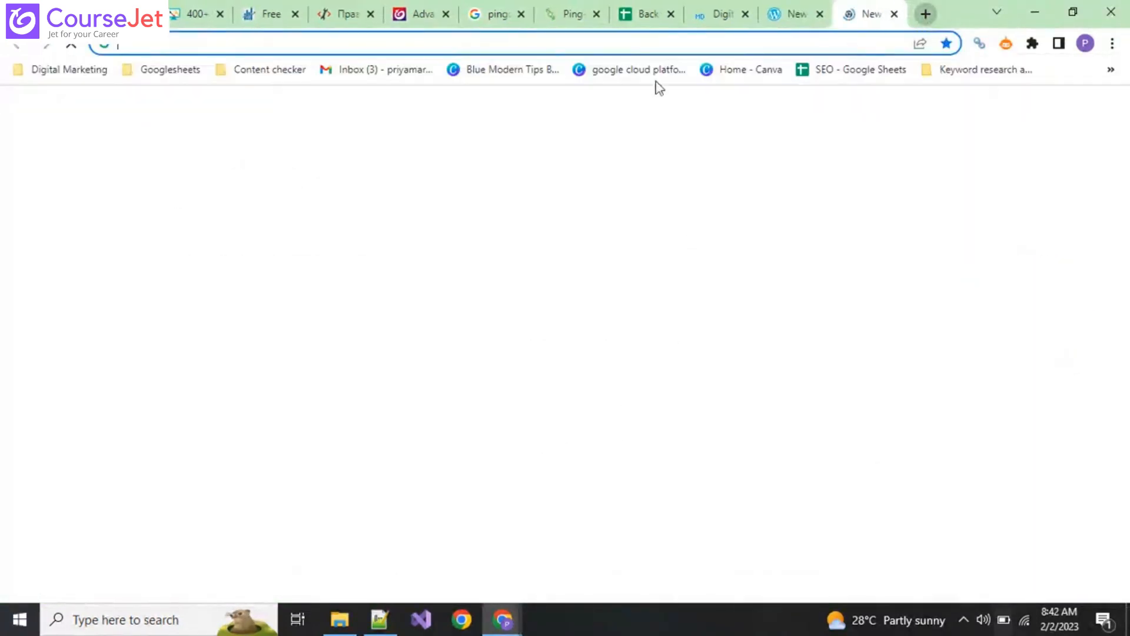
click(285, 72)
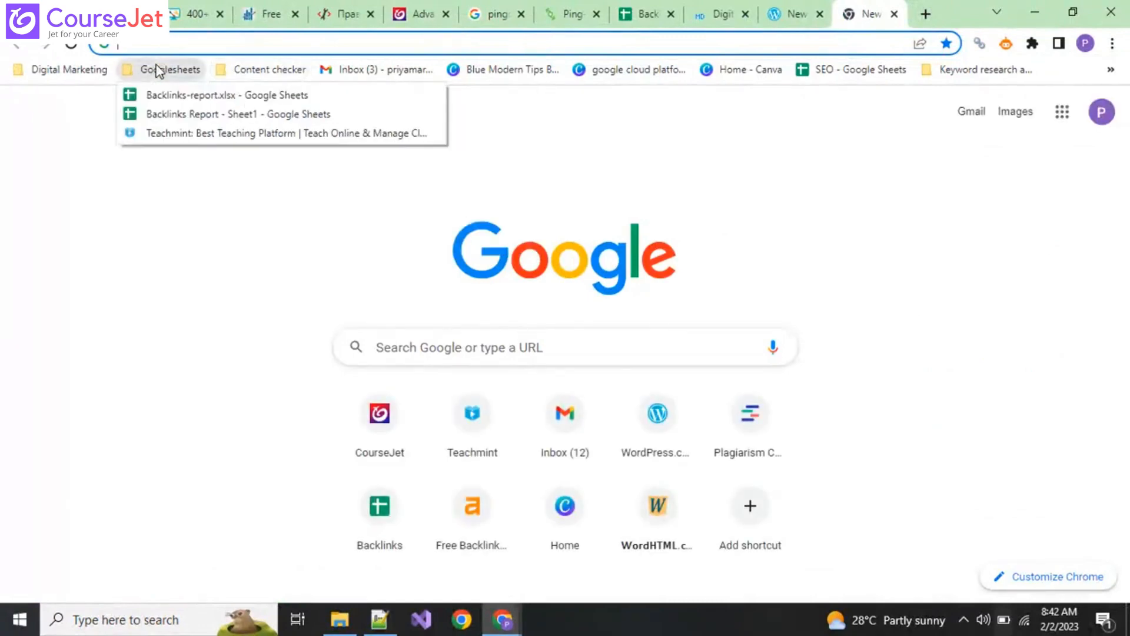
click(1062, 112)
scroll(1066, 323, down, 4)
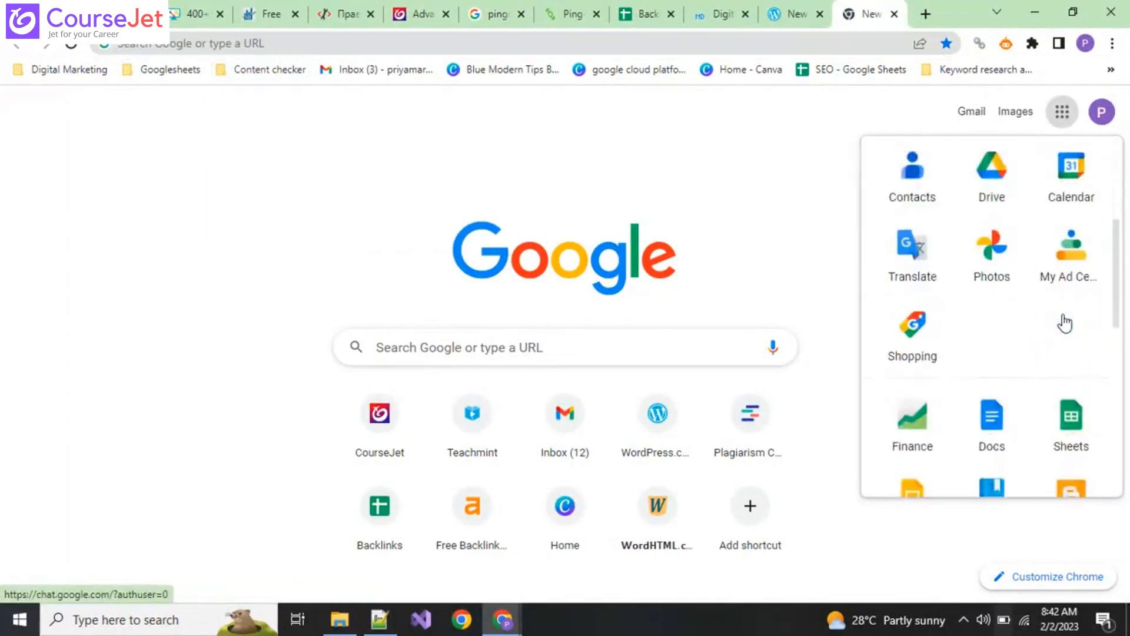
click(991, 428)
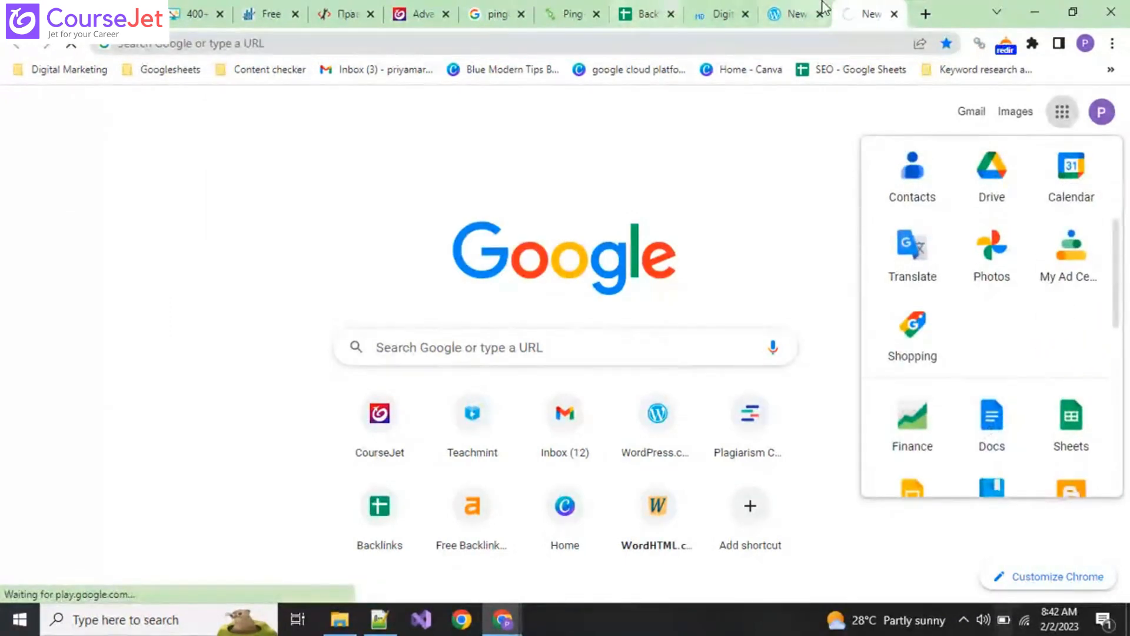
click(824, 8)
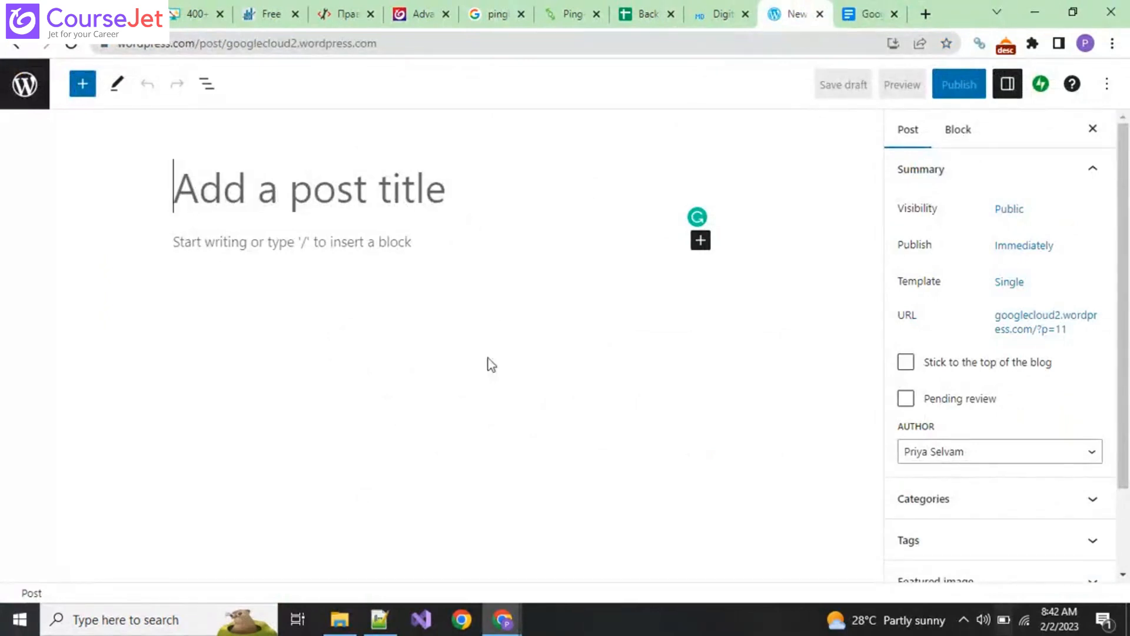
Leave the draft post without saving and go to the site's next-steps checklist.
click(27, 84)
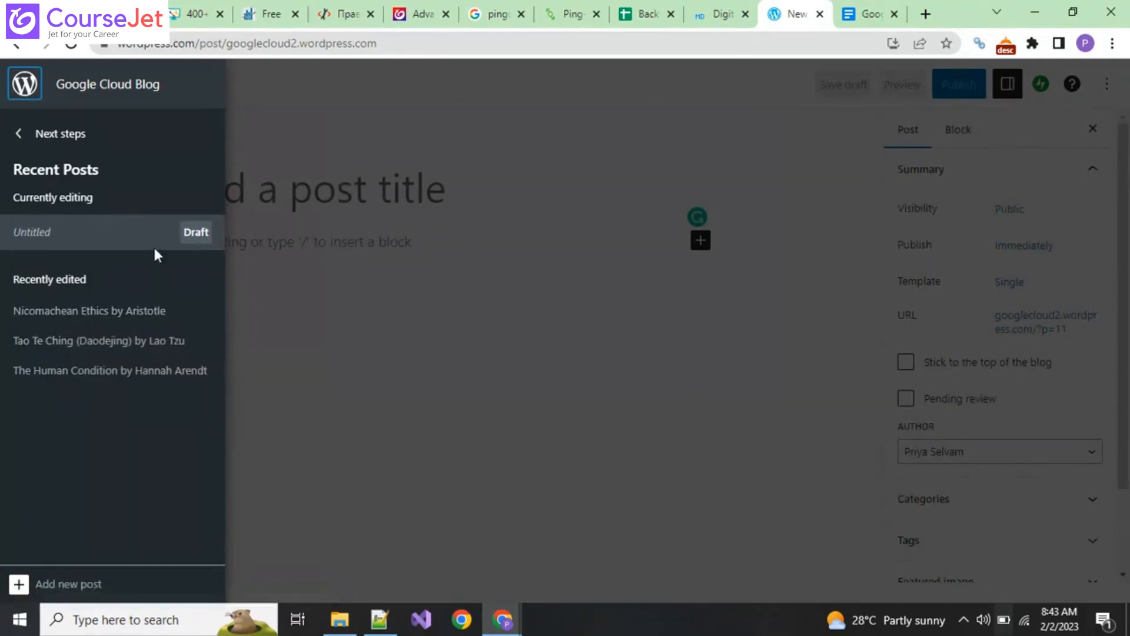
click(126, 236)
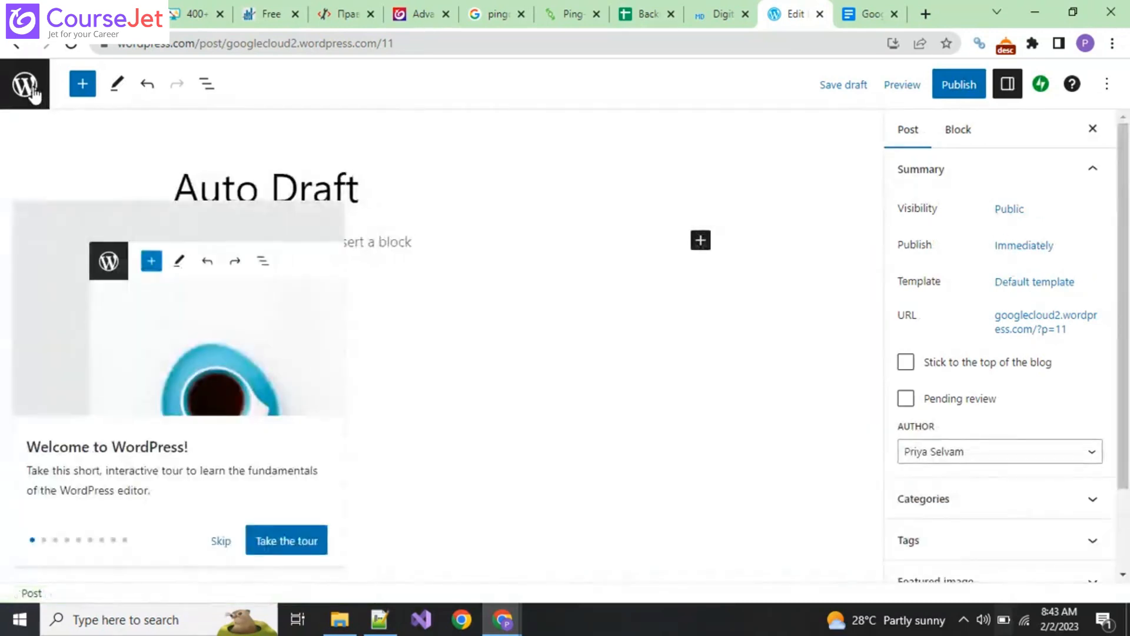
click(25, 97)
click(21, 134)
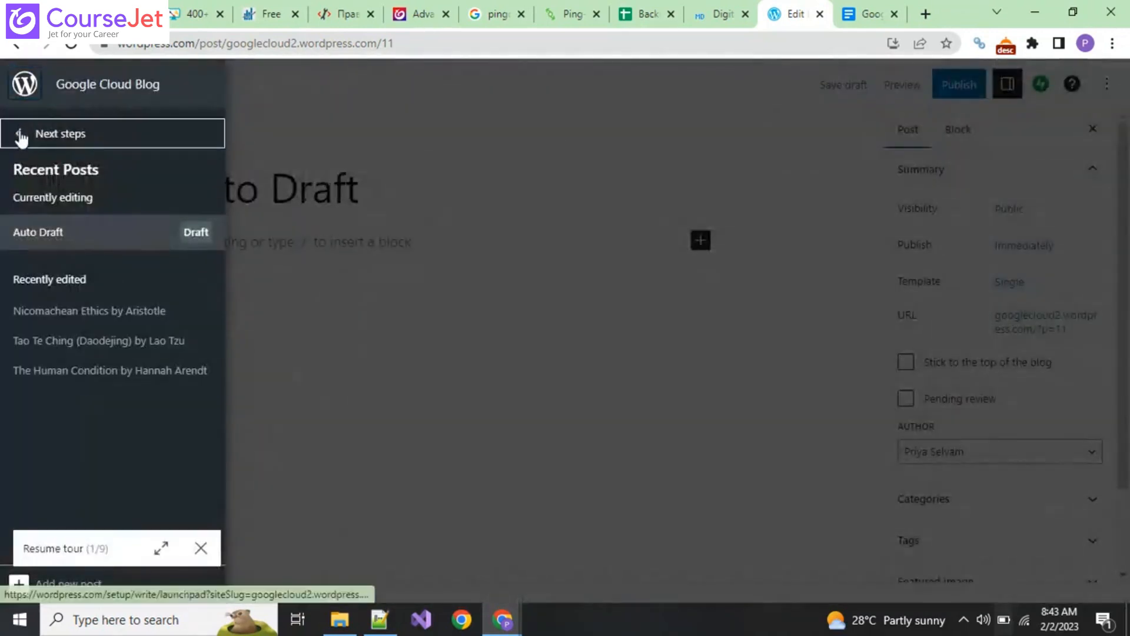
click(637, 154)
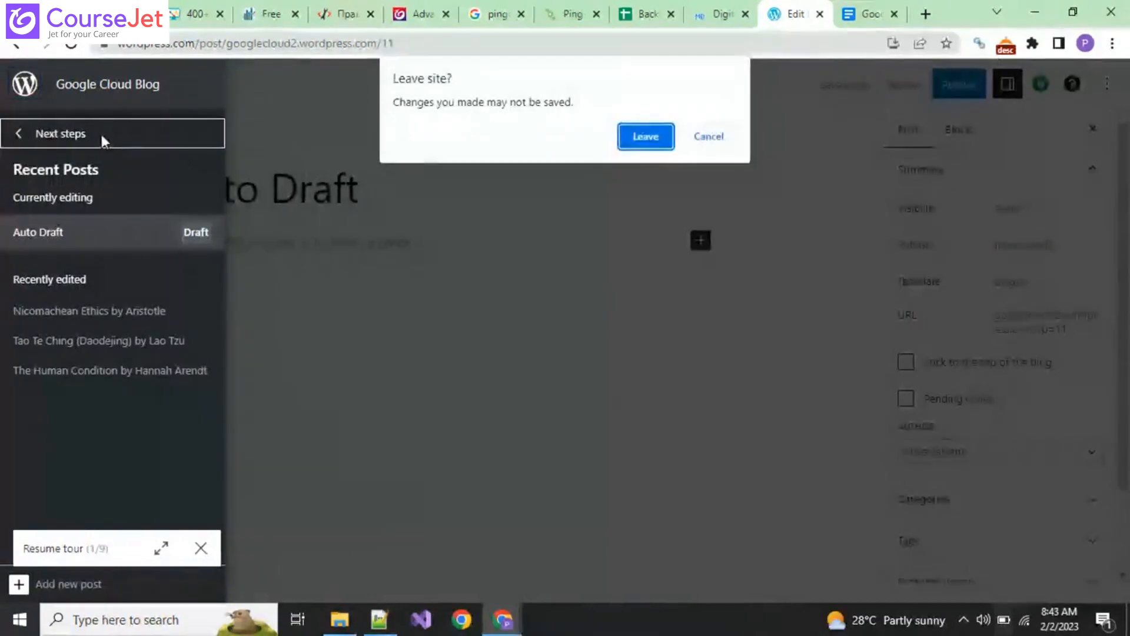
click(645, 137)
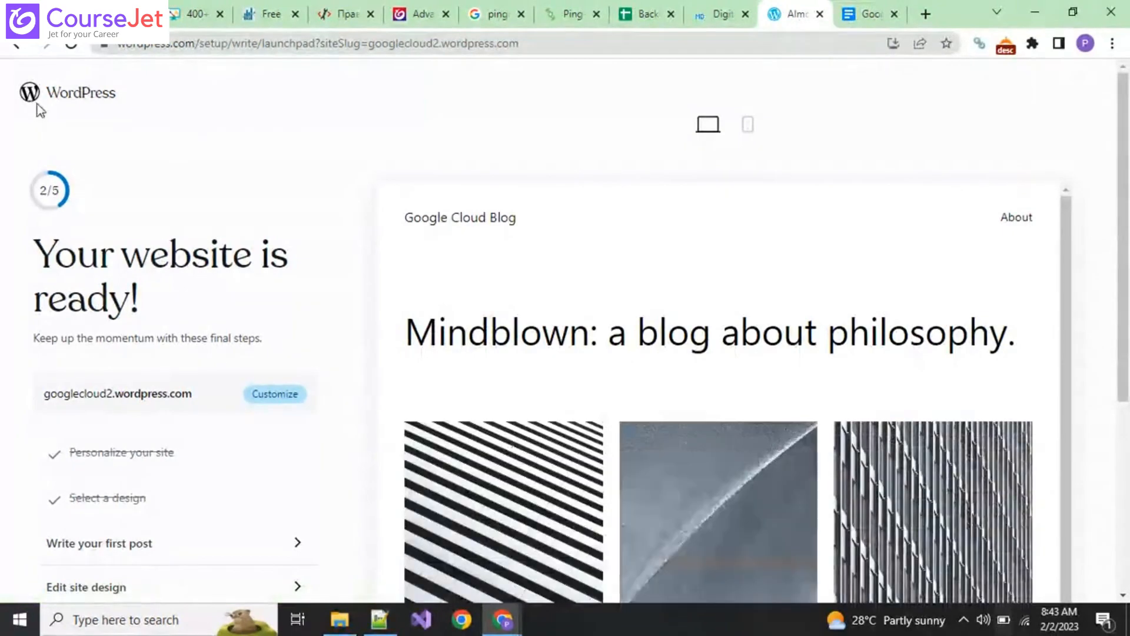
Review the remaining setup tasks and launch the googlecloud2.wordpress.com site.
scroll(264, 326, down, 5)
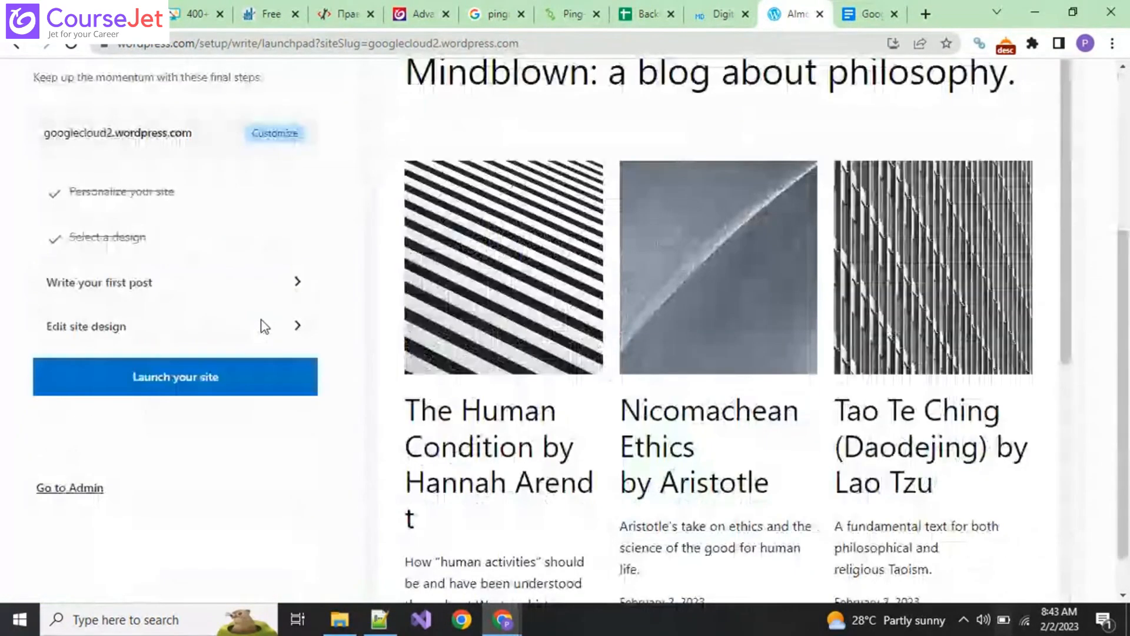
scroll(147, 532, up, 5)
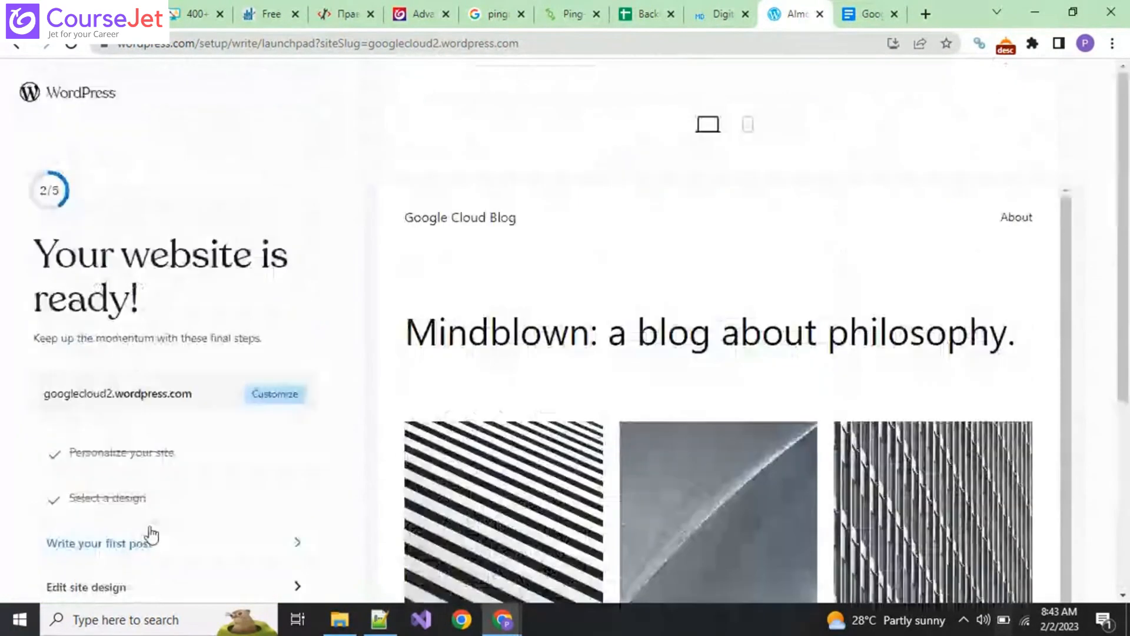
scroll(176, 492, down, 4)
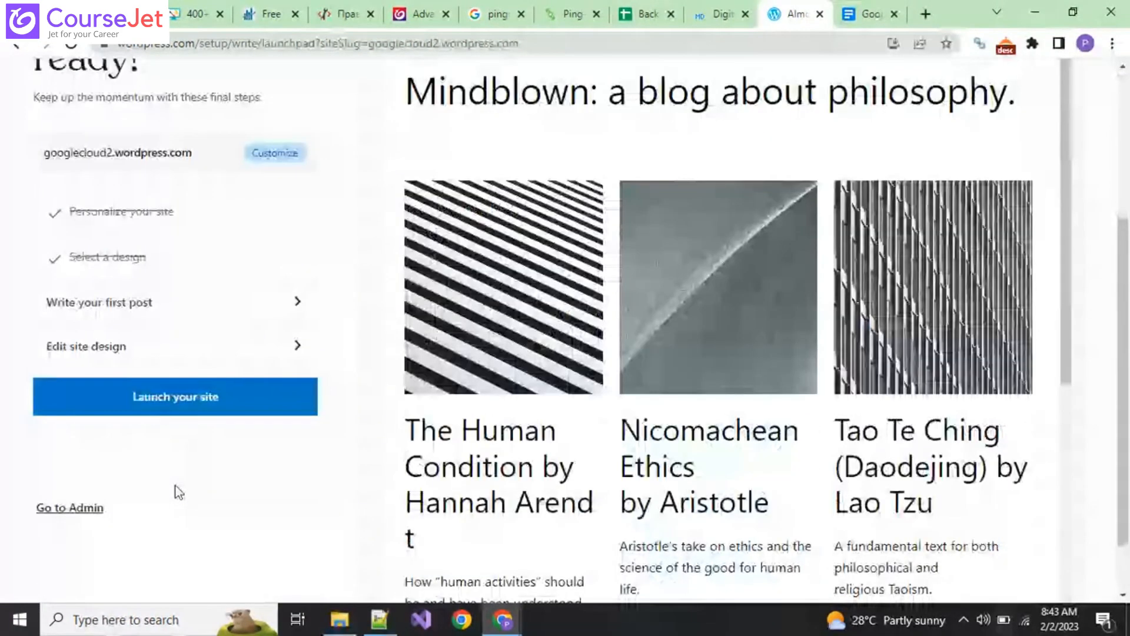
click(168, 405)
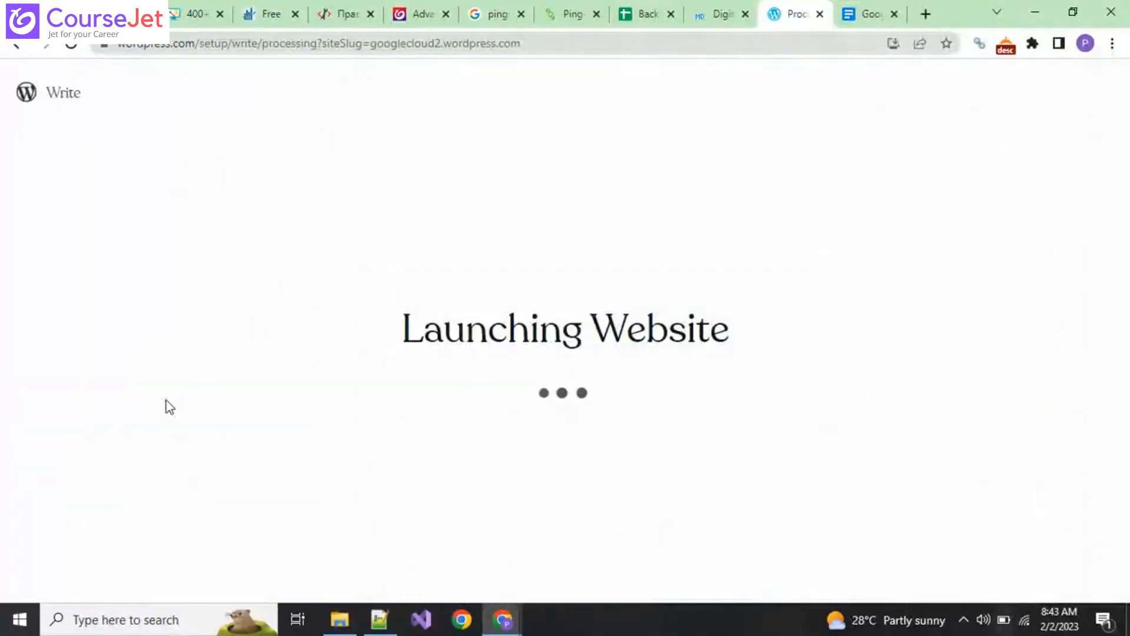
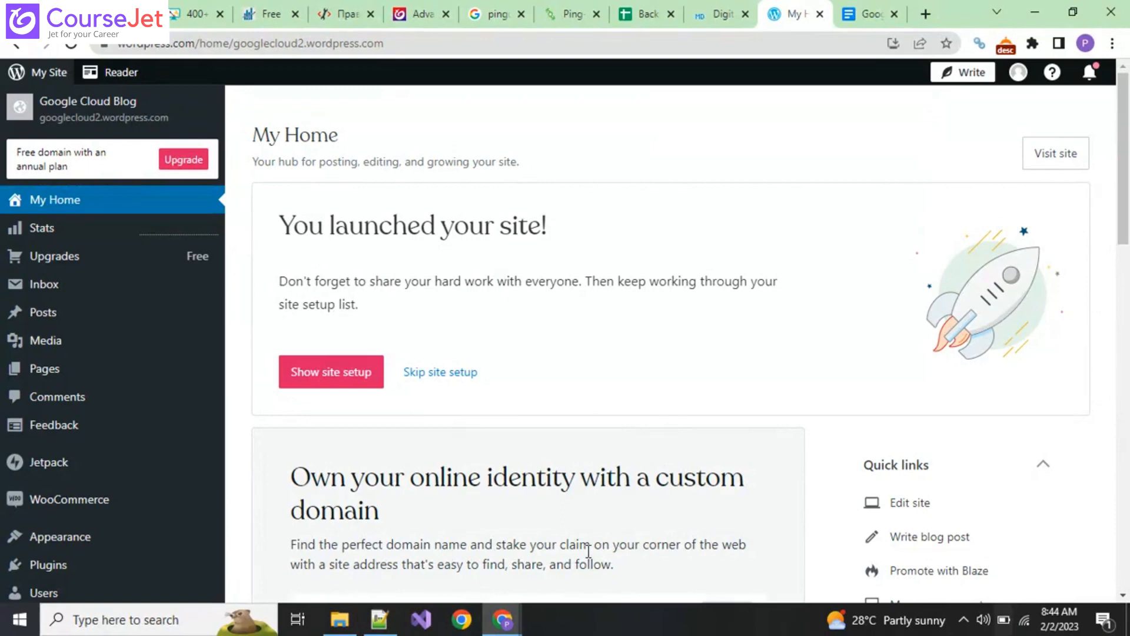
Open the Themes page for the launched Google Cloud Blog site.
mouse_move(87, 312)
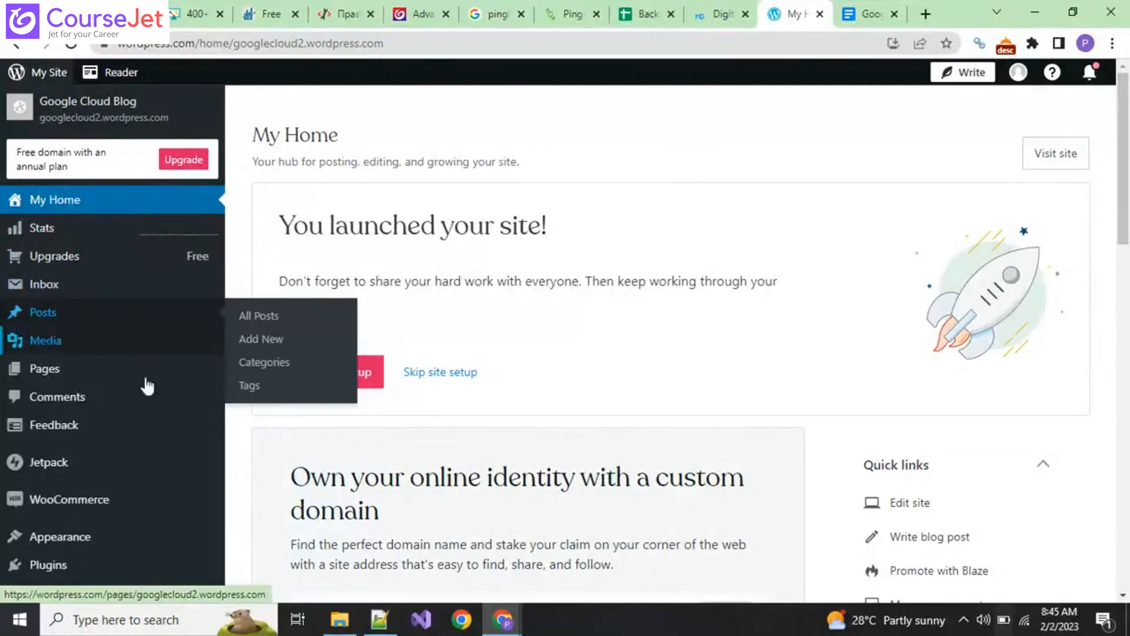
mouse_move(96, 549)
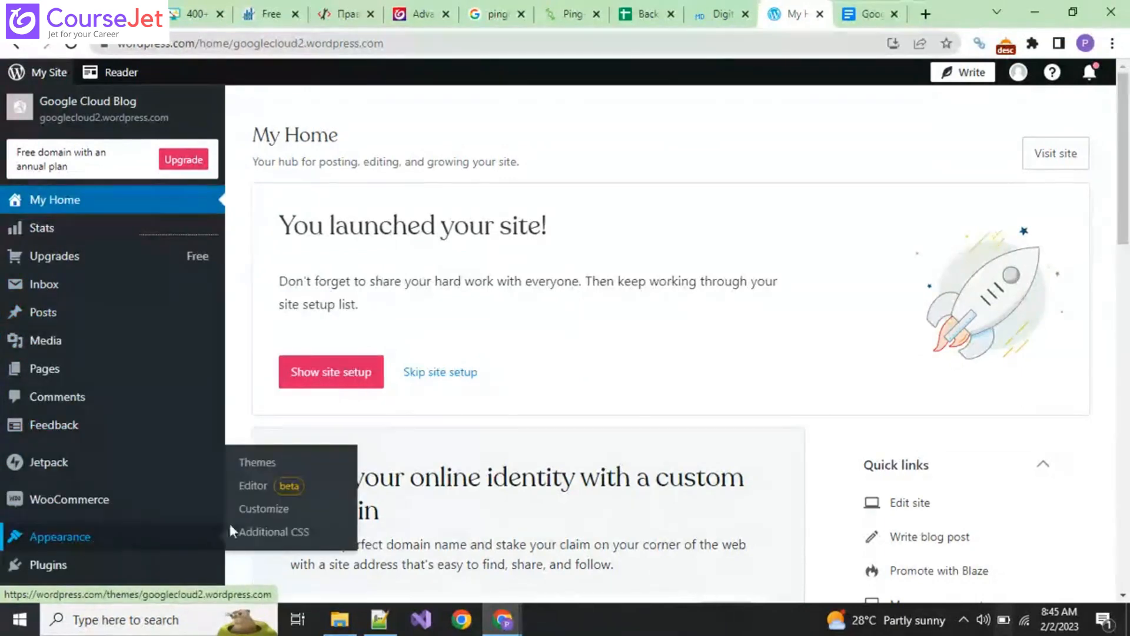
click(251, 464)
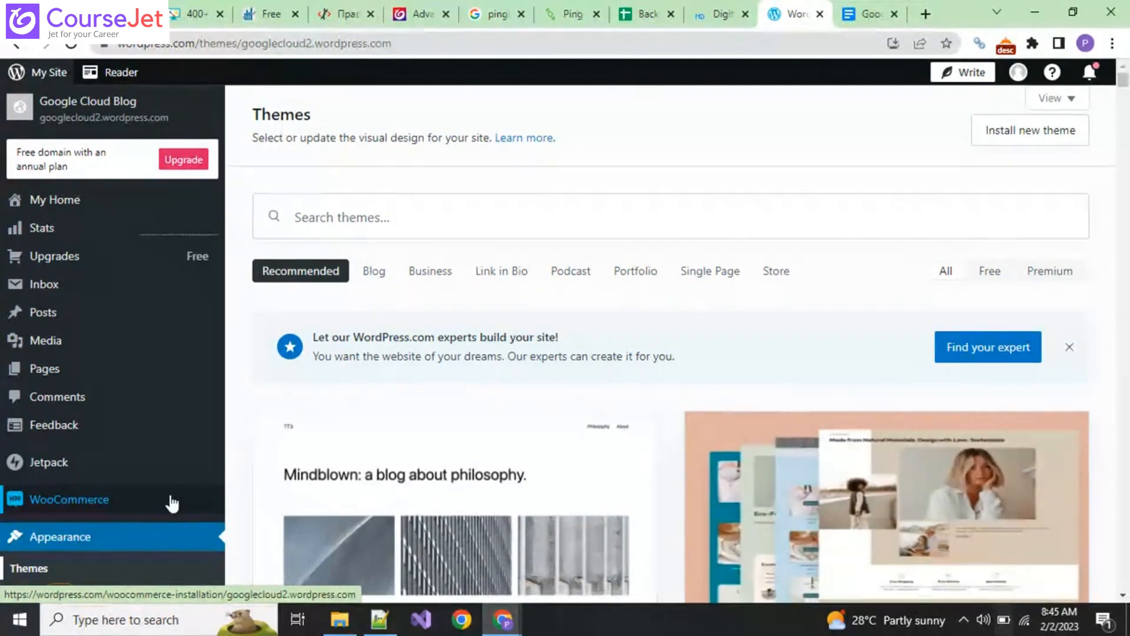
Open the site's Plugins page and look over the plugin offers and the remaining site management sections.
mouse_move(127, 371)
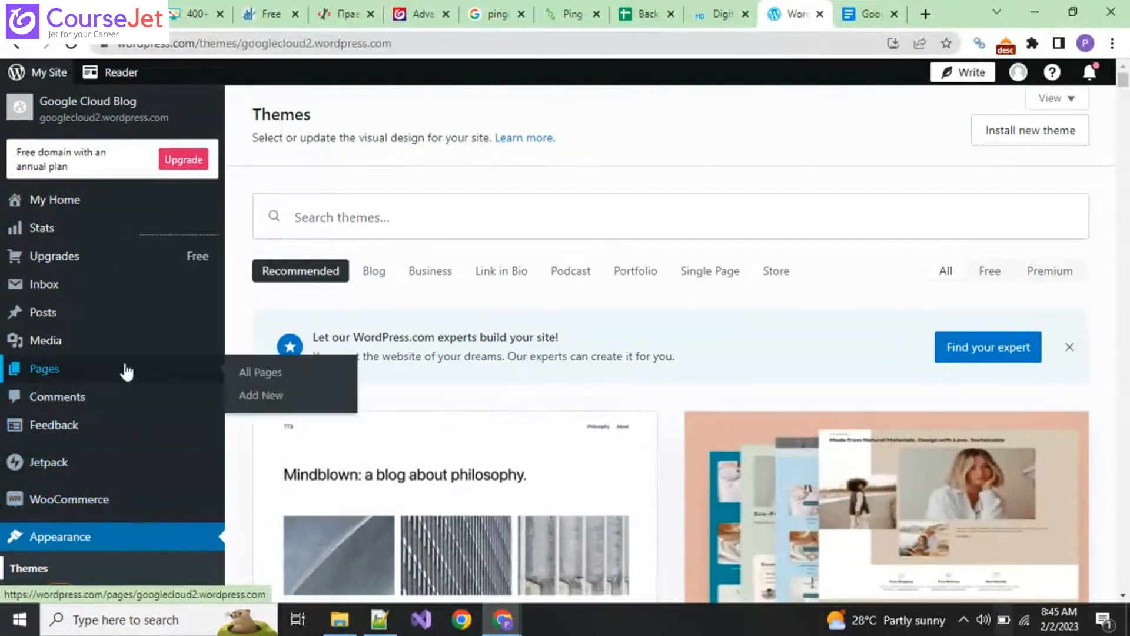
scroll(55, 471, down, 2)
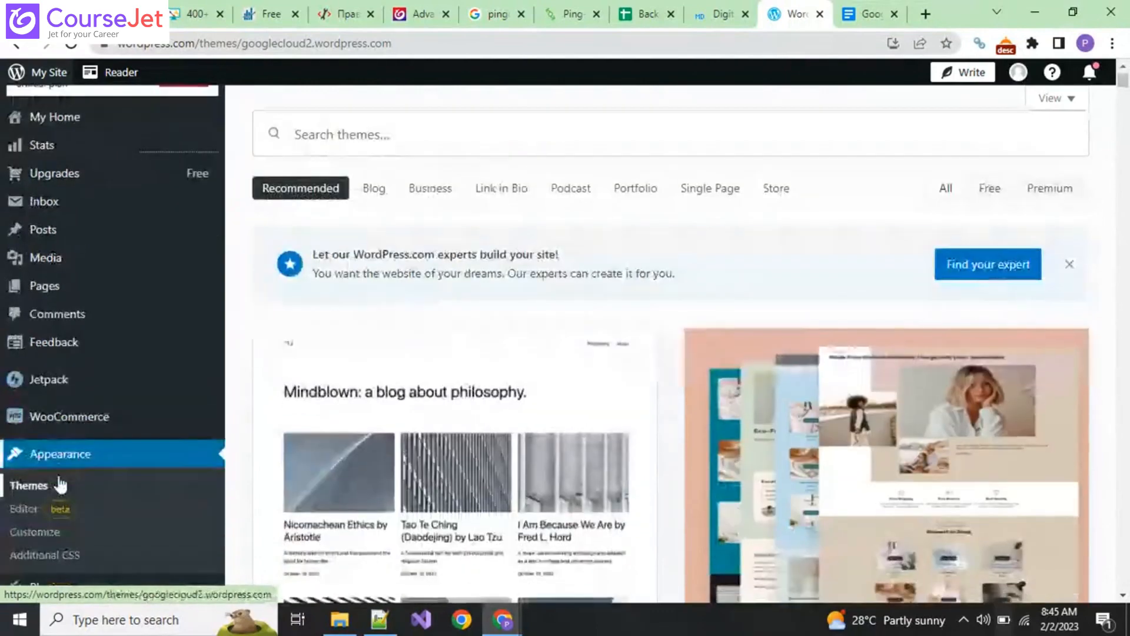
scroll(70, 483, down, 1)
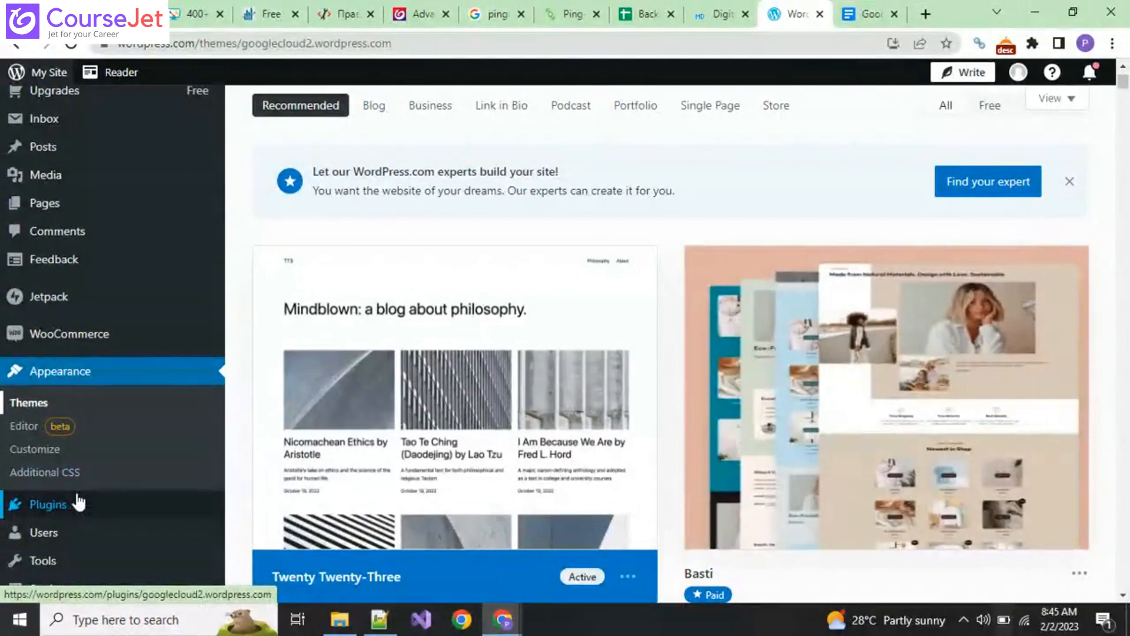
click(78, 502)
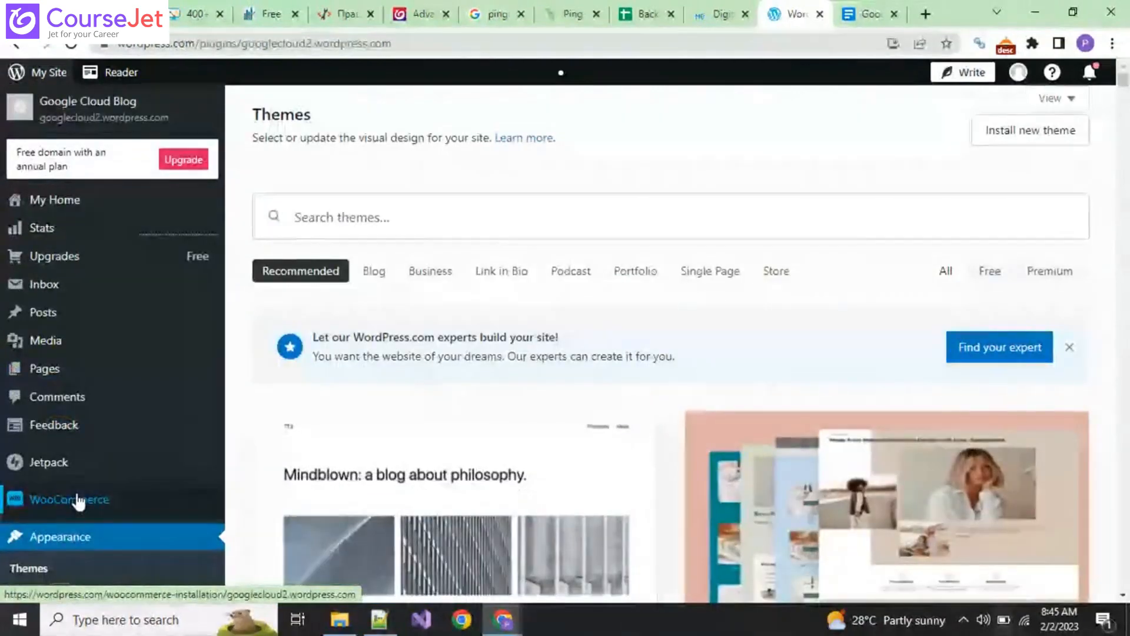
scroll(95, 465, down, 3)
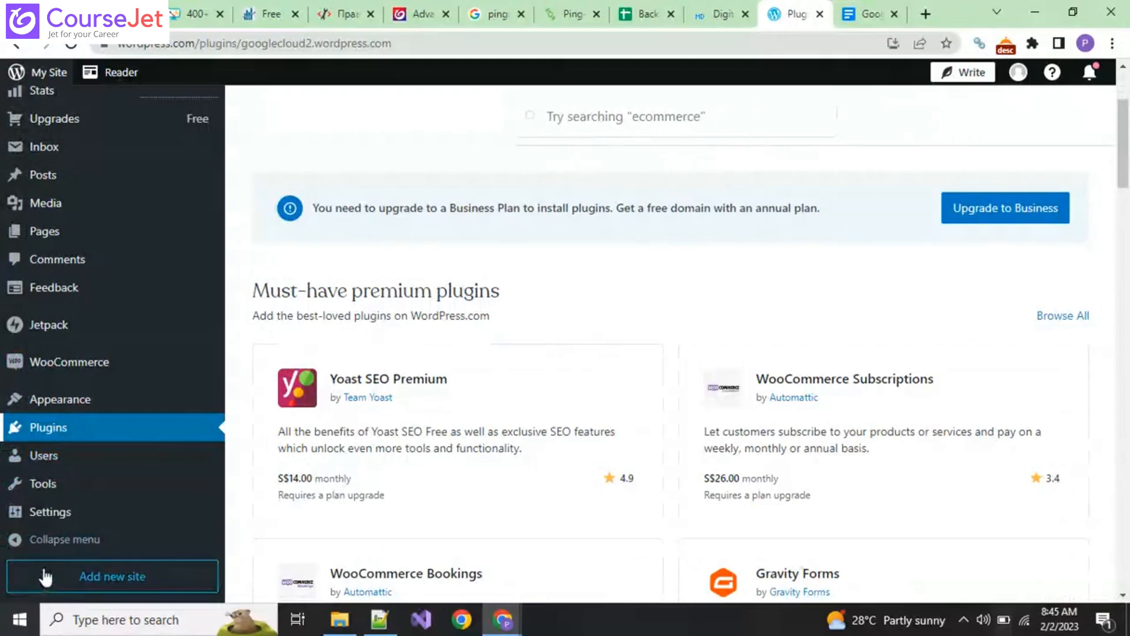
mouse_move(52, 532)
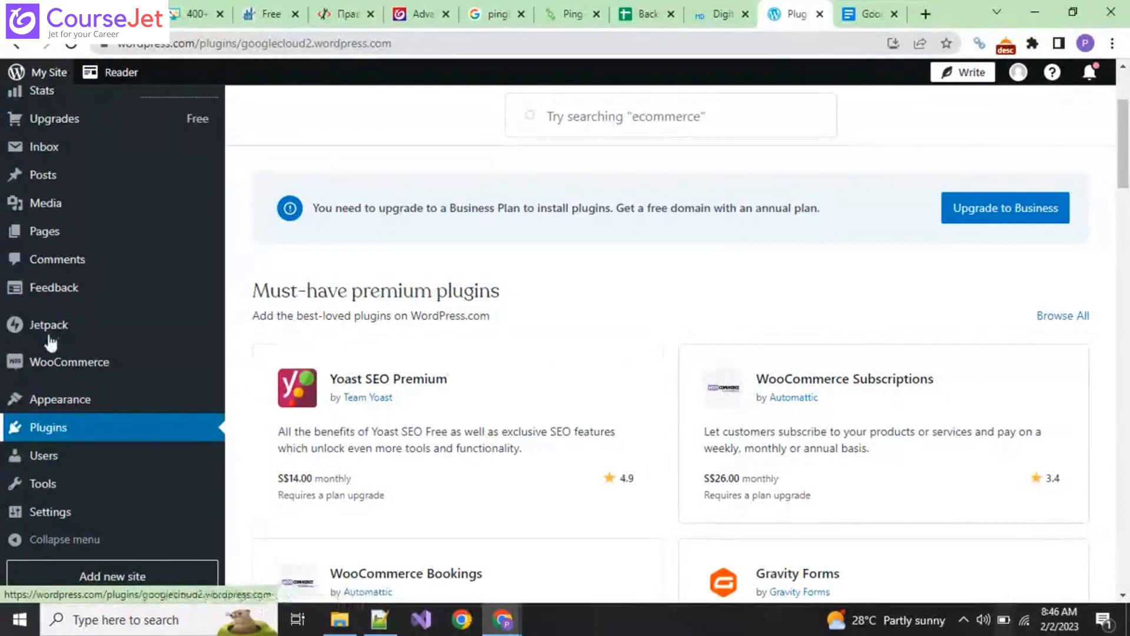
Start a new post on the Google Cloud Blog site and dismiss the welcome tour.
scroll(88, 330, up, 4)
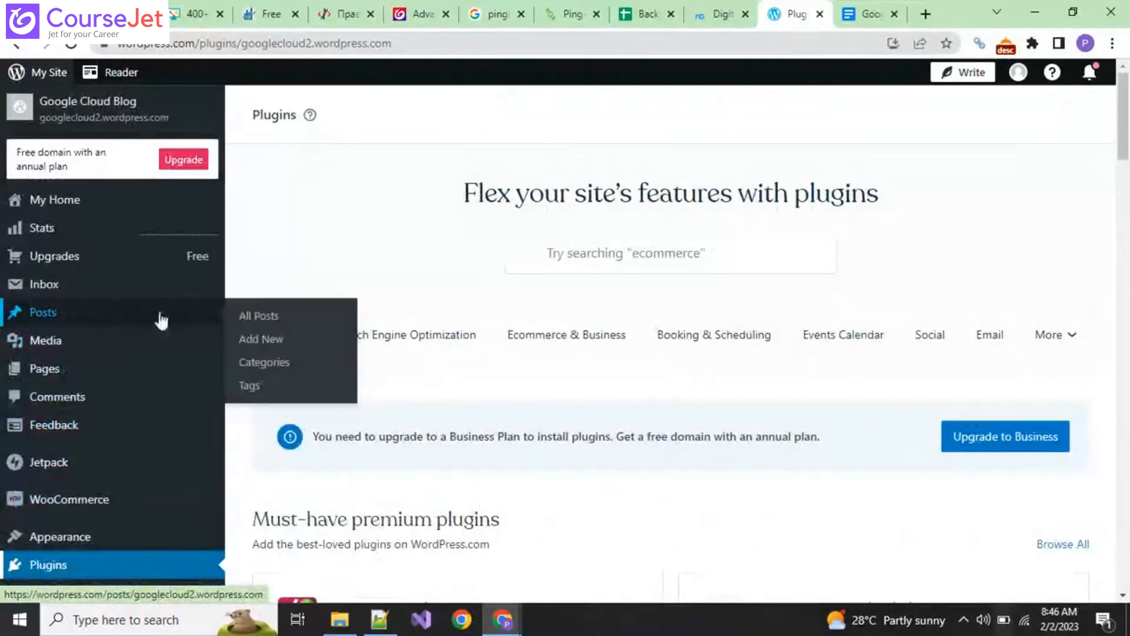
click(273, 341)
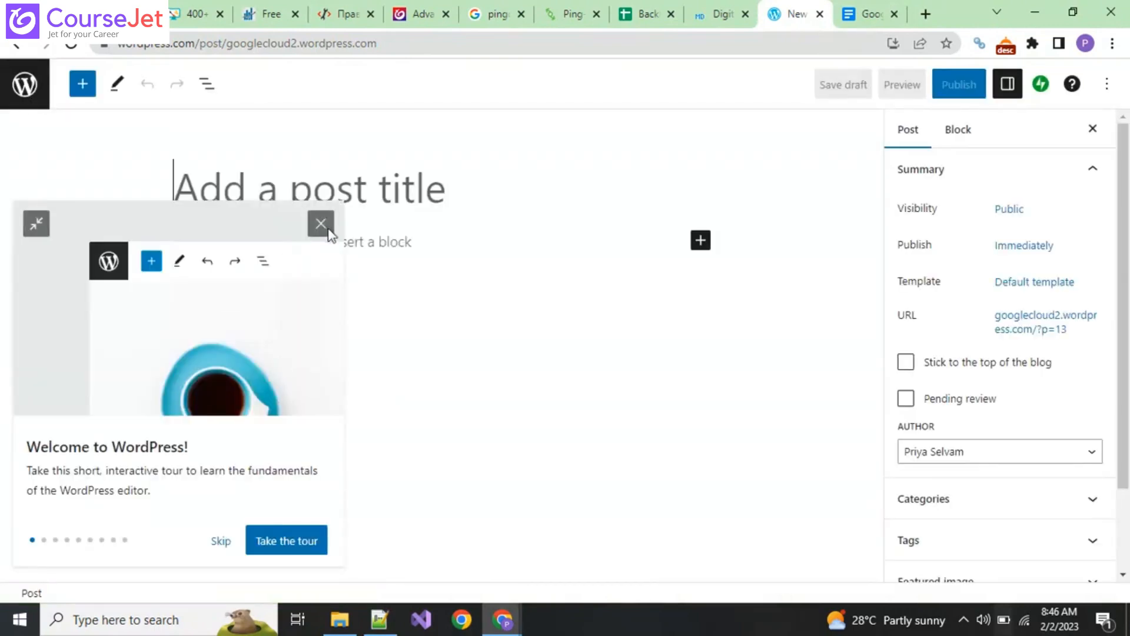
click(320, 224)
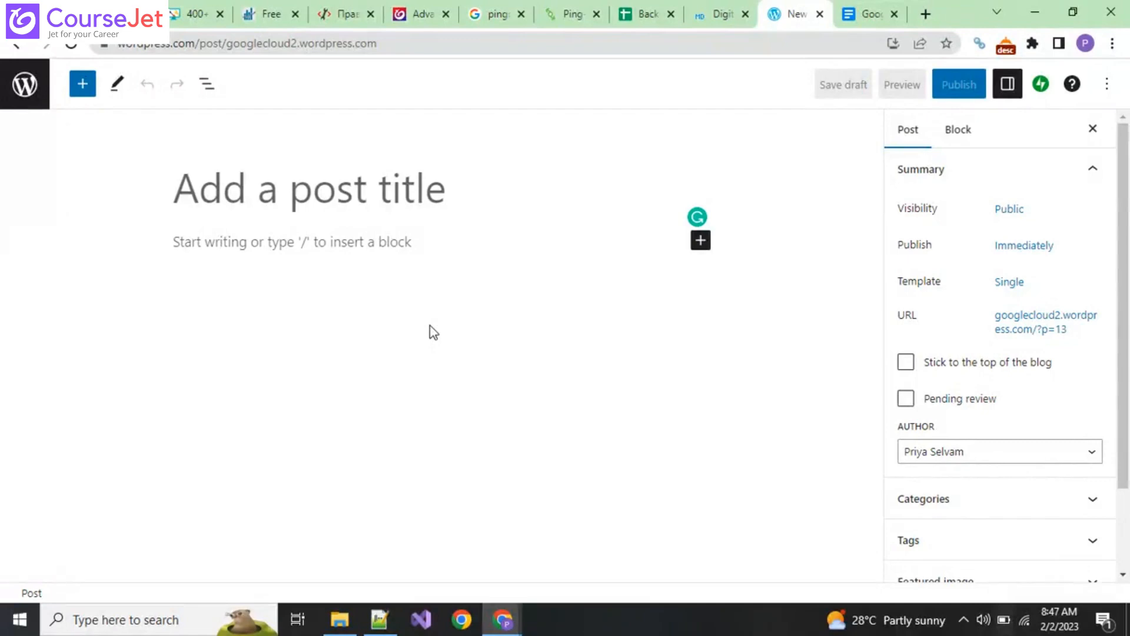
Switch to Google Docs and open the recent document "Googlecloud blog".
click(876, 18)
scroll(358, 404, down, 2)
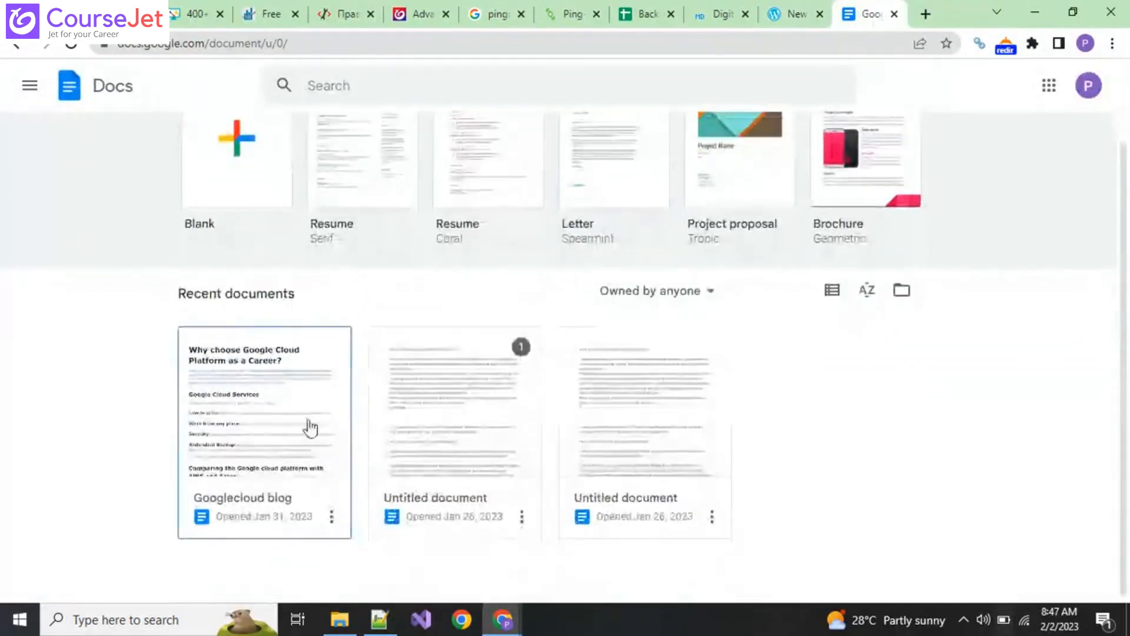
click(284, 420)
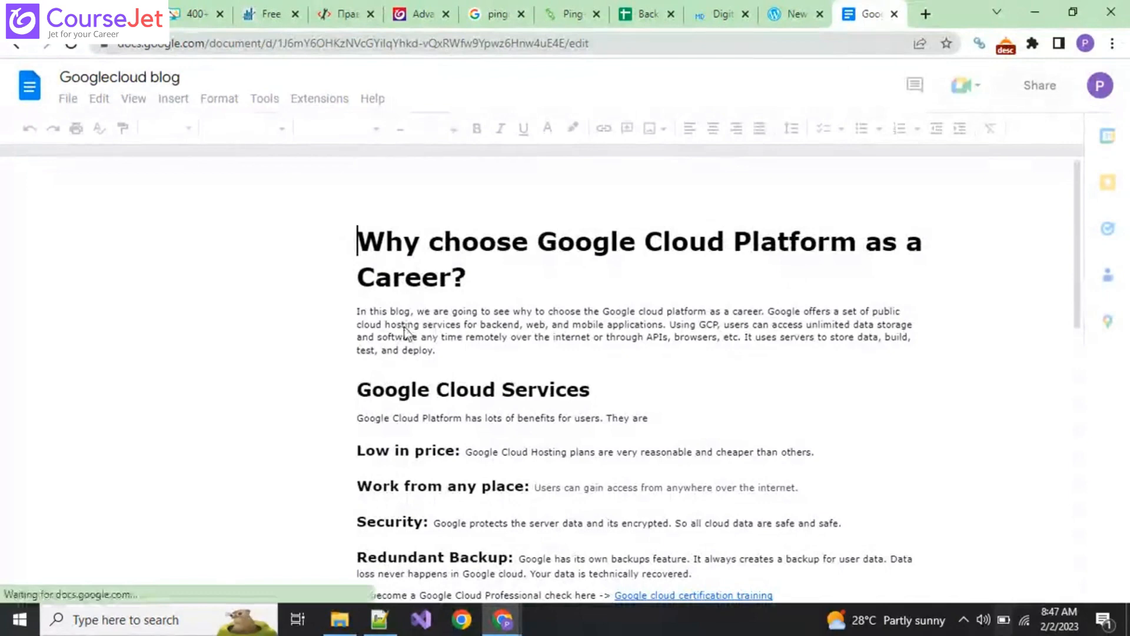
Copy the document's heading "Why choose Google Cloud Platform as a Career?" into the WordPress post as its title.
click(777, 23)
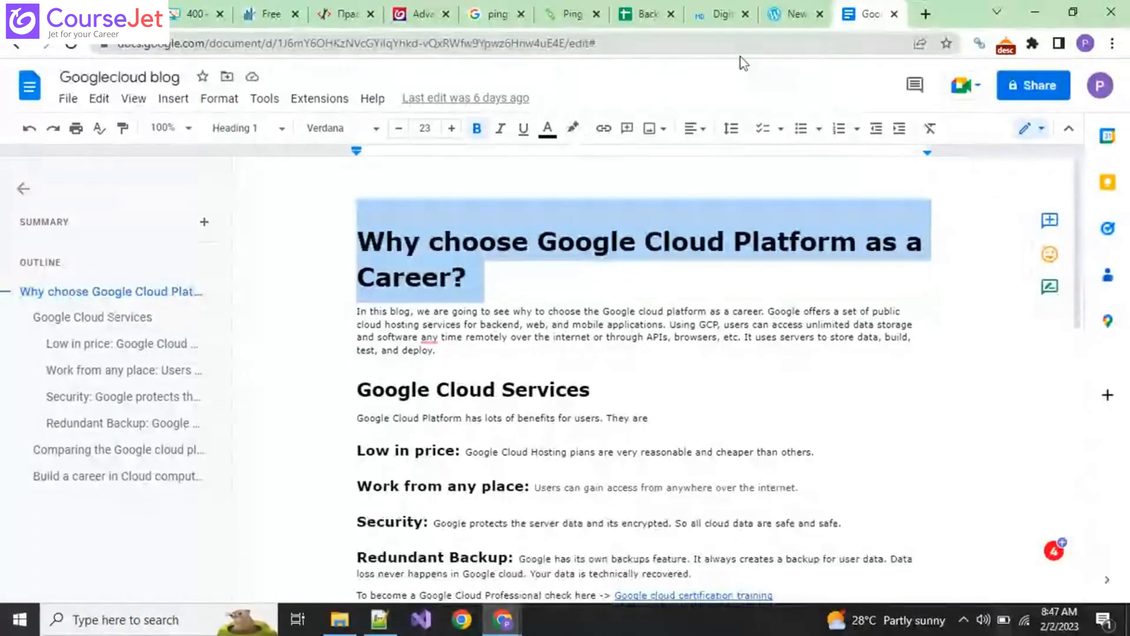
click(773, 9)
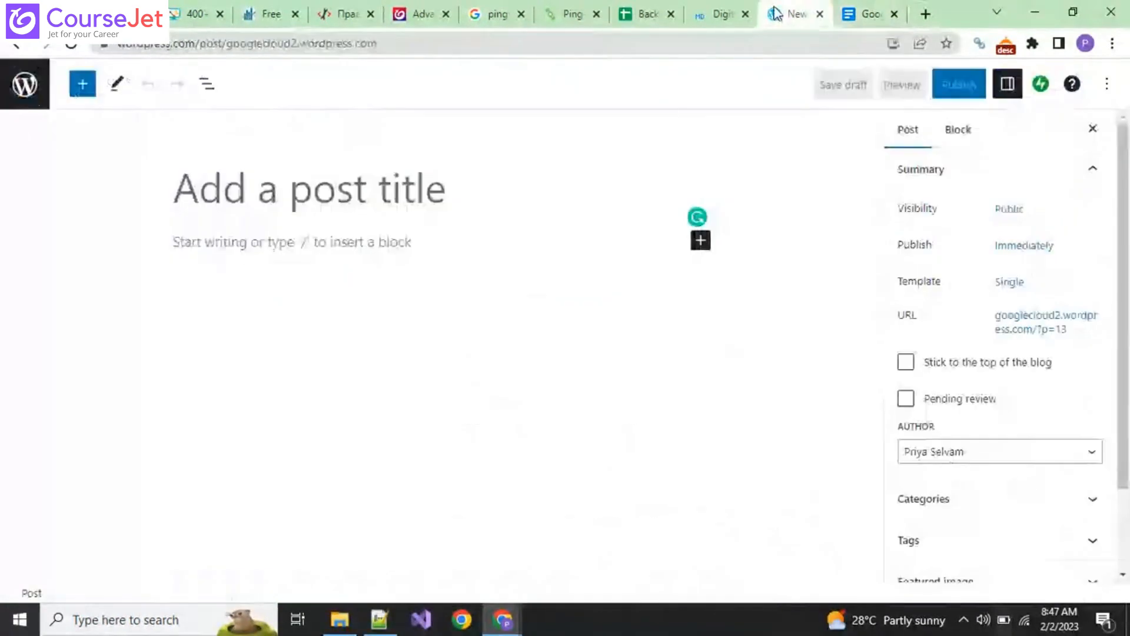
click(245, 207)
text(Why choose Google Cloud Platform as a Career?)
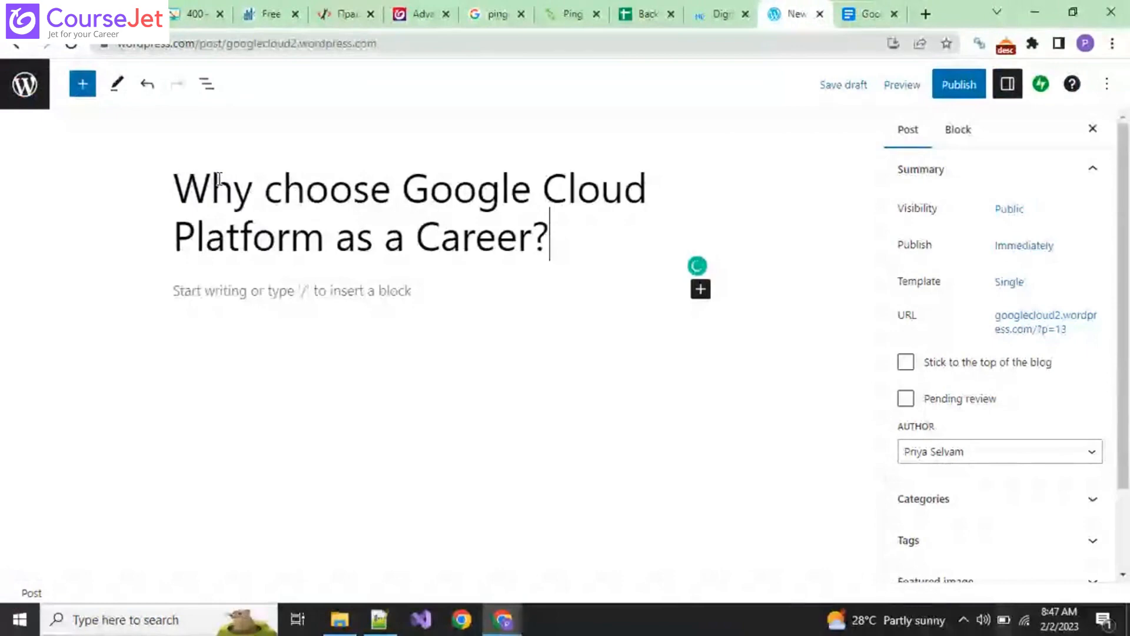
Copy all the text below the heading in the Google Docs document and paste it into the post body.
key(ctrl+Tab)
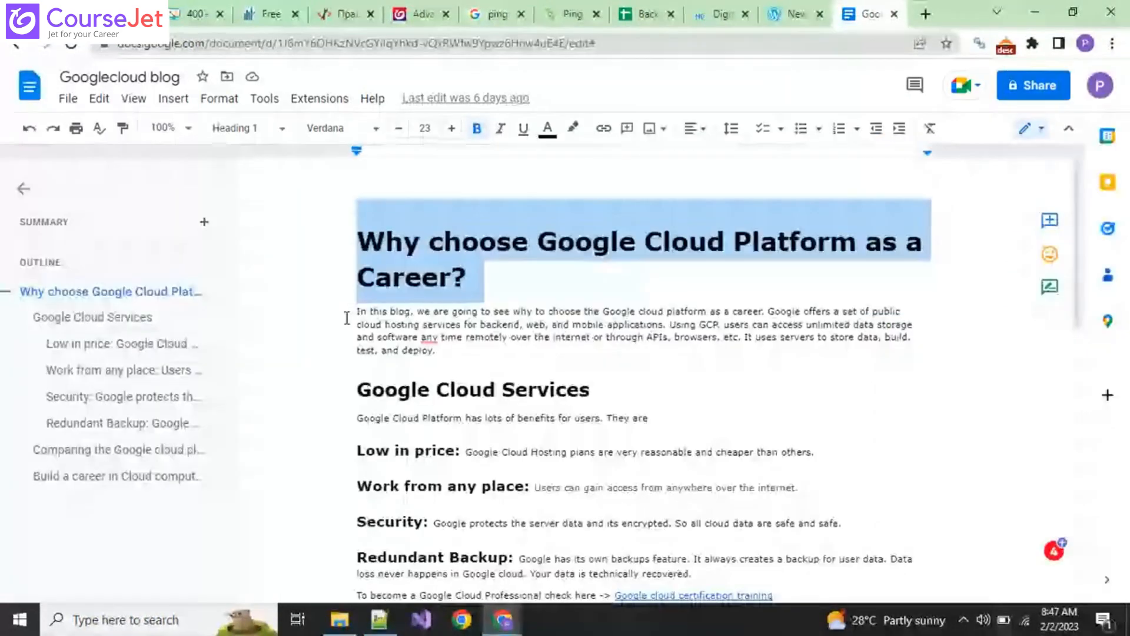
click(389, 335)
drag(356, 312, 553, 365)
scroll(487, 493, down, 2)
scroll(487, 492, down, 4)
scroll(557, 477, down, 3)
click(792, 14)
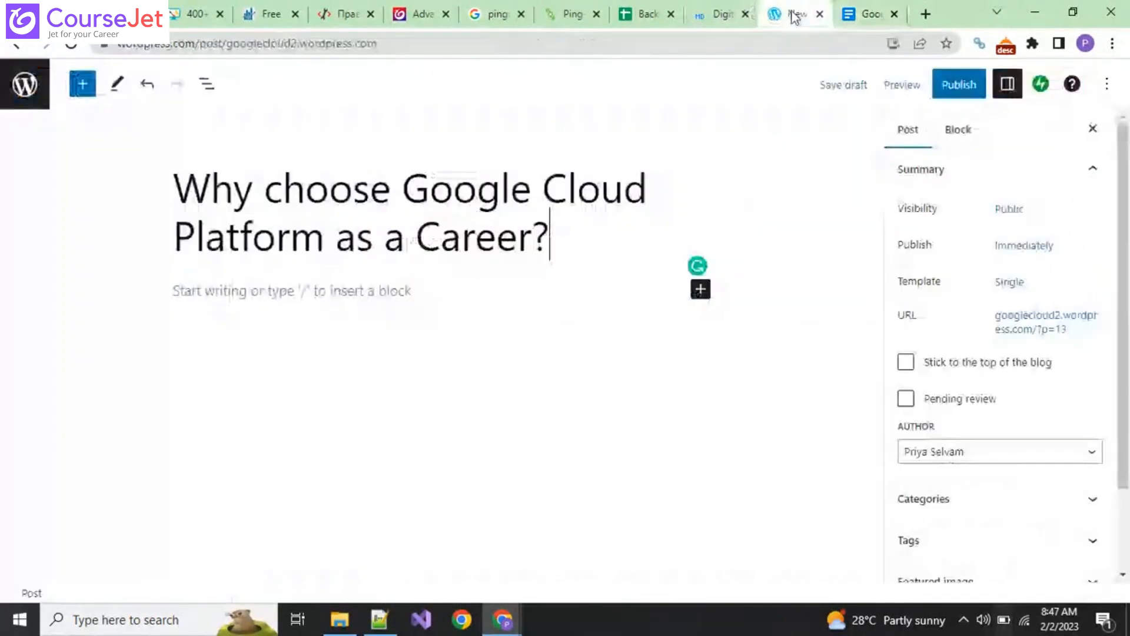
click(306, 289)
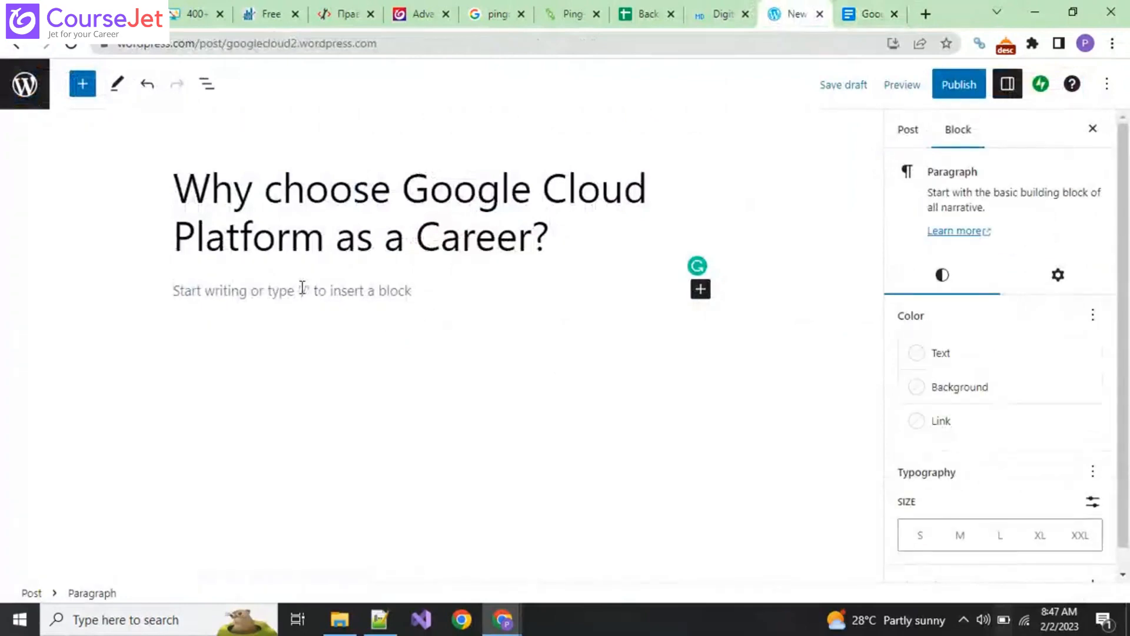
key(ctrl+v)
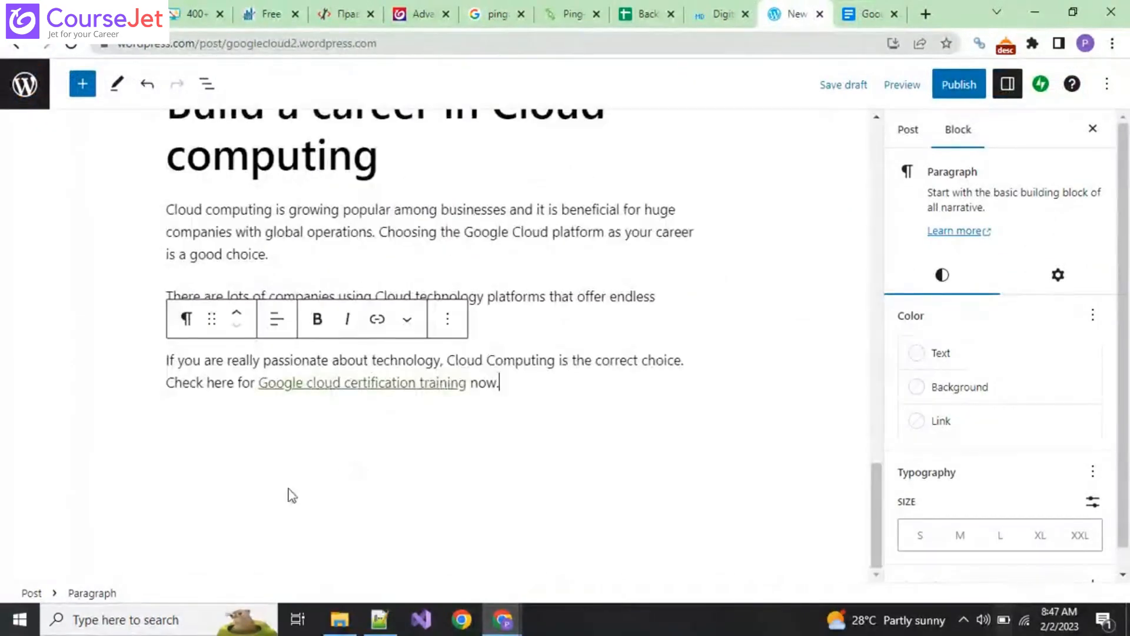
scroll(290, 495, up, 4)
scroll(334, 478, up, 12)
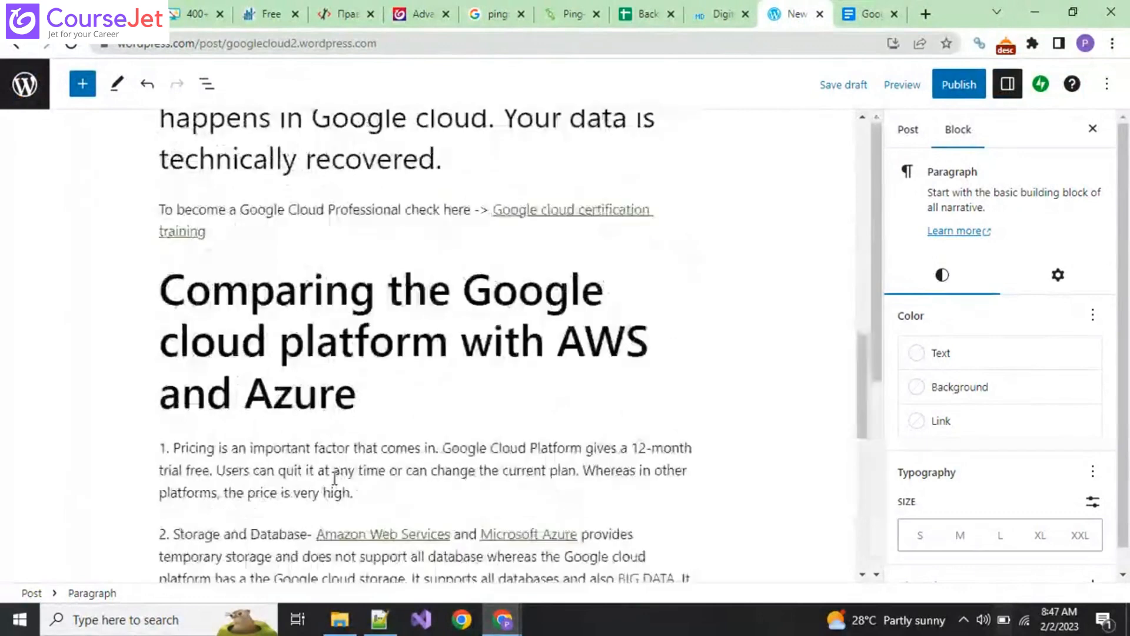
scroll(669, 407, up, 6)
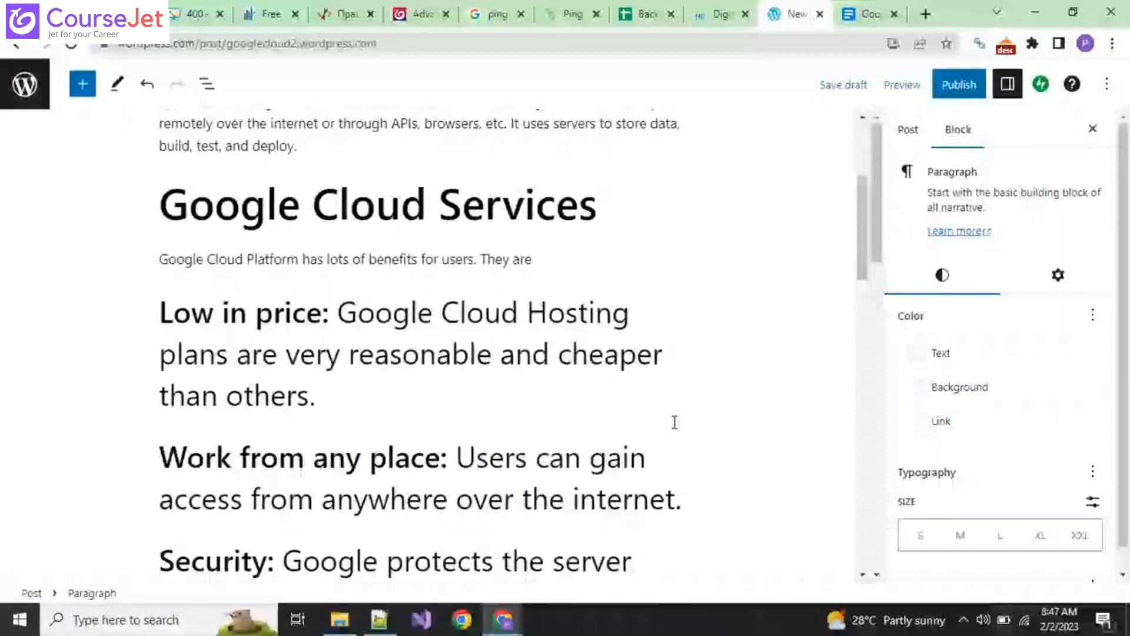
Select the description after "Low in price:" and examine the heading level and width options available for its block.
scroll(346, 268, down, 1)
drag(346, 269, 375, 269)
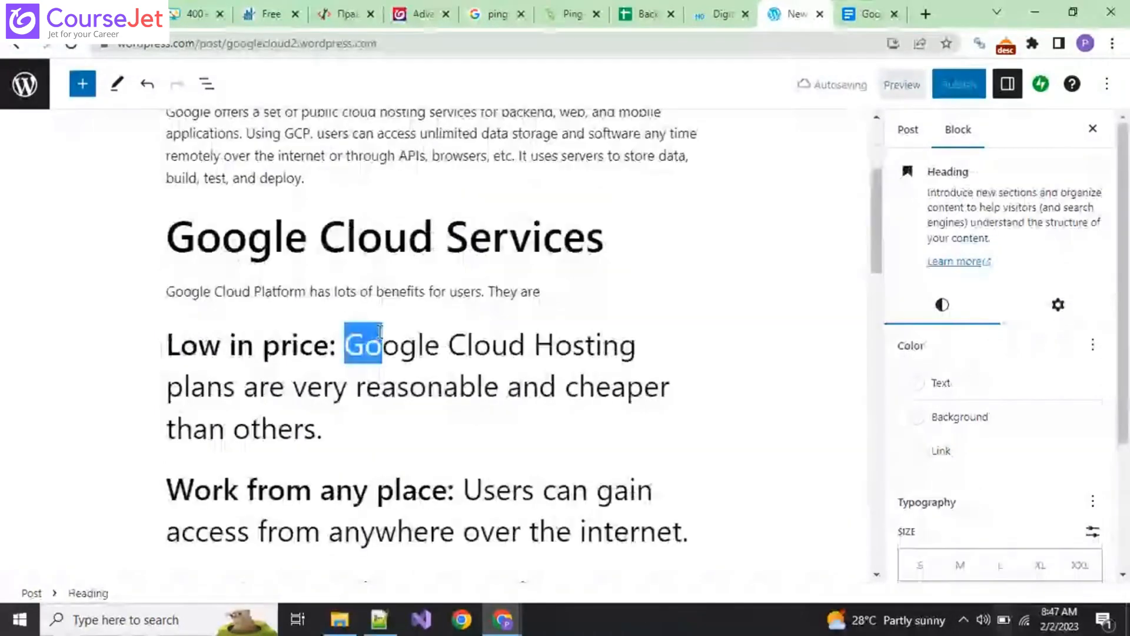
click(345, 344)
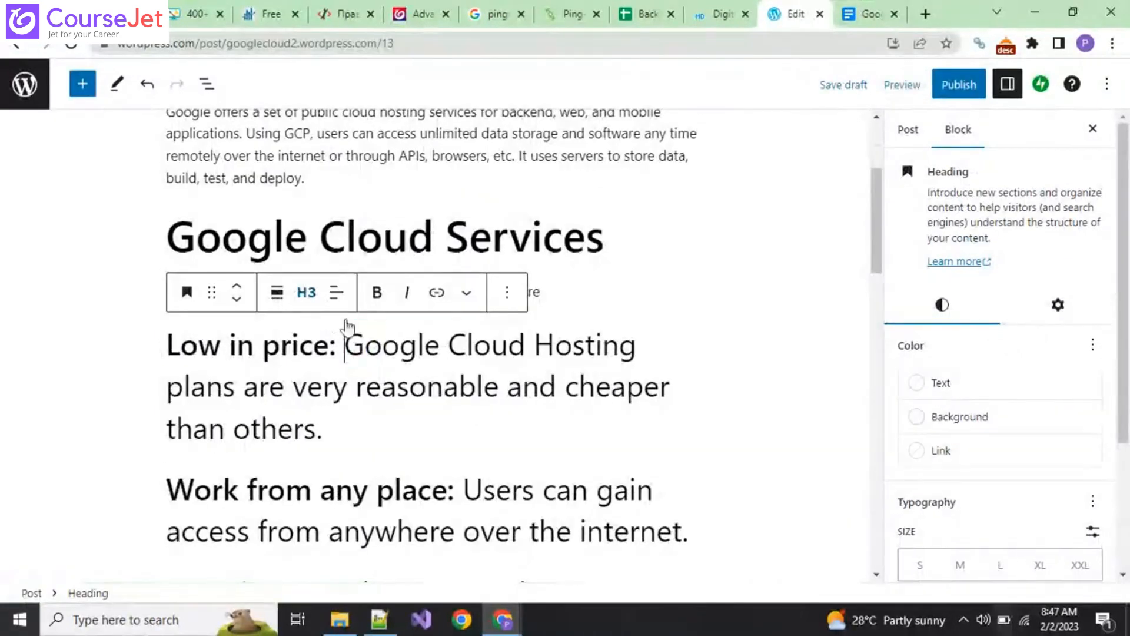
drag(345, 344, 398, 433)
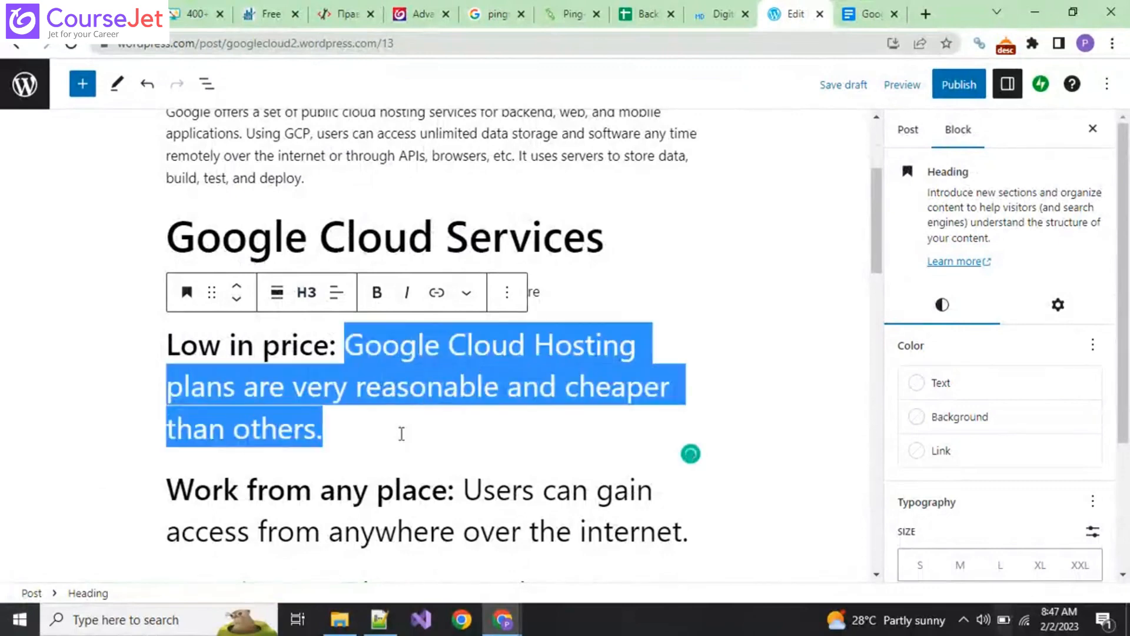
click(306, 292)
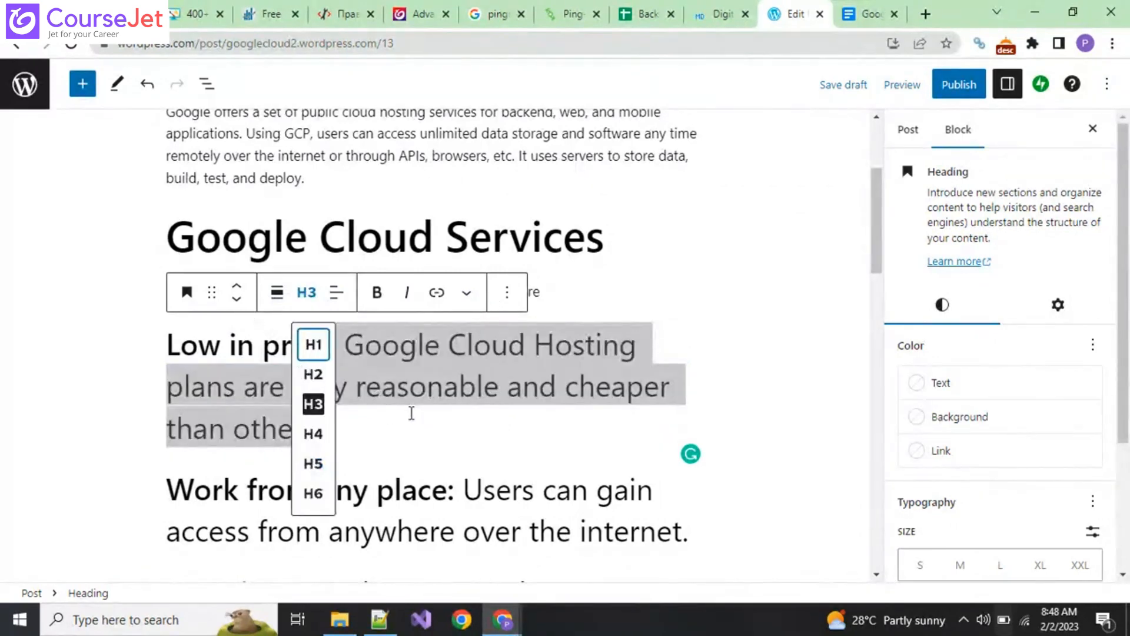
key(Escape)
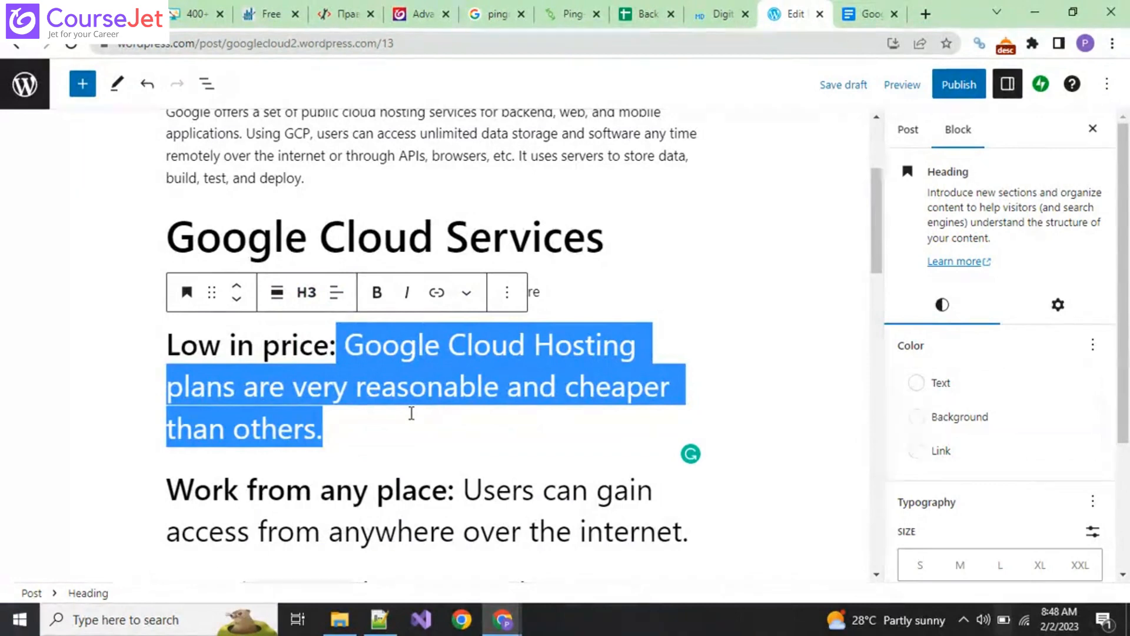
click(278, 293)
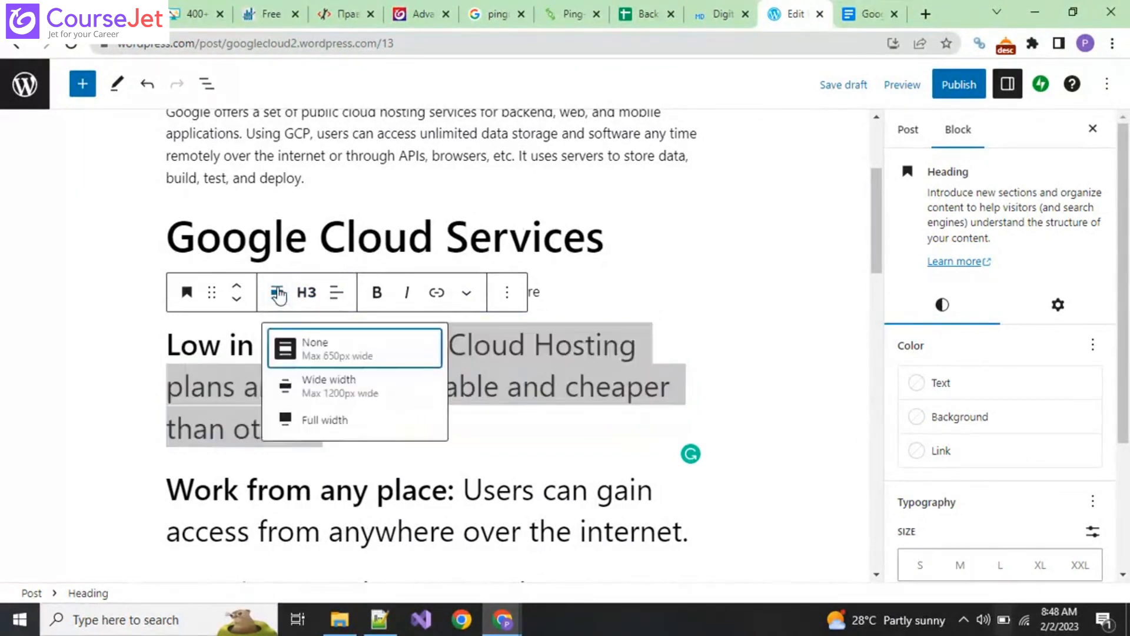
click(517, 457)
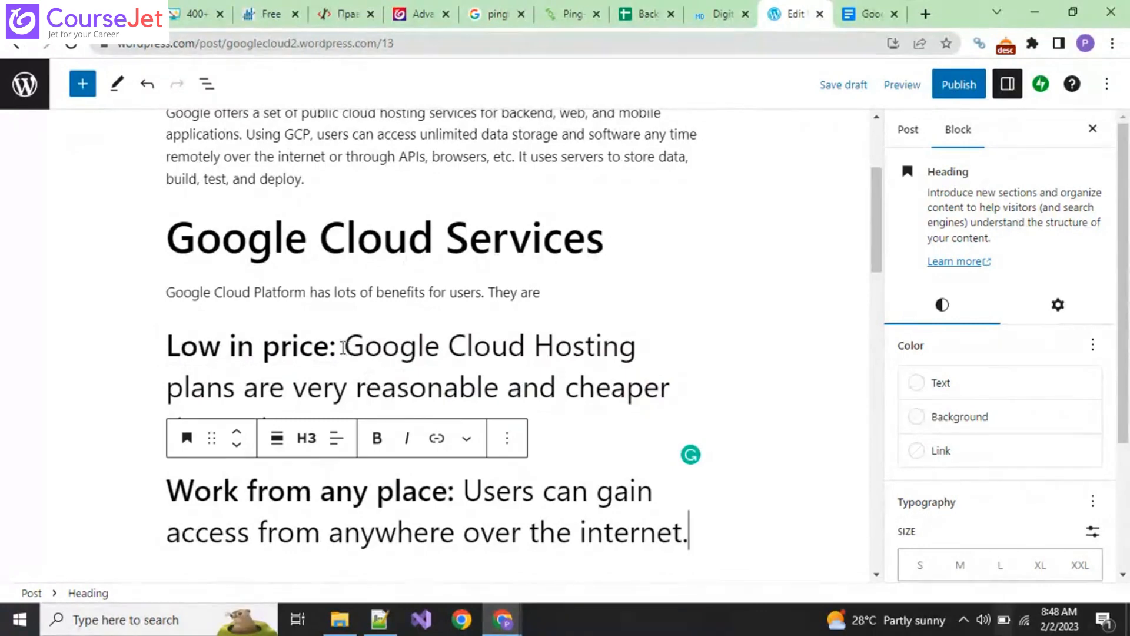
Examine the block options available for the "Low in price:" heading.
drag(345, 352, 420, 402)
click(359, 429)
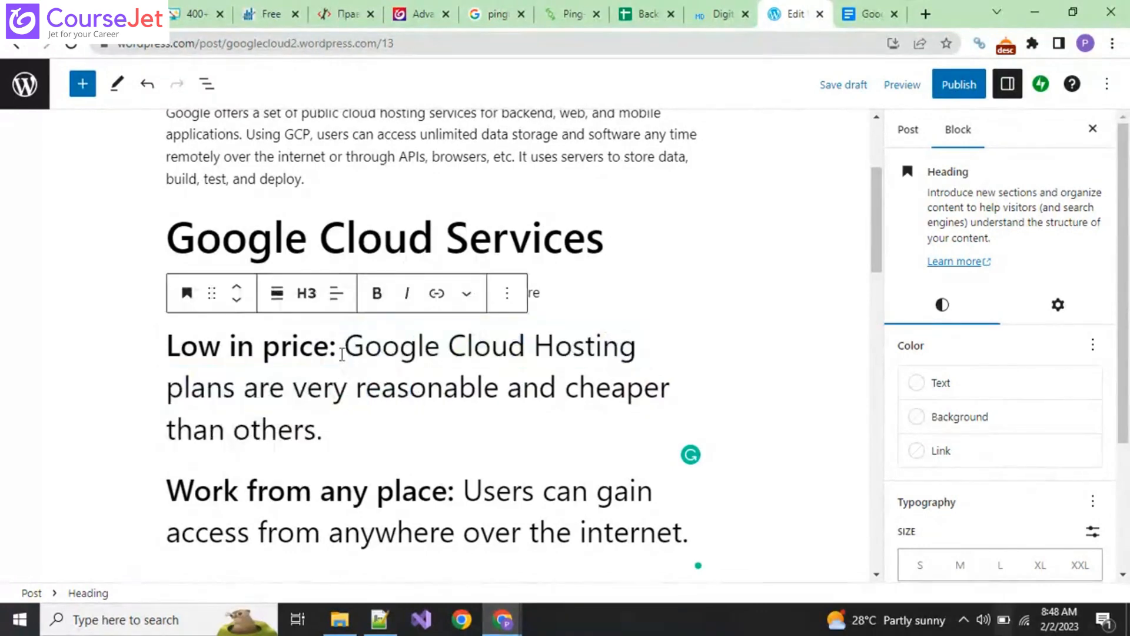
click(505, 295)
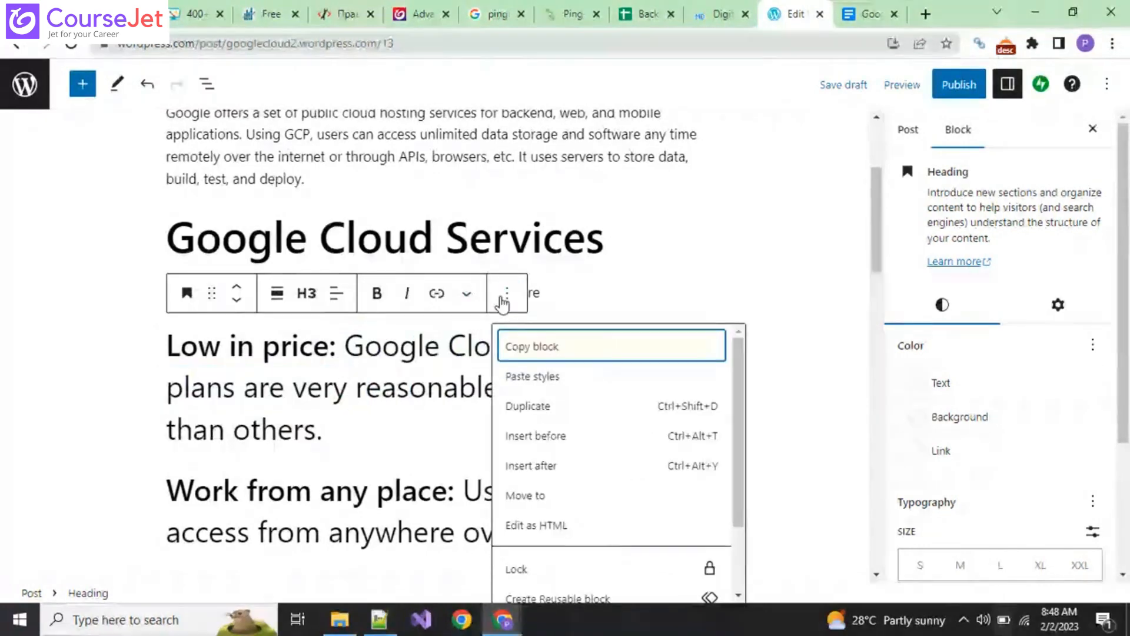
scroll(568, 479, down, 2)
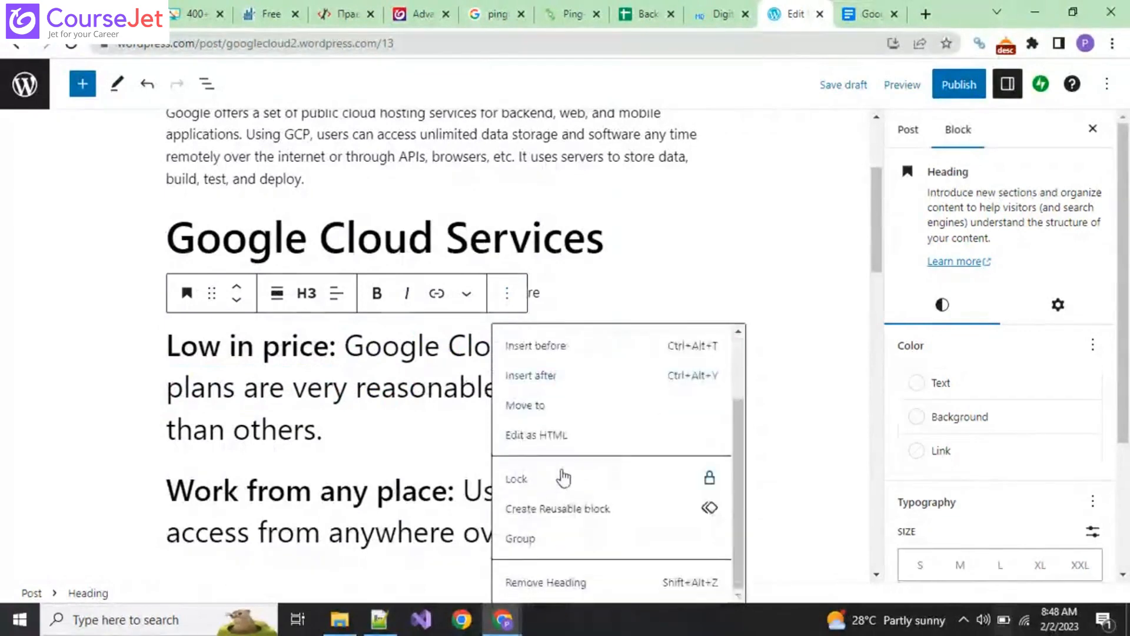
click(344, 424)
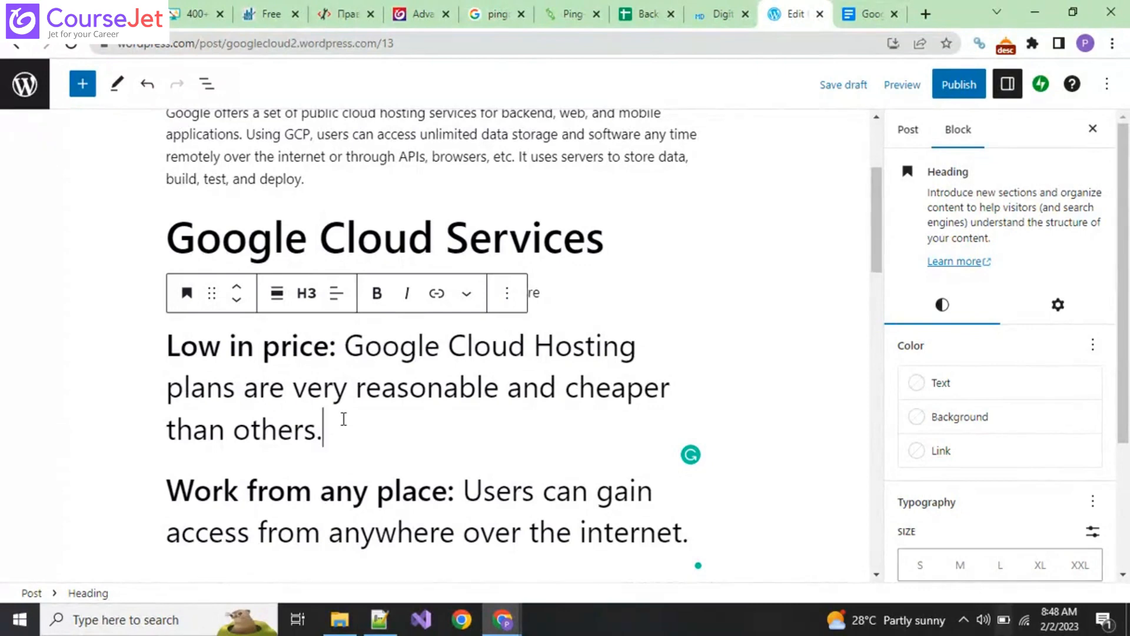
Select the description after "Low in price:" and examine the post settings and the heading levels offered for it.
drag(338, 352, 379, 433)
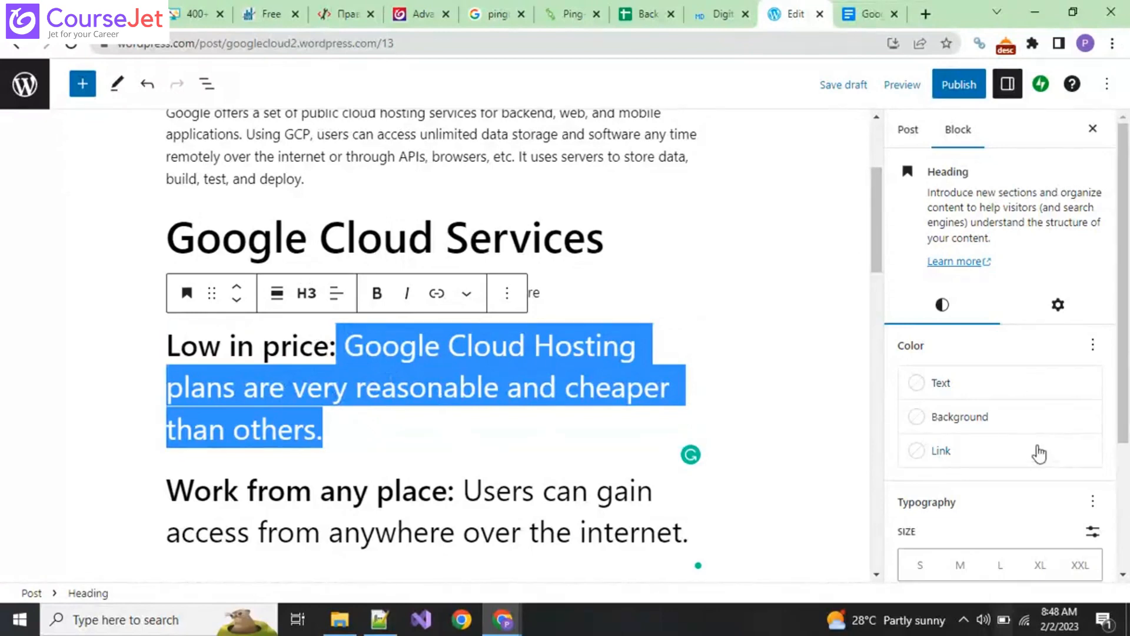
click(900, 144)
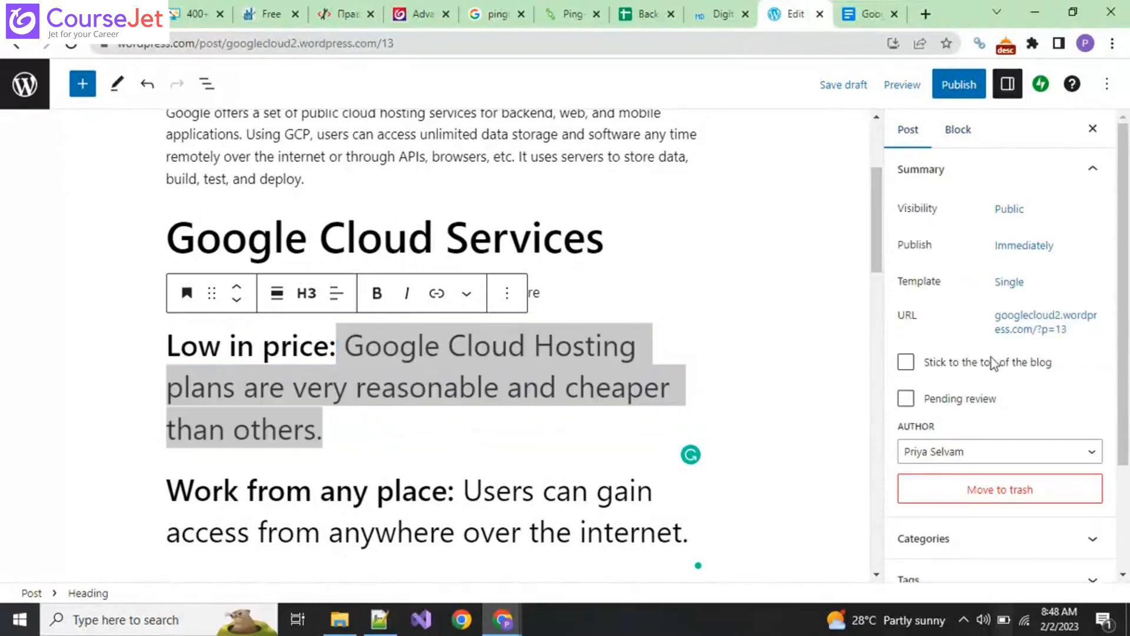
scroll(991, 371, down, 3)
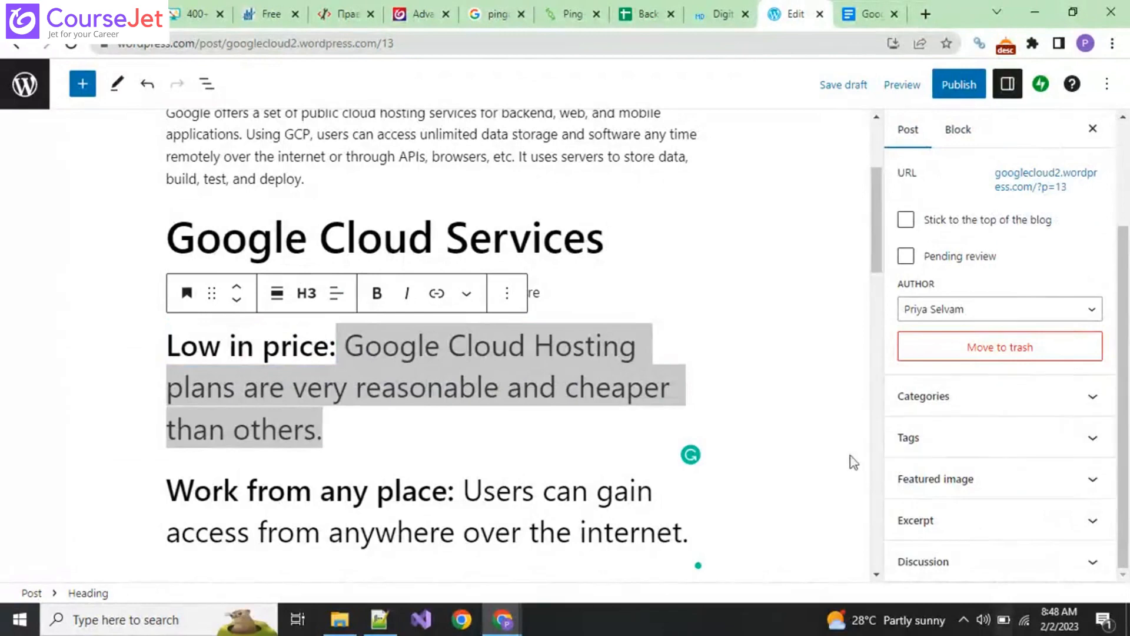
click(306, 294)
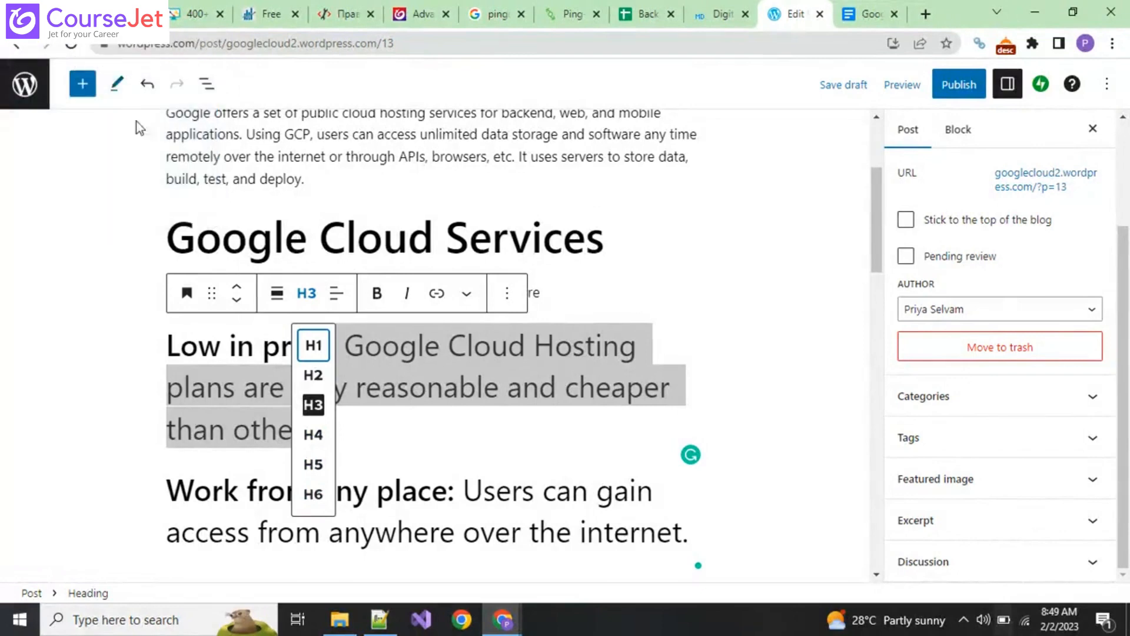
click(383, 406)
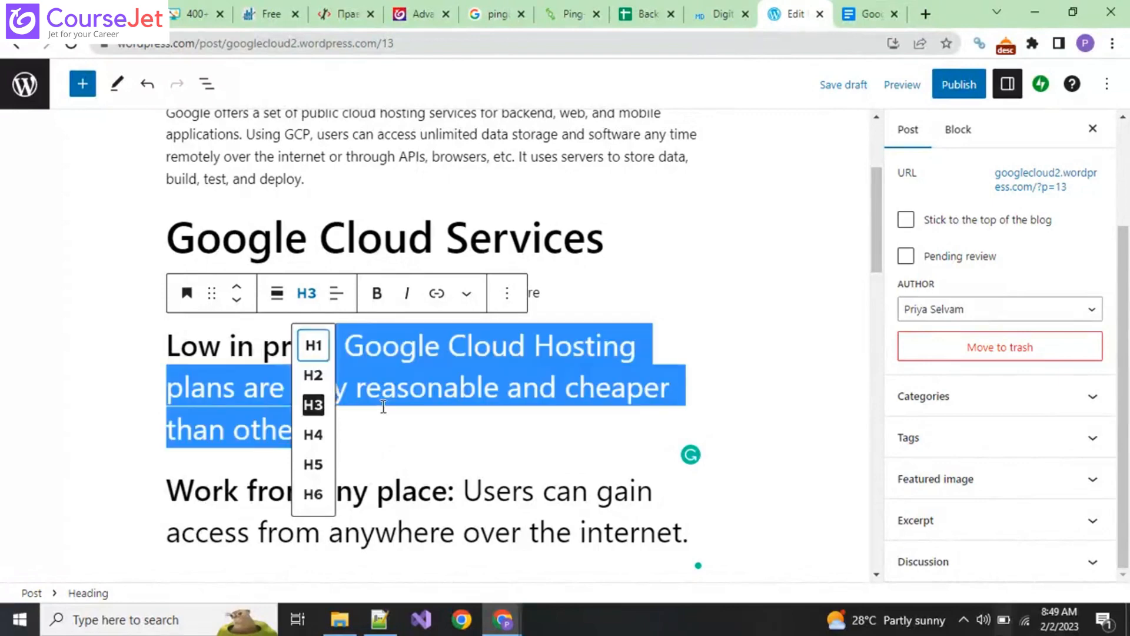
Look through the block options of the "Work from any place:" and "Low in price:" headings for a way to remove heading formatting.
click(461, 463)
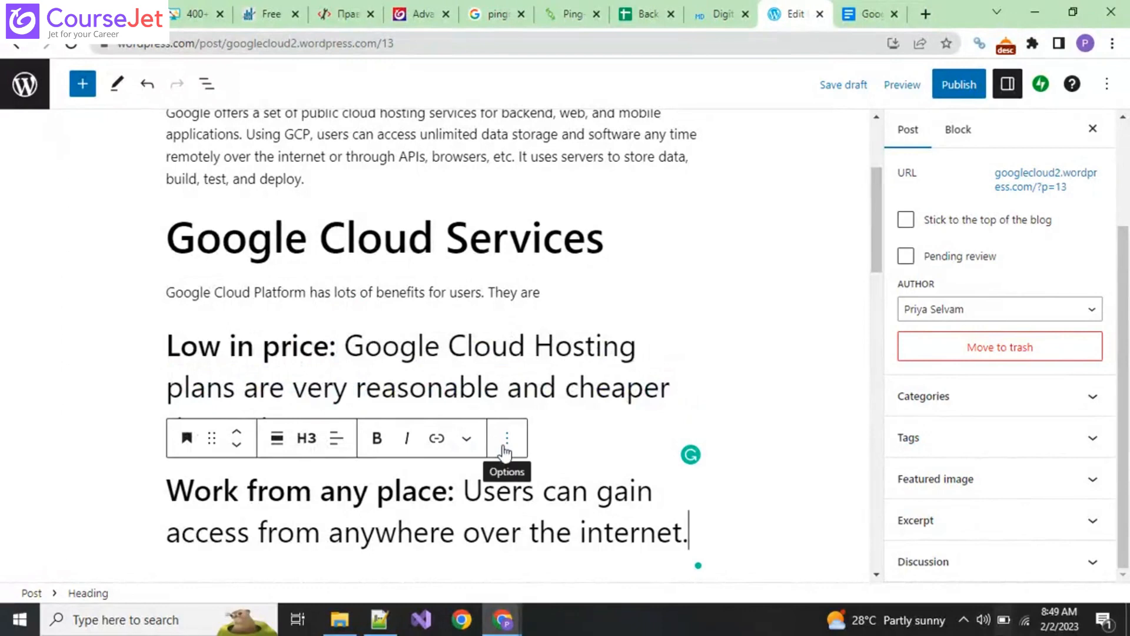
click(506, 439)
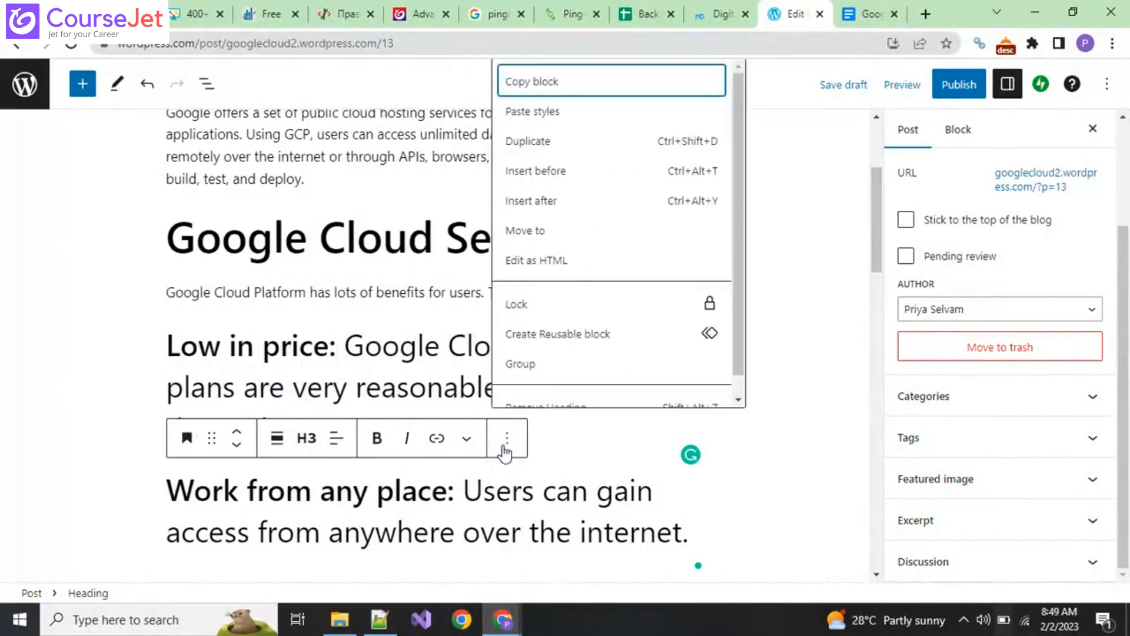
scroll(582, 329, down, 1)
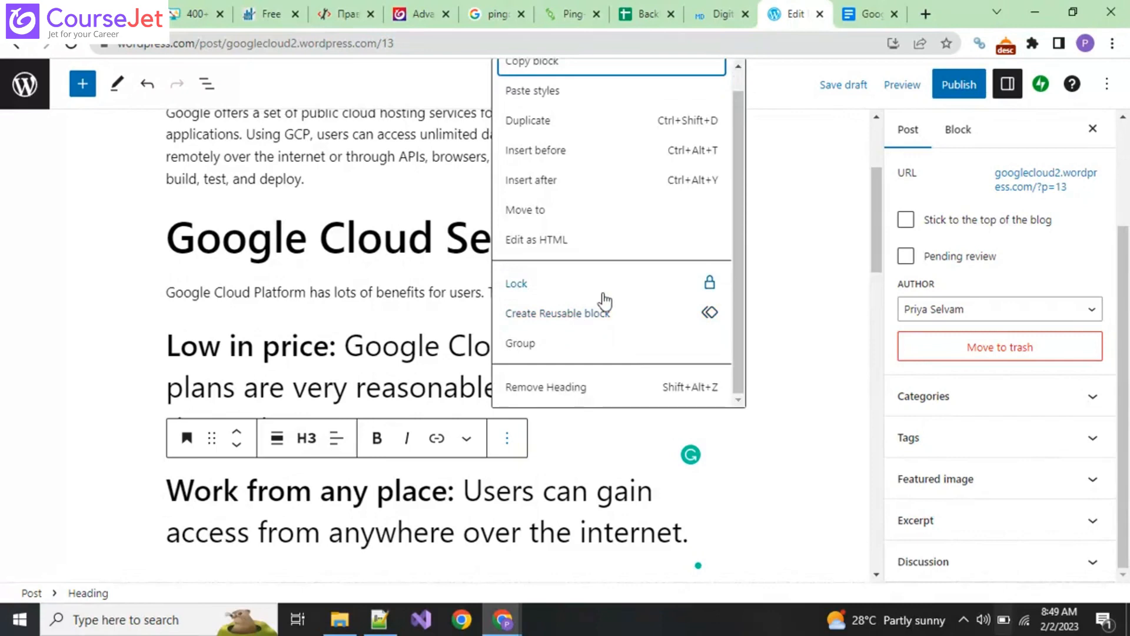
scroll(597, 353, up, 1)
scroll(576, 371, down, 1)
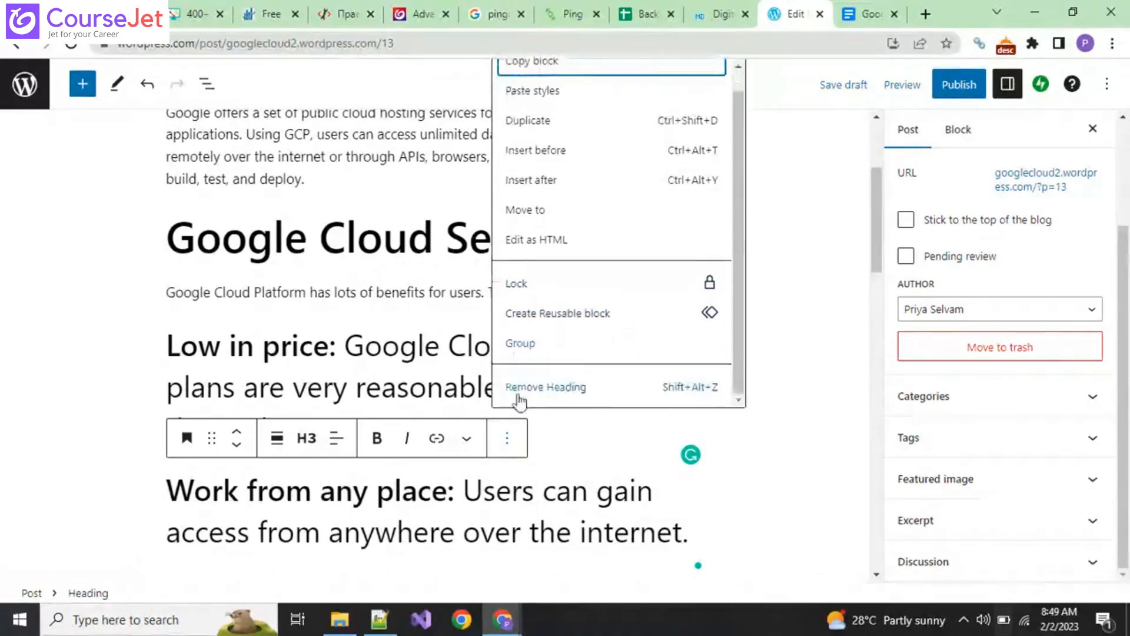
click(433, 396)
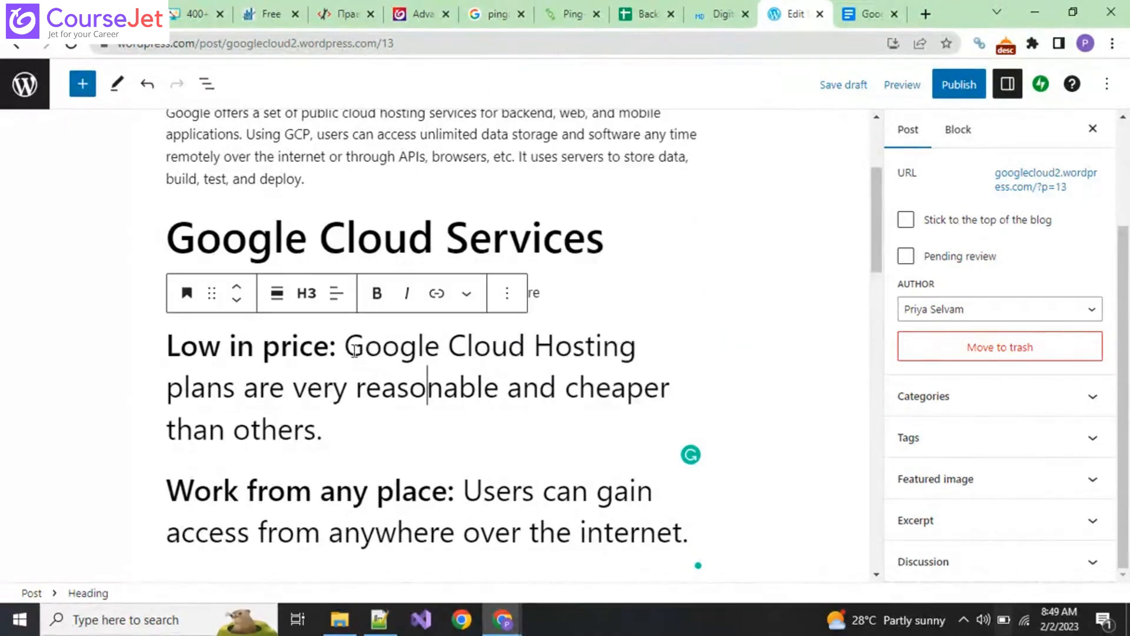
drag(345, 348, 379, 428)
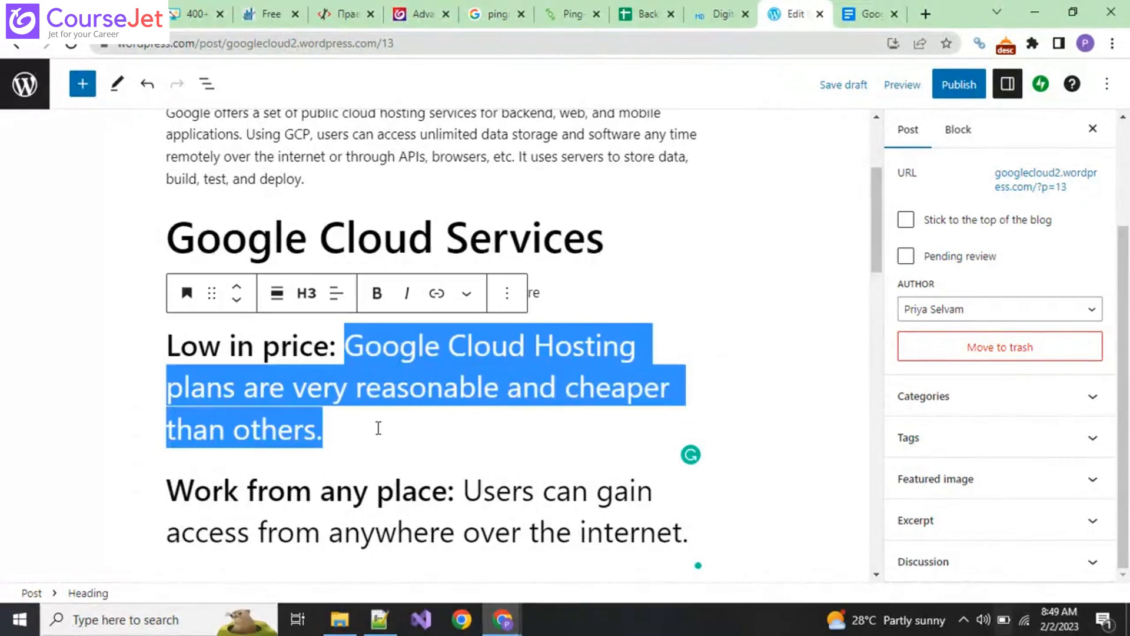
click(506, 293)
scroll(577, 477, down, 1)
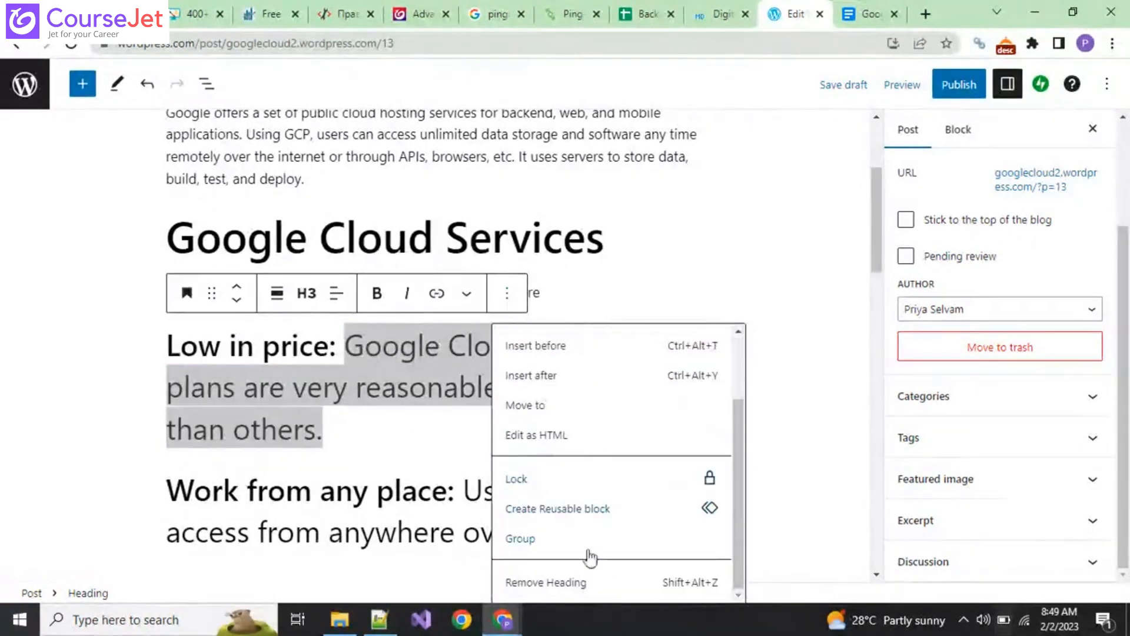
drag(877, 263, 877, 308)
Select the description after "Low in price:" and apply Remove Heading to its block.
click(491, 164)
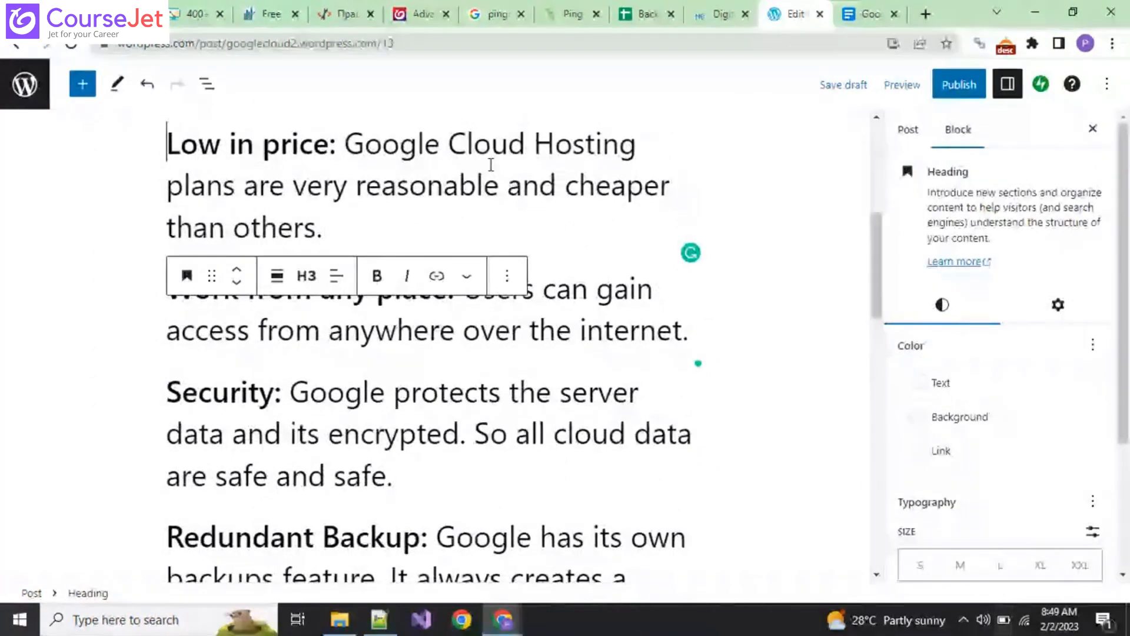
drag(346, 145, 369, 229)
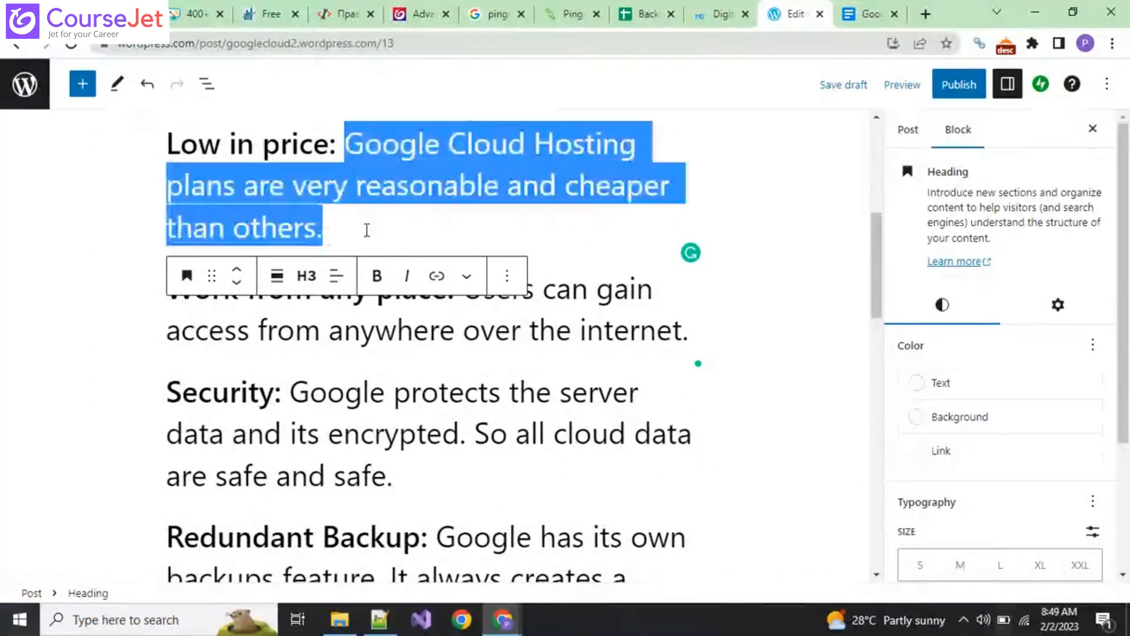
click(506, 281)
scroll(700, 506, down, 2)
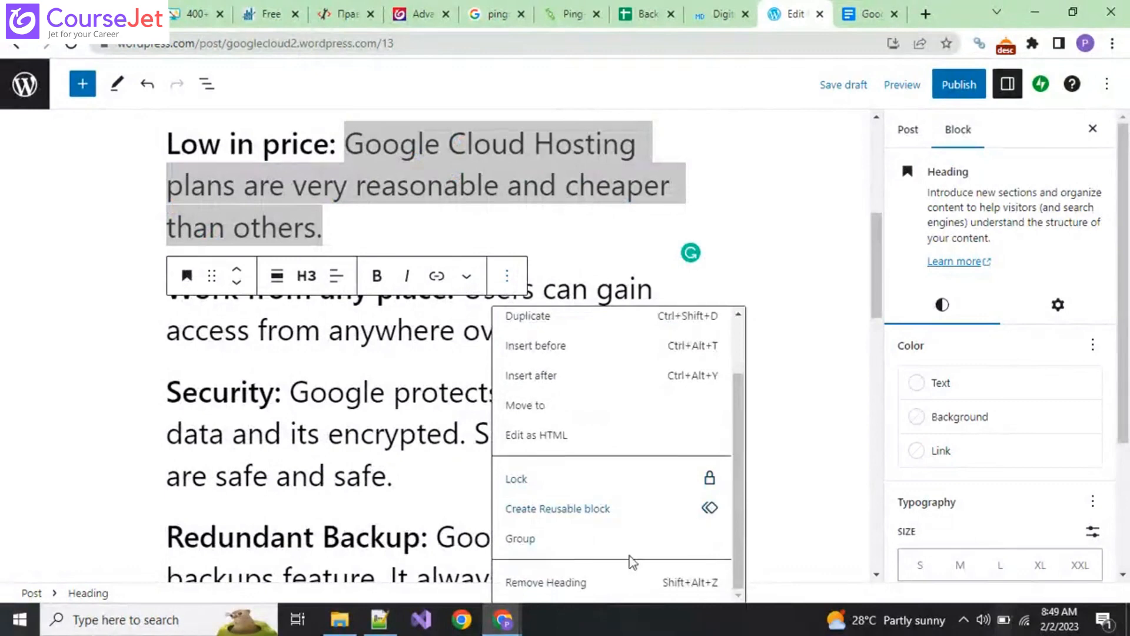
click(545, 581)
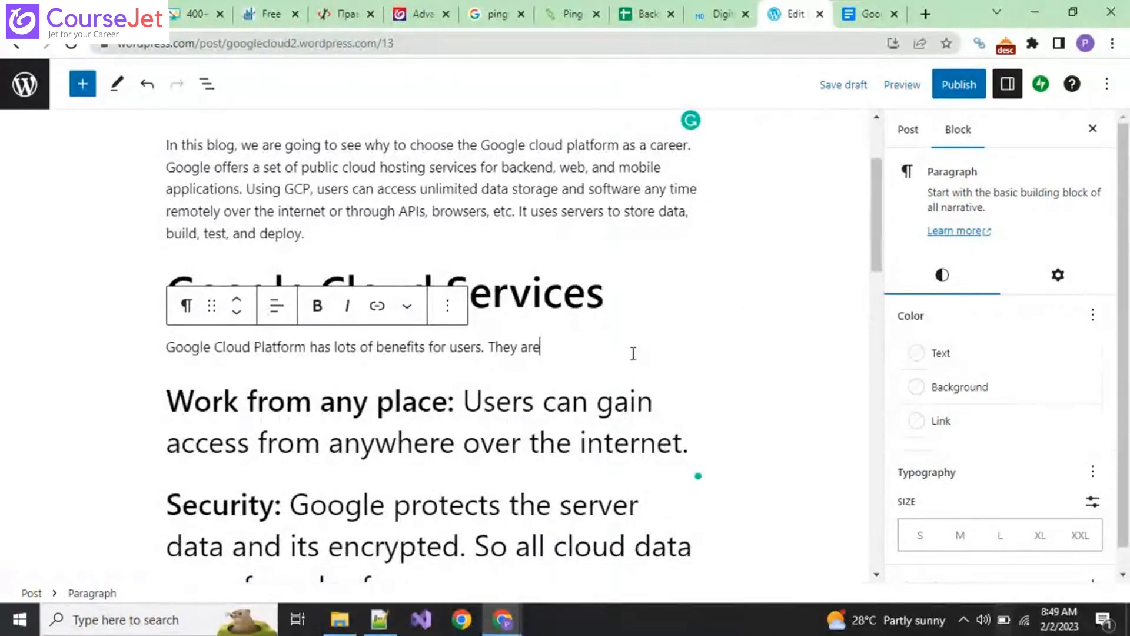
Undo the removal of the "Low in price:" heading block.
scroll(633, 353, down, 1)
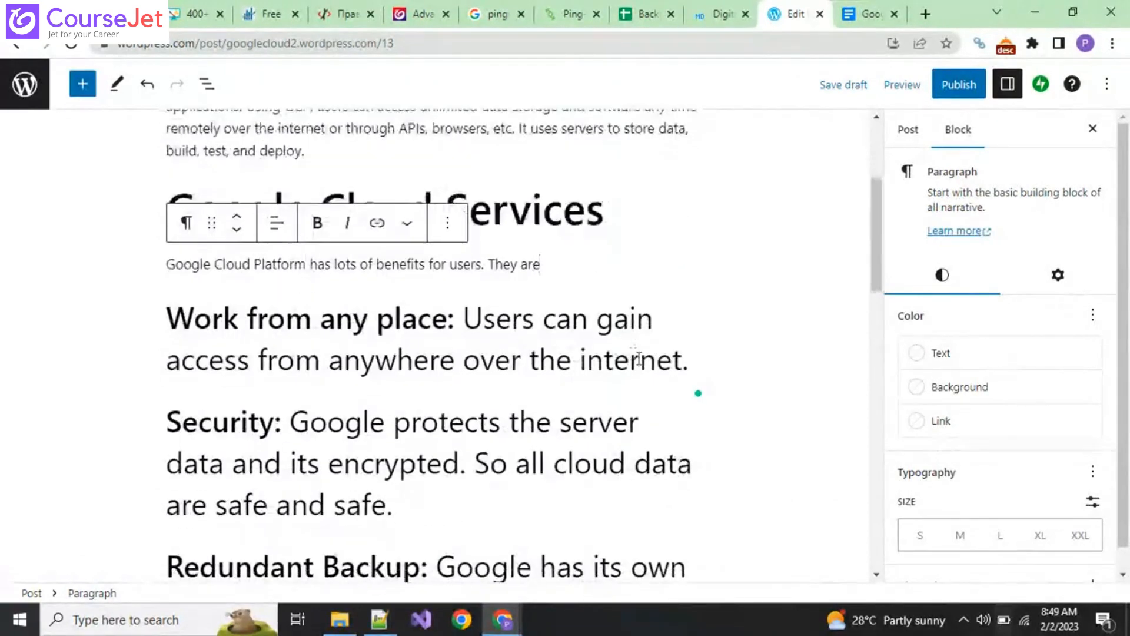
click(640, 359)
key(ctrl+z)
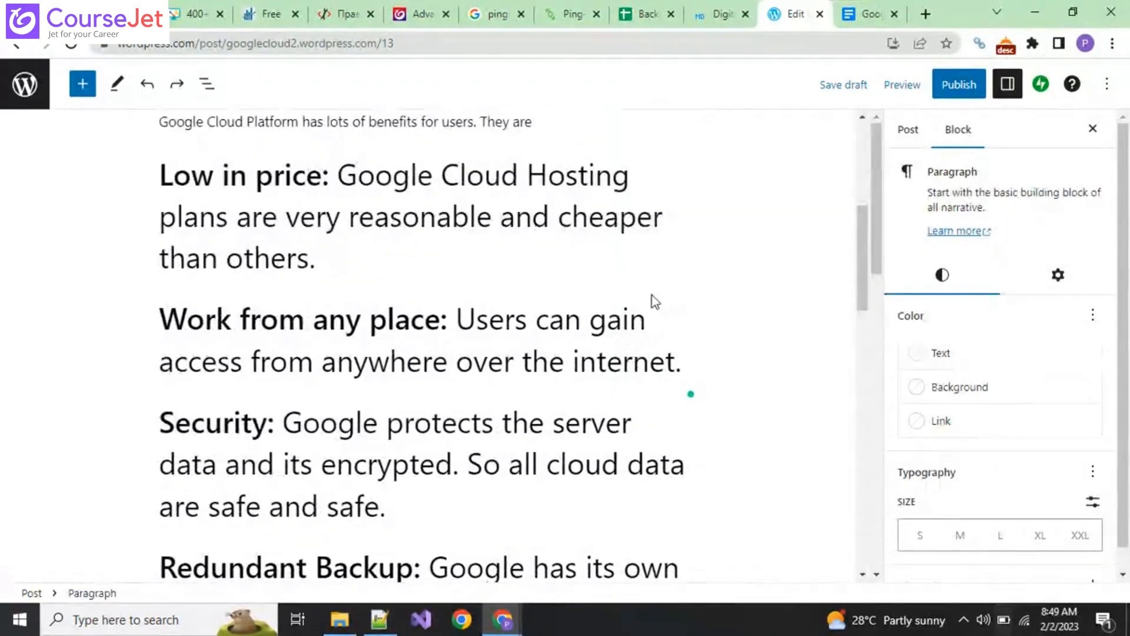
key(ctrl+z)
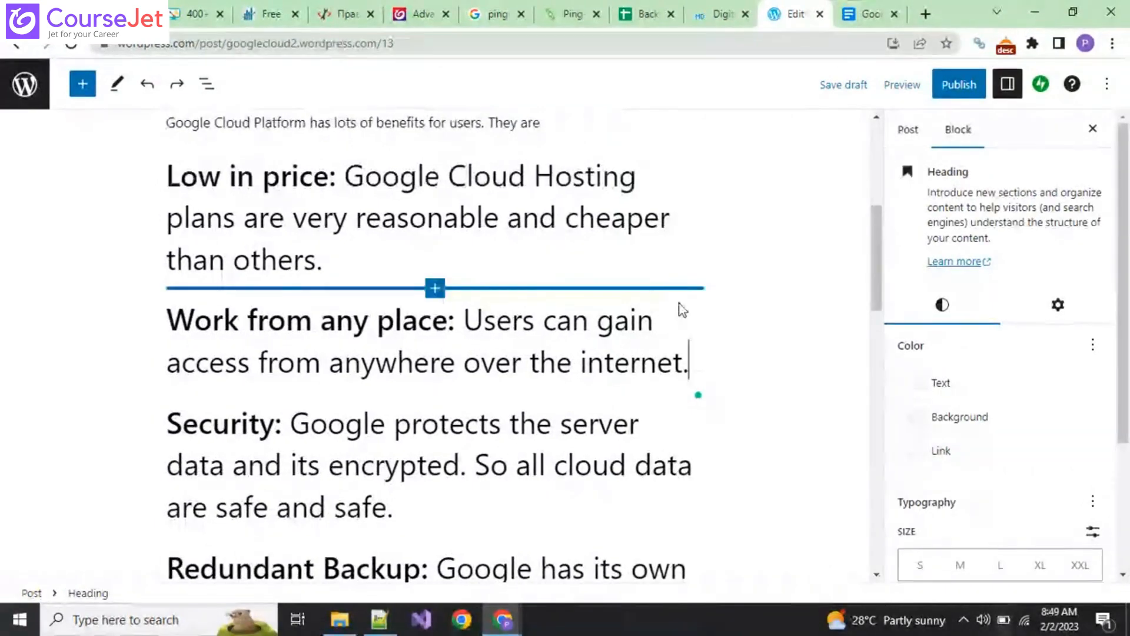
Look over the post content, then publish the post publicly and immediately on the Google Cloud Blog.
scroll(711, 368, down, 5)
scroll(712, 368, up, 10)
scroll(709, 368, down, 5)
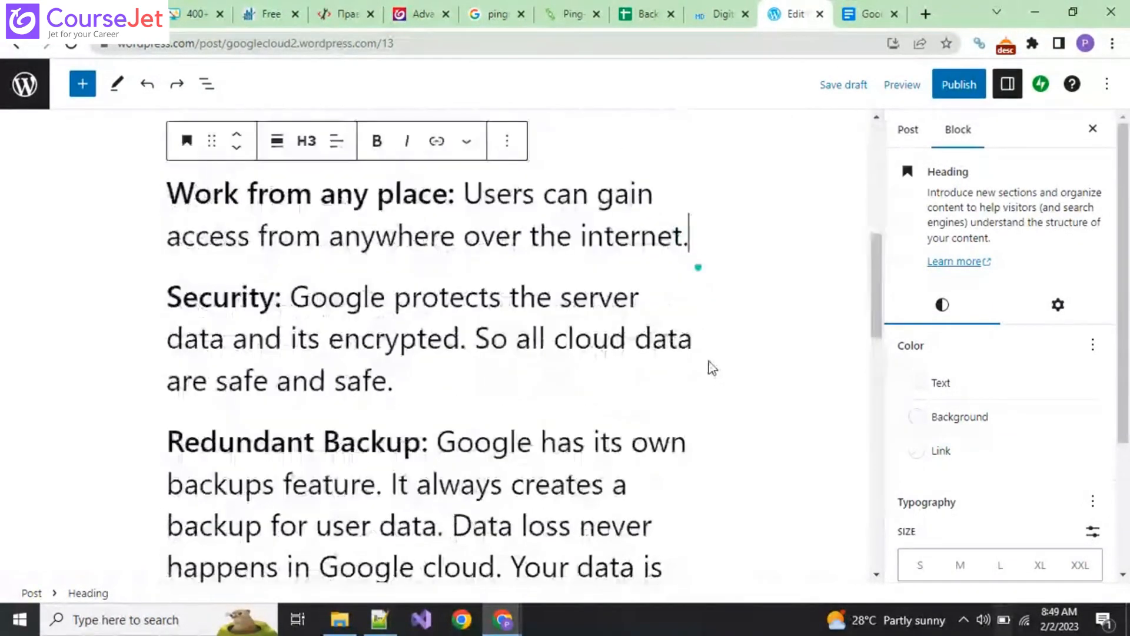
scroll(710, 368, up, 5)
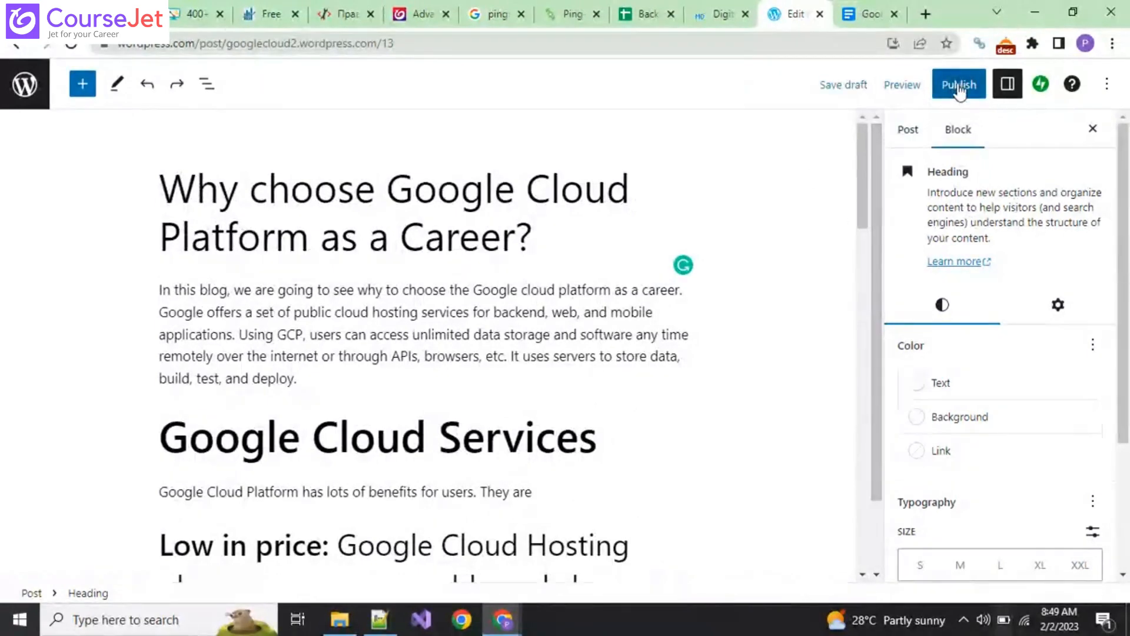
click(959, 85)
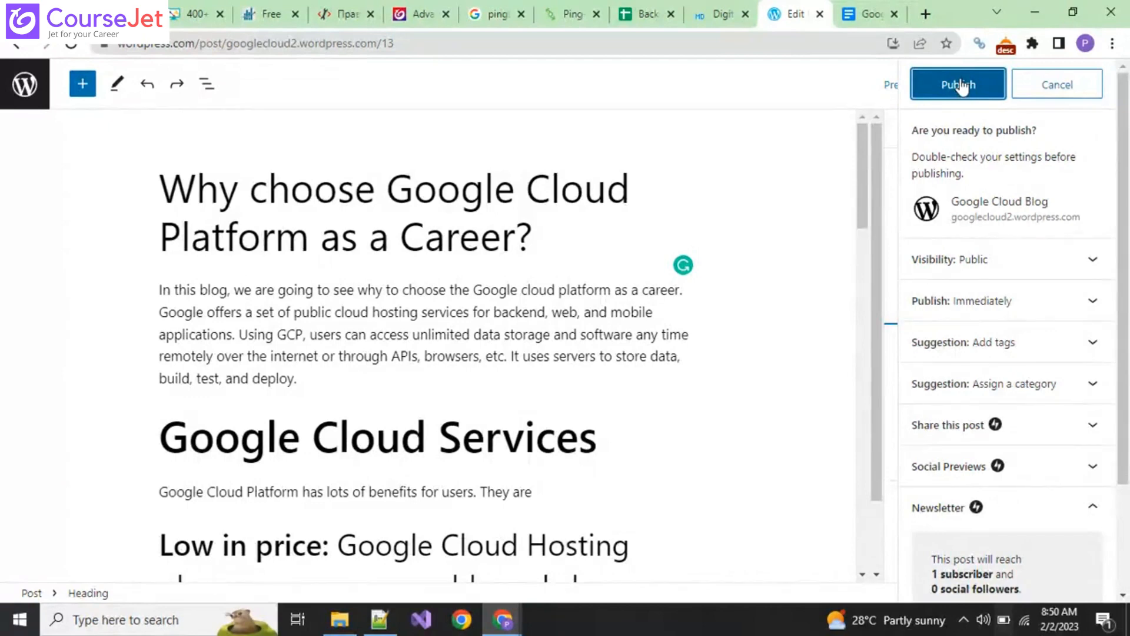
click(959, 86)
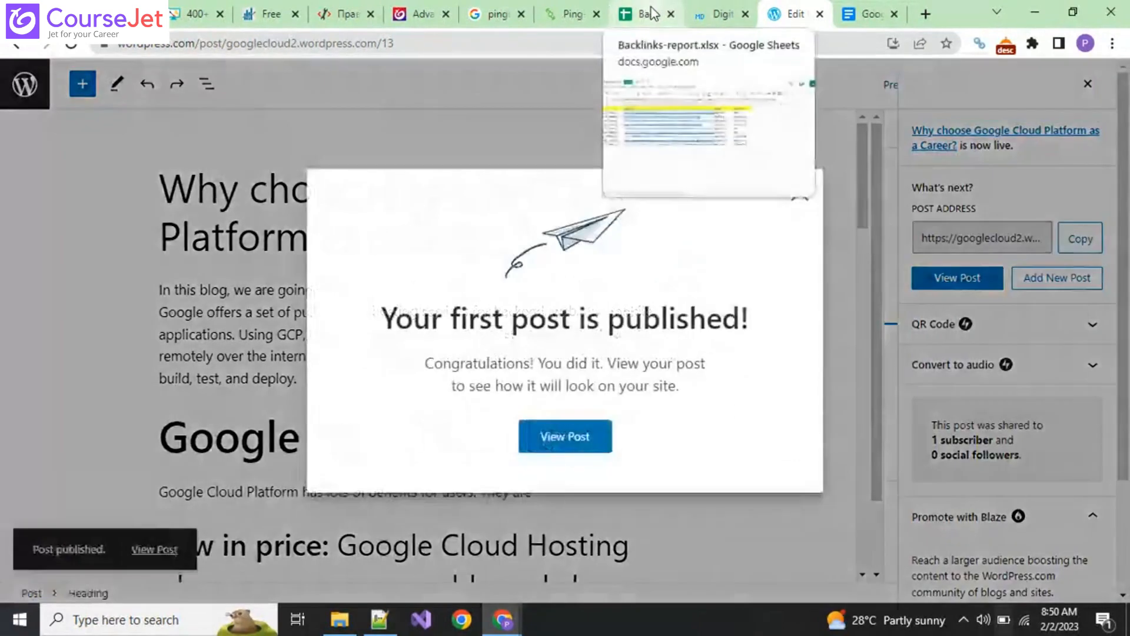
Check the Backlinks-report spreadsheet, return to the post editor and dismiss the publication notice.
click(649, 14)
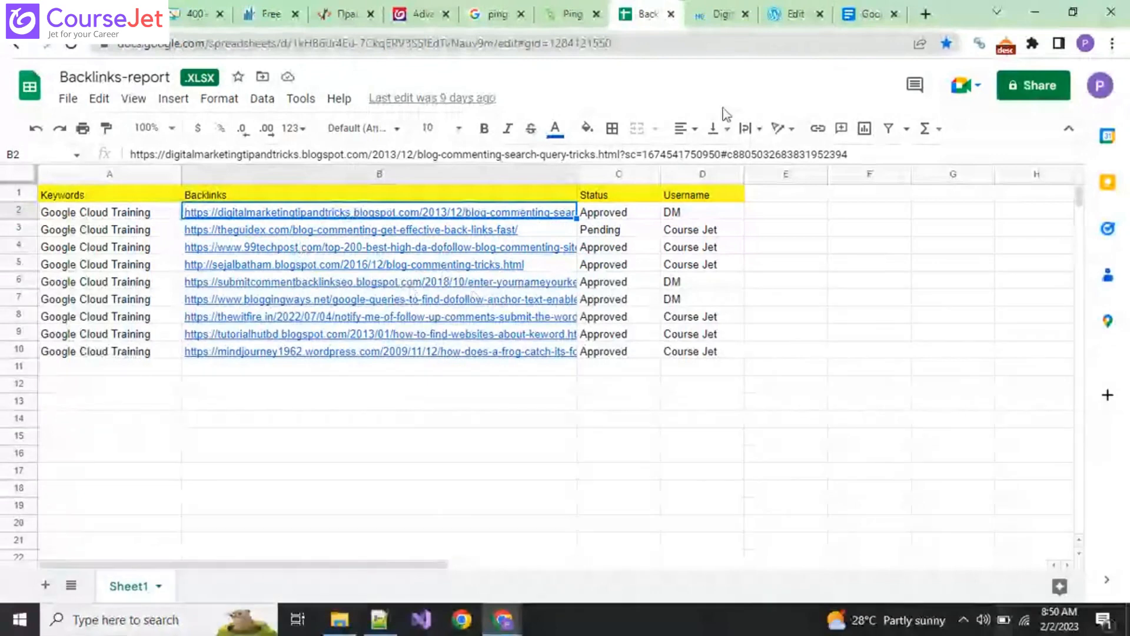
click(792, 16)
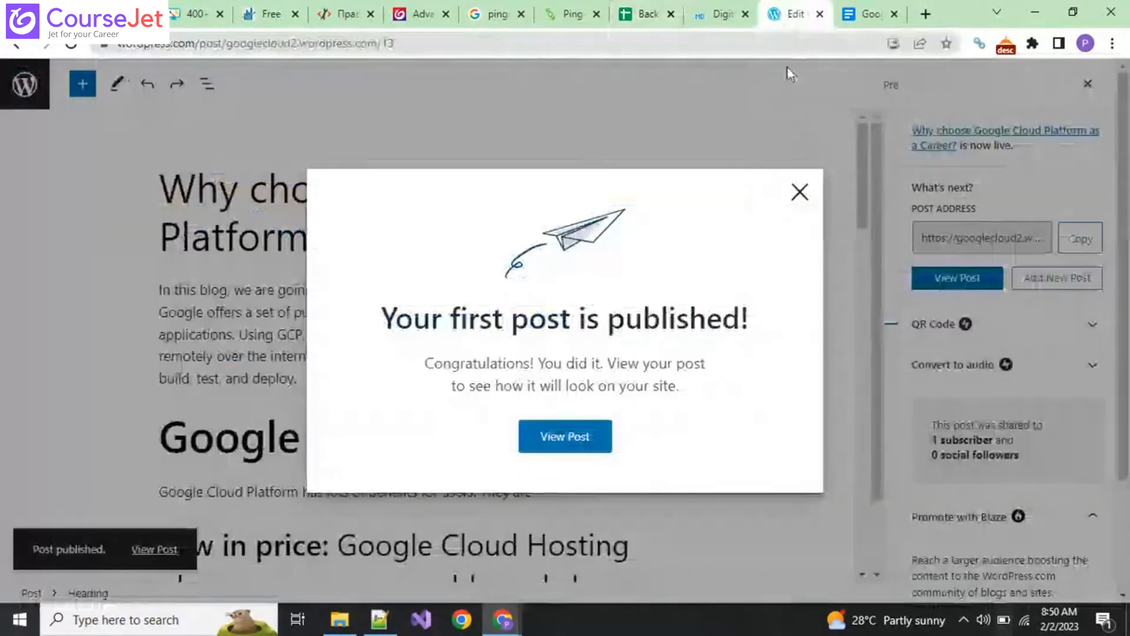
click(800, 192)
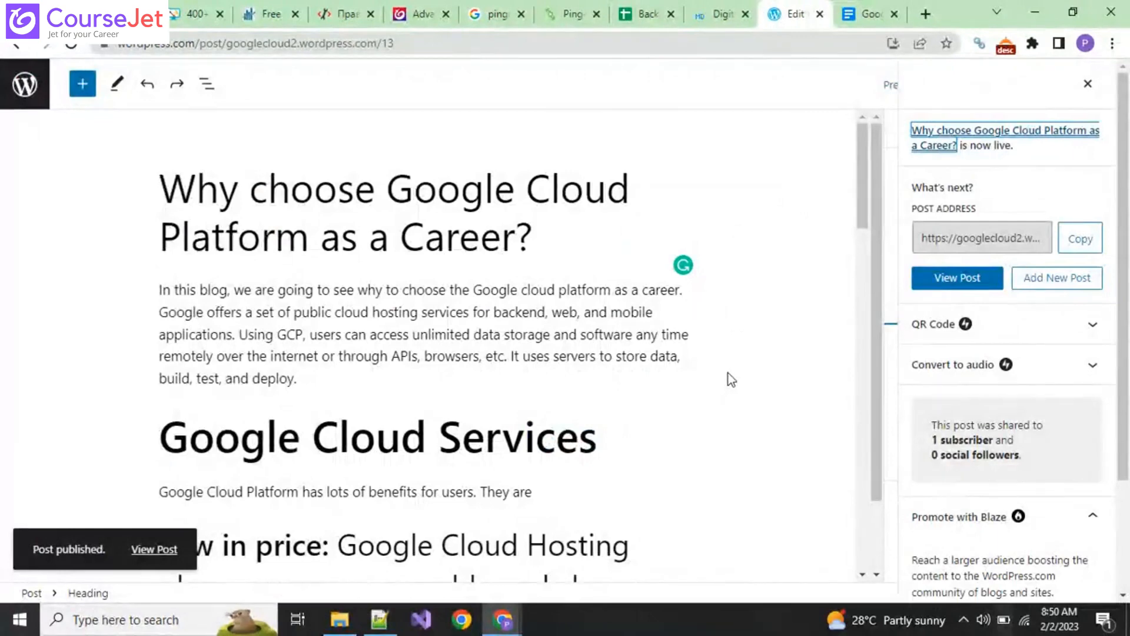
Open the published post and review its text and training links through the comparison with AWS and Azure.
click(534, 401)
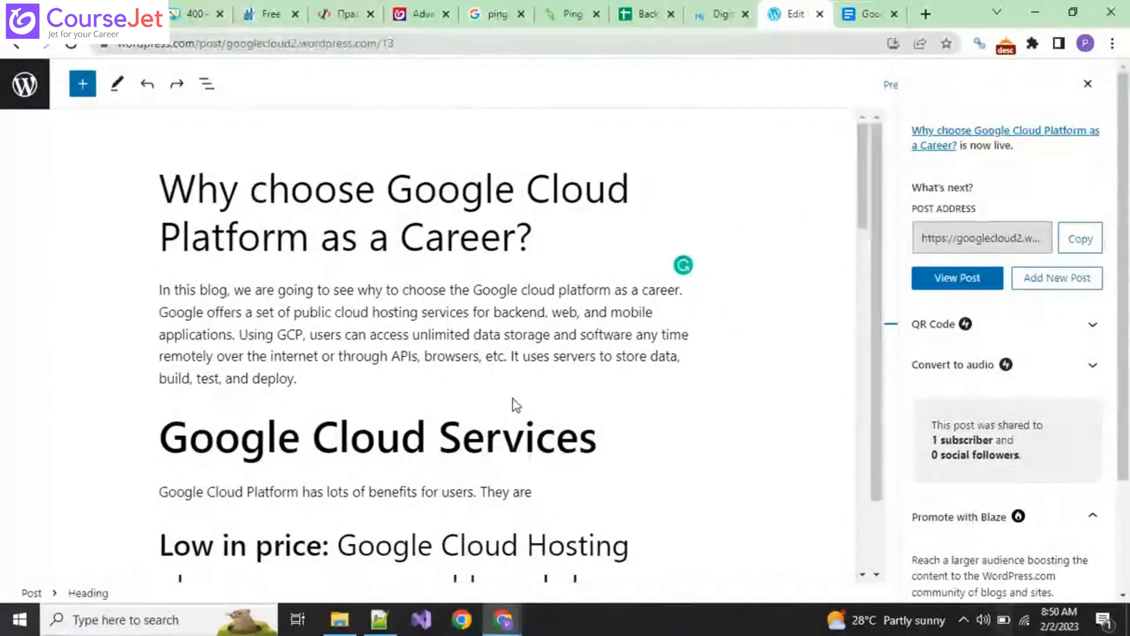
scroll(266, 438, down, 12)
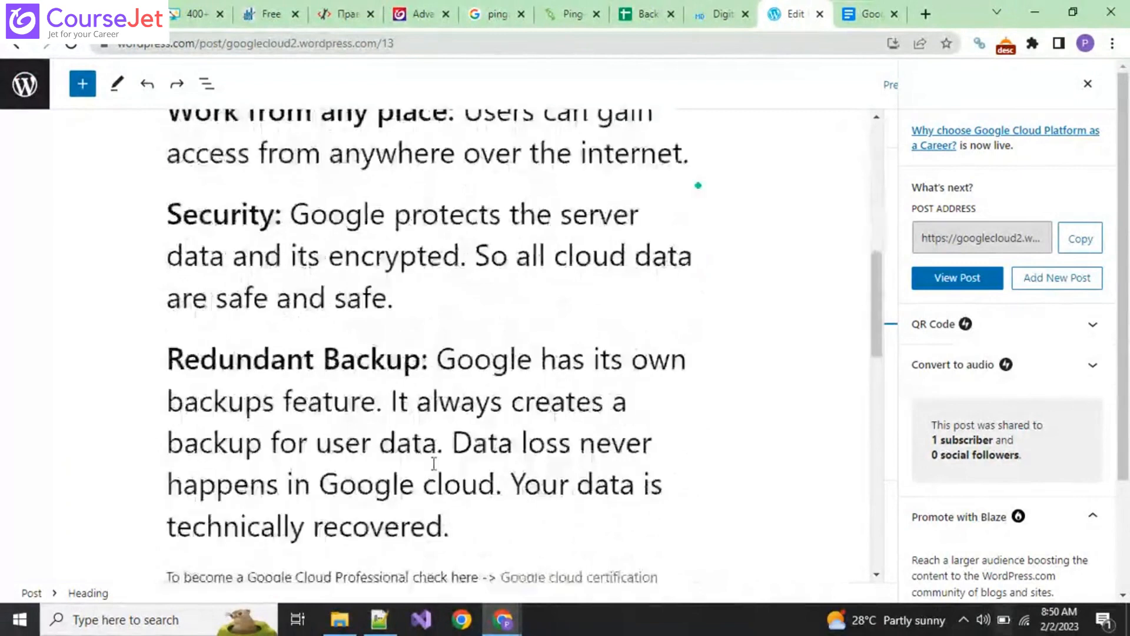
scroll(434, 463, down, 2)
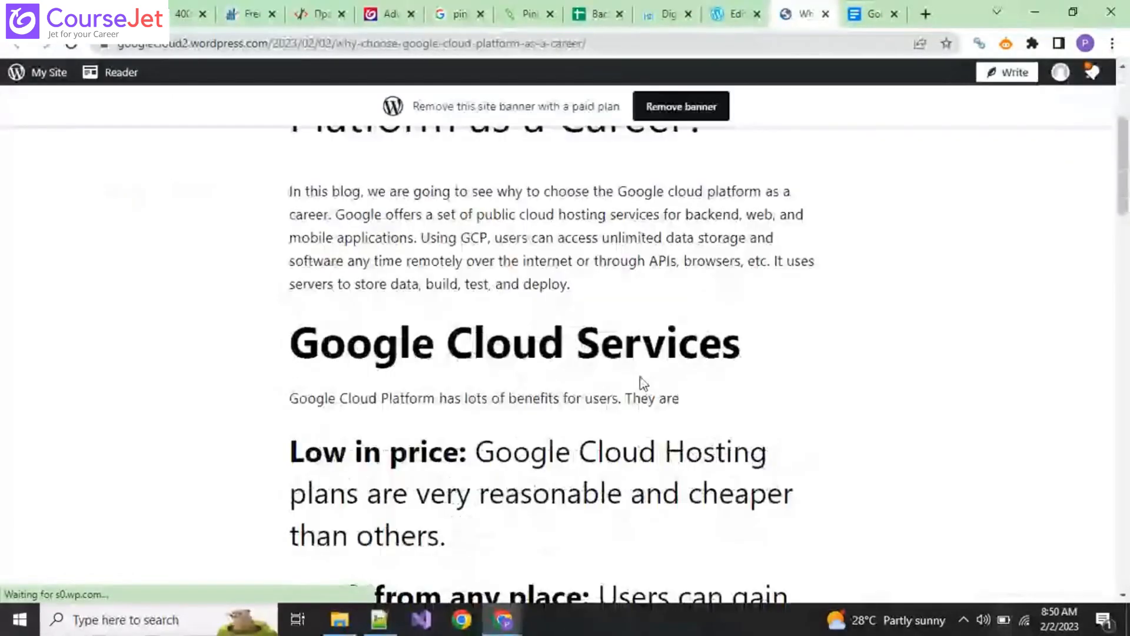
scroll(641, 383, down, 10)
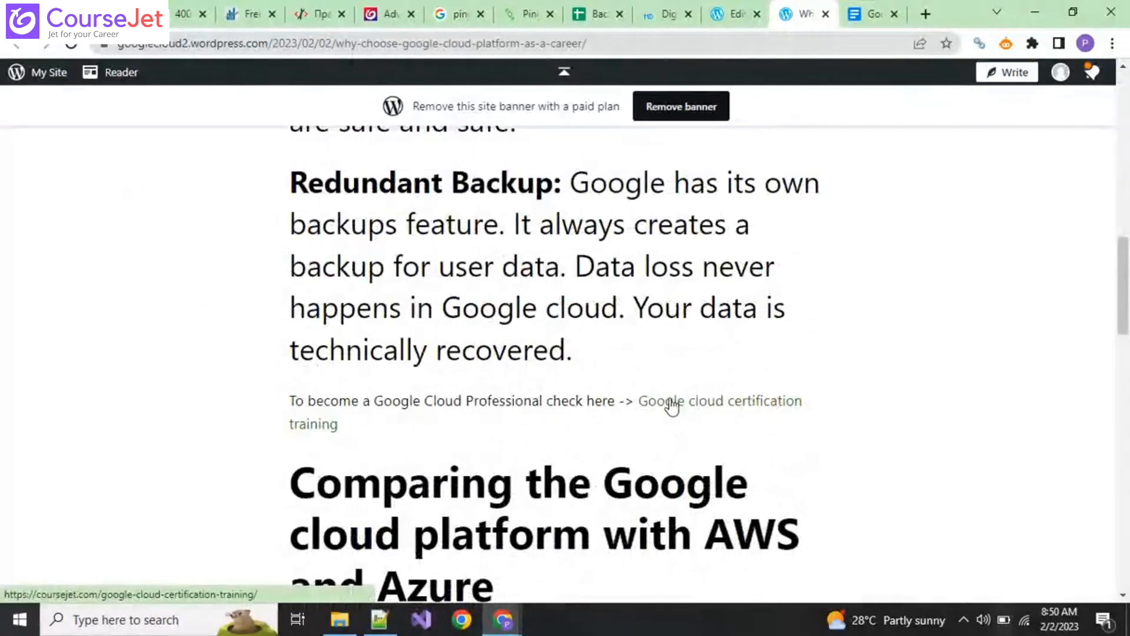
scroll(671, 405, down, 5)
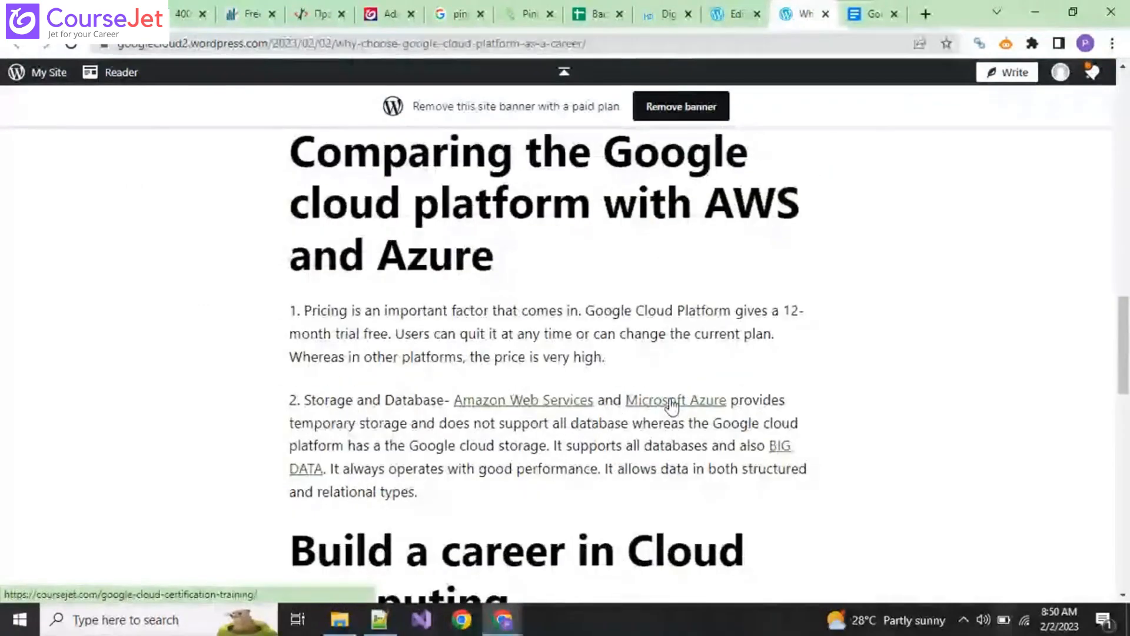
Review the whole published post from its title down to the comments section, including the certification training link.
scroll(672, 405, up, 15)
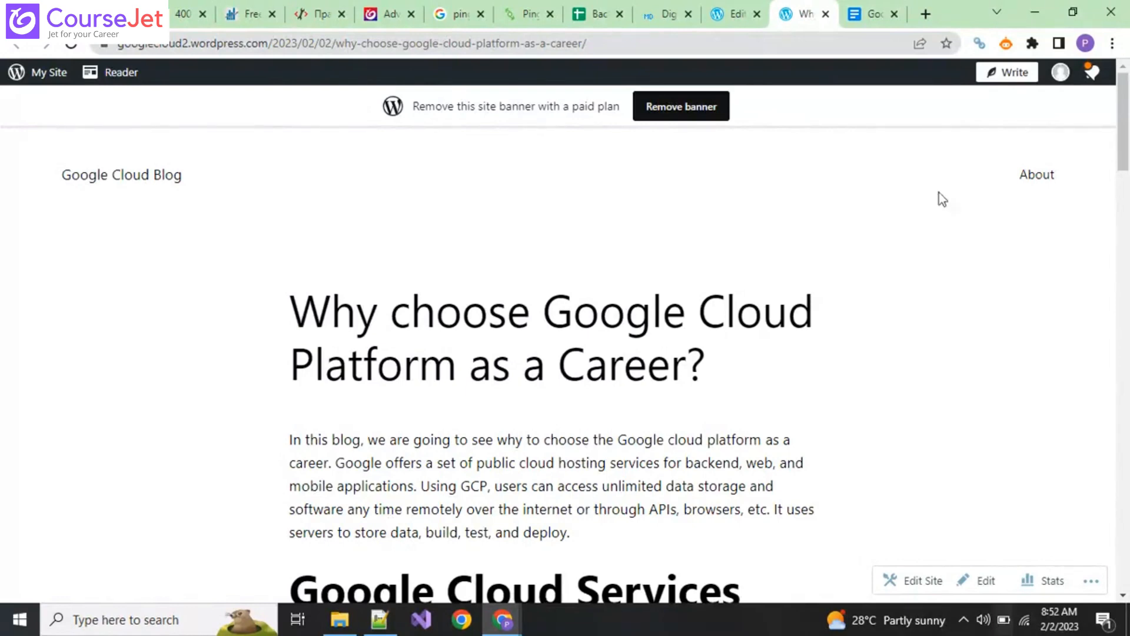
scroll(774, 325, down, 20)
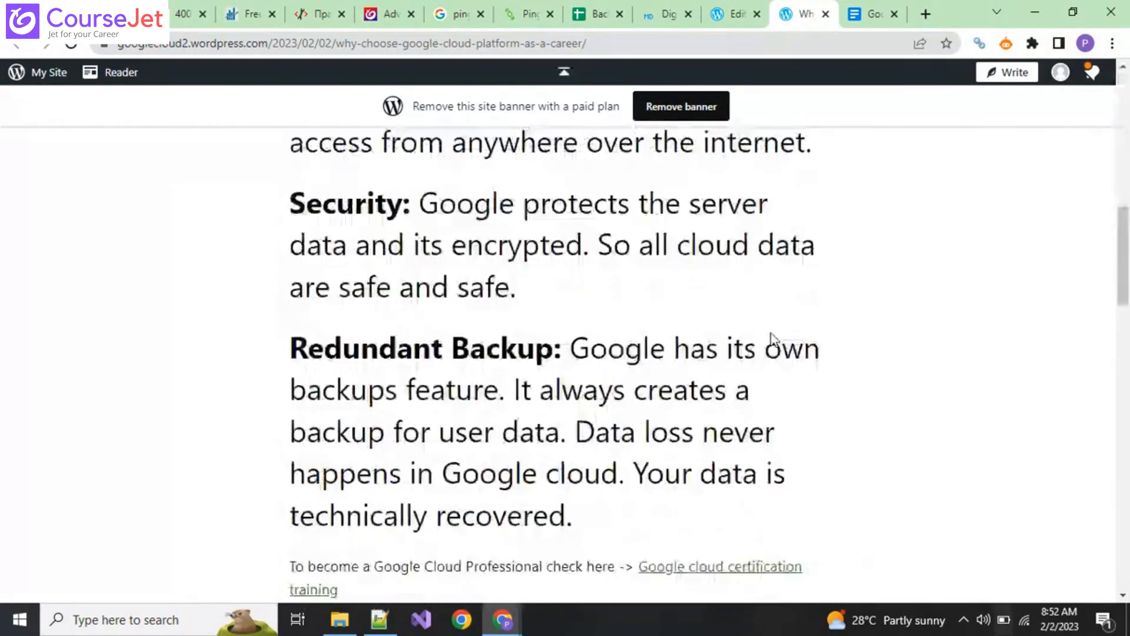
scroll(771, 333, down, 10)
scroll(771, 333, up, 10)
scroll(771, 333, down, 12)
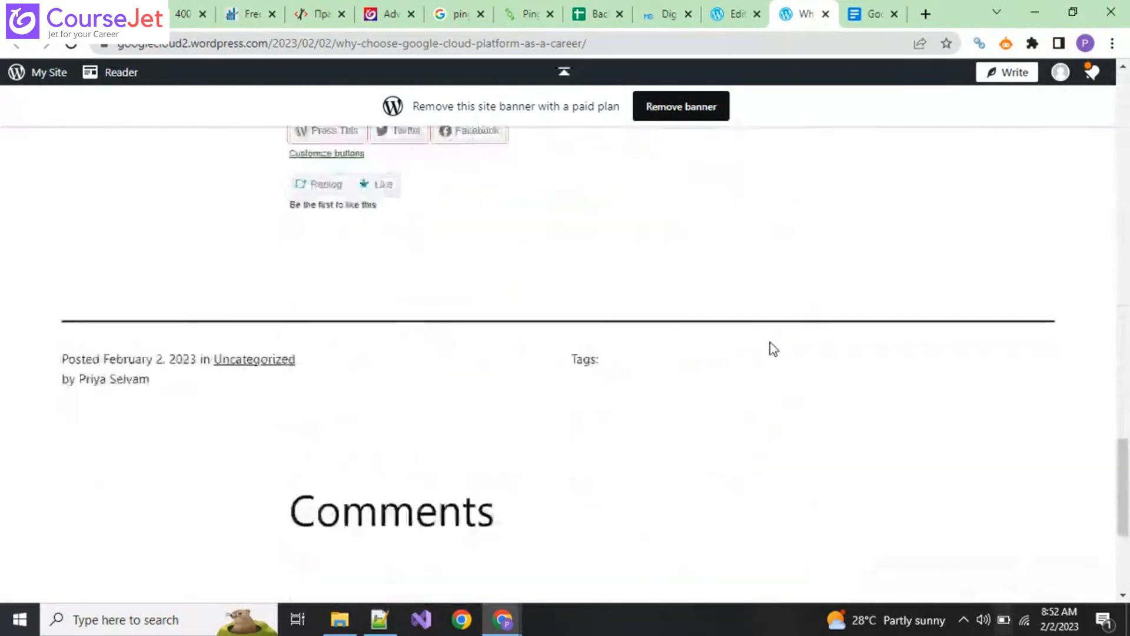
scroll(770, 342, down, 3)
scroll(769, 342, up, 15)
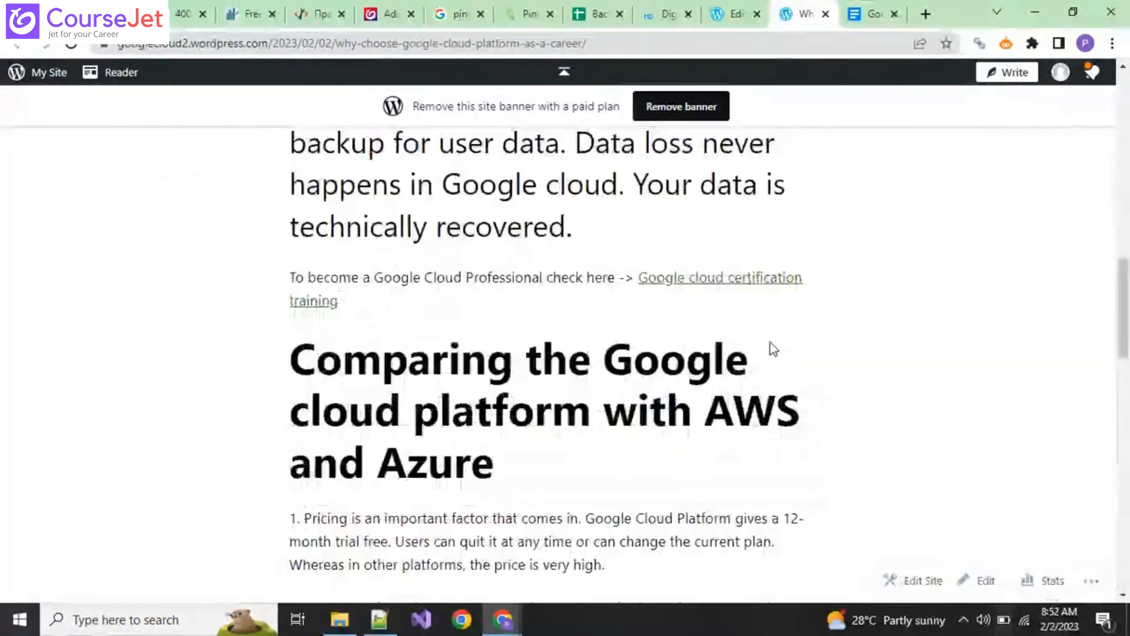
scroll(770, 342, up, 15)
scroll(771, 347, up, 1)
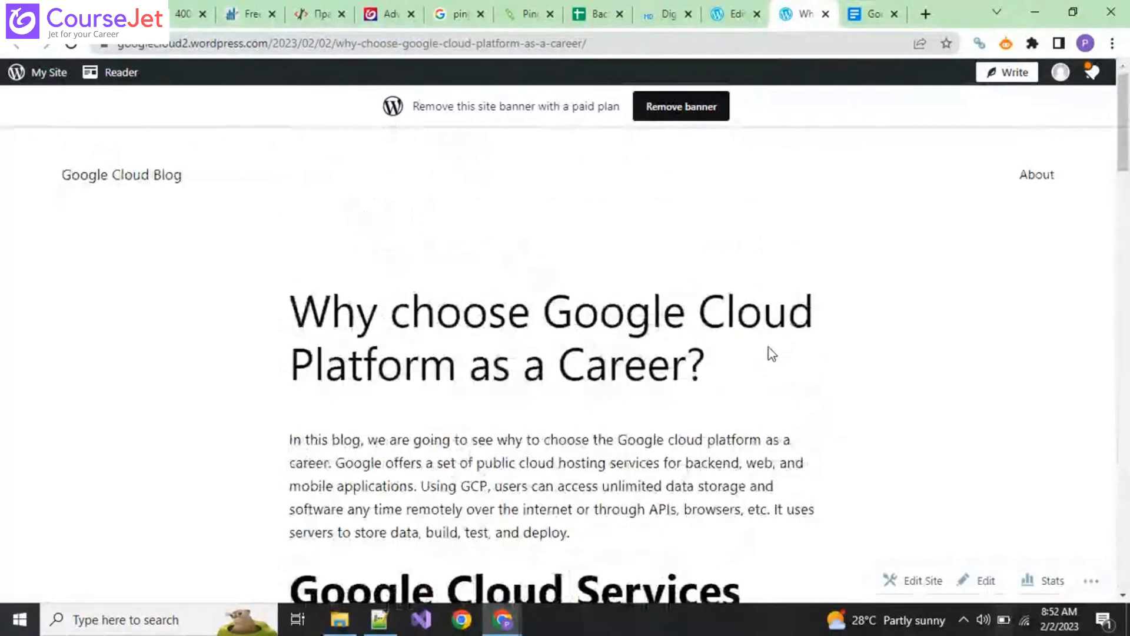
Copy the published post's URL, open it in a new Incognito window and look over the post as a logged-out visitor.
click(431, 43)
key(ctrl+c)
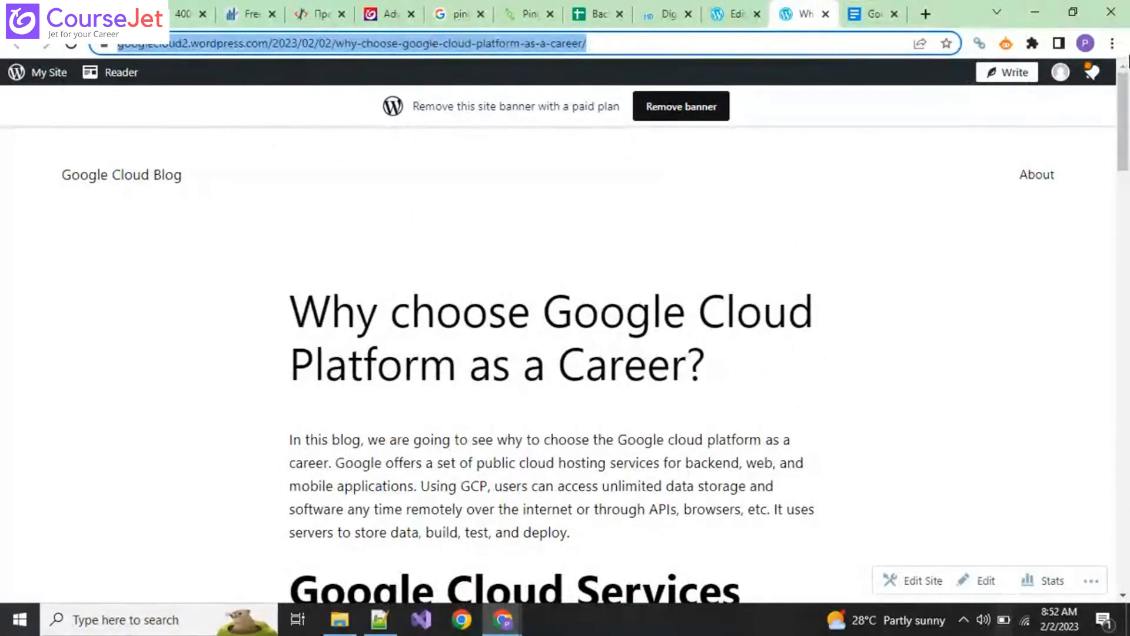
click(1112, 43)
click(1053, 111)
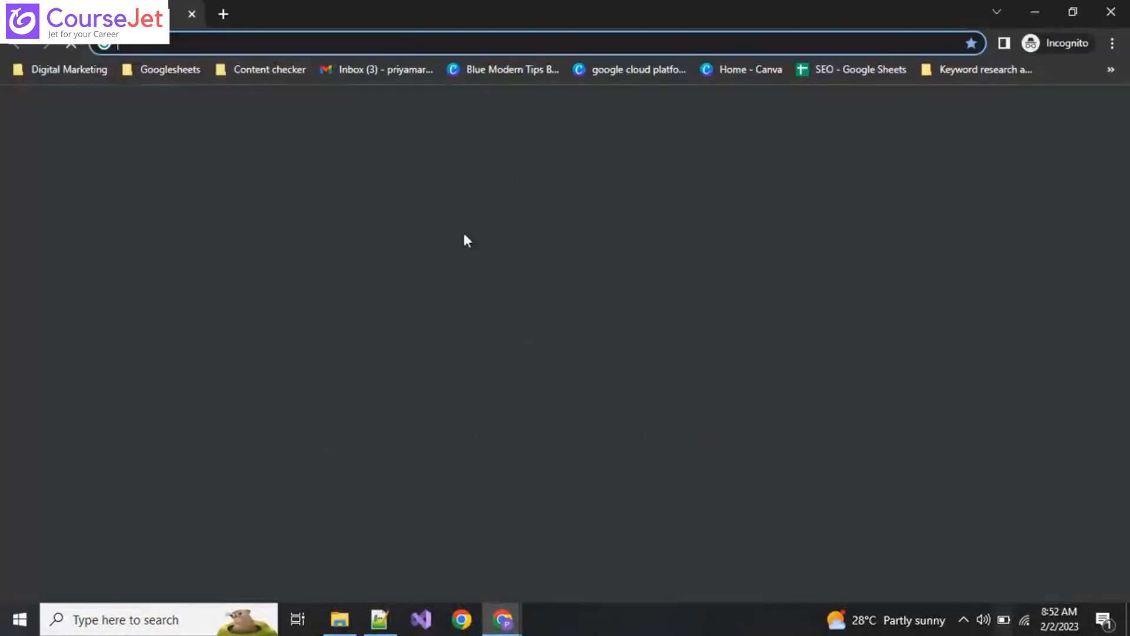
key(ctrl+v)
key(Return)
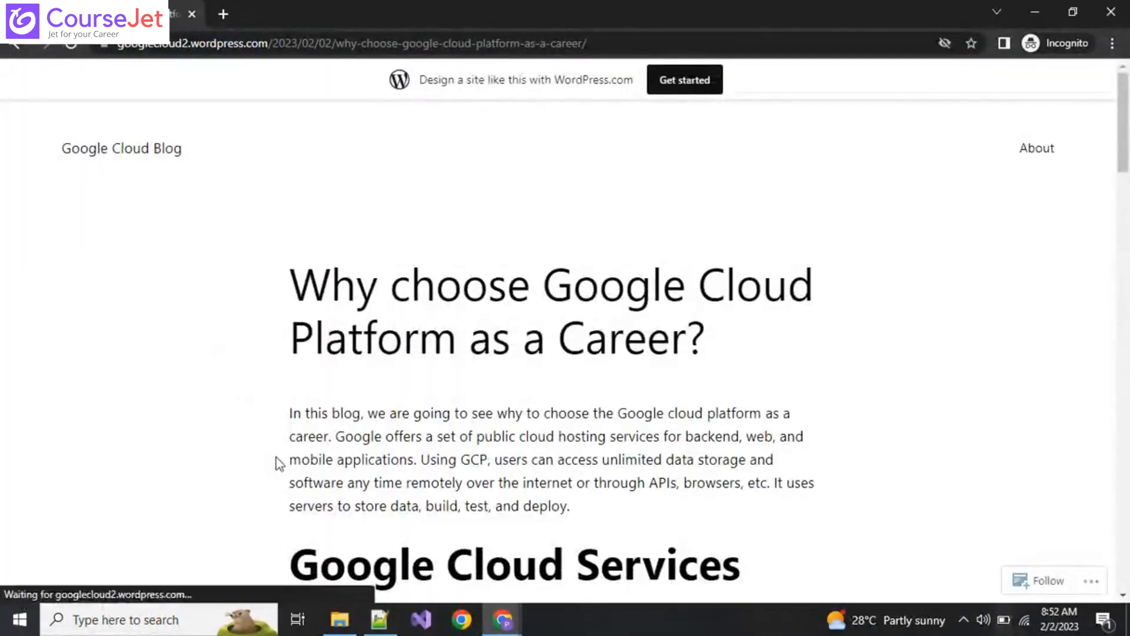
scroll(275, 456, down, 20)
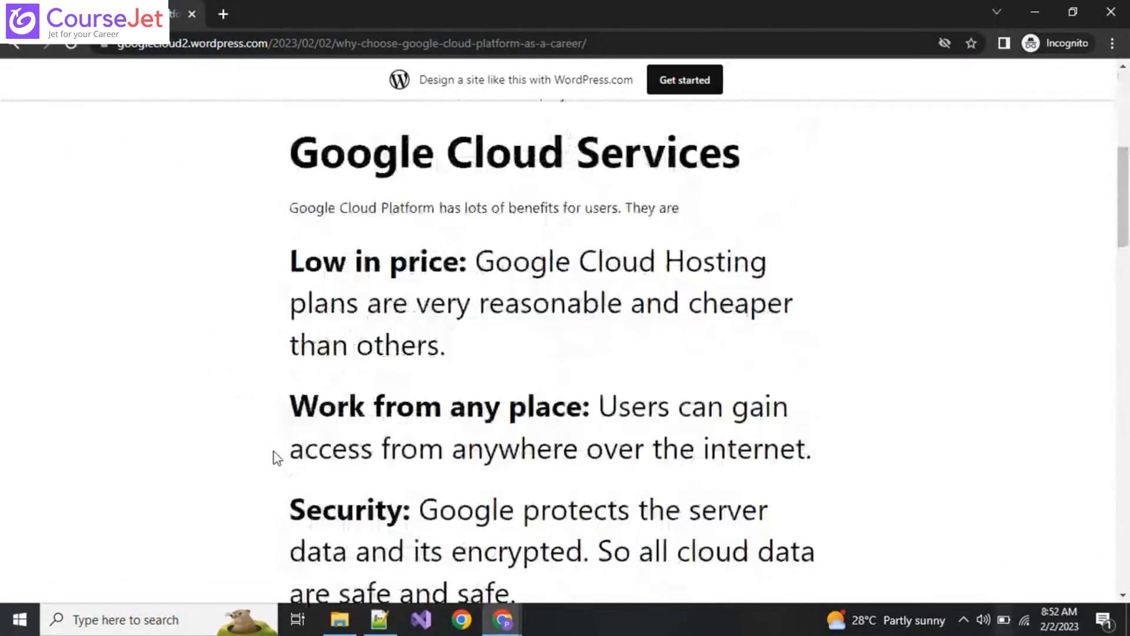
scroll(288, 436, up, 20)
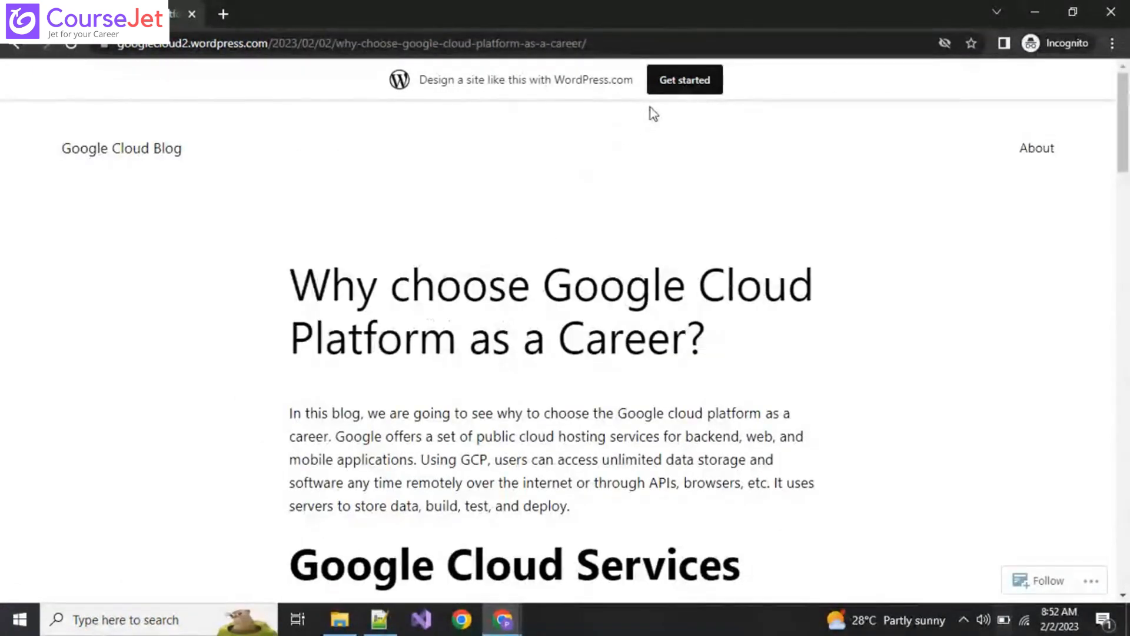
Copy the URL of the Google Cloud career blog post and paste it as the blog home page in the Ping-O-Matic form.
scroll(647, 404, down, 15)
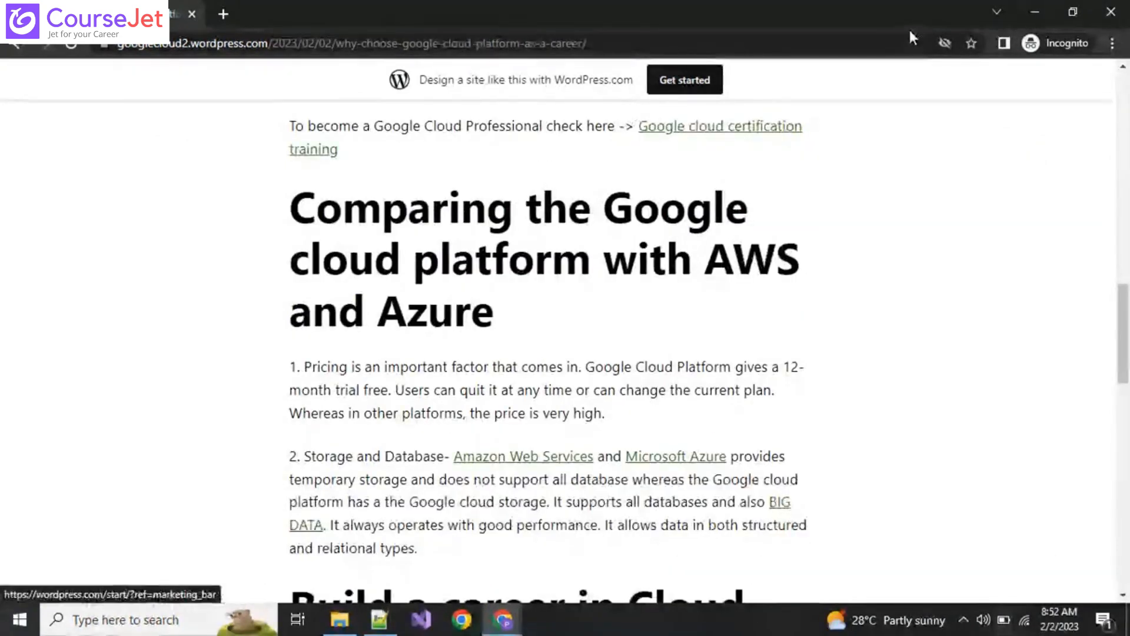
click(488, 44)
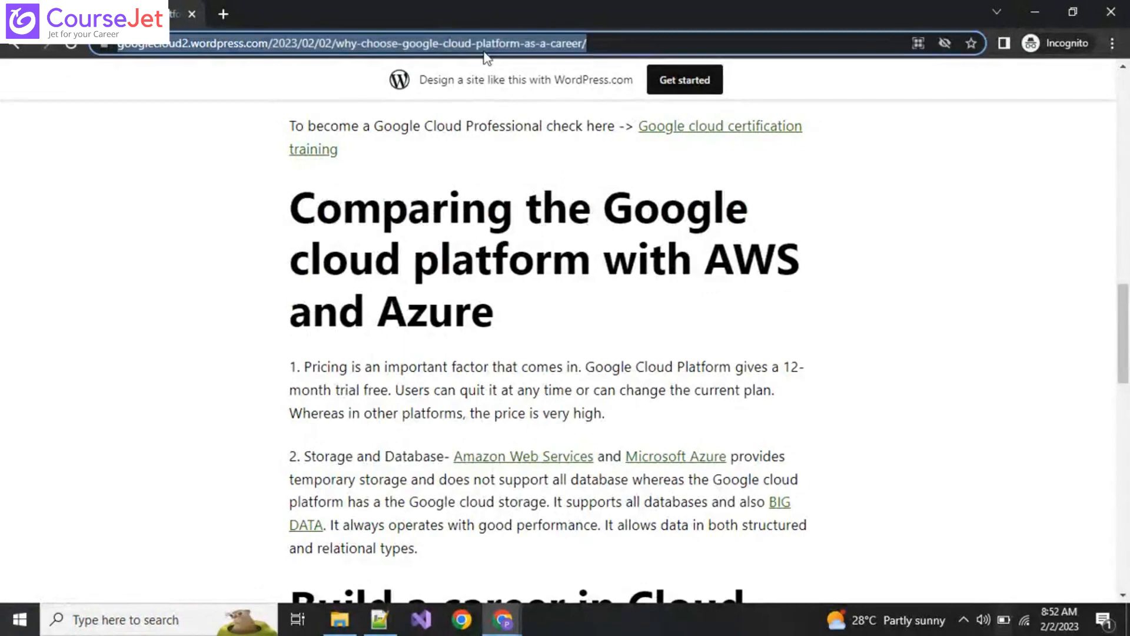
click(1035, 11)
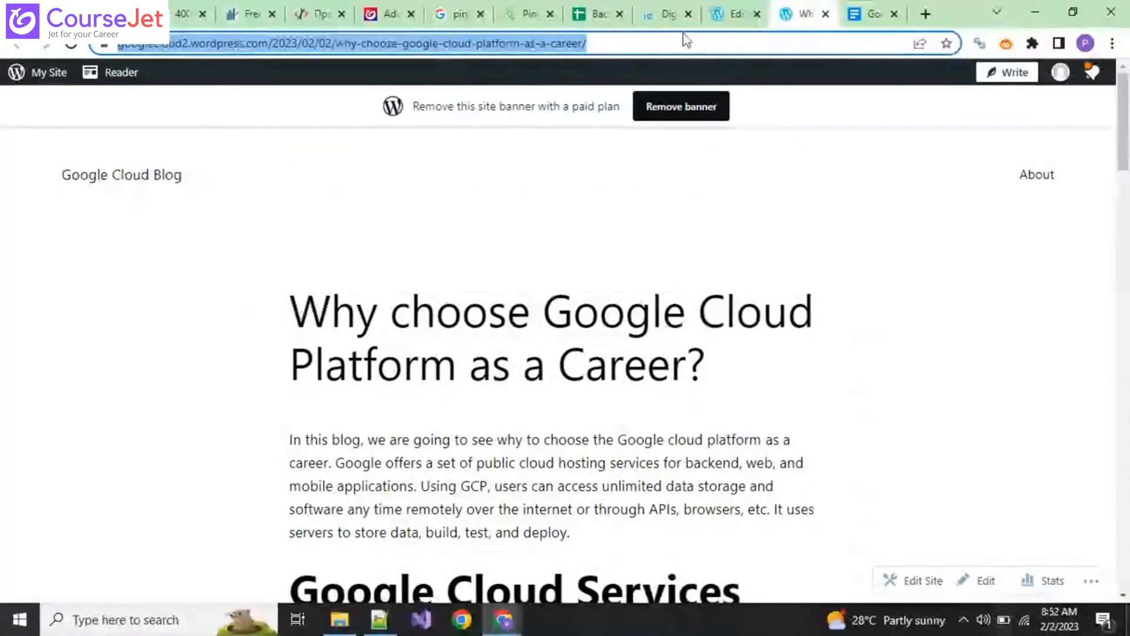
click(525, 13)
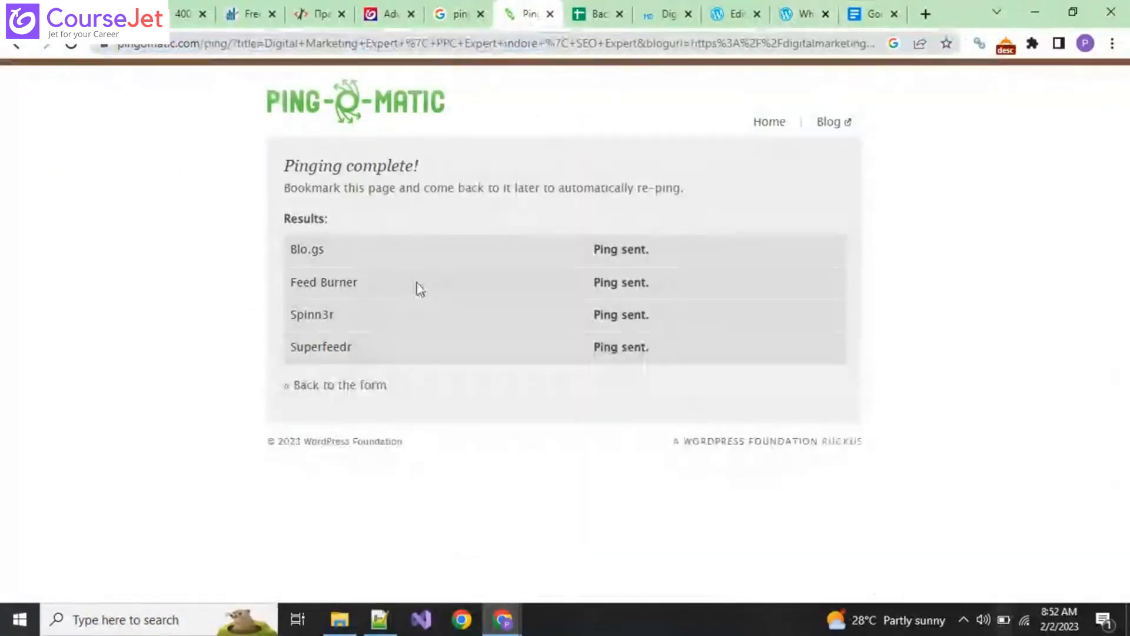
click(16, 44)
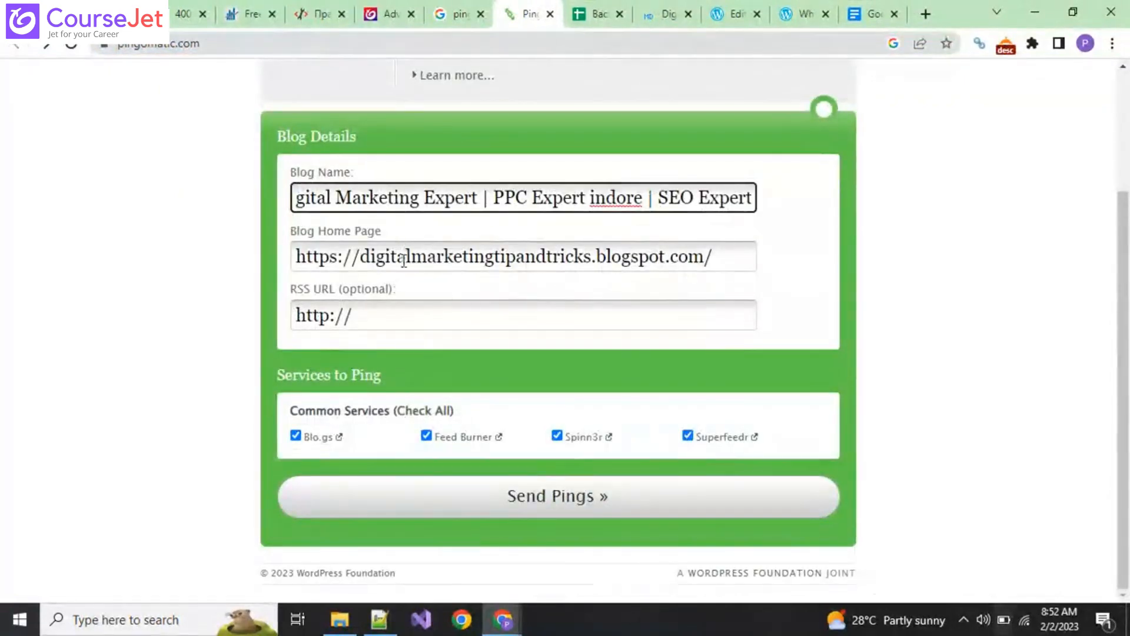
scroll(308, 163, up, 3)
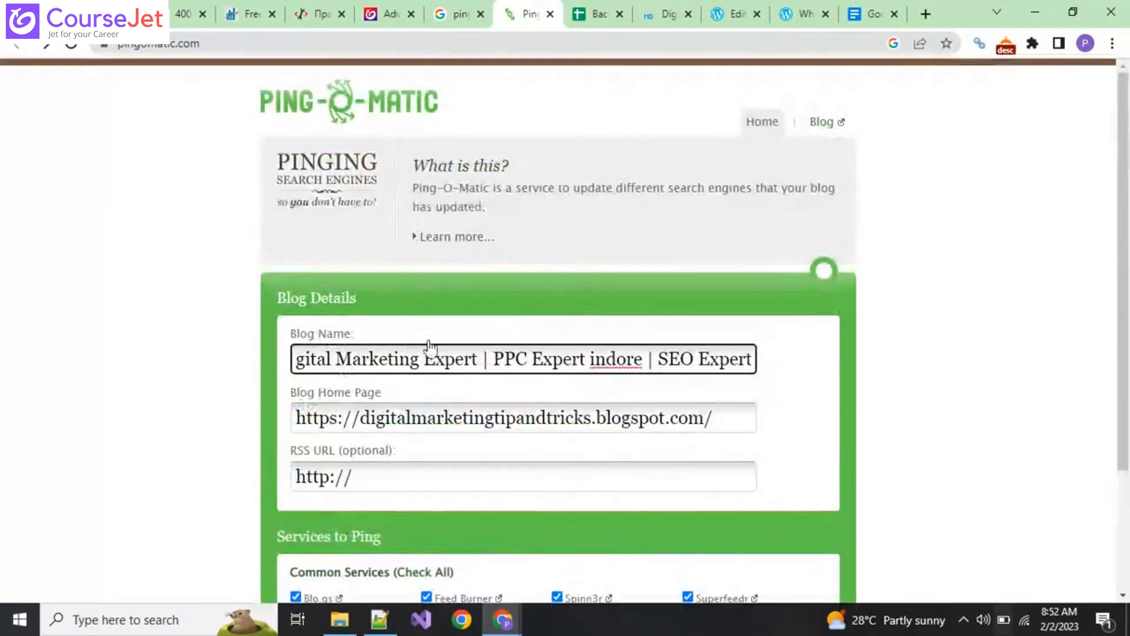
triple_click(433, 419)
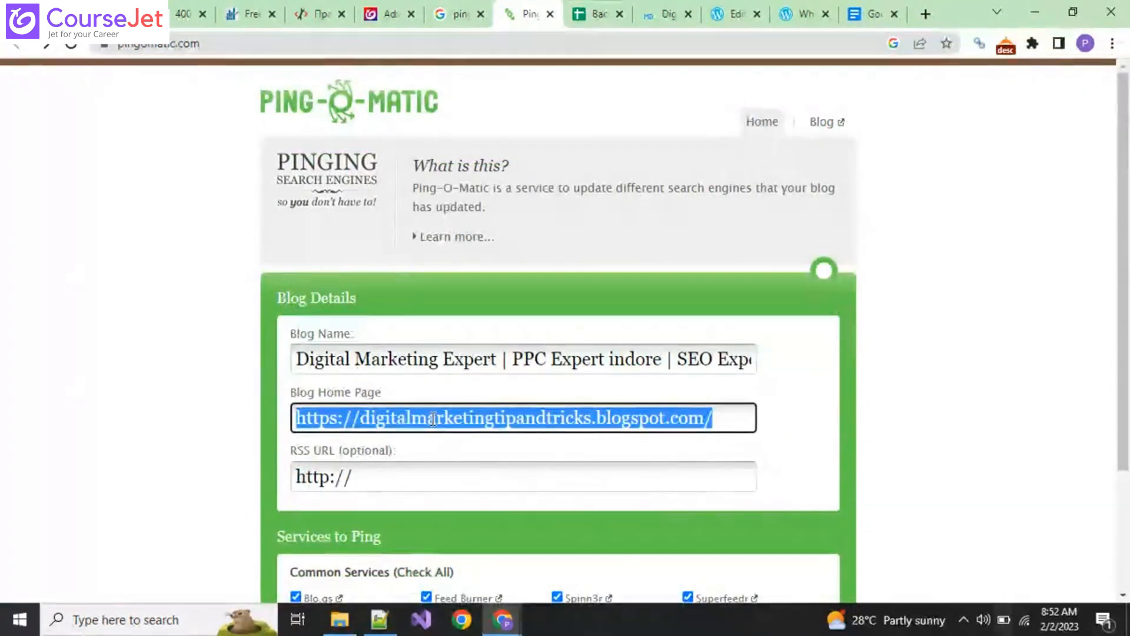
key(ctrl+v)
Set the blog name to Google Cloud and send the pings to all the common services.
double_click(518, 358)
key(ctrl+a)
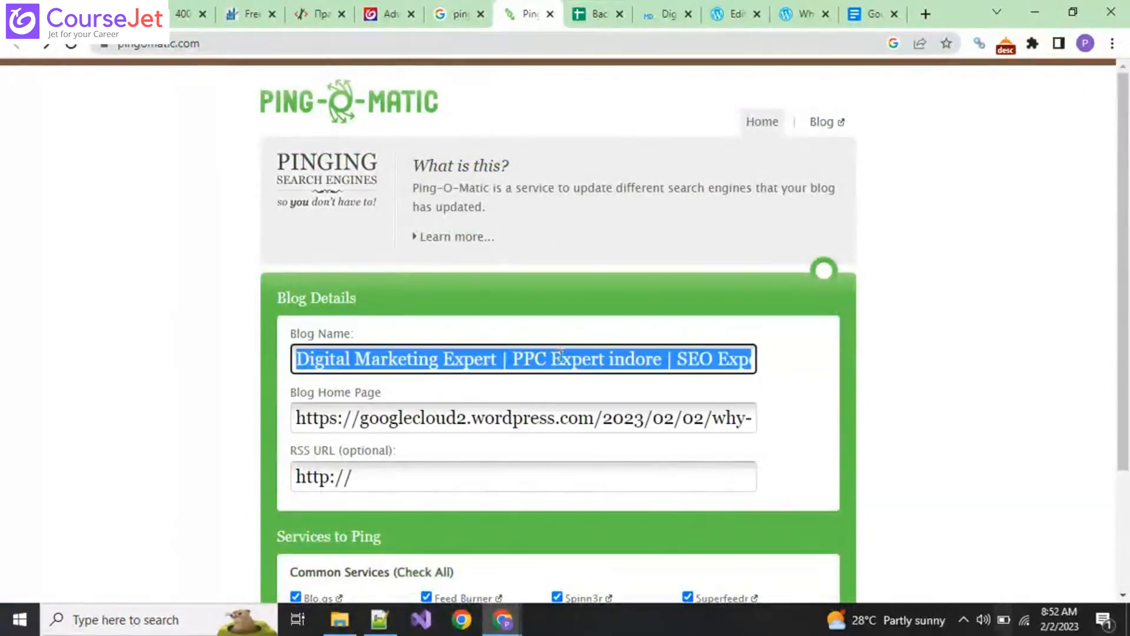
text(Googl)
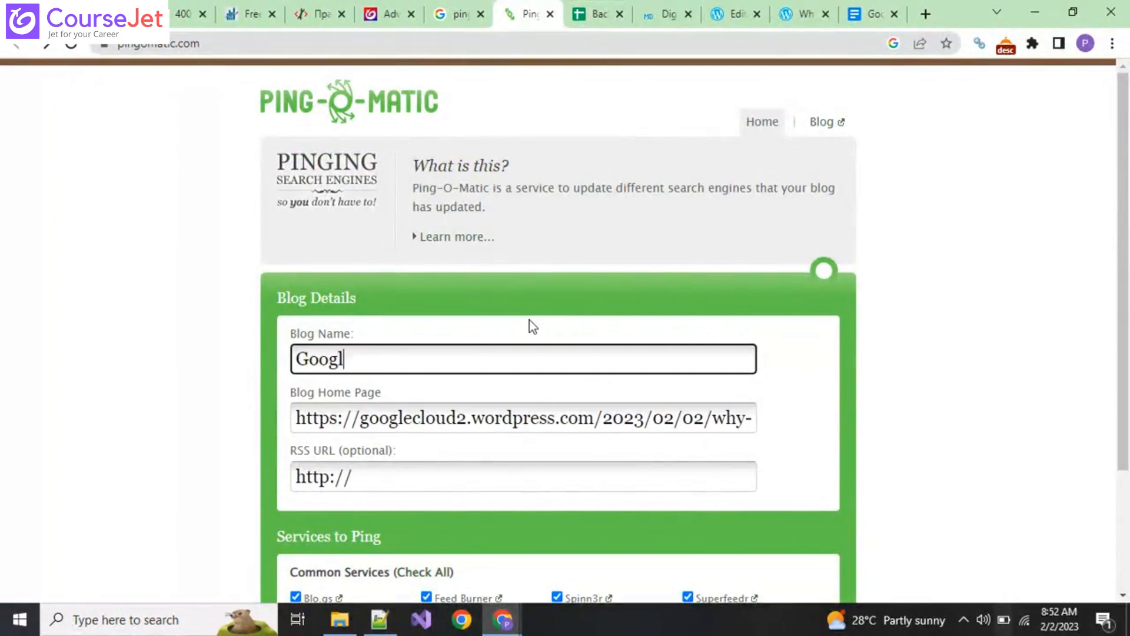
text(e Cloud)
scroll(1003, 402, down, 3)
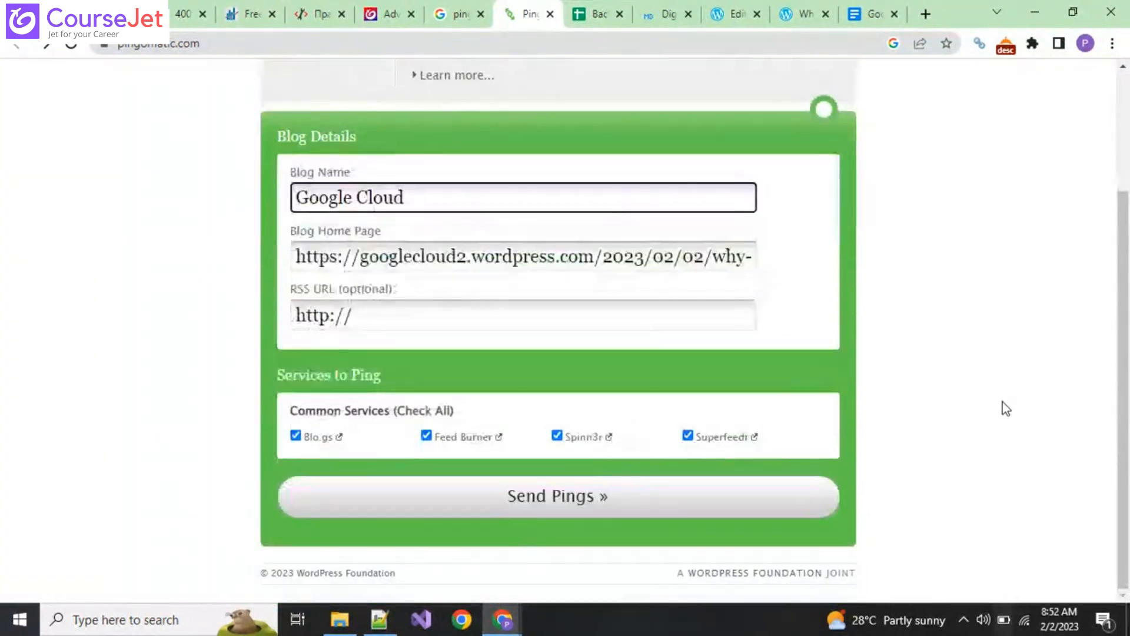
click(512, 508)
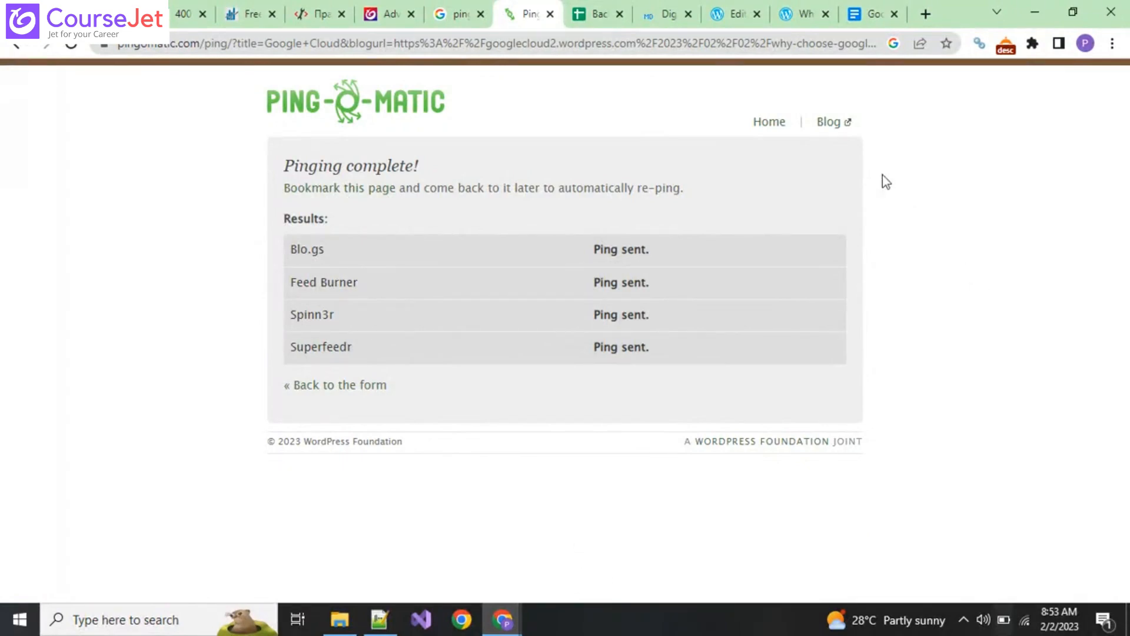
Review the link building topics in the curriculum of the CourseJet digital marketing course page.
click(374, 18)
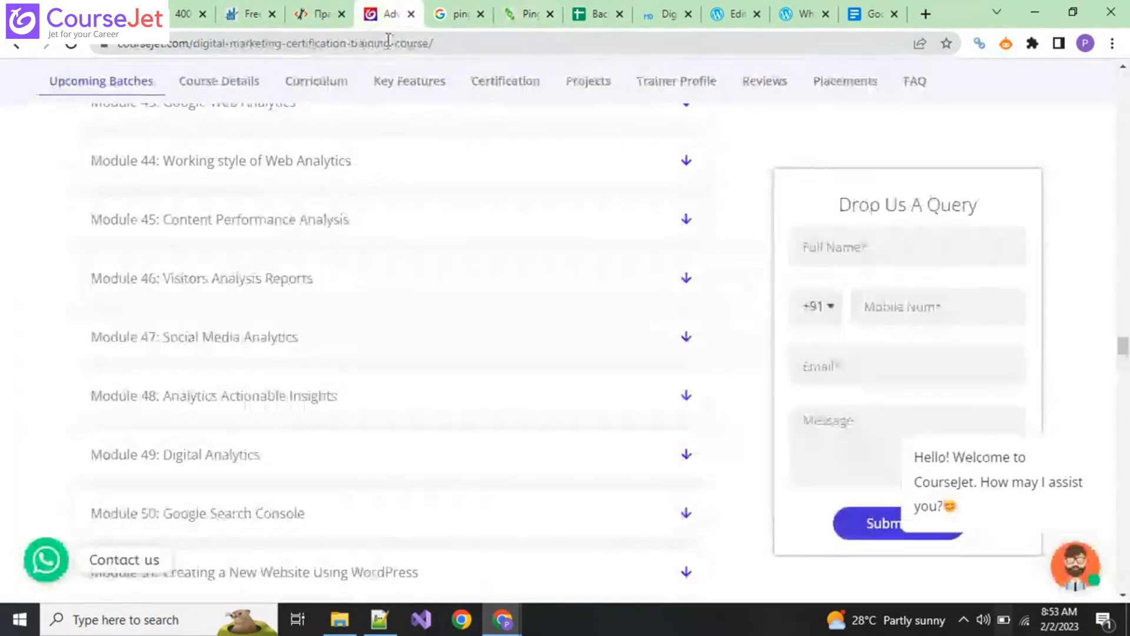
scroll(272, 426, up, 20)
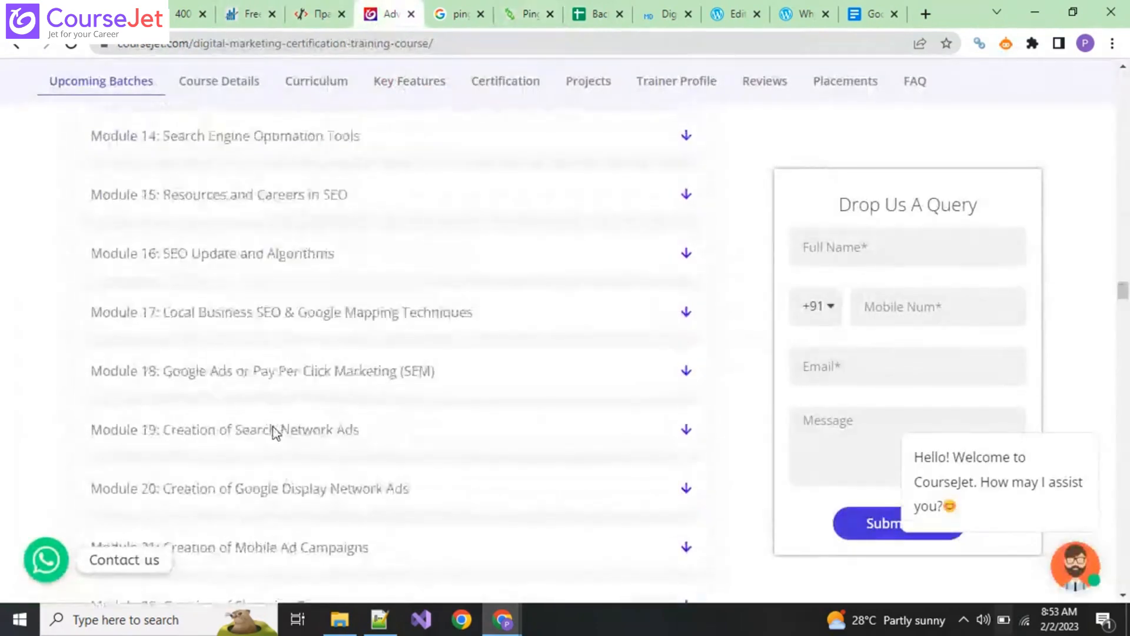
scroll(272, 430, up, 10)
scroll(274, 431, down, 3)
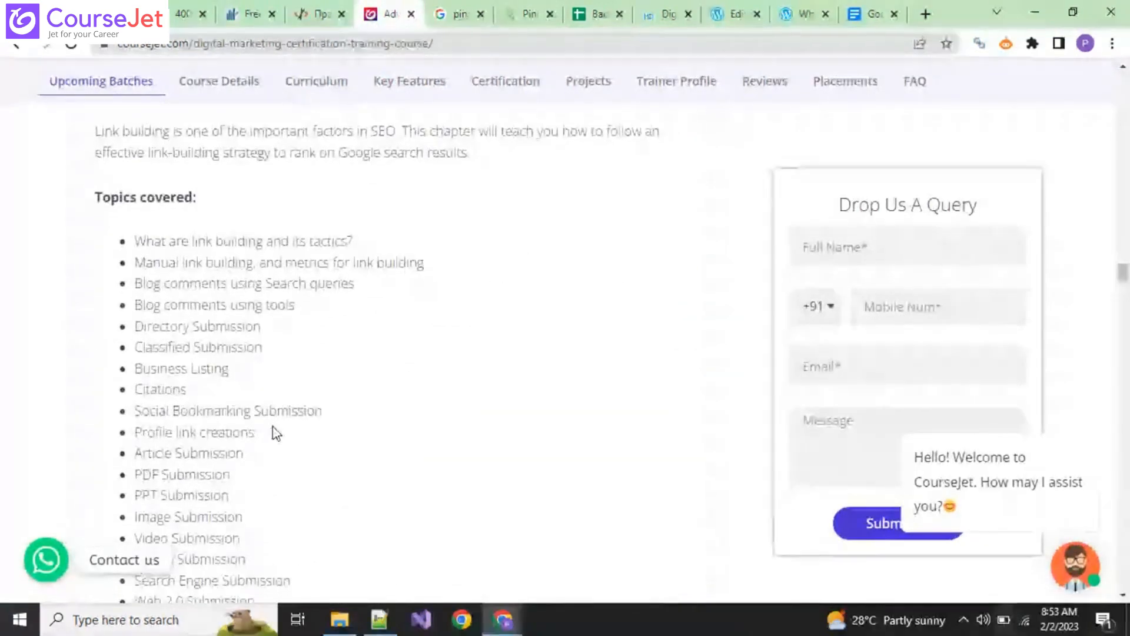
scroll(273, 432, down, 4)
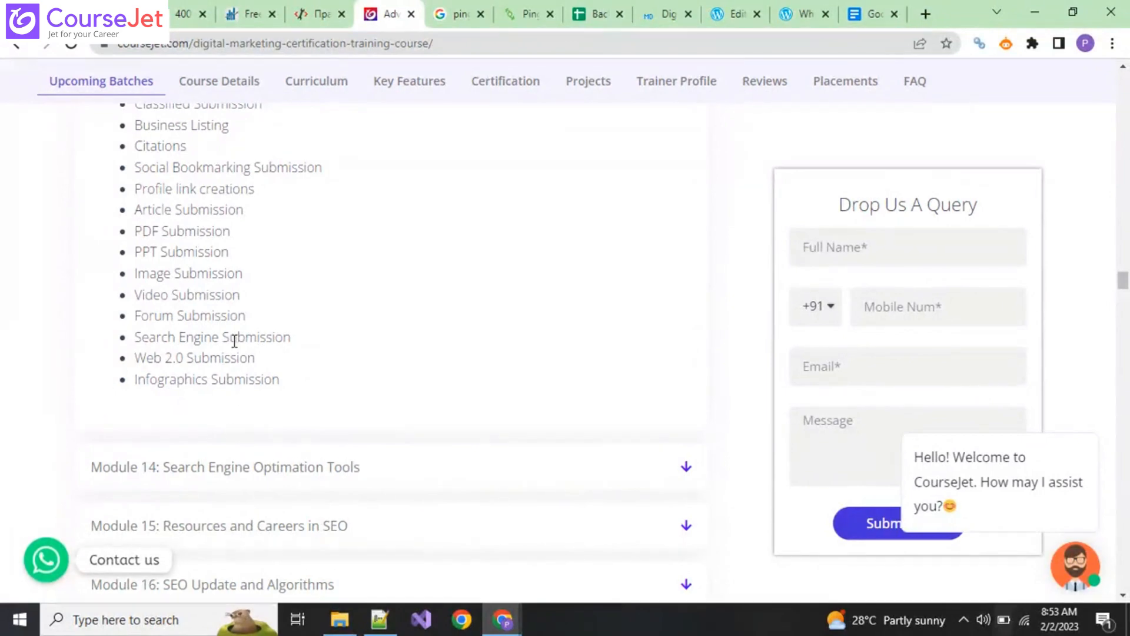
Search Google in a new browser tab for "infographics submission in seo".
click(927, 14)
text(inf)
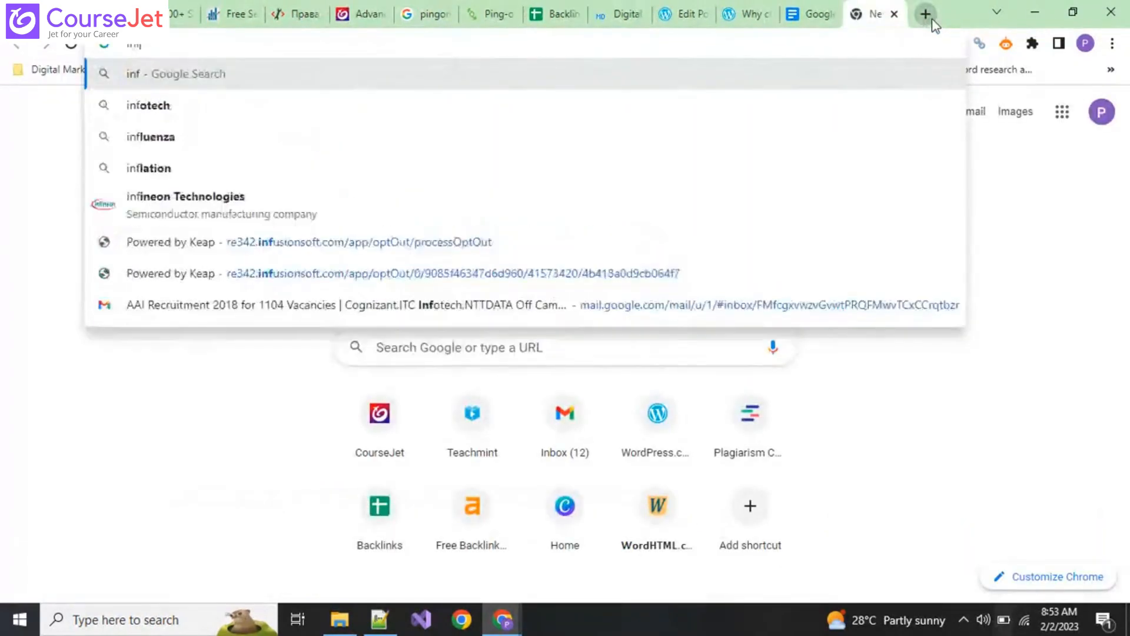
text(ographic)
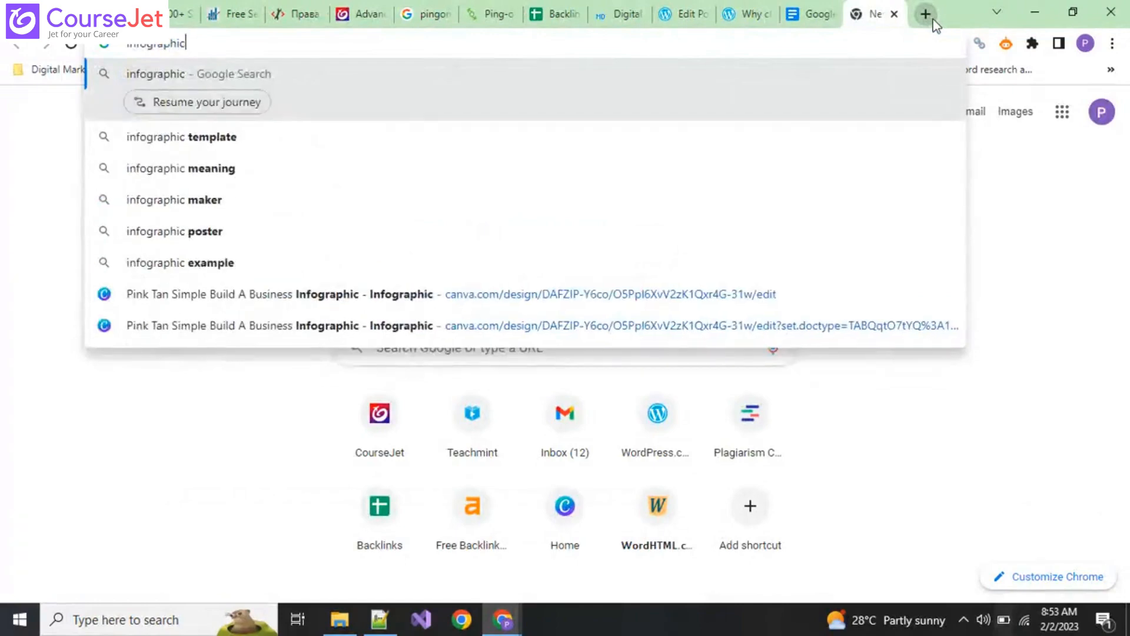
text(s subm)
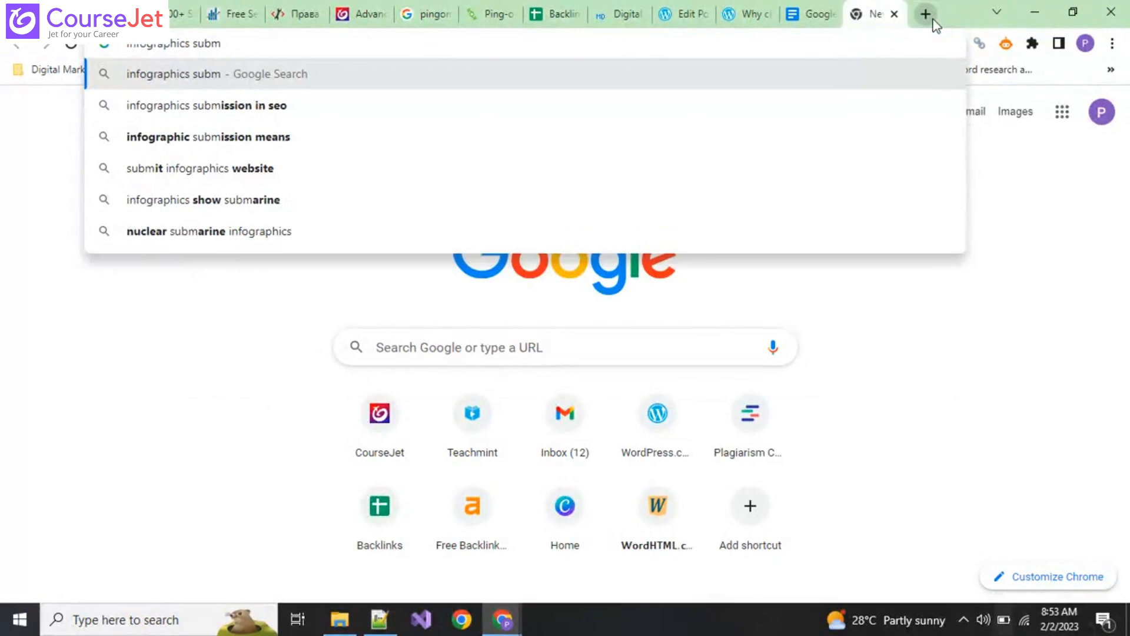
text(ission in seo)
key(Return)
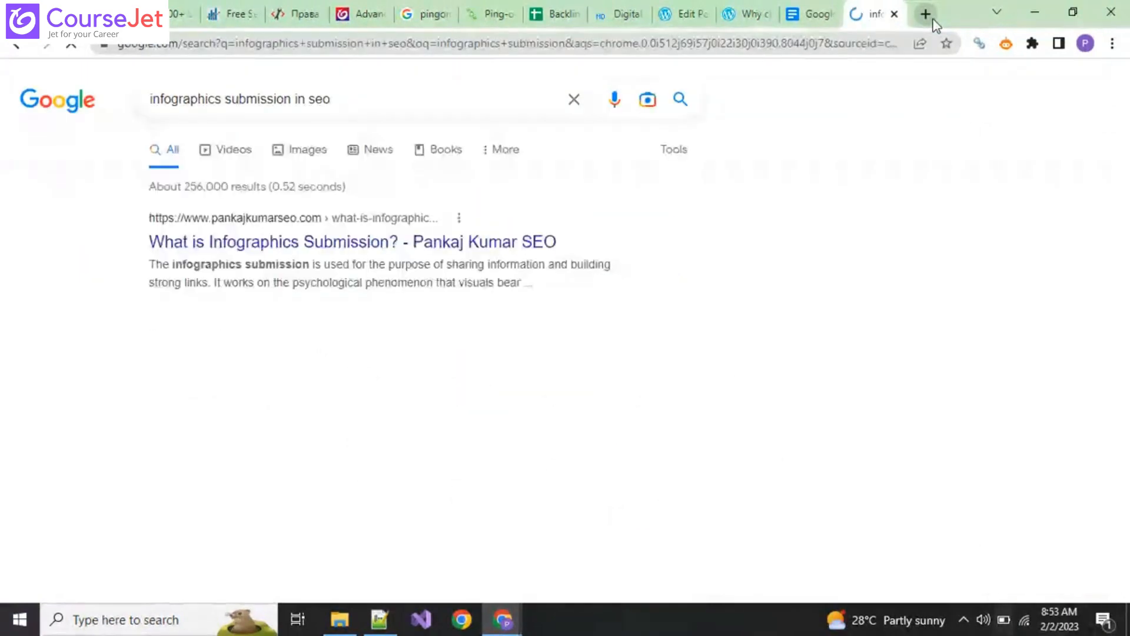
Shorten the Google query to "infographics submission" and run the search again.
drag(291, 100, 348, 104)
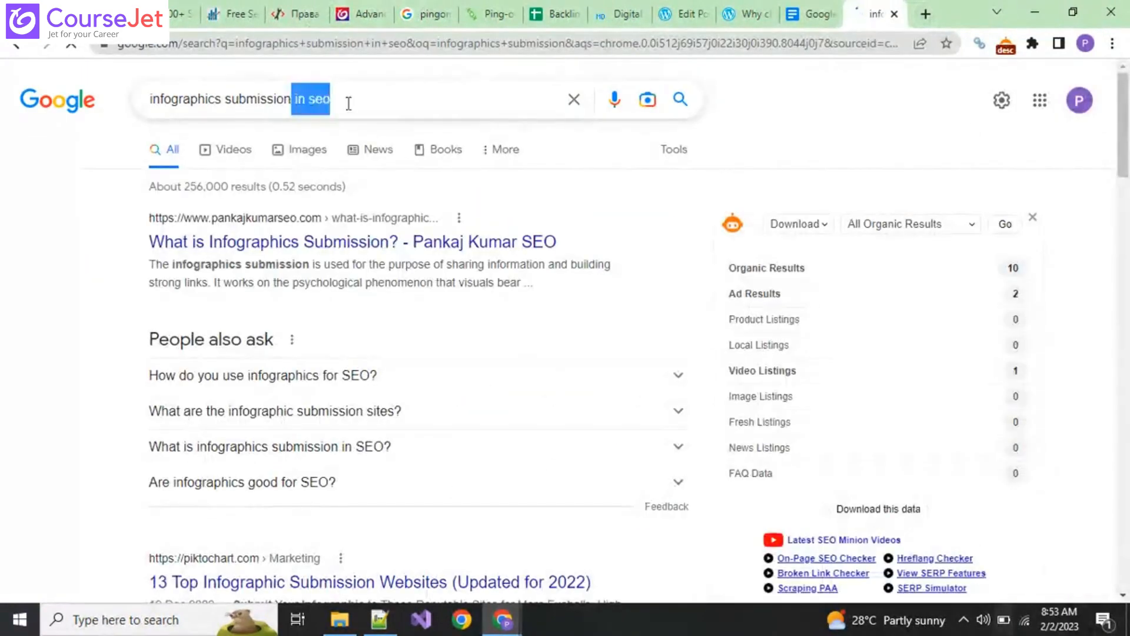
key(BackSpace)
key(Return)
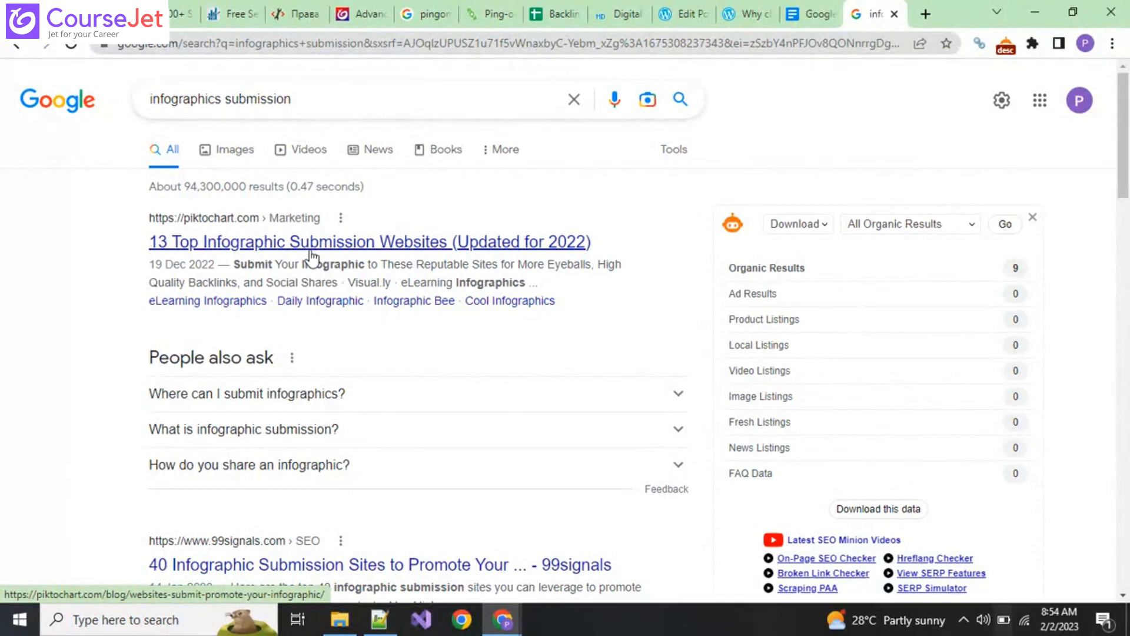
Open canva.com in a new browser tab.
click(936, 18)
text(canva.com)
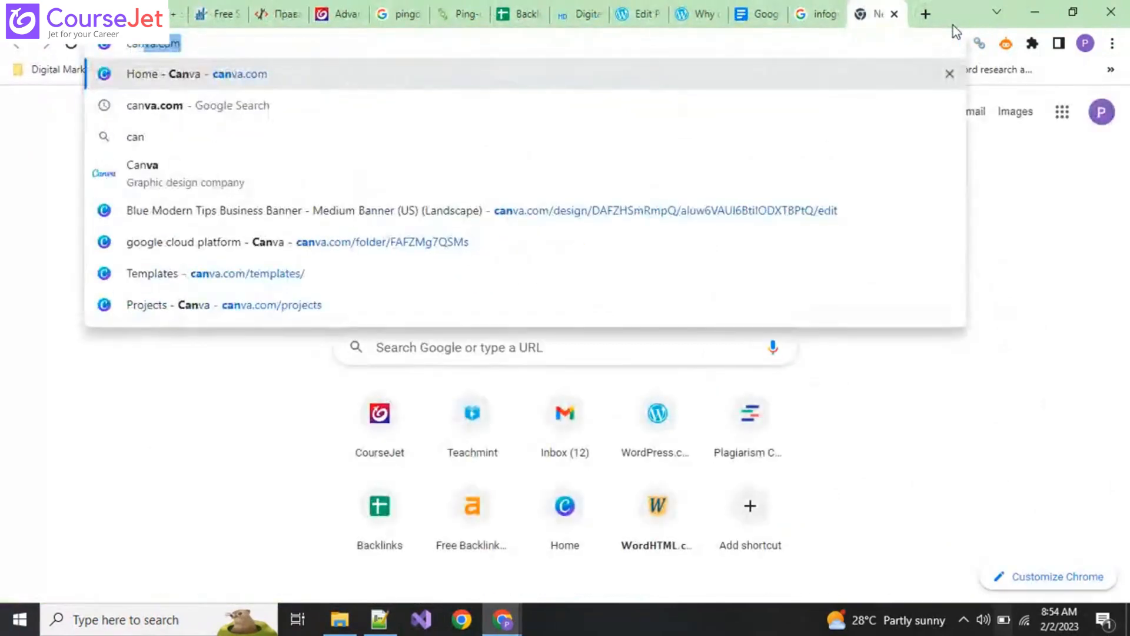
key(Return)
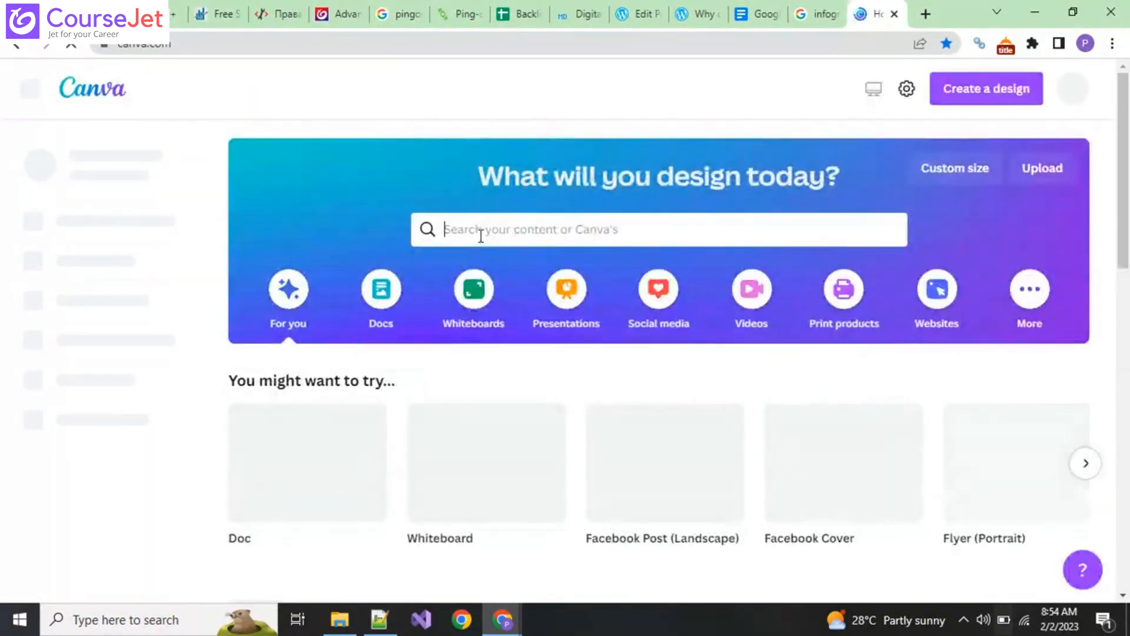
Search Canva's templates for "infographics" and open the suggested Infographic category.
text(infog)
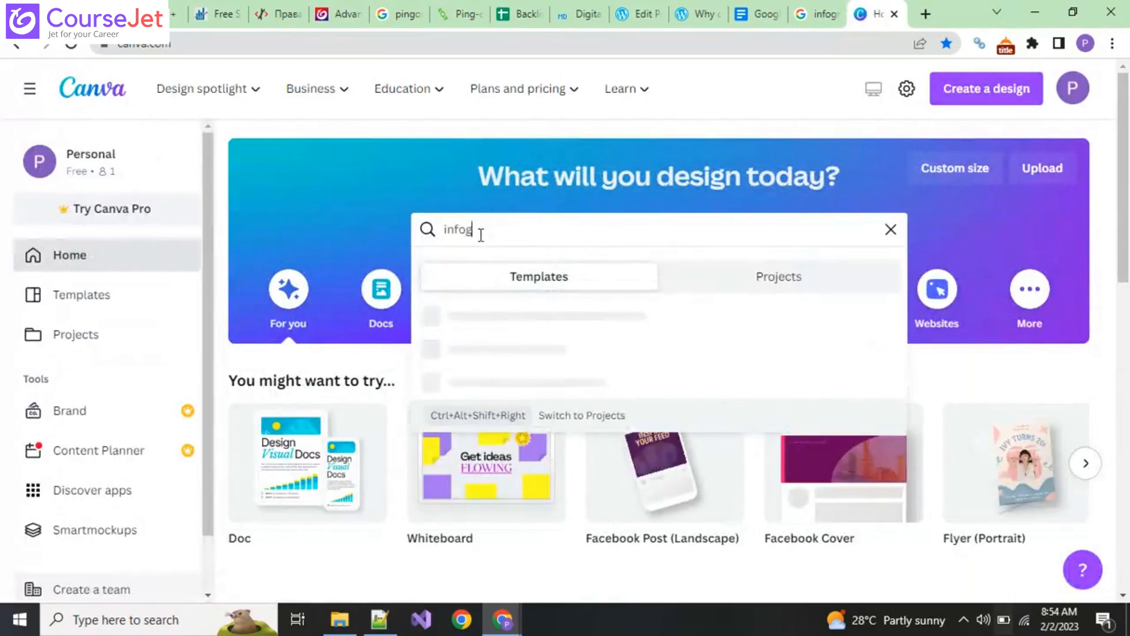
text(raphics)
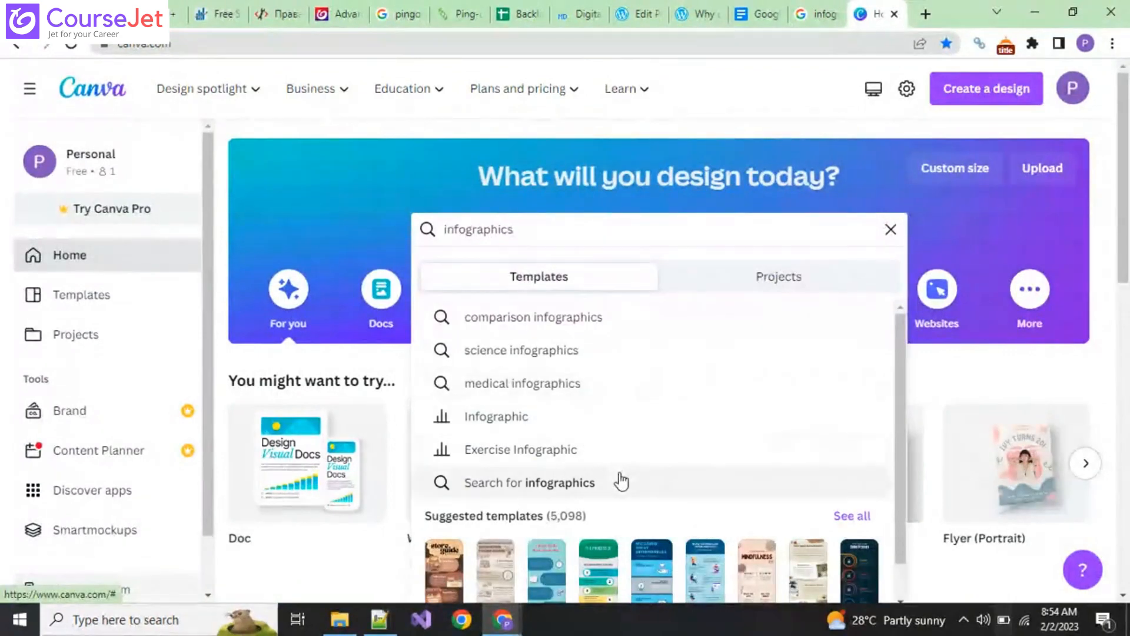
scroll(621, 482, down, 1)
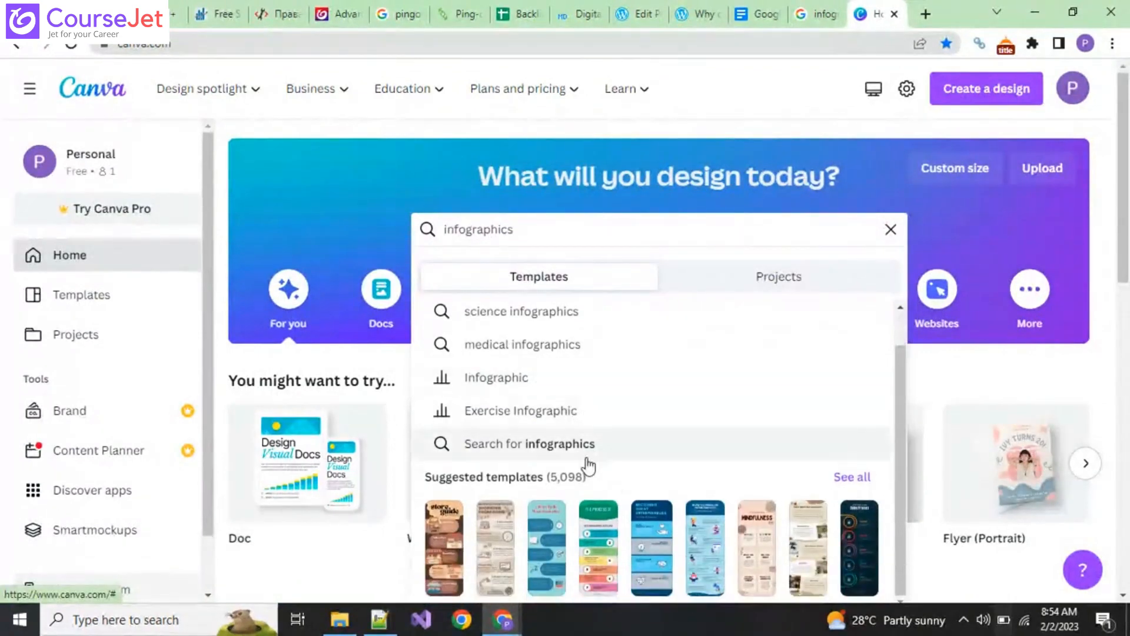
scroll(612, 421, up, 1)
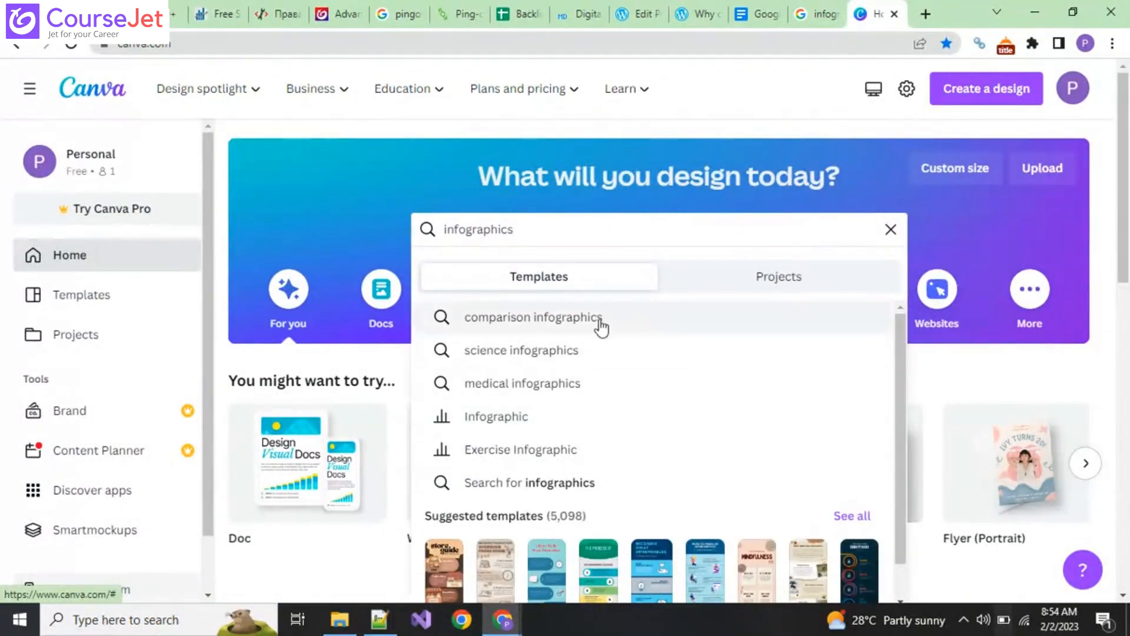
click(527, 420)
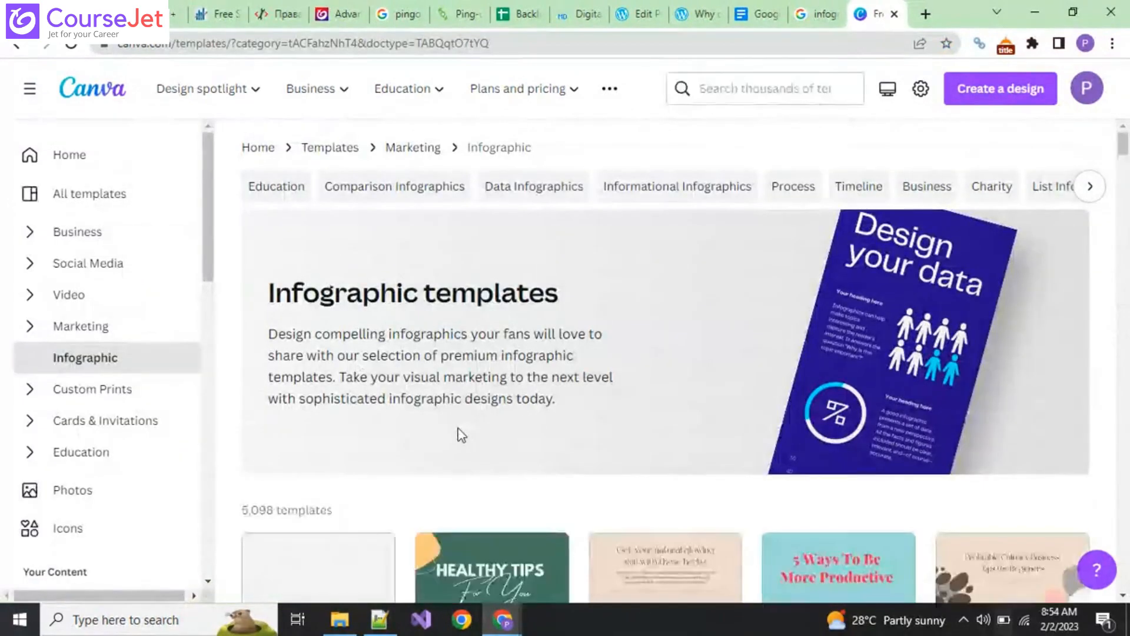
Browse the gallery of infographic templates to compare the available designs.
scroll(458, 434, down, 3)
scroll(460, 436, down, 3)
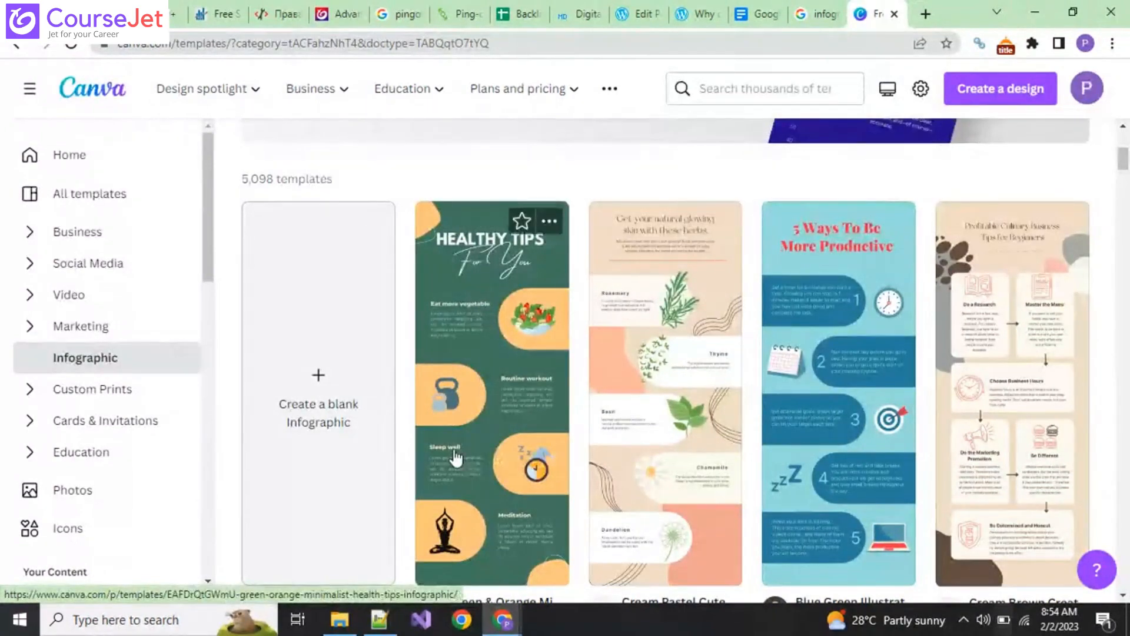
scroll(453, 456, up, 6)
scroll(453, 457, down, 6)
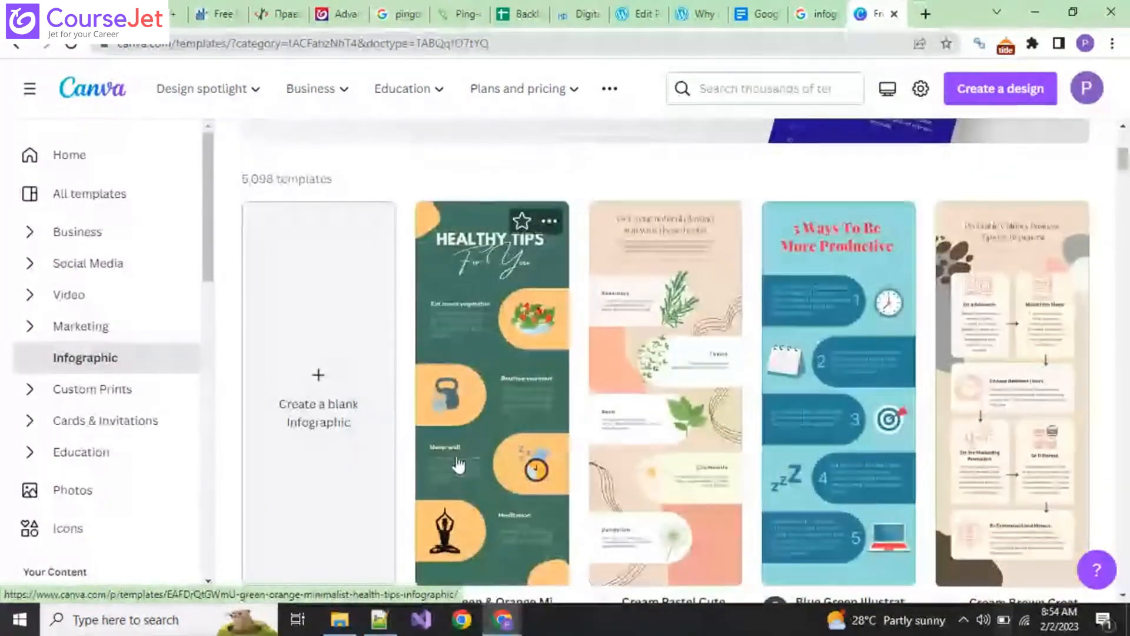
scroll(458, 465, down, 2)
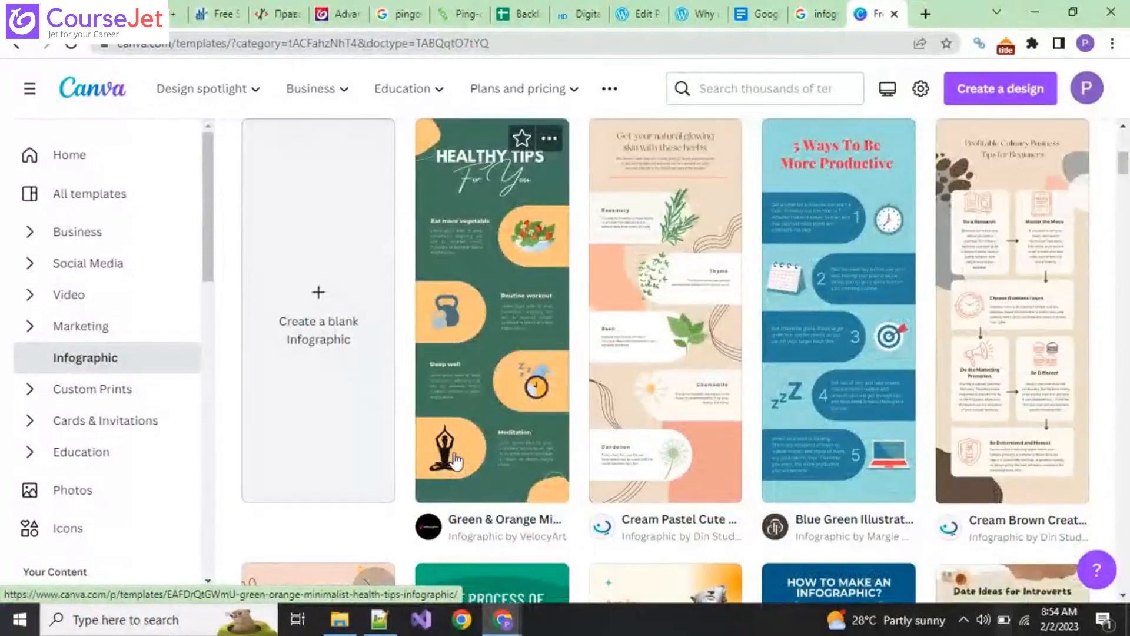
scroll(529, 468, down, 4)
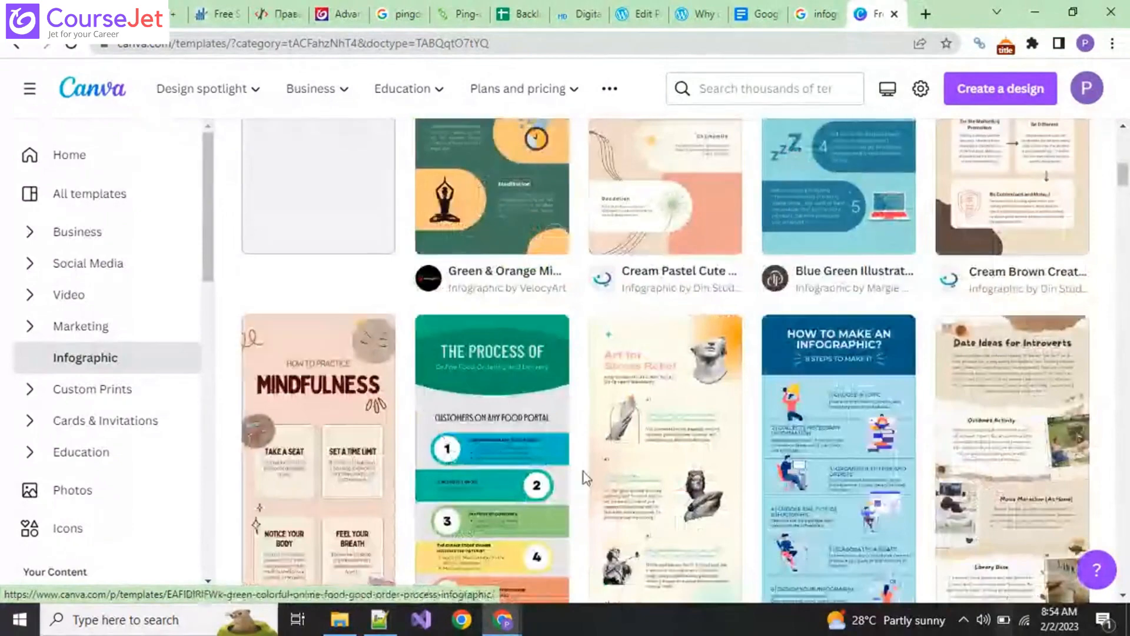
scroll(584, 471, up, 2)
scroll(583, 474, up, 7)
scroll(582, 471, down, 7)
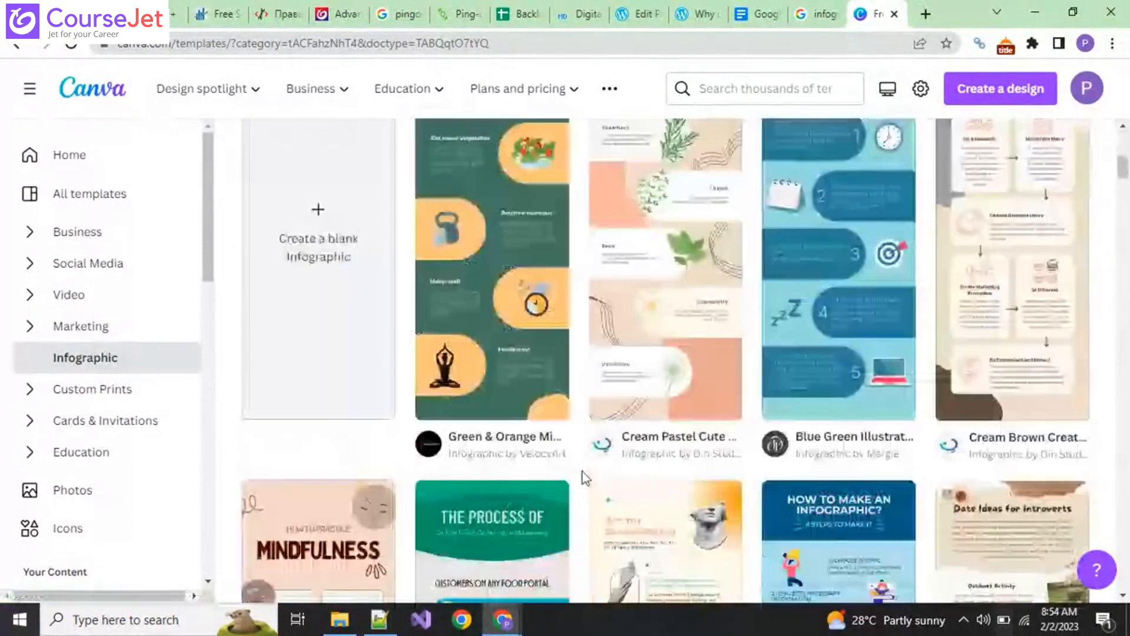
scroll(582, 471, down, 4)
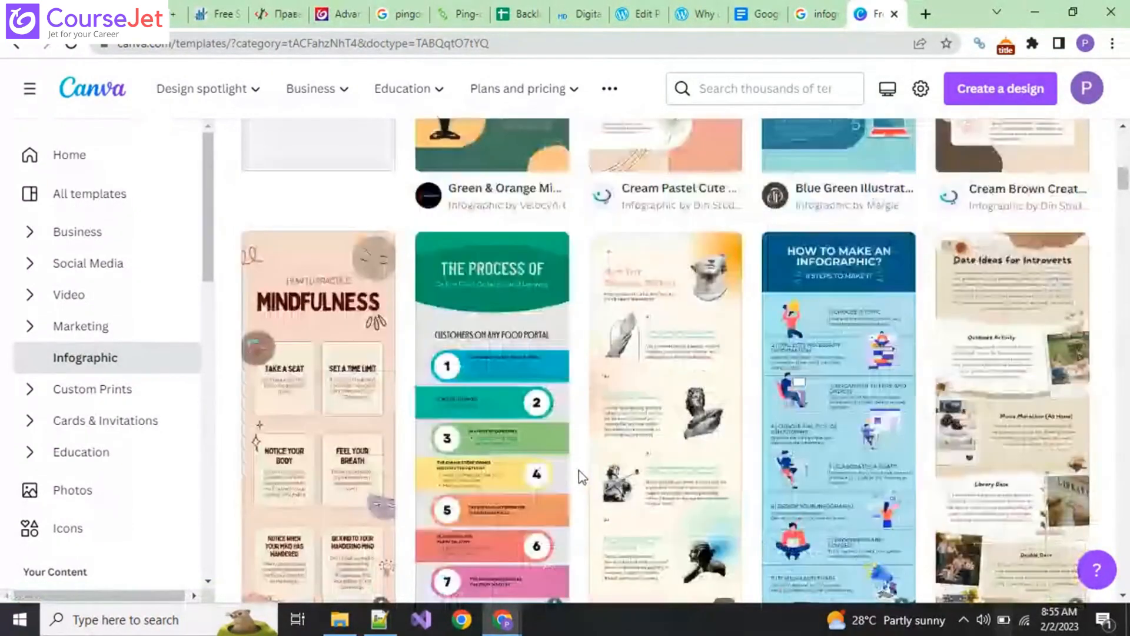
scroll(581, 475, down, 2)
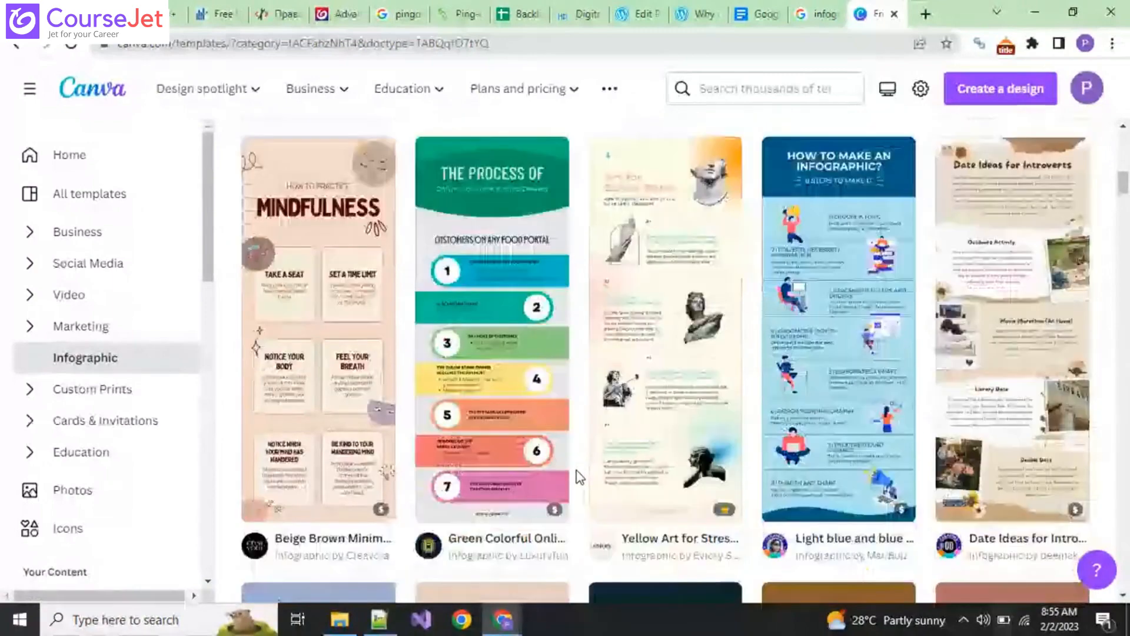
Look through more infographic templates in the gallery for a design suited to the Google Cloud topic.
scroll(580, 476, down, 4)
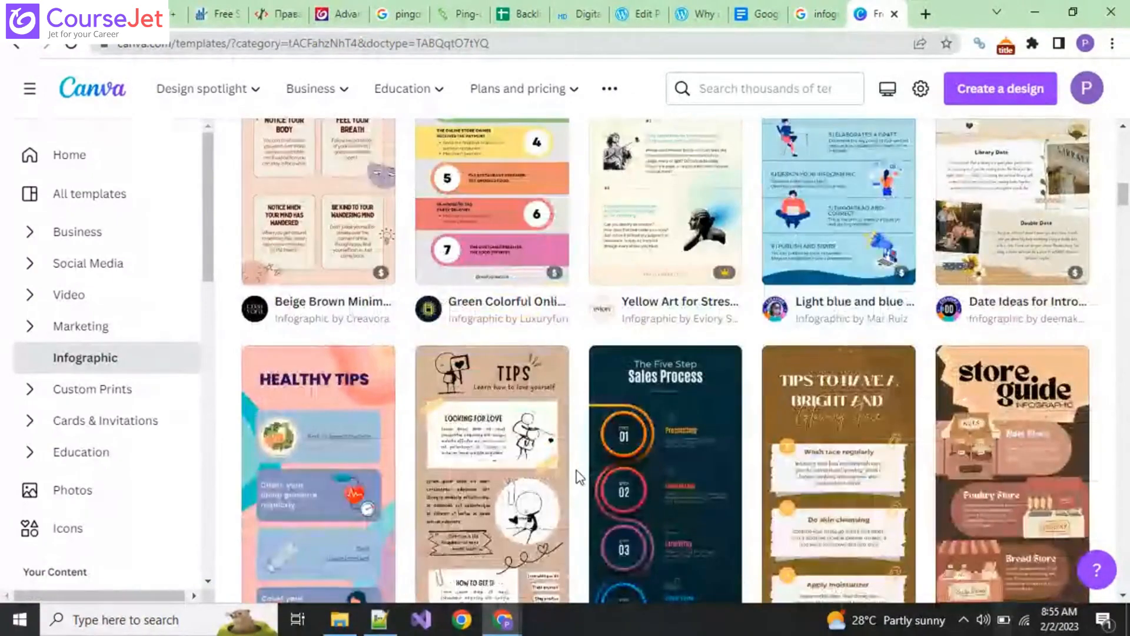
scroll(580, 476, up, 10)
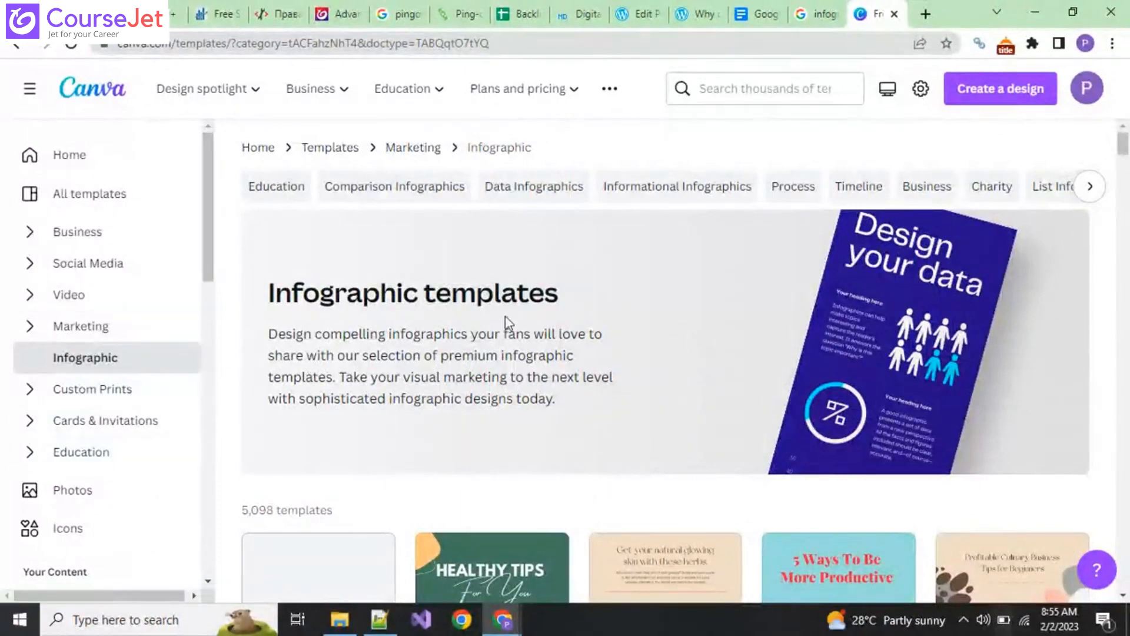
scroll(620, 369, down, 3)
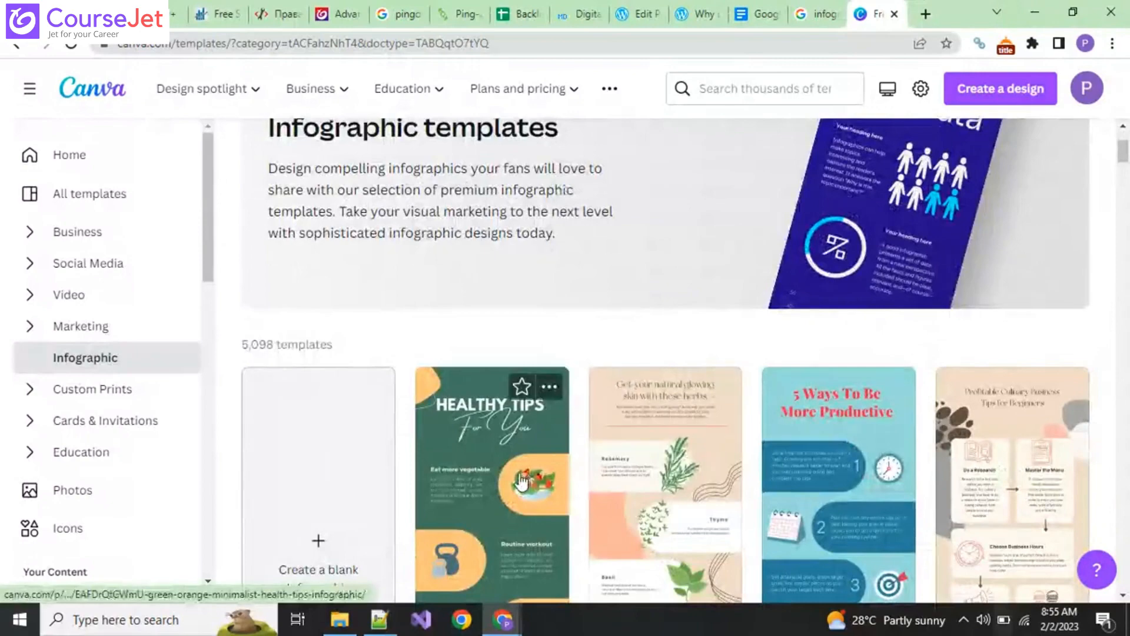
scroll(521, 483, down, 1)
scroll(521, 482, down, 2)
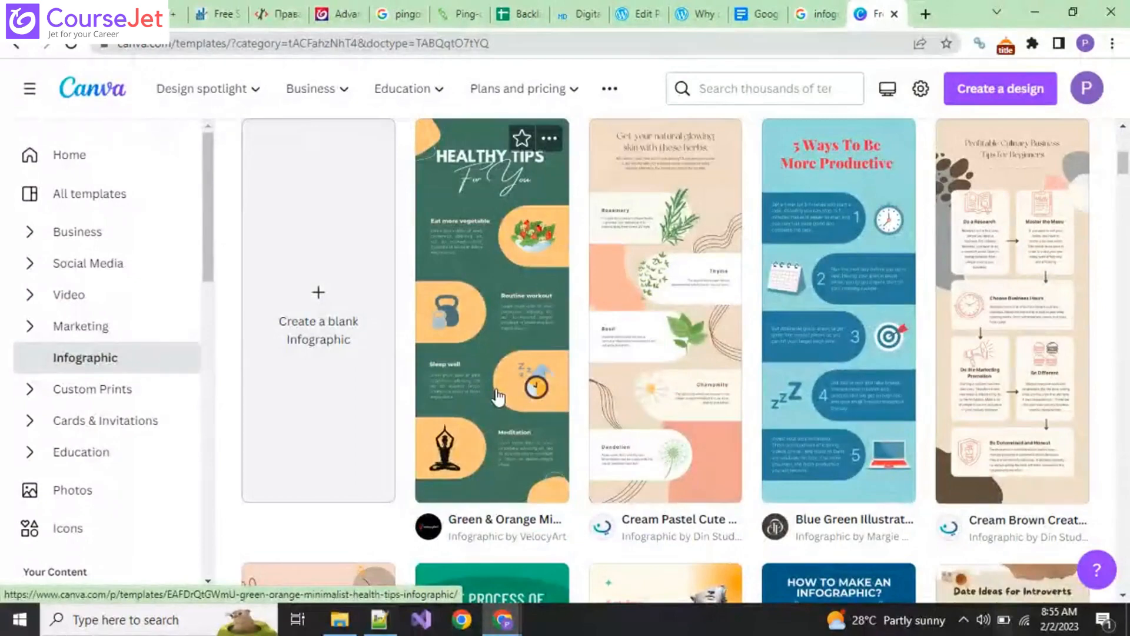
scroll(752, 404, down, 4)
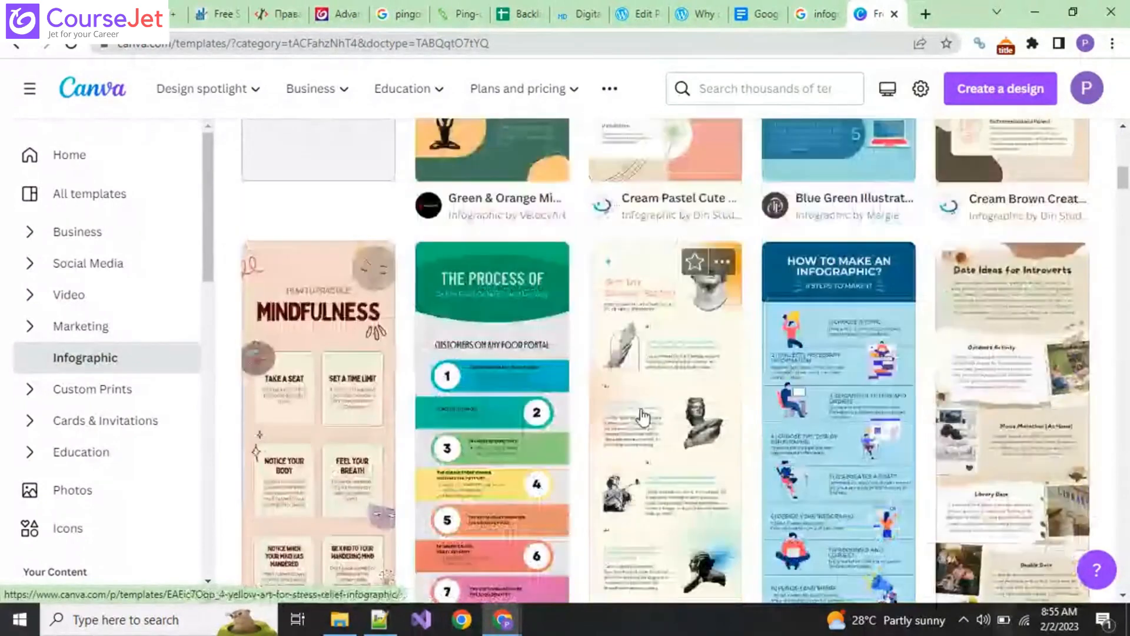
scroll(643, 418, down, 1)
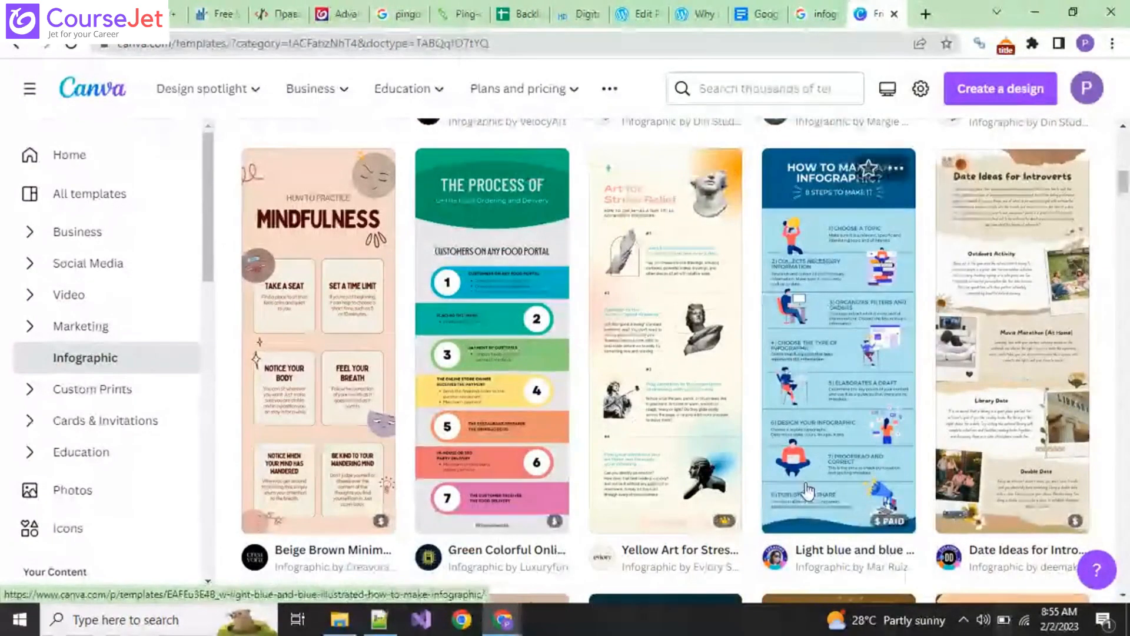
scroll(989, 447, down, 3)
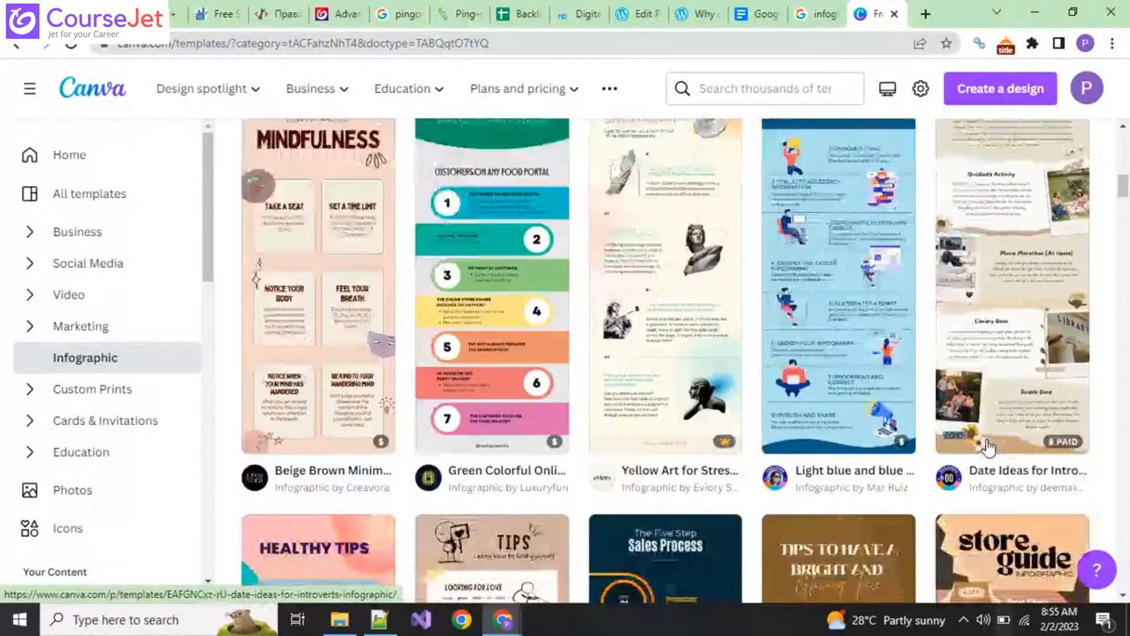
scroll(989, 447, down, 1)
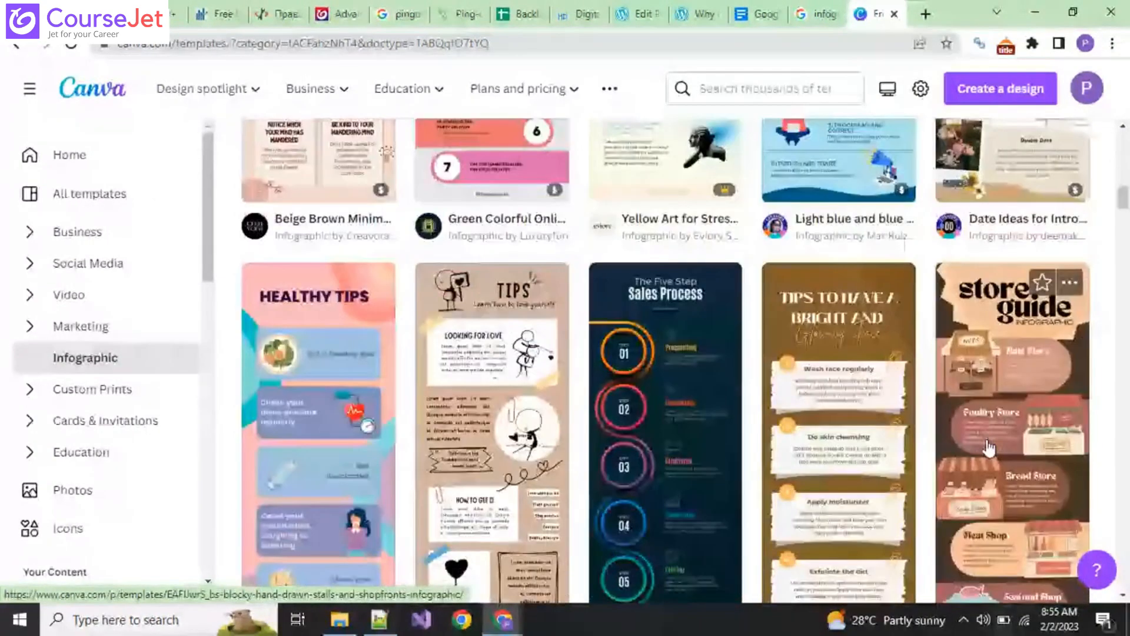
scroll(989, 447, down, 5)
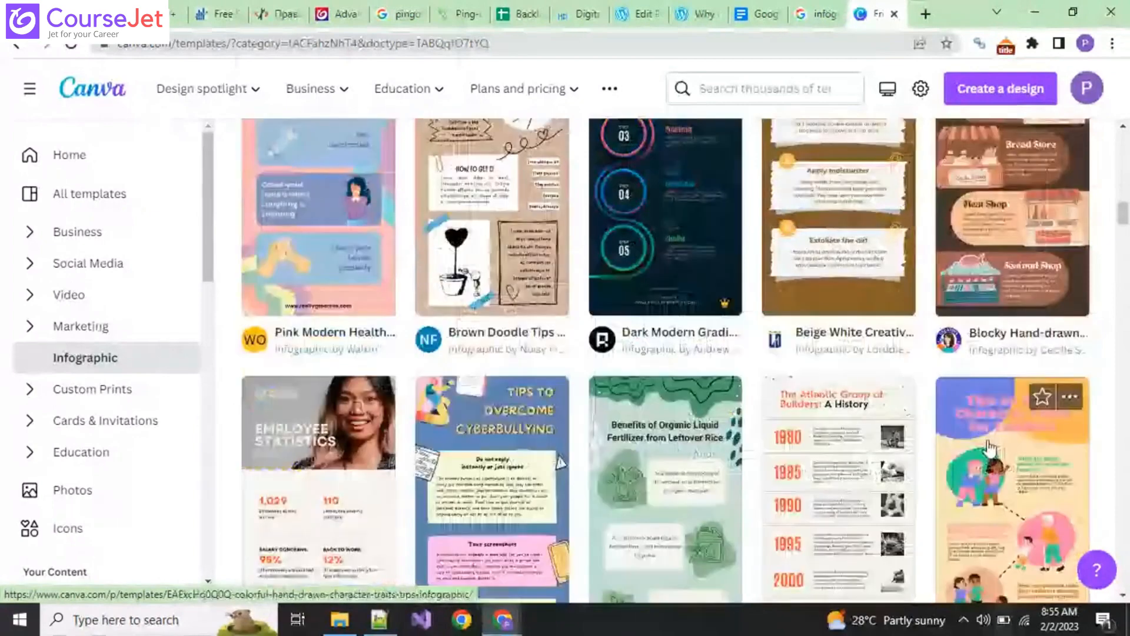
scroll(988, 448, down, 2)
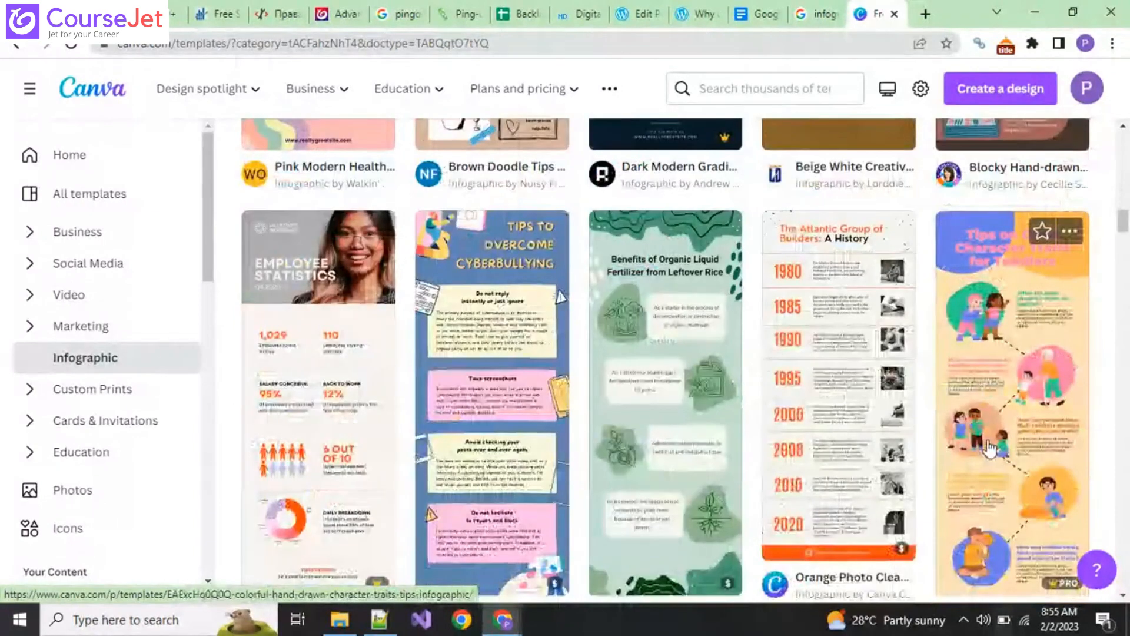
scroll(989, 449, down, 1)
scroll(988, 448, down, 4)
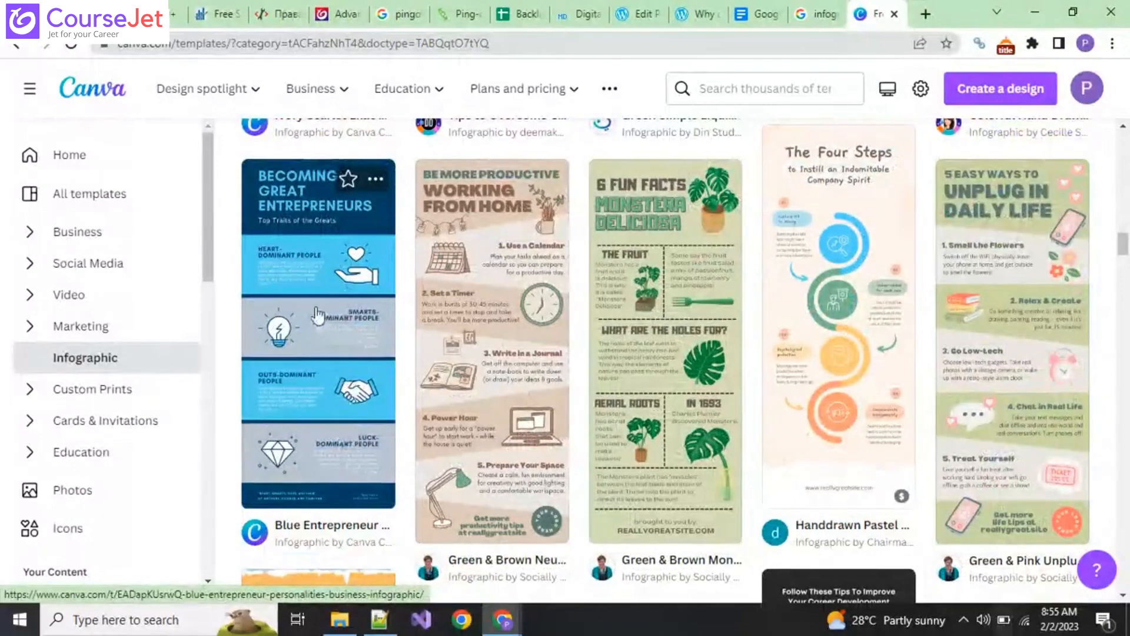
Open the Blue Entrepreneur Personalities Business Infographic template for customizing and select its title text.
click(330, 431)
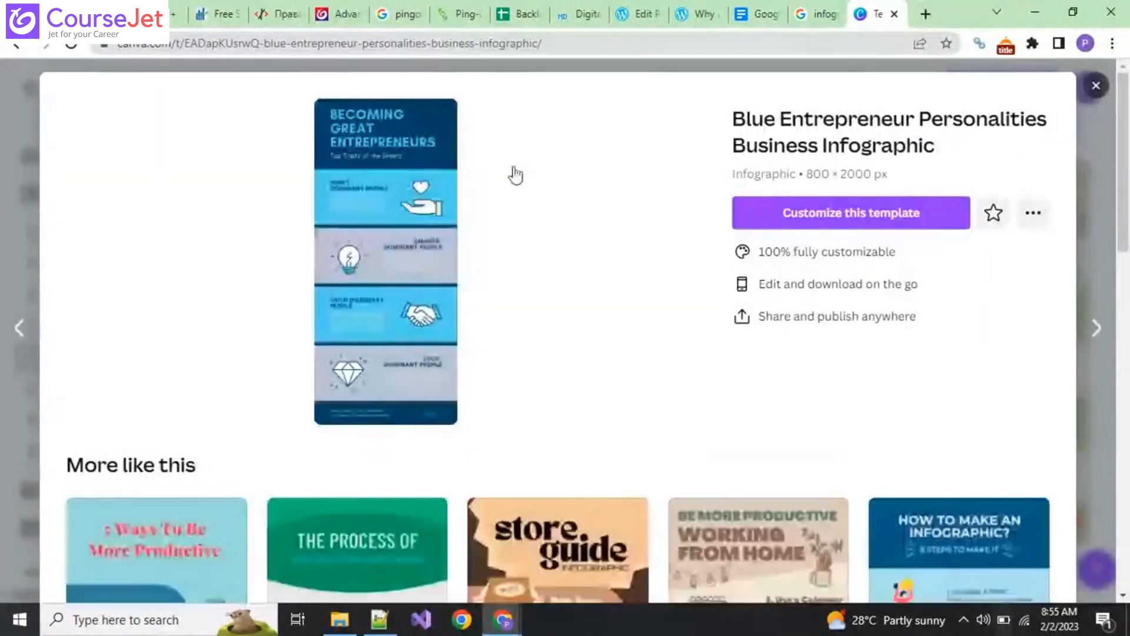
click(821, 226)
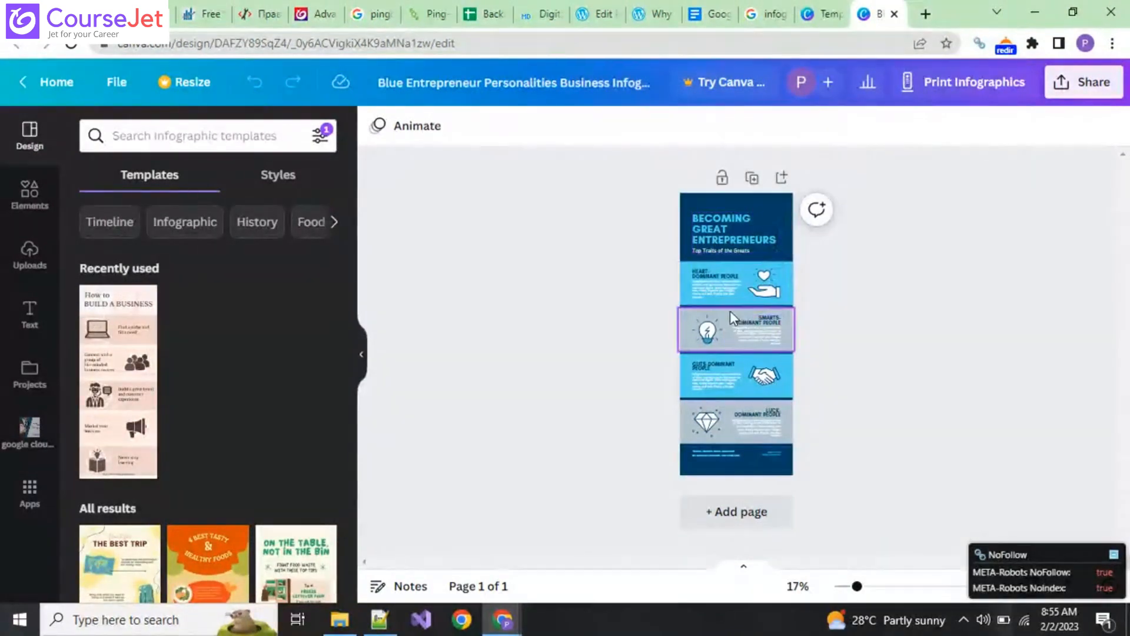
click(739, 229)
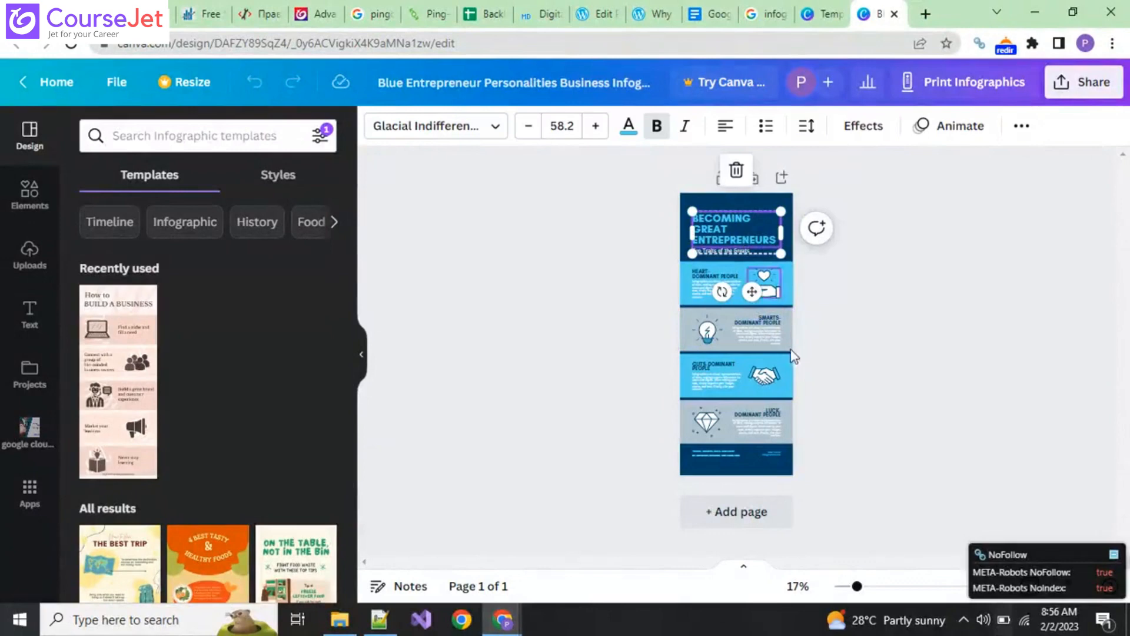
drag(857, 586, 919, 597)
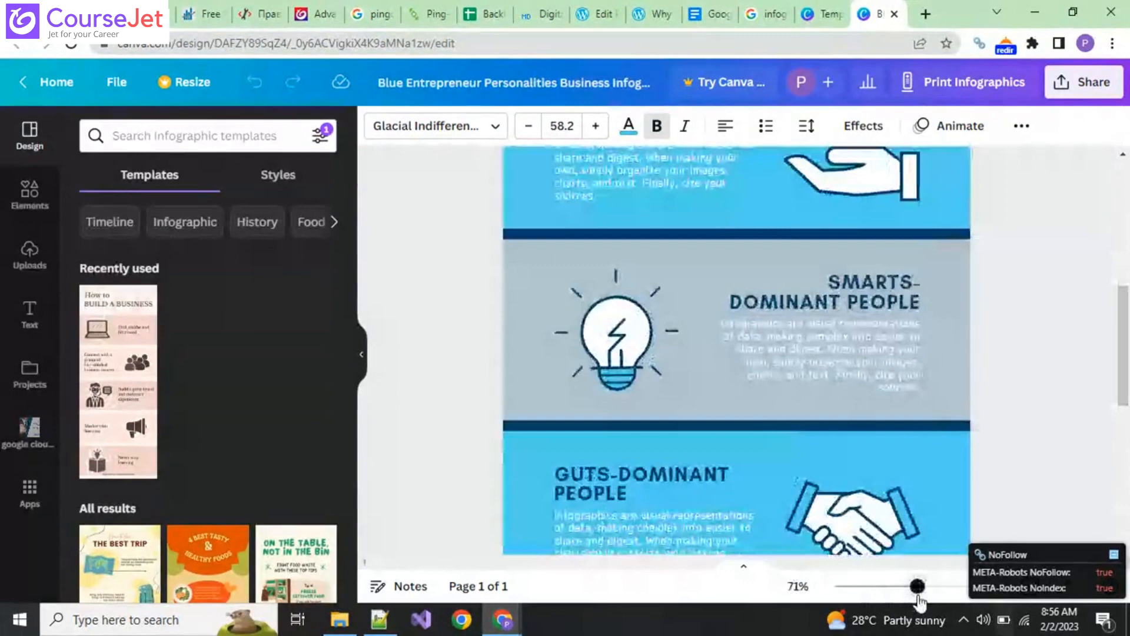
drag(917, 586, 899, 586)
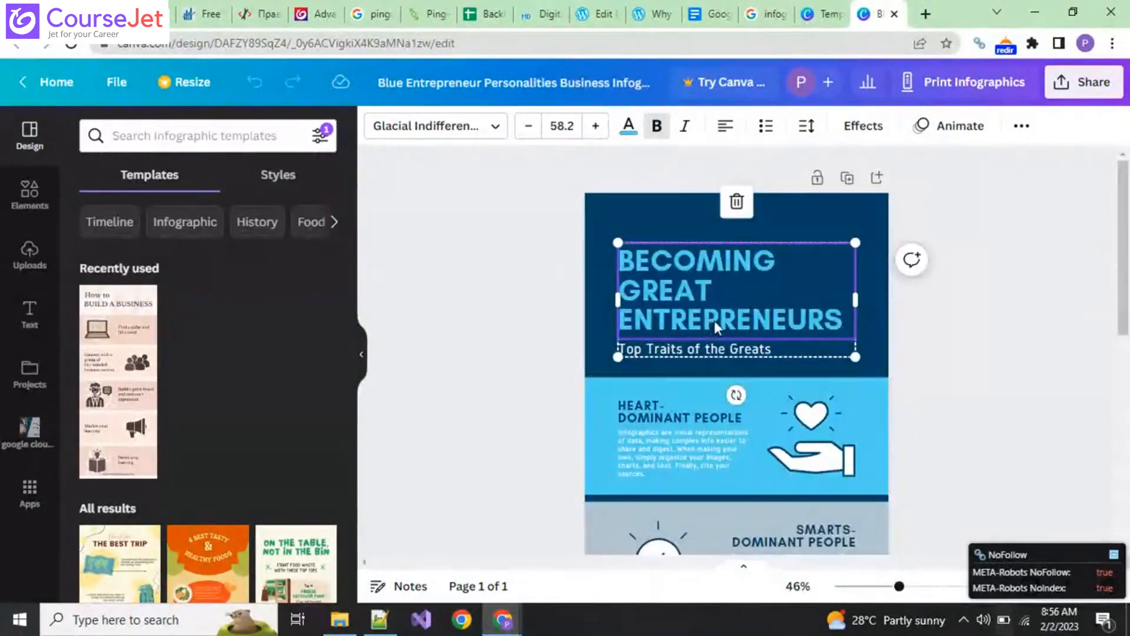
Replace the infographic's title with "GOOGLE CLOUD PLATFORM", one word per line.
double_click(663, 263)
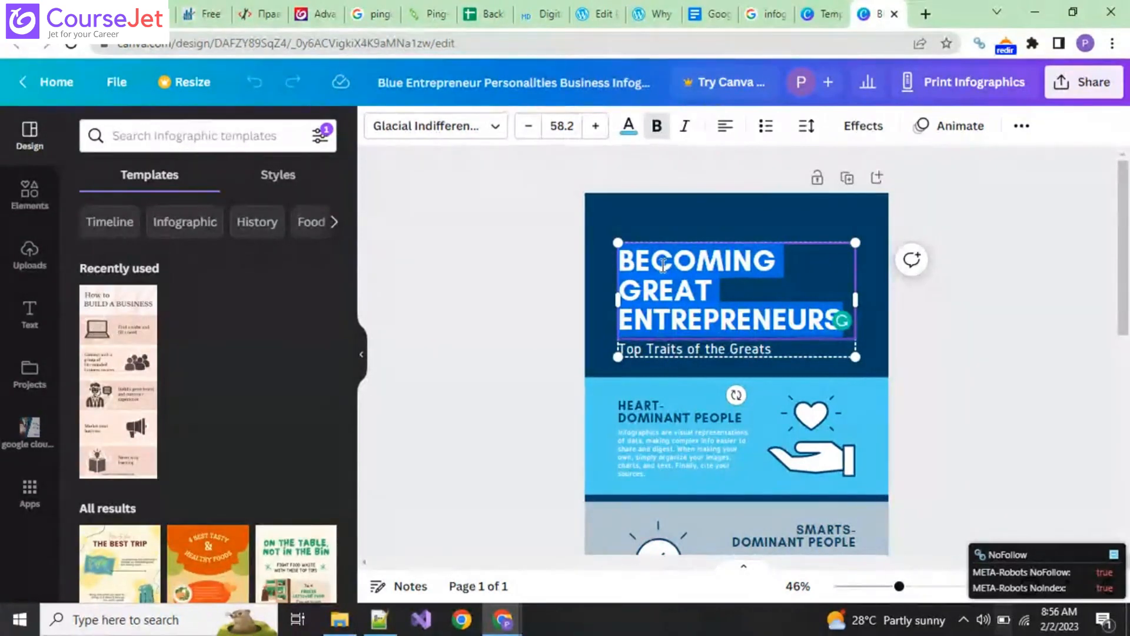
text(GOOGLE)
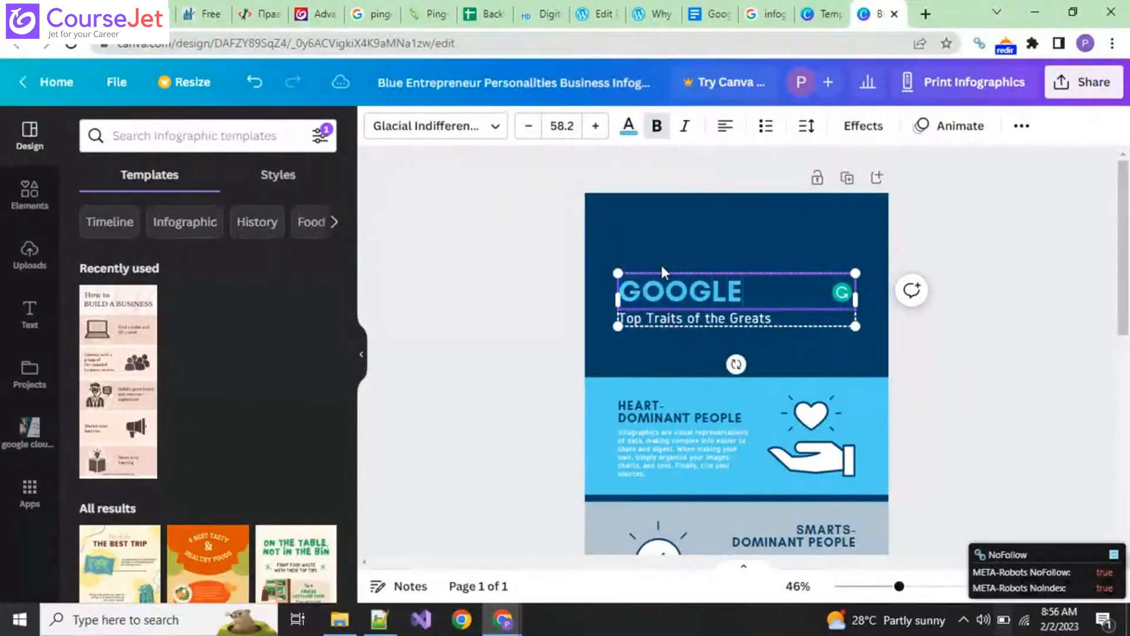
key(Return)
text(C)
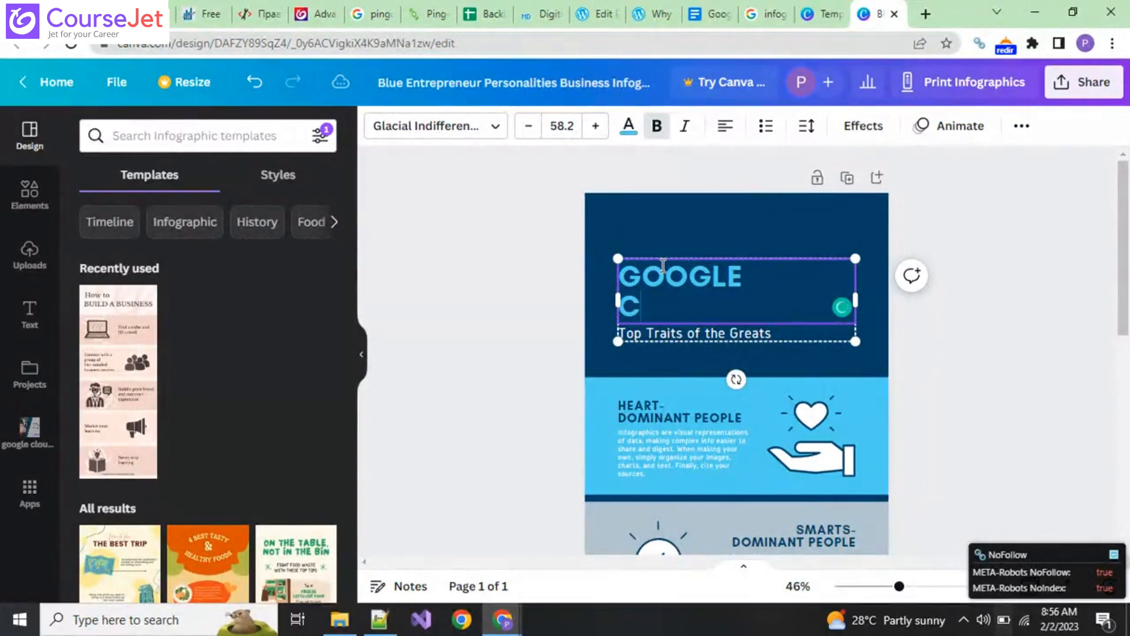
text(LOU)
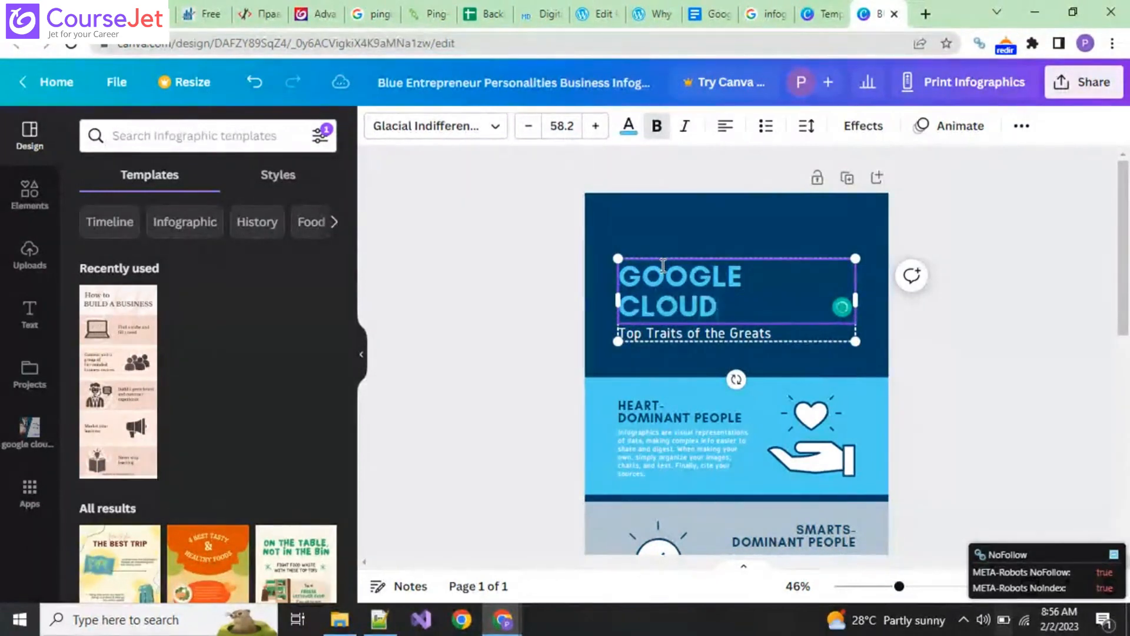
text(D)
key(Return)
text(PLATFORM)
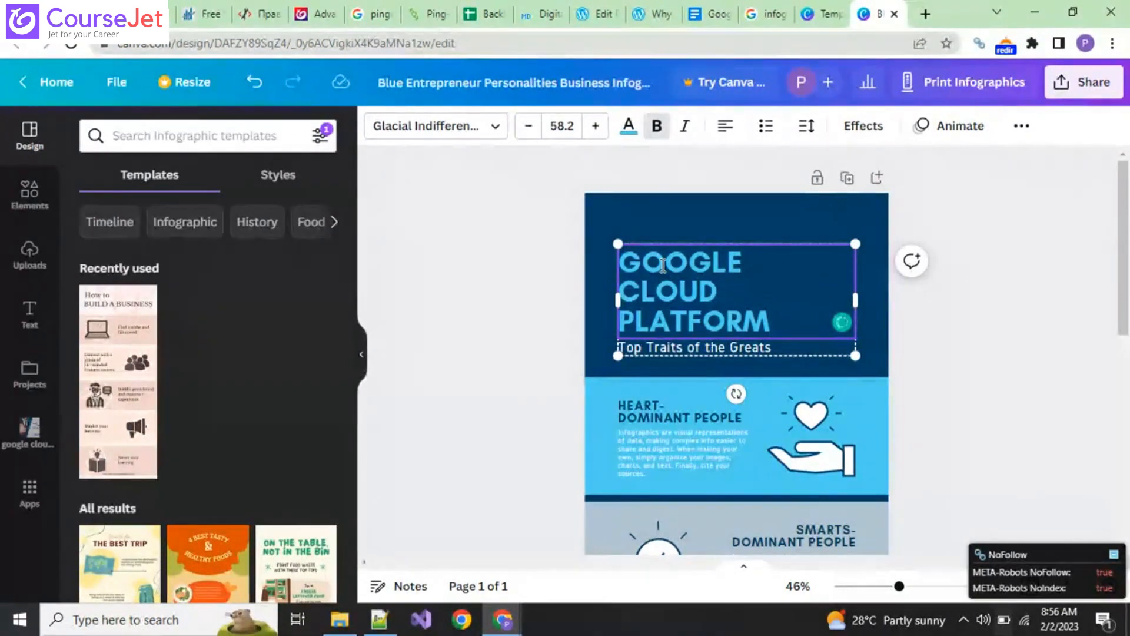
click(1005, 377)
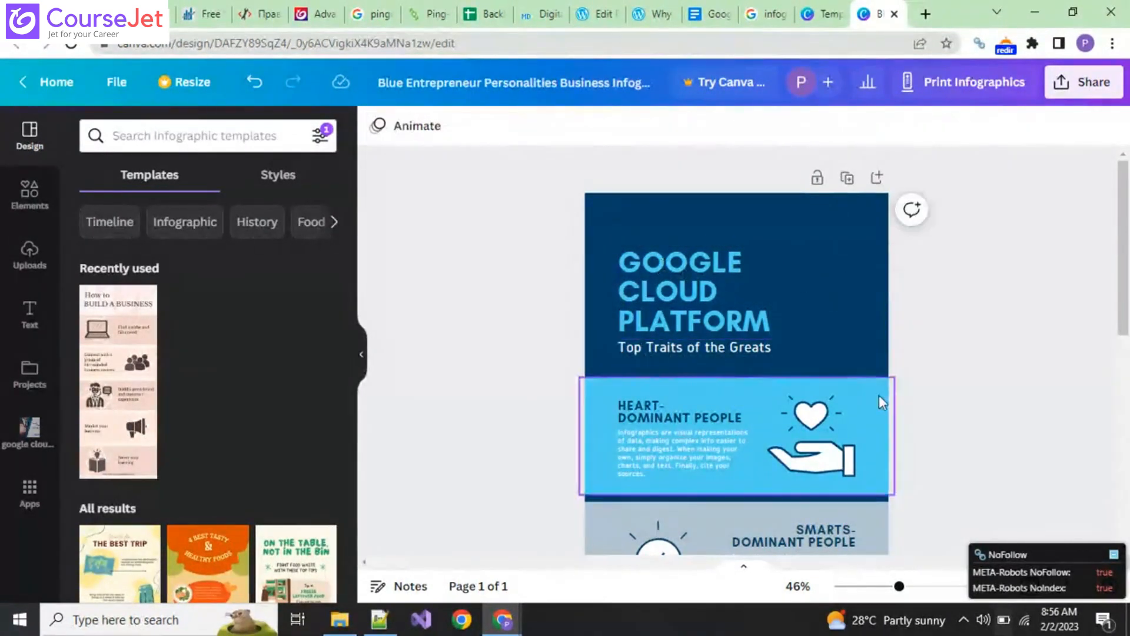
Copy the heading "Why choose Google Cloud Platform as a Career?" from the Googlecloud blog document in Google Docs.
scroll(878, 394, down, 2)
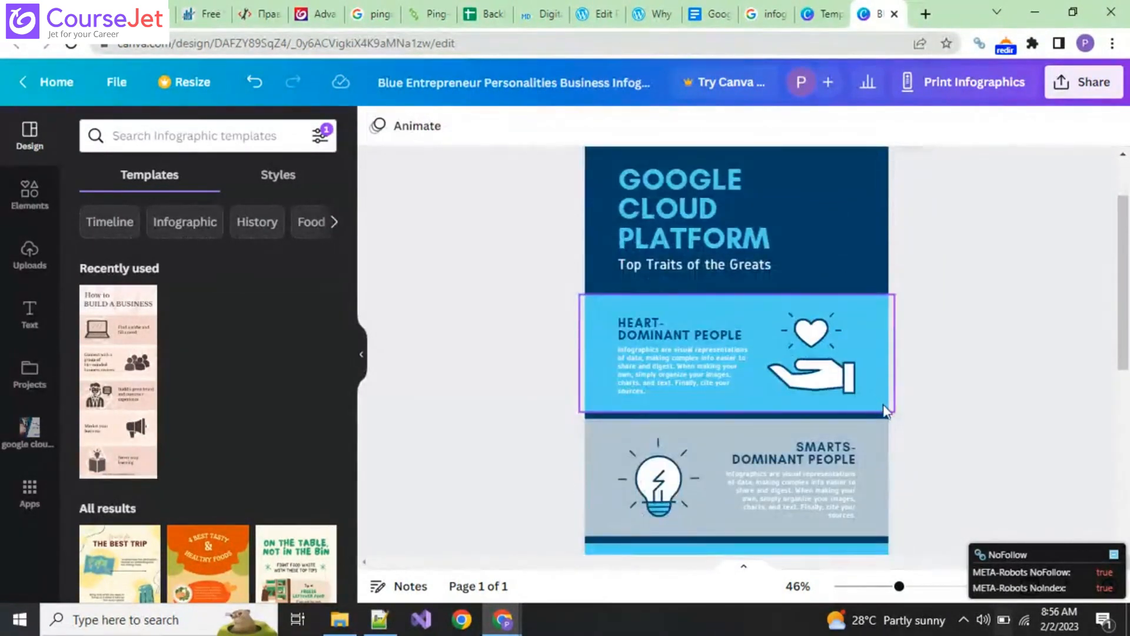
scroll(883, 406, down, 7)
scroll(885, 411, up, 9)
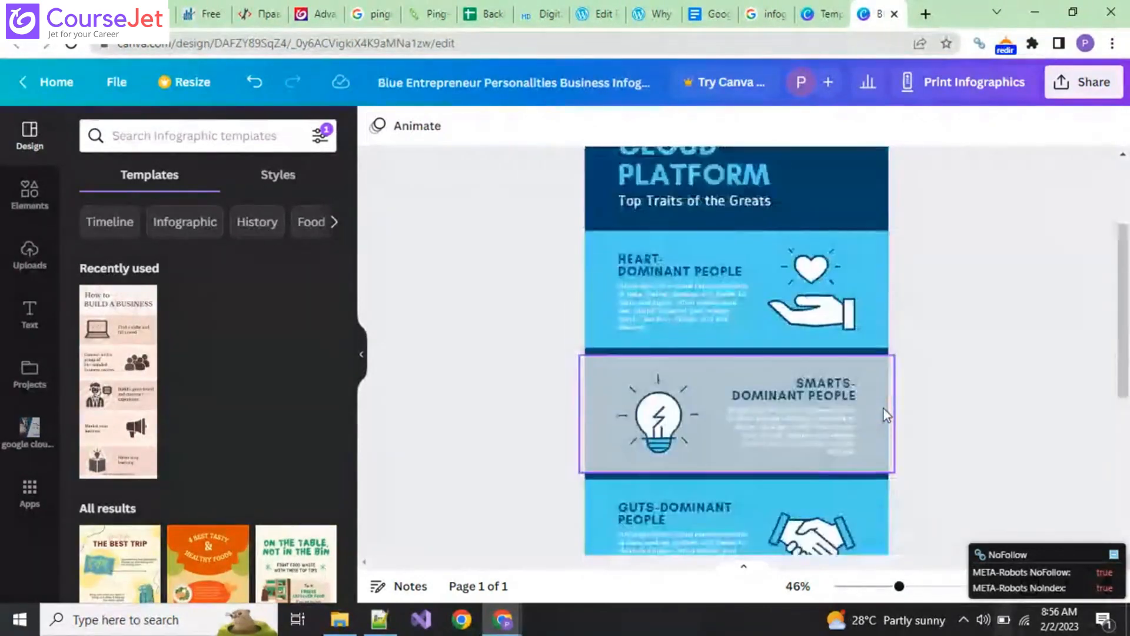
click(711, 13)
scroll(528, 410, up, 8)
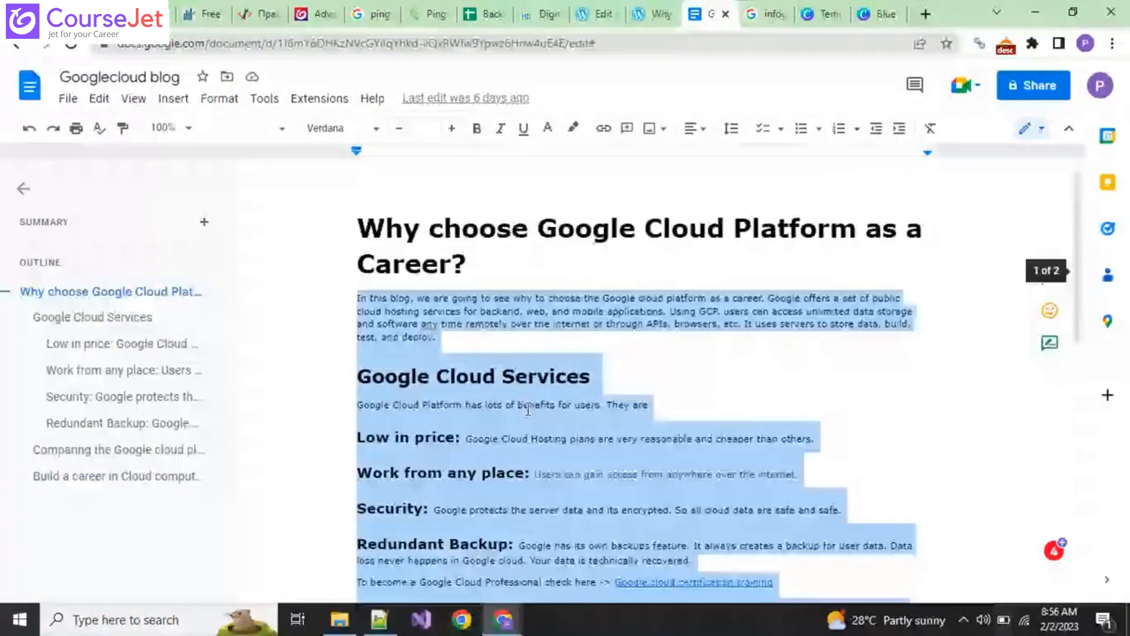
click(111, 292)
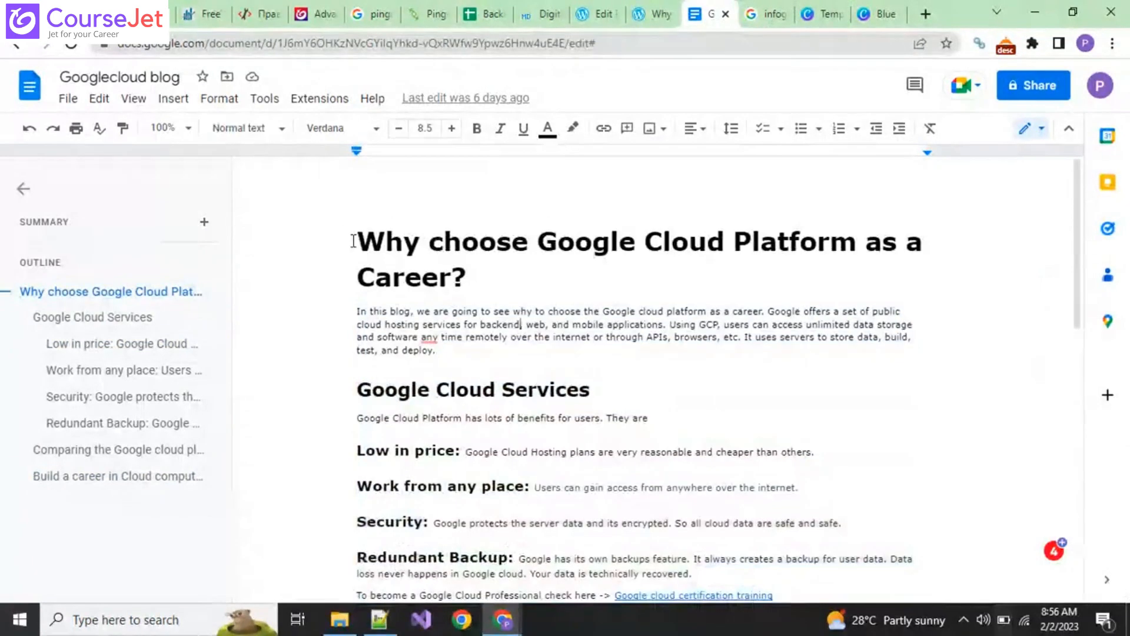
drag(402, 260, 473, 283)
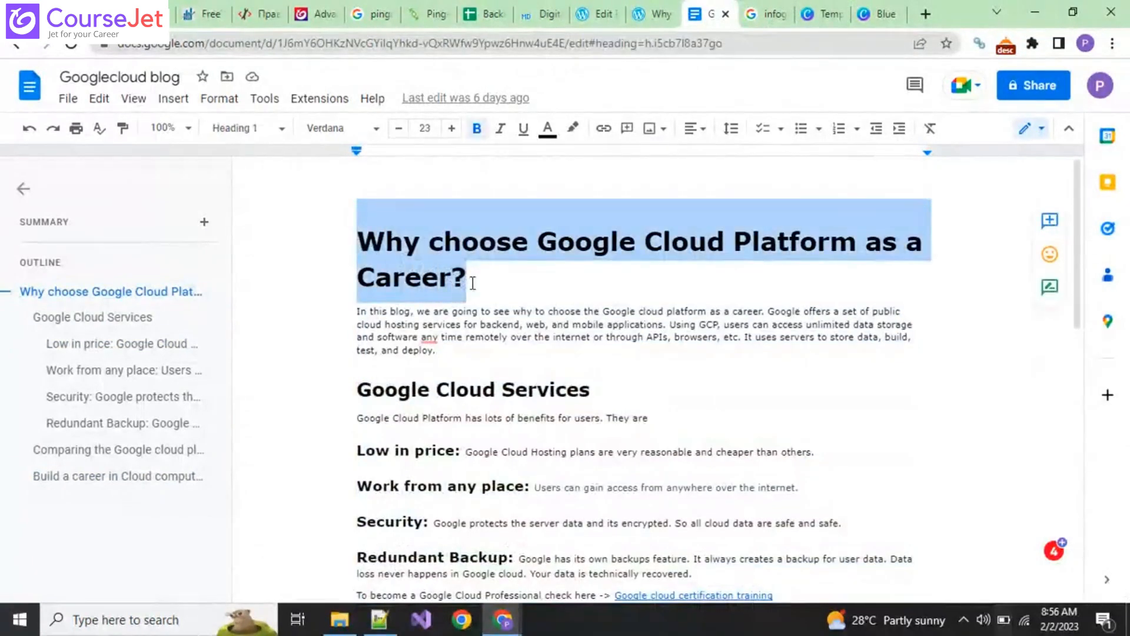
Back in the Canva design, replace the title with the copied heading "WHY CHOOSE GOOGLE CLOUD PLATFORM AS A CAREER?".
click(880, 14)
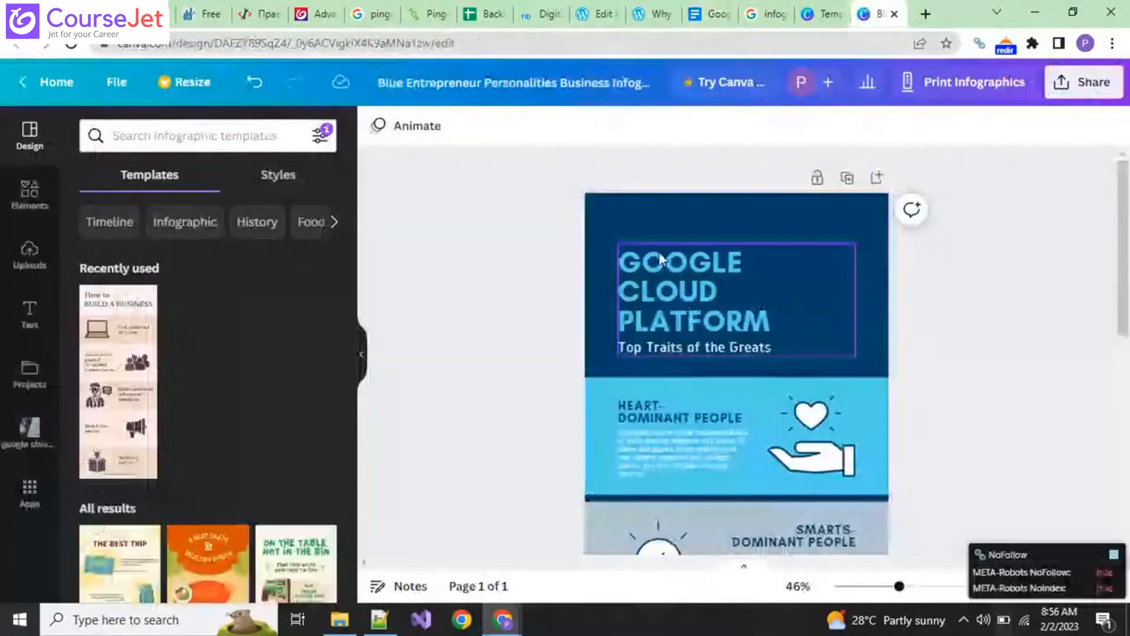
click(841, 322)
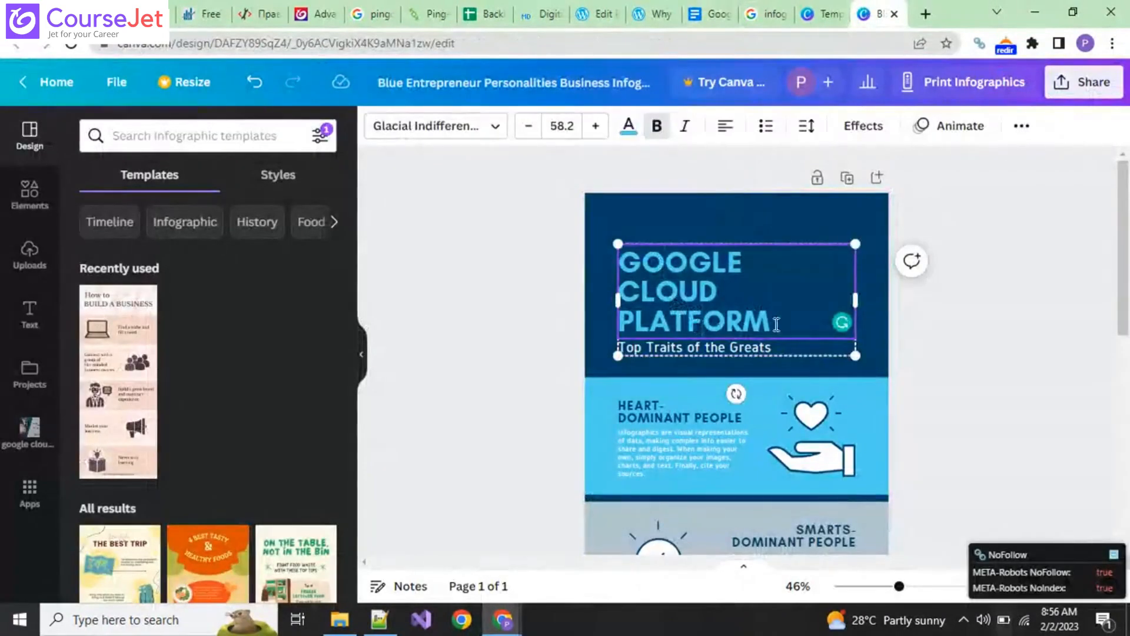
drag(776, 324, 629, 253)
text(WHY CHOOSE GOOGLE CLOUD PLATFORM AS A CAREER?)
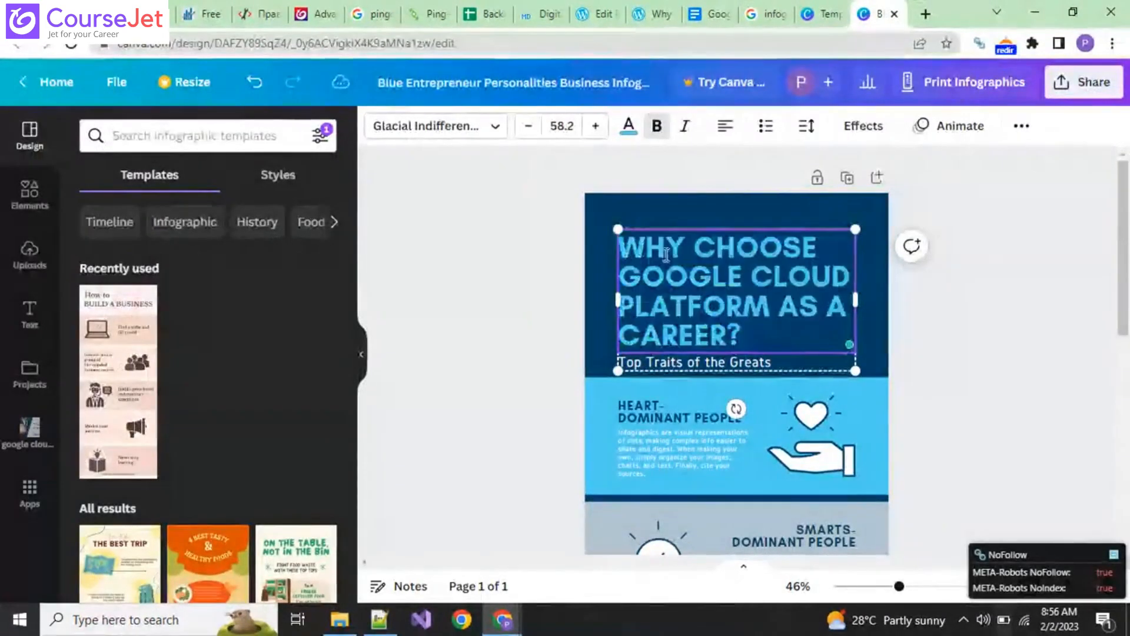
click(701, 379)
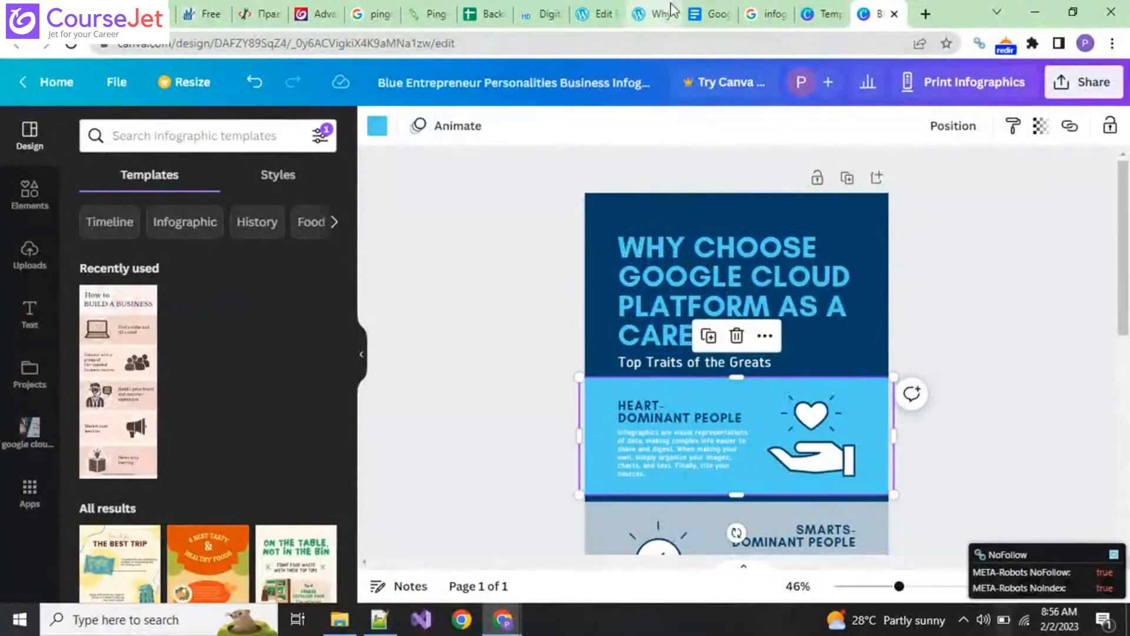
Examine the Googlecloud blog document in Google Docs and the Canva infographic's sections to match the blog content to the template.
click(710, 13)
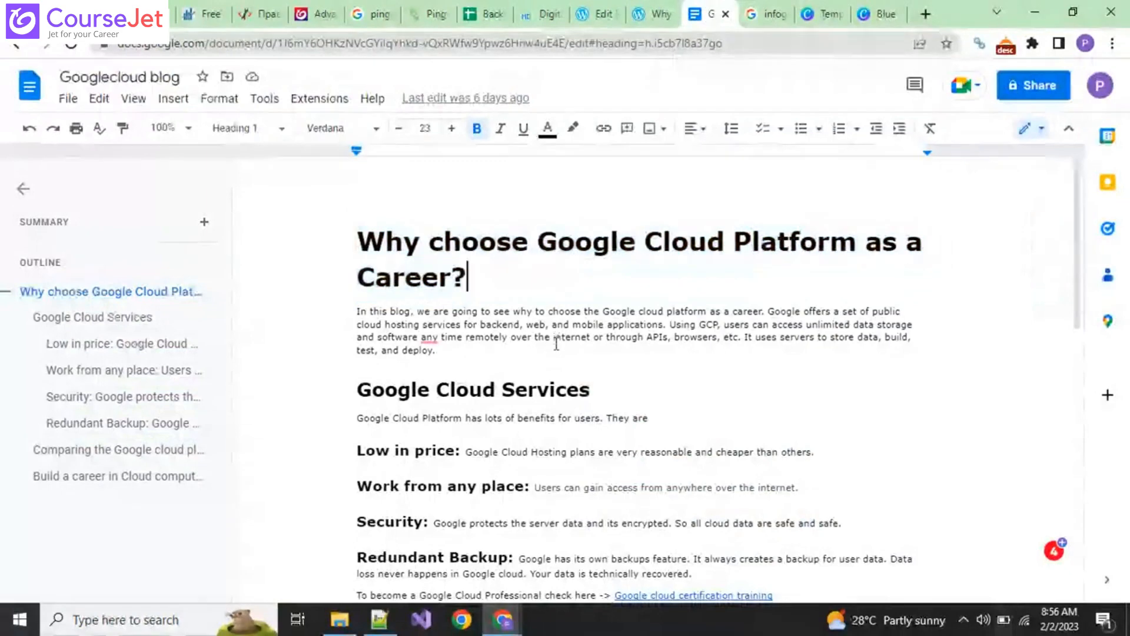
scroll(556, 344, down, 2)
scroll(556, 344, down, 2)
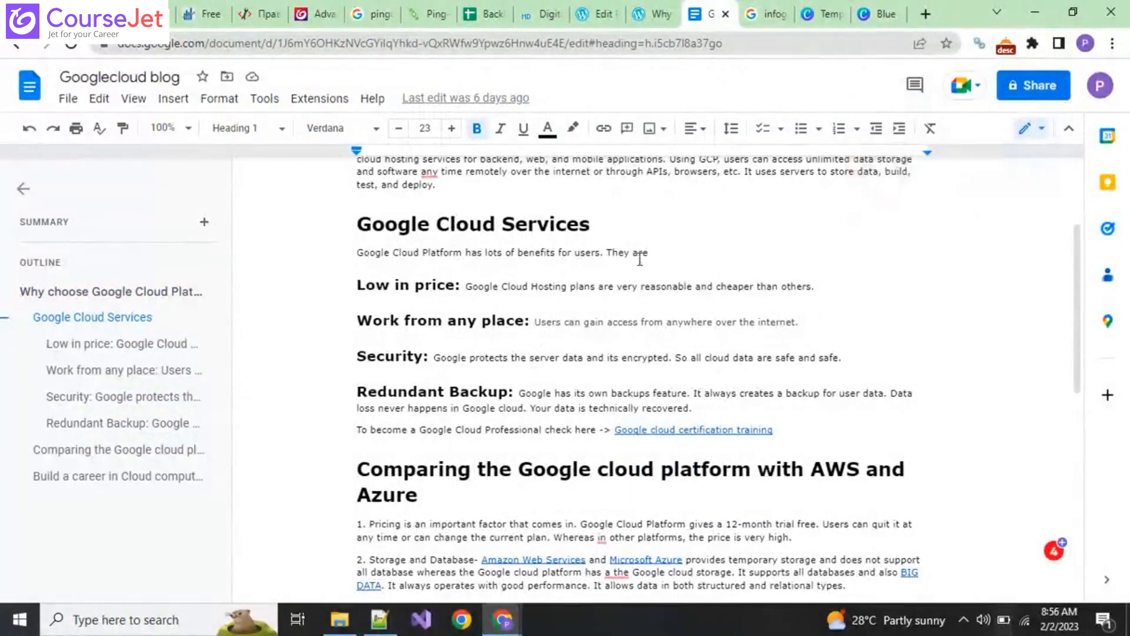
scroll(638, 256, up, 4)
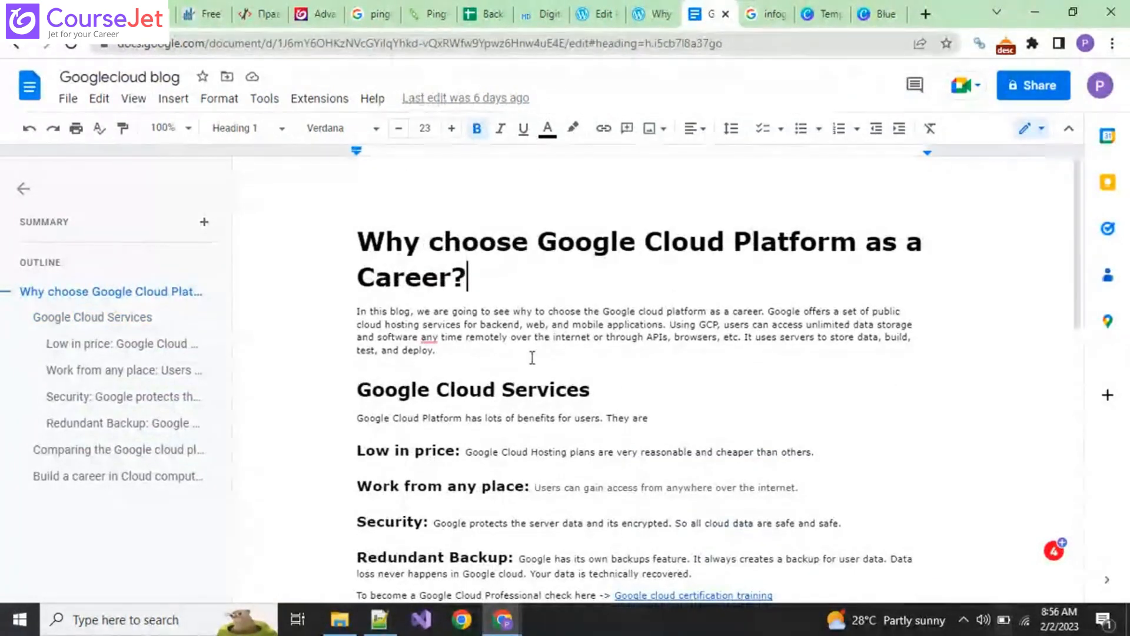
drag(767, 314, 749, 351)
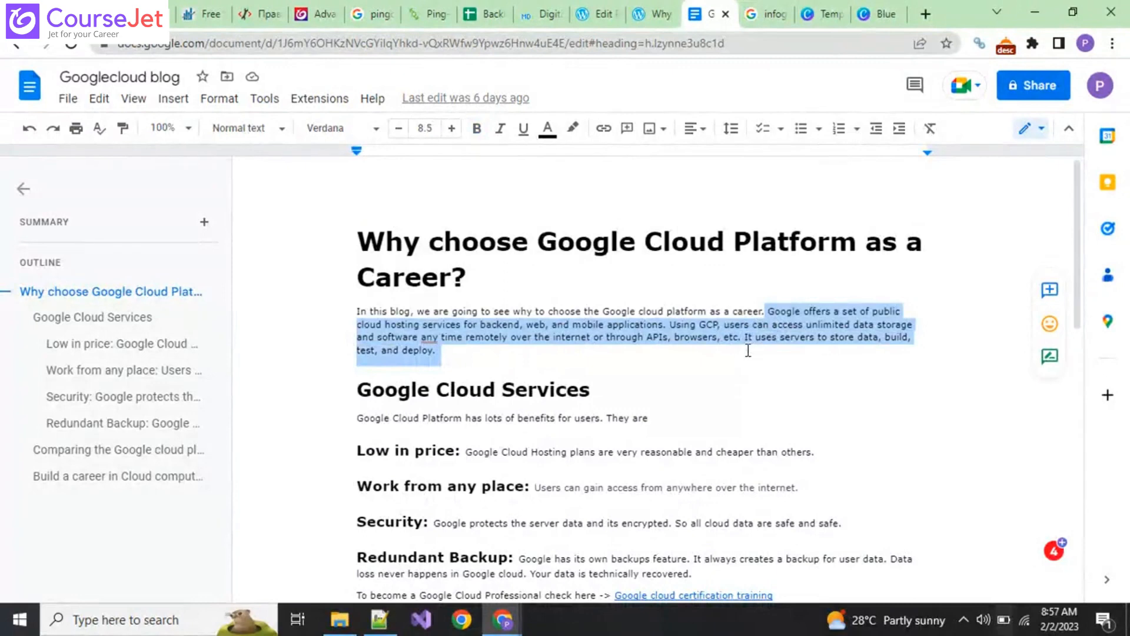
click(871, 13)
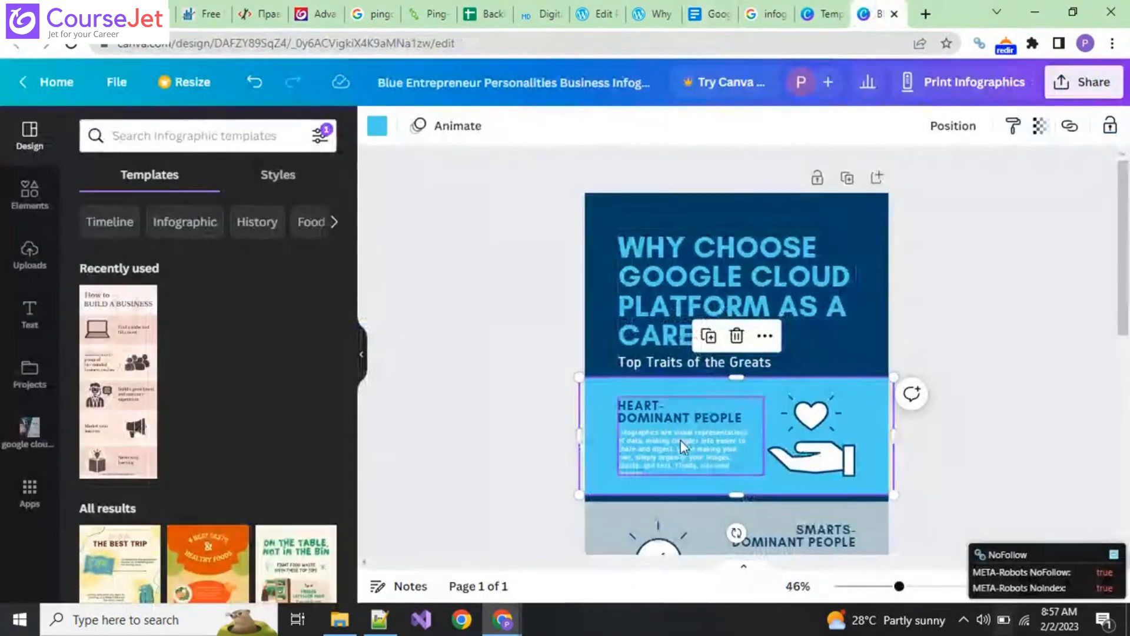
scroll(671, 452, down, 8)
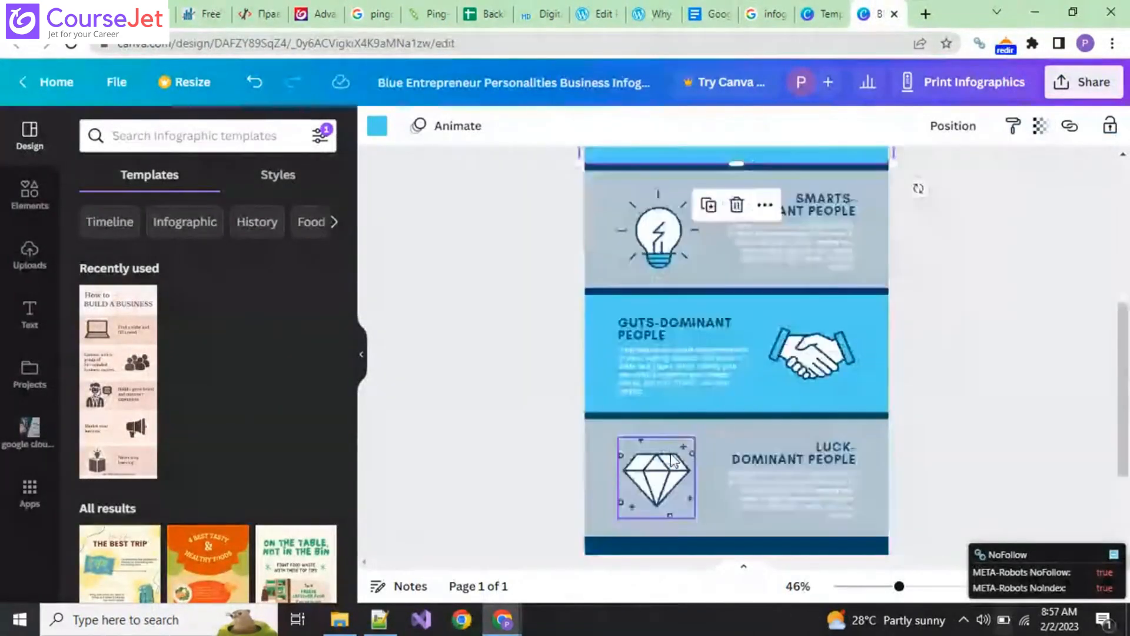
scroll(669, 454, up, 5)
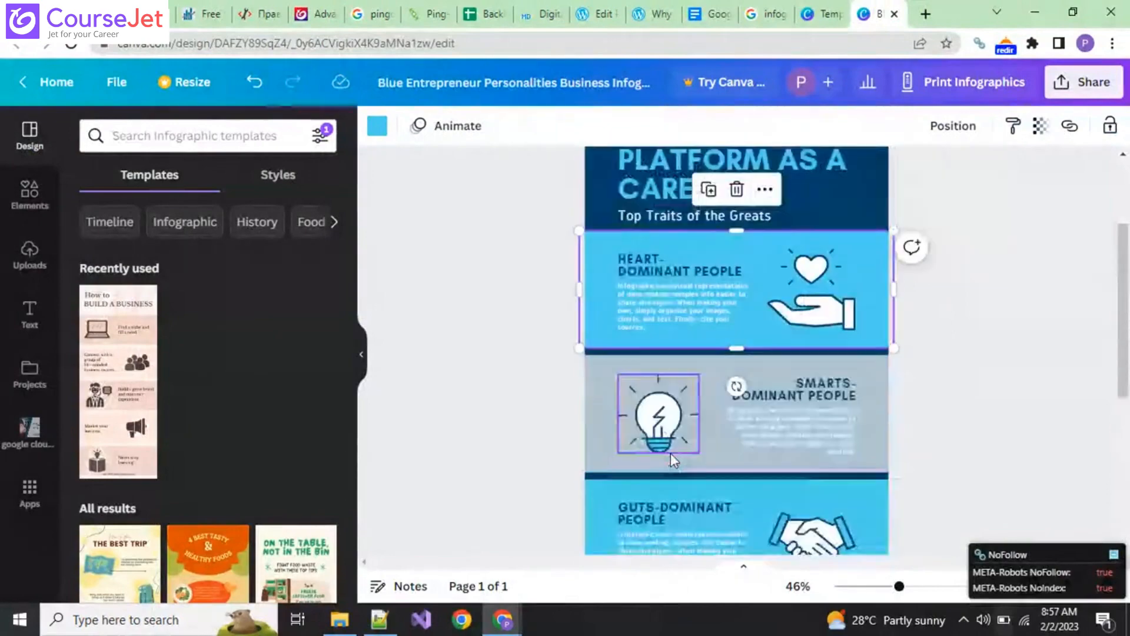
Copy the "Google Cloud Services" heading from the Google Docs blog and replace the "Heart-Dominant People" heading in the Canva infographic with it.
click(716, 12)
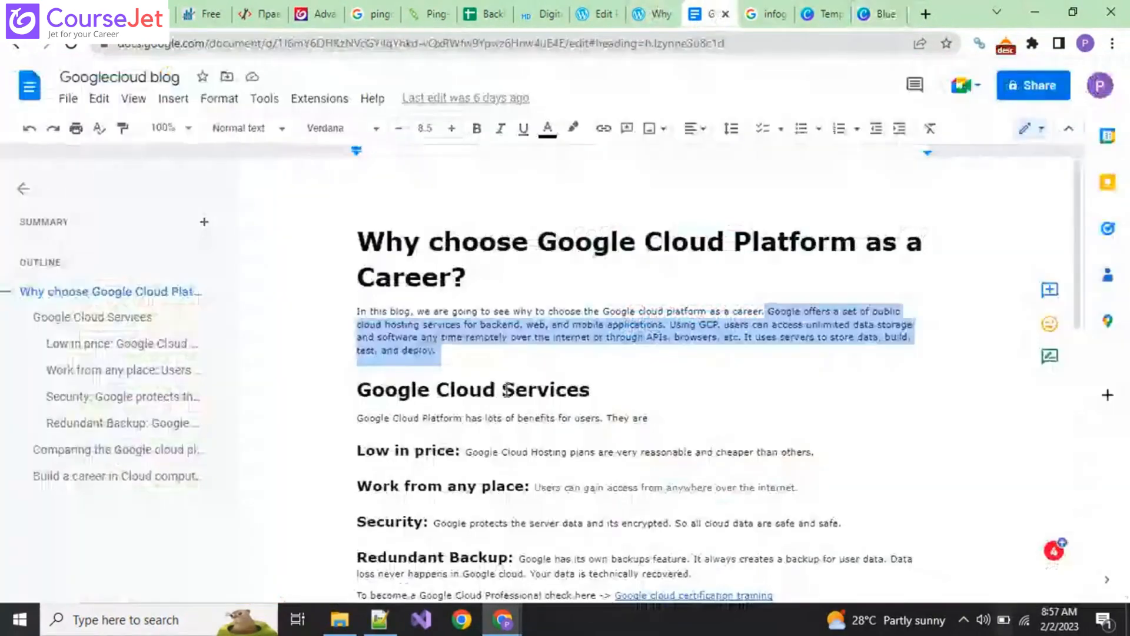
scroll(496, 393, down, 5)
scroll(398, 353, up, 1)
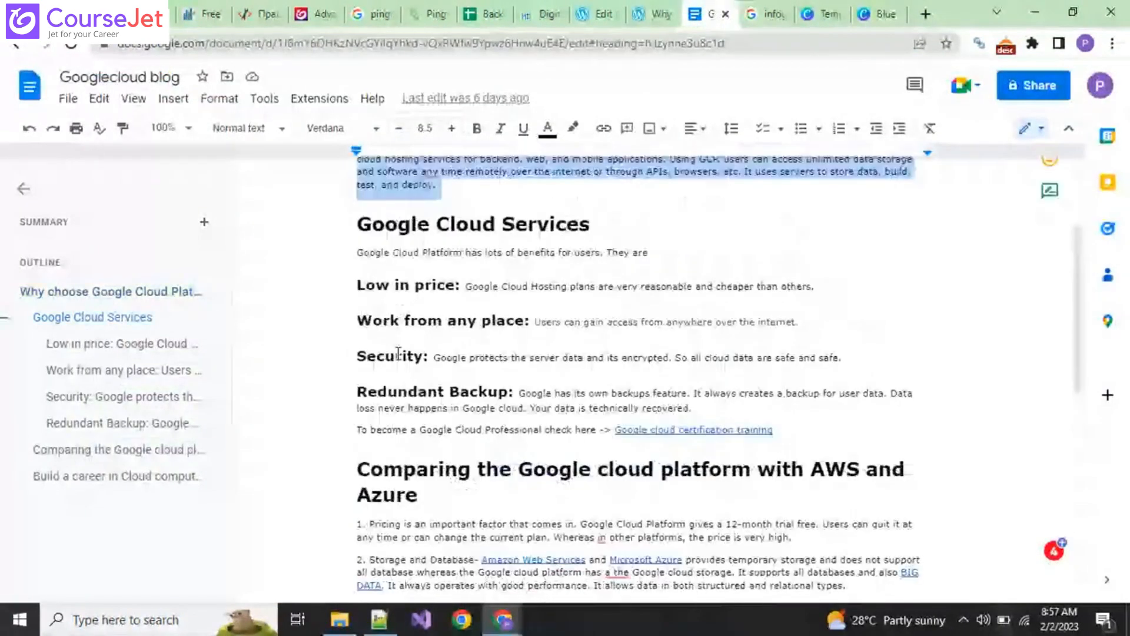
drag(357, 224, 591, 226)
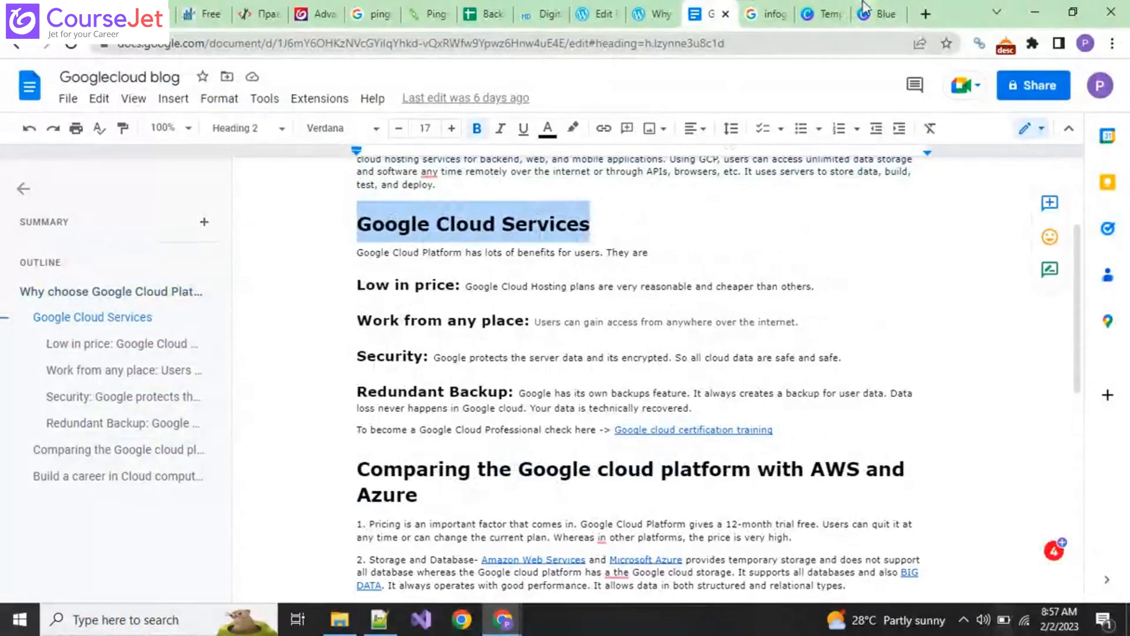
click(864, 9)
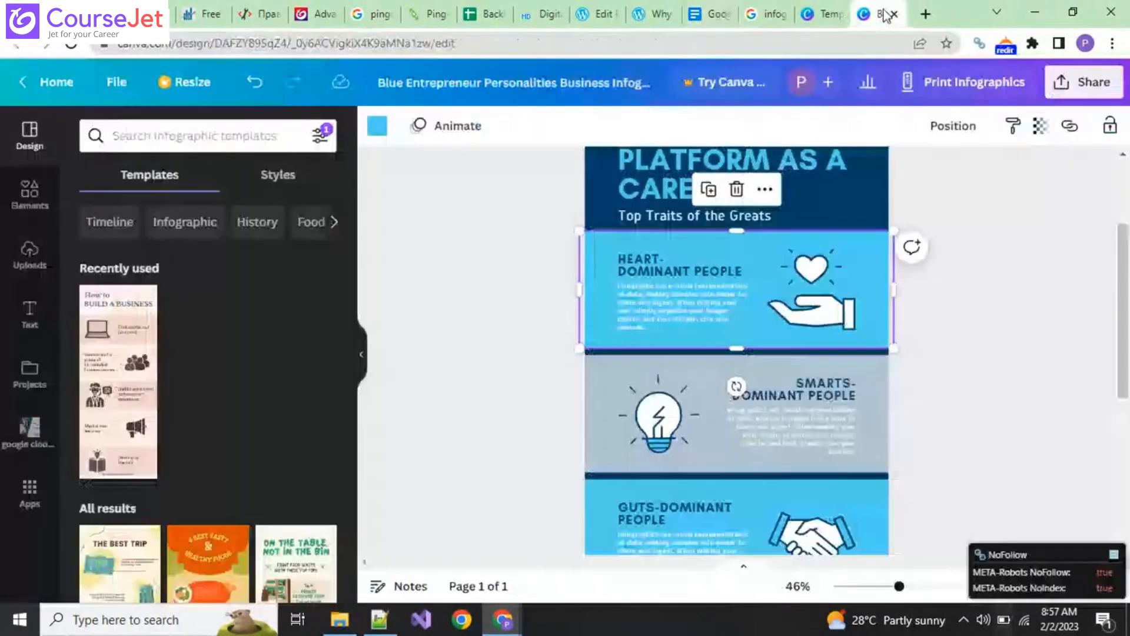
double_click(640, 275)
text(GOOGLE CLOUD SERVICES)
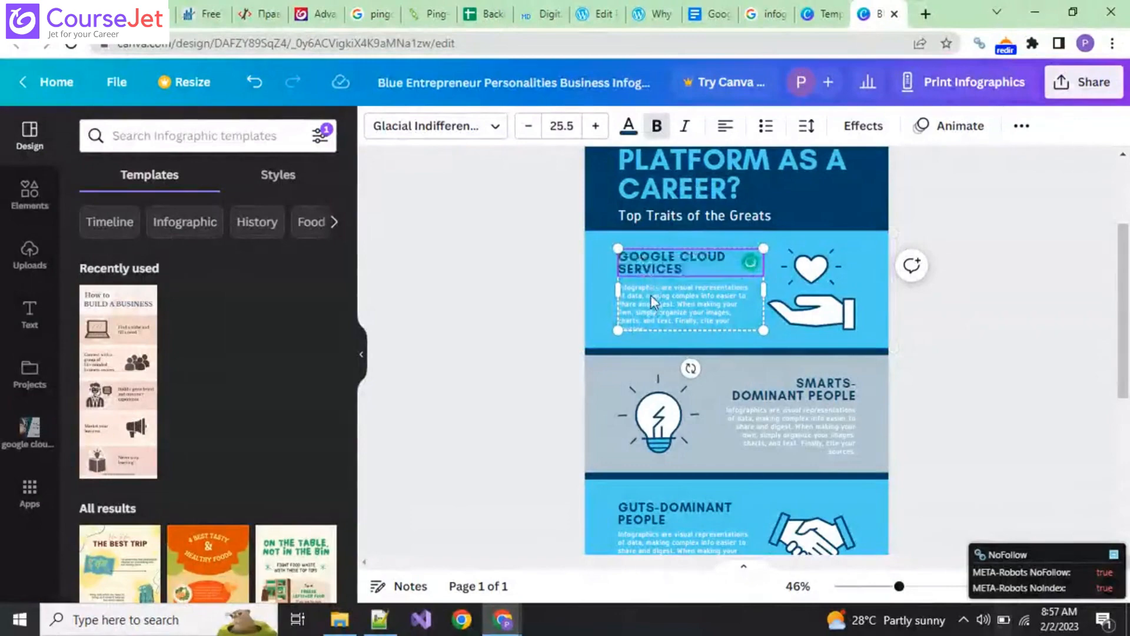
Replace the first section's body text with the blog sentence "Google Cloud Platform has lots of benefits for users. They are".
click(696, 17)
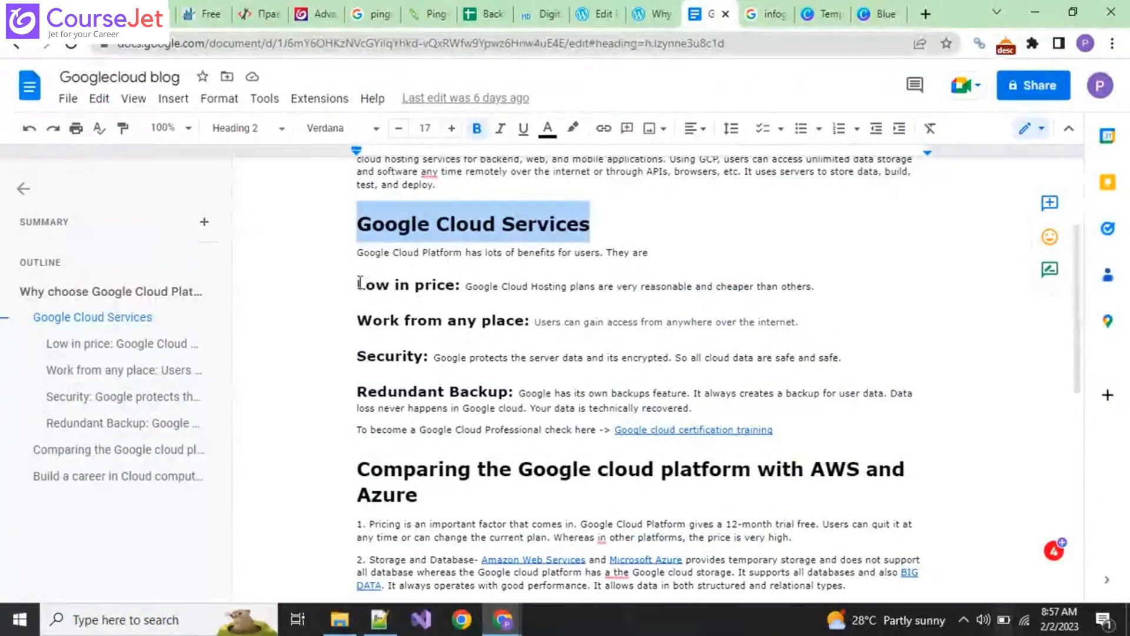
drag(358, 253, 652, 248)
key(ctrl+c)
click(877, 14)
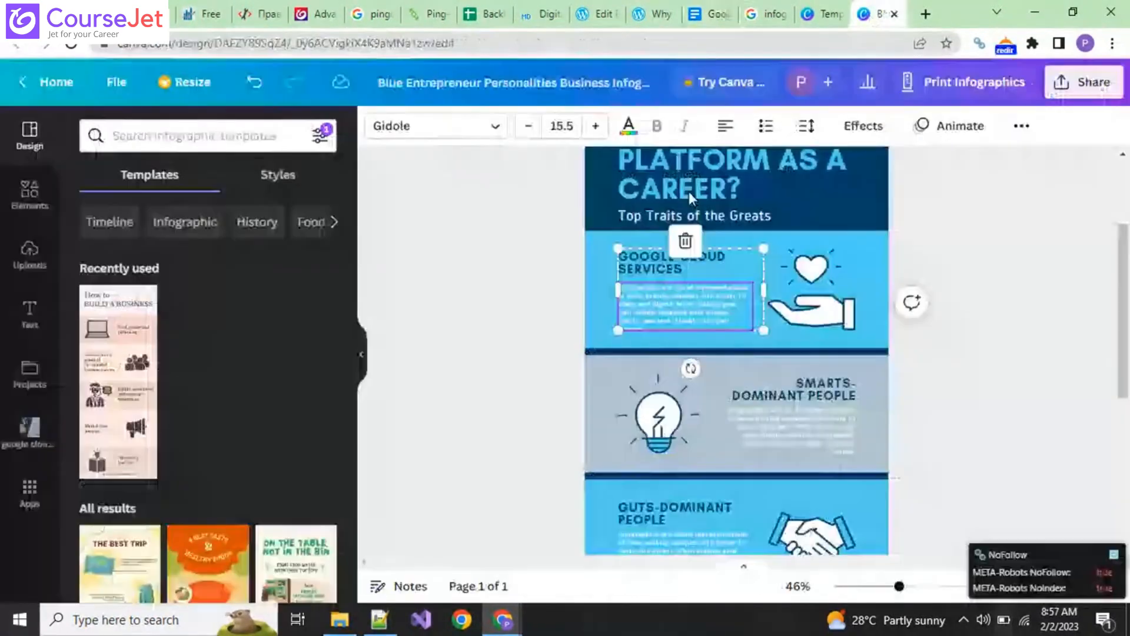
click(655, 305)
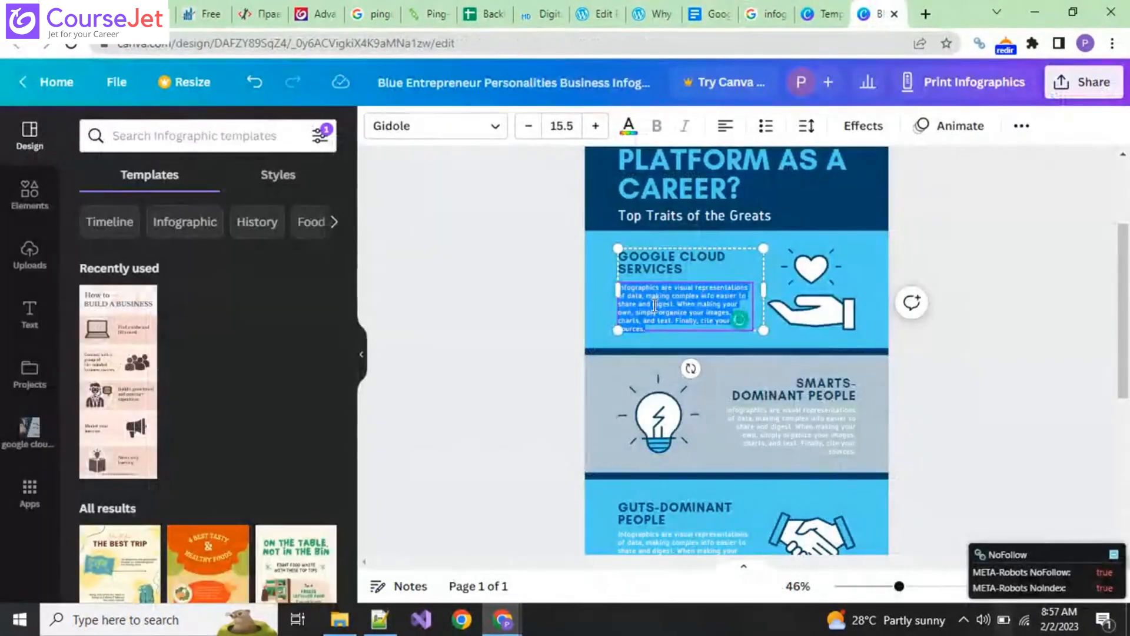
key(ctrl+v)
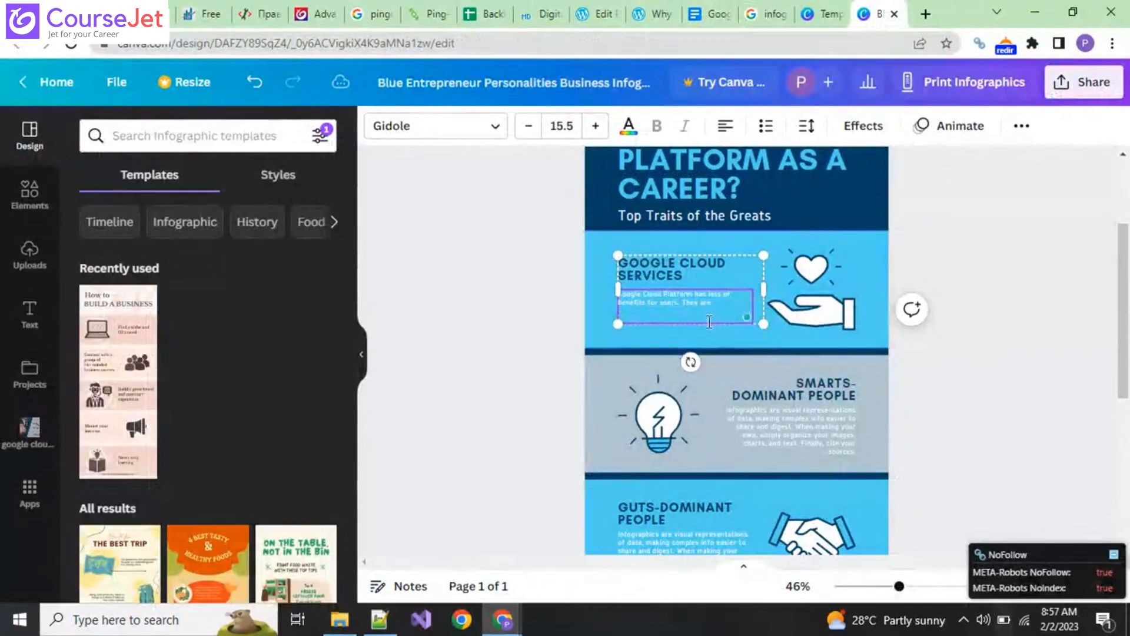
Copy "Low in price" from the blog document and add it as a new line in the first section's body text.
click(708, 17)
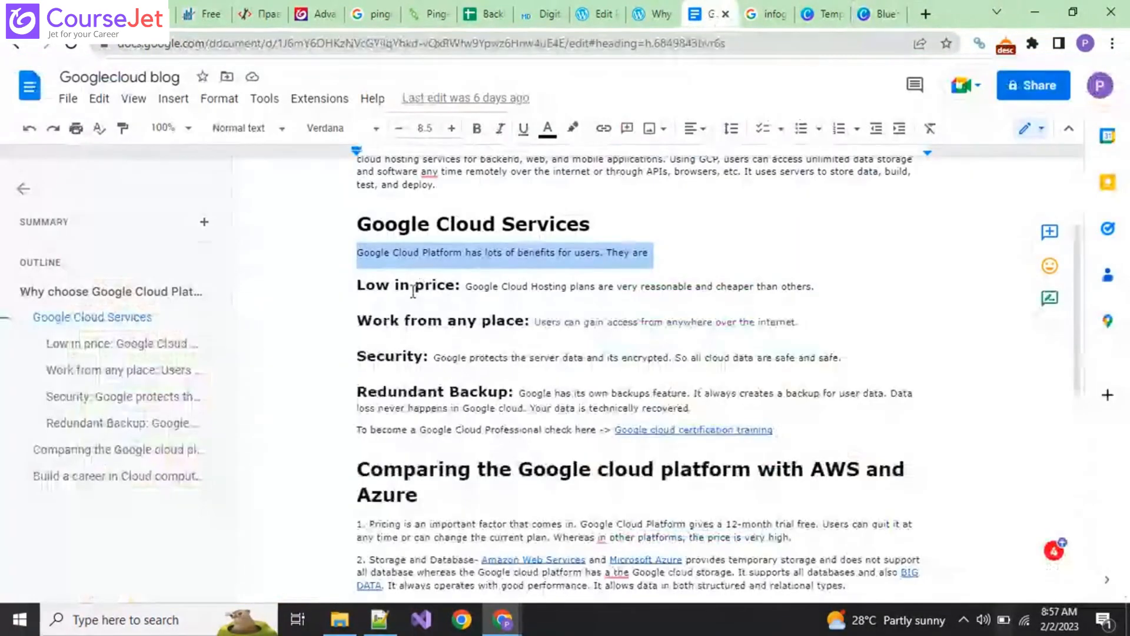
drag(357, 286, 452, 296)
key(ctrl+c)
click(871, 14)
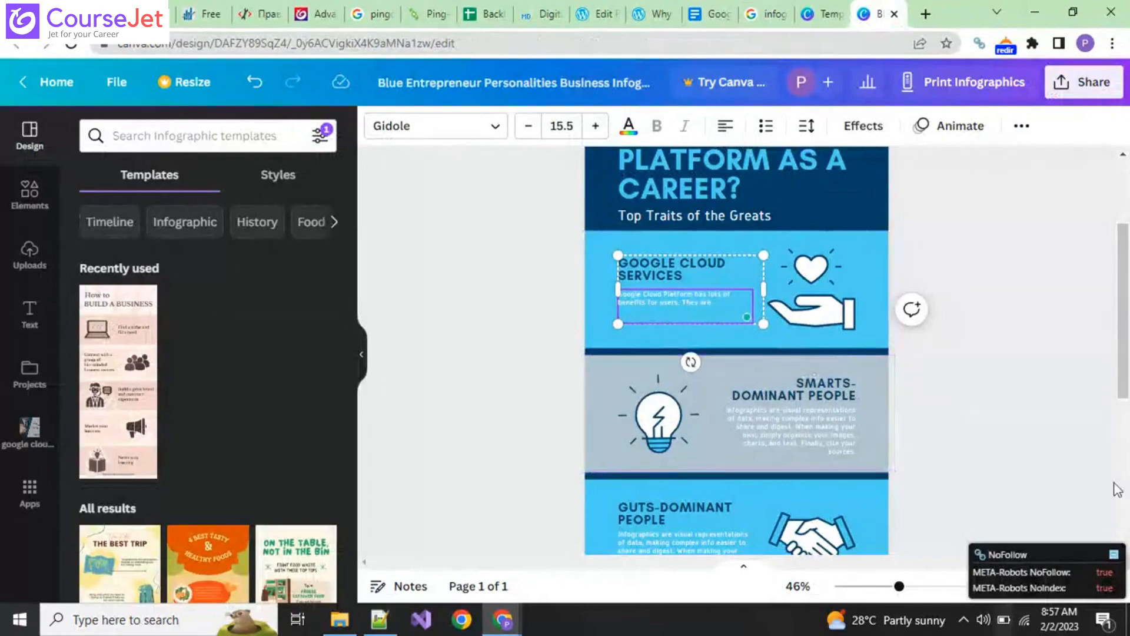
key(ctrl+v)
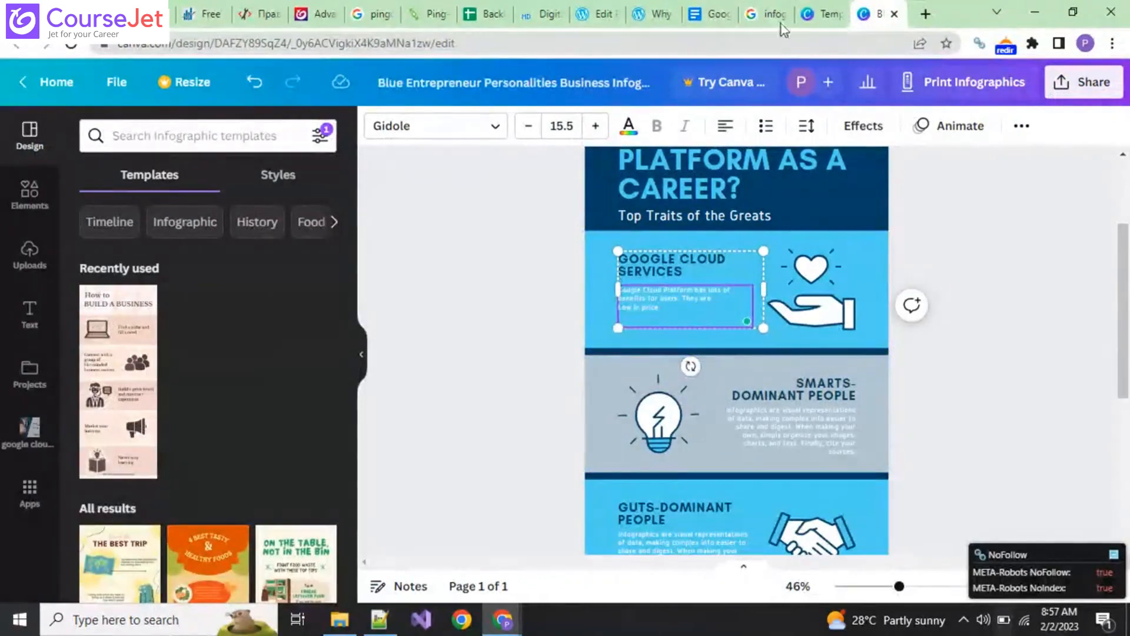
Copy "Work from any place" from the blog document and add it below "Low in price" in the infographic.
click(697, 13)
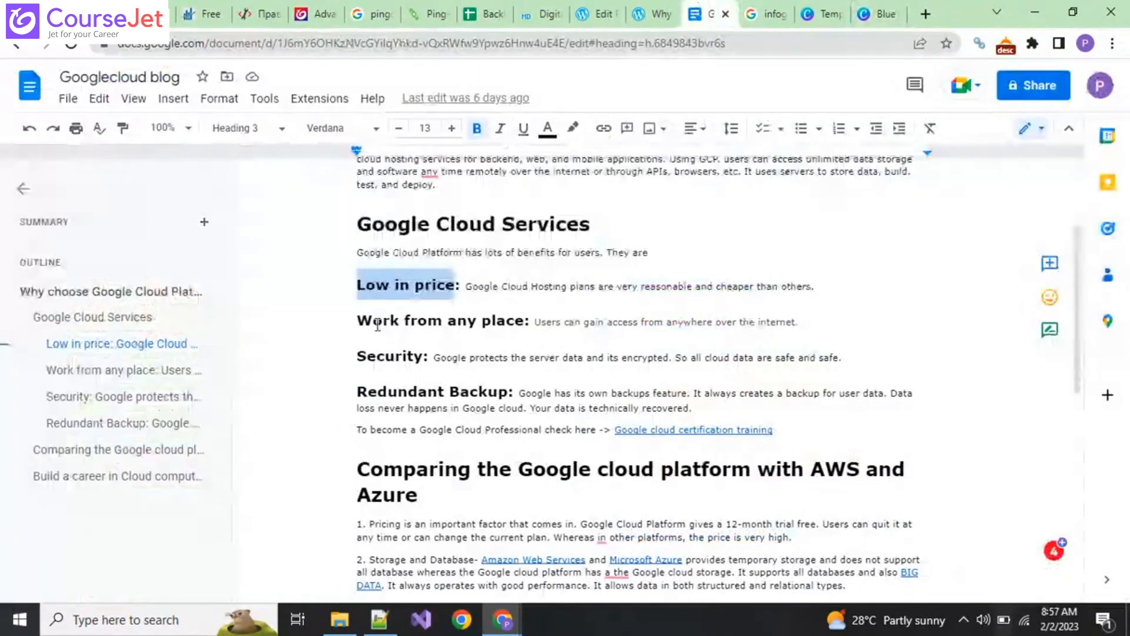
drag(356, 320, 521, 329)
key(ctrl+c)
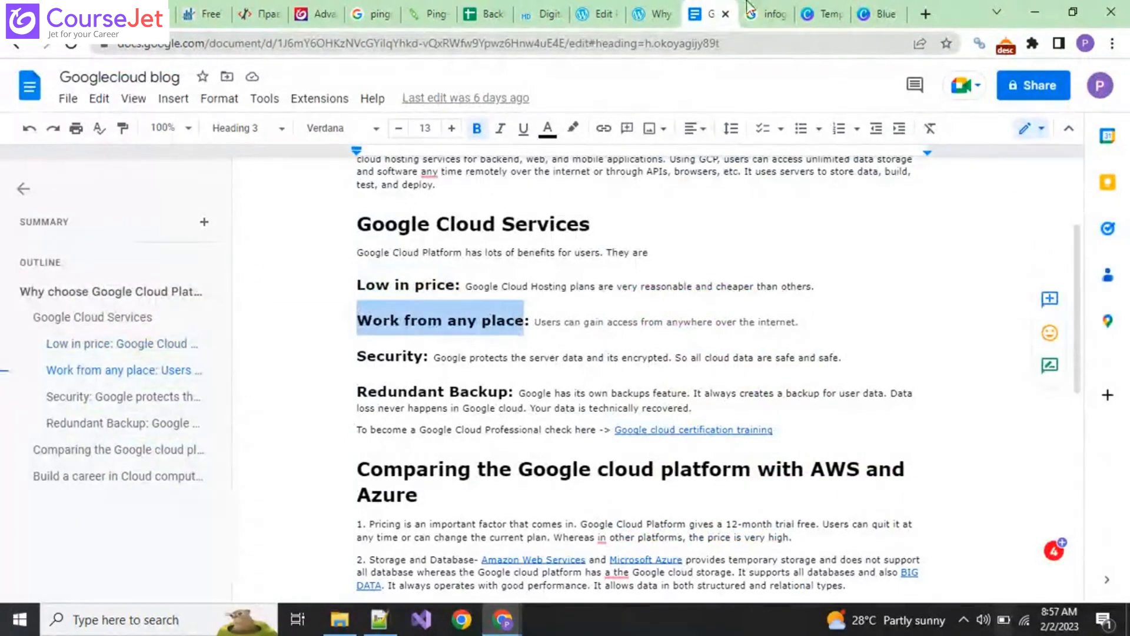
click(877, 13)
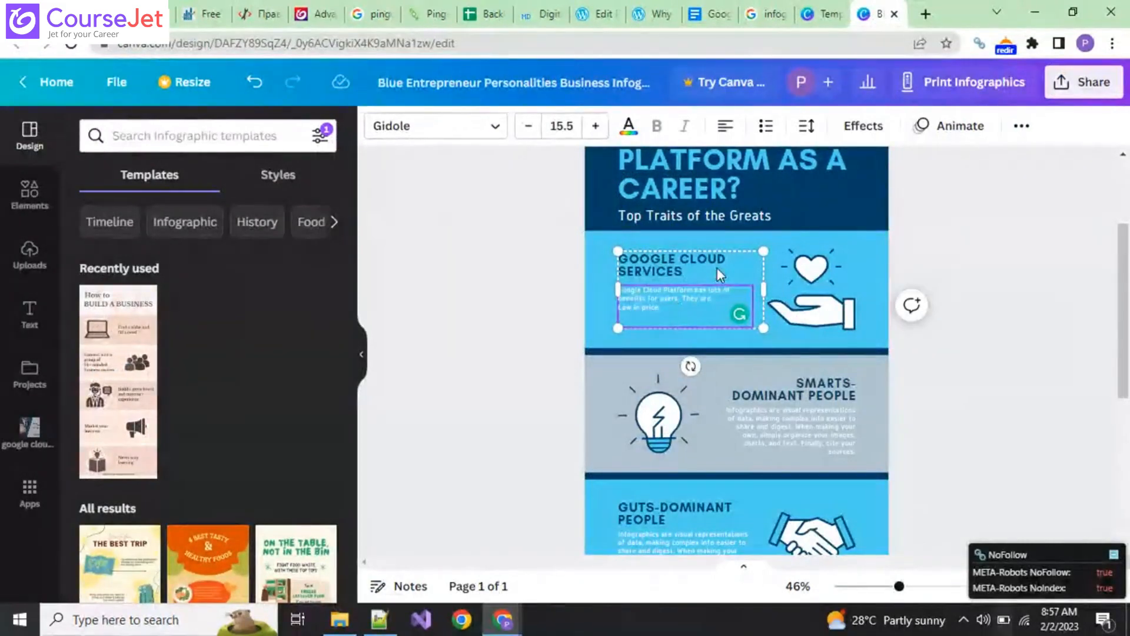
key(ctrl+v)
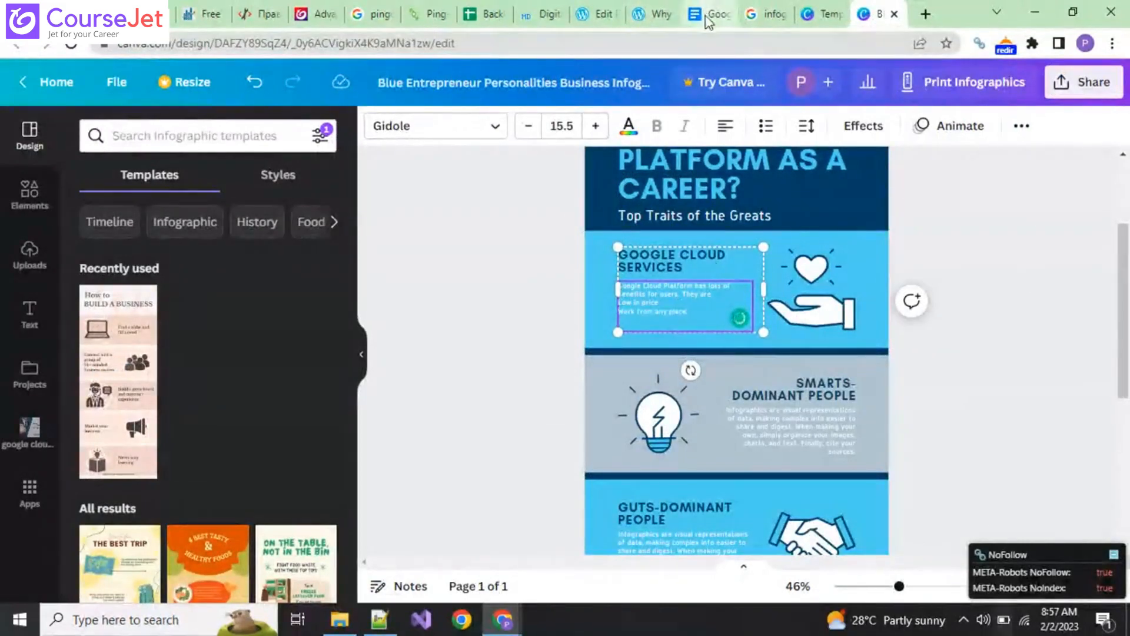
Copy "Security" from the blog document and add it directly below "Work from any place", with no blank line between.
click(708, 22)
double_click(380, 361)
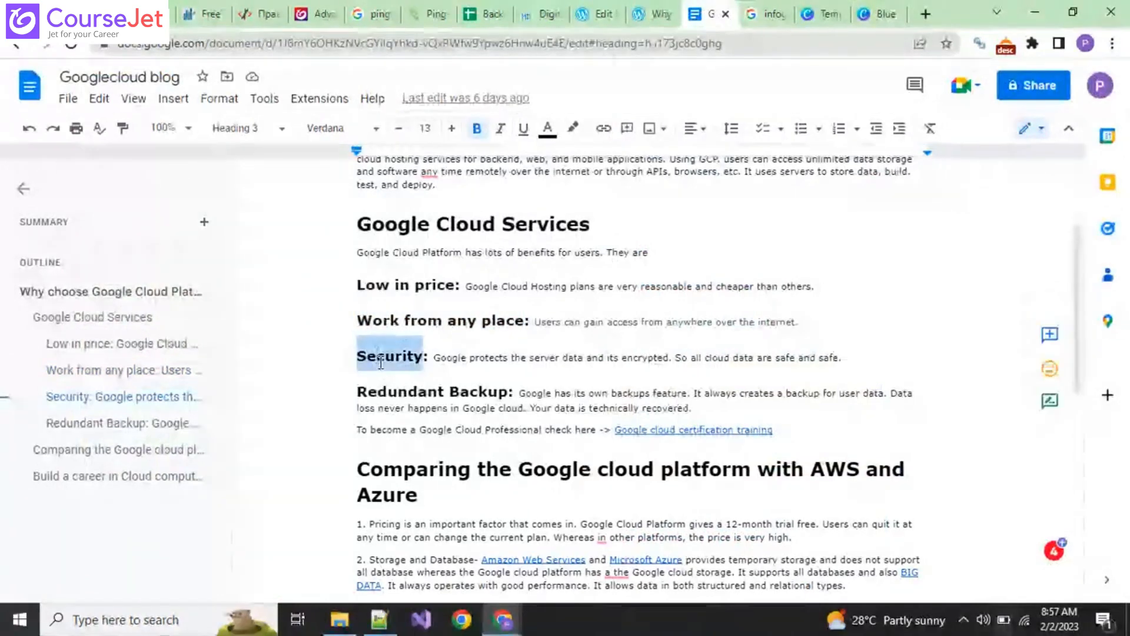
click(878, 14)
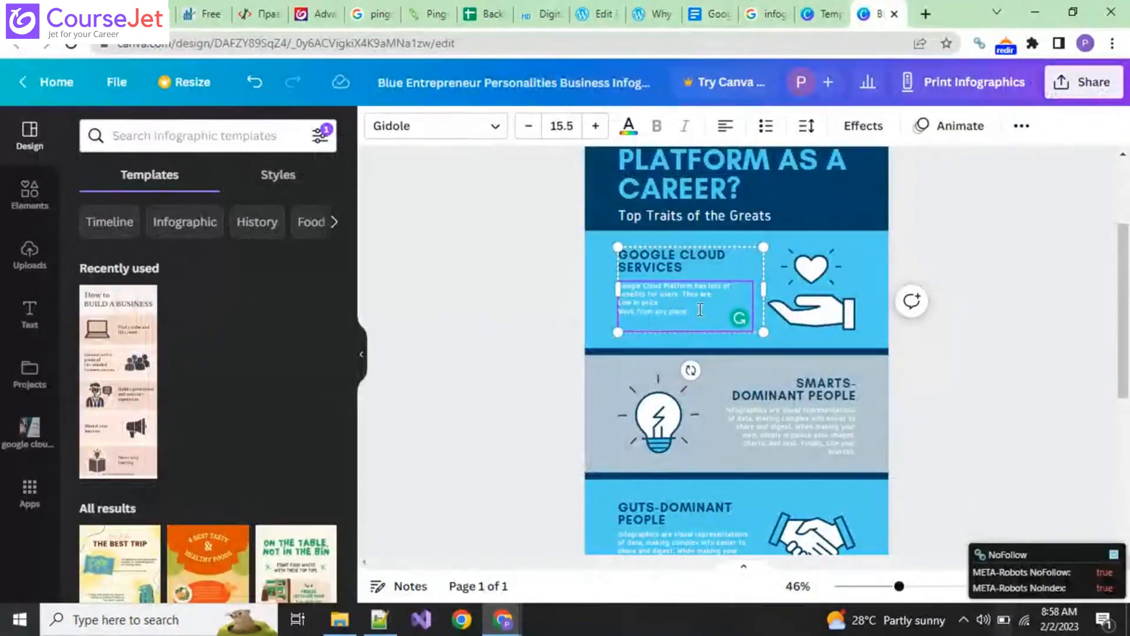
key(Return)
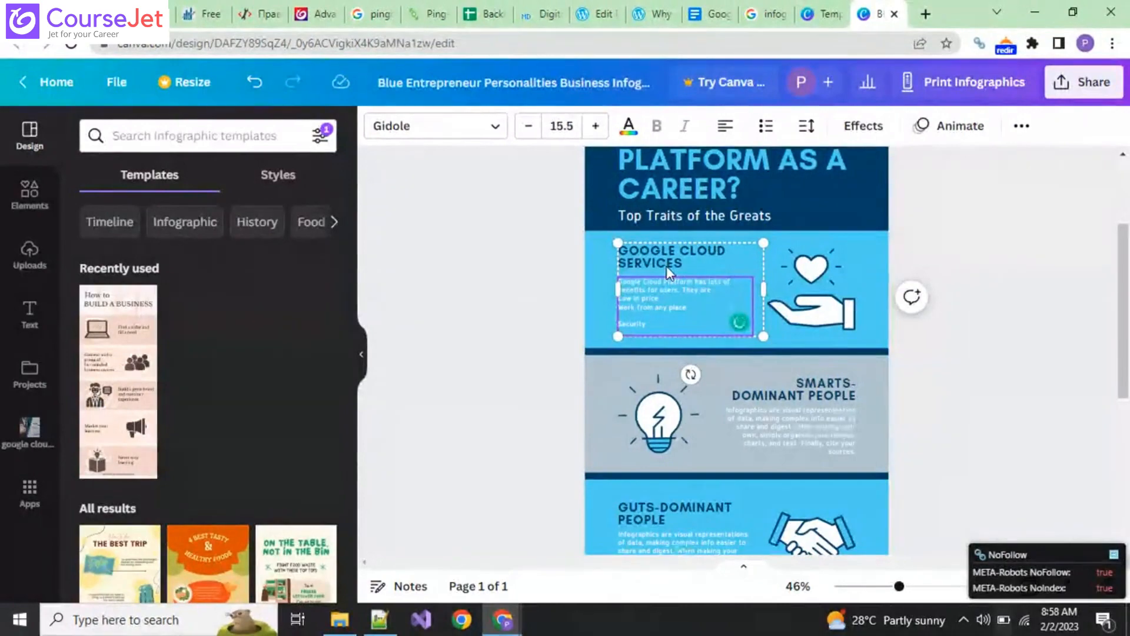
key(BackSpace)
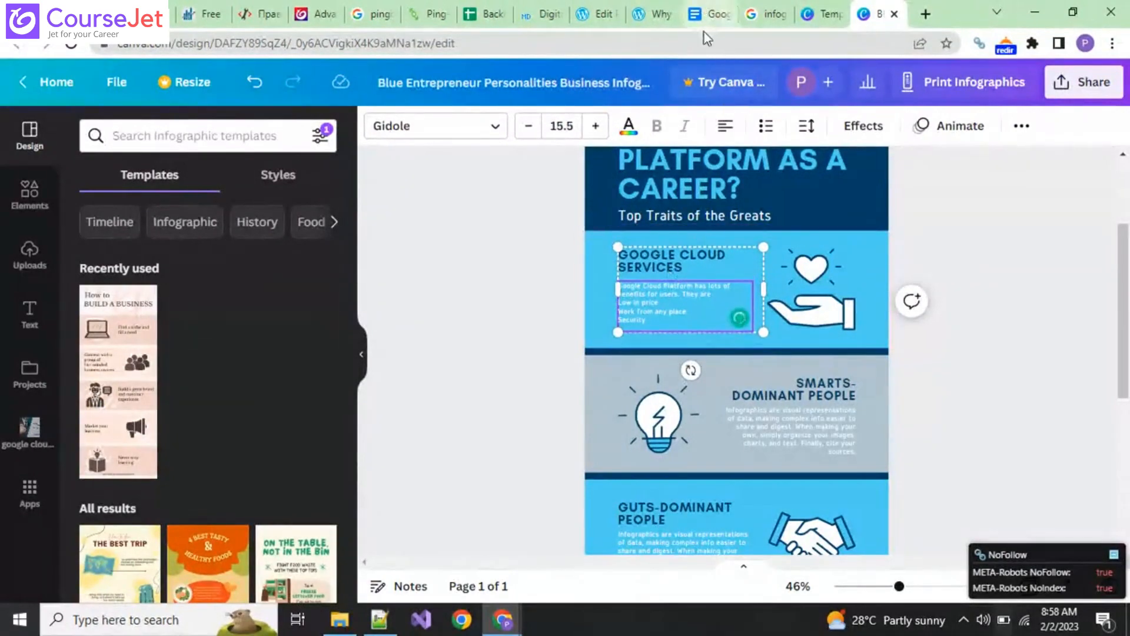
Copy "Redundant Backup" from the blog document and add it as the last line of the Google Cloud Services section.
click(713, 18)
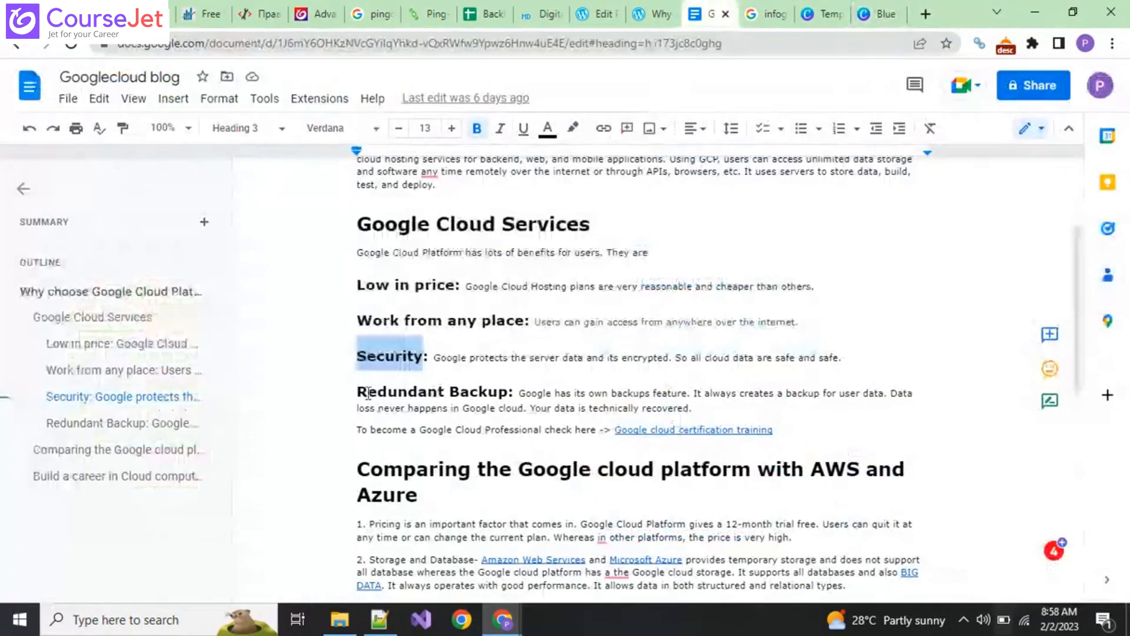
drag(358, 393, 508, 399)
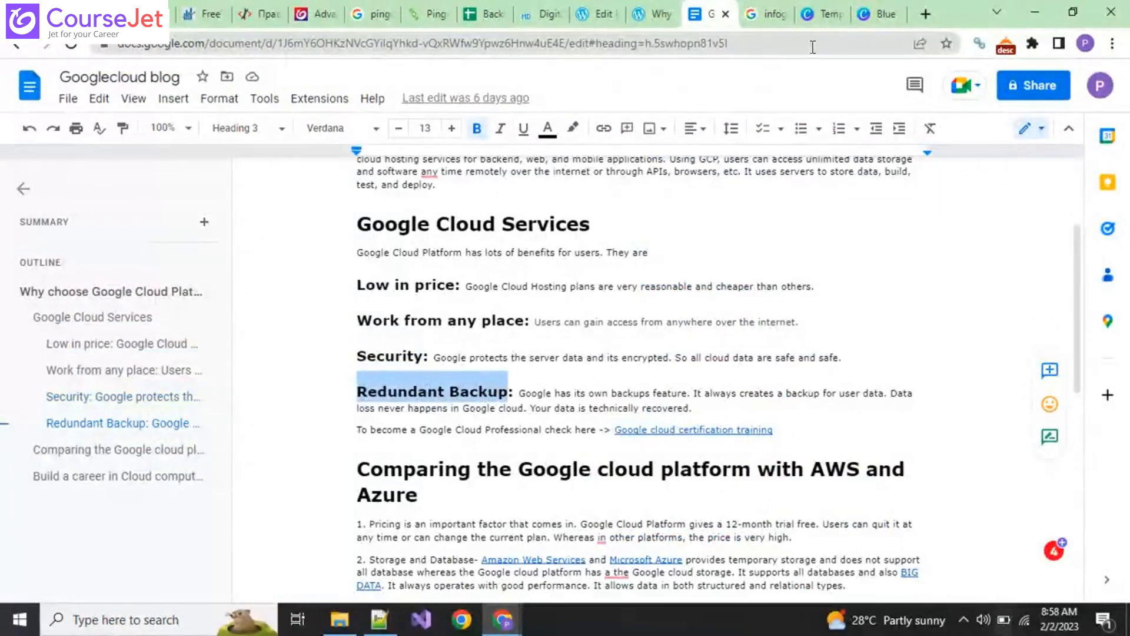
click(878, 14)
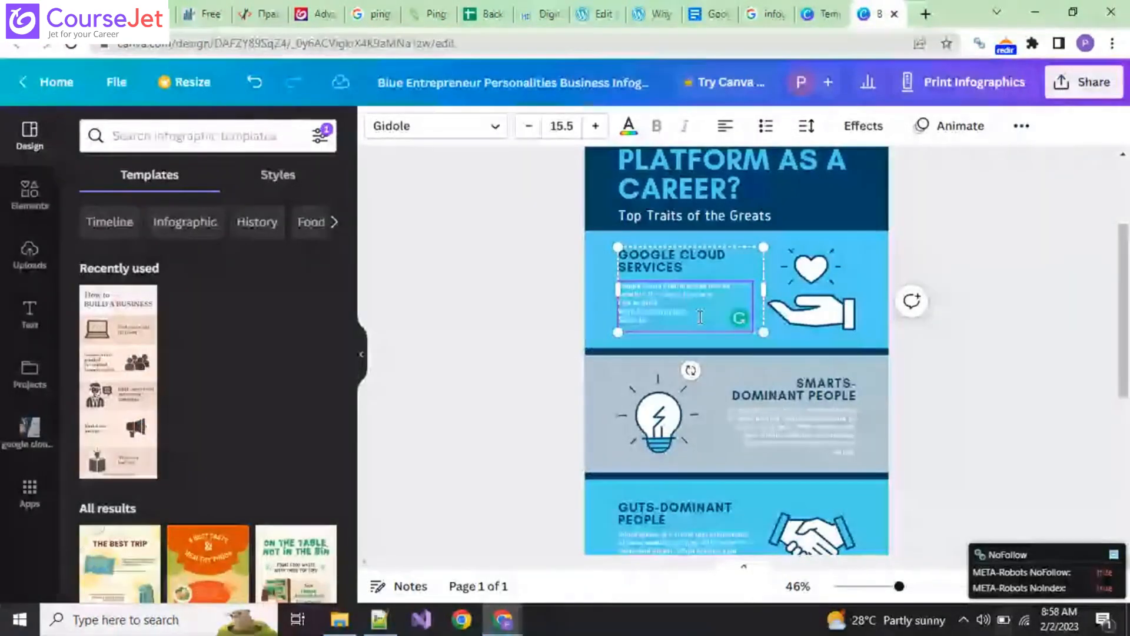
key(Return)
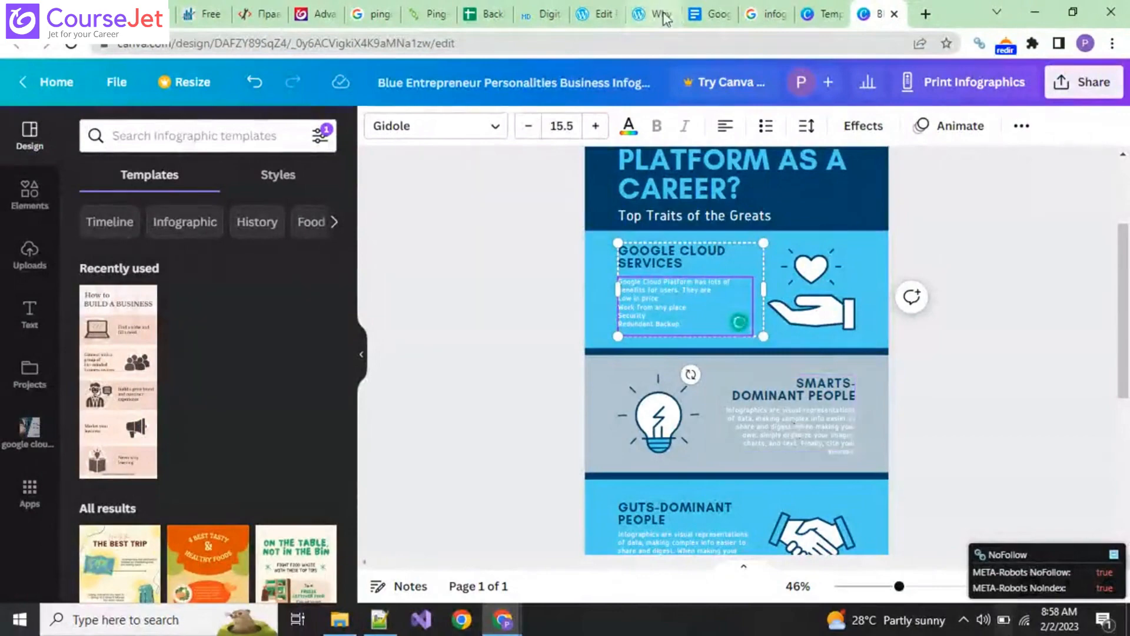
Replace the "Smarts-Dominant People" heading with the blog heading "Comparing the Google cloud platform with AWS and Azure" copied from Google Docs.
click(697, 16)
scroll(371, 316, down, 3)
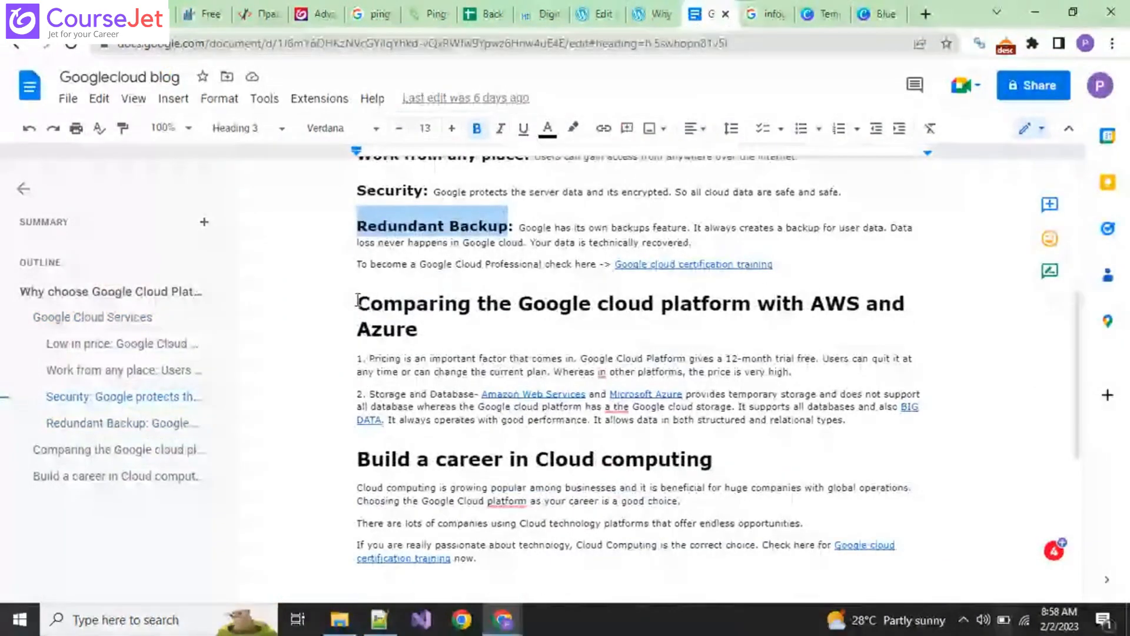
drag(358, 300, 419, 331)
click(877, 14)
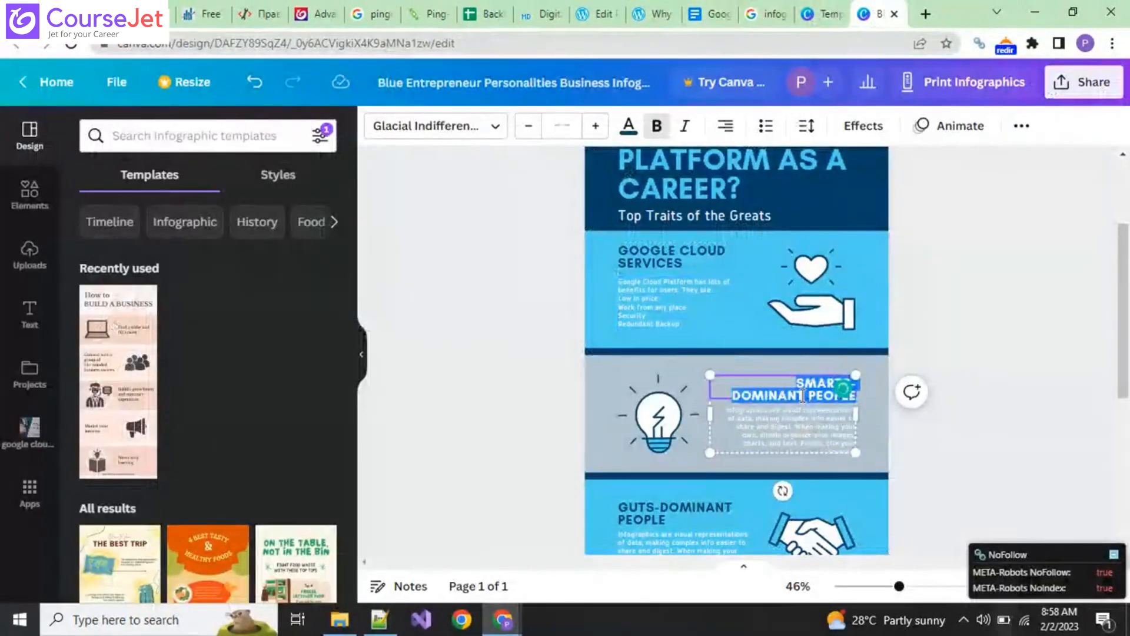
text(COMPARING THE GOOGLE CLOUD PLATFORM WITH AWS AND AZURE)
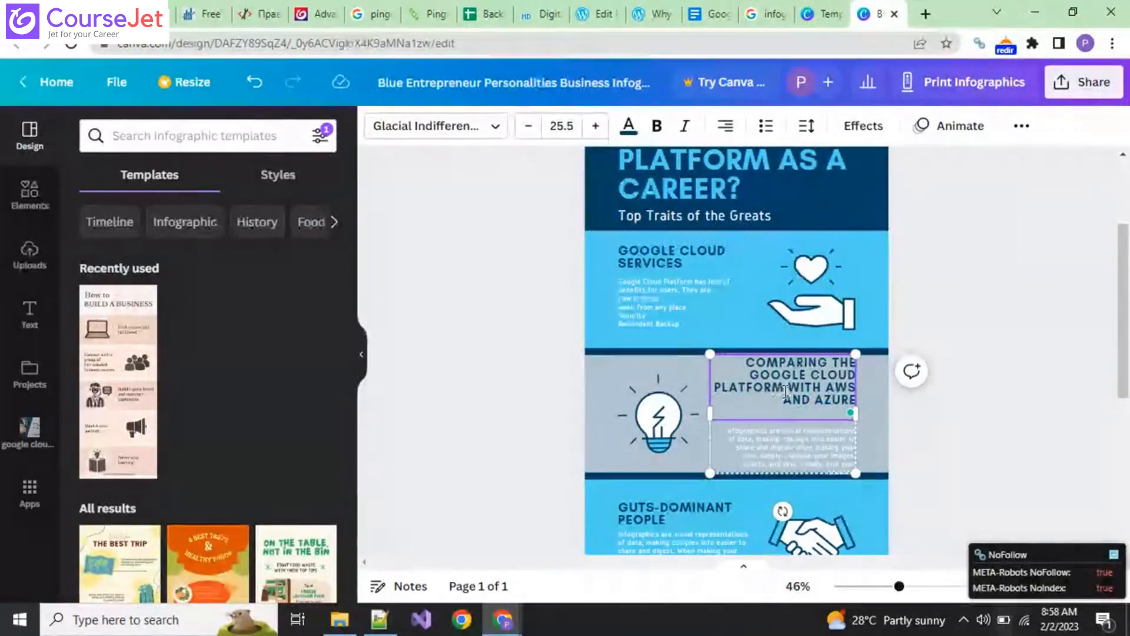
Reduce the font size of the whole "Comparing the Google cloud platform with AWS and Azure" heading by four steps.
key(ctrl+a)
click(529, 127)
click(530, 127)
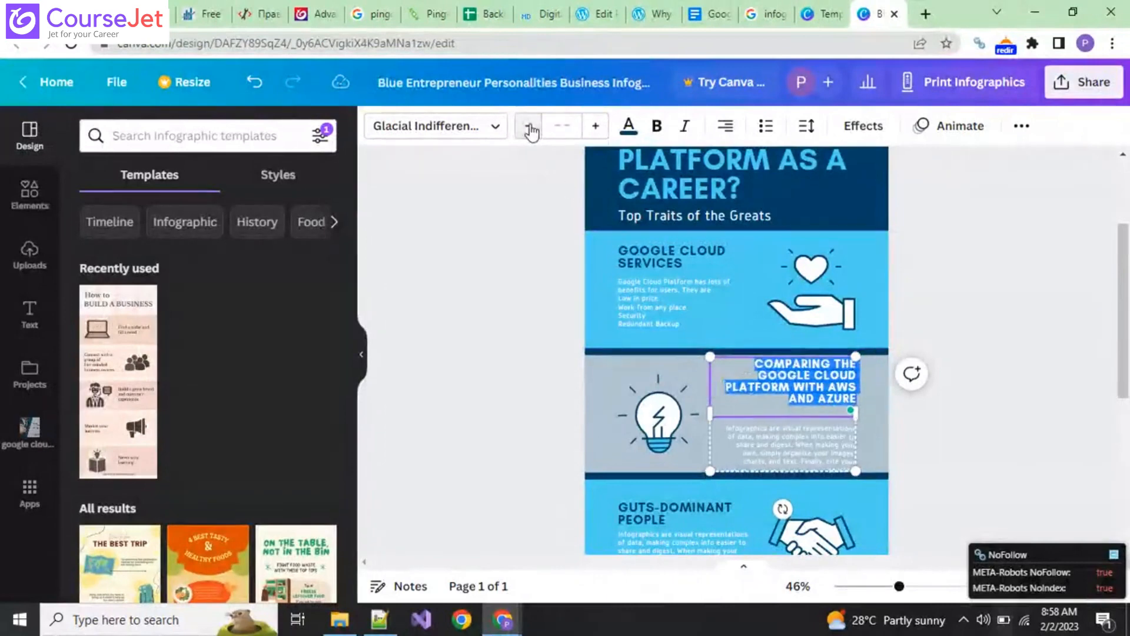
click(529, 127)
click(529, 127)
Replace the comparison section's body text with the blog document's paragraph beginning "Pricing is an important factor" and ending "the price is very high.".
click(744, 418)
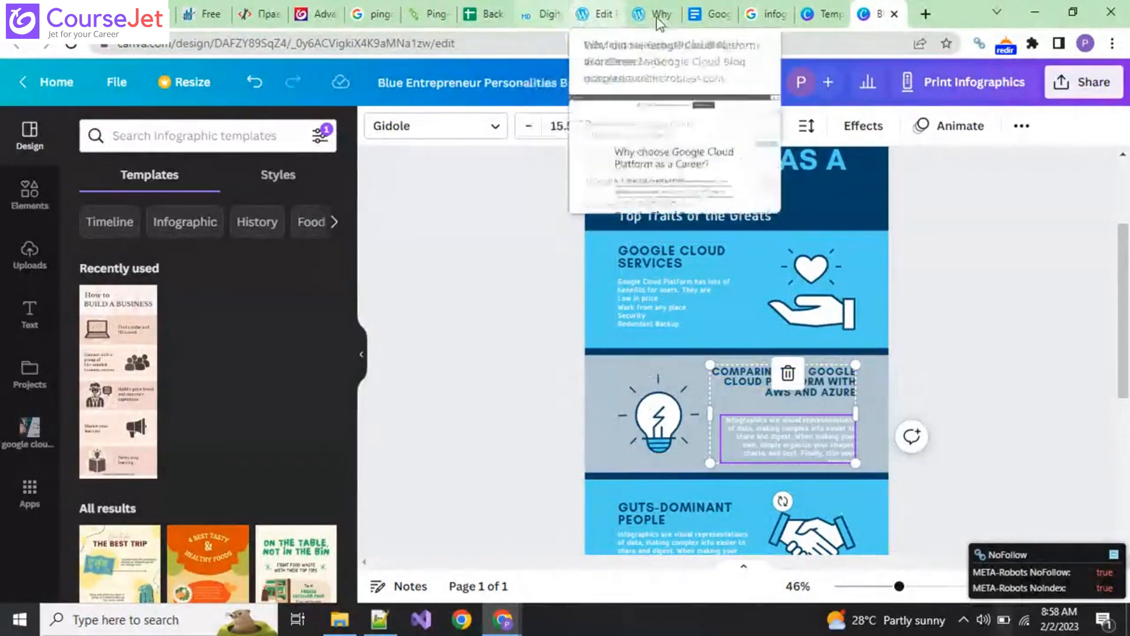
click(711, 13)
click(451, 372)
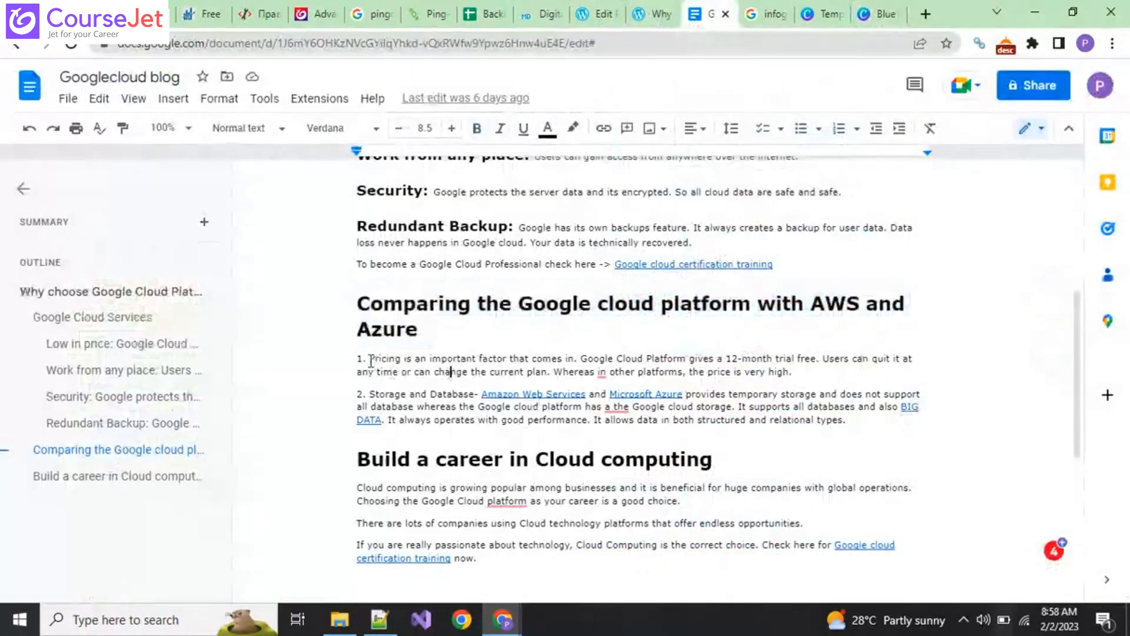
drag(371, 360, 810, 371)
click(827, 14)
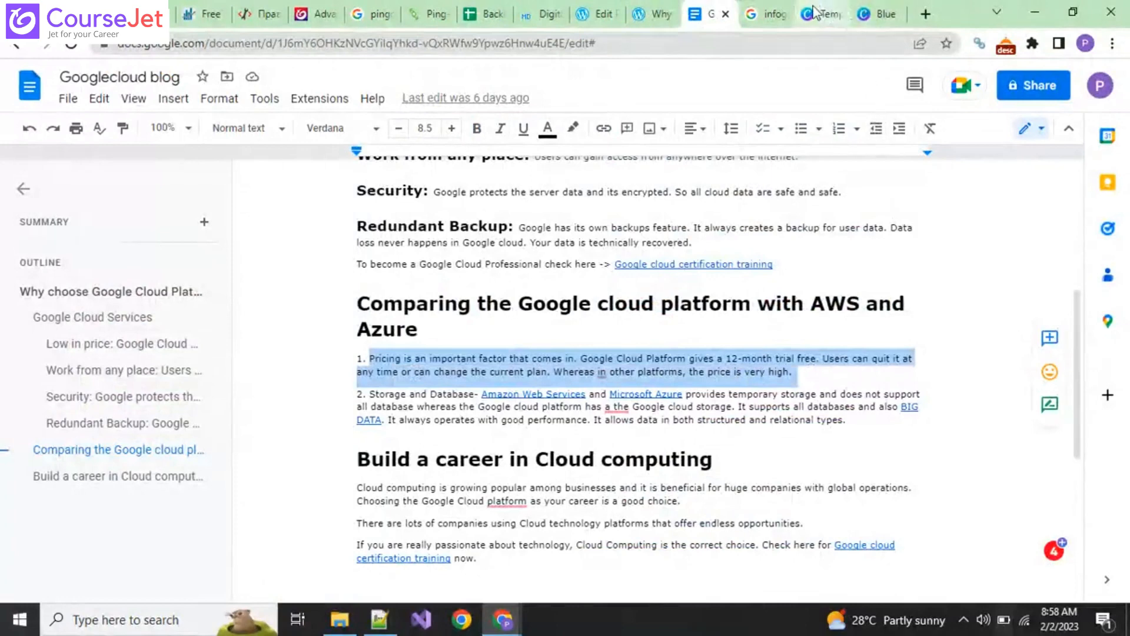
click(878, 26)
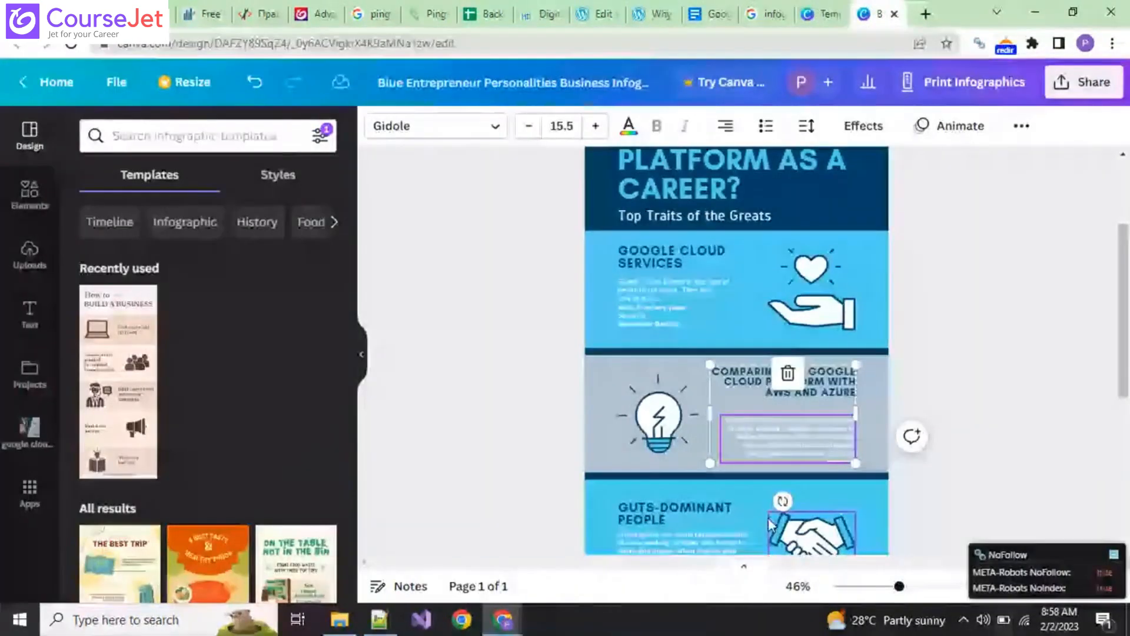
double_click(767, 430)
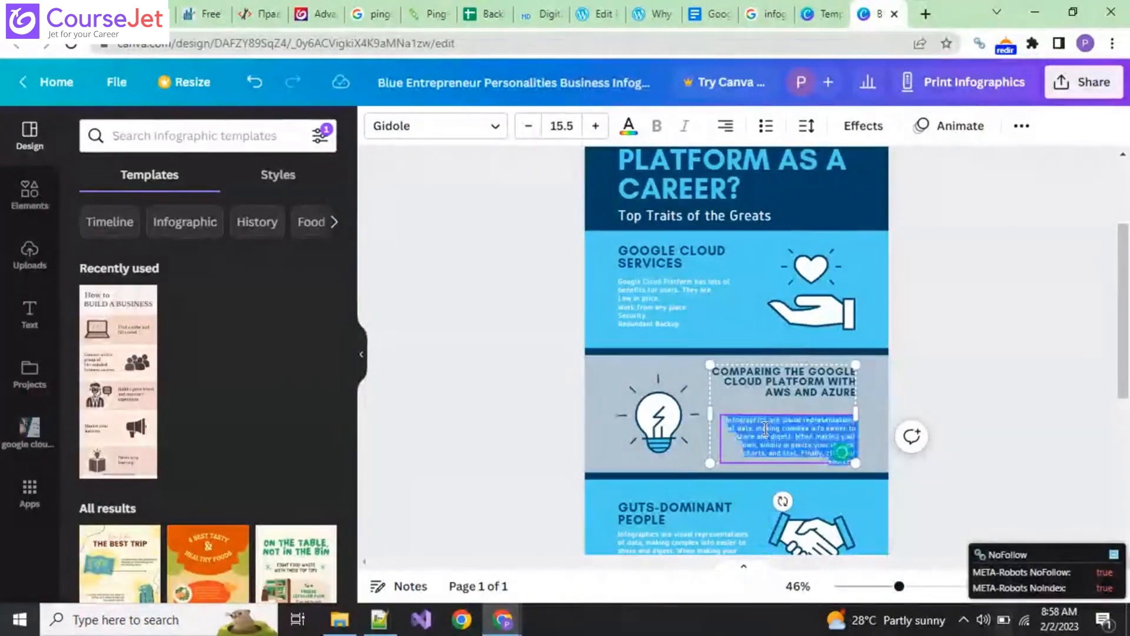
text(Pricing is an important factor that comes in. Google Cloud Platform gives a 12-month trial free. Users can avail it at any time or can change the current plan. Whereas in other platforms, the price is very low.)
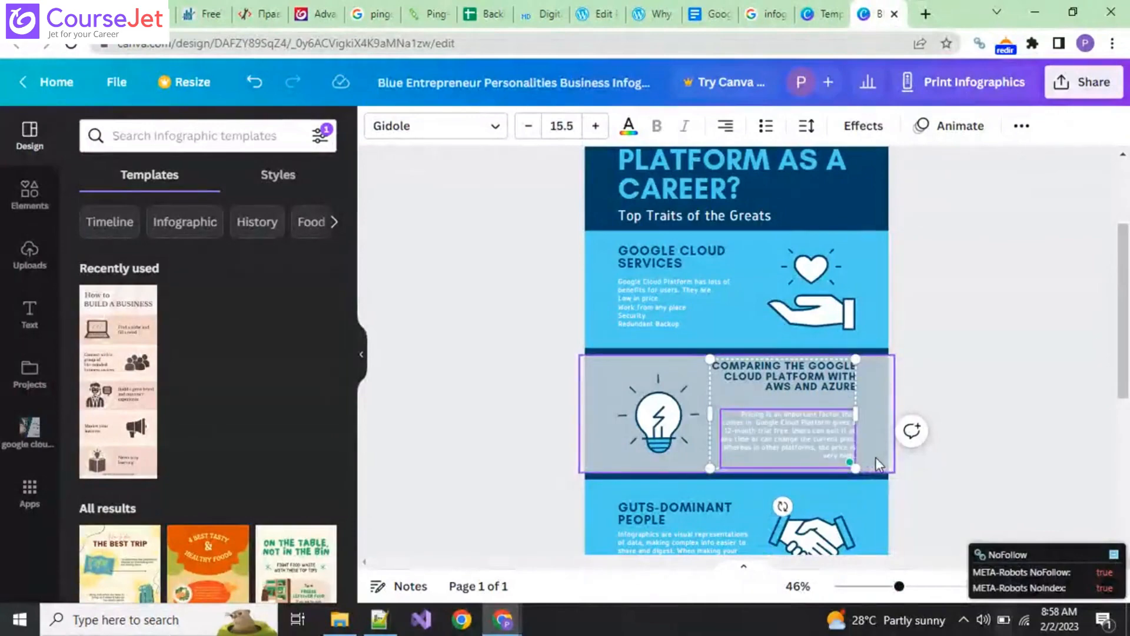
click(875, 457)
Replace the "Guts-Dominant People" heading with "Build a career in Cloud computing" copied from the Google Docs blog.
scroll(611, 497, down, 3)
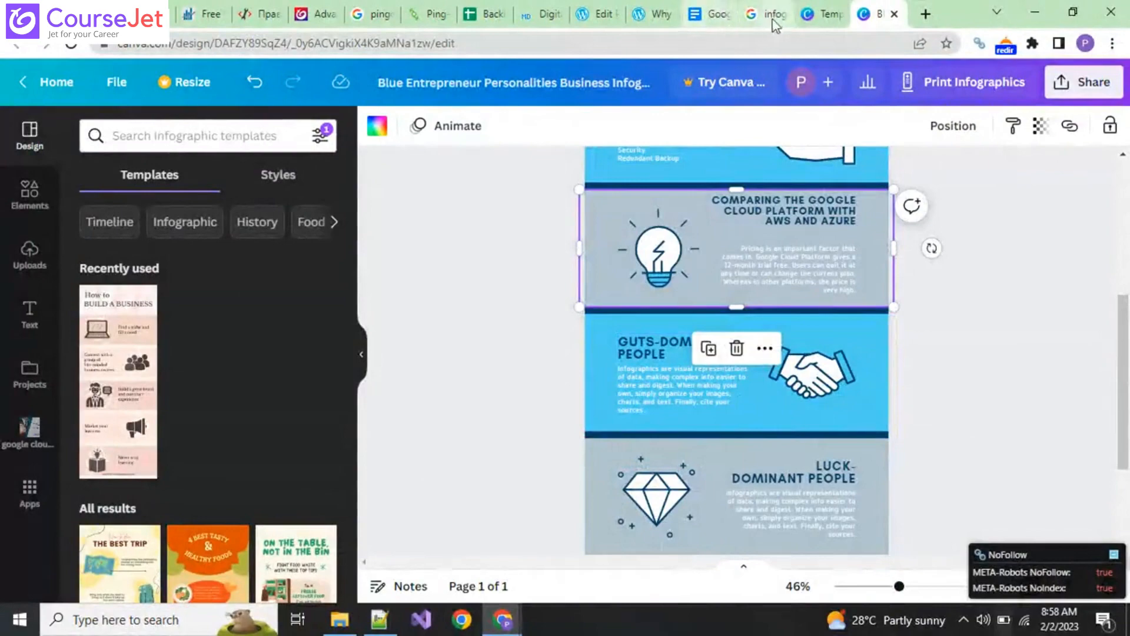
click(713, 14)
scroll(484, 422, down, 3)
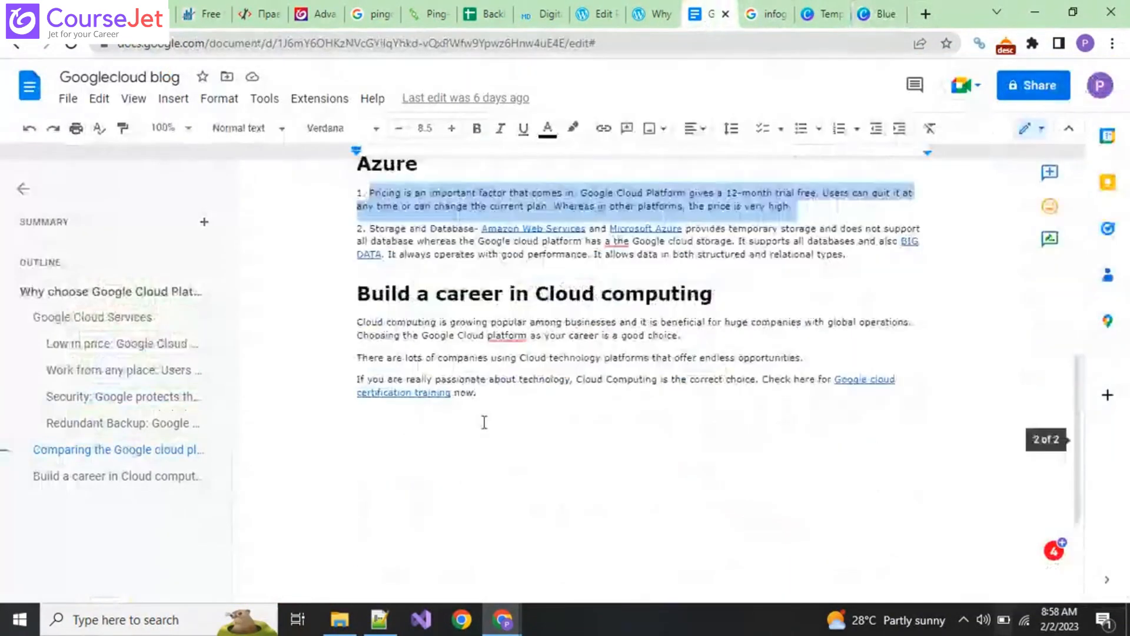
drag(356, 293, 730, 294)
click(877, 13)
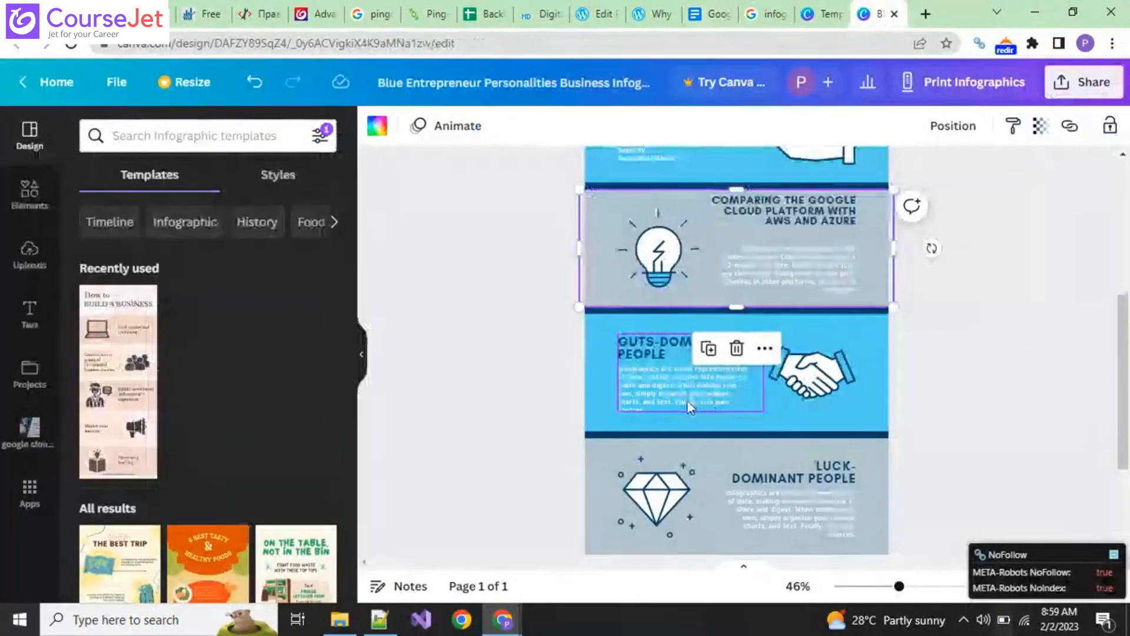
triple_click(659, 348)
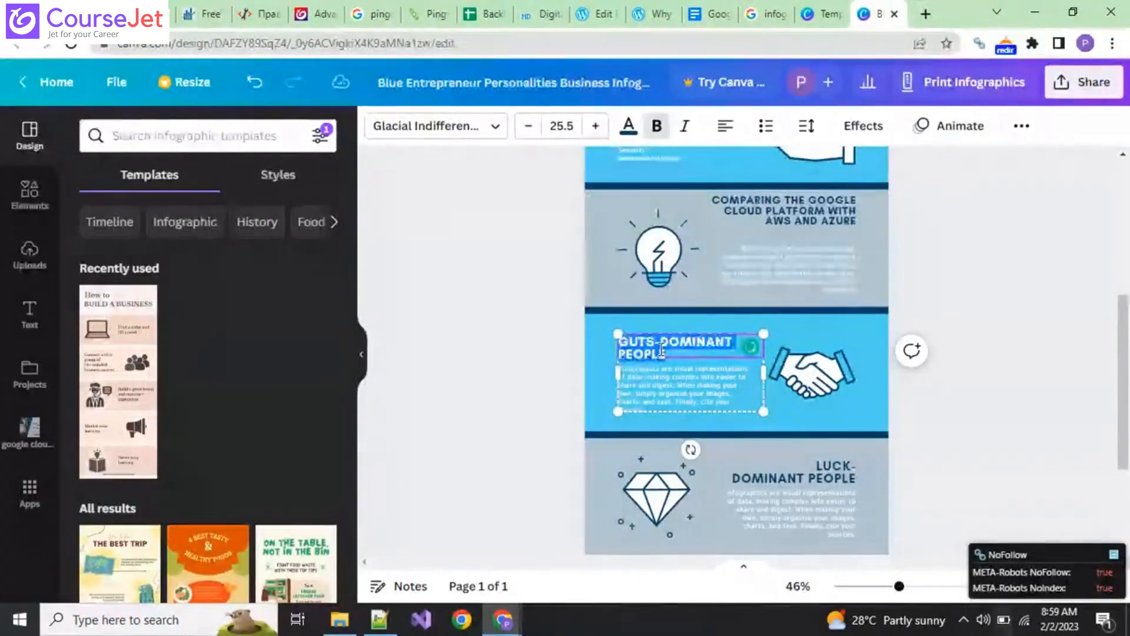
text(BUILD A CAREER IN CLOUD COMPUTING)
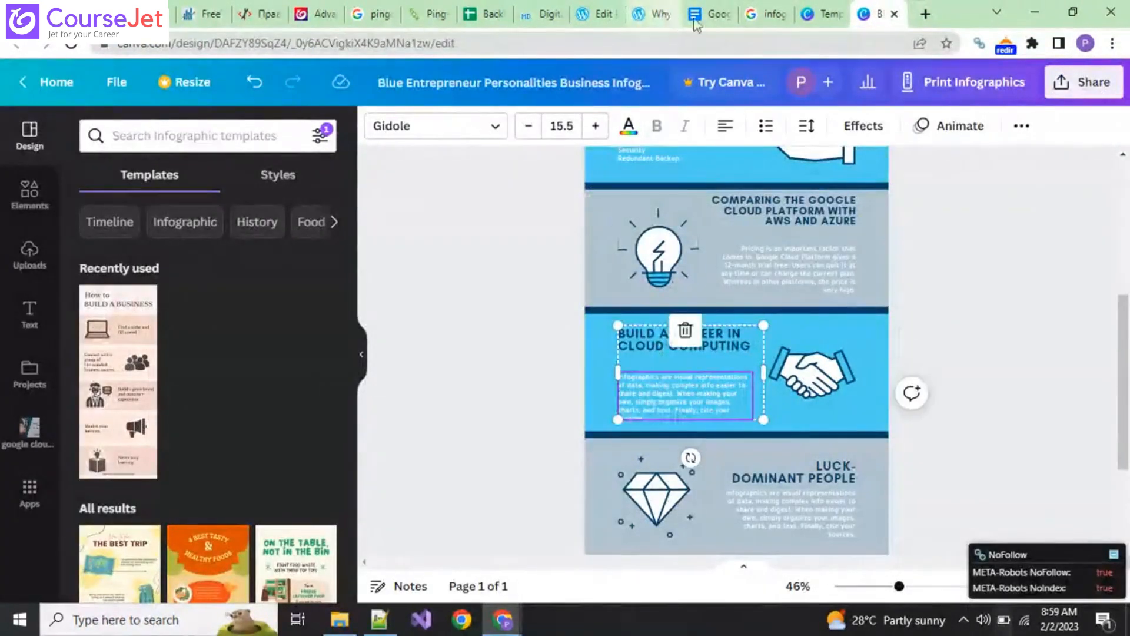
Replace the placeholder body under "Build a career in Cloud computing" with the blog's first paragraph on cloud computing growing popular among businesses.
click(708, 13)
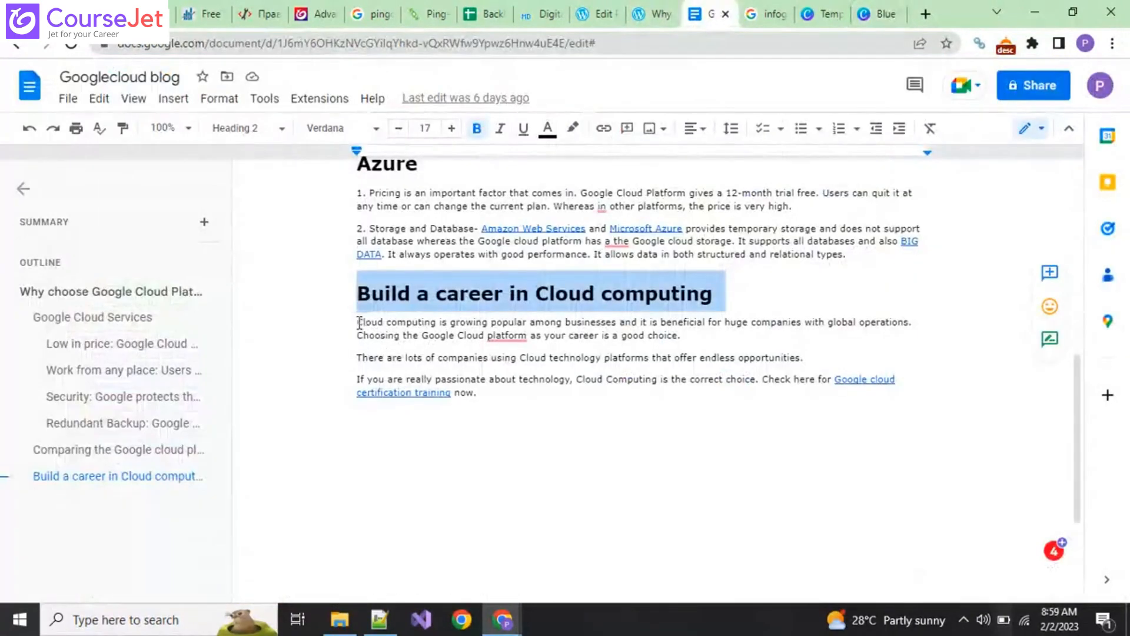
drag(360, 322, 689, 343)
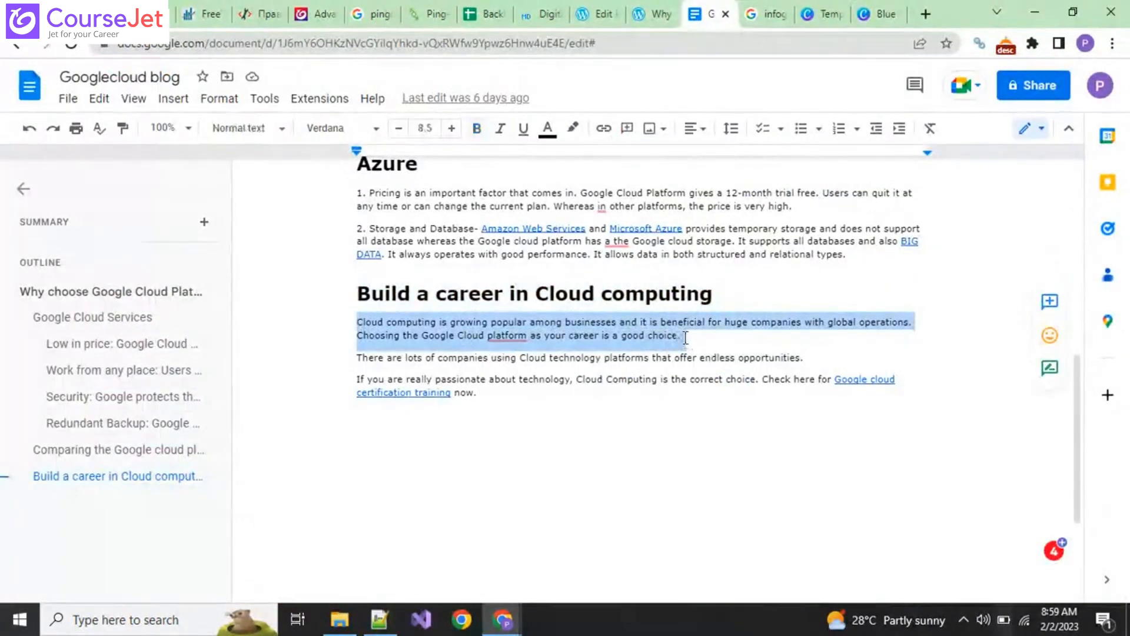
click(880, 13)
triple_click(680, 395)
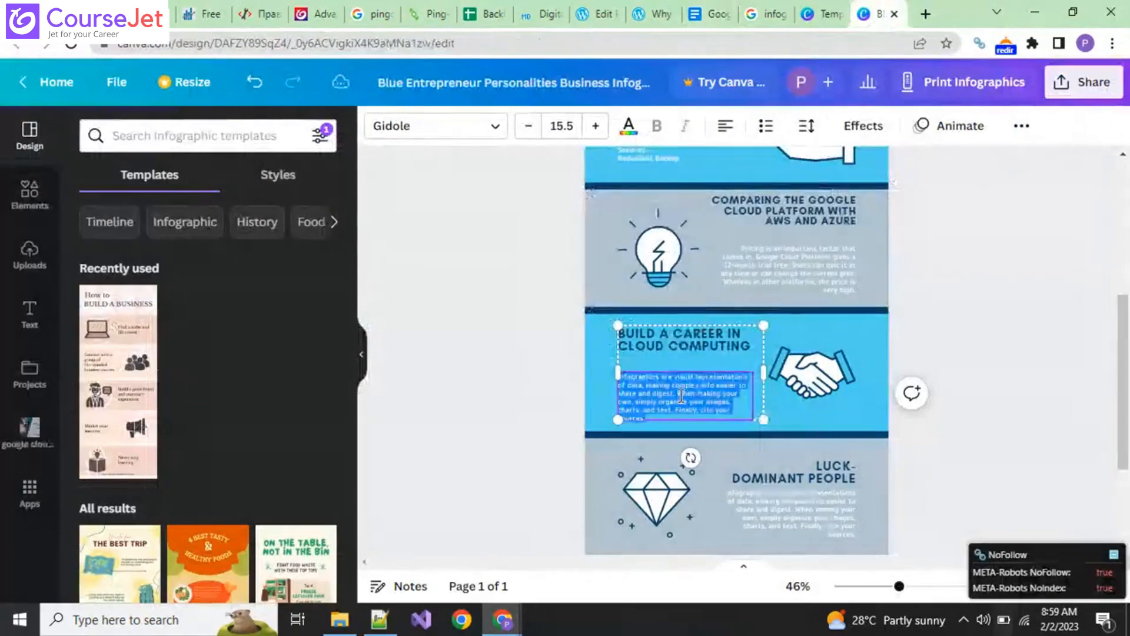
key(ctrl+v)
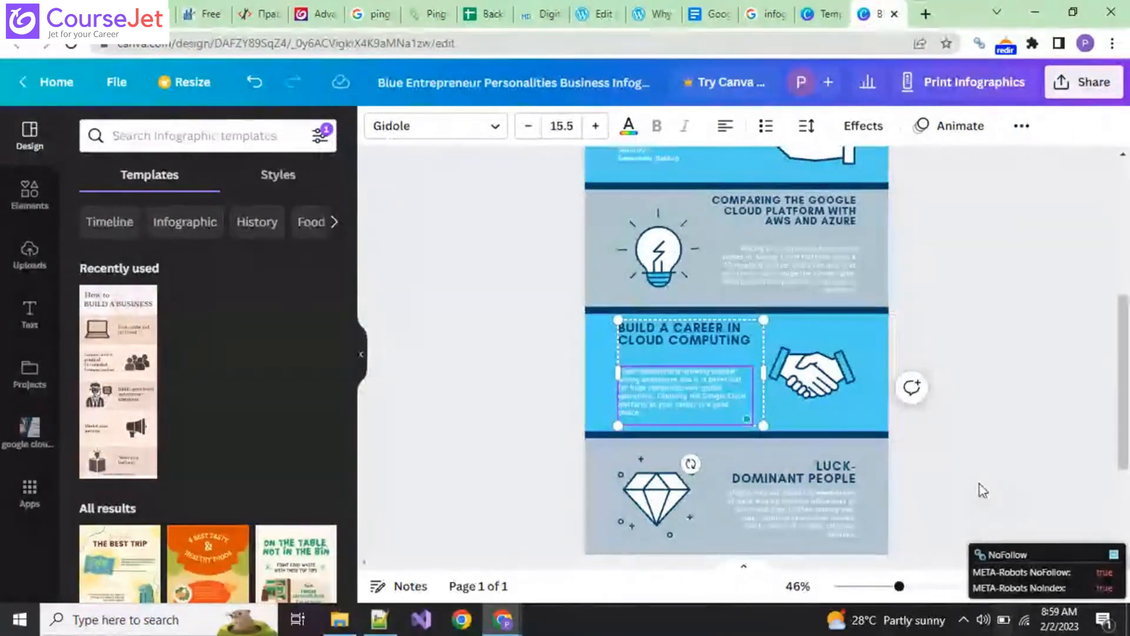
click(978, 484)
Review the infographic from title to footer, examining the filled sections and the remaining "Luck-Dominant People" placeholder section.
scroll(714, 561, down, 3)
click(593, 302)
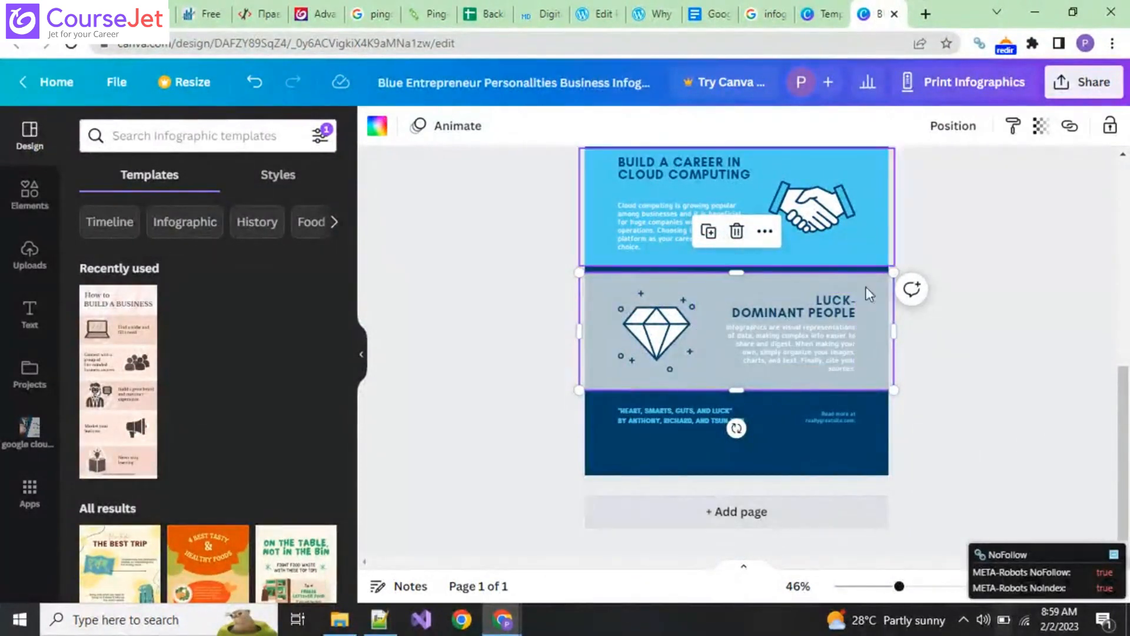
click(1014, 411)
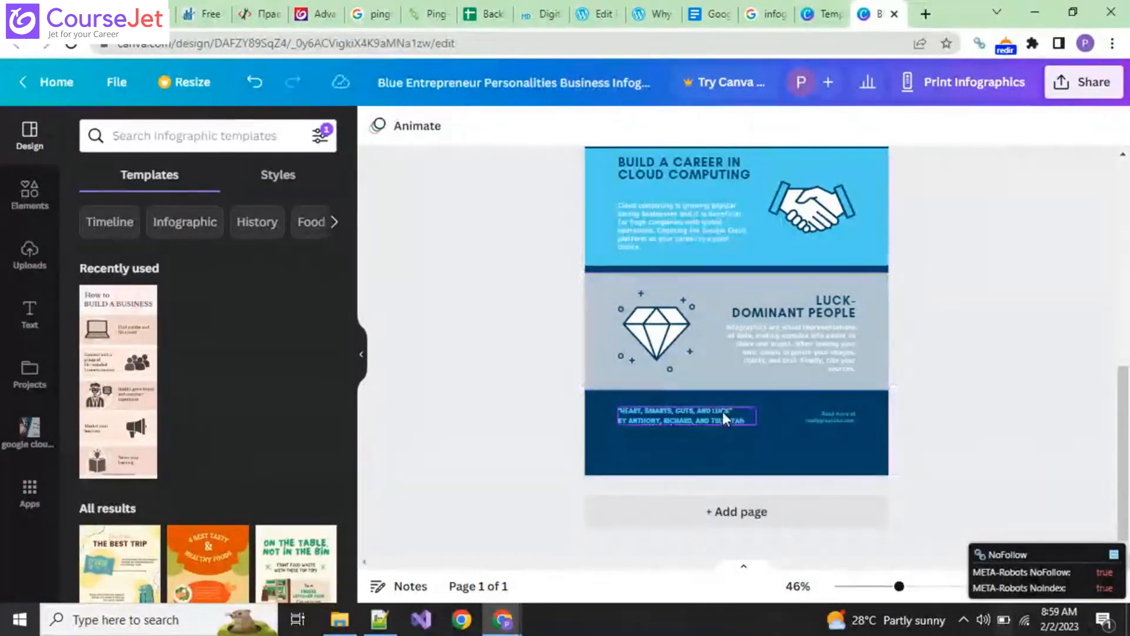
scroll(954, 333, up, 3)
scroll(953, 333, up, 3)
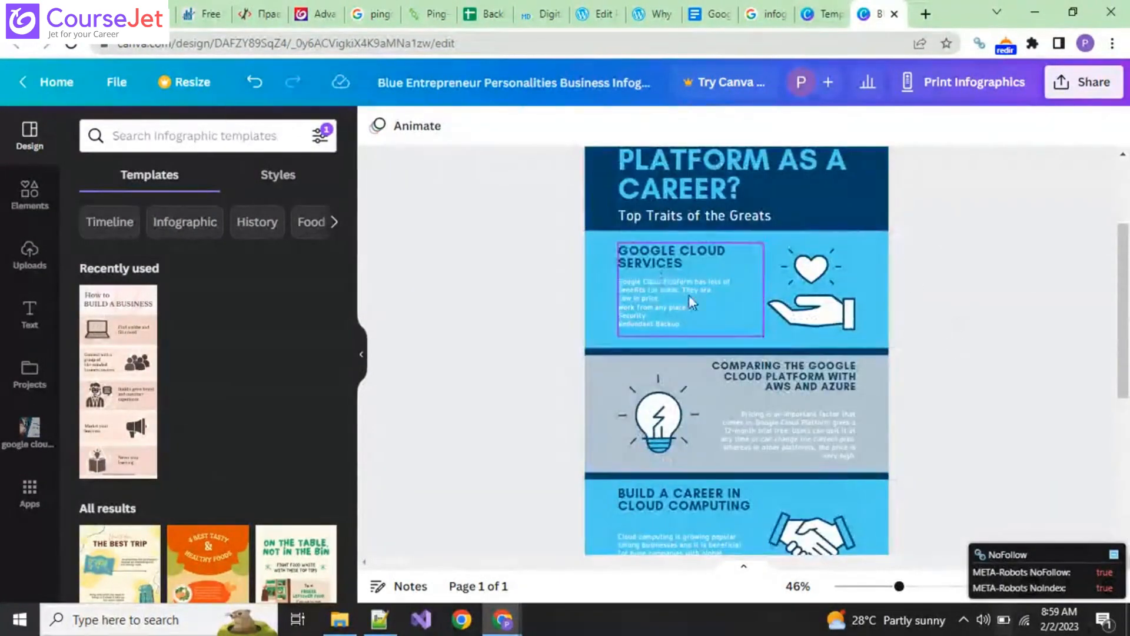
scroll(878, 366, up, 2)
scroll(878, 366, down, 6)
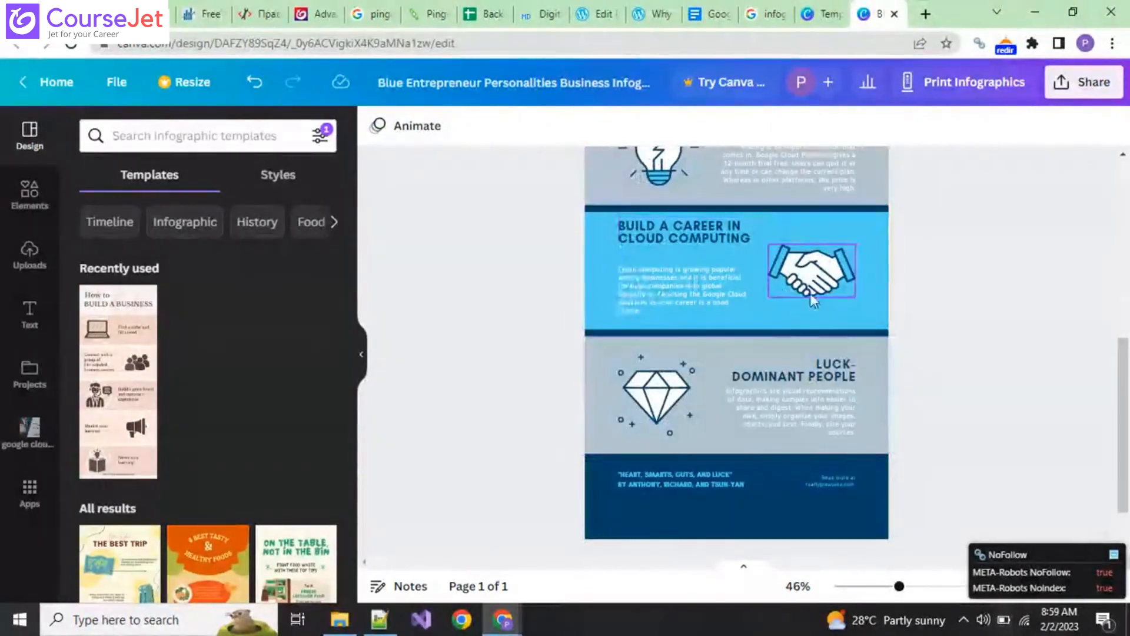
click(654, 383)
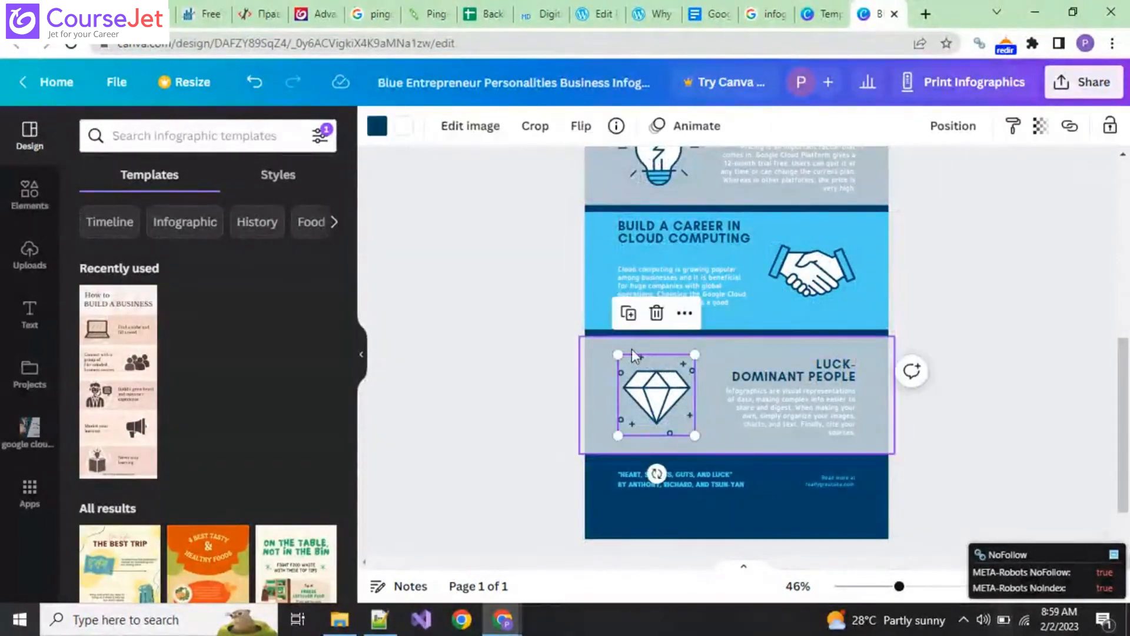
click(612, 345)
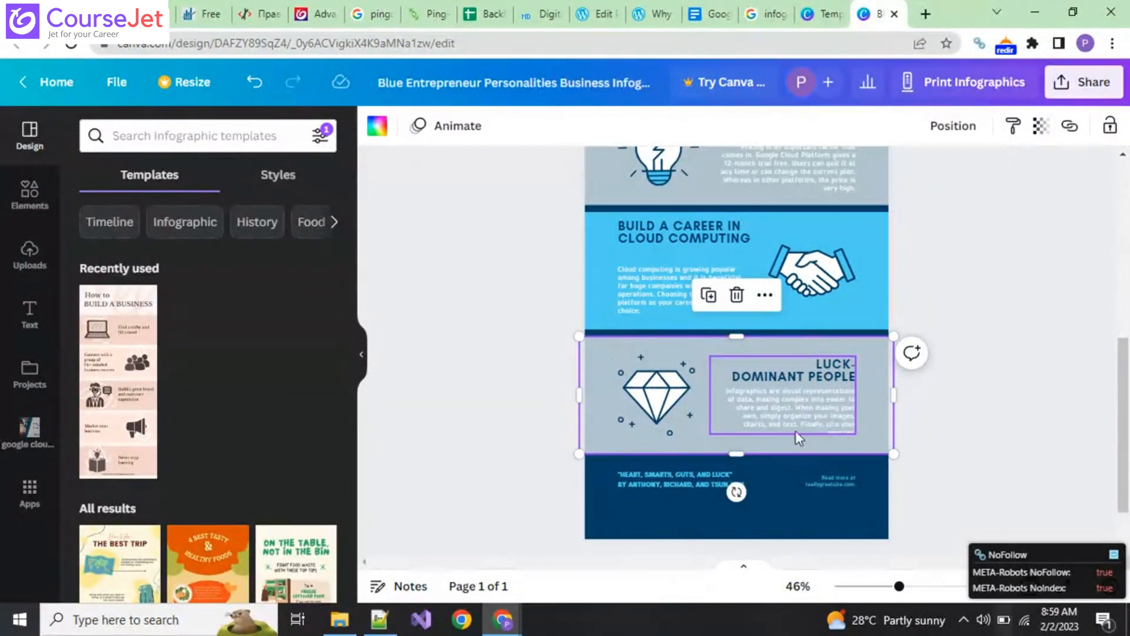
Copy the blog's introduction from "Google offers a set of public cloud hosting services" through "test, and deploy." and return to the Canva infographic.
click(693, 16)
click(519, 403)
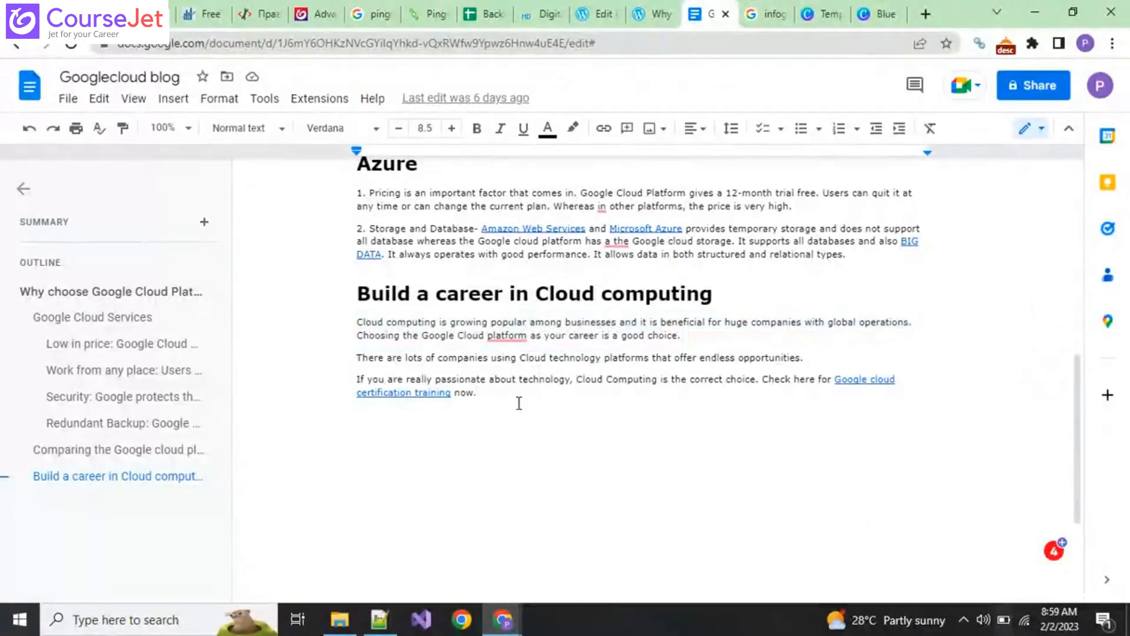
scroll(519, 403, up, 10)
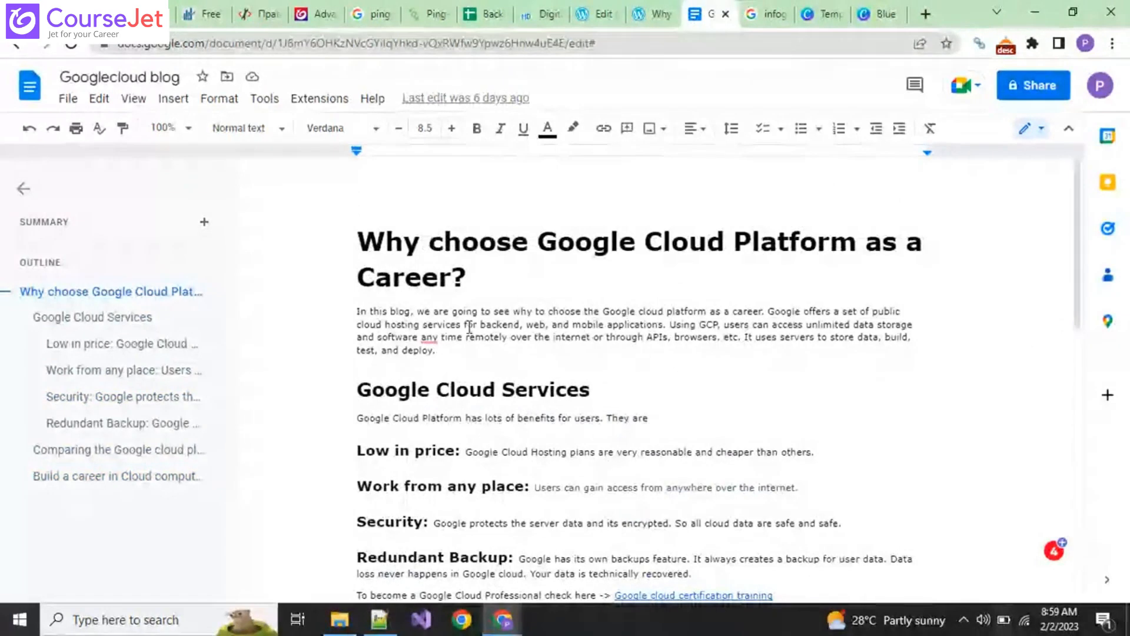
drag(768, 308, 568, 356)
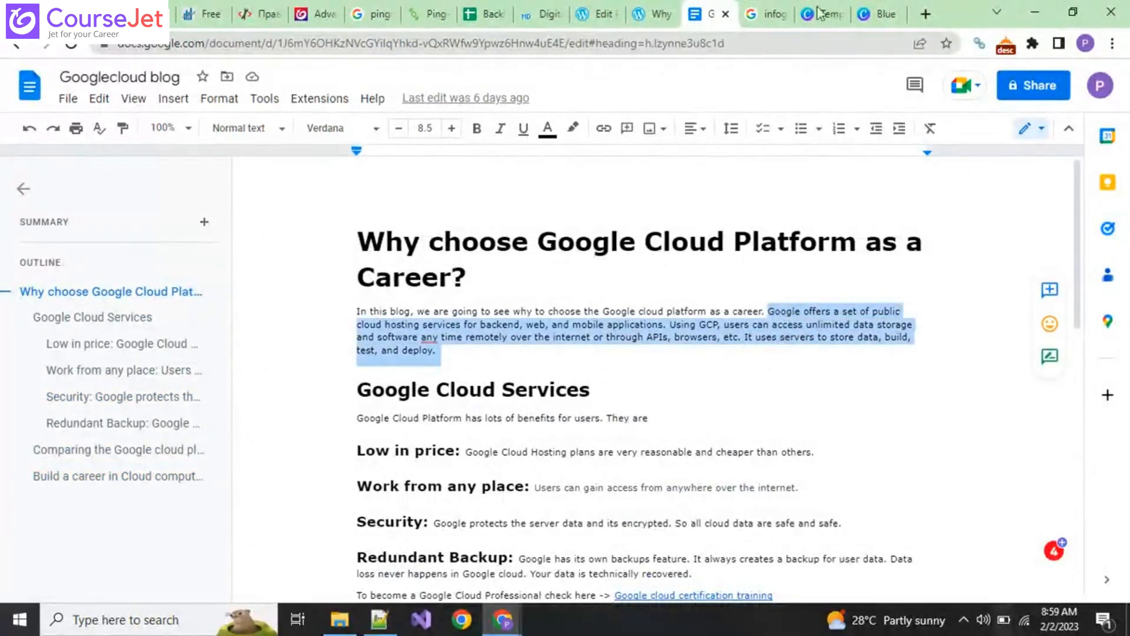
click(878, 13)
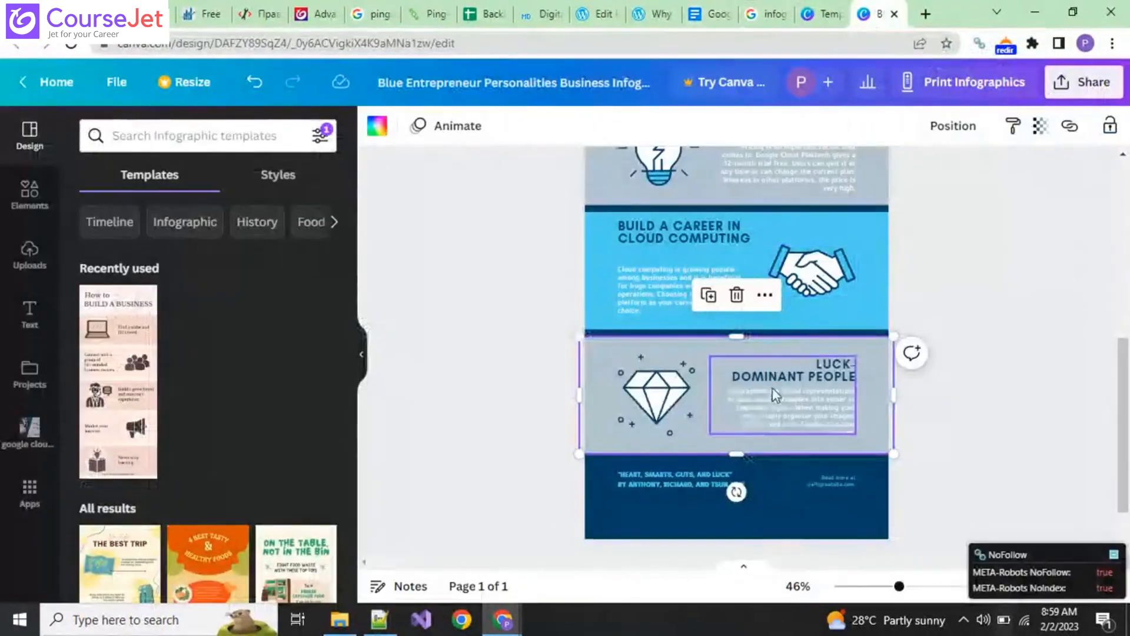
Extend the upper edge of the grey comparison section's background over the dark divider below "Google Cloud Services".
scroll(546, 368, up, 5)
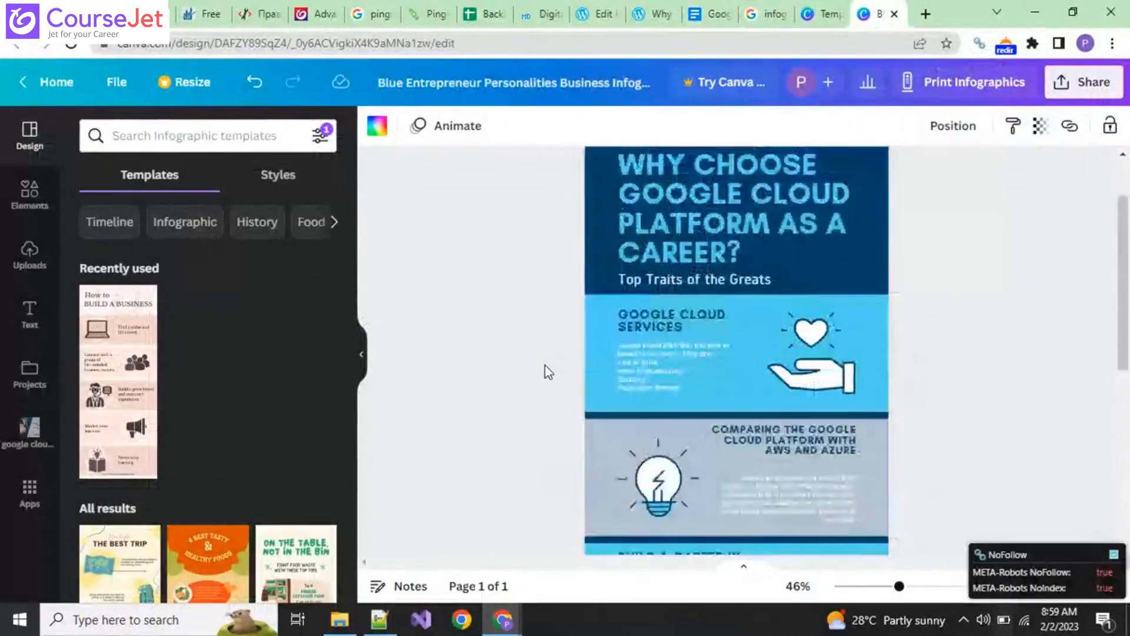
scroll(545, 365, down, 4)
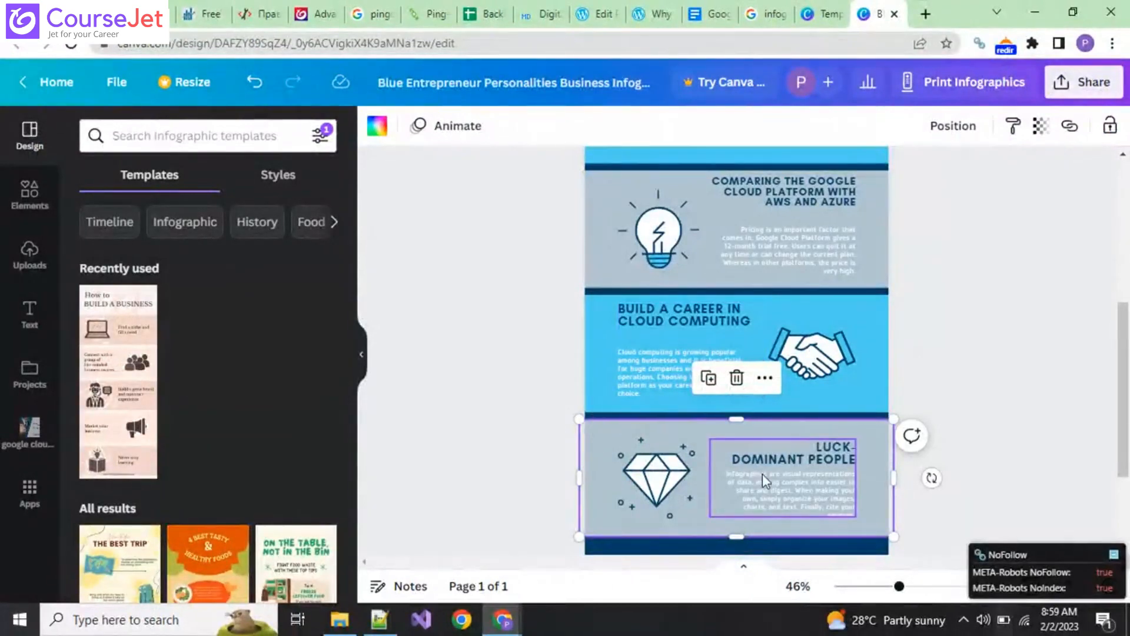
scroll(782, 447, up, 2)
scroll(782, 449, up, 2)
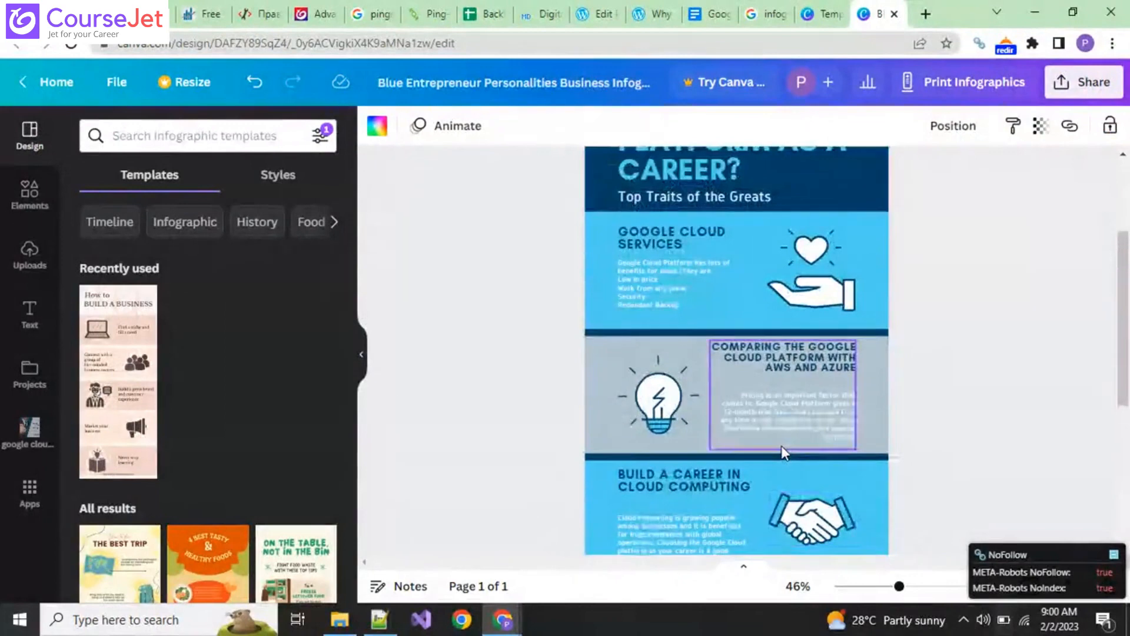
scroll(784, 448, up, 2)
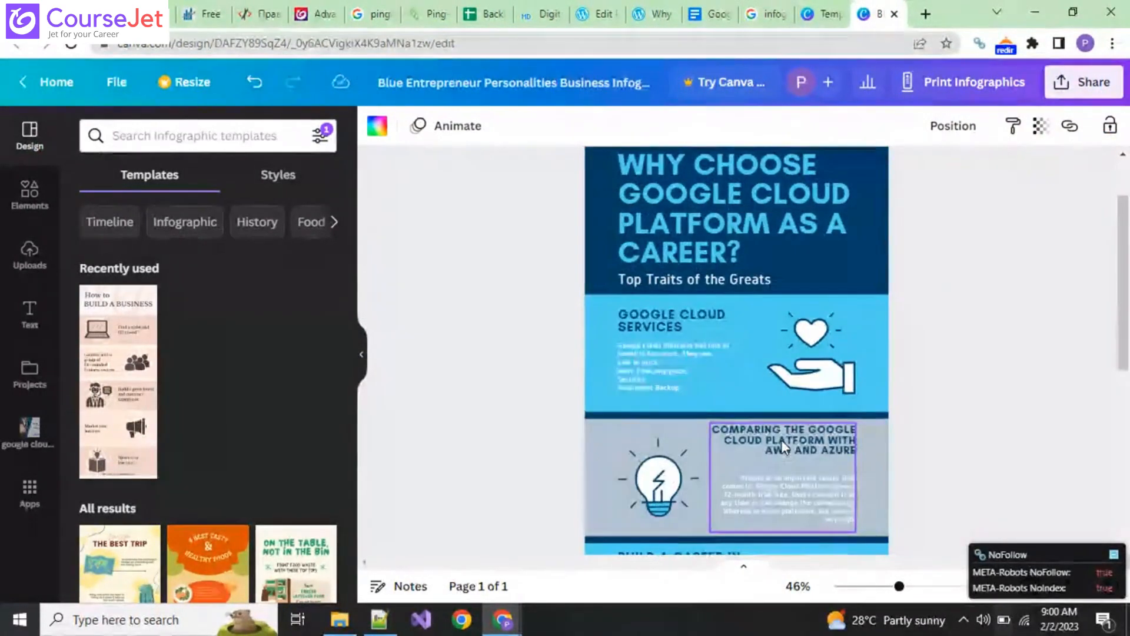
scroll(779, 437, down, 8)
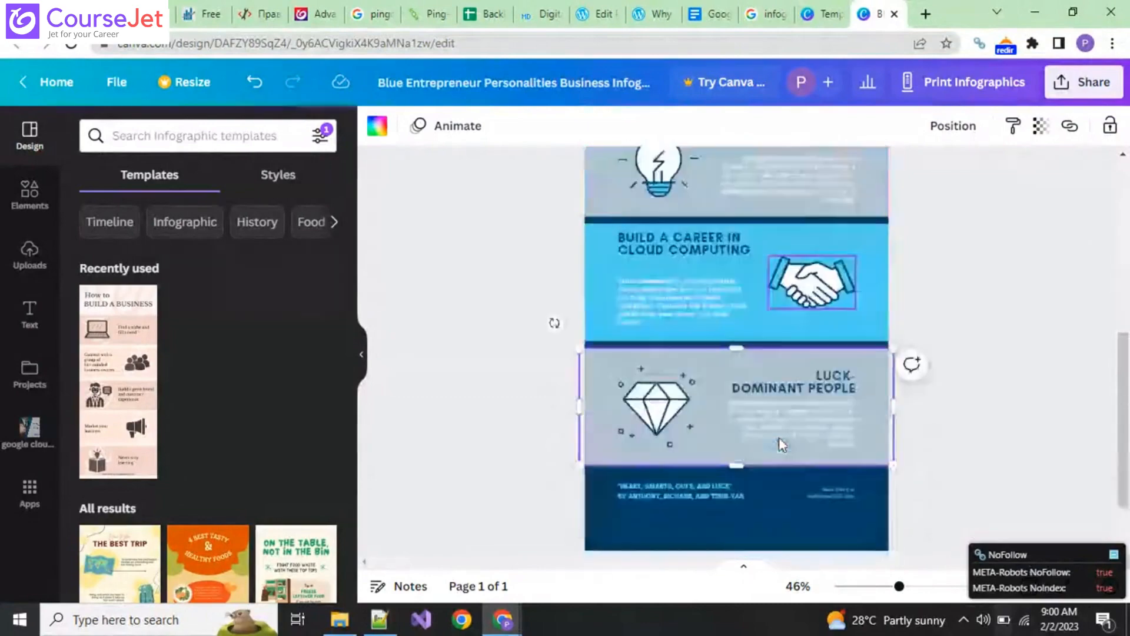
scroll(777, 437, up, 2)
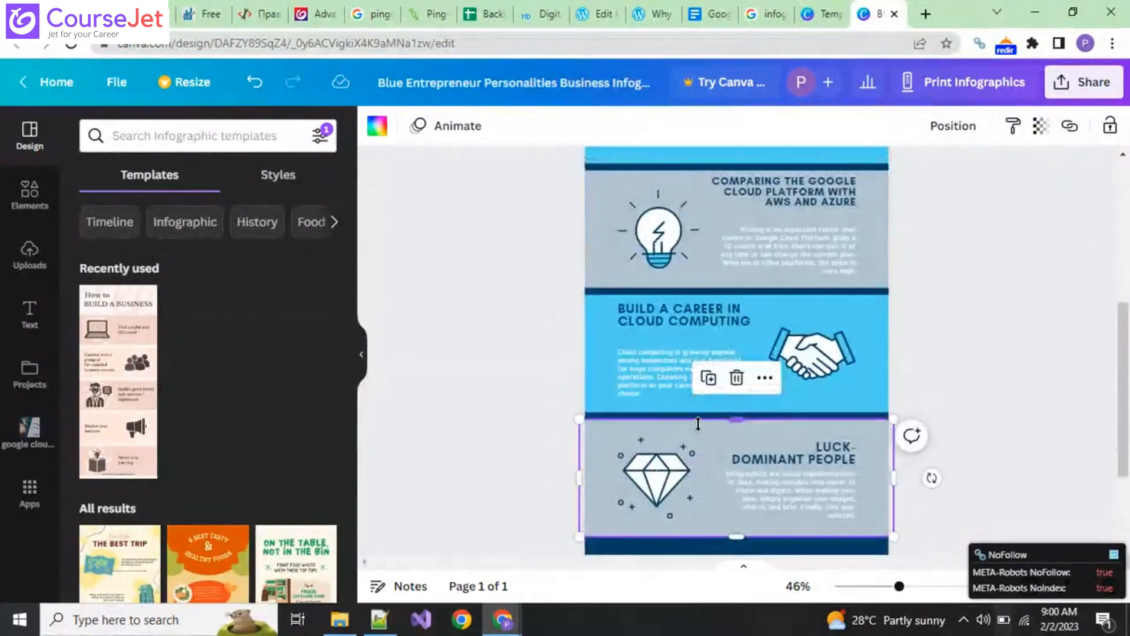
scroll(633, 413, up, 4)
scroll(614, 425, up, 2)
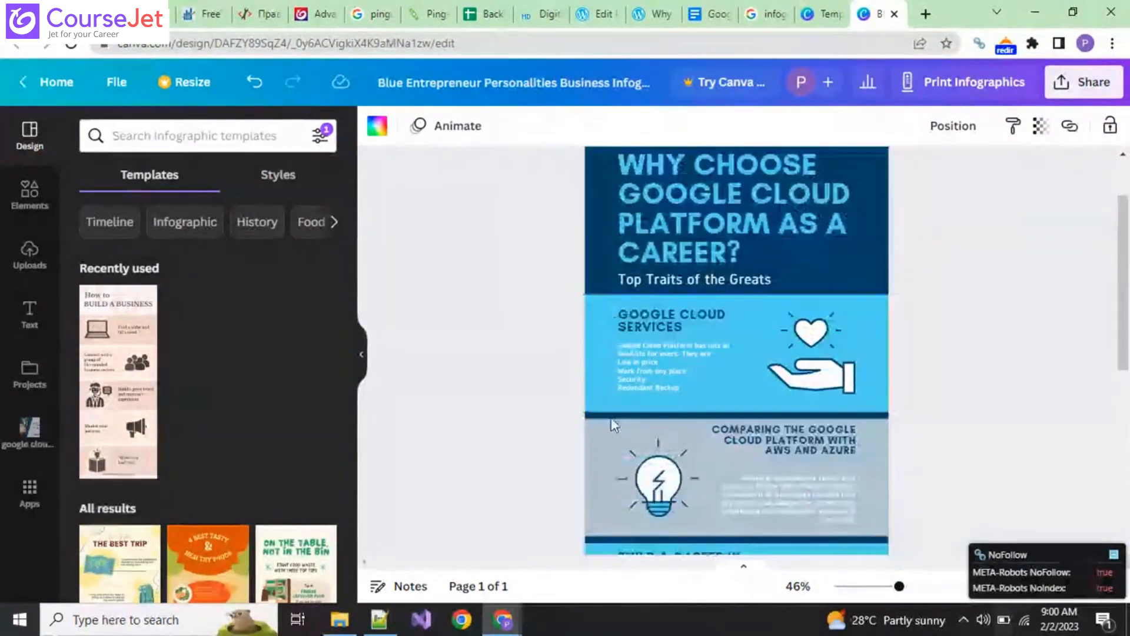
click(597, 440)
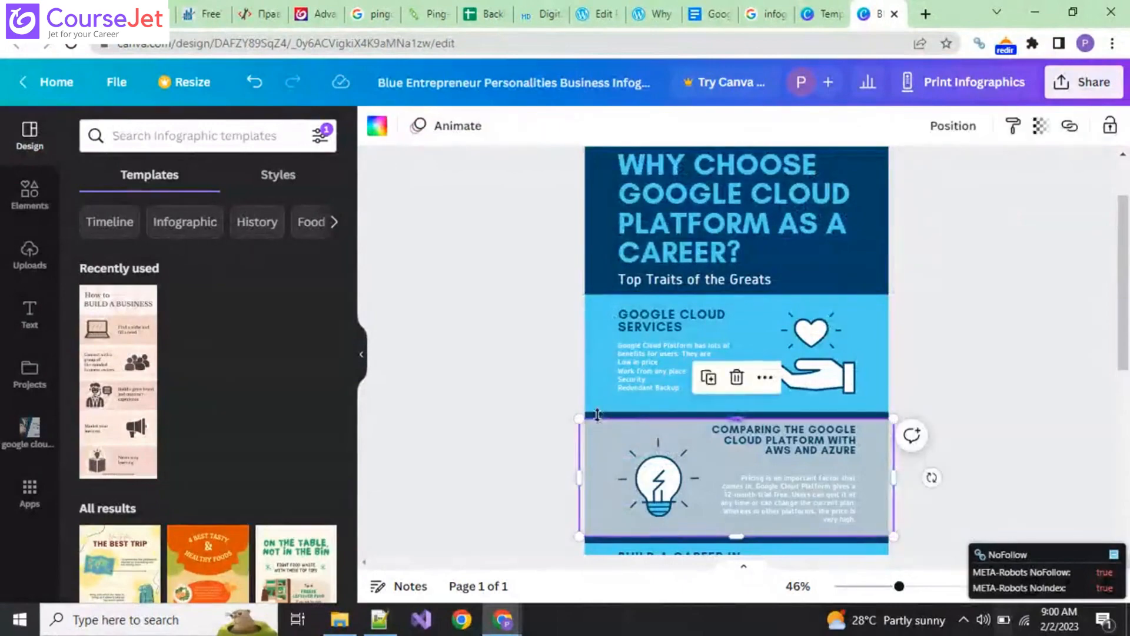
drag(596, 414, 628, 405)
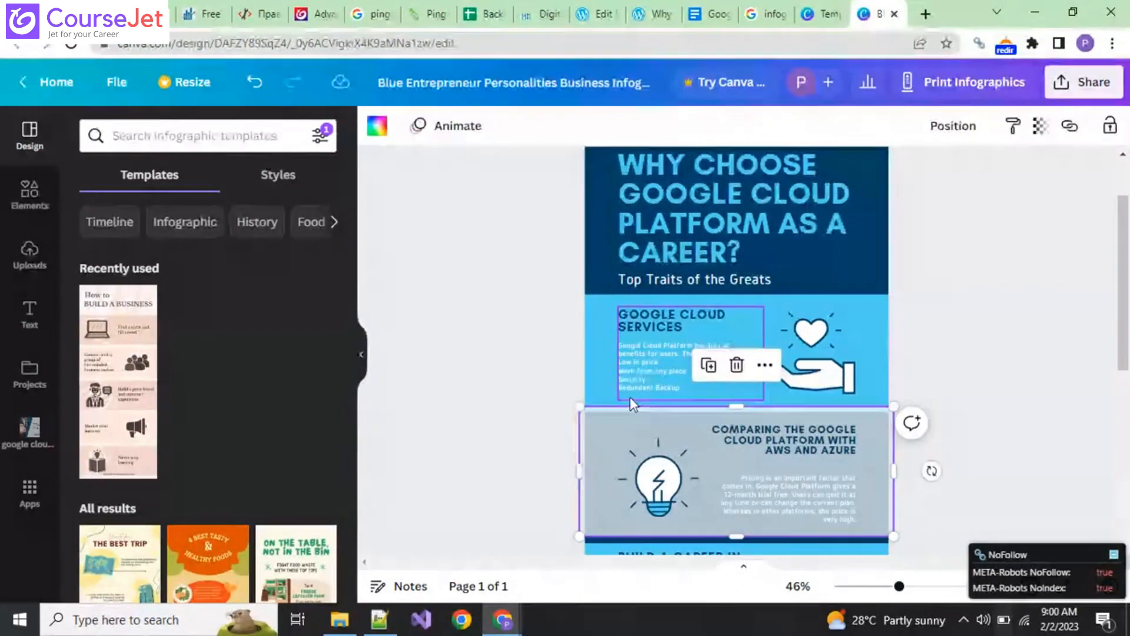
Undo the upward extension of the grey comparison section's background.
key(ctrl+z)
Try duplicating the grey background of the "Luck-Dominant People" section and undo the copy.
scroll(537, 498, down, 4)
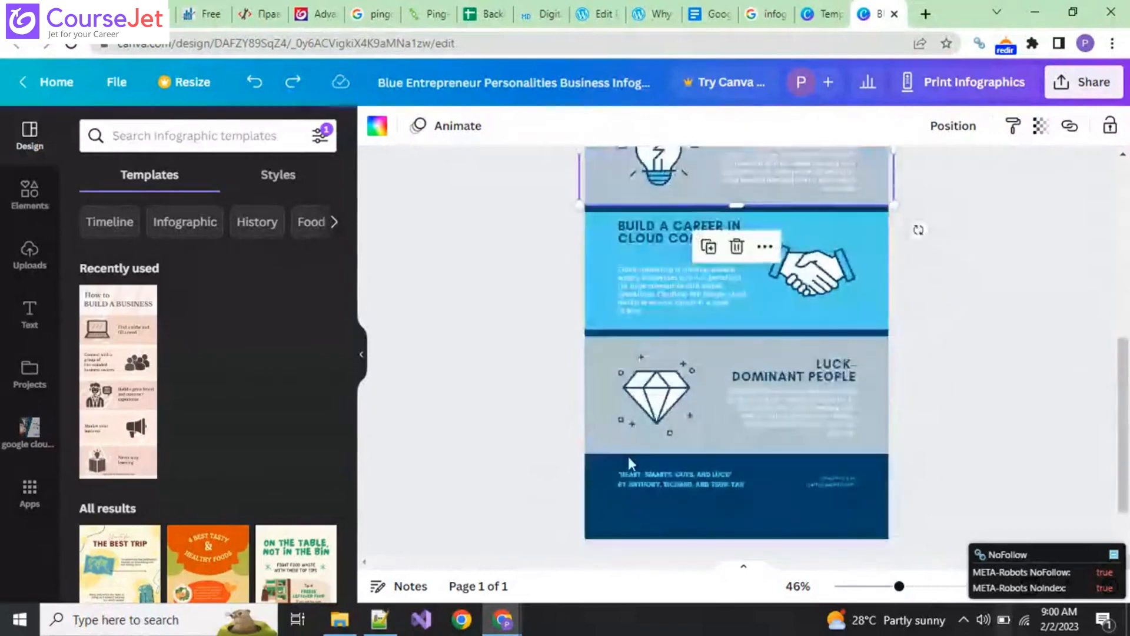
click(592, 339)
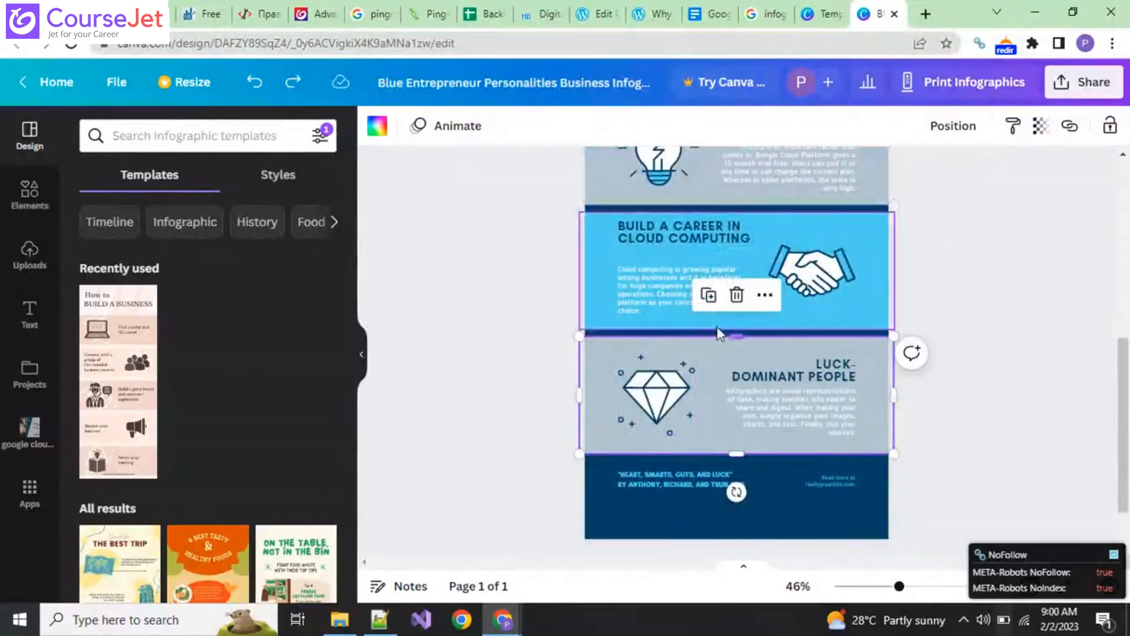
click(708, 306)
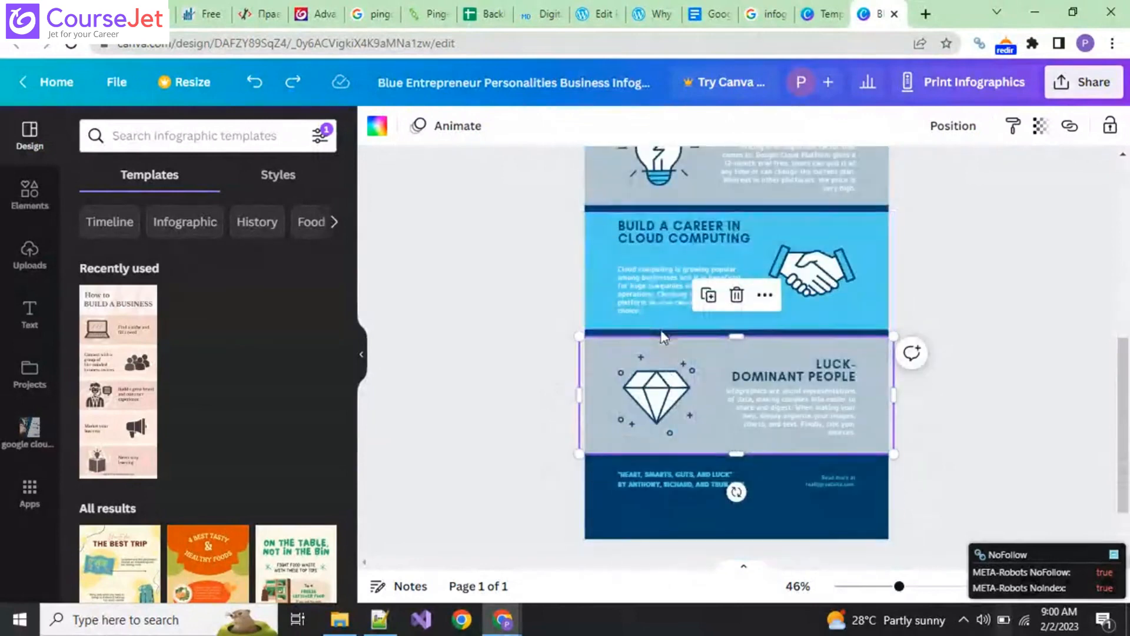
click(708, 295)
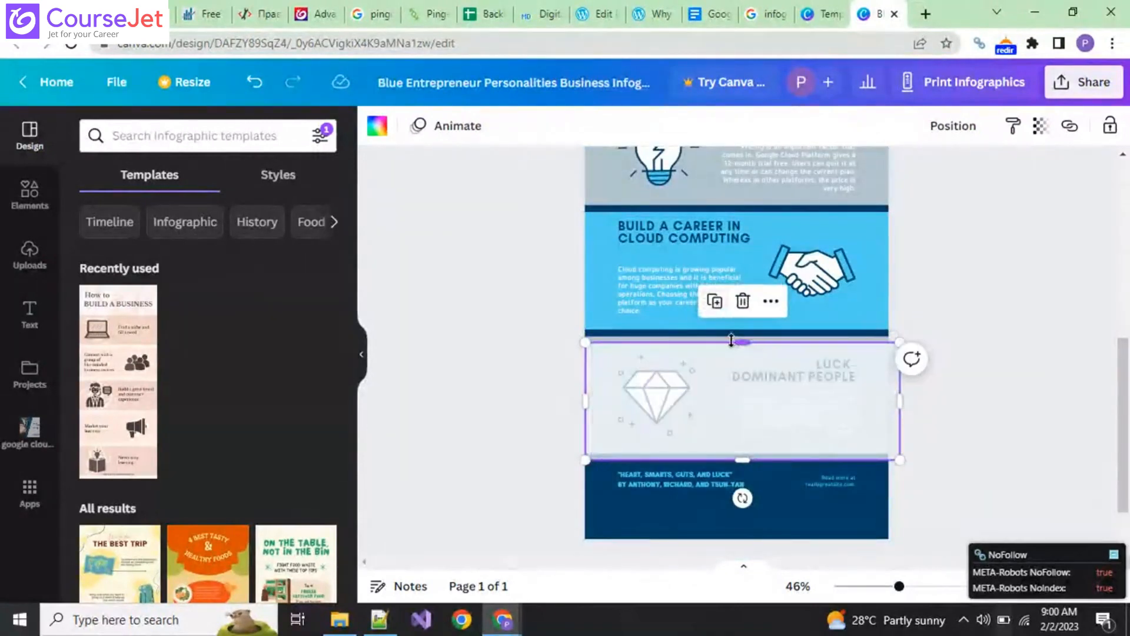
key(ctrl+z)
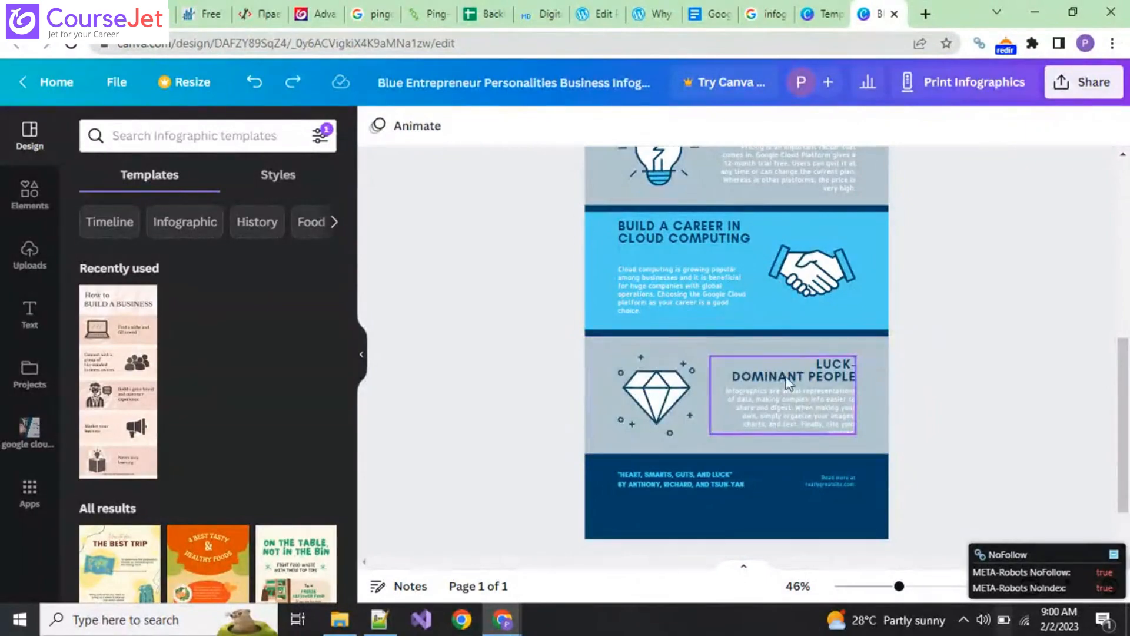
Replace the placeholder body under "Luck-Dominant People" with the blog text from "Google offers a set of public cloud hosting services" through "test, and deploy.".
click(712, 13)
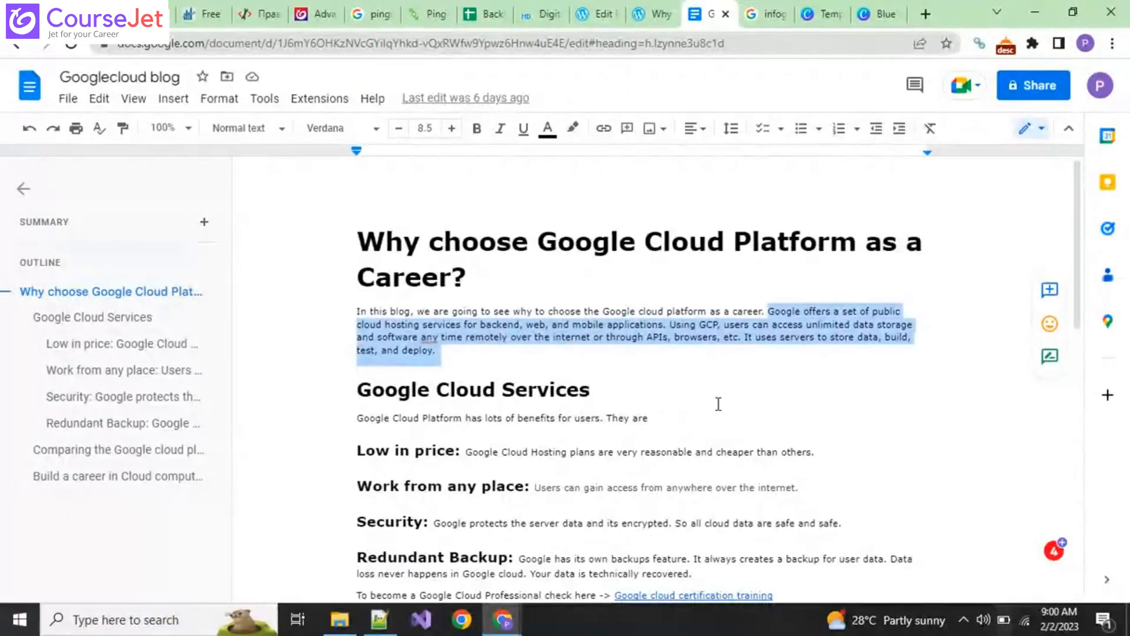
click(793, 359)
drag(770, 311, 802, 350)
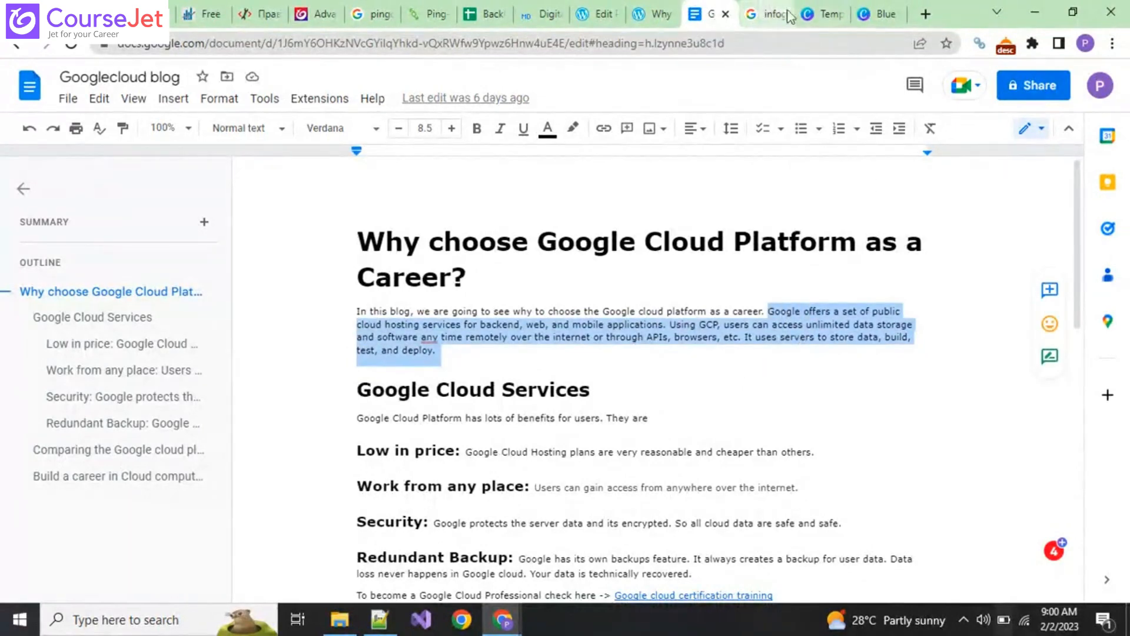
click(830, 13)
click(869, 15)
click(804, 401)
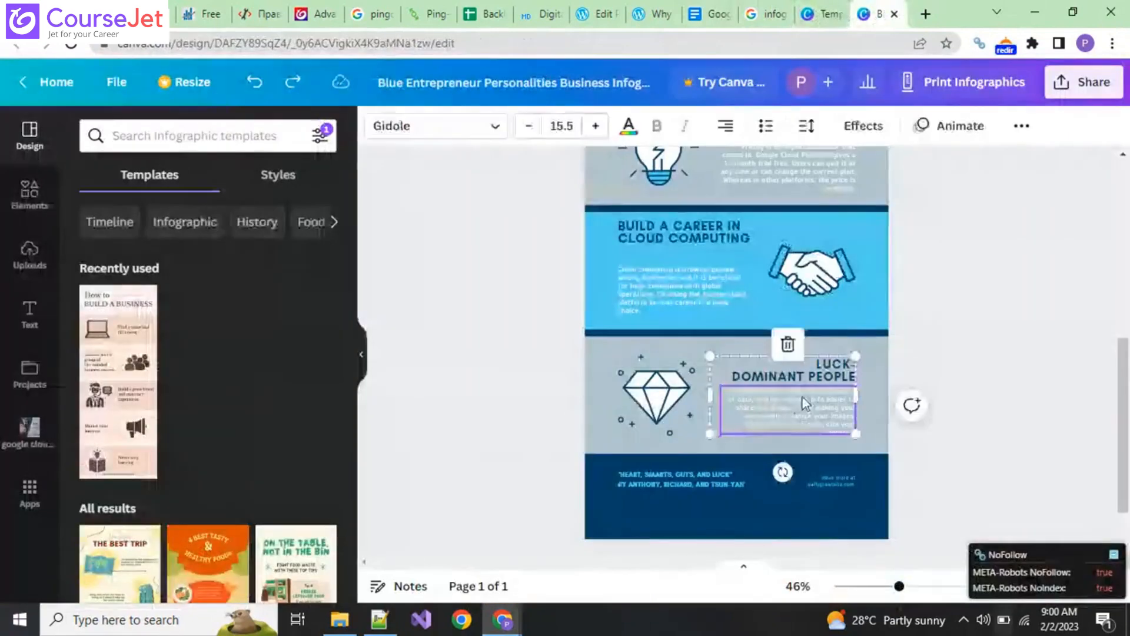
click(804, 400)
key(ctrl+v)
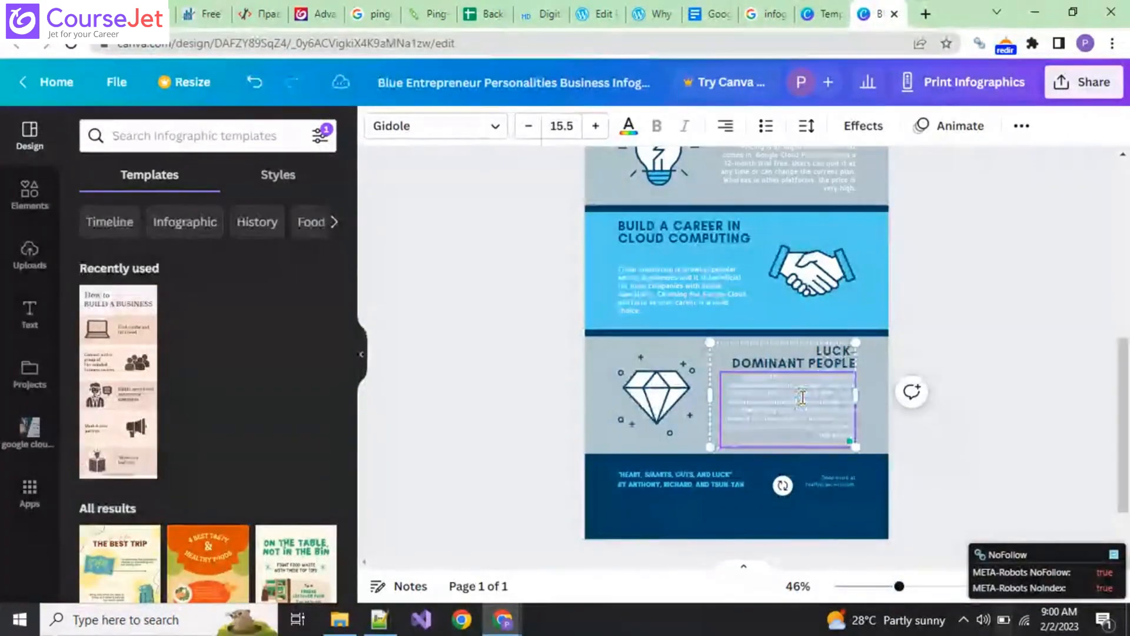
click(878, 420)
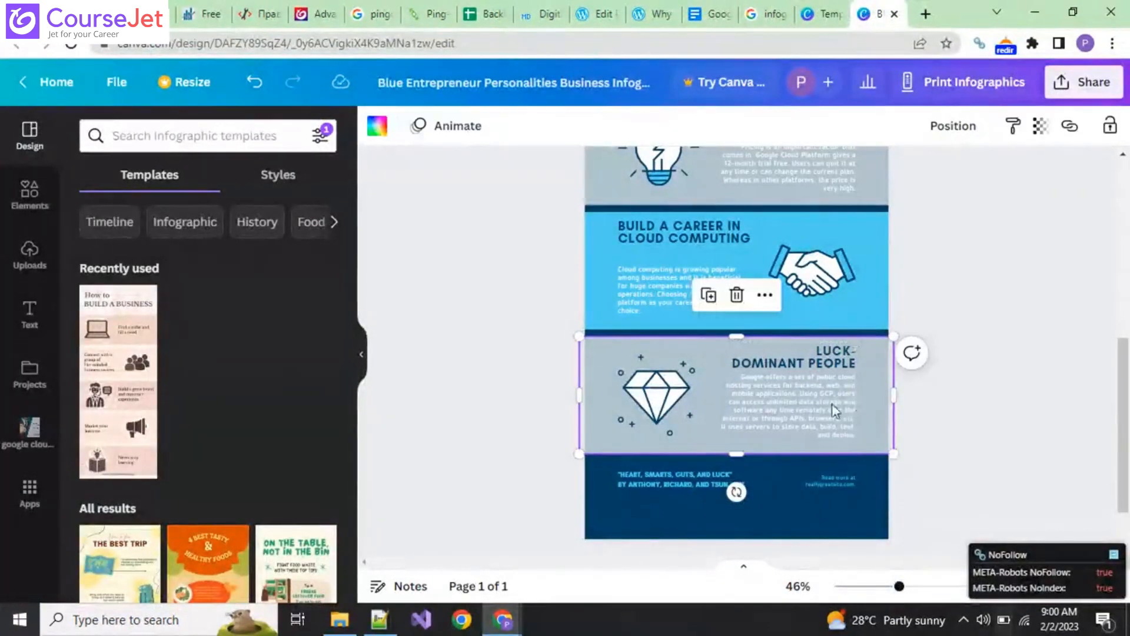
Copy the "Build a career in Cloud computing" heading and paste it over the "Luck-Dominant People" heading.
double_click(662, 228)
key(ctrl+c)
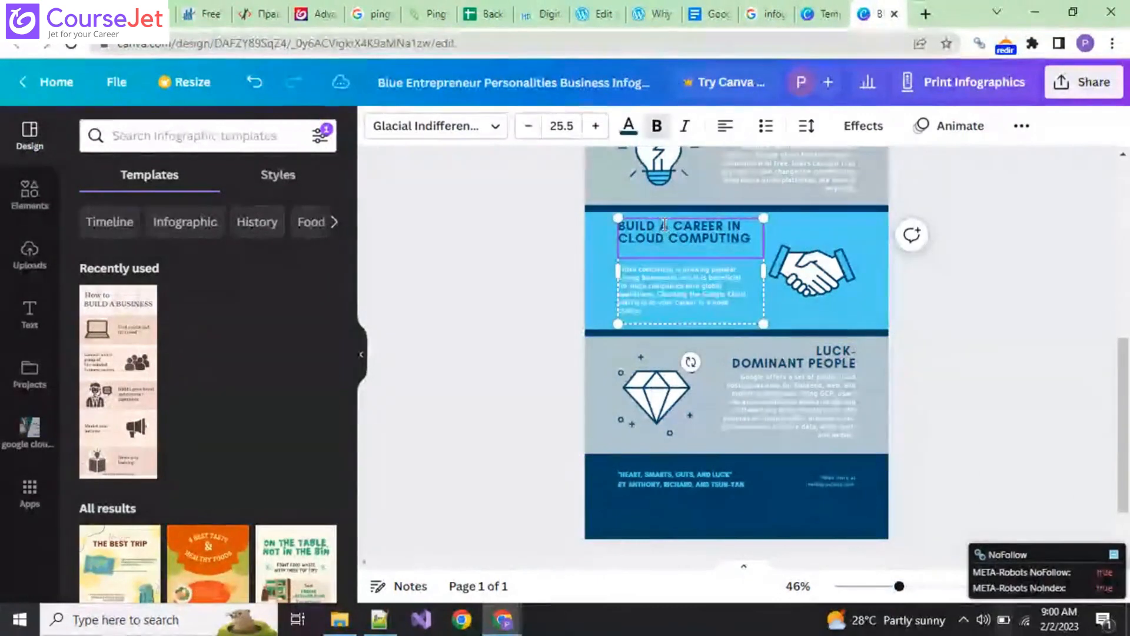
click(778, 352)
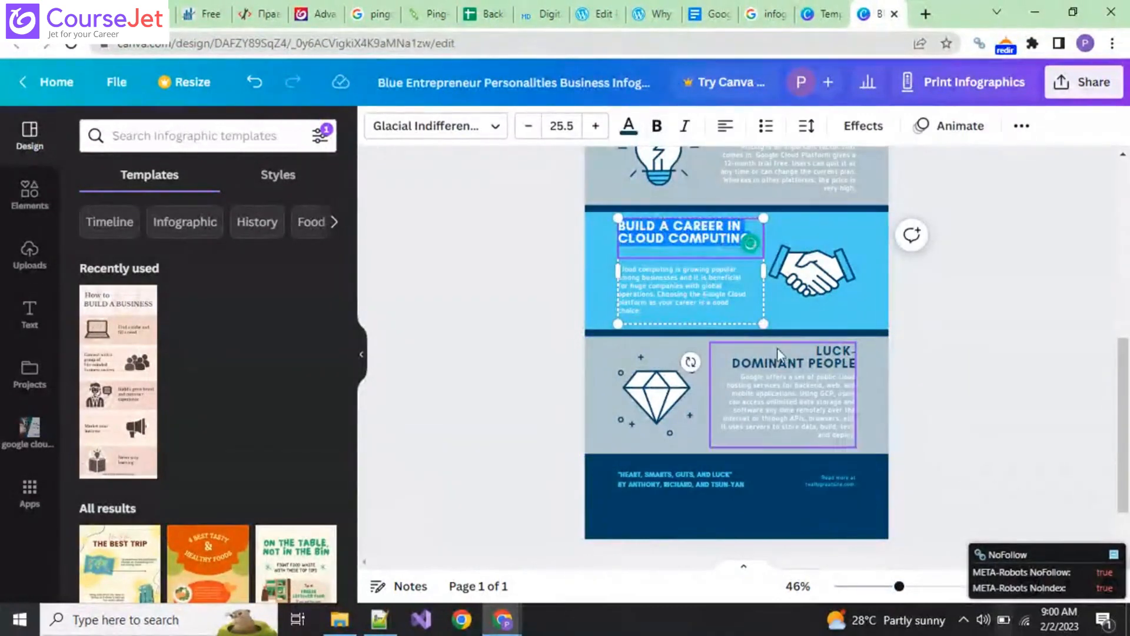
double_click(794, 360)
key(ctrl+v)
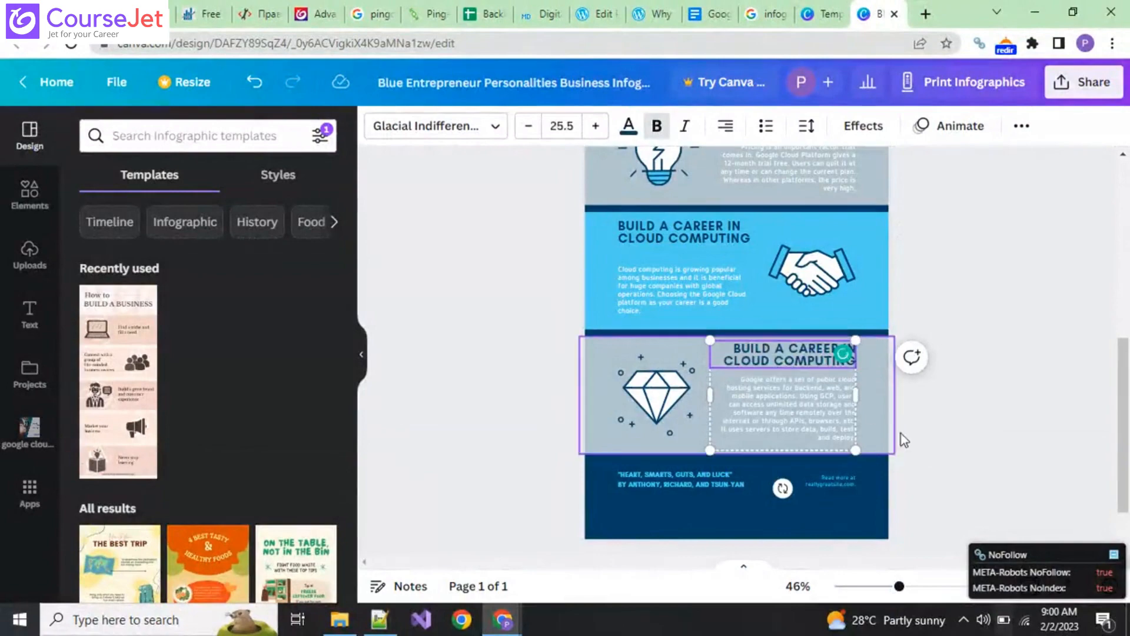
key(Escape)
Examine the blog document through its closing section, and review the infographic's lower sections down to the footer.
scroll(504, 447, down, 1)
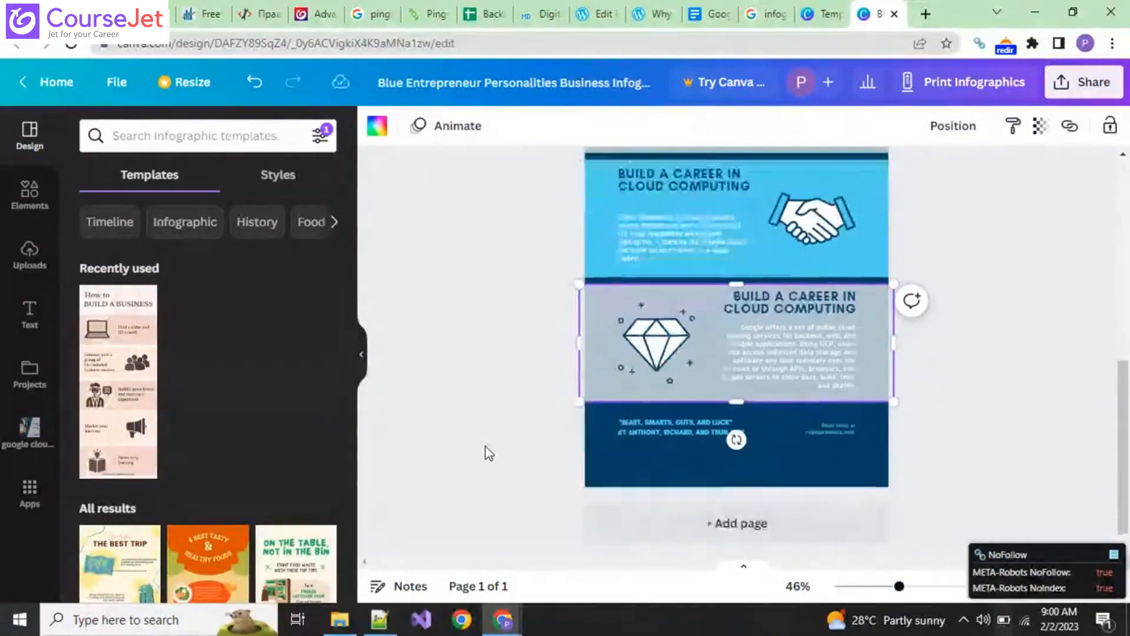
click(709, 14)
scroll(553, 458, down, 5)
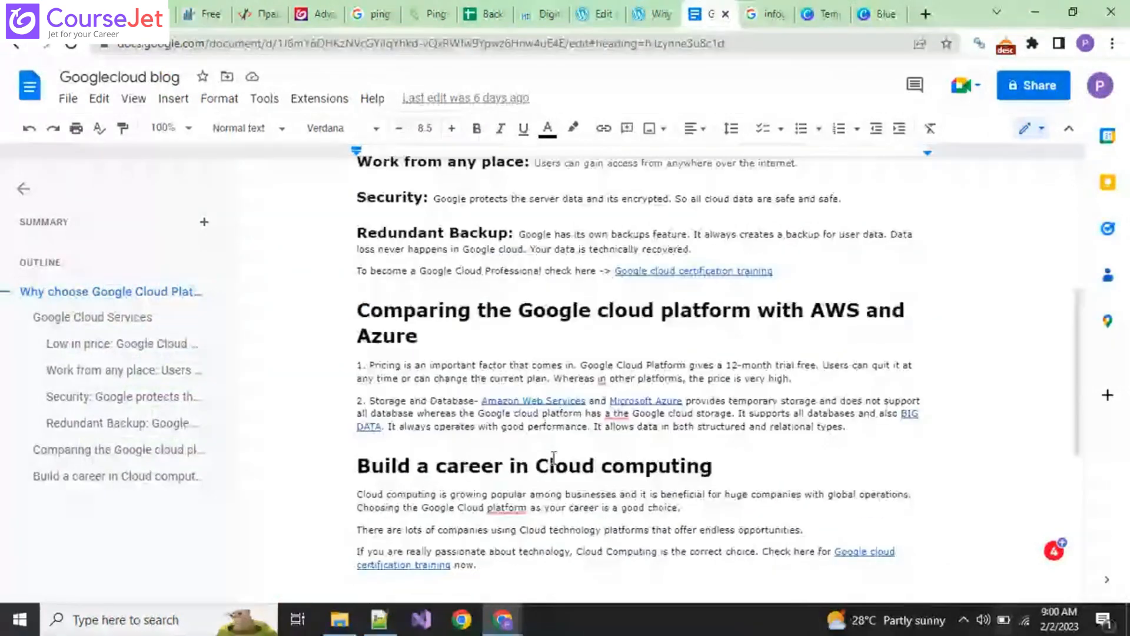
scroll(553, 458, down, 4)
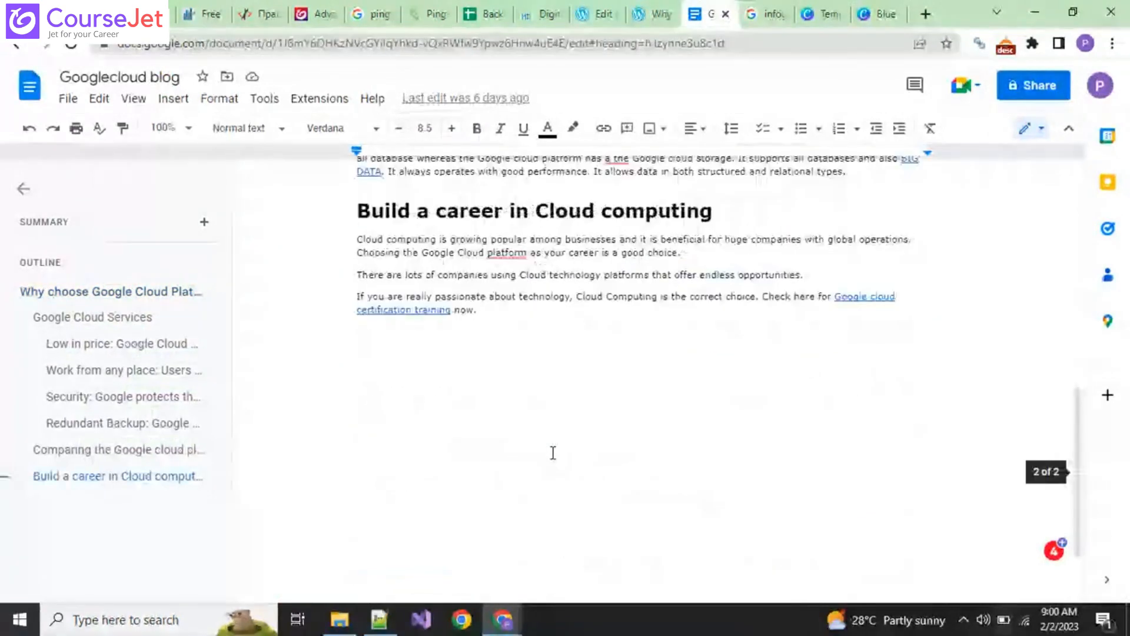
click(880, 13)
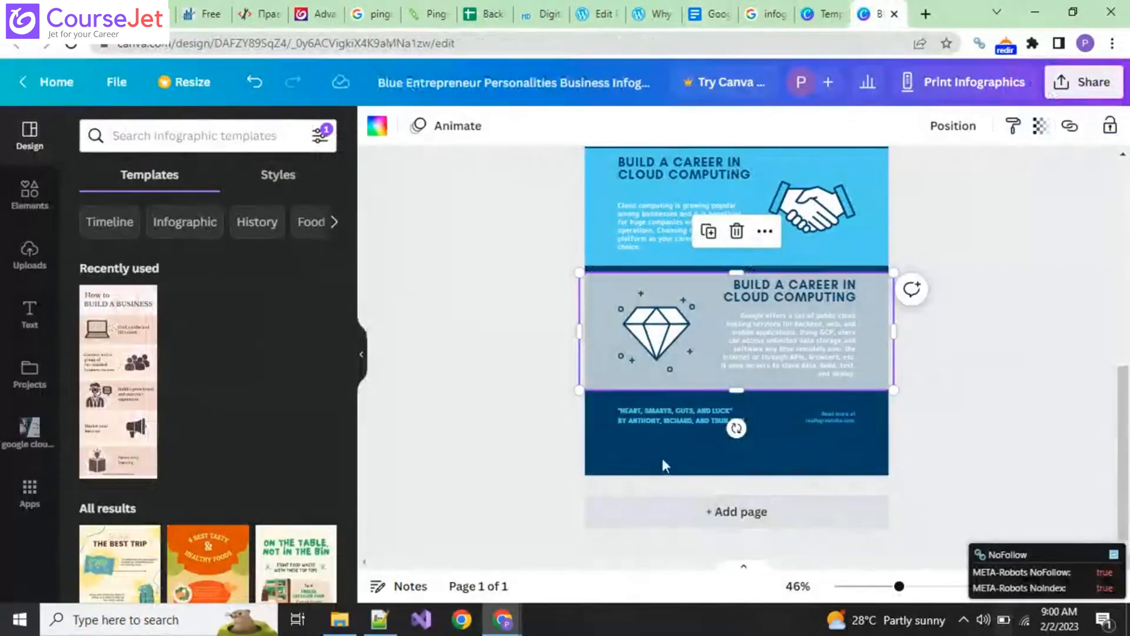
scroll(906, 449, up, 5)
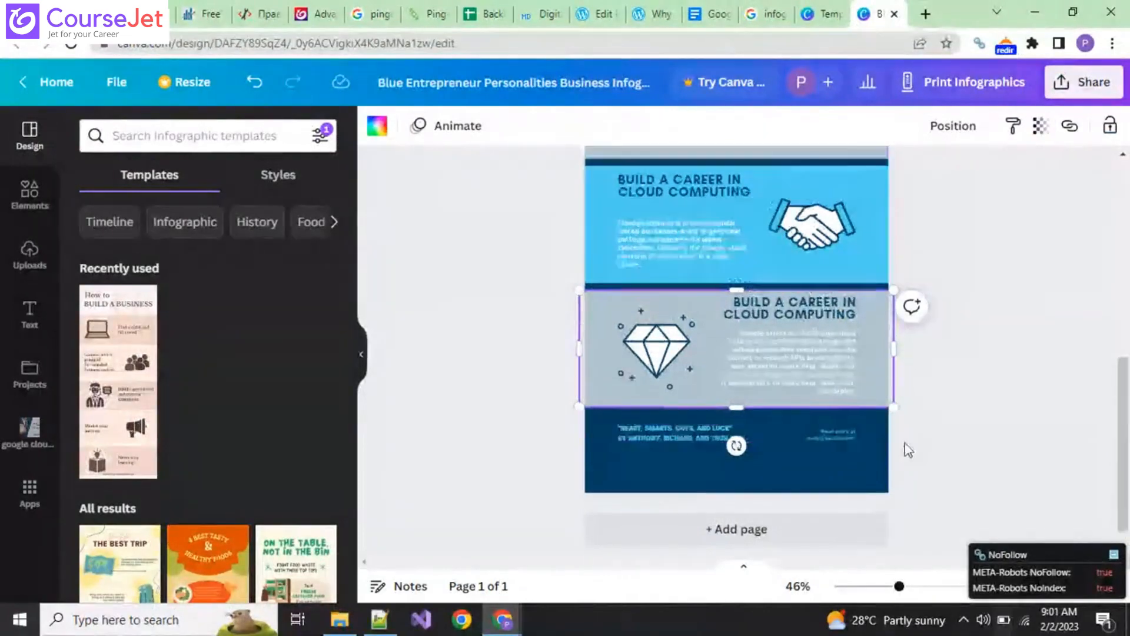
scroll(904, 449, up, 3)
scroll(824, 438, down, 6)
click(824, 438)
scroll(820, 444, down, 3)
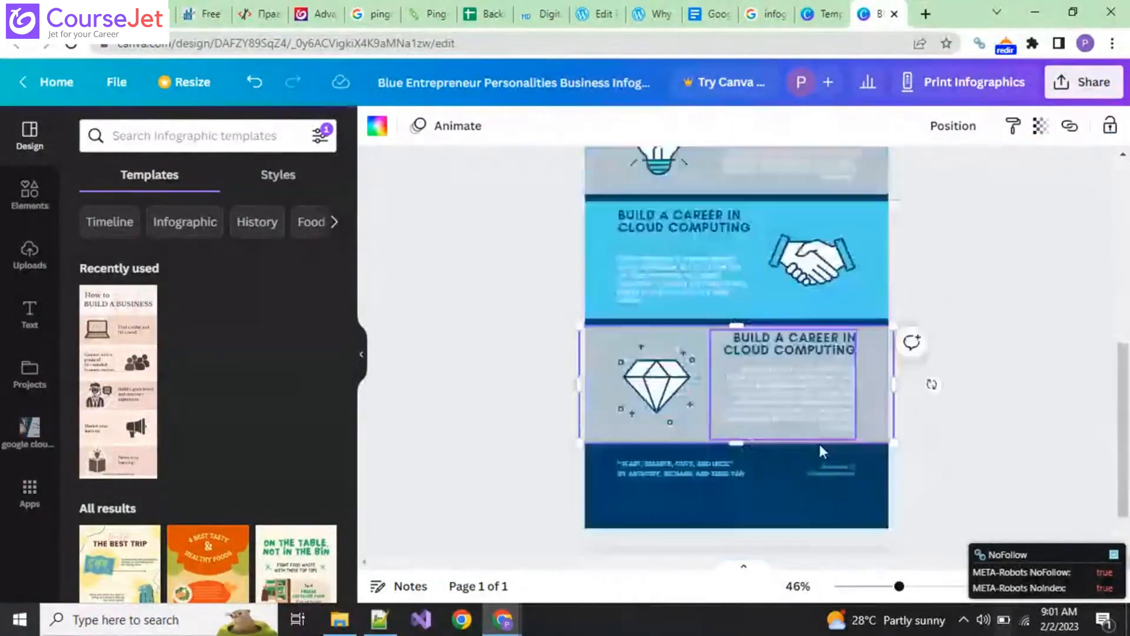
Delete the "Heart, Smarts, Guts, and Luck" quote and its author line from the infographic's dark footer.
click(681, 420)
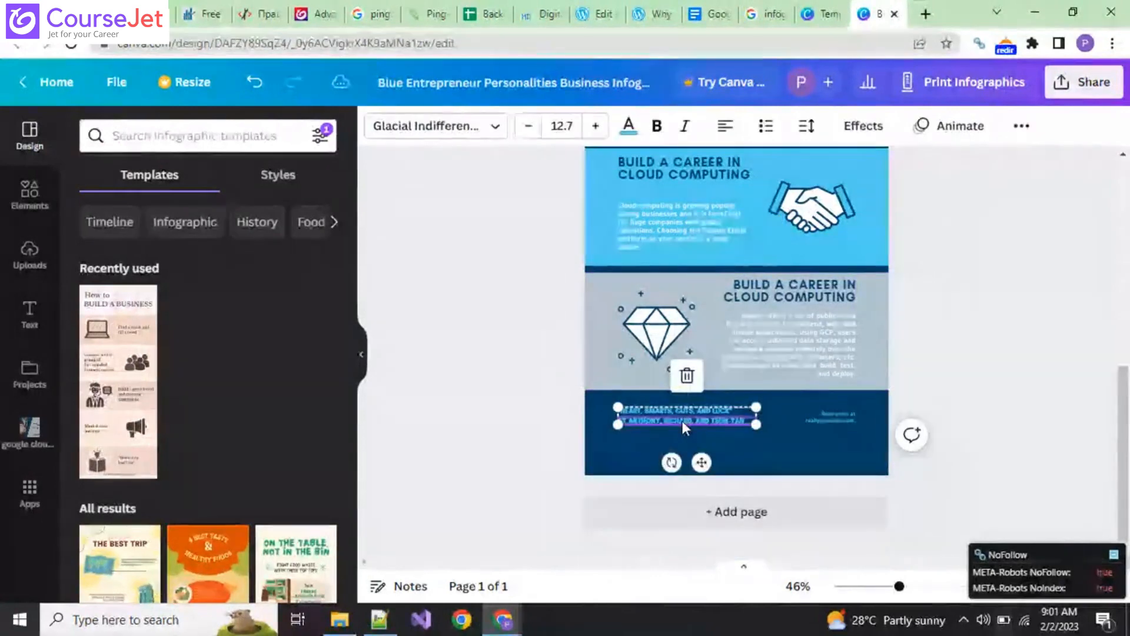
click(687, 377)
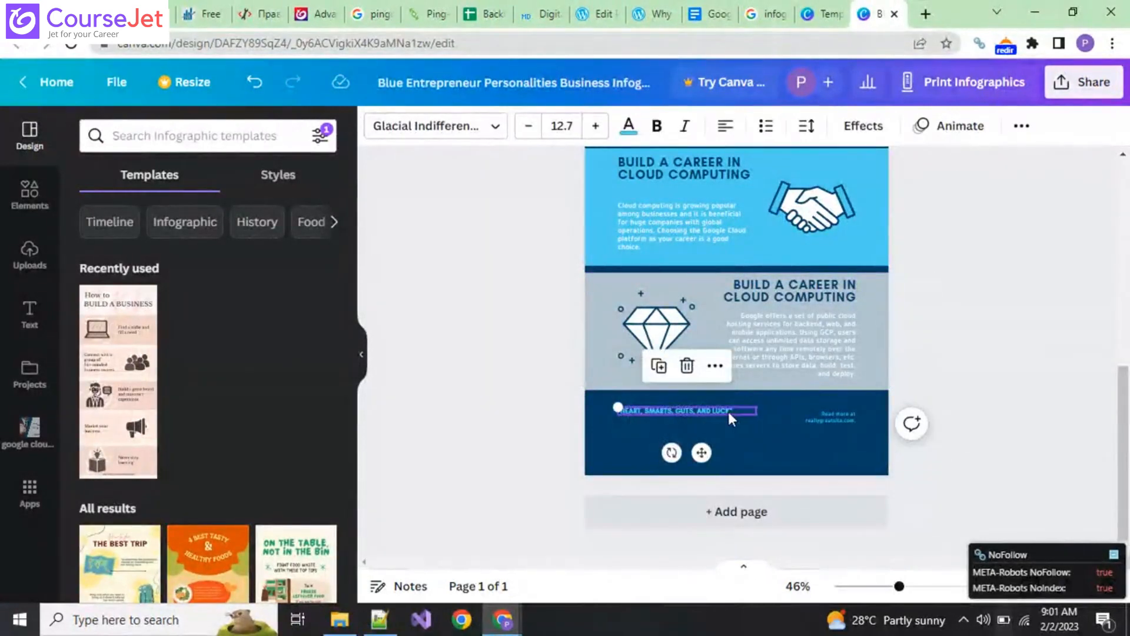
key(Delete)
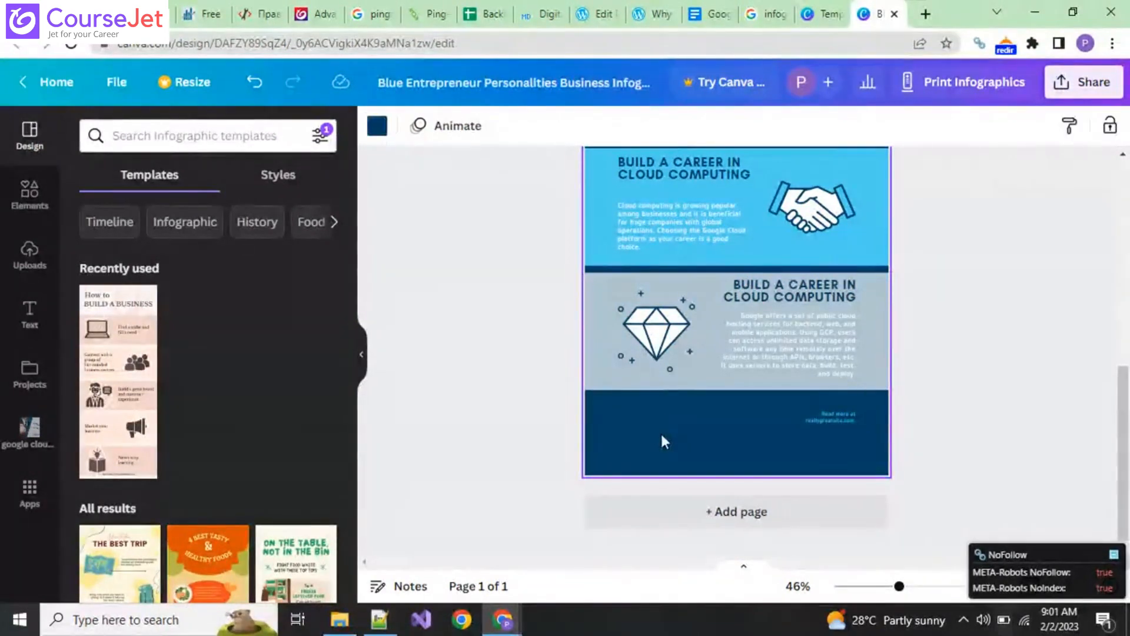
right_click(663, 436)
click(644, 427)
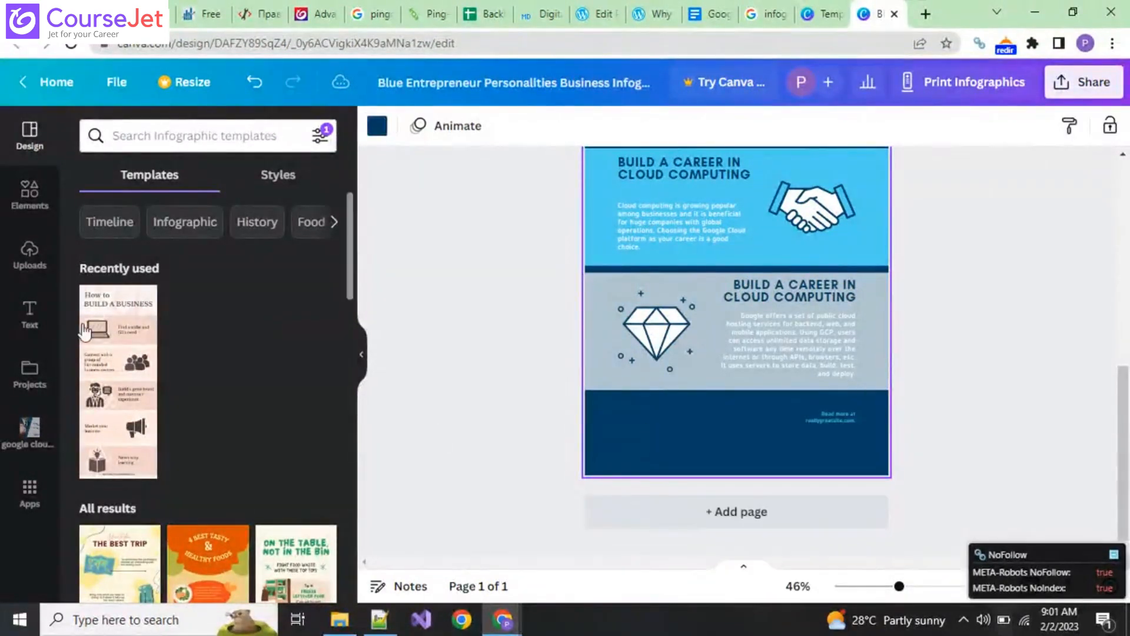
Insert the uploaded CourseJet logo into the infographic's dark footer.
click(29, 194)
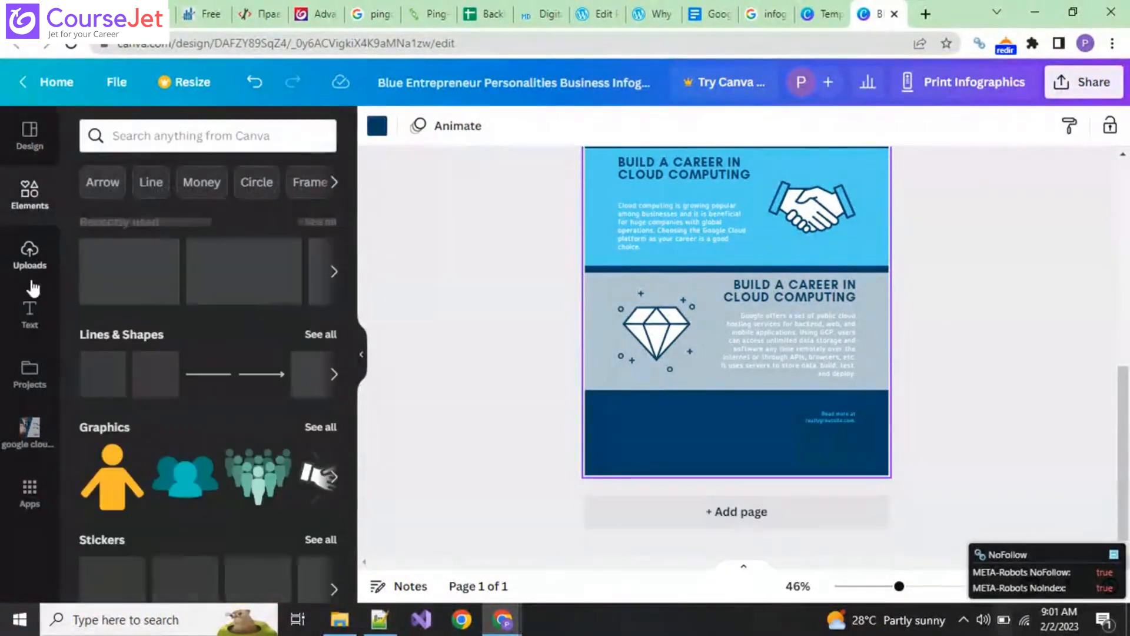
click(30, 254)
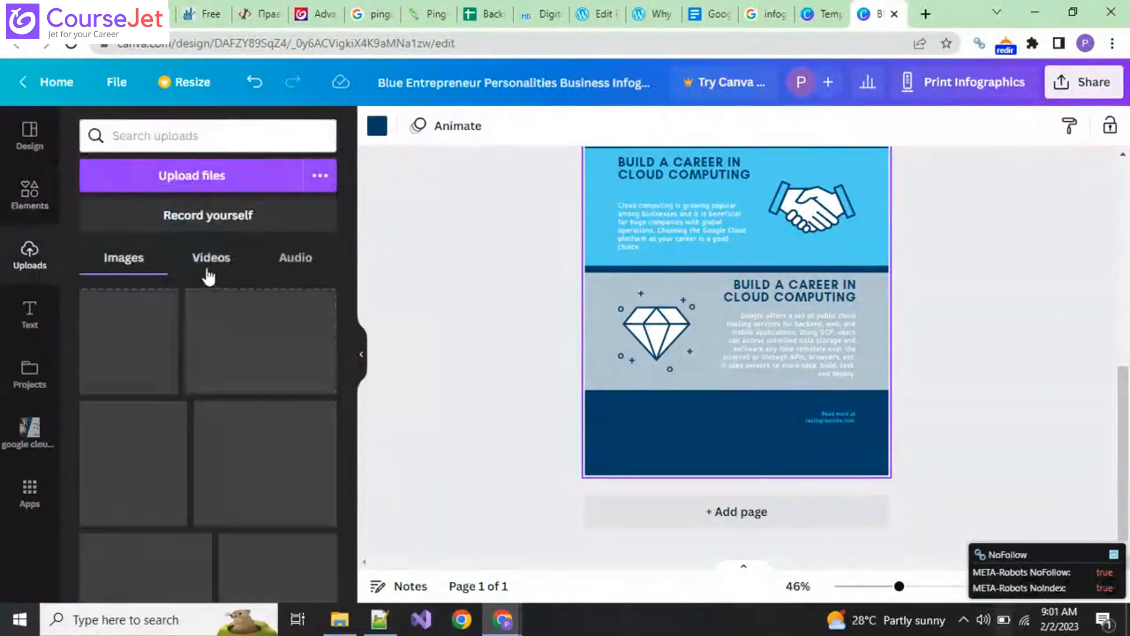
drag(193, 351, 666, 448)
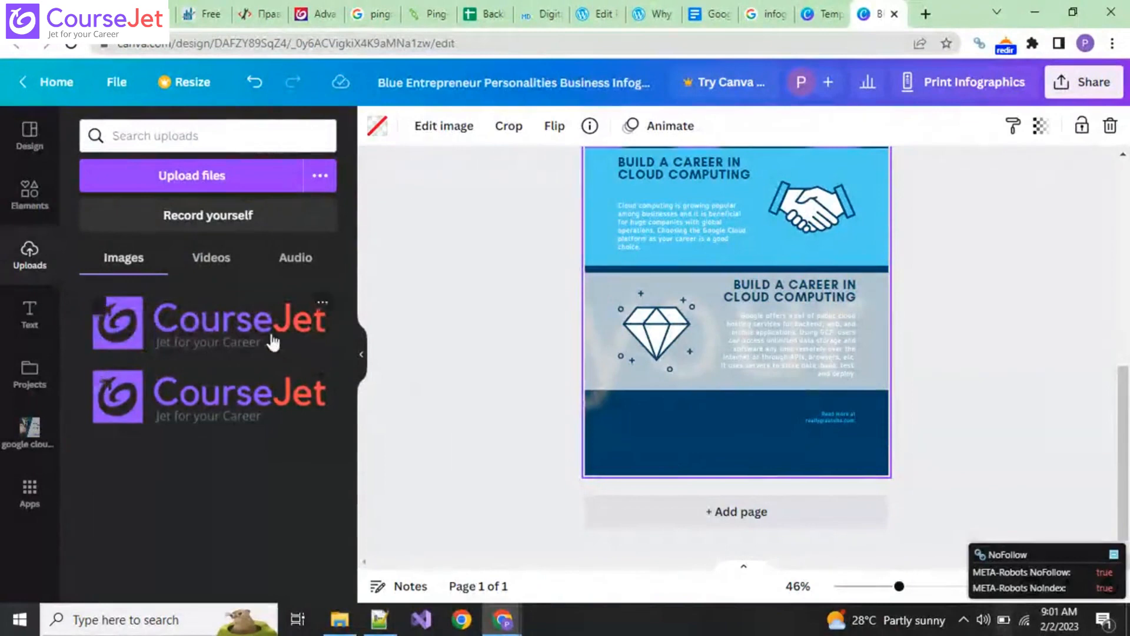
drag(270, 335, 744, 445)
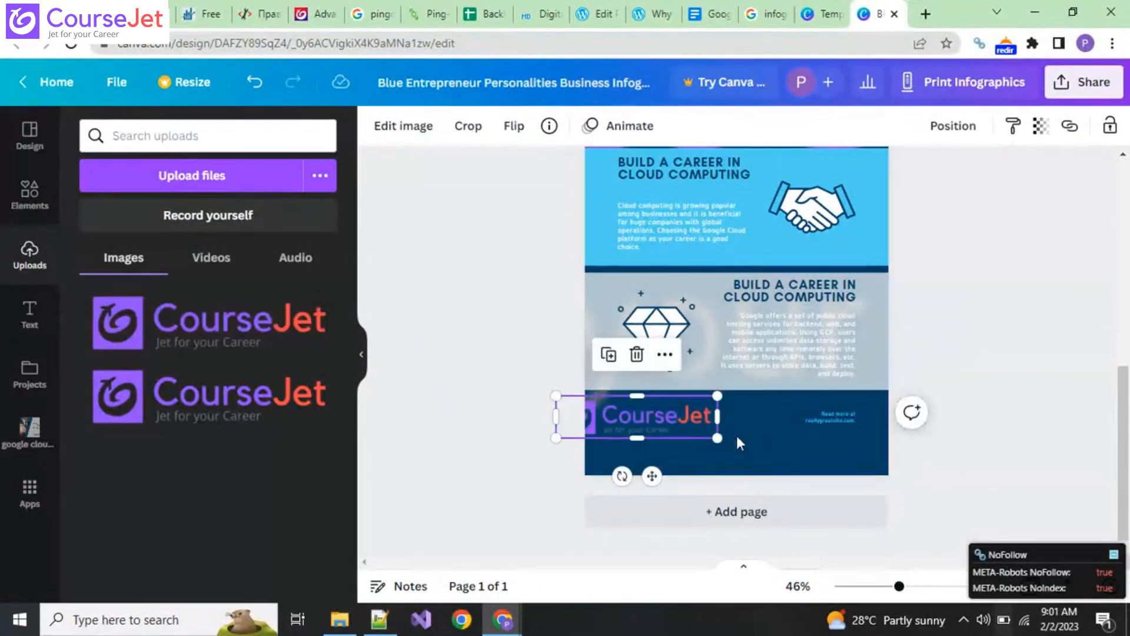
Shrink the CourseJet logo and position it inside the footer, near its left edge below the diamond graphic.
drag(637, 417, 695, 429)
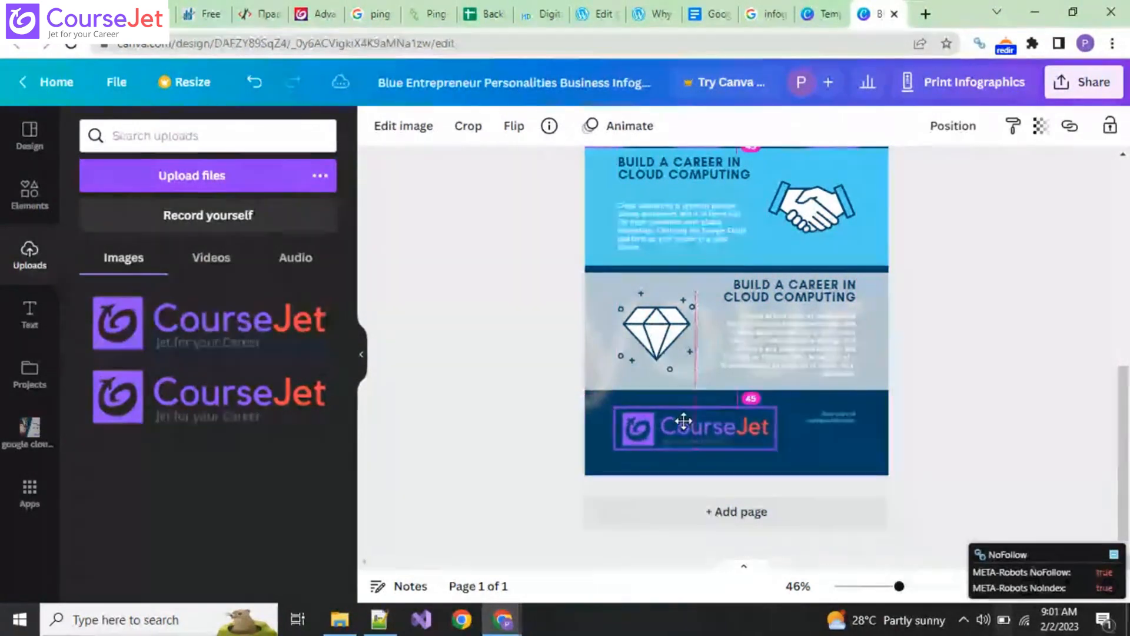
drag(777, 446, 681, 424)
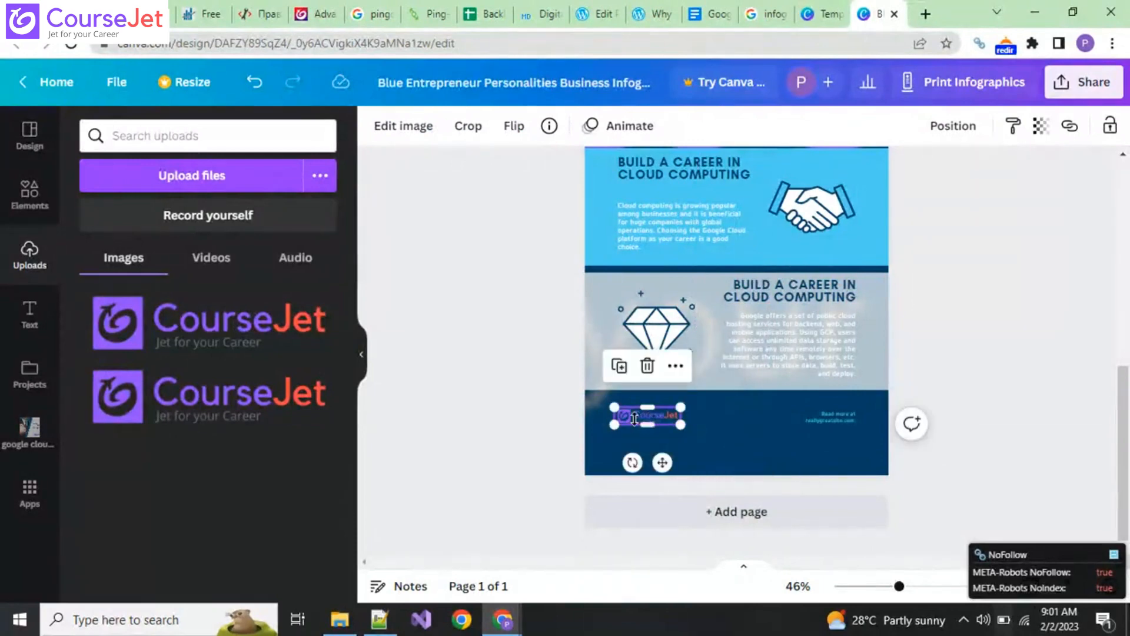
mouse_move(644, 415)
mouse_down()
mouse_move(631, 435)
mouse_move(637, 423)
mouse_up()
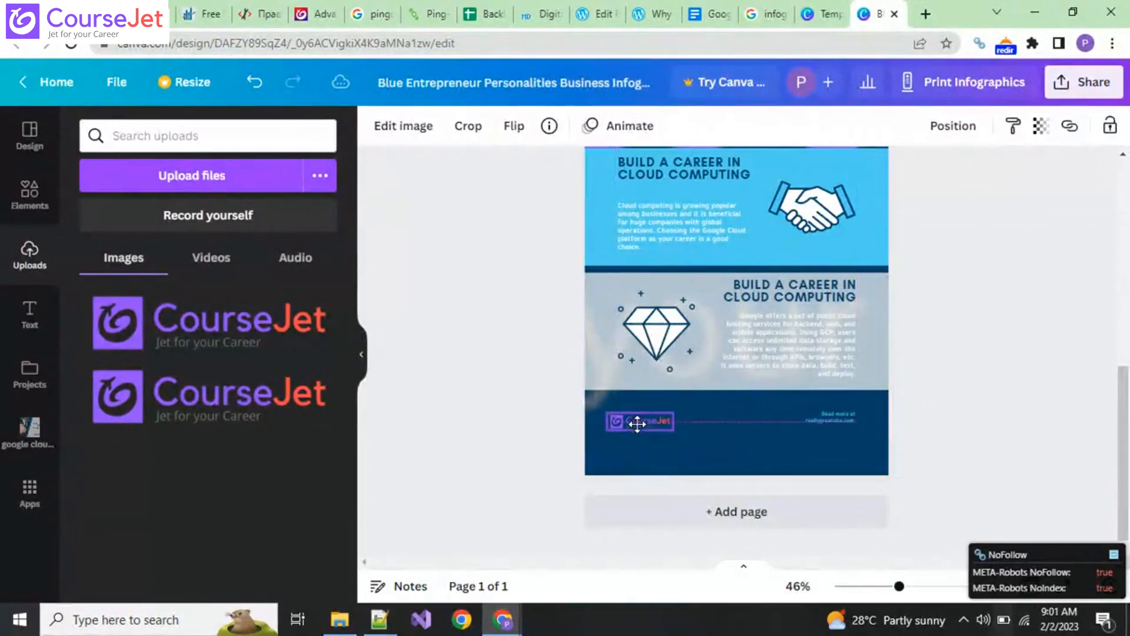
Delete the "Read more at" website text from the infographic's dark footer and open the text options.
click(840, 416)
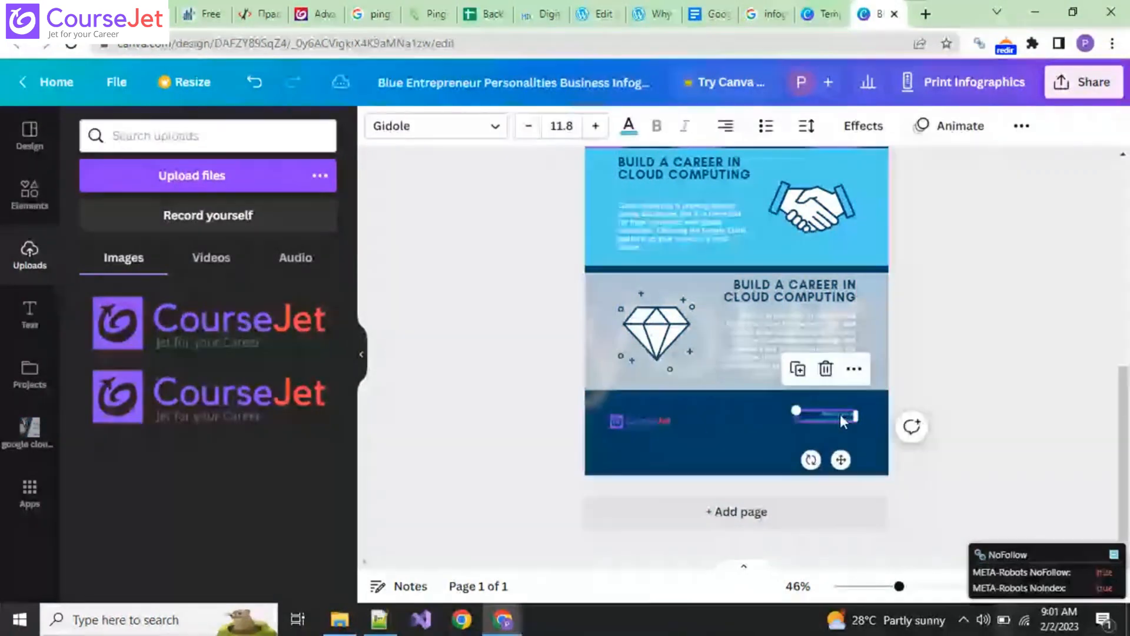
key(Delete)
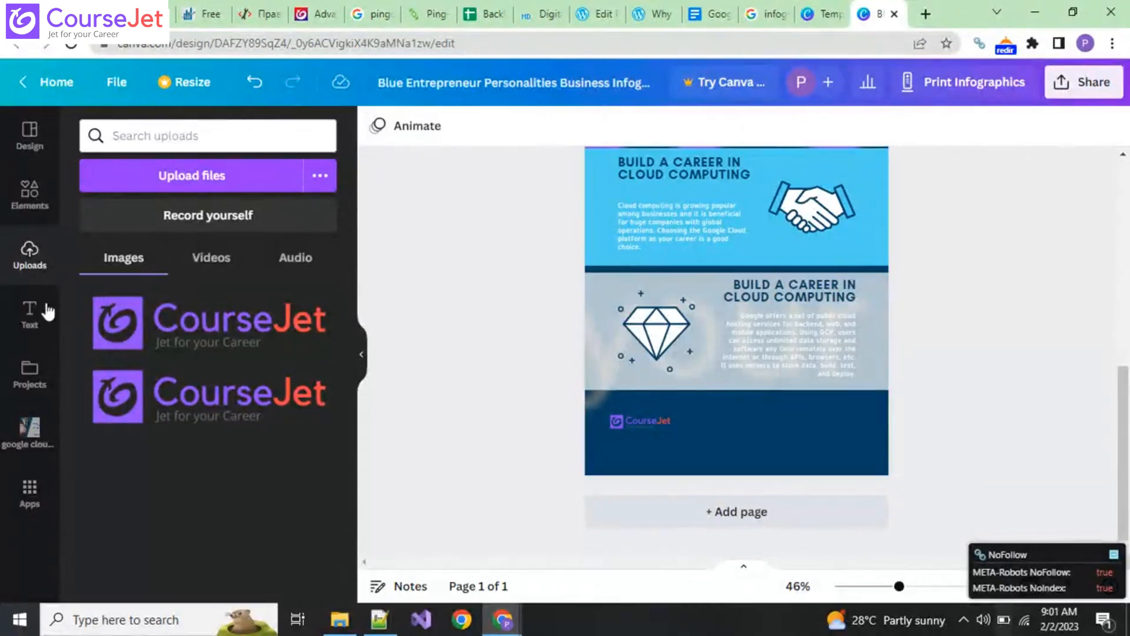
click(42, 315)
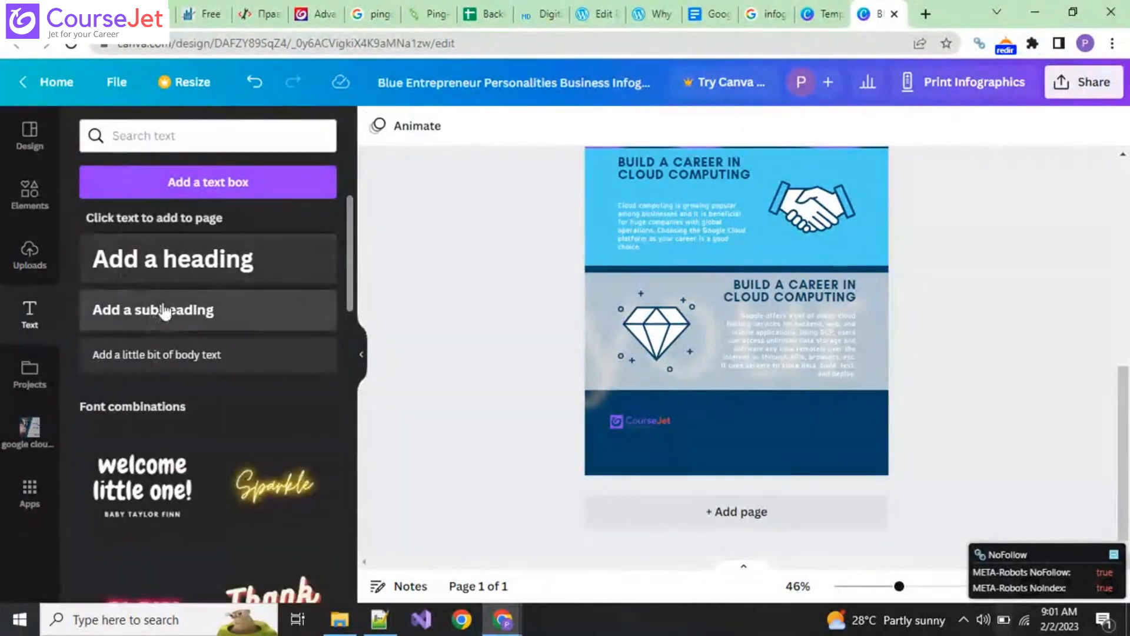
click(168, 310)
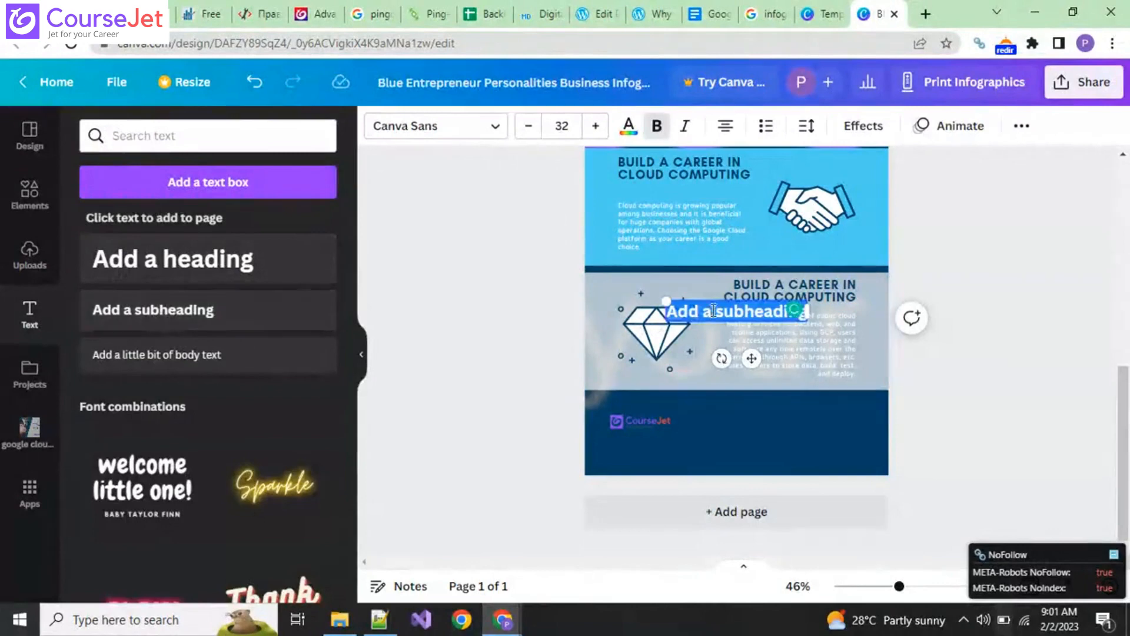
drag(713, 310, 723, 311)
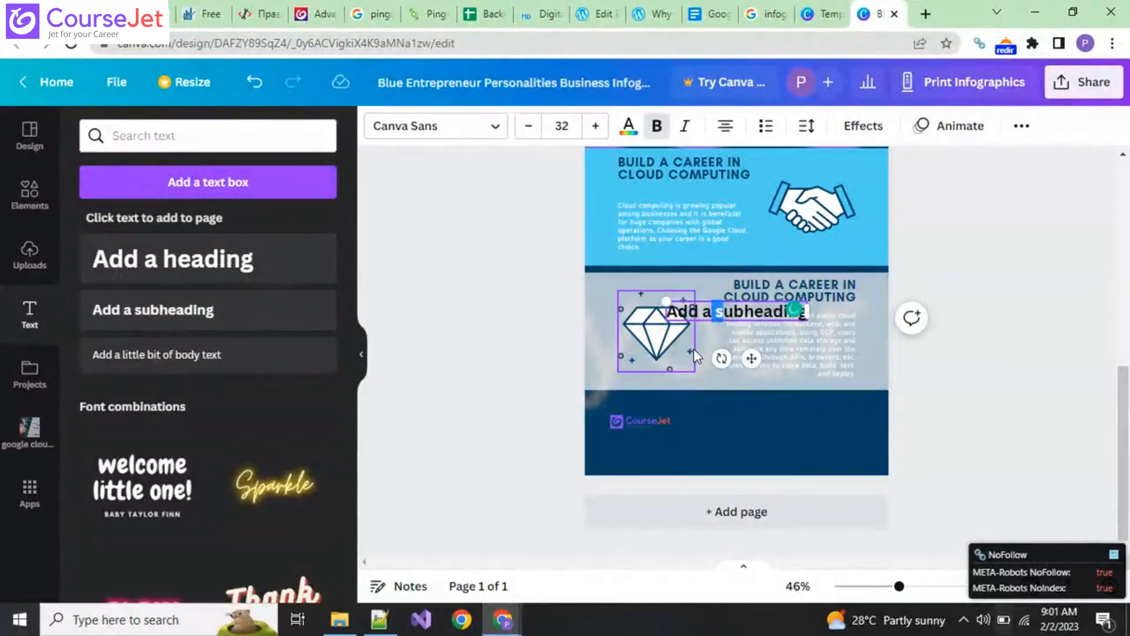
key(ctrl+z)
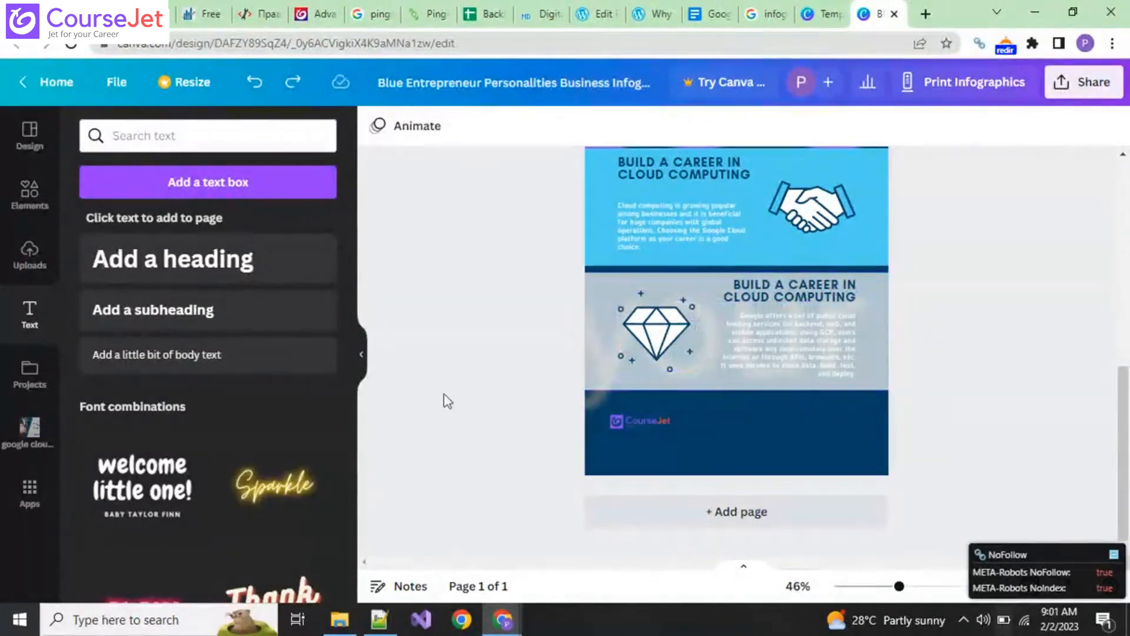
Add a subheading text box and place it in the dark footer, to the right of the CourseJet logo.
click(194, 310)
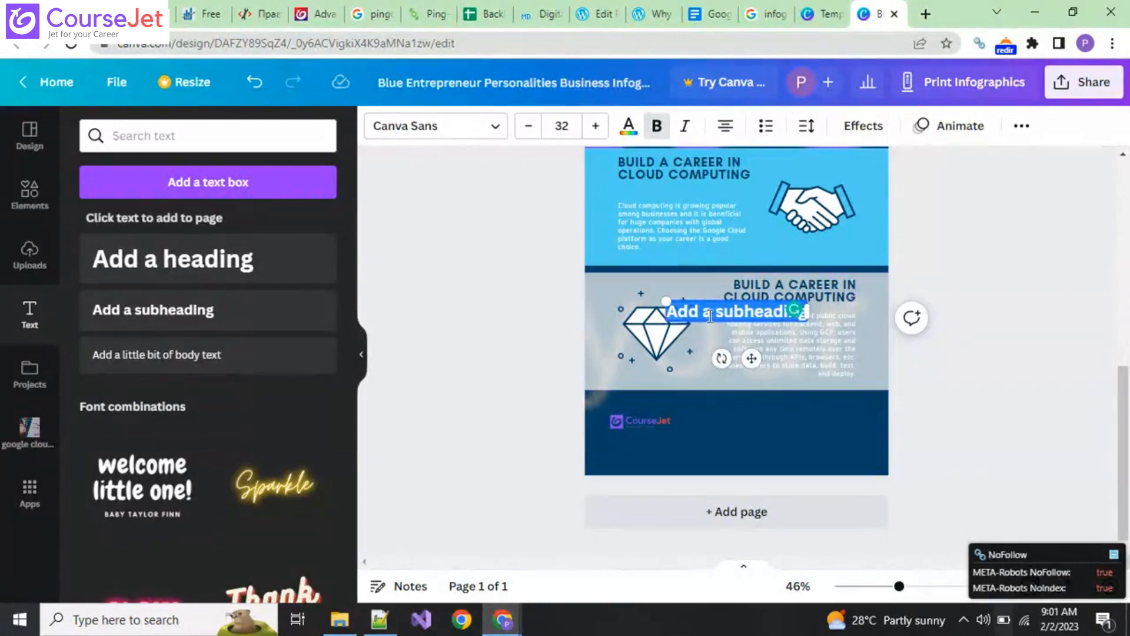
drag(724, 383, 769, 428)
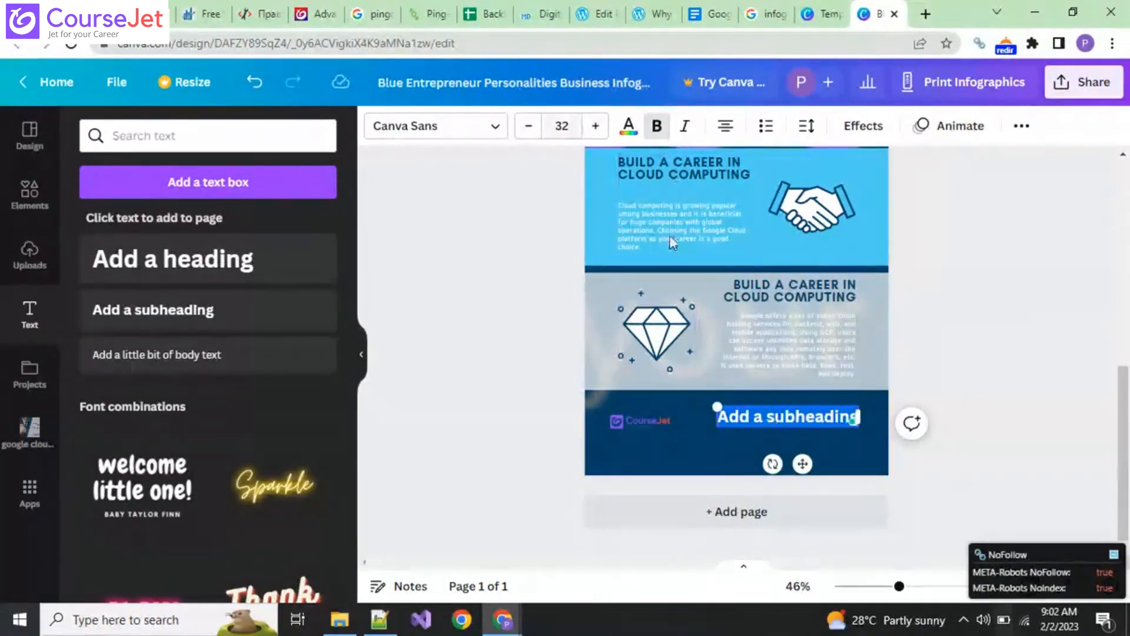
Set the footer subheading's font size to 18 and shift it closer to the footer's right edge.
click(529, 126)
click(529, 126)
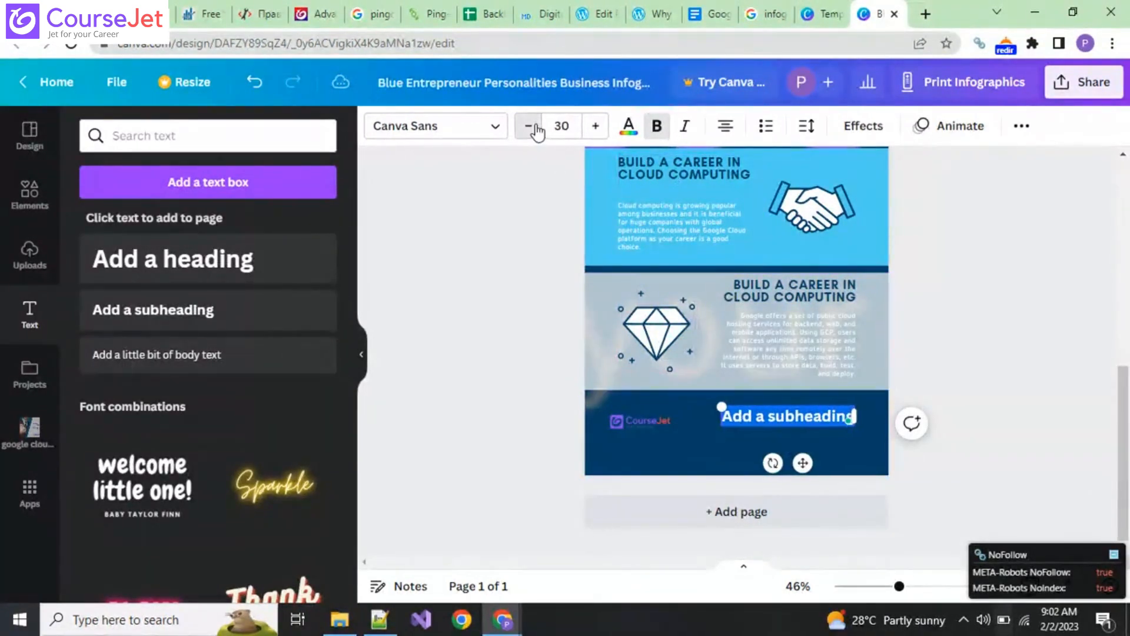
click(529, 126)
click(530, 126)
click(529, 126)
click(529, 126)
click(529, 126)
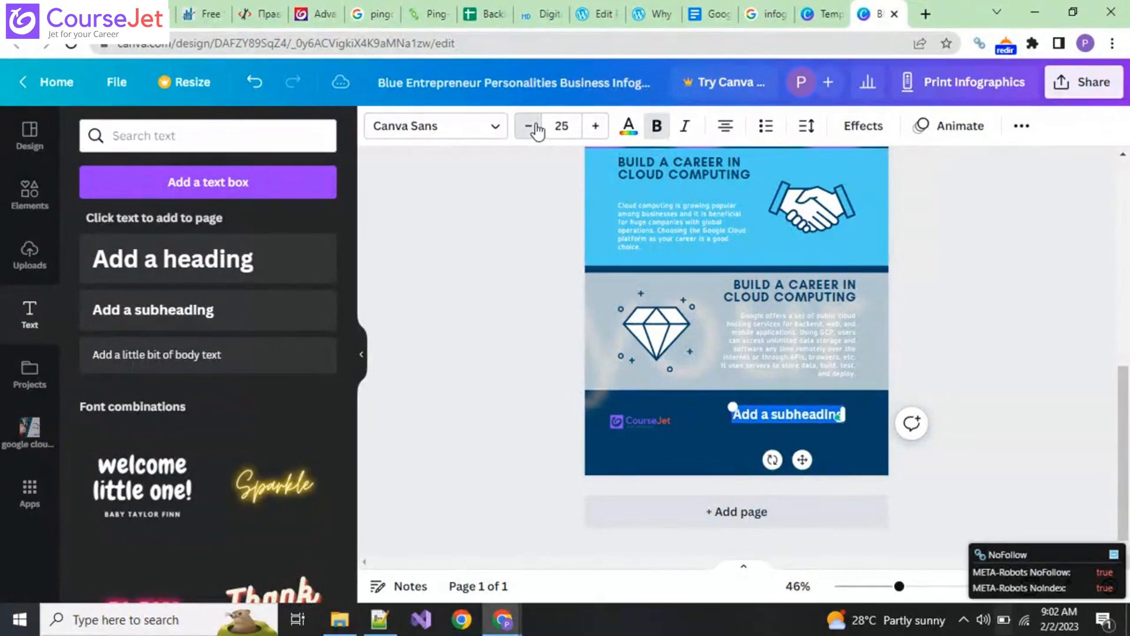
click(529, 126)
click(529, 126)
click(529, 126)
click(529, 126)
click(529, 126)
click(529, 126)
click(529, 126)
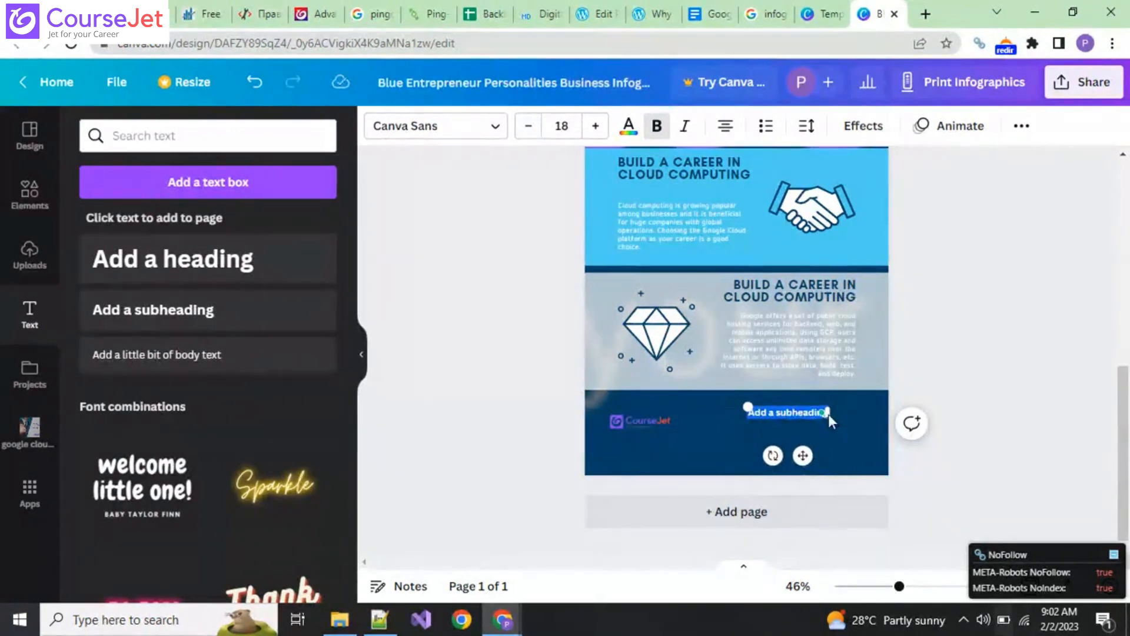
click(839, 440)
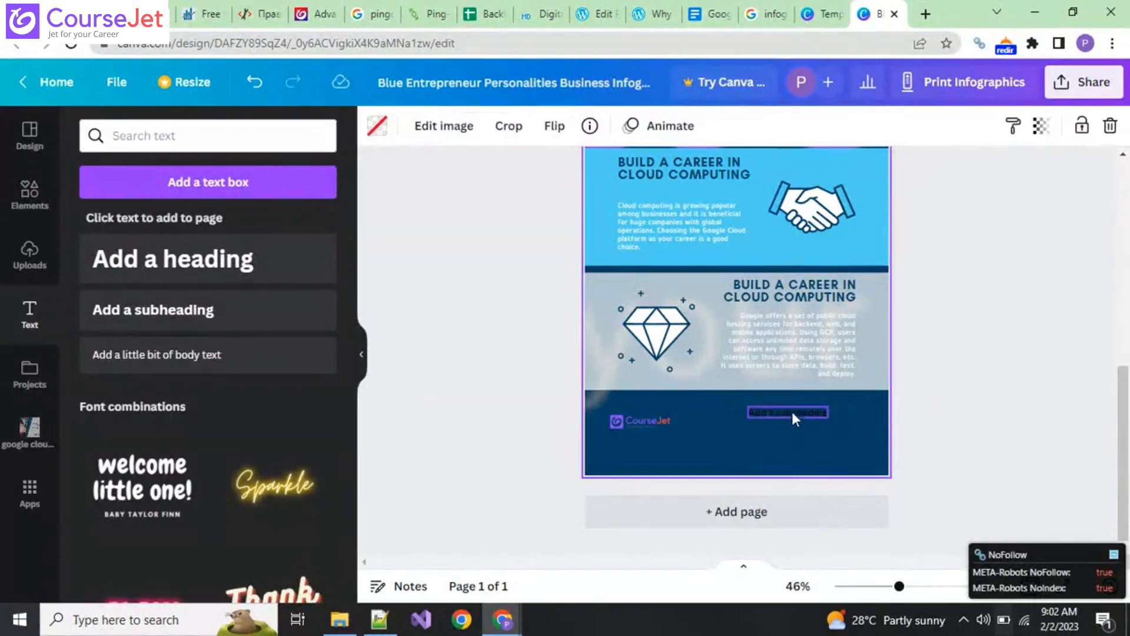
drag(790, 409, 817, 410)
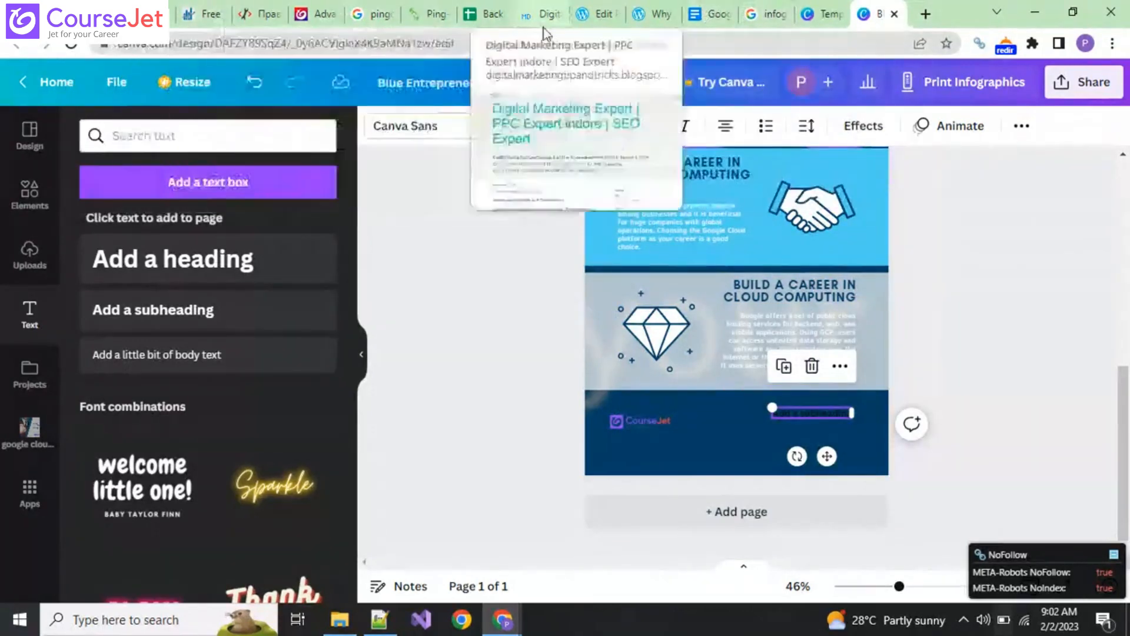
Open CourseJet's Google Cloud certification training page in a new browser tab and view the Head Office contact details in its footer.
click(927, 14)
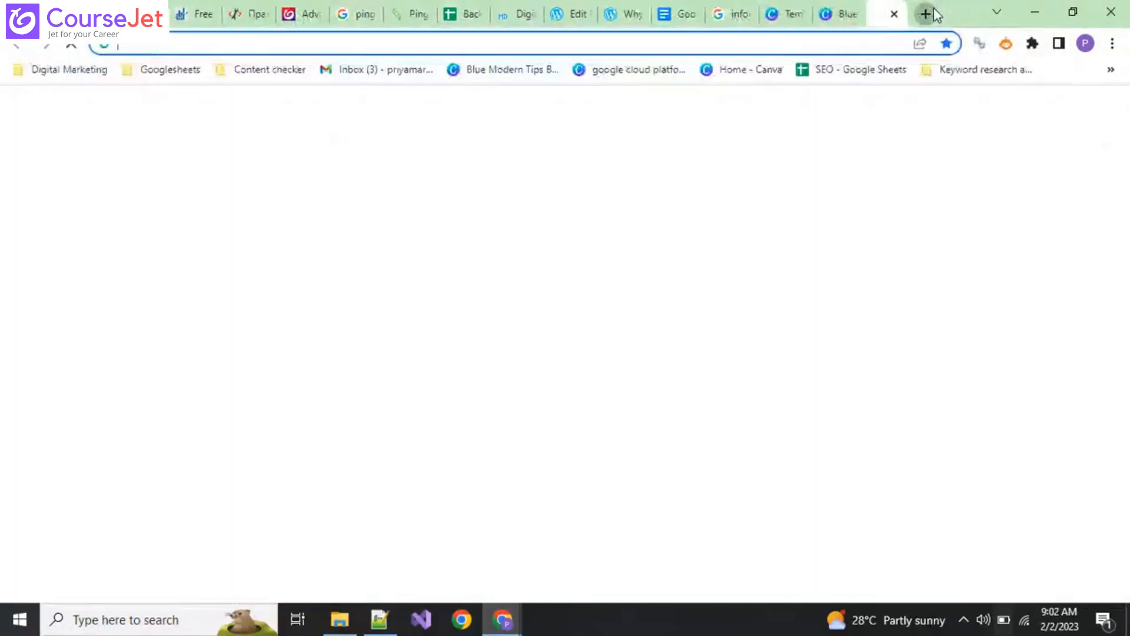
text(cou)
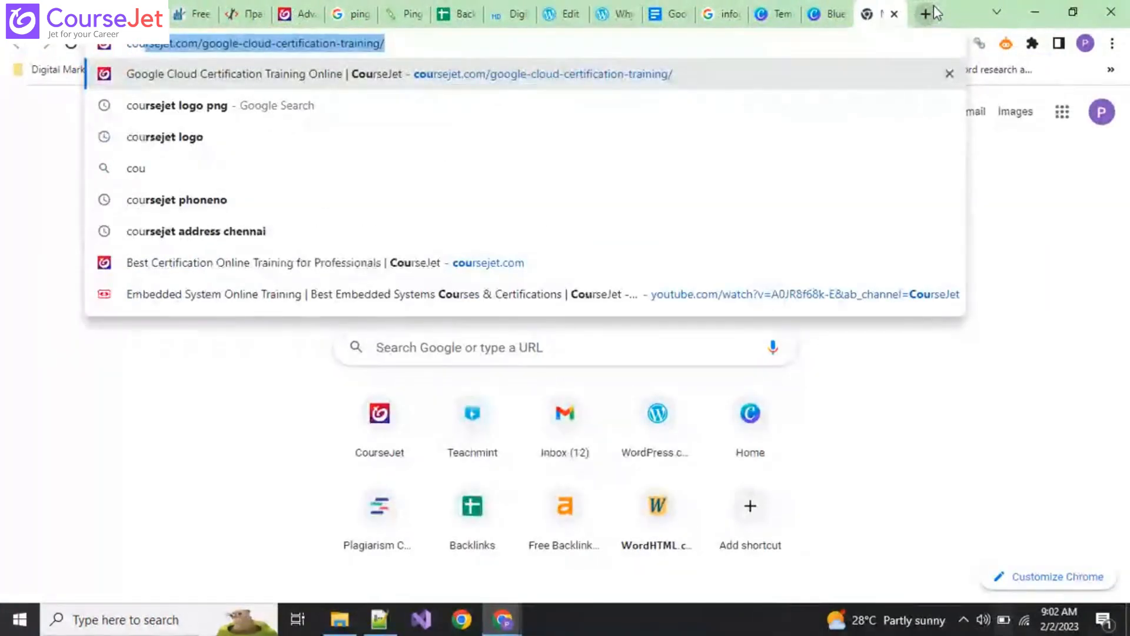
key(Right)
key(Return)
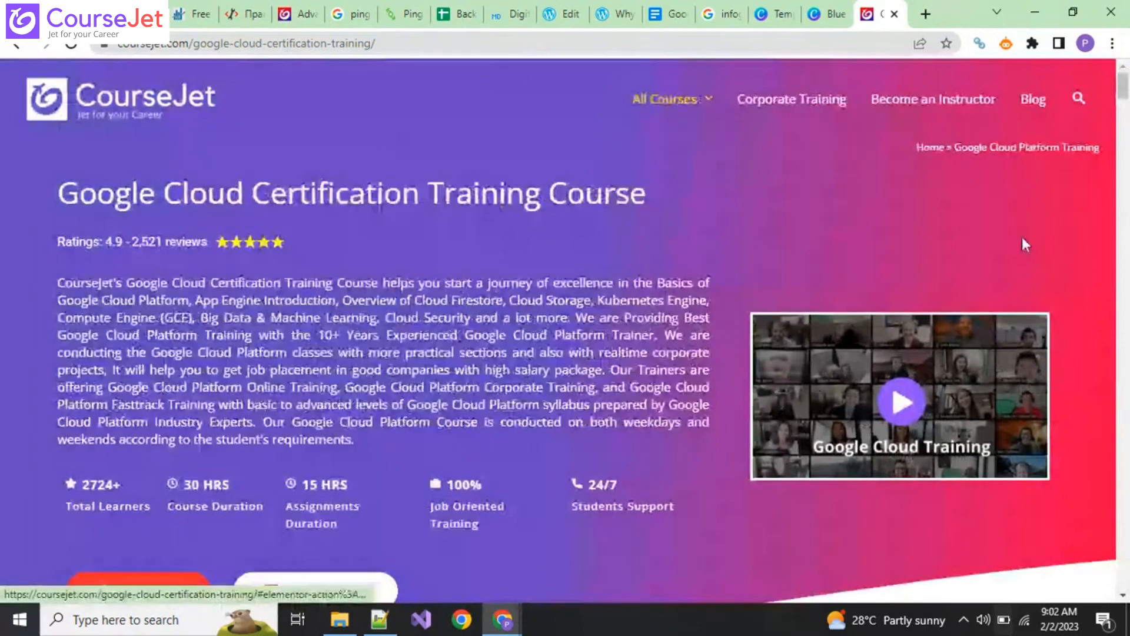
key(End)
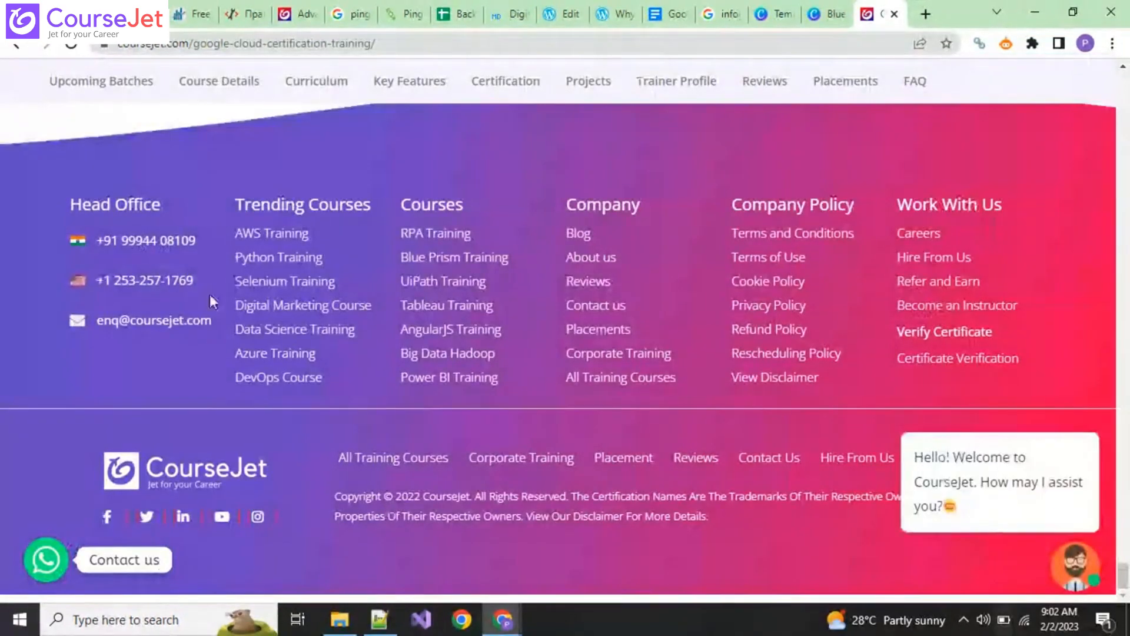
Inspect the page elements around the Head Office phone number, expanding the nested containers, and open the page's source code.
right_click(187, 236)
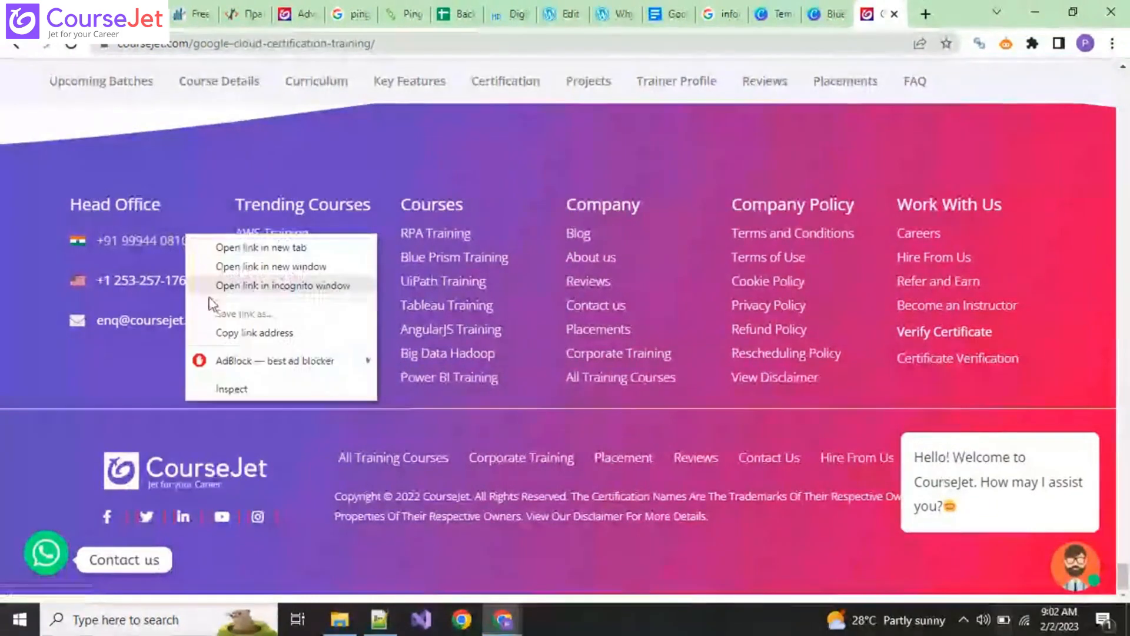
click(251, 394)
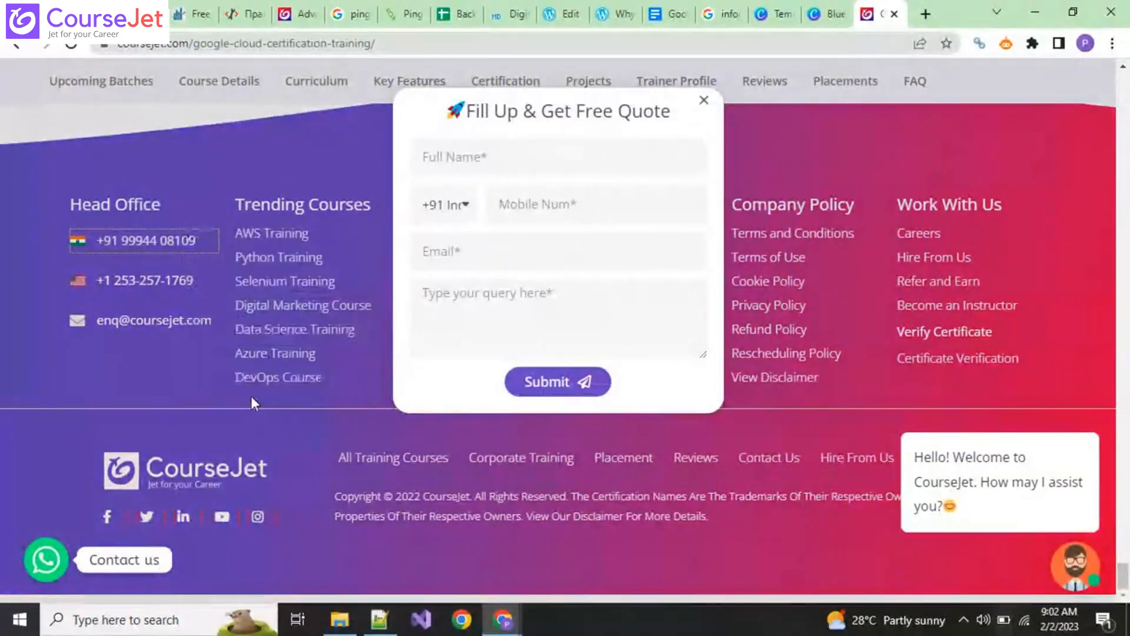
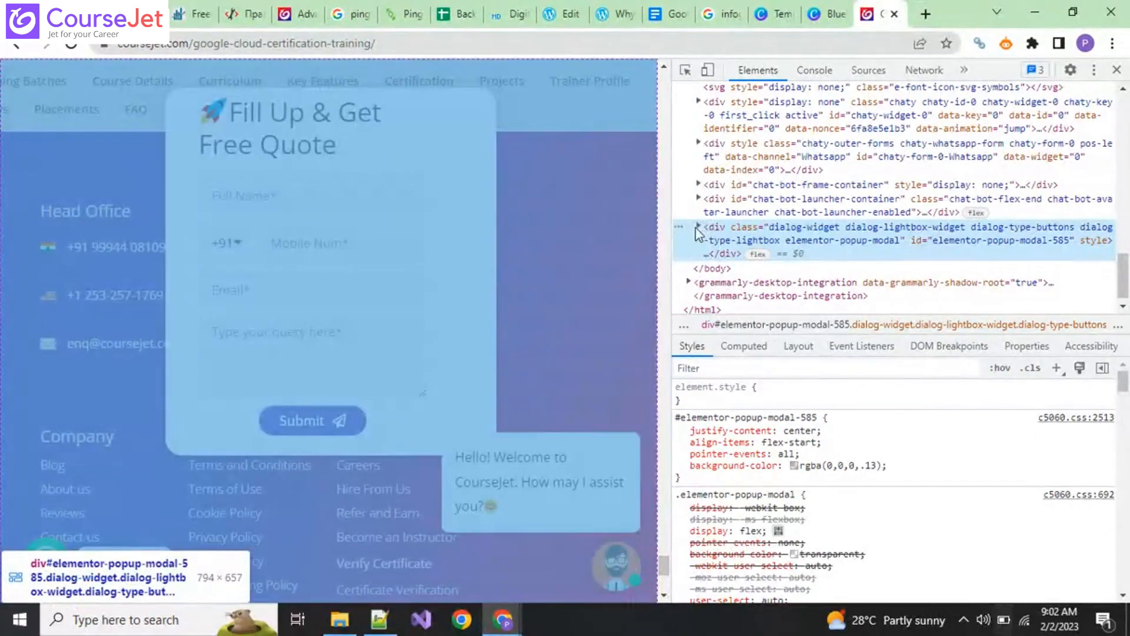
click(698, 227)
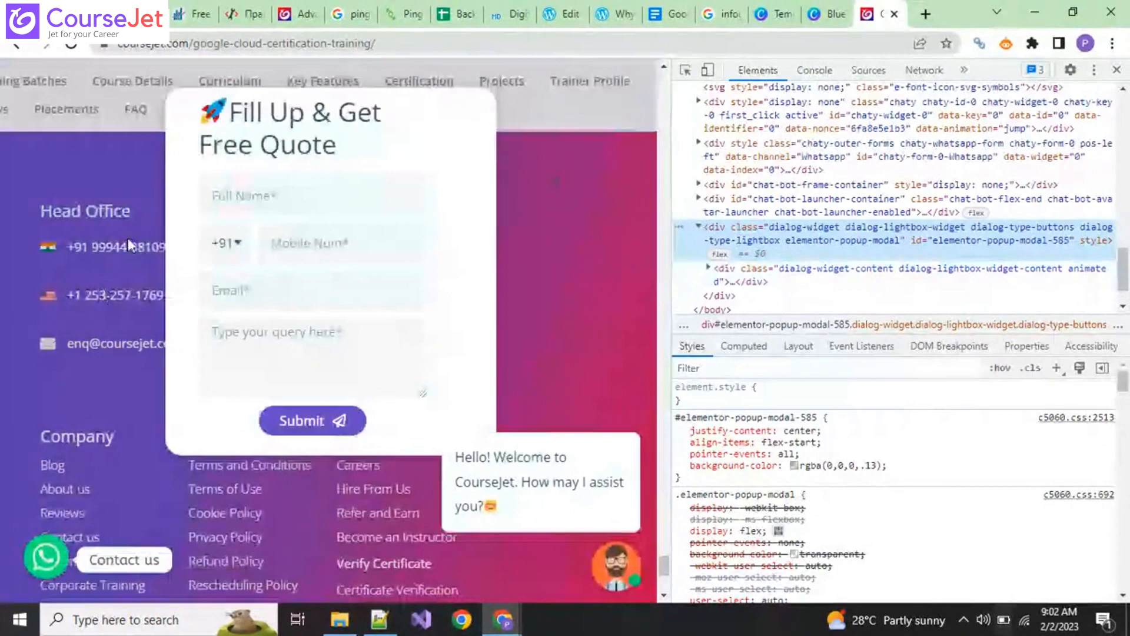
right_click(129, 239)
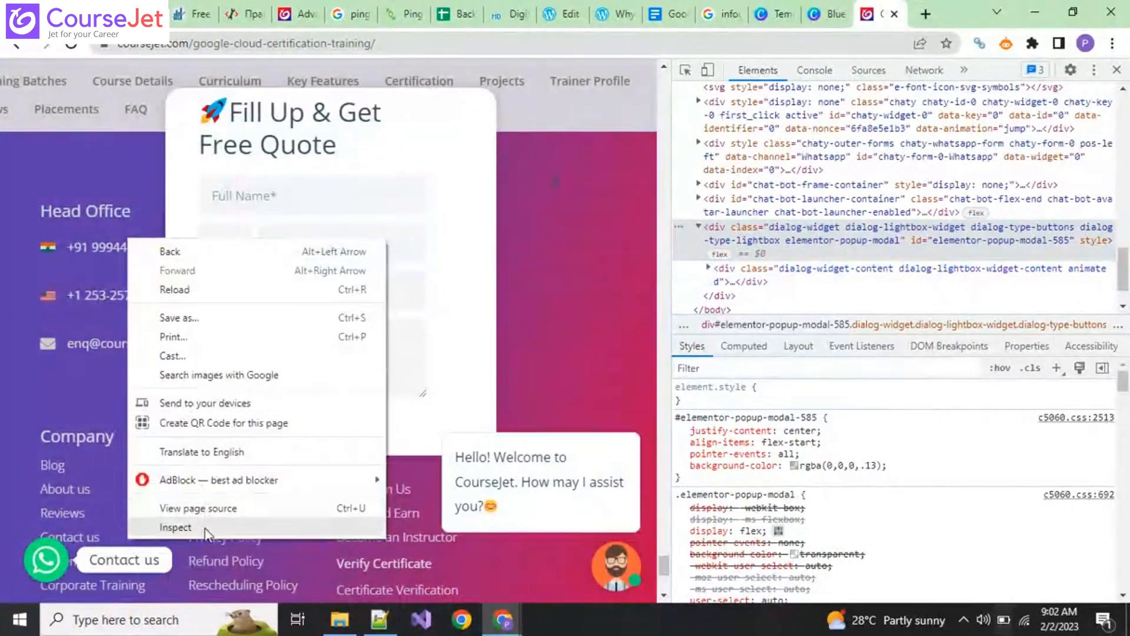
click(205, 528)
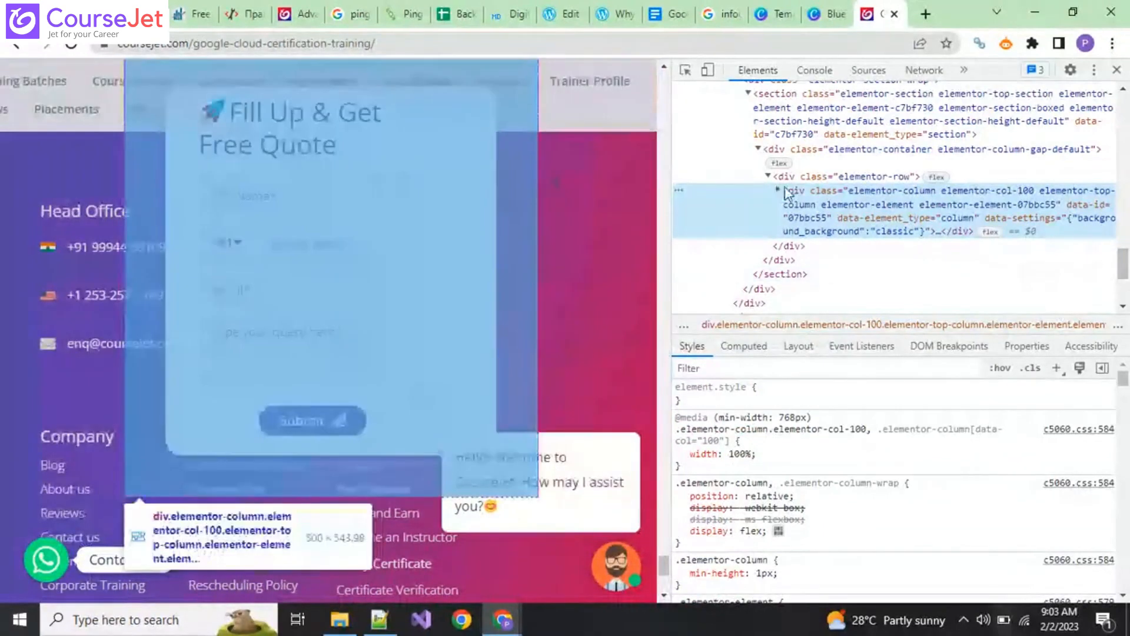
click(779, 190)
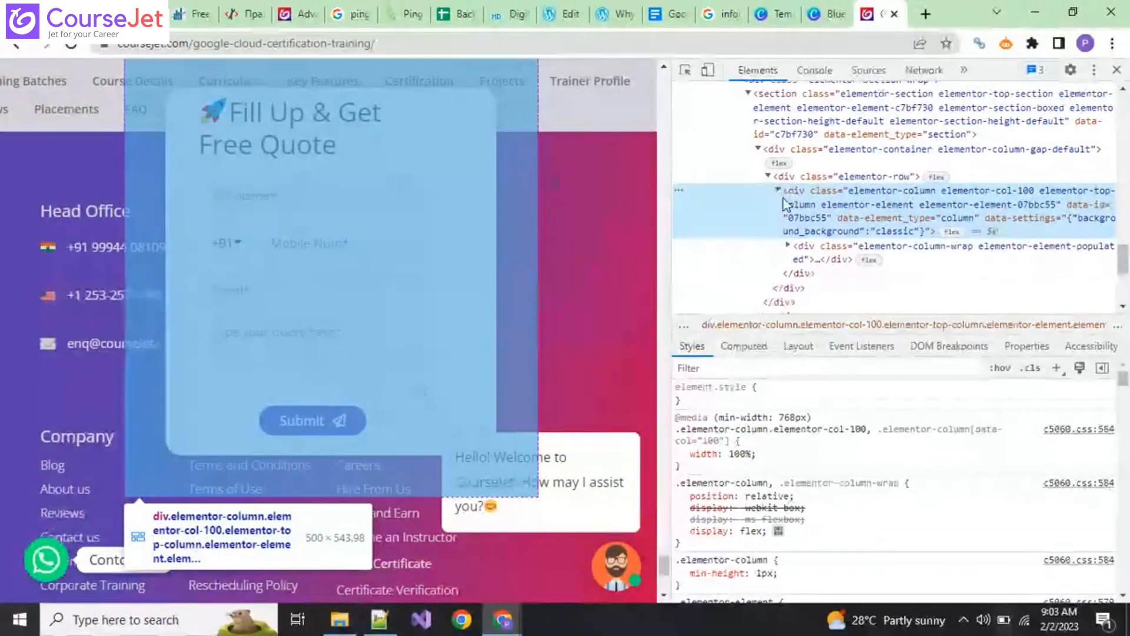
click(789, 246)
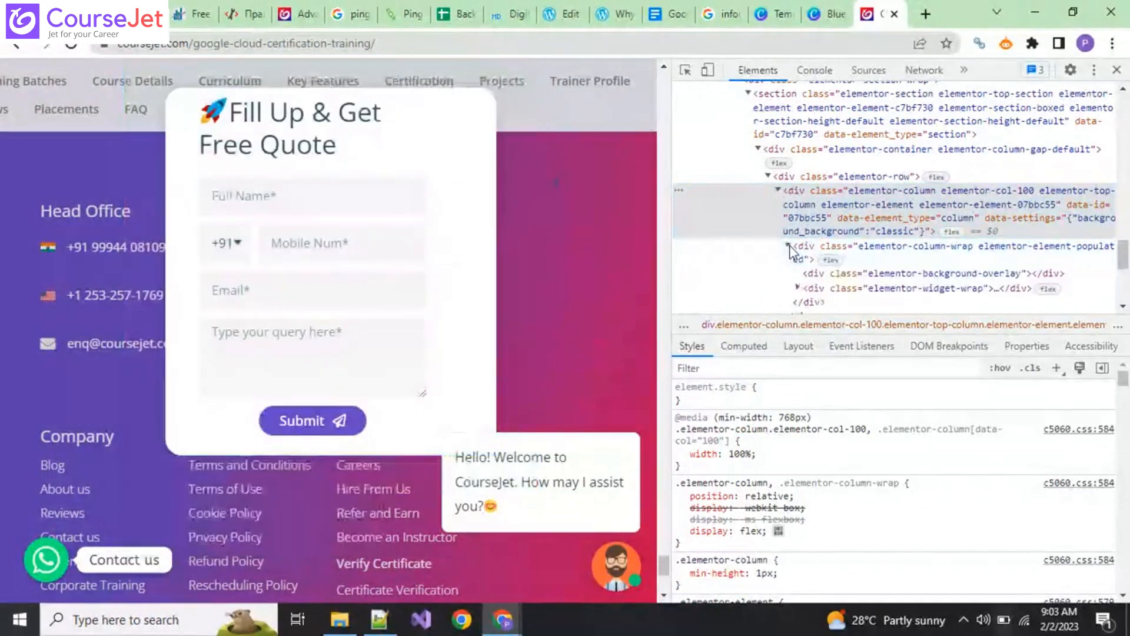
right_click(95, 247)
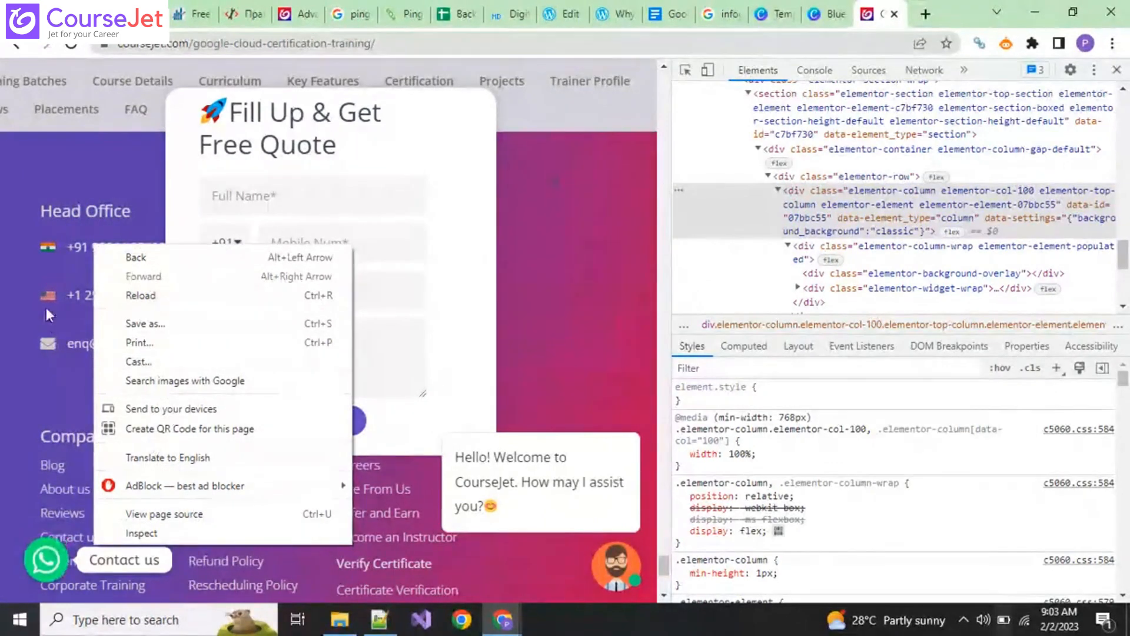
click(144, 534)
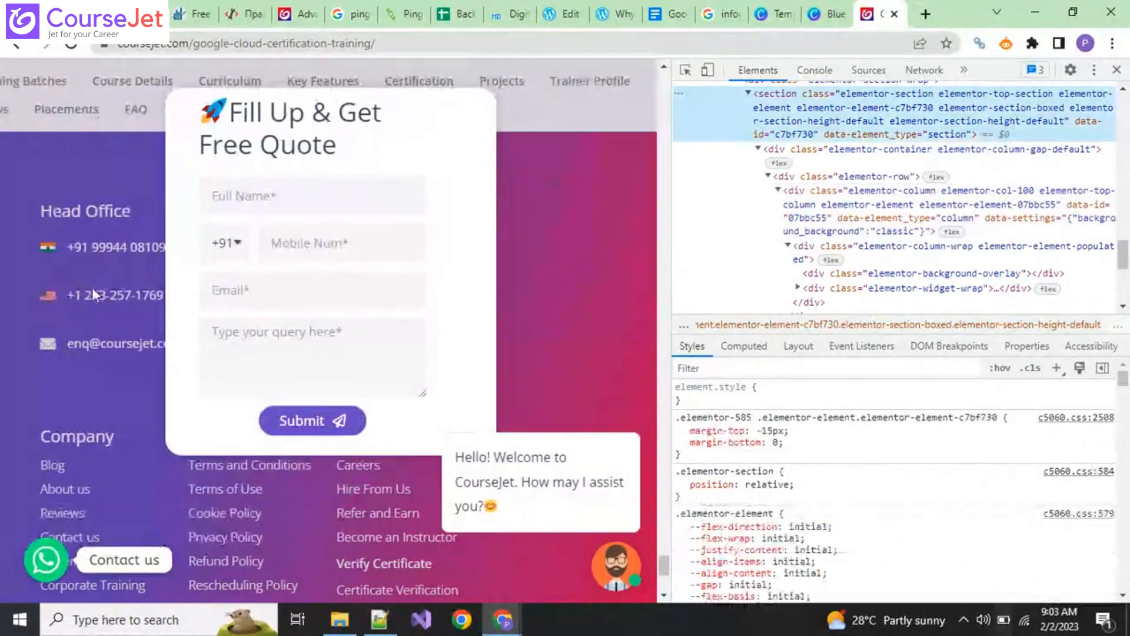
right_click(93, 251)
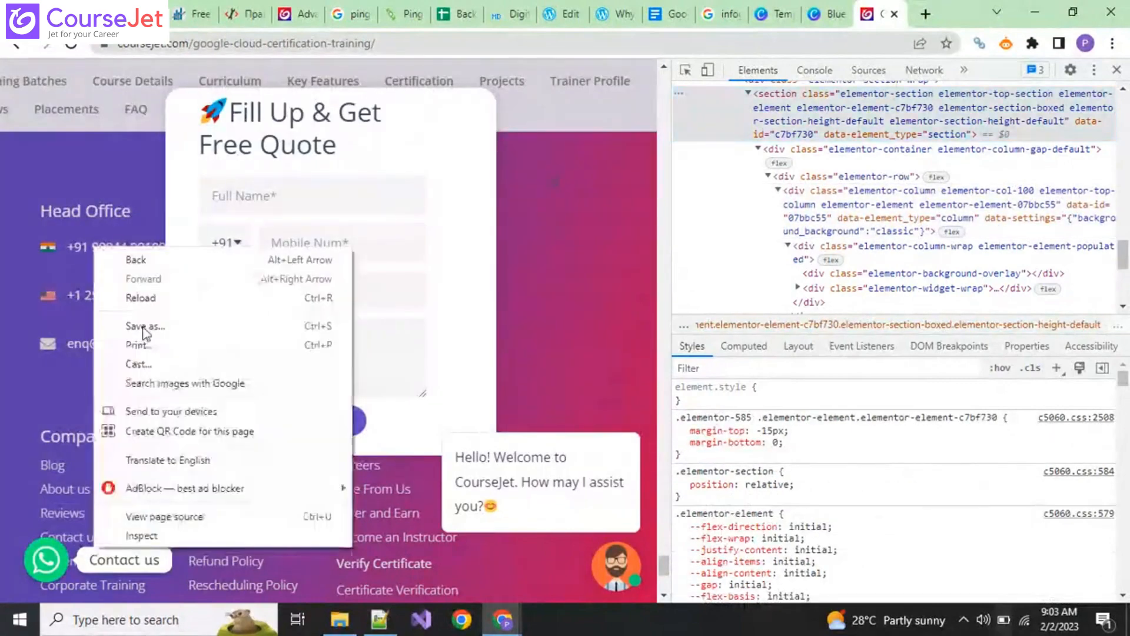
click(190, 516)
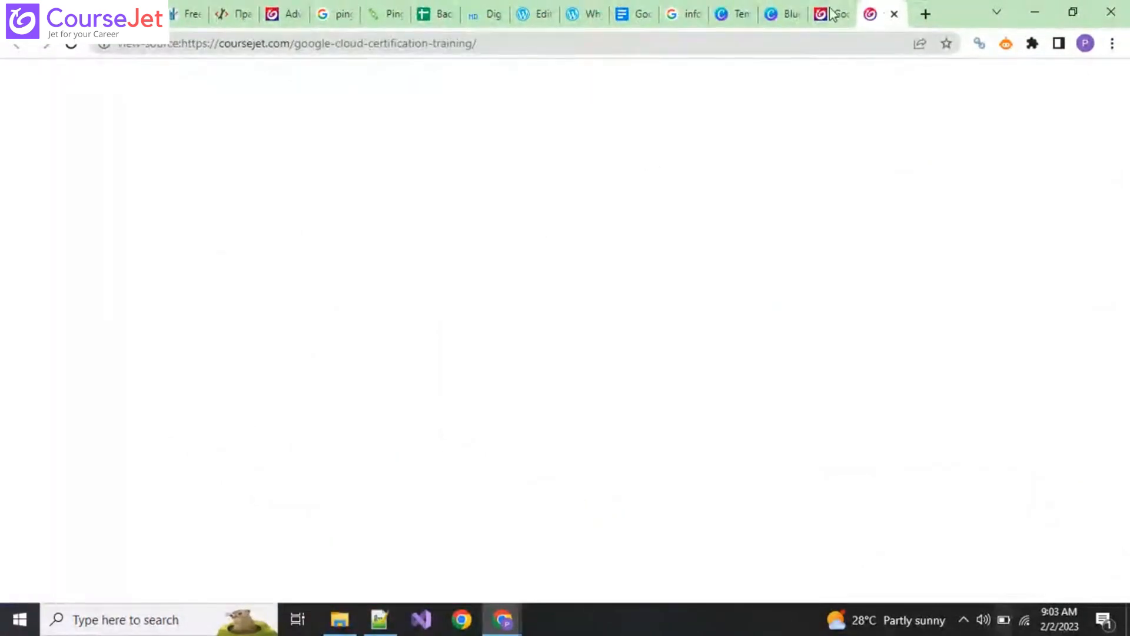
Back in the Canva infographic, replace the footer subheading with "call :" and the company's phone number, and colour the text white.
click(834, 14)
click(733, 16)
click(773, 18)
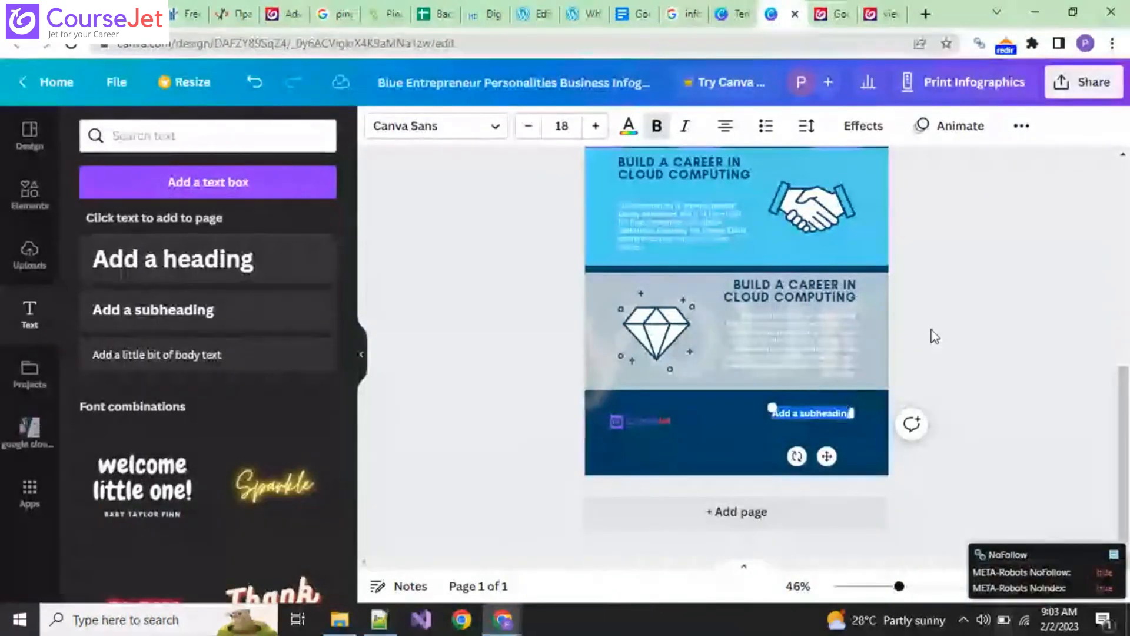
key(BackSpace)
text(Contact )
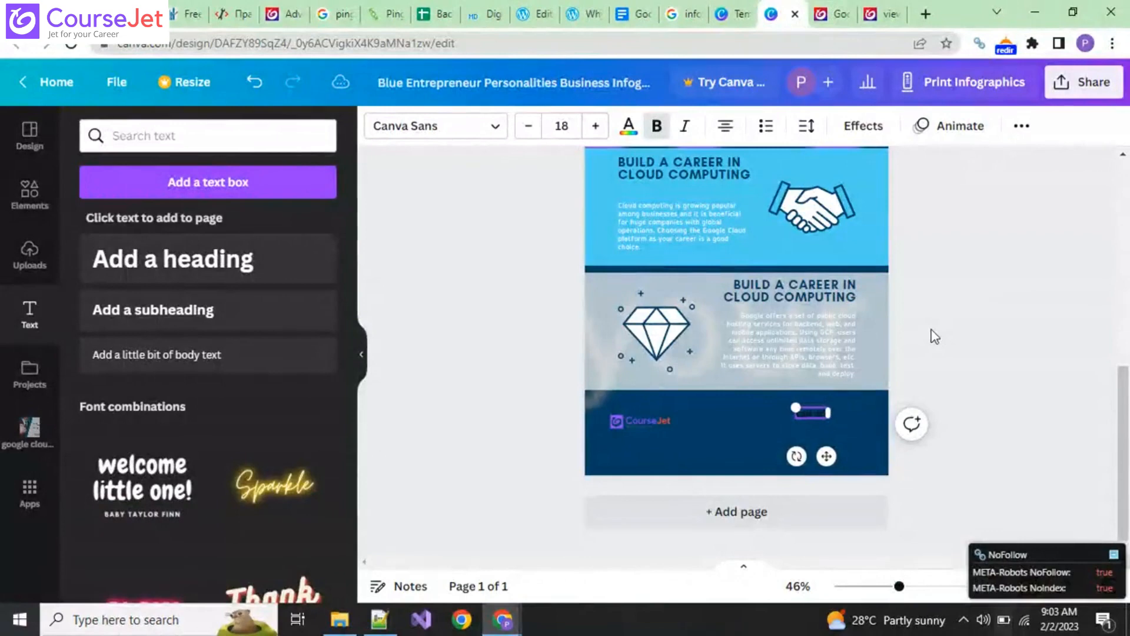
text(us at)
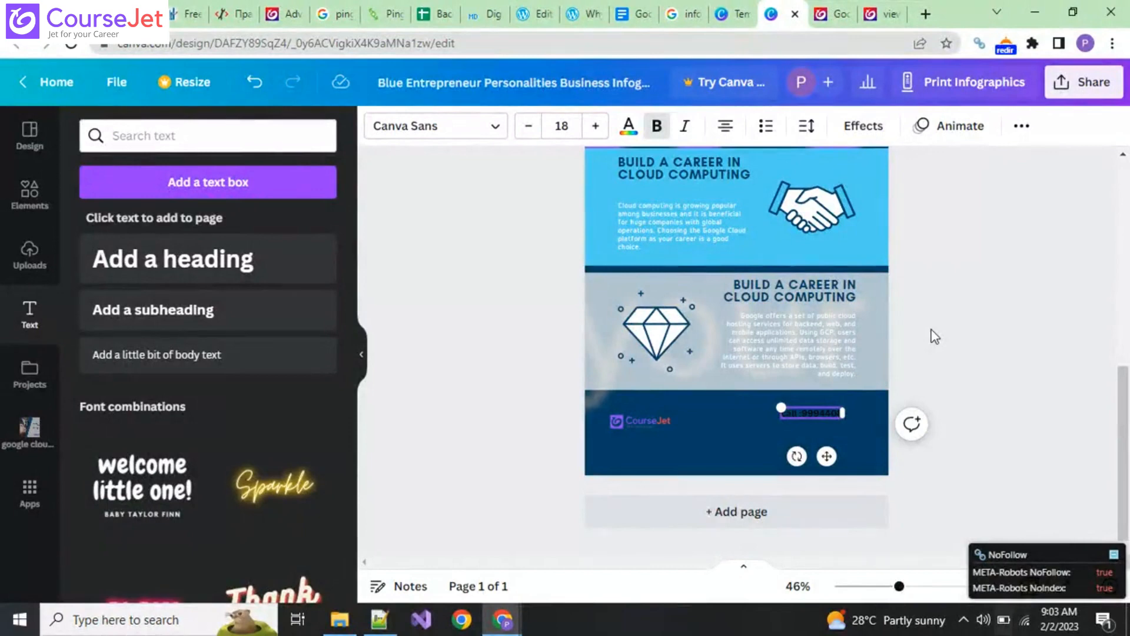
text(8010)
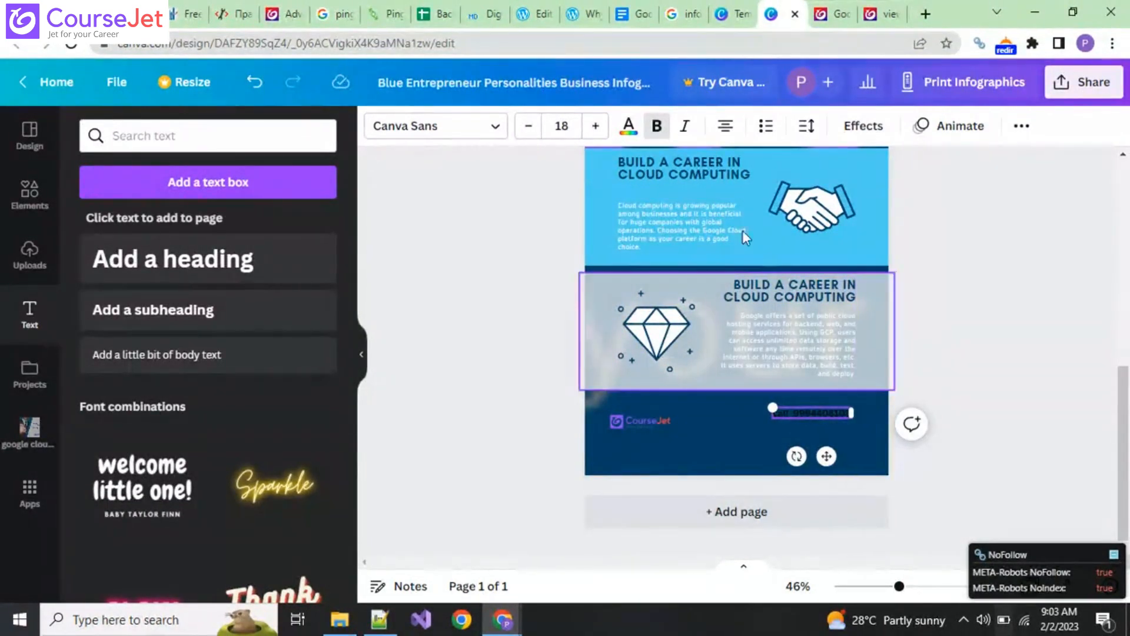
click(628, 126)
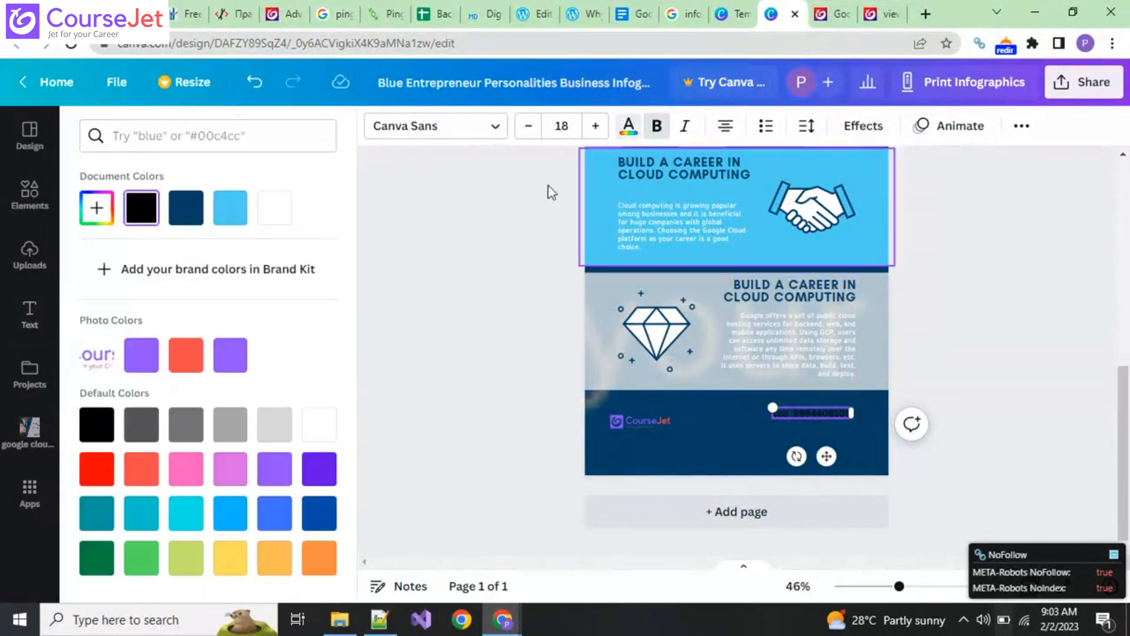
click(275, 222)
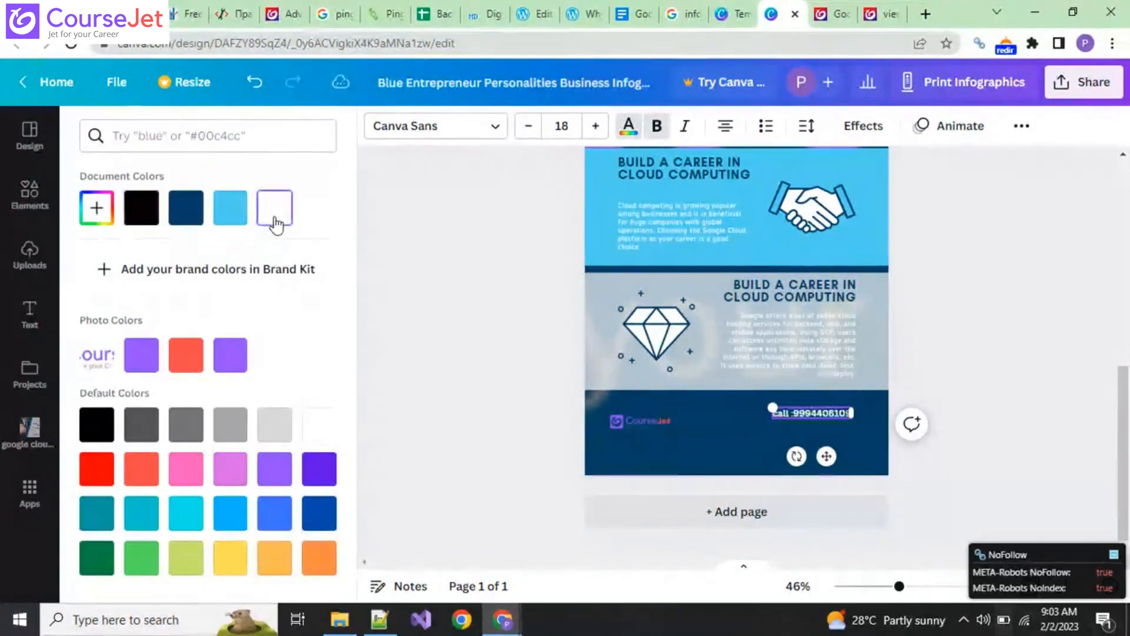
Set the footer phone line's font size to 15 and insert a space after its colon.
click(532, 134)
click(532, 134)
click(532, 135)
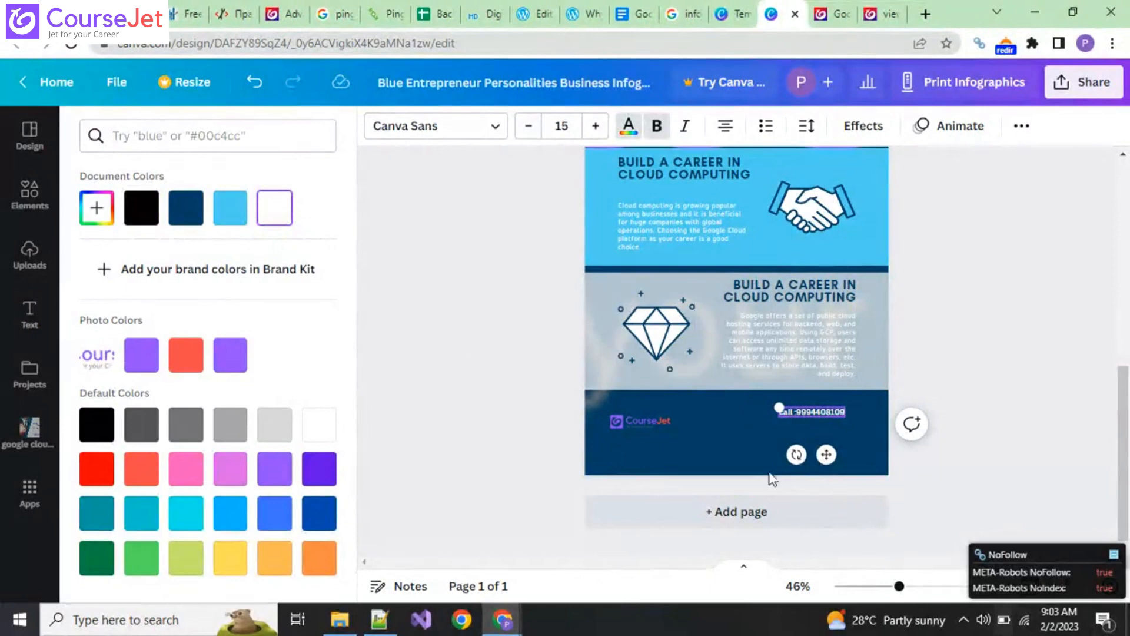
click(757, 471)
click(878, 444)
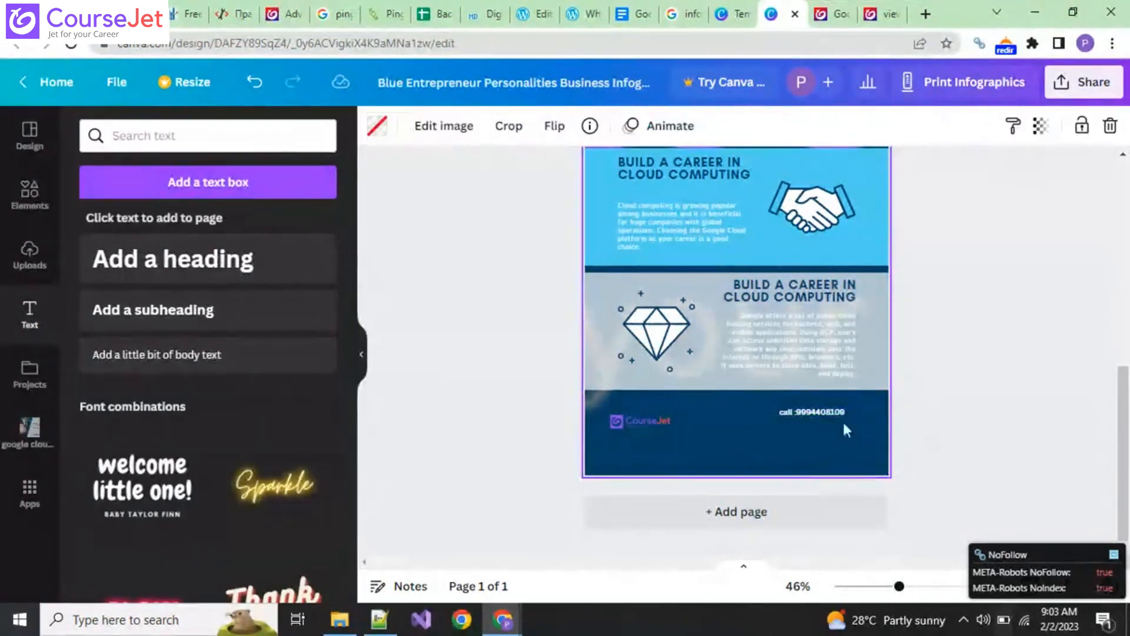
double_click(805, 411)
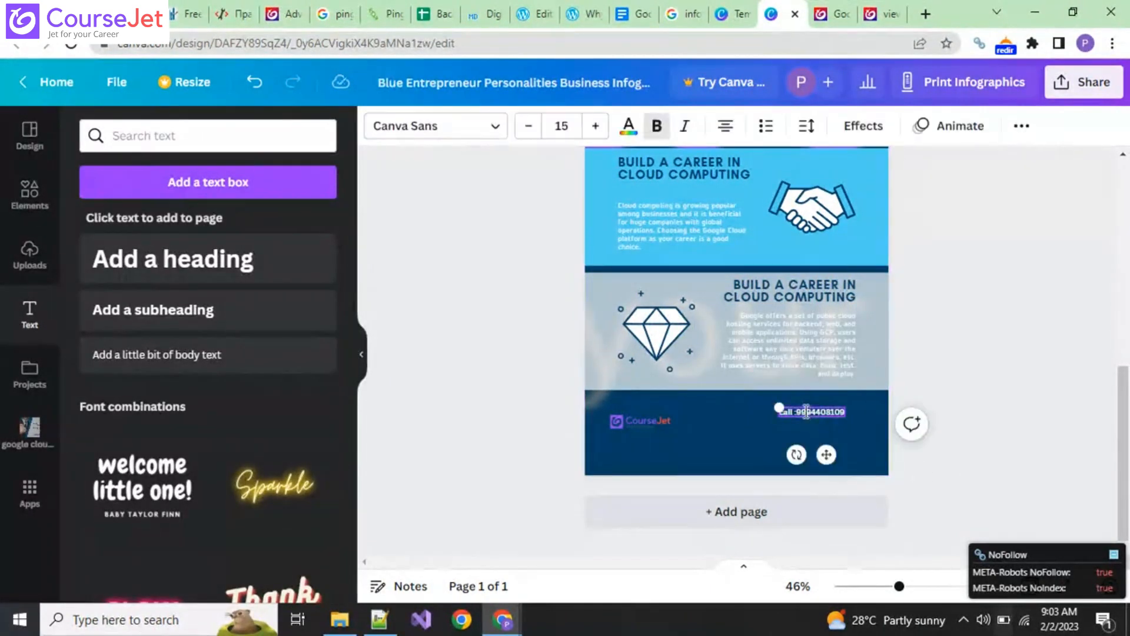
click(845, 433)
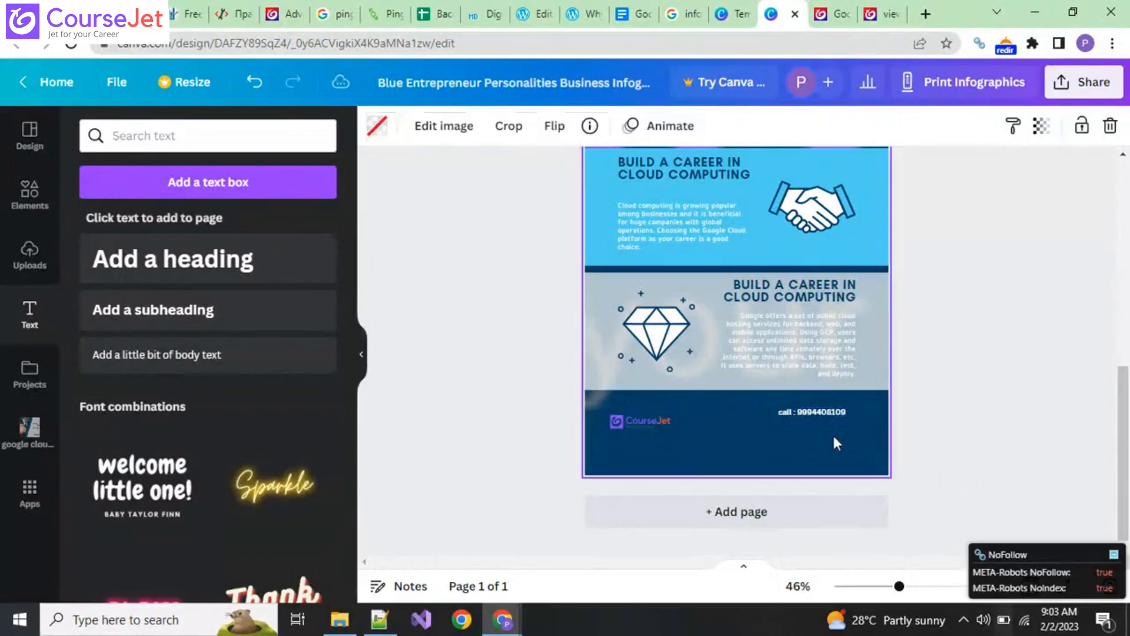
Add a subheading text box and move it into the footer beneath the phone line.
click(131, 310)
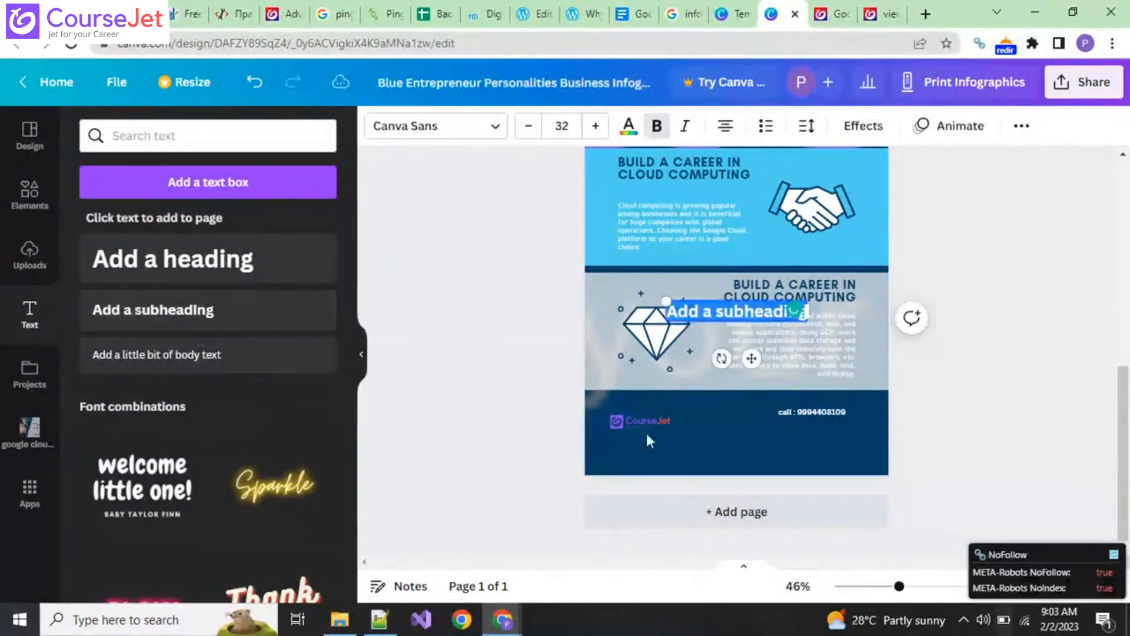
click(712, 314)
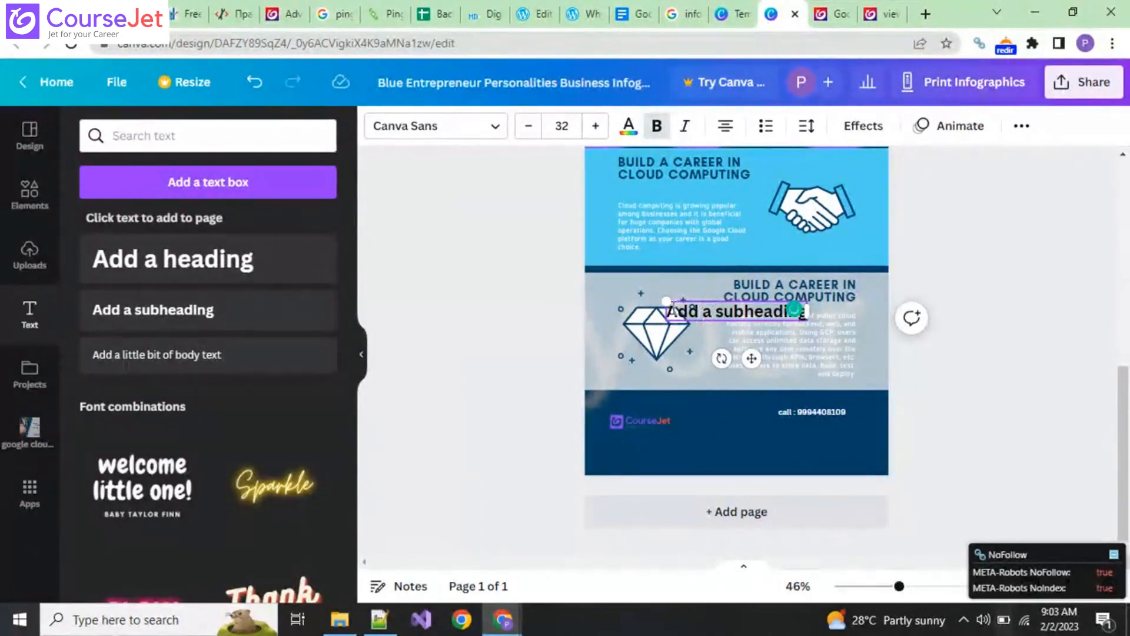
drag(673, 309, 733, 310)
key(BackSpace)
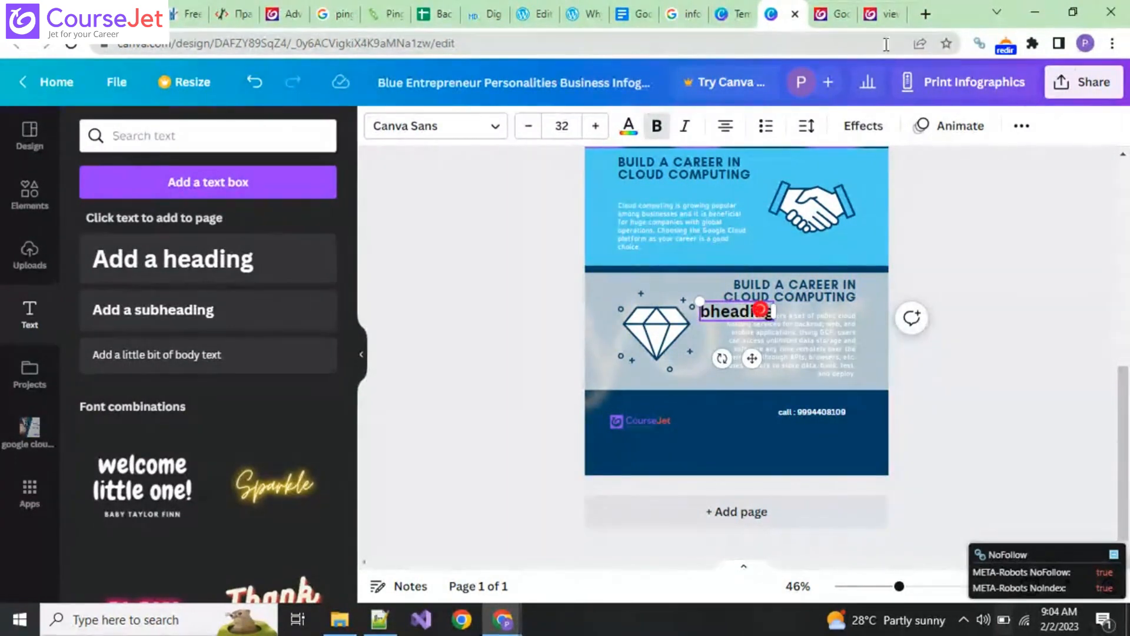
drag(752, 357, 830, 481)
mouse_move(825, 440)
double_click(806, 427)
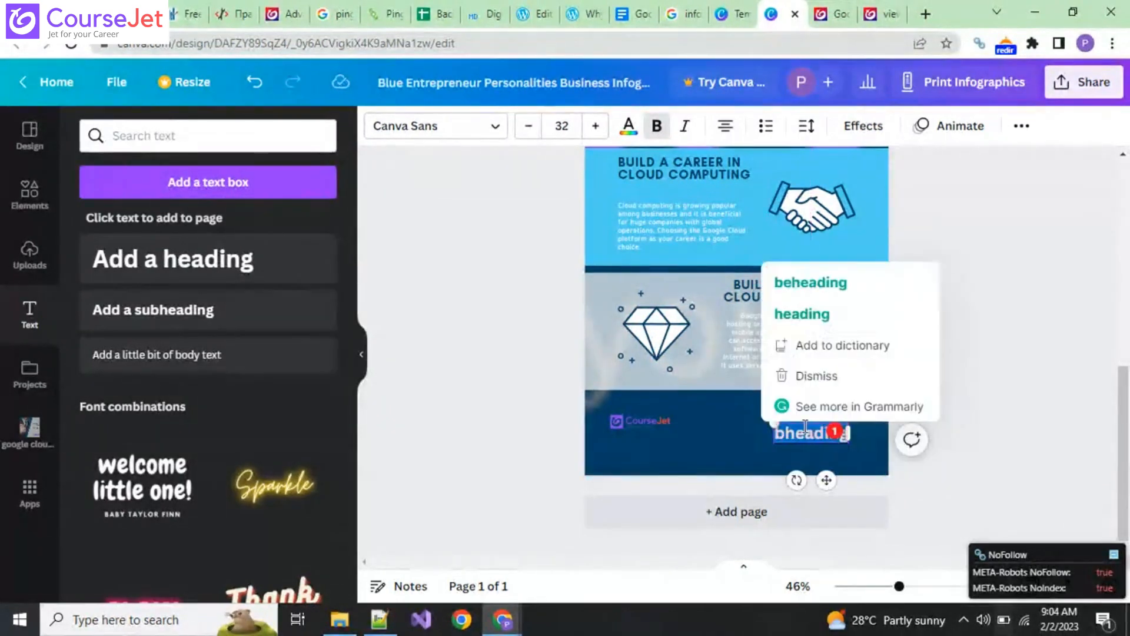
text(coursej)
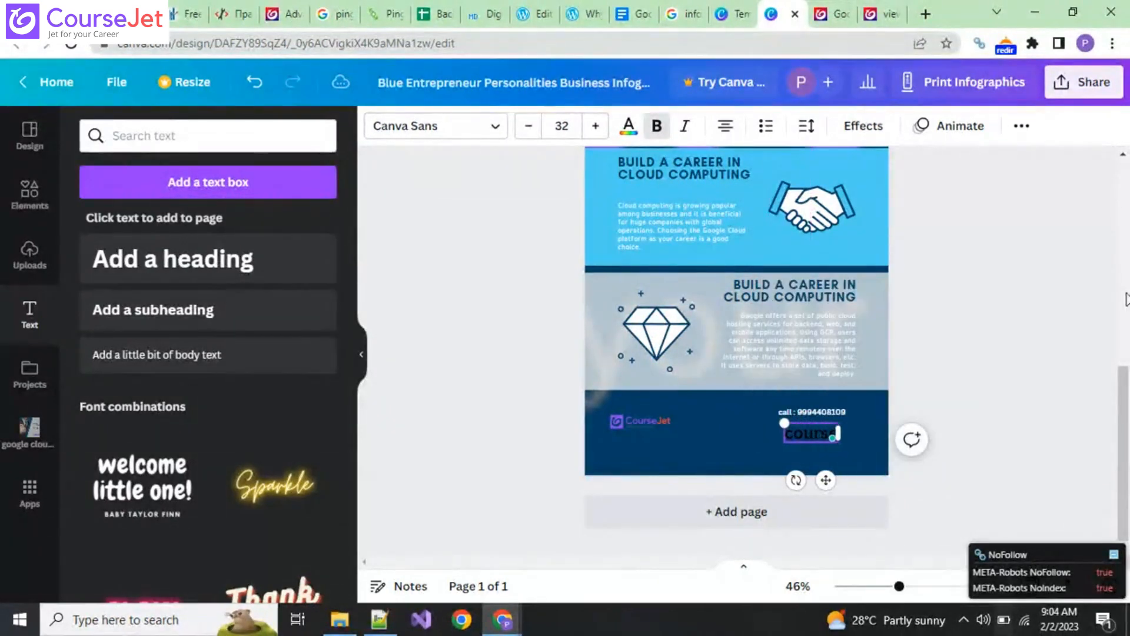
text(et.com)
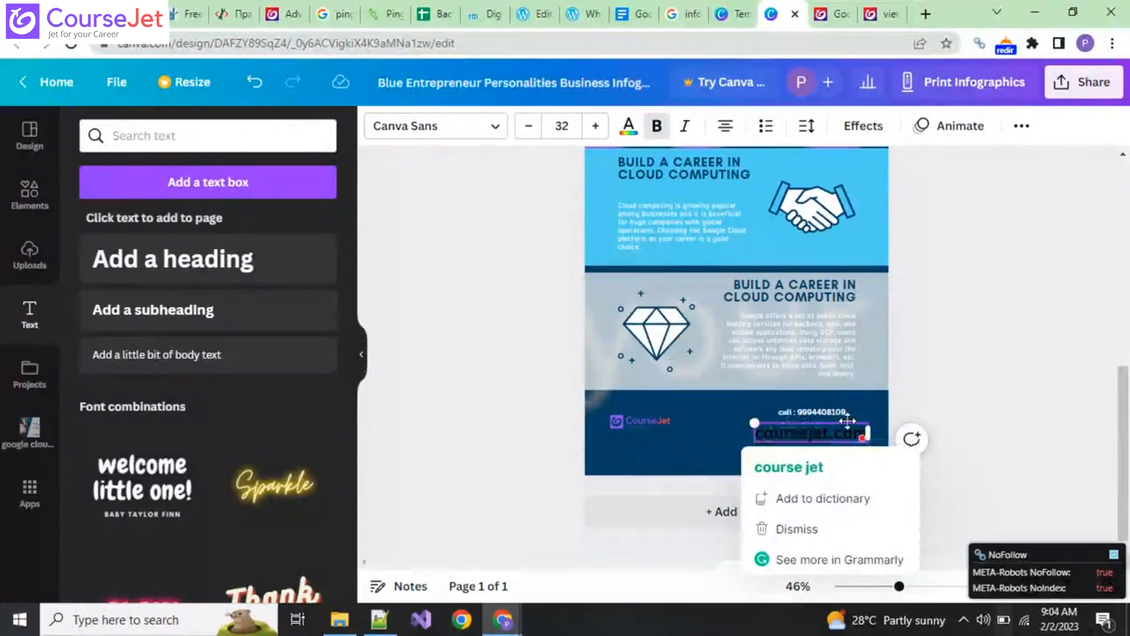
key(Home)
text(www.)
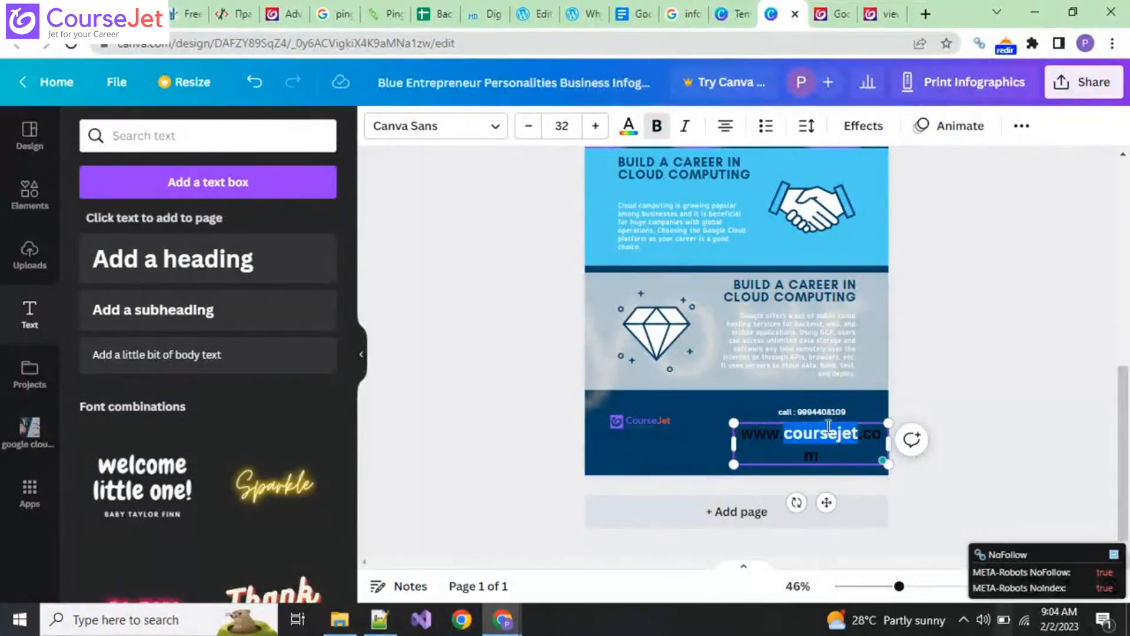
Set the footer website address's font size to 17 and colour the text white.
drag(752, 430, 844, 451)
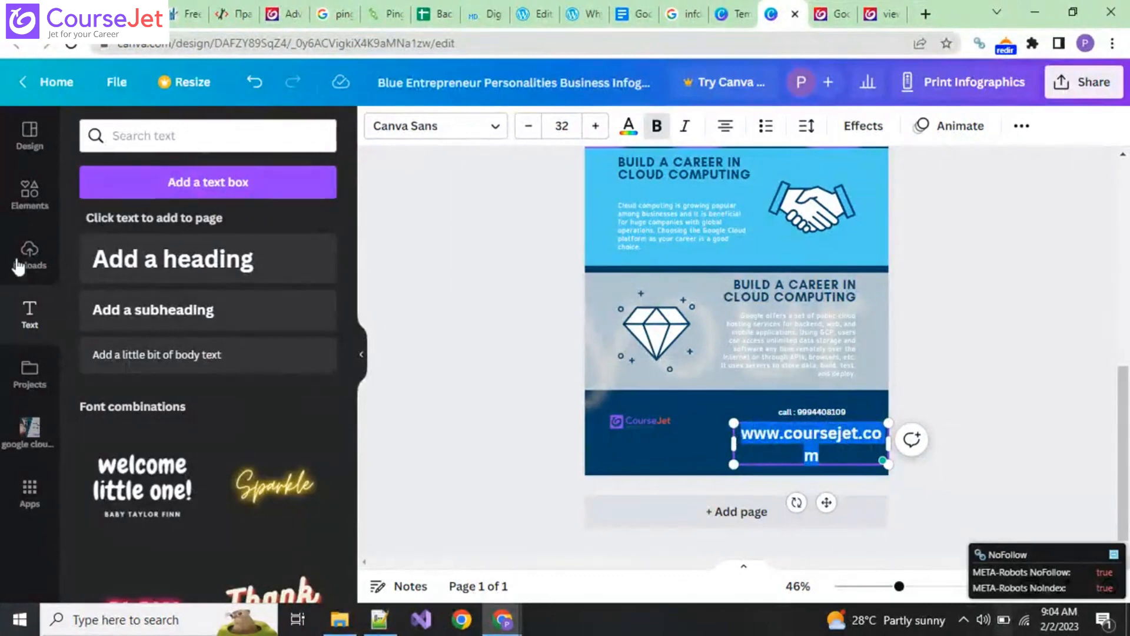
click(522, 126)
click(522, 127)
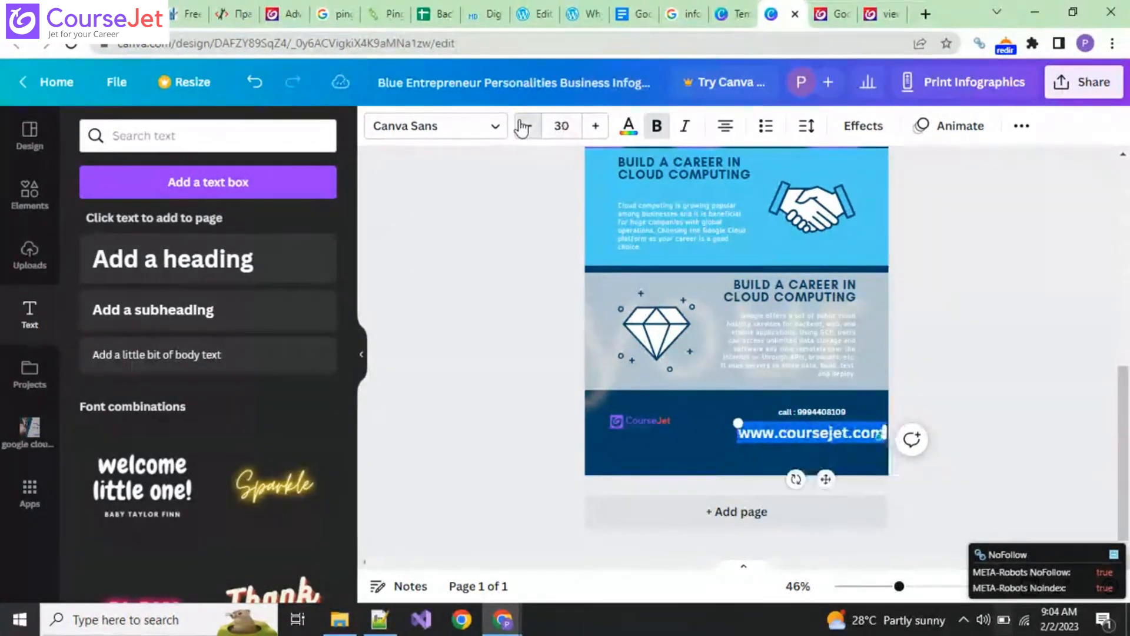
click(522, 126)
click(522, 127)
click(522, 127)
click(522, 127)
click(522, 127)
click(522, 127)
click(522, 126)
click(522, 126)
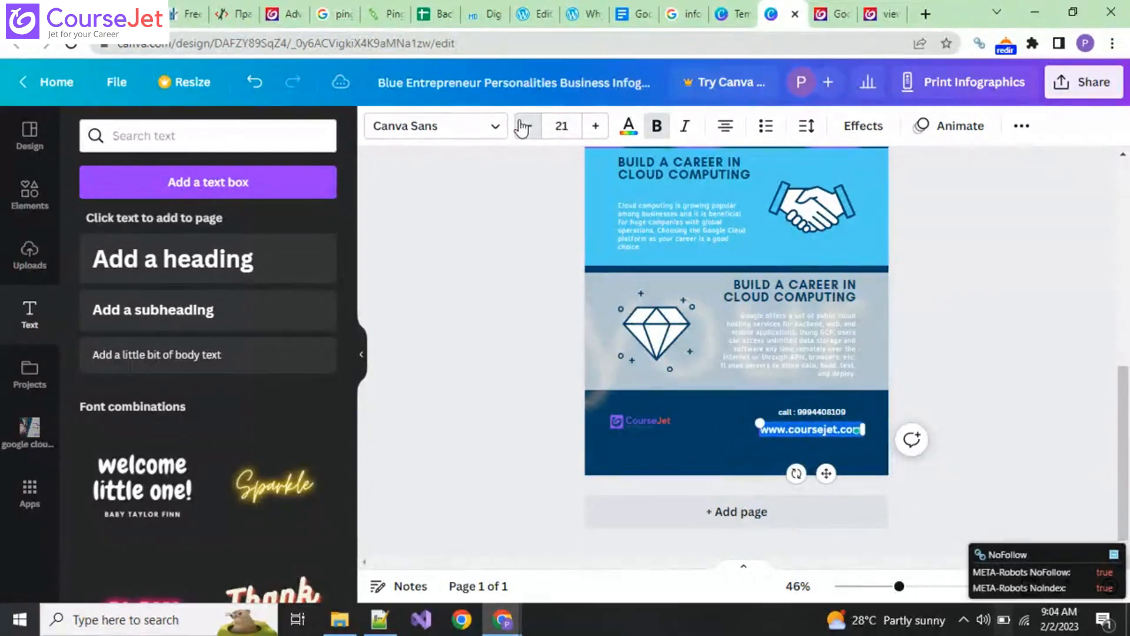
click(522, 126)
click(522, 127)
click(522, 126)
click(522, 126)
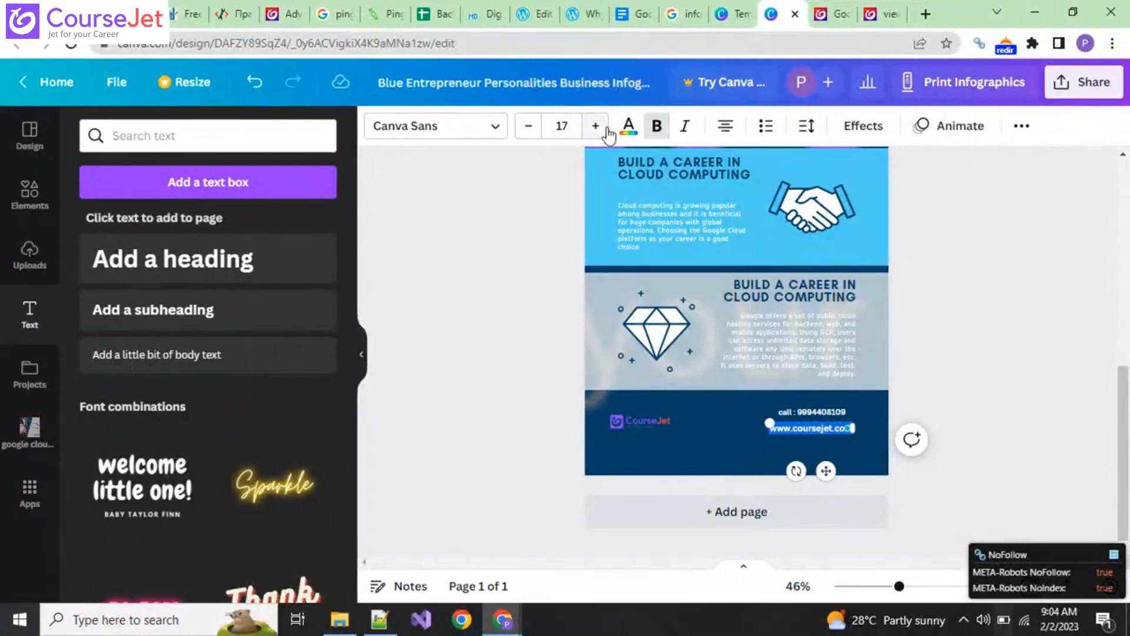
click(629, 127)
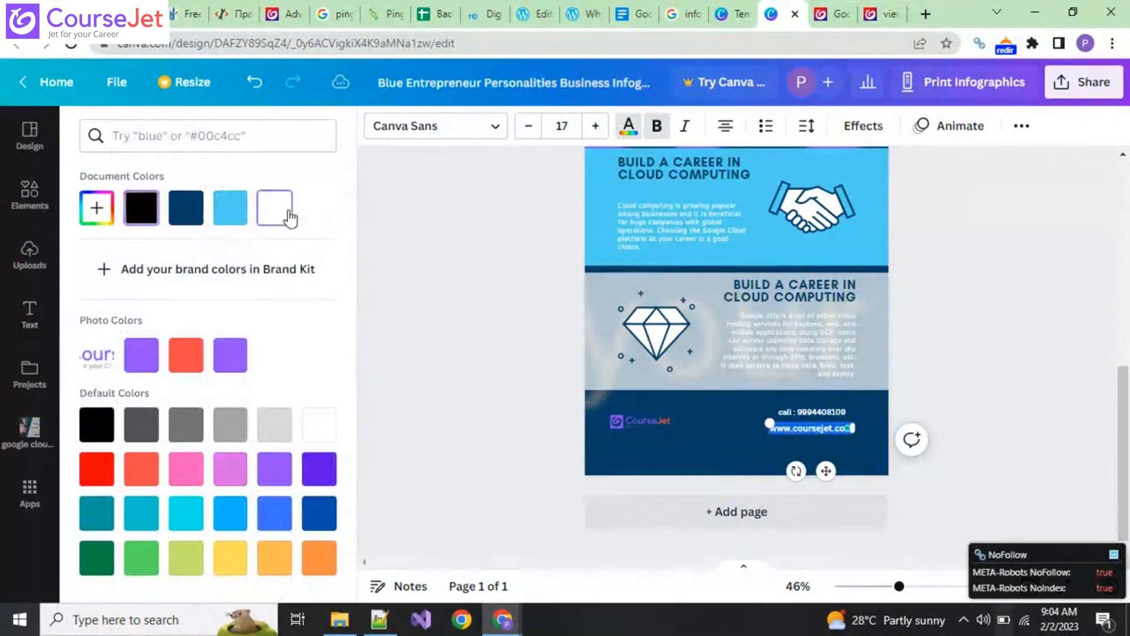
click(694, 458)
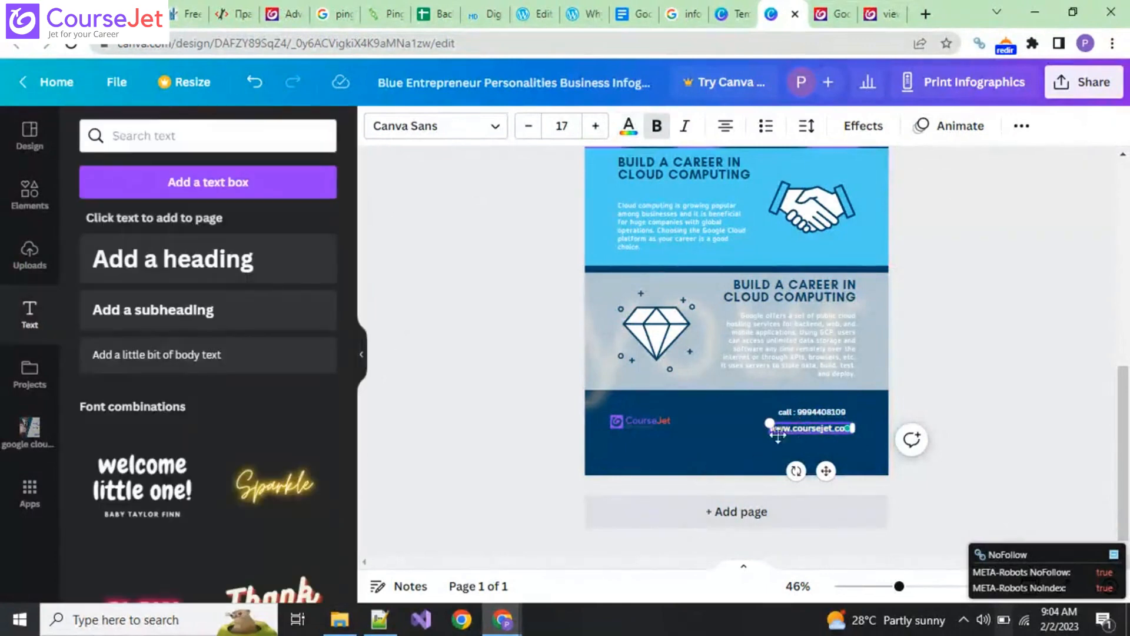
Move the phone line and website address closer together in the footer, aligning their right ends.
click(716, 449)
drag(787, 426, 829, 407)
click(825, 432)
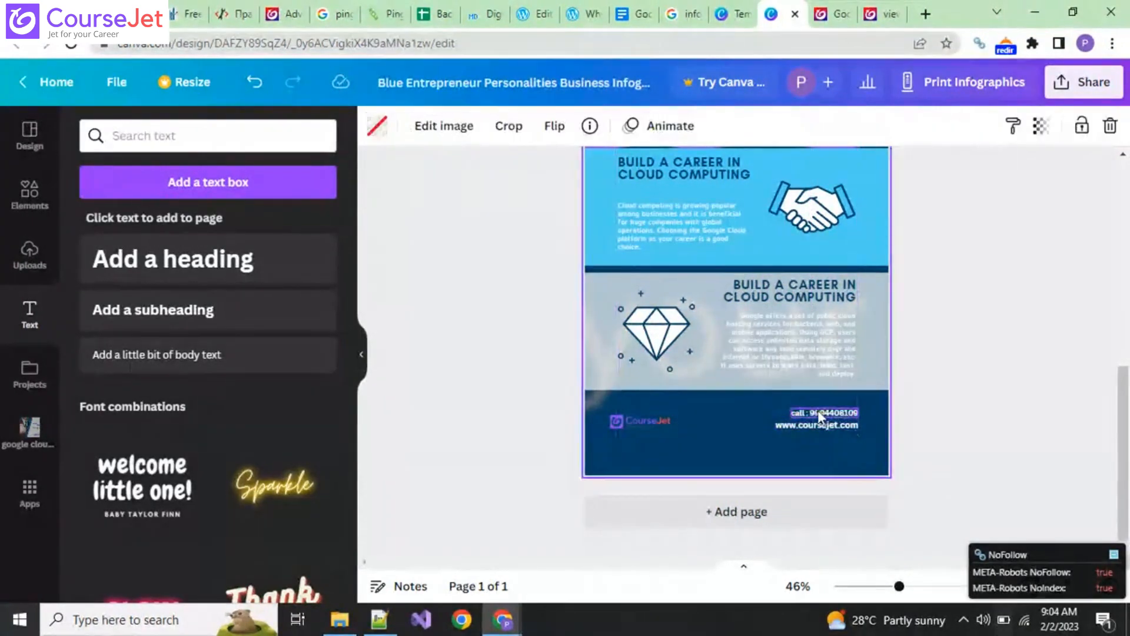
Try formatting the footer phone line as a bulleted list and undo it.
click(818, 410)
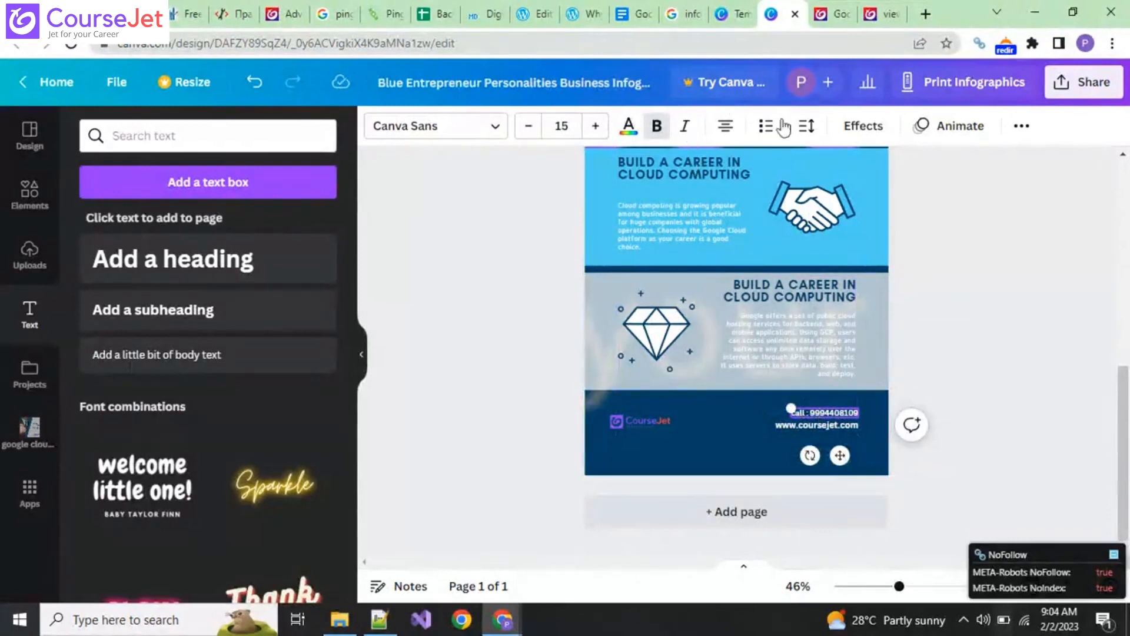
click(799, 139)
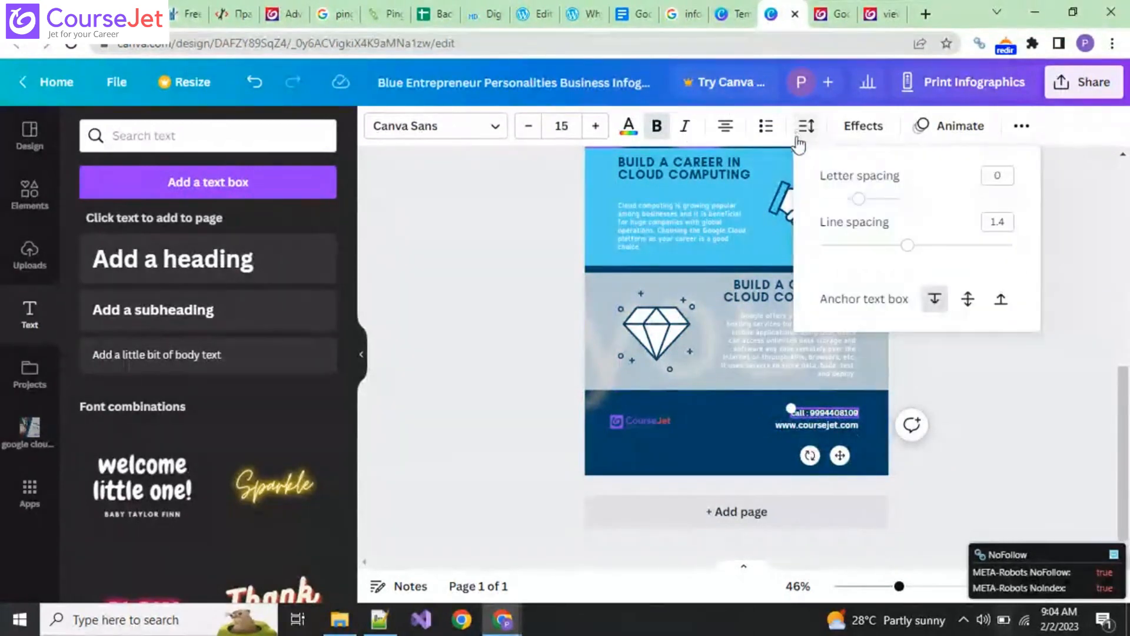
click(775, 134)
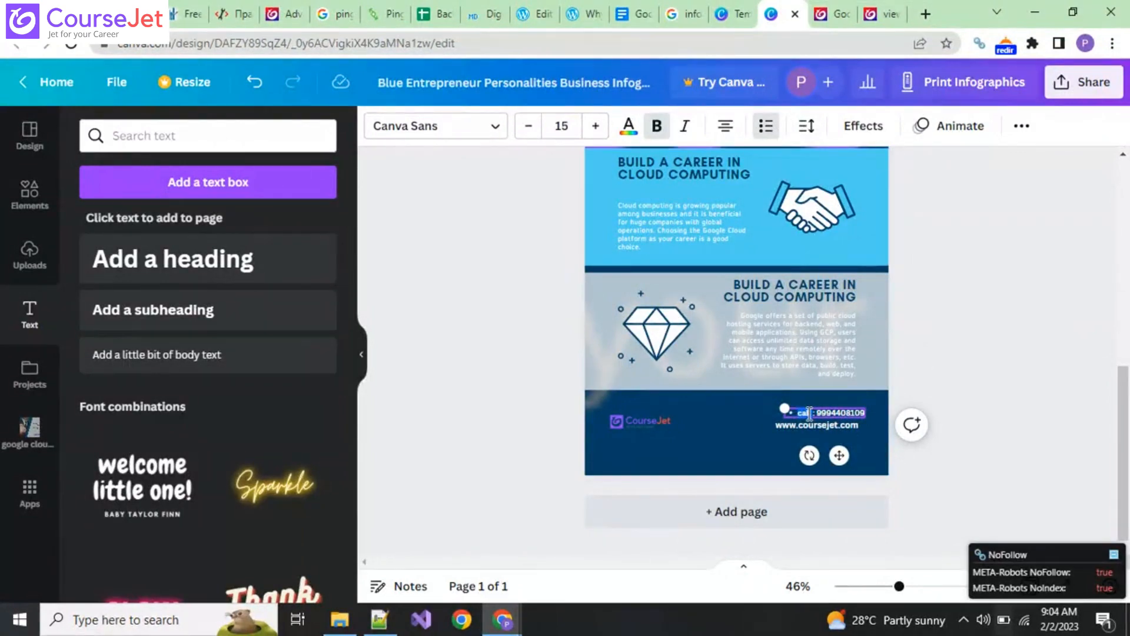
key(ctrl+z)
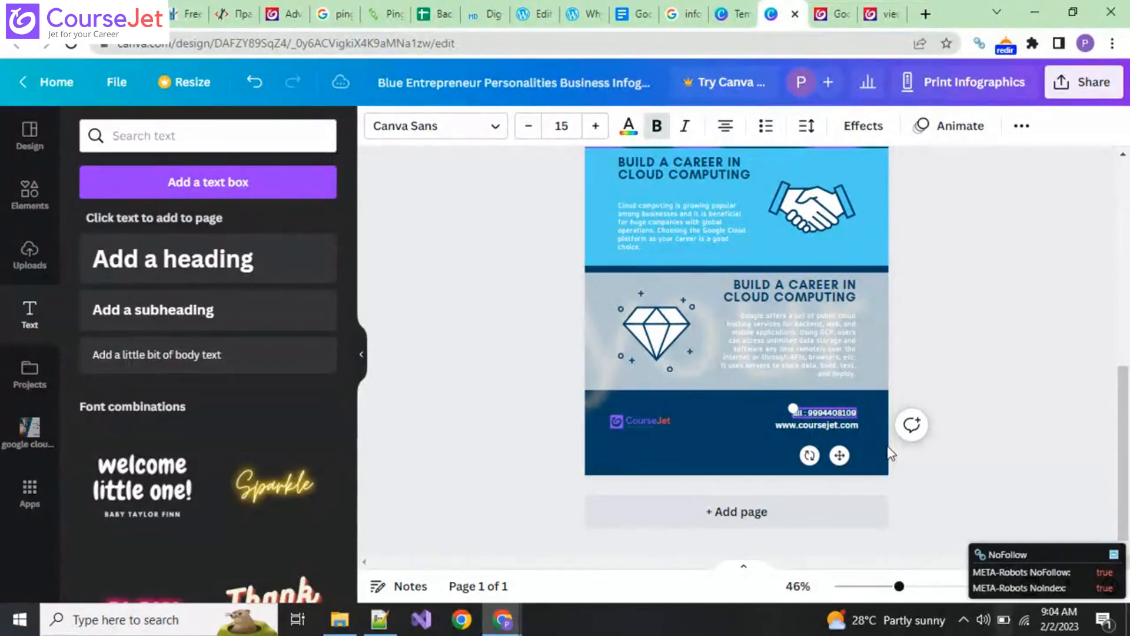
click(694, 441)
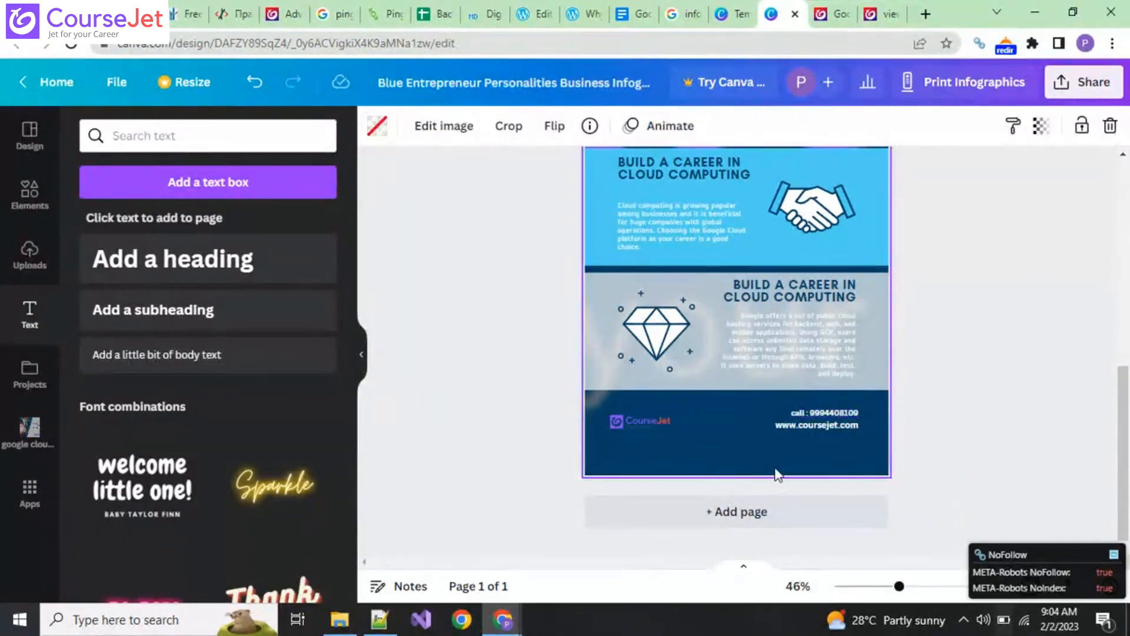
Review the finished infographic from its title to its footer and download it as a JPG.
scroll(777, 474, up, 10)
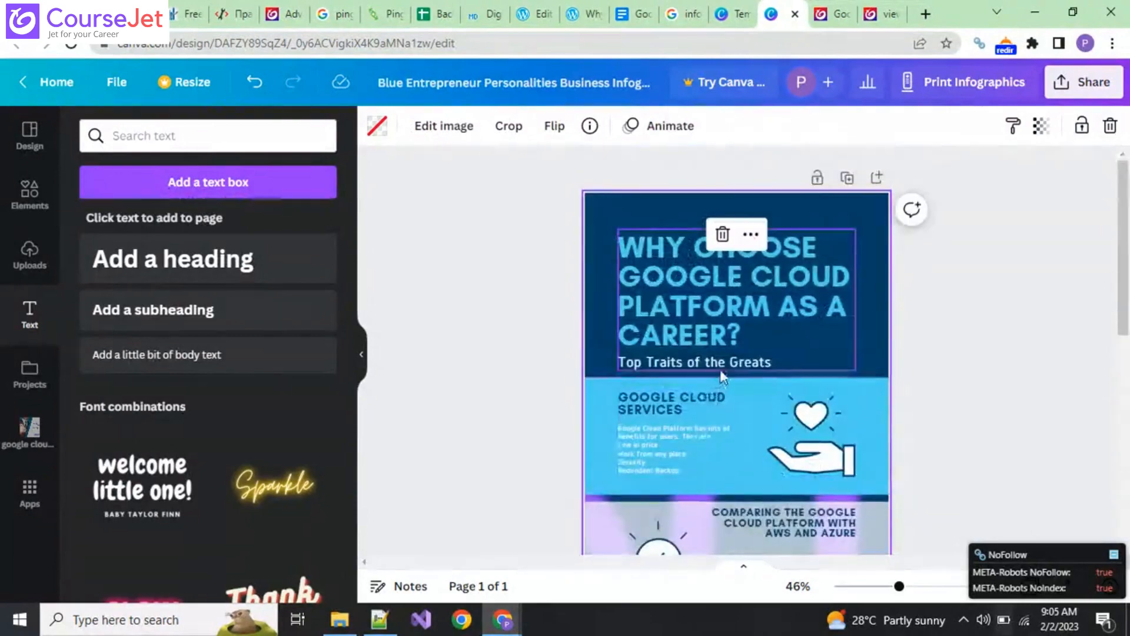
click(994, 361)
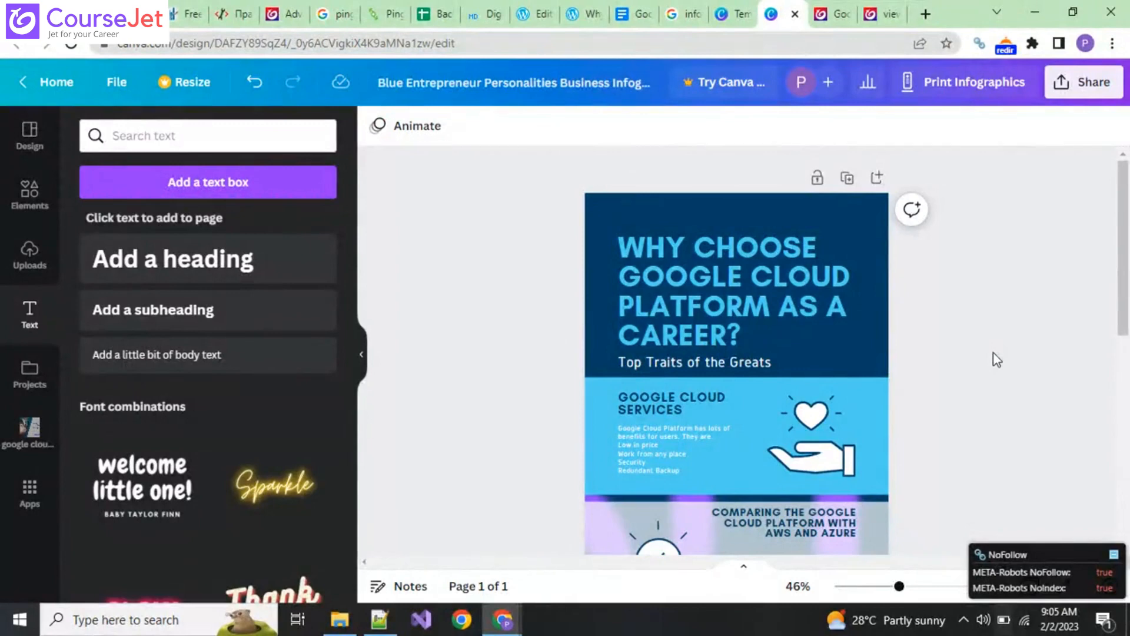
scroll(897, 379, down, 3)
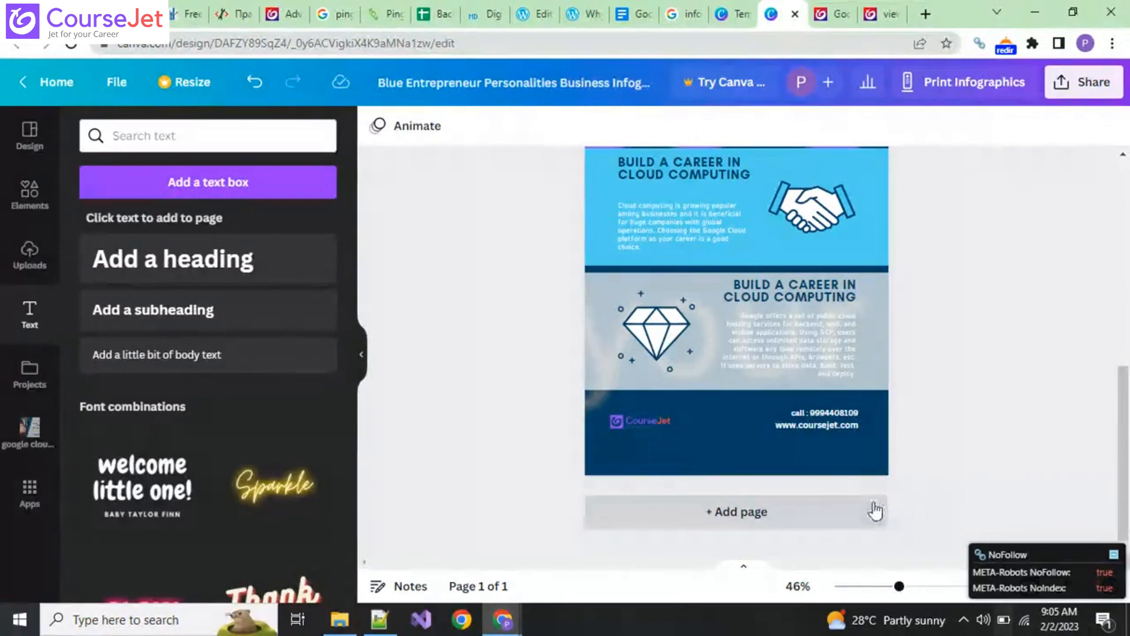
scroll(876, 511, up, 10)
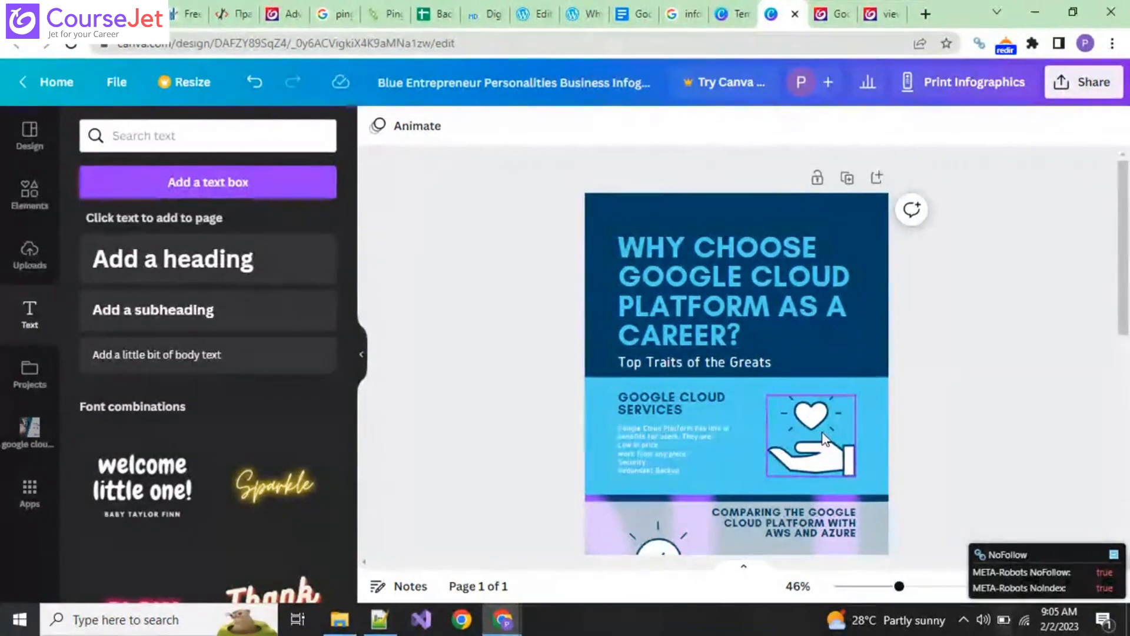
scroll(824, 439, down, 2)
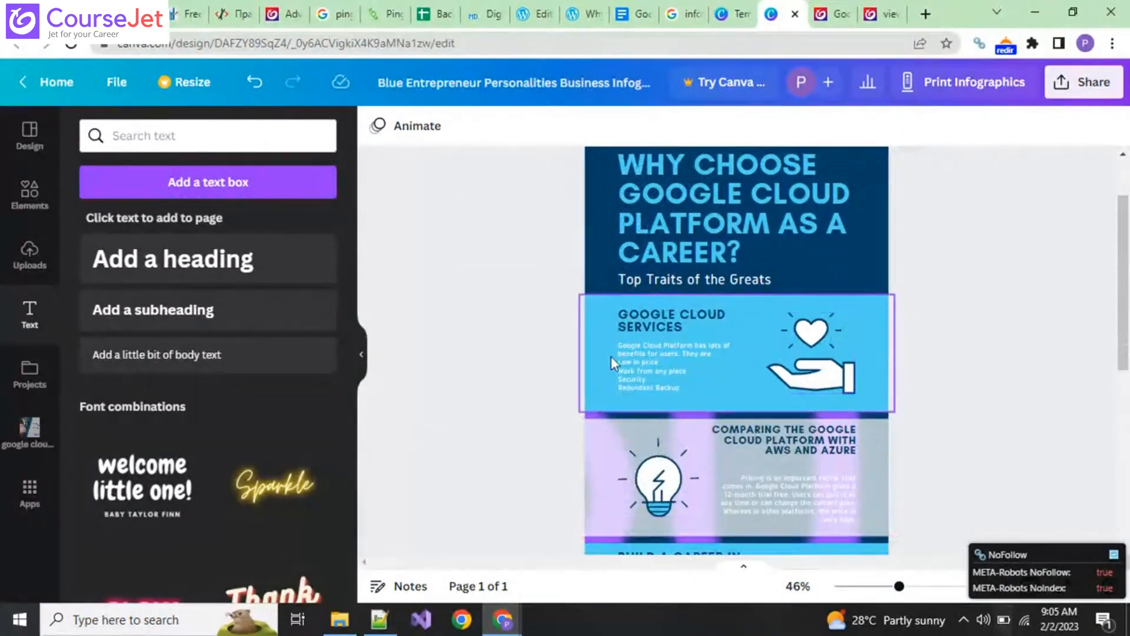
scroll(736, 353, up, 2)
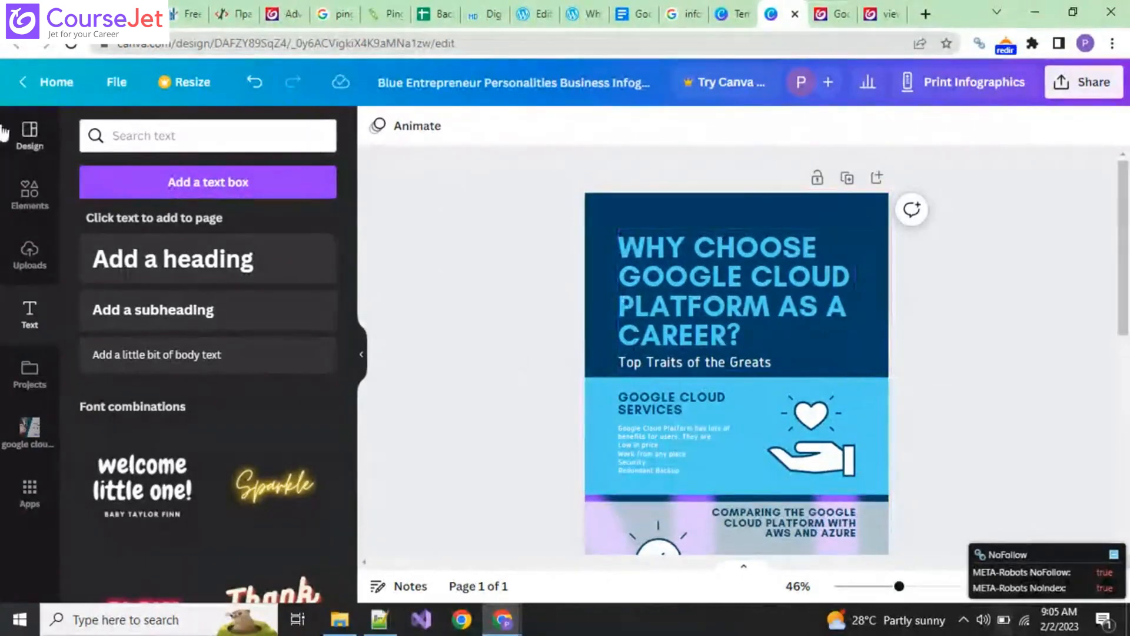
click(117, 85)
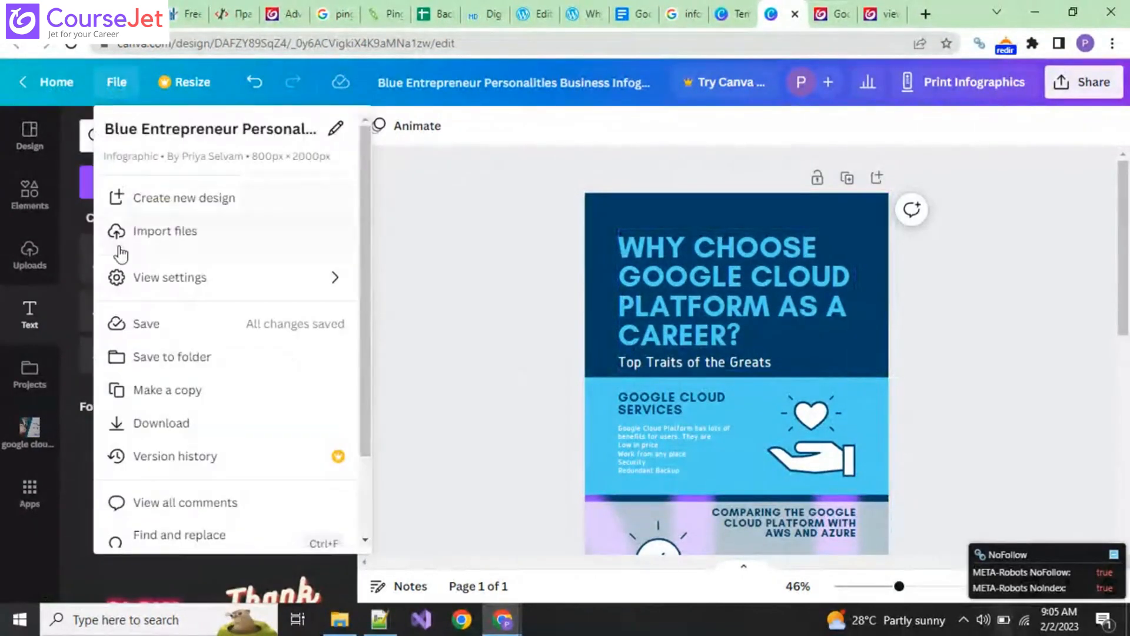
click(165, 423)
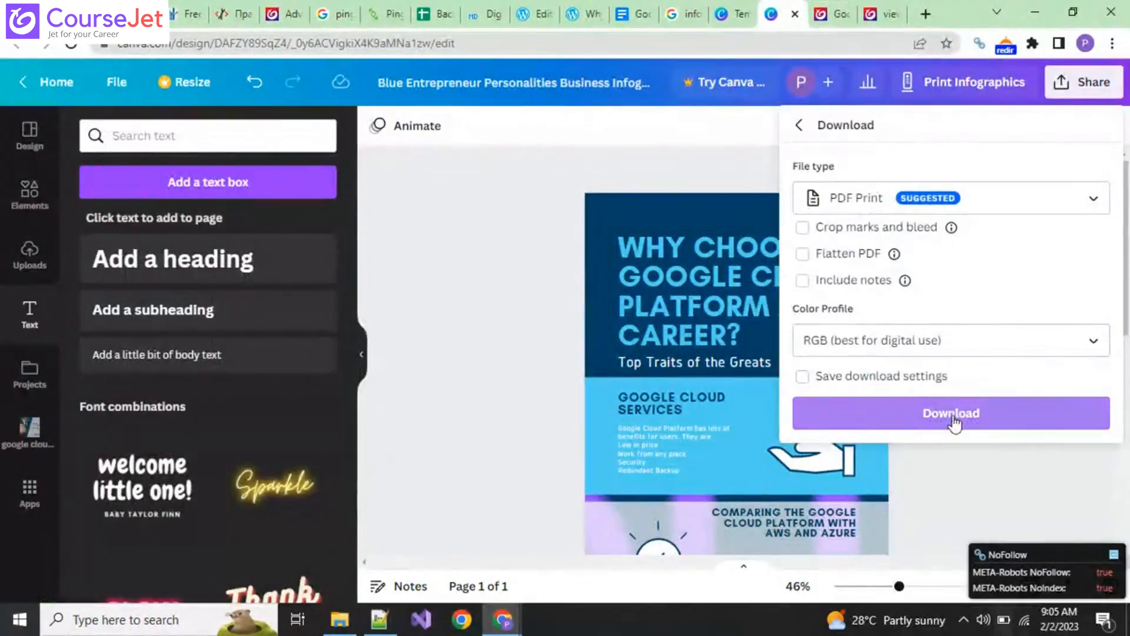
click(976, 206)
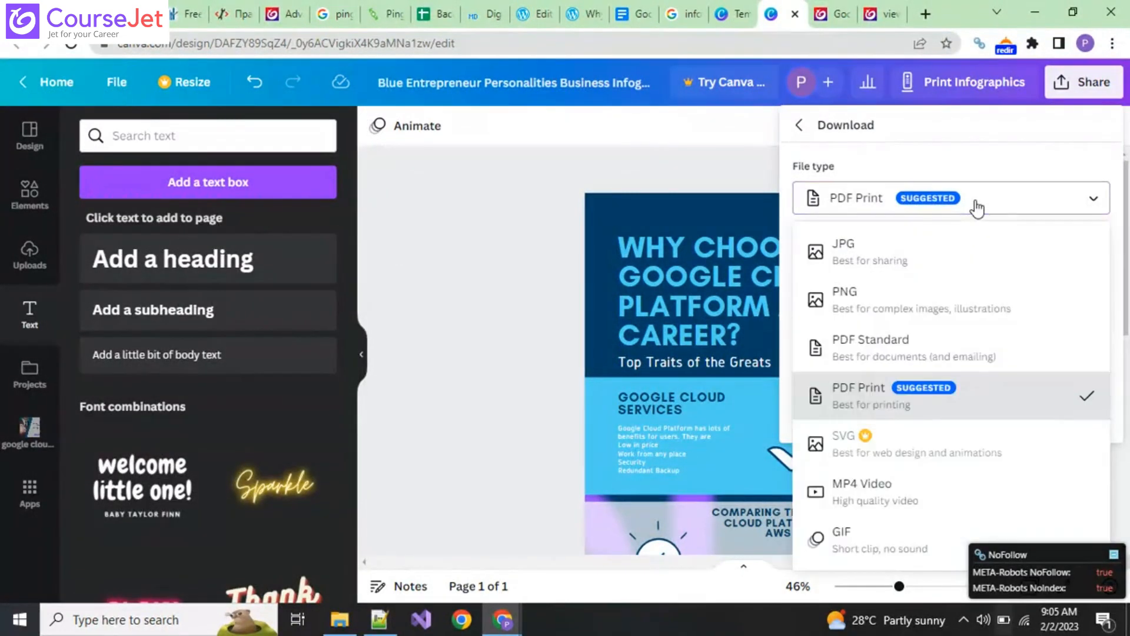
click(949, 256)
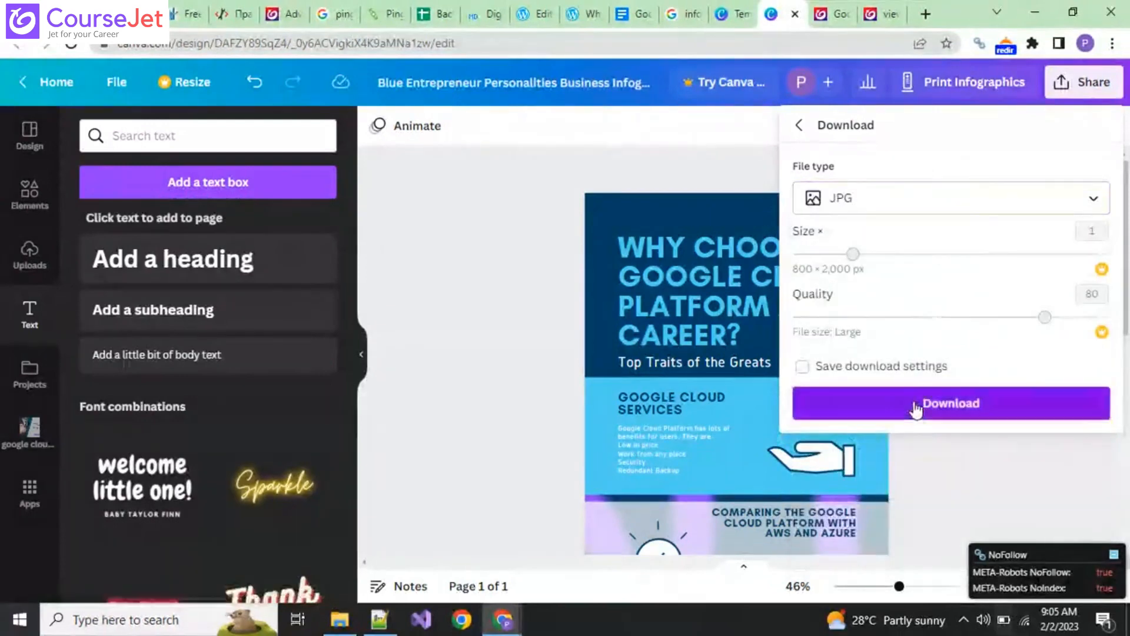
click(915, 406)
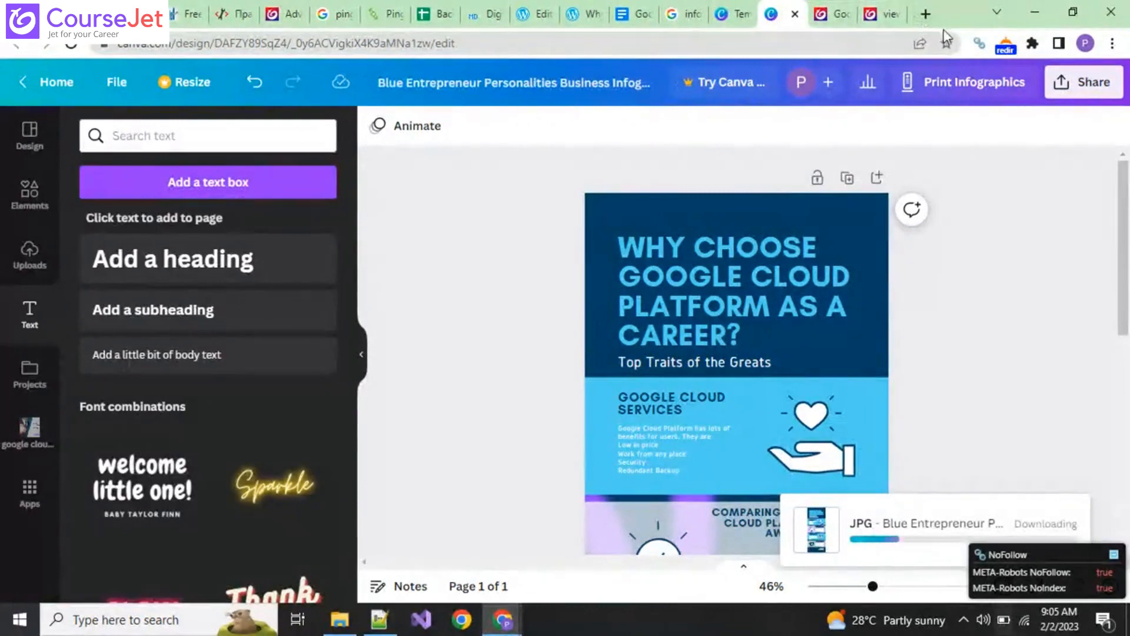
Search Google in a new tab for "infographics submission sites" and open the 99signals article on 40 infographic submission sites.
click(925, 14)
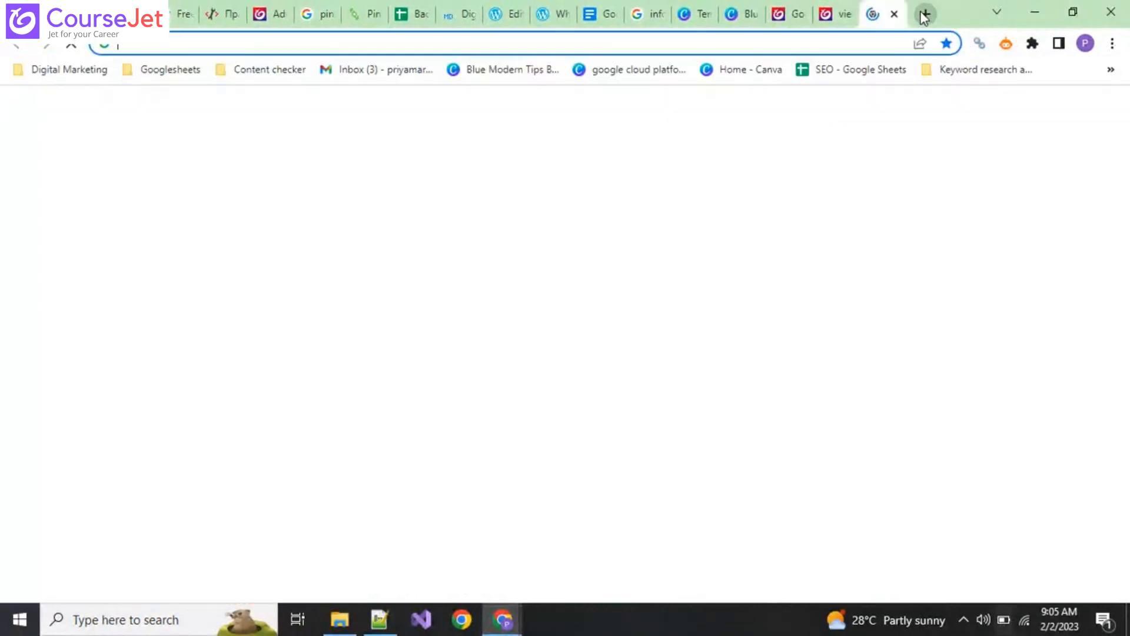
text(in)
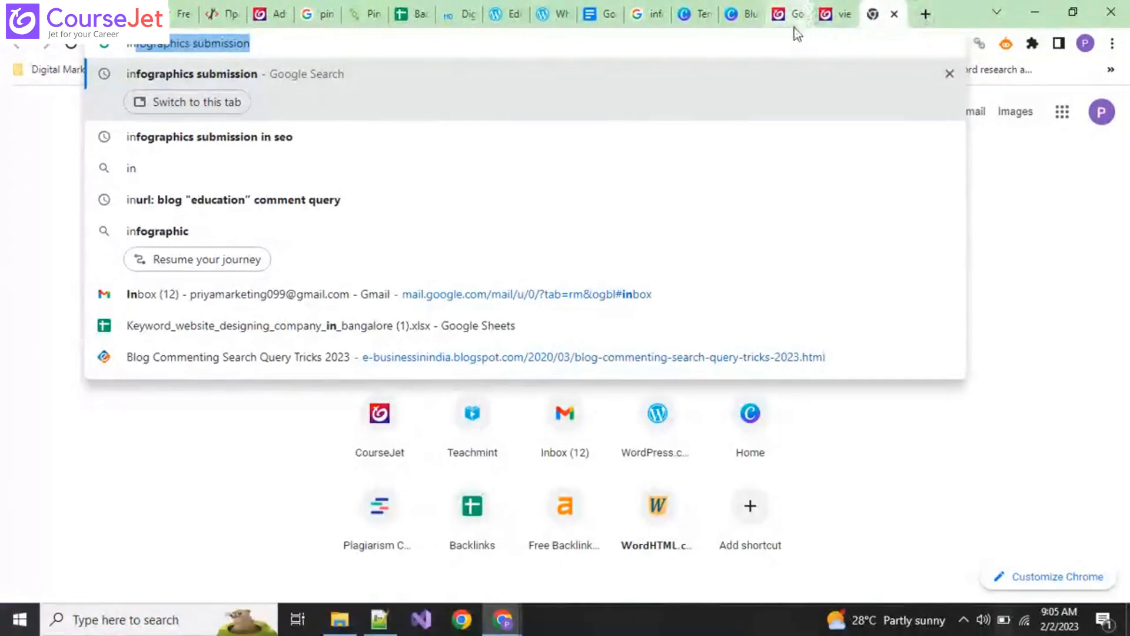
key(Right)
text(sites)
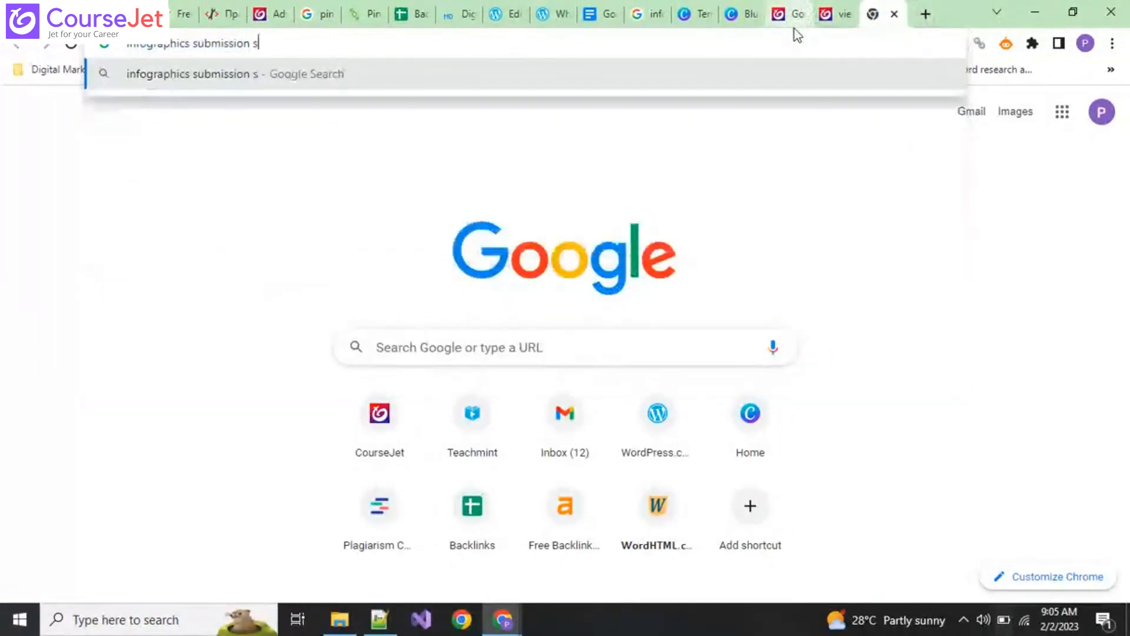
key(Return)
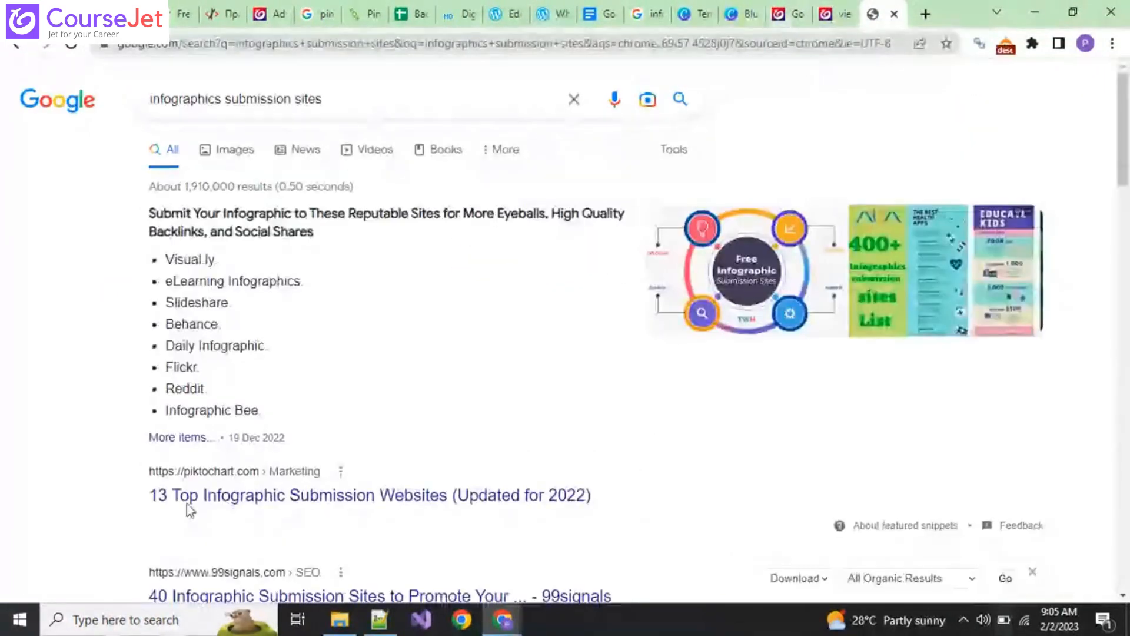
scroll(278, 404, down, 4)
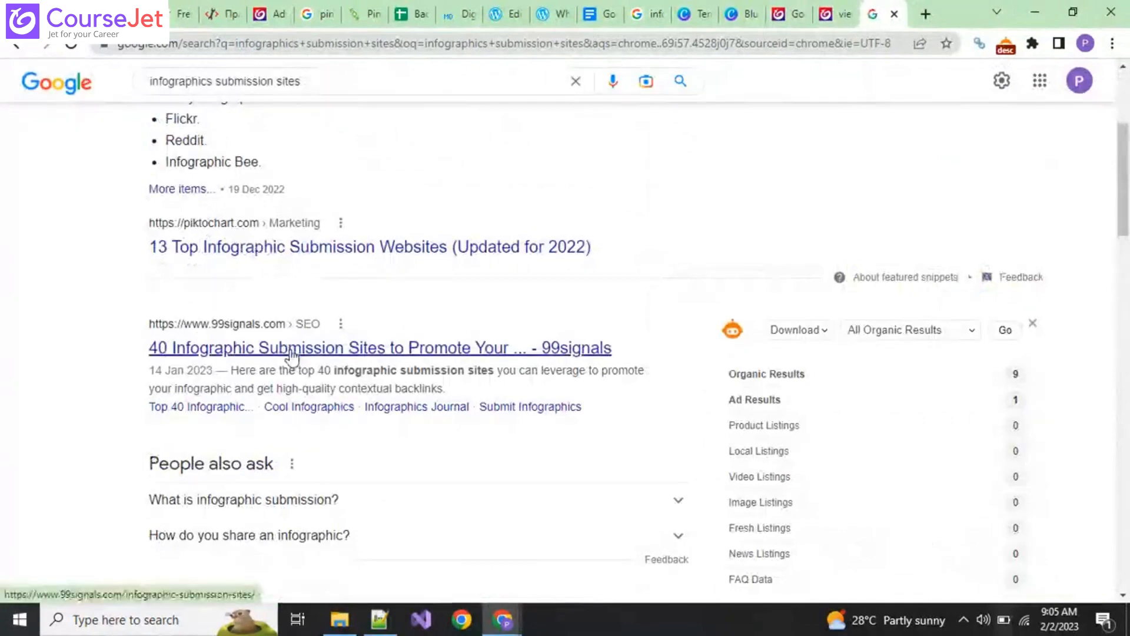
middle_click(336, 348)
click(893, 9)
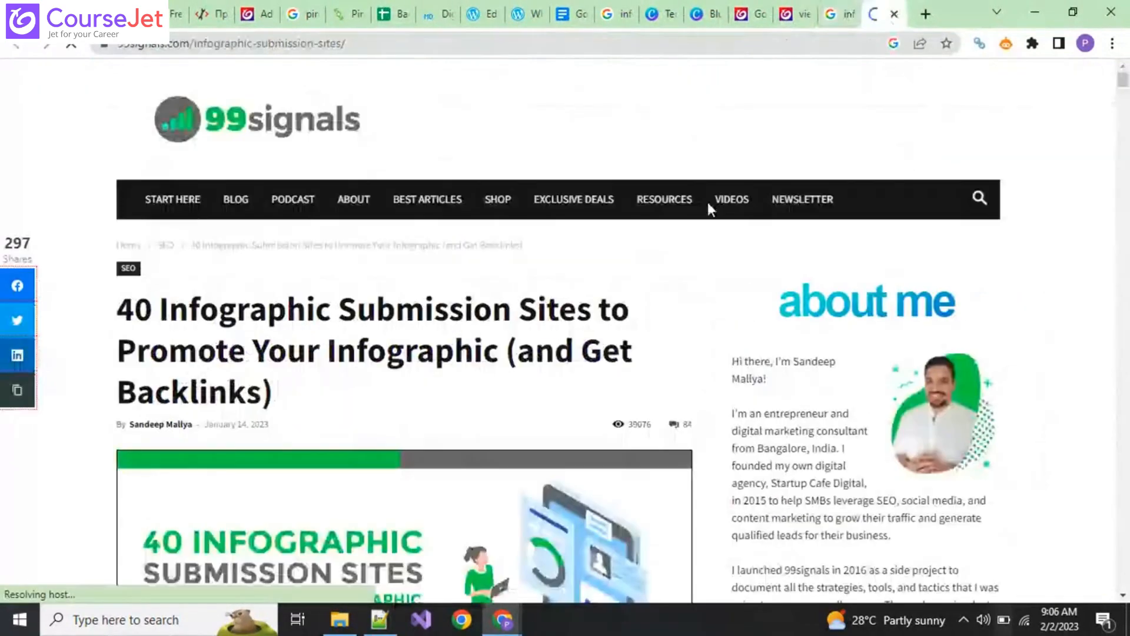
Examine the 99signals list of submission sites for each entry's domain authority, how to submit and price.
scroll(542, 388, down, 15)
scroll(540, 396, down, 5)
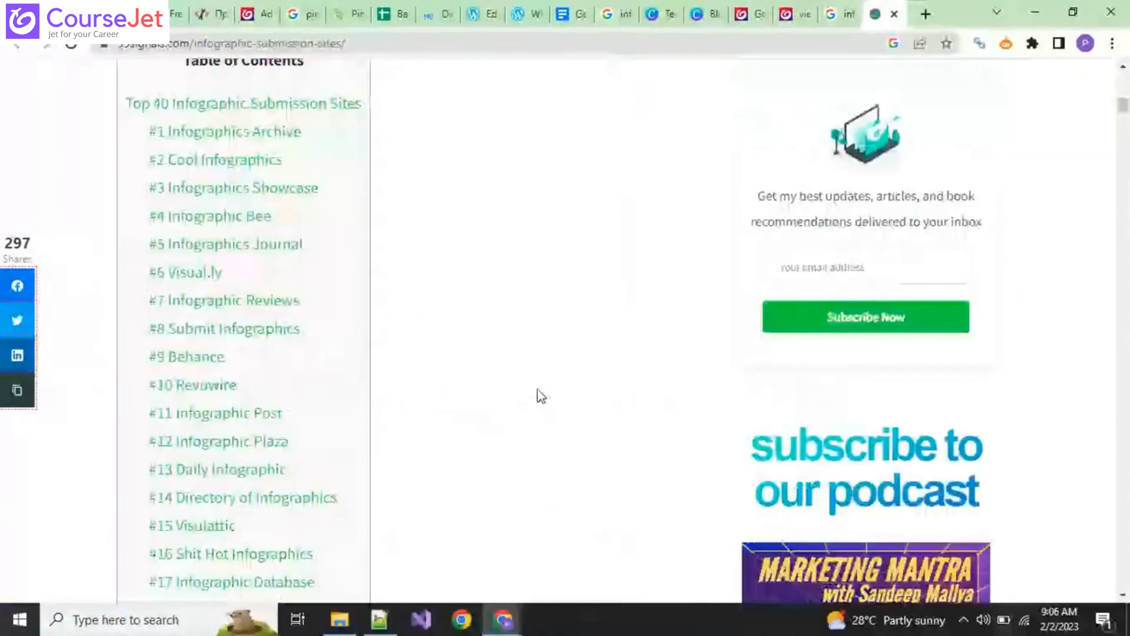
scroll(540, 396, down, 5)
scroll(540, 396, down, 15)
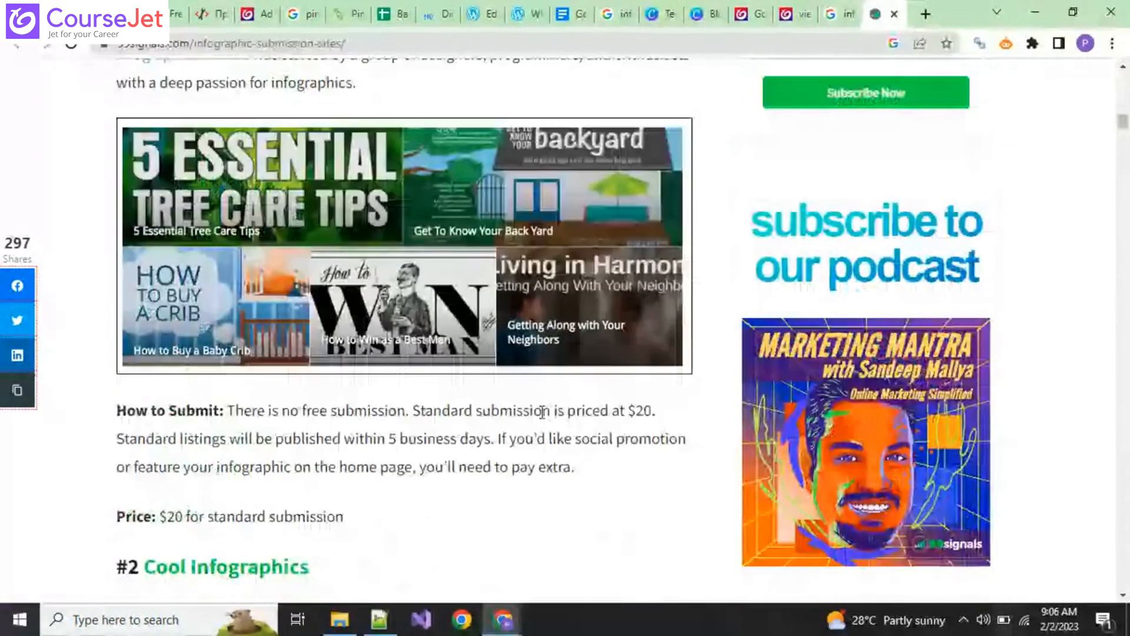
scroll(531, 412, up, 12)
scroll(531, 400, up, 1)
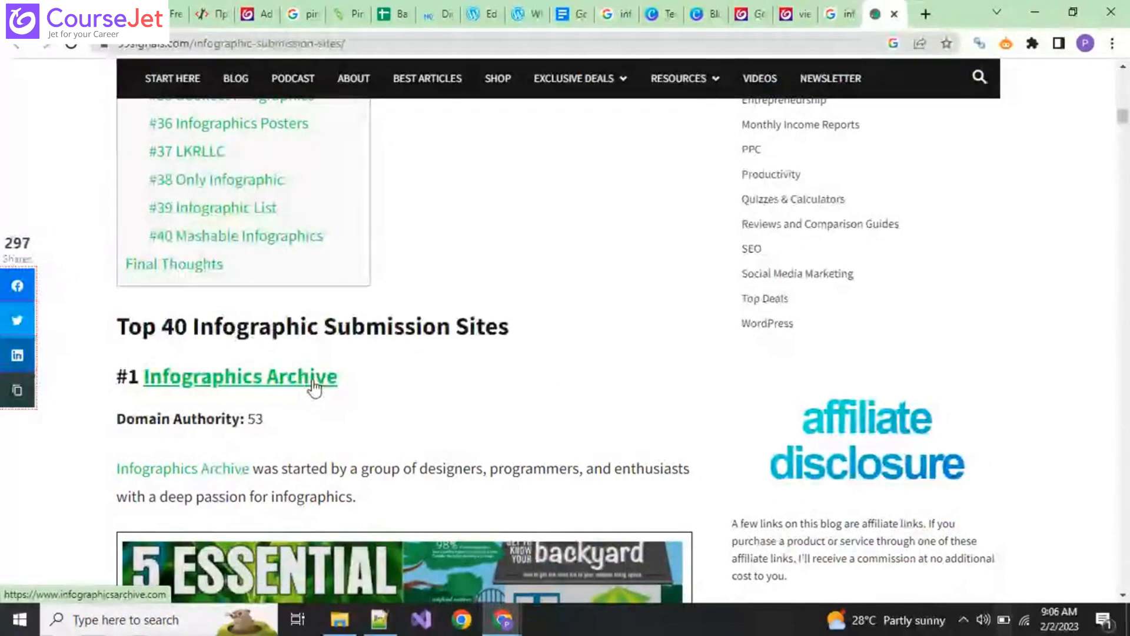
scroll(314, 388, down, 20)
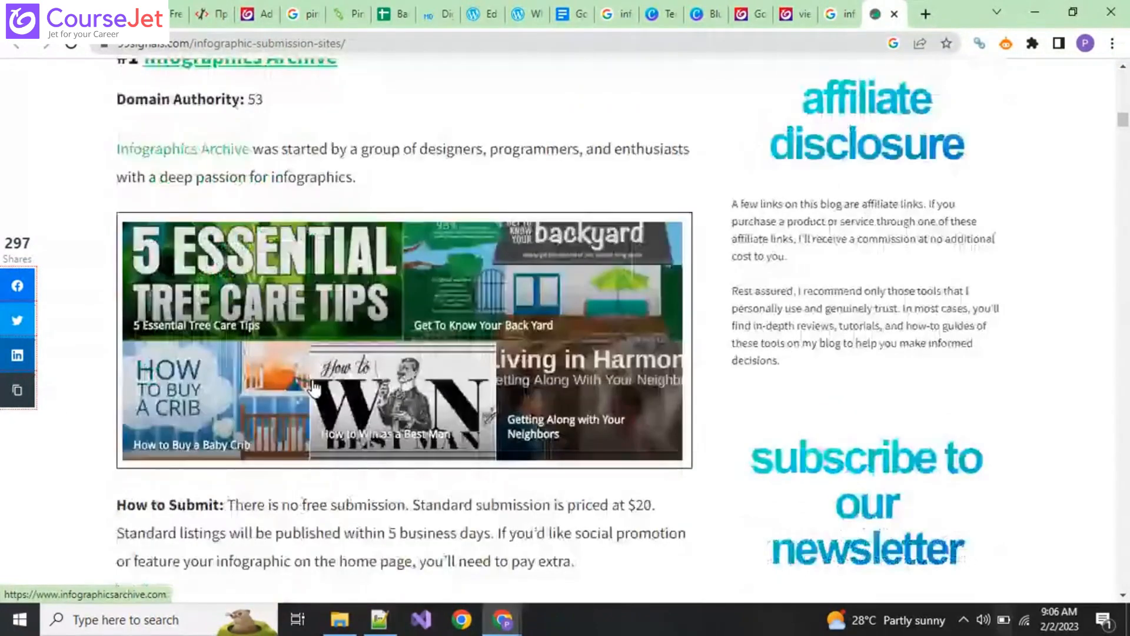
scroll(314, 383, down, 7)
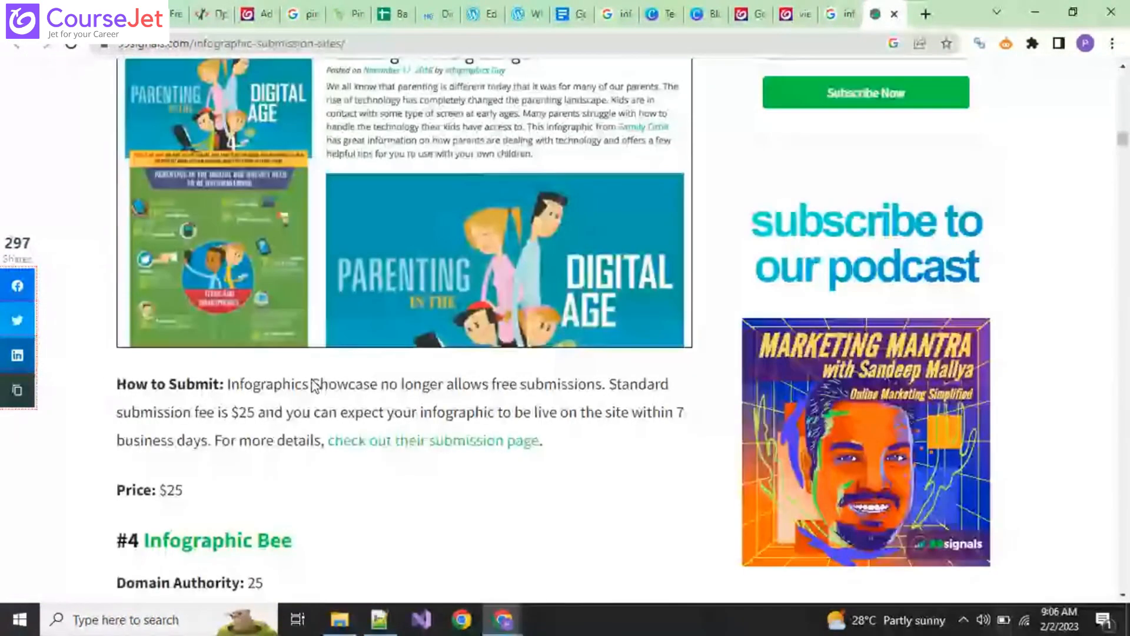
scroll(313, 383, down, 20)
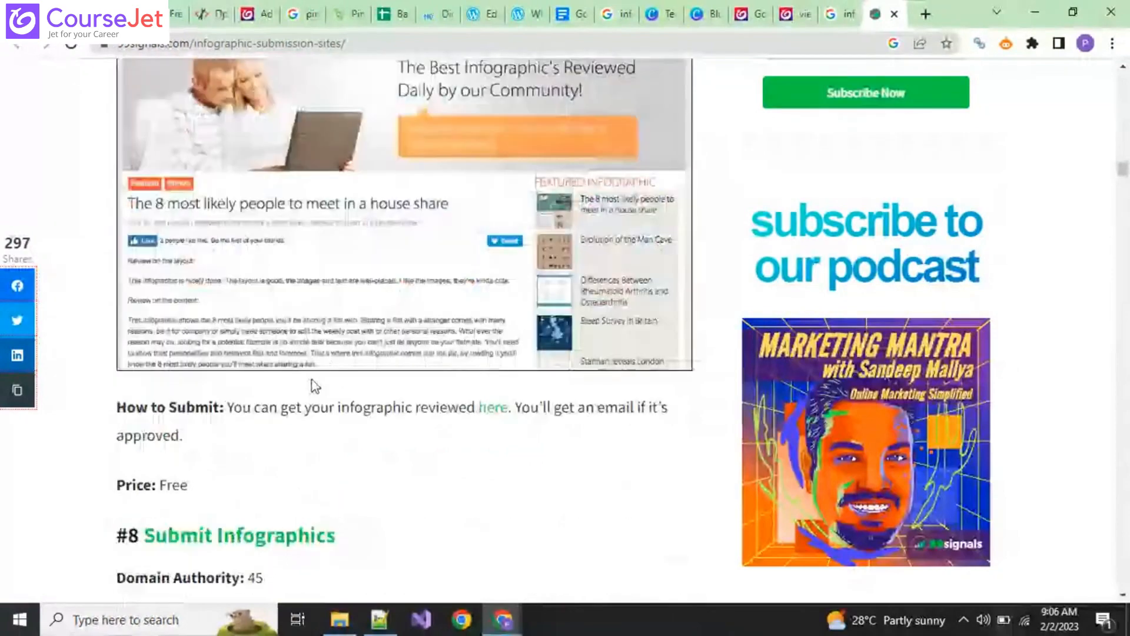
scroll(313, 379, down, 2)
scroll(314, 381, down, 8)
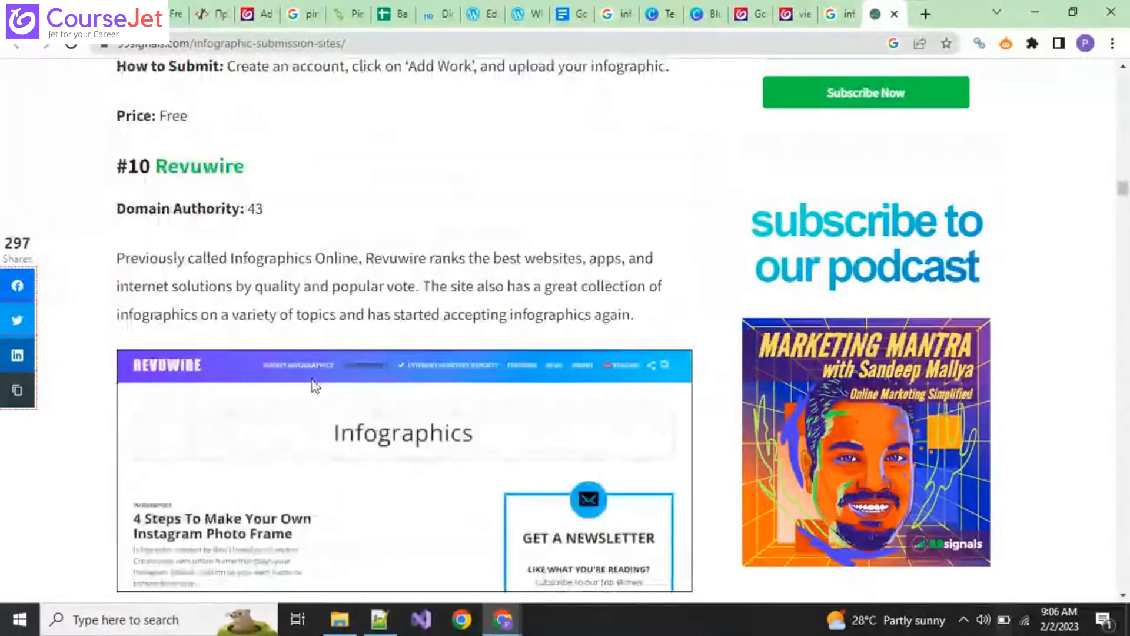
scroll(310, 382, up, 3)
scroll(309, 383, down, 3)
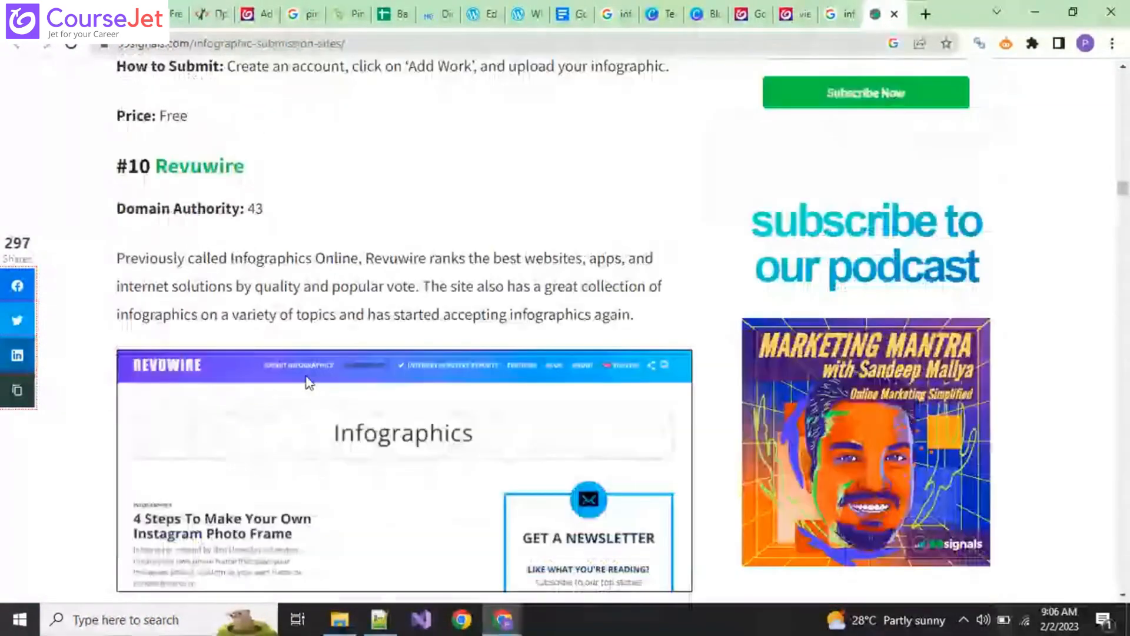
scroll(306, 382, down, 9)
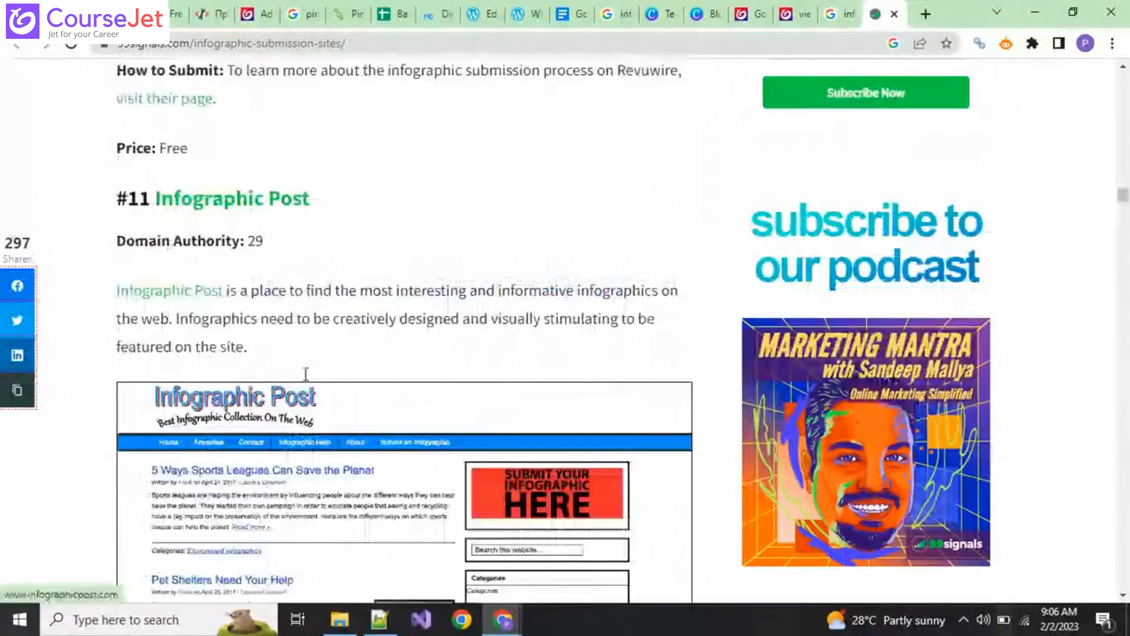
scroll(305, 377, down, 14)
scroll(304, 465, up, 7)
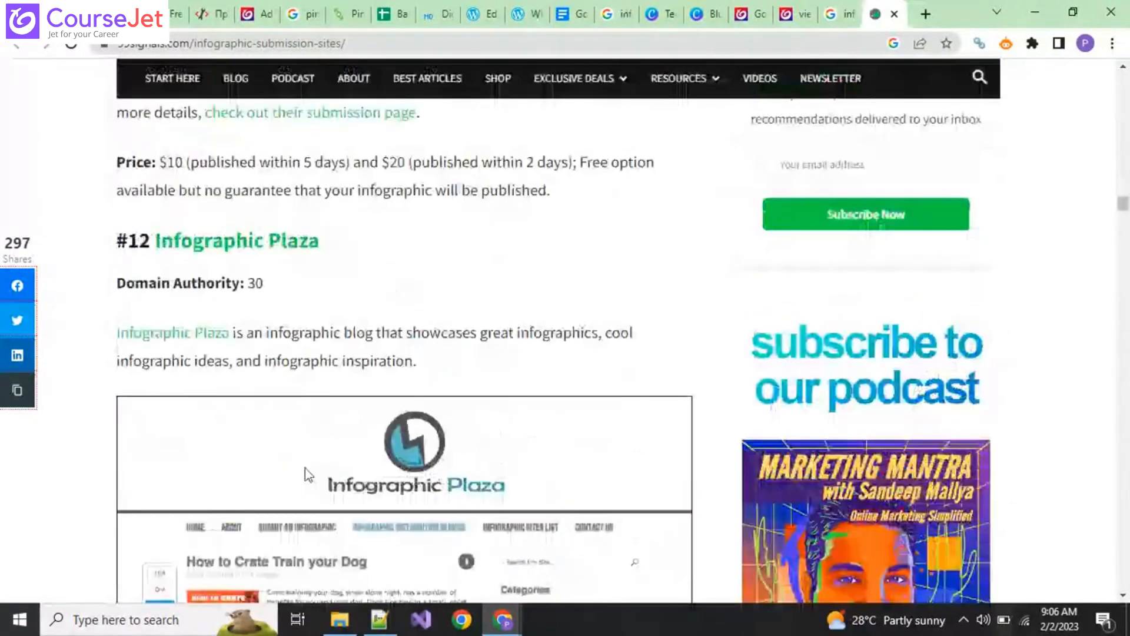
Open the Infographic Post site from entry #11 of the list and look through its home page.
scroll(218, 384, up, 9)
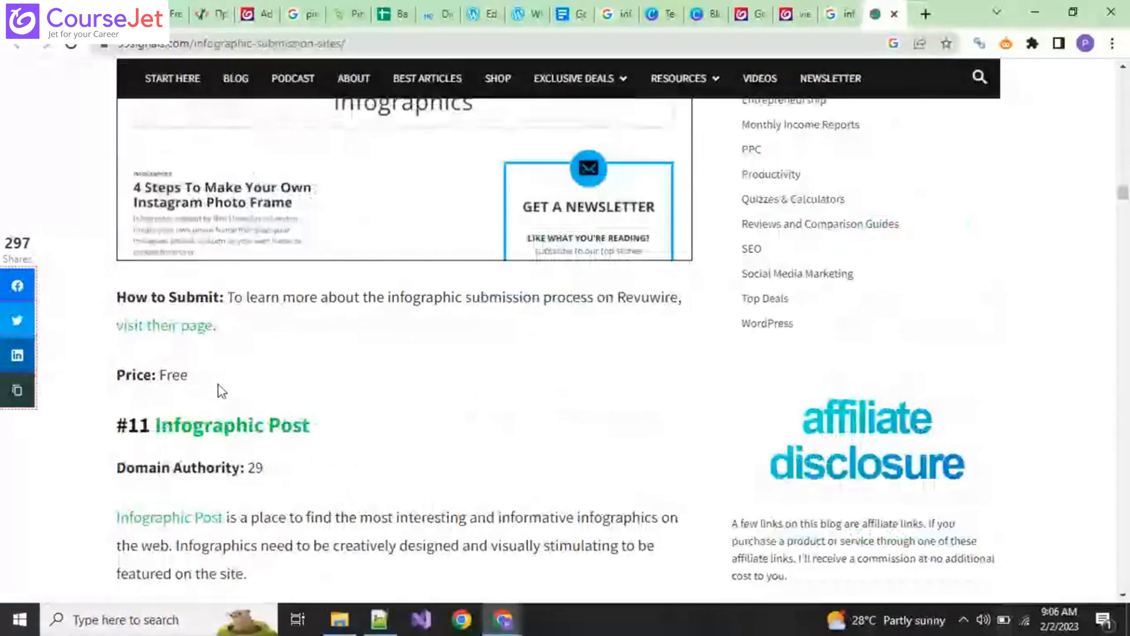
click(200, 436)
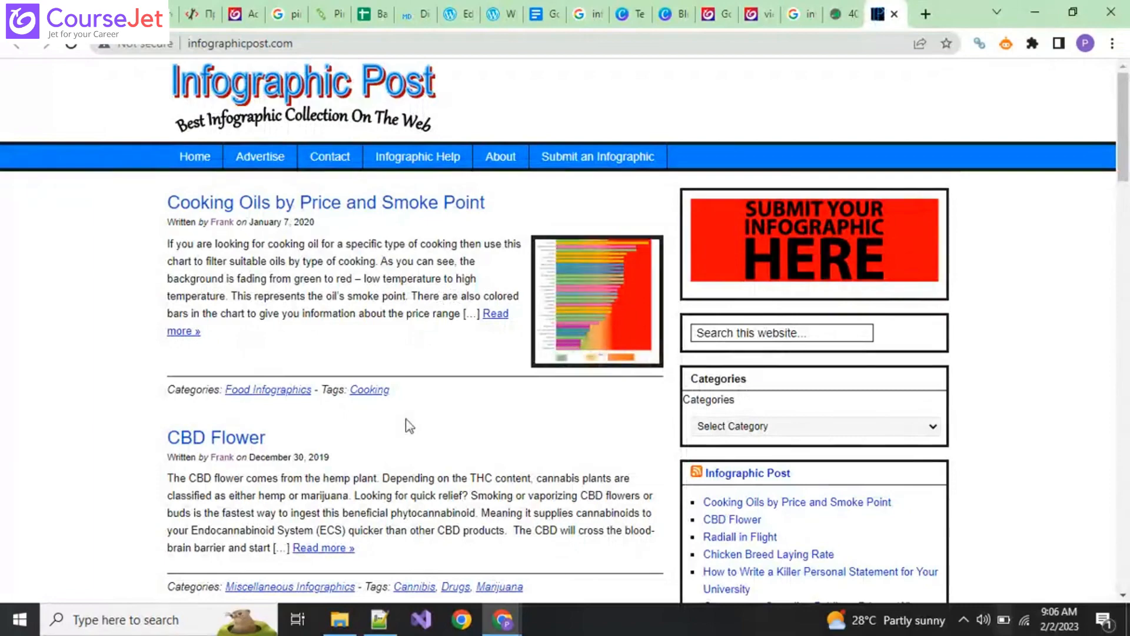
scroll(410, 425, down, 5)
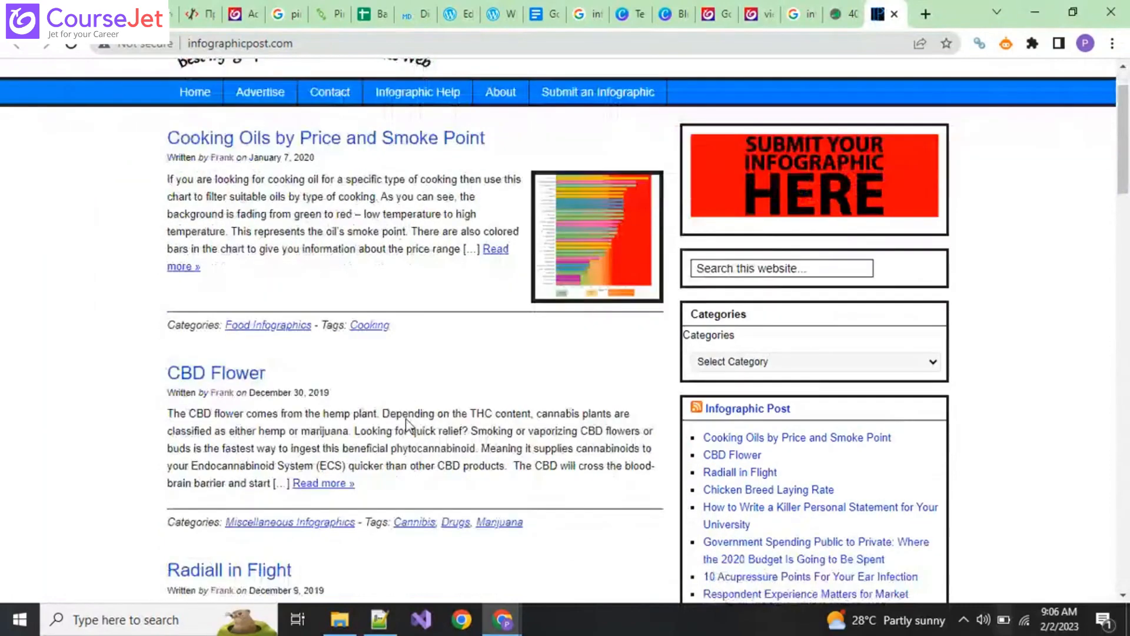
scroll(407, 419, down, 3)
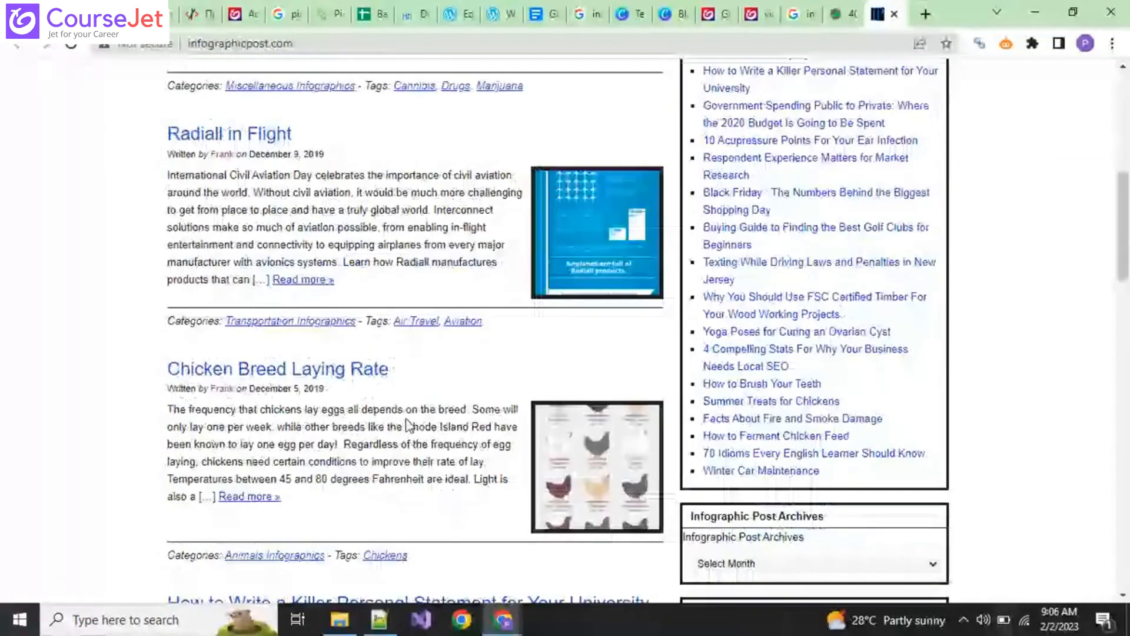
scroll(409, 424, up, 8)
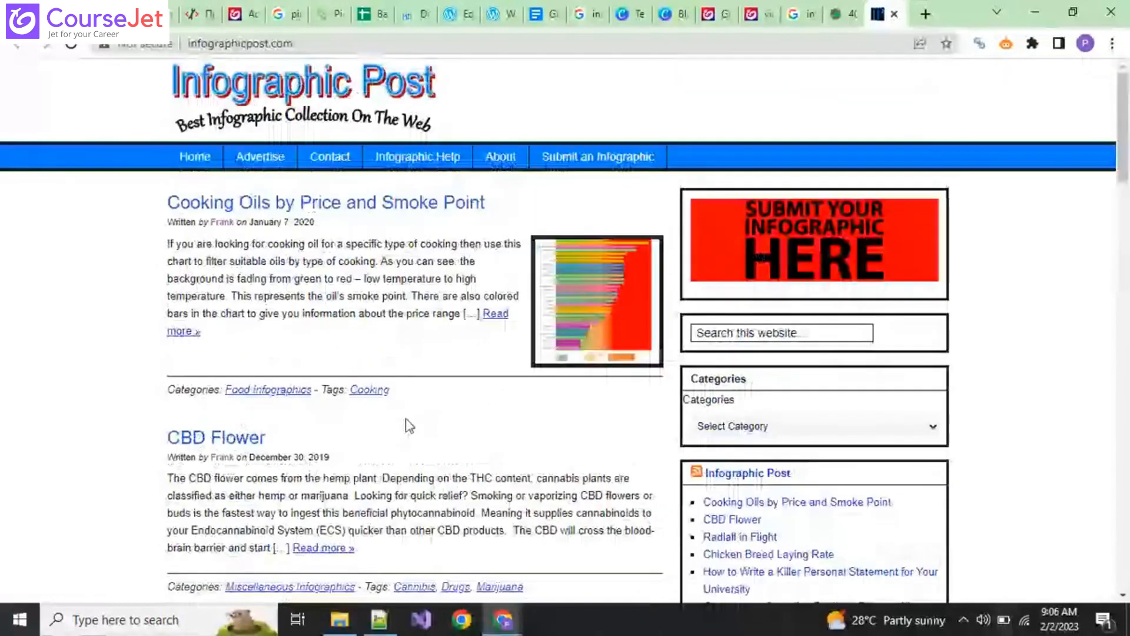
Open Infographic Post's list of other places to submit an infographic and try to load Infographic Website from it.
click(598, 156)
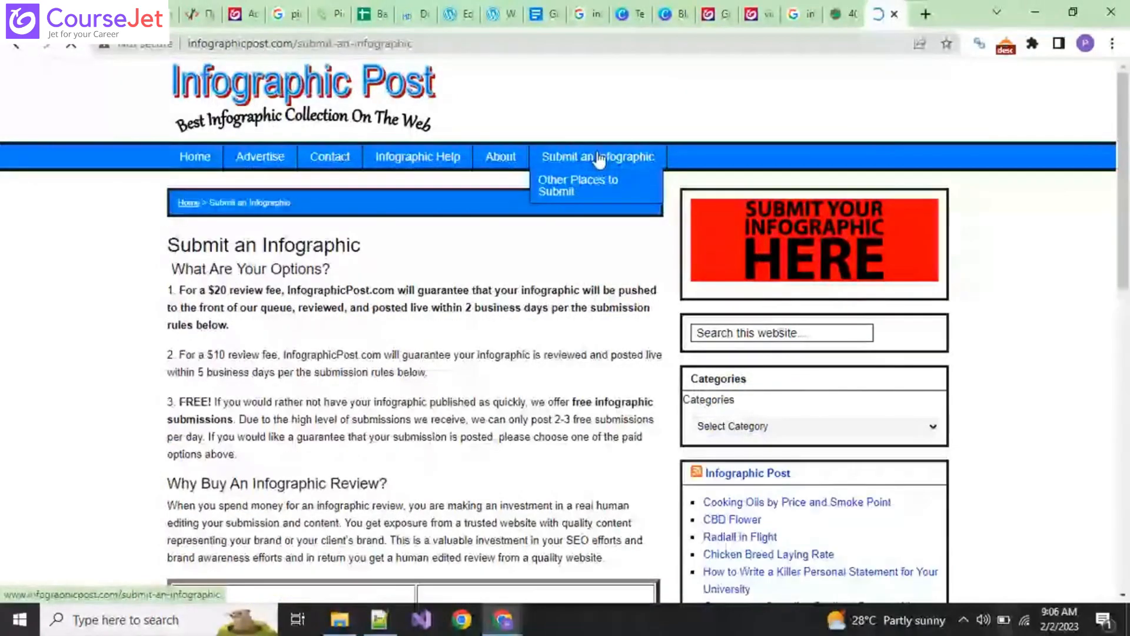
click(599, 196)
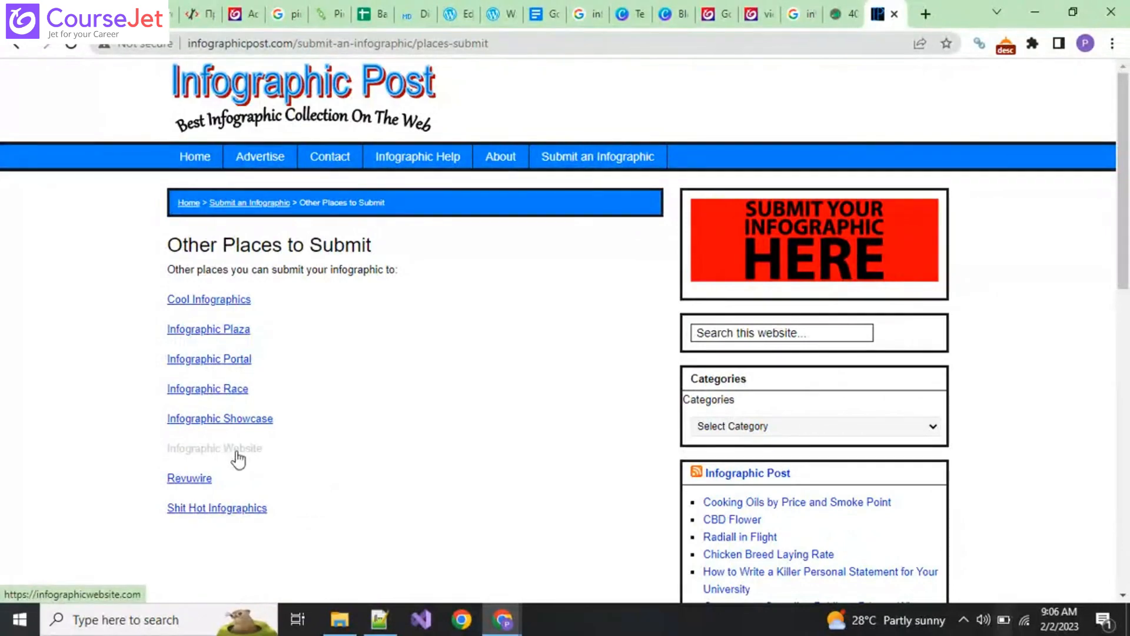
click(236, 456)
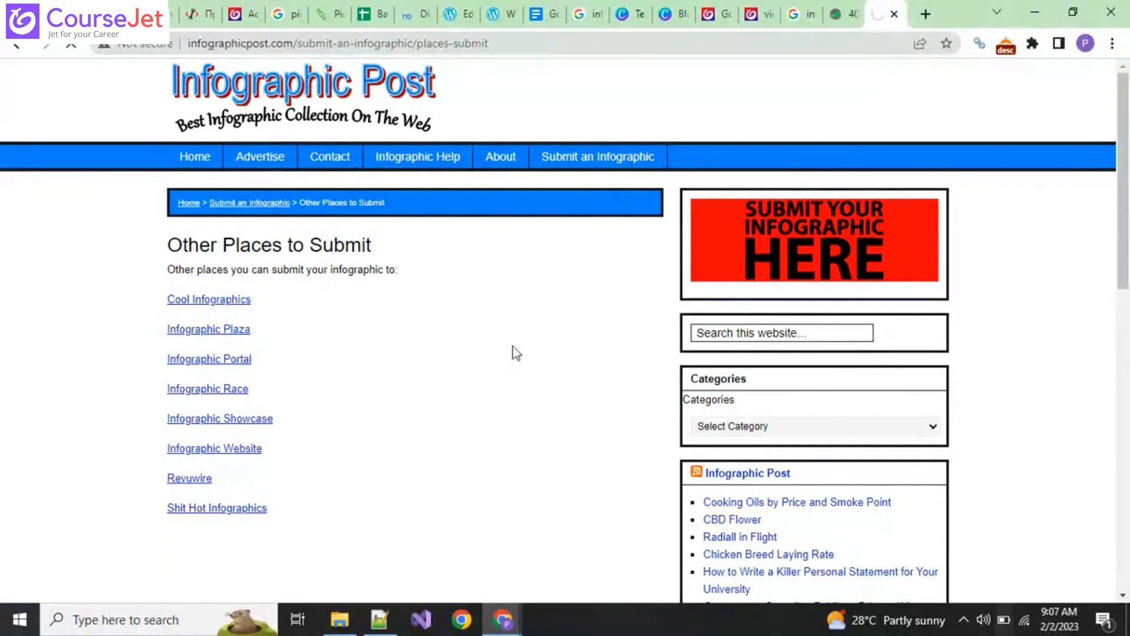
click(253, 47)
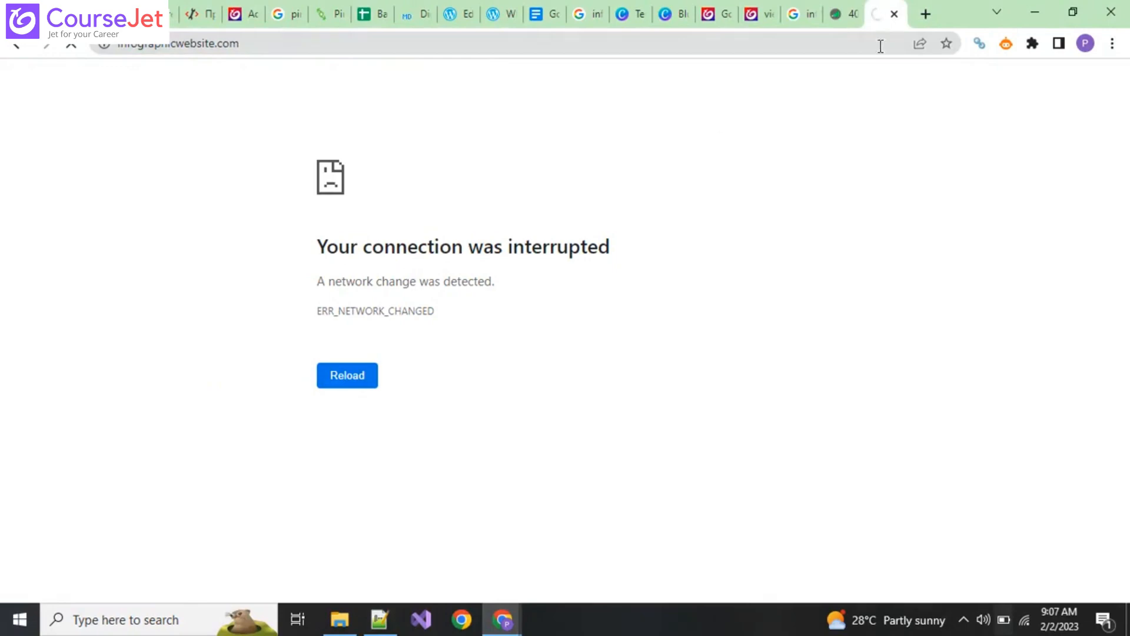
Return to the 99signals article and open Infographic Plaza, entry #12, in a new tab.
click(845, 12)
scroll(381, 380, down, 10)
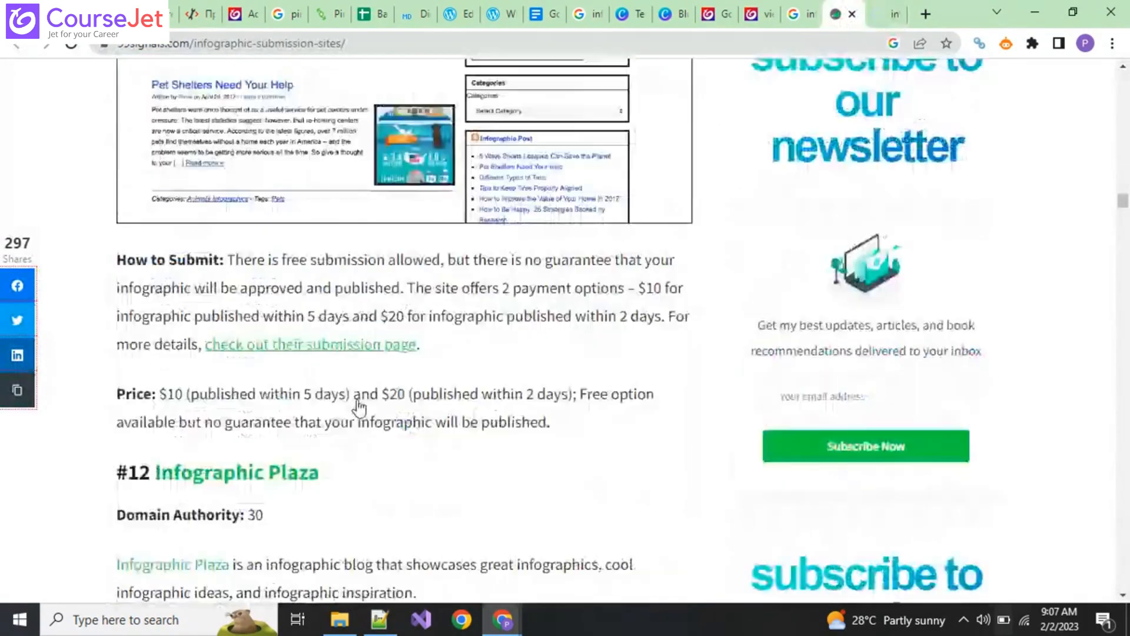
scroll(359, 406, down, 5)
middle_click(239, 201)
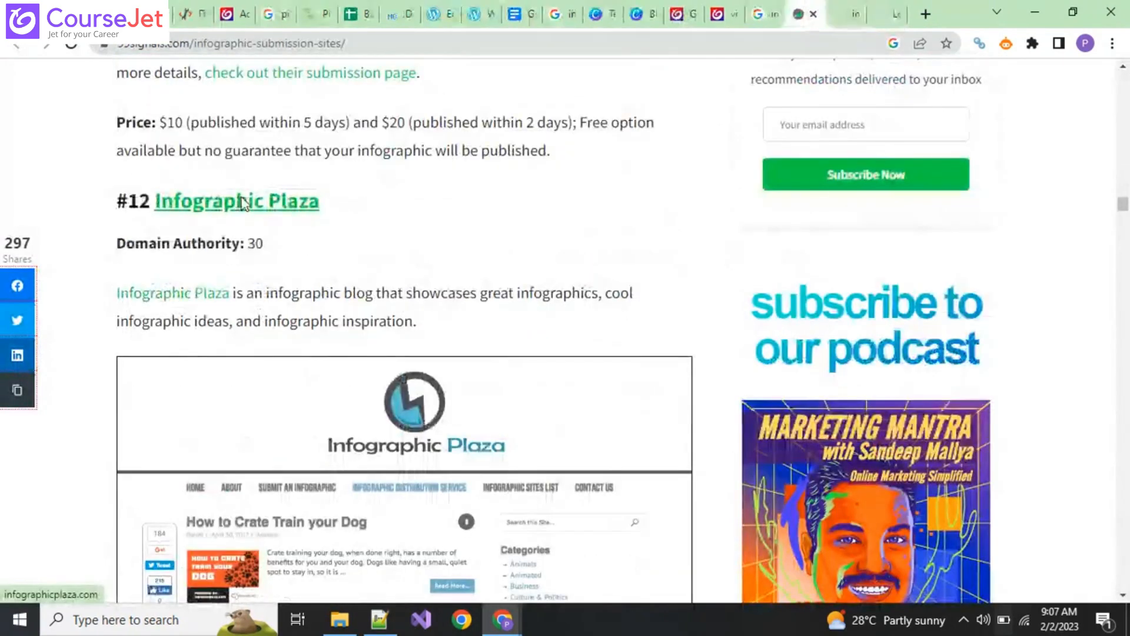
click(888, 13)
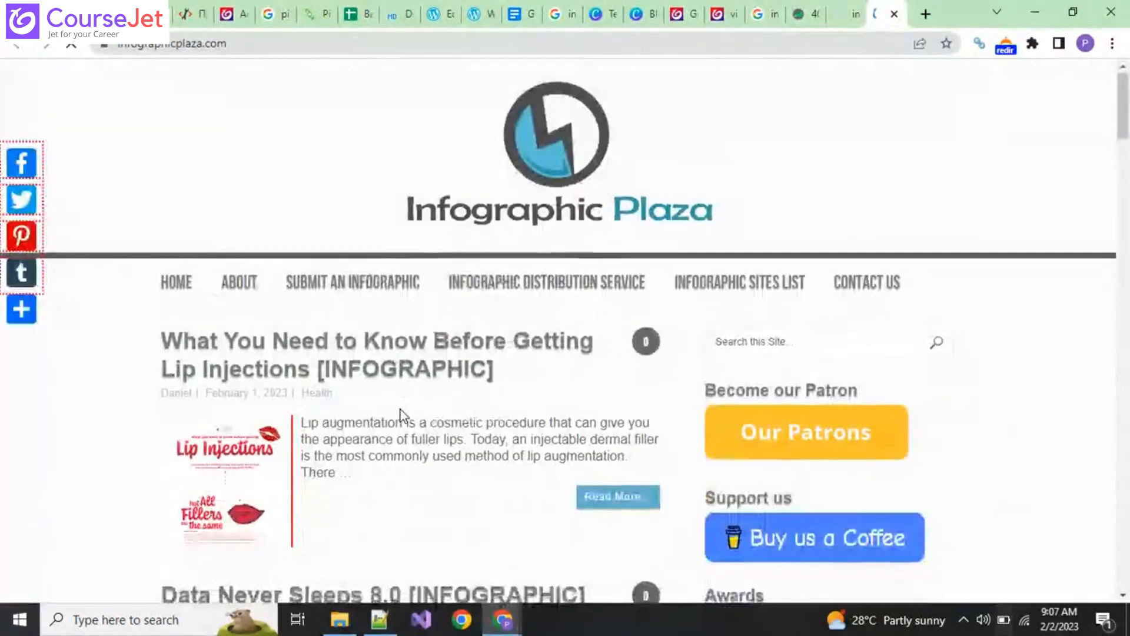
Look through Infographic Plaza's home page and open its page for submitting an infographic.
scroll(400, 409, down, 1)
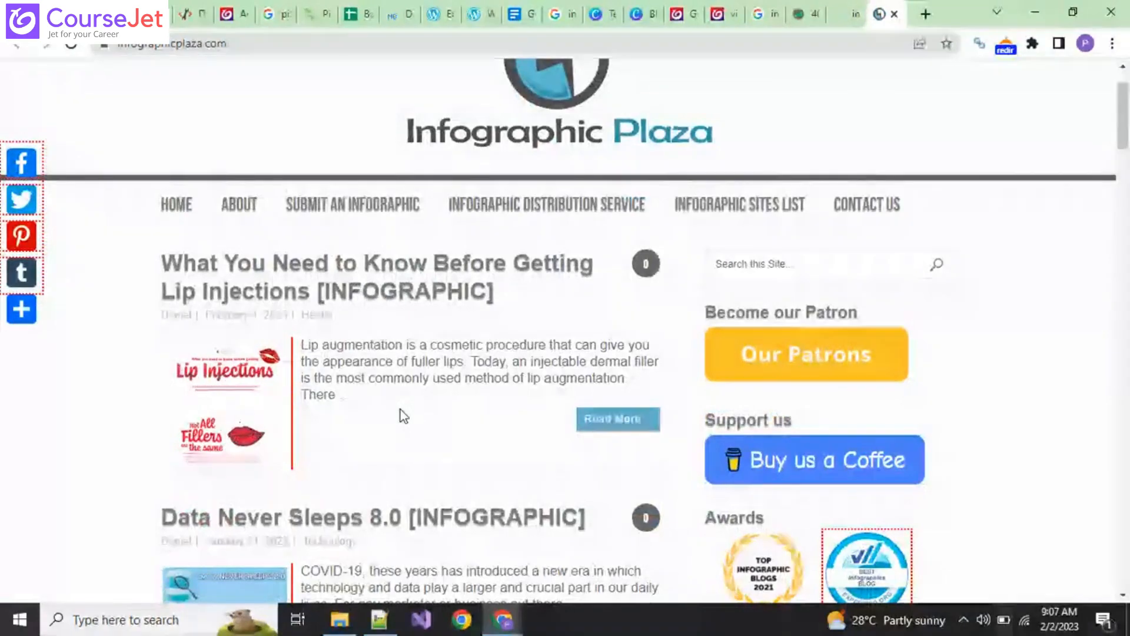
scroll(401, 412, down, 5)
scroll(400, 409, down, 20)
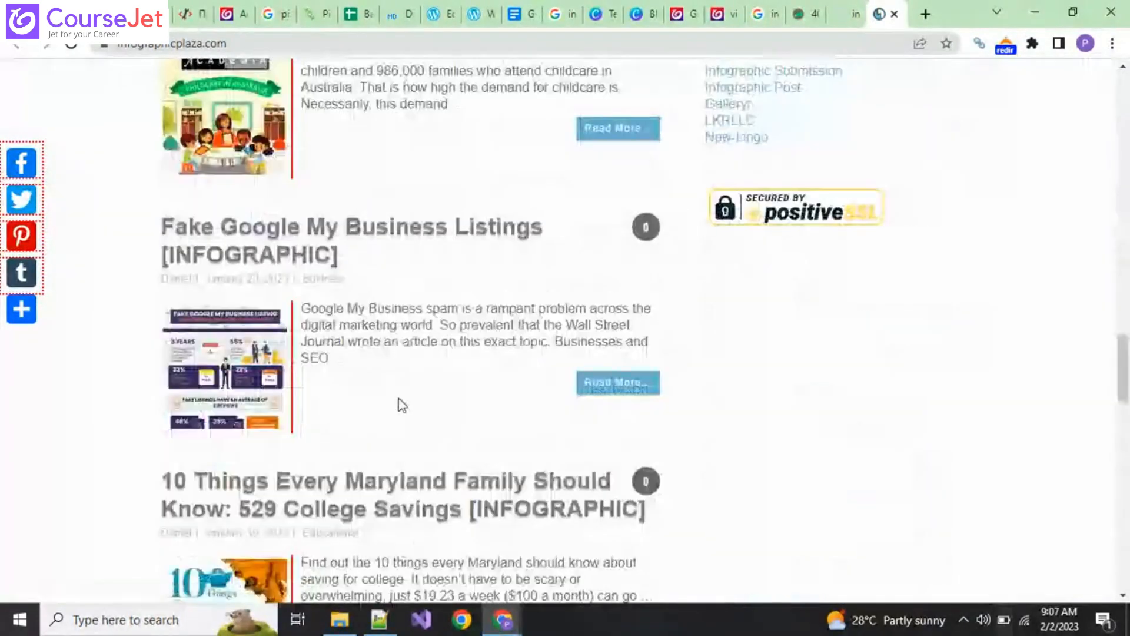
scroll(398, 398, up, 4)
scroll(397, 397, up, 20)
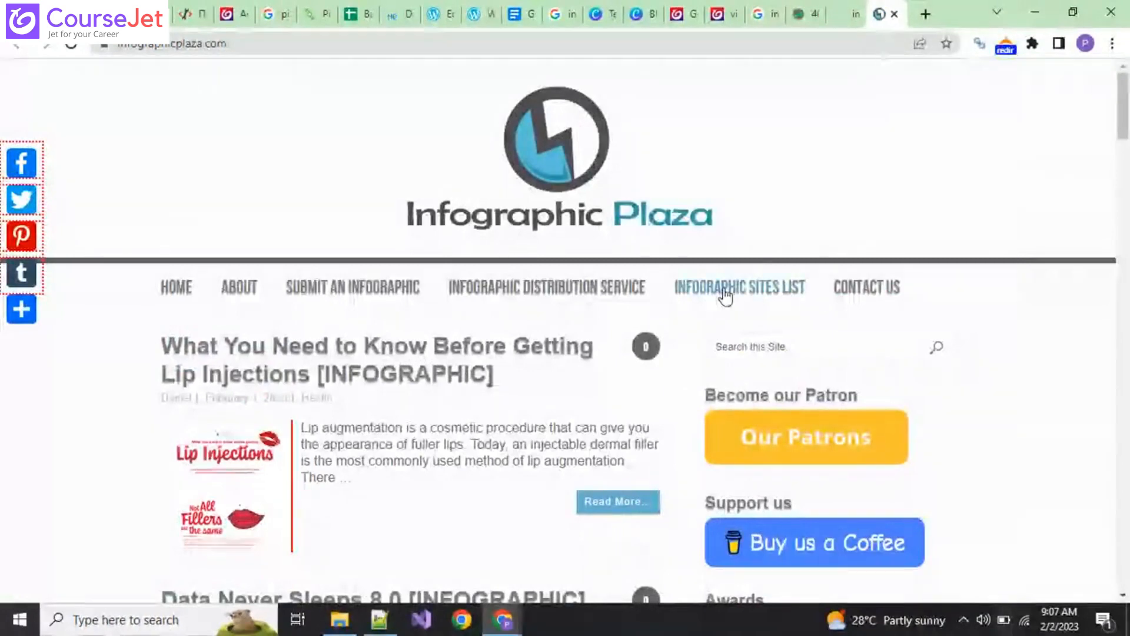
click(363, 286)
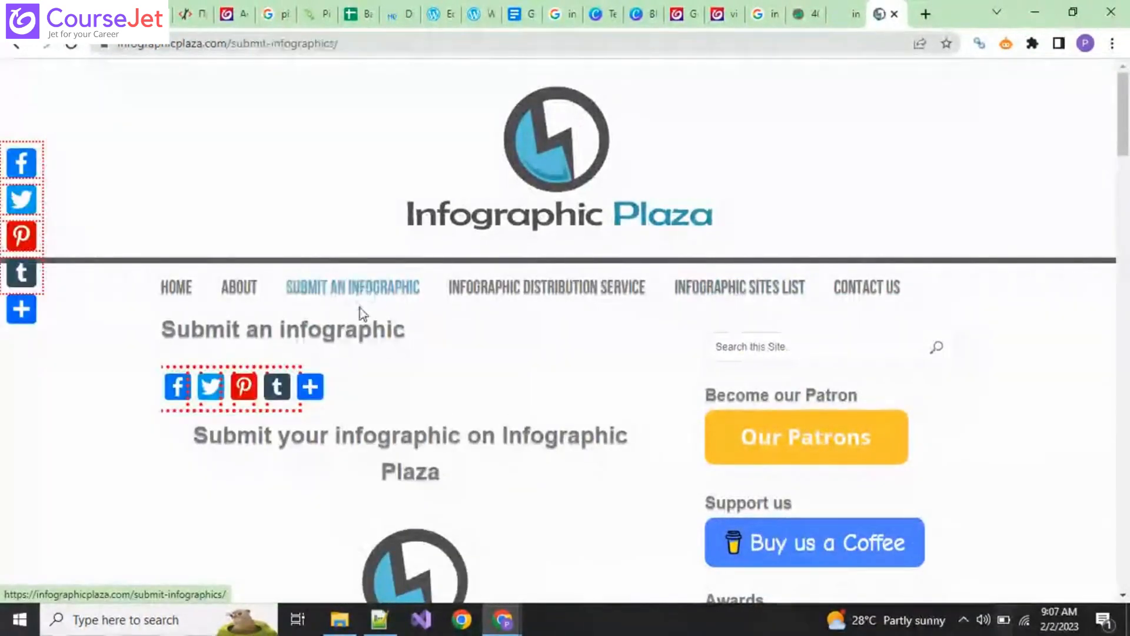
Read the start of Infographic Plaza's submission page and check whether Infographic Website has loaded.
scroll(575, 422, down, 1)
scroll(575, 424, down, 2)
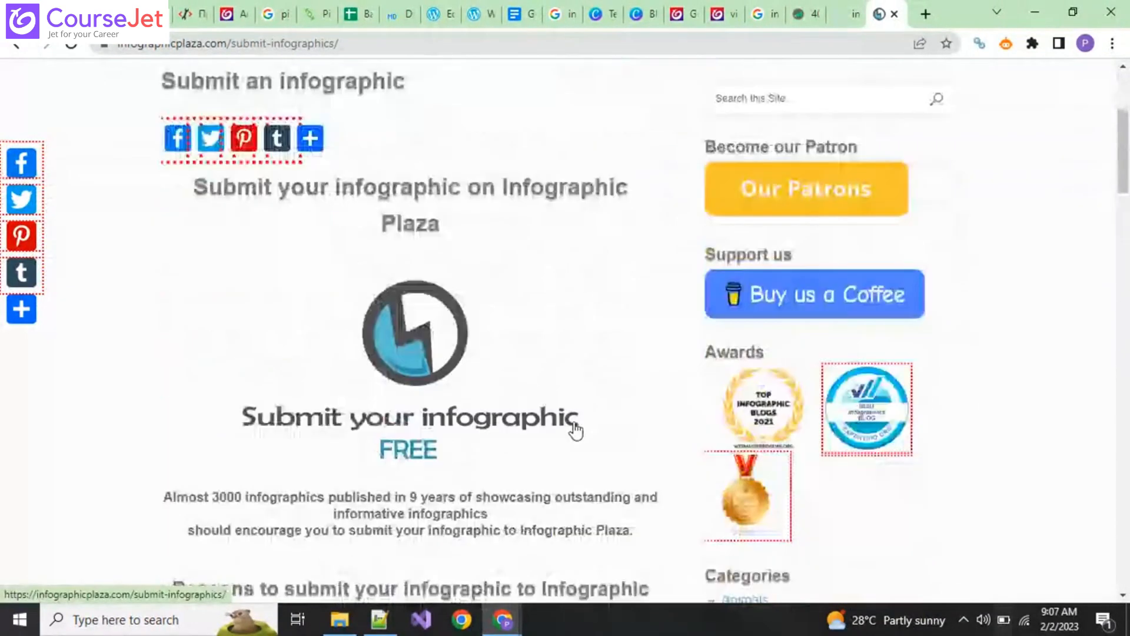
click(848, 13)
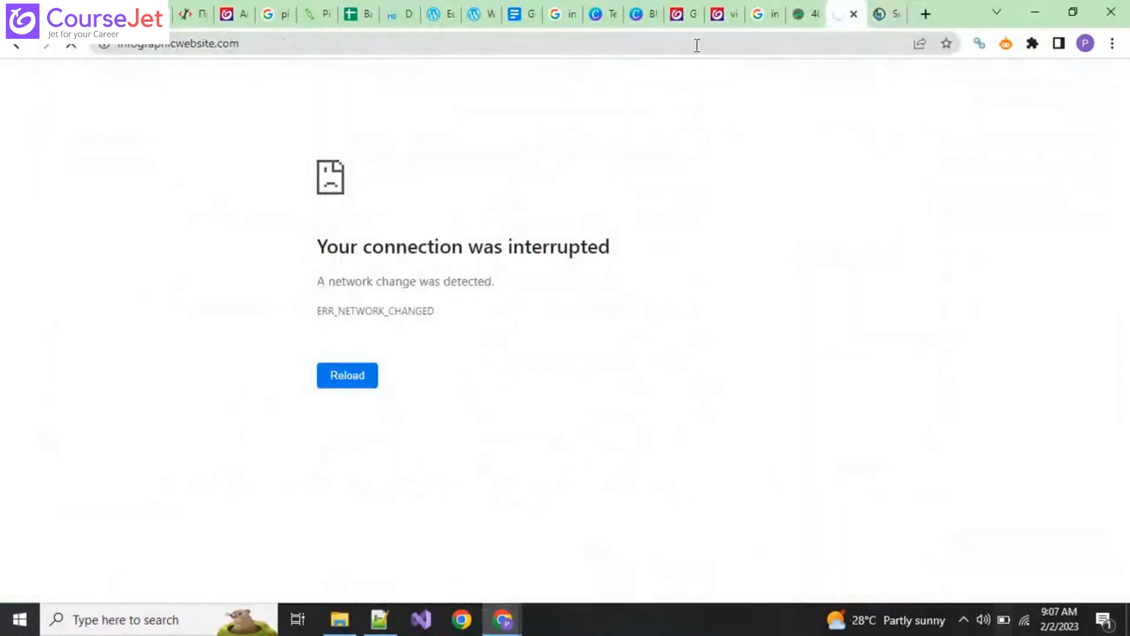
click(879, 13)
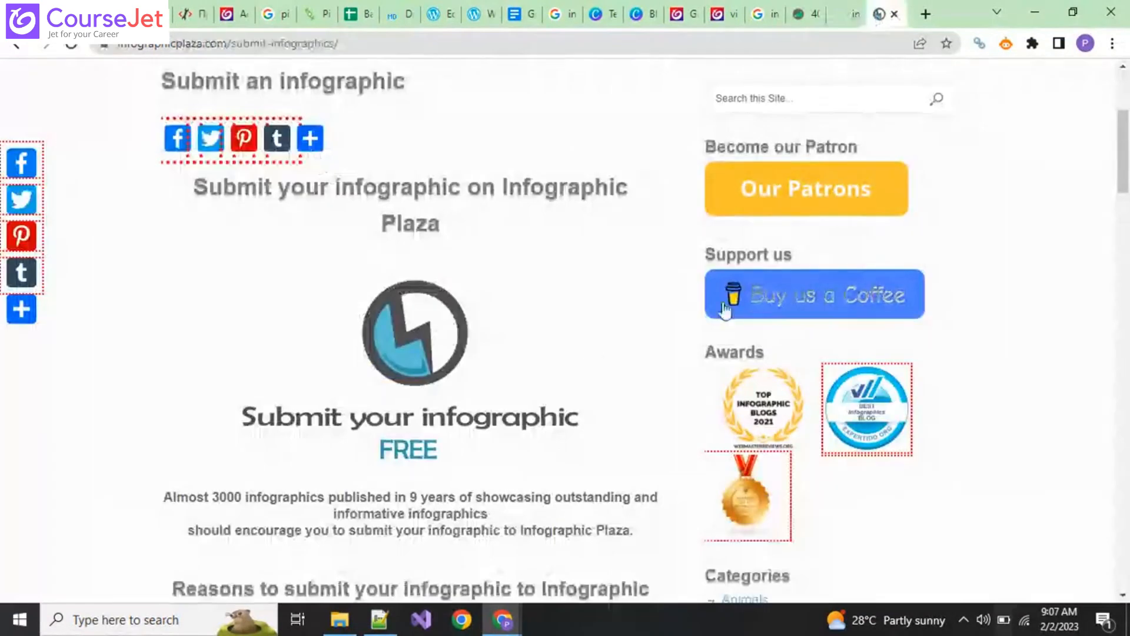
Read Infographic Plaza's publishing requirements and look through its submission form down to the paid promotion options and CAPTCHA.
scroll(428, 420, down, 10)
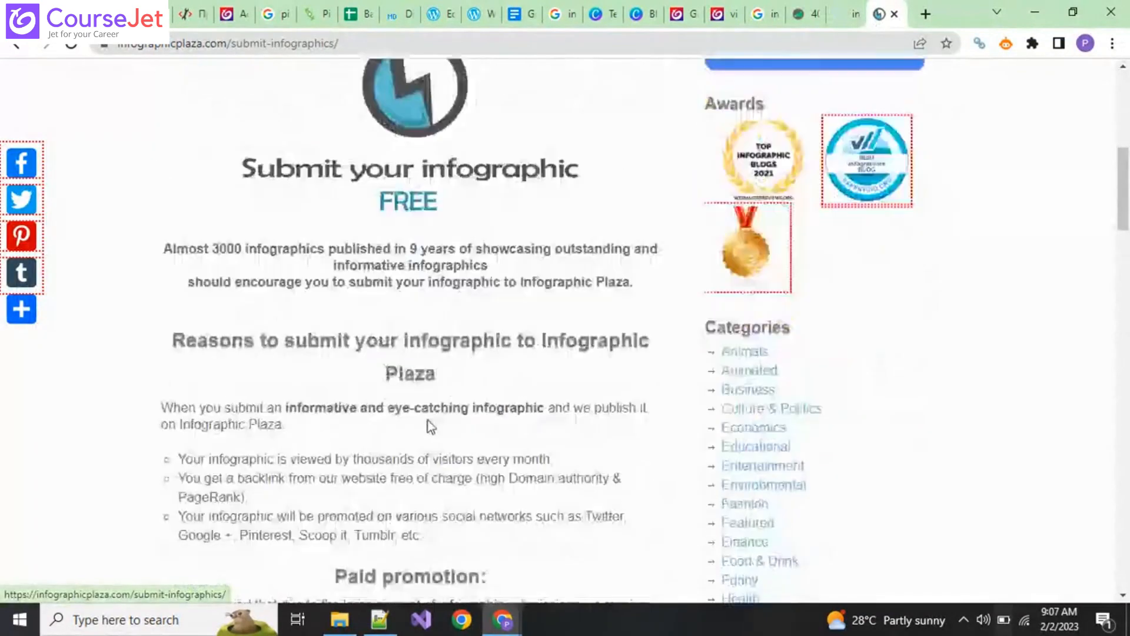
scroll(428, 397, down, 10)
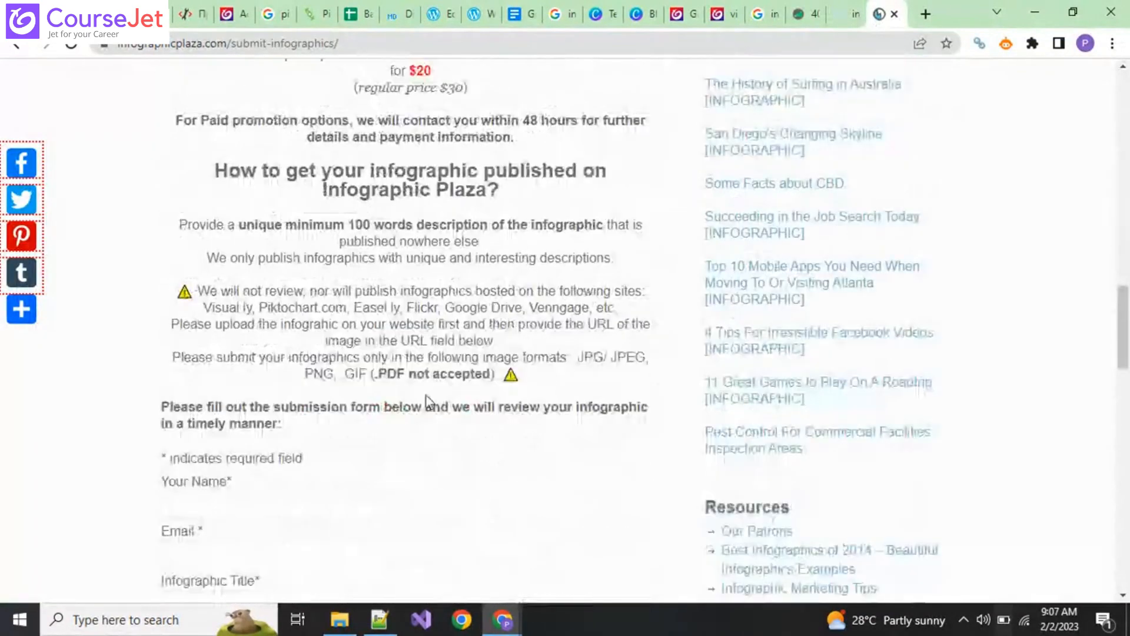
scroll(427, 401, up, 5)
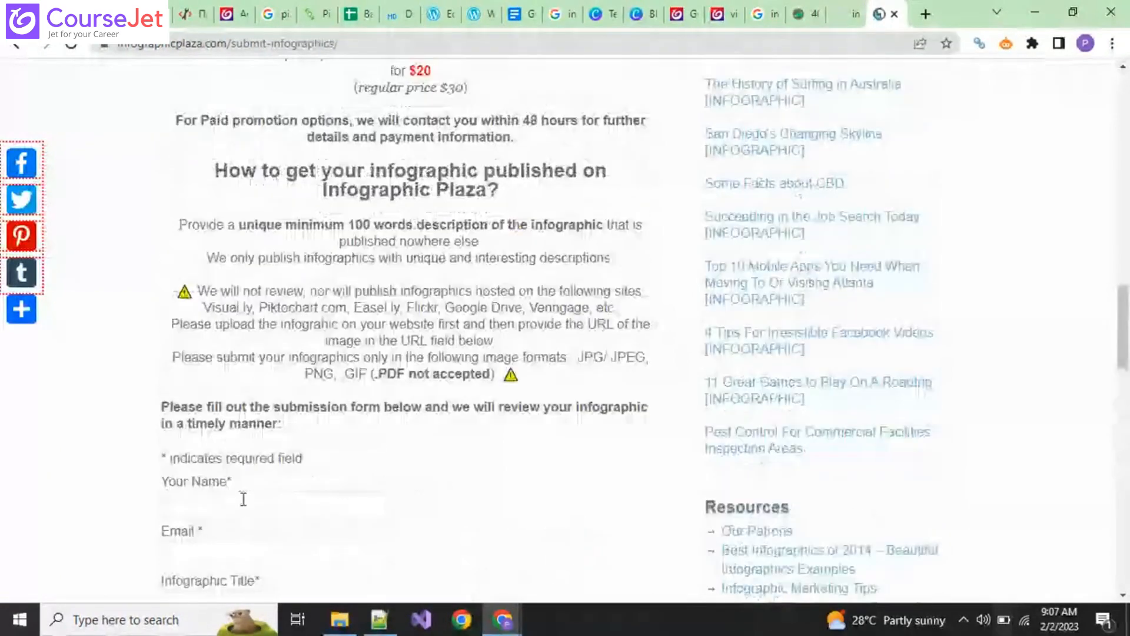
scroll(233, 424, down, 2)
scroll(336, 376, down, 8)
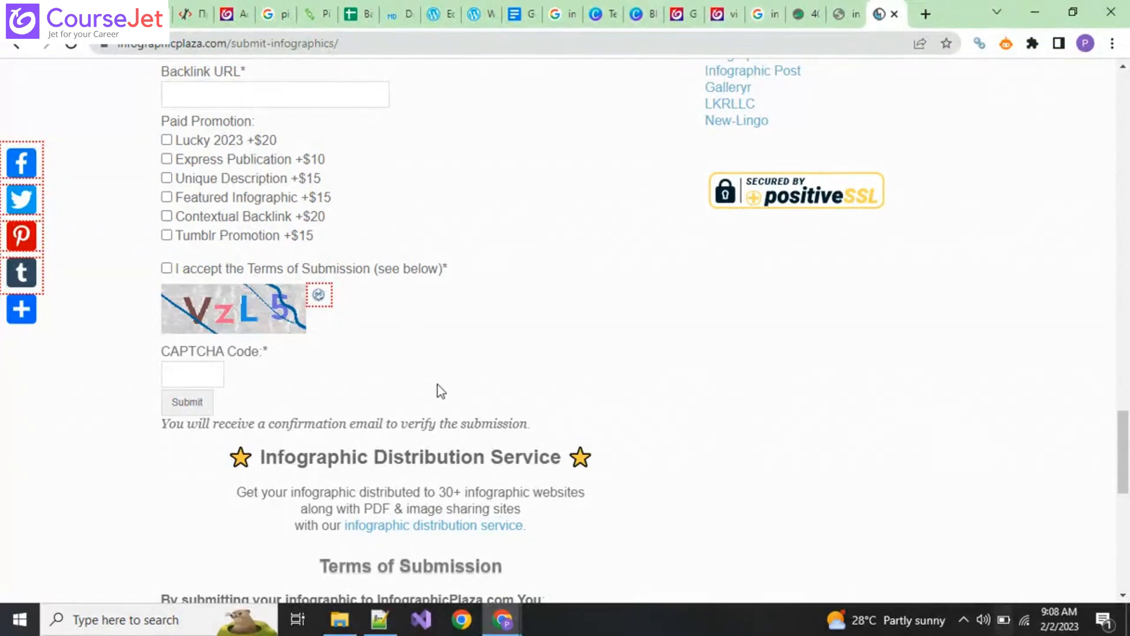
scroll(555, 169, up, 5)
Check the following entries in the 99signals article and the Google results for other lists of infographic submission sites.
click(765, 14)
click(794, 15)
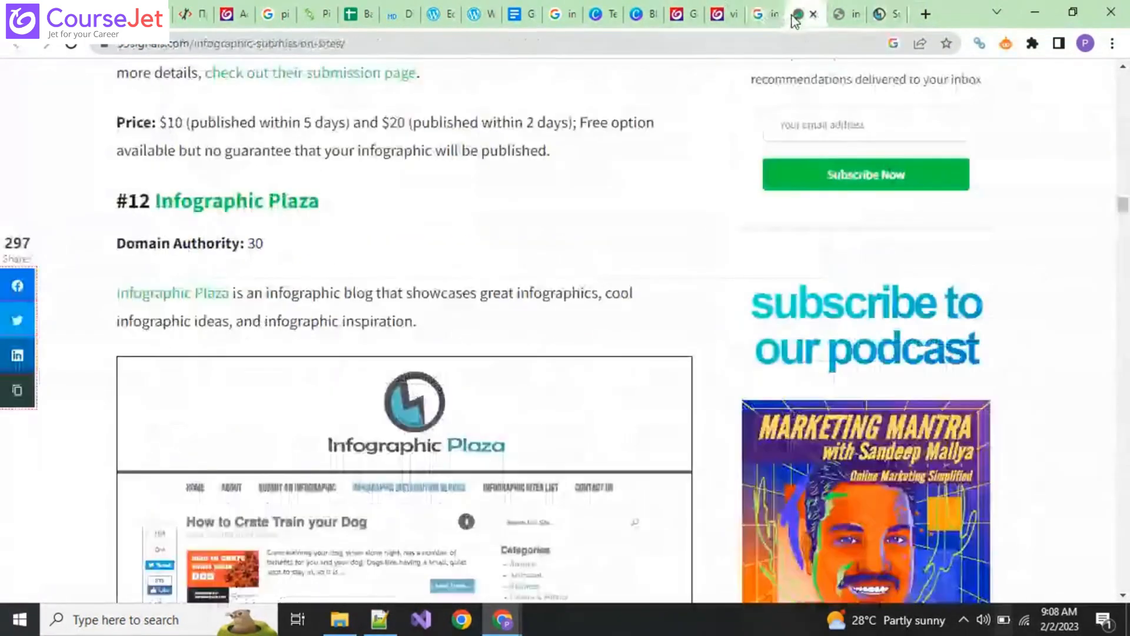
scroll(334, 284, down, 10)
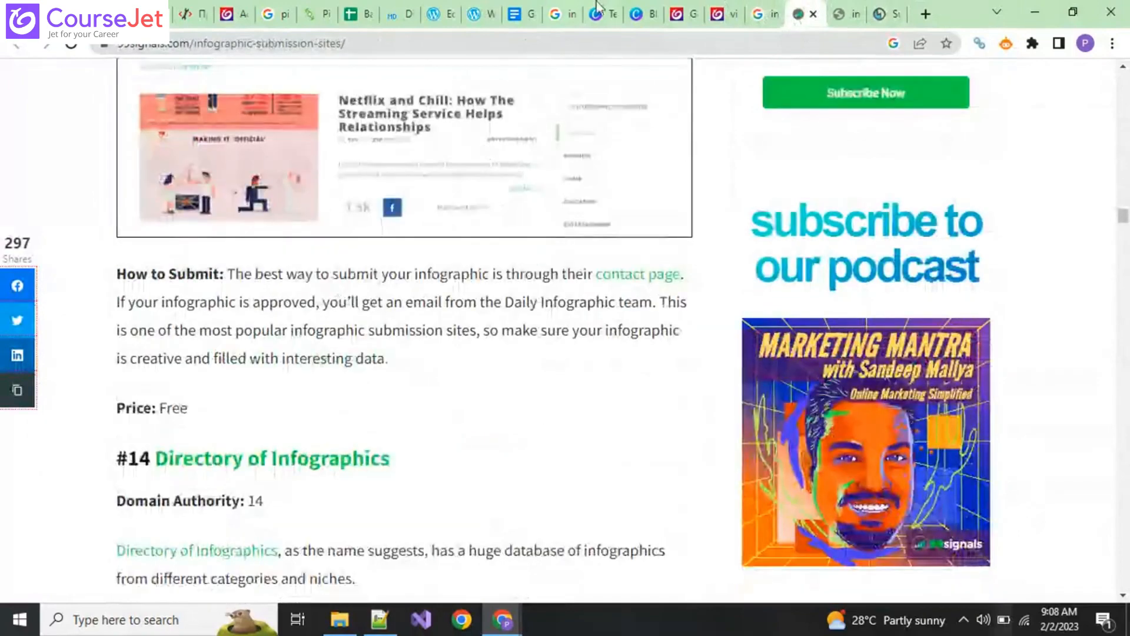
click(762, 15)
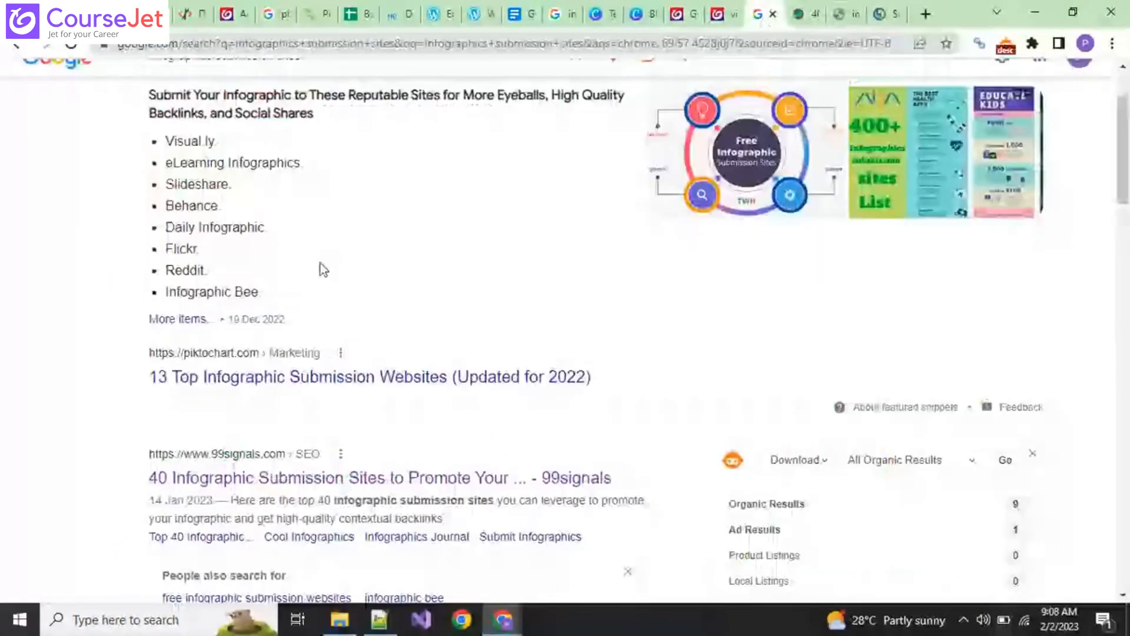
scroll(300, 353, down, 10)
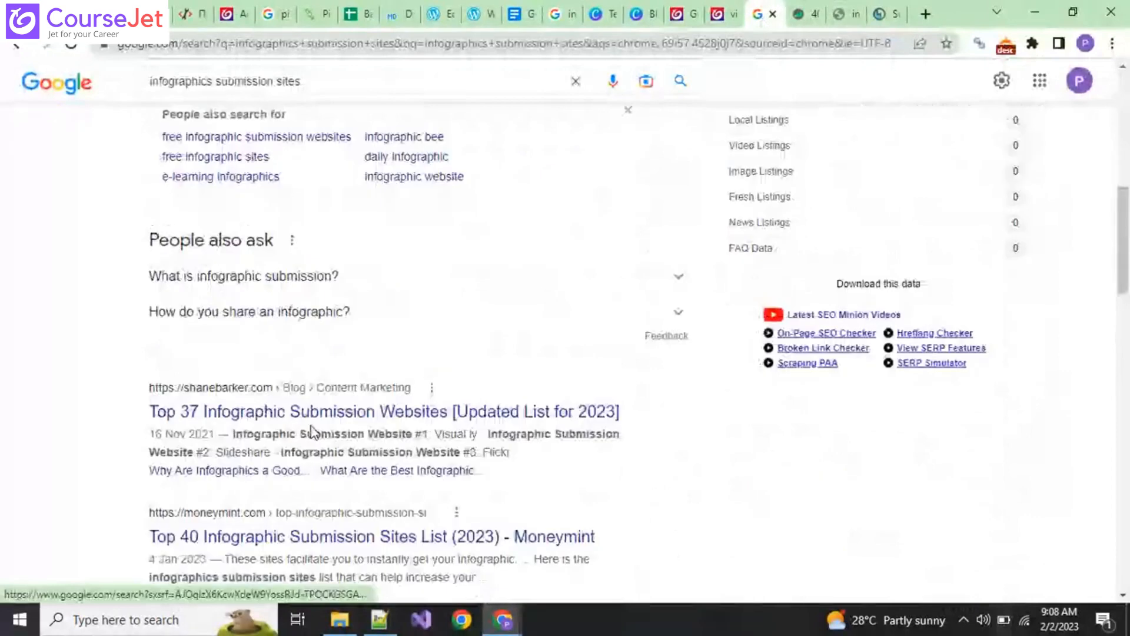
scroll(308, 397, up, 10)
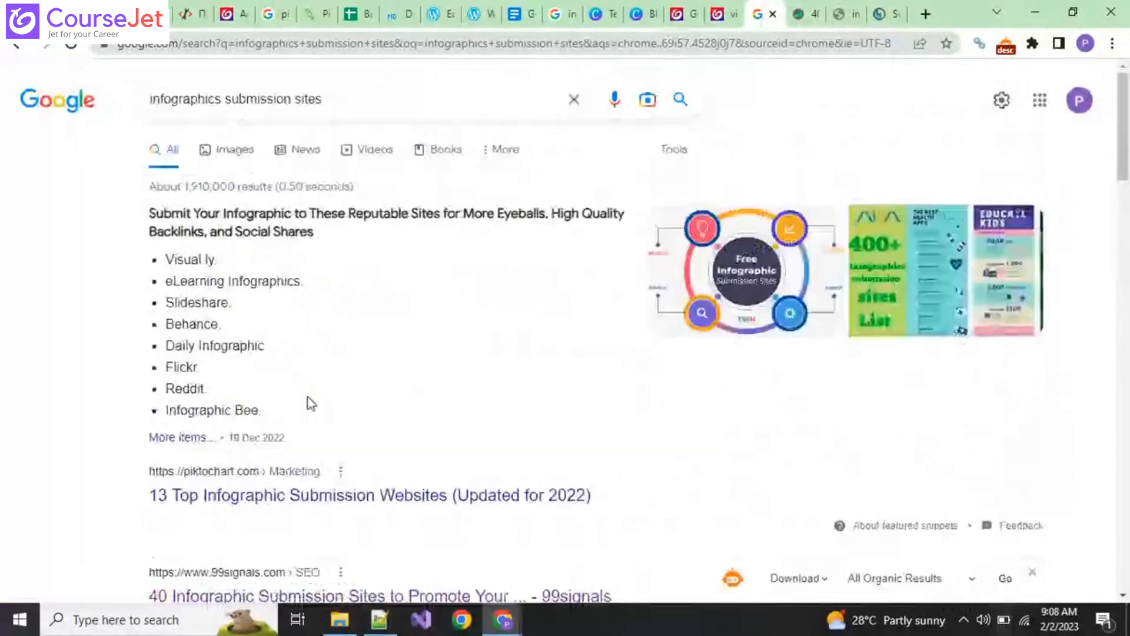
Search Google for "free infographic submission websites" and open WPressBlog's Top 10+ Free Infographic Submission Sites list in a new tab.
click(225, 96)
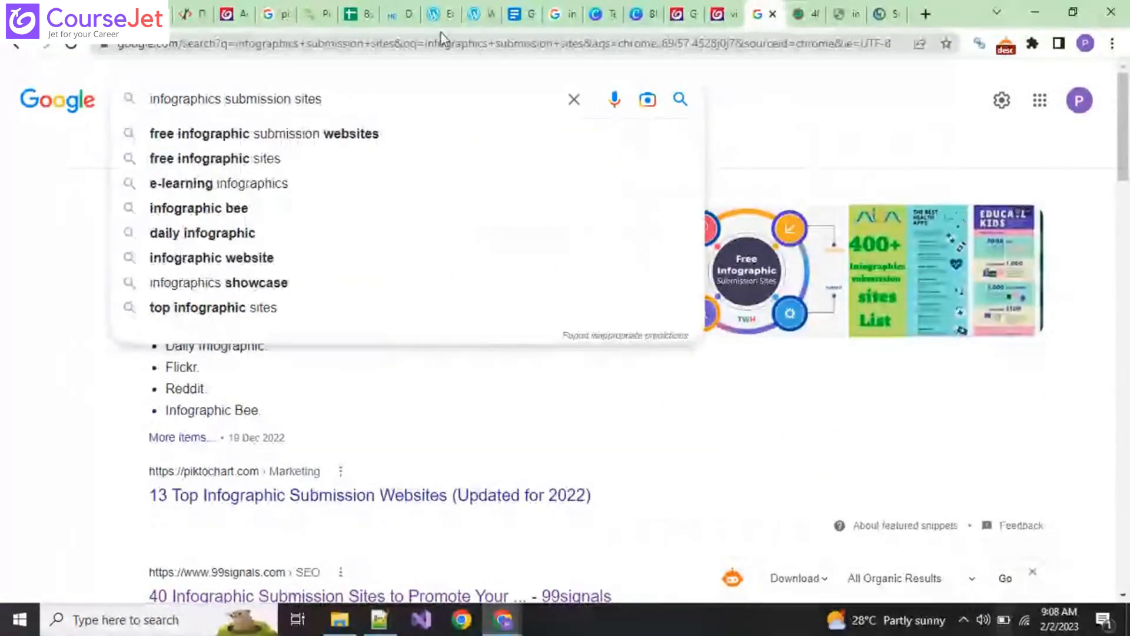
click(340, 141)
scroll(380, 380, down, 3)
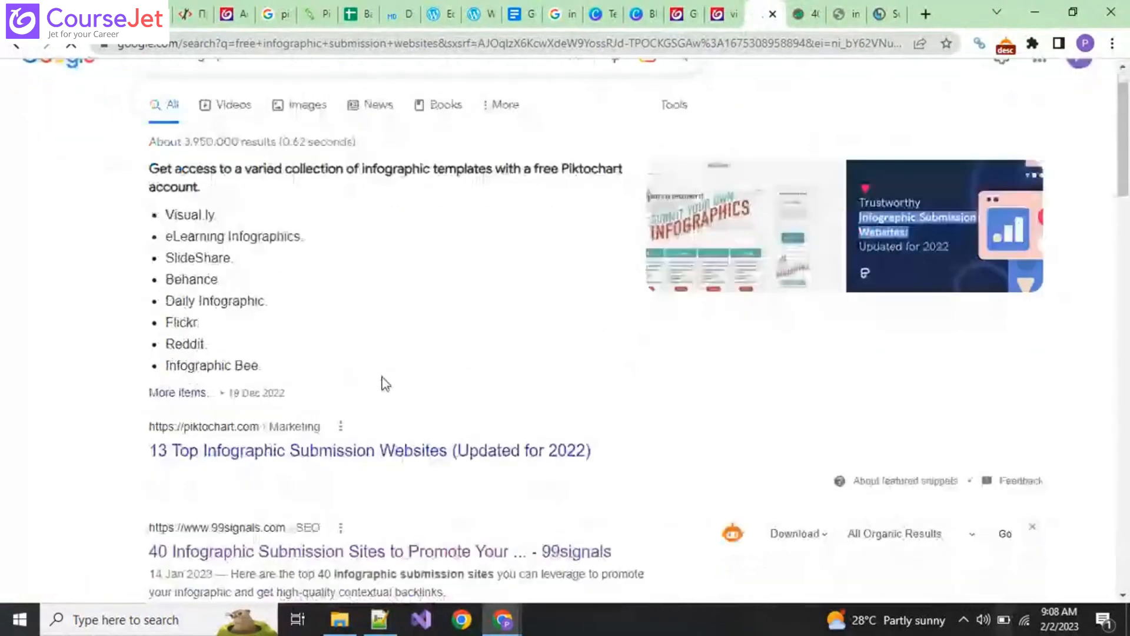
scroll(429, 344, down, 3)
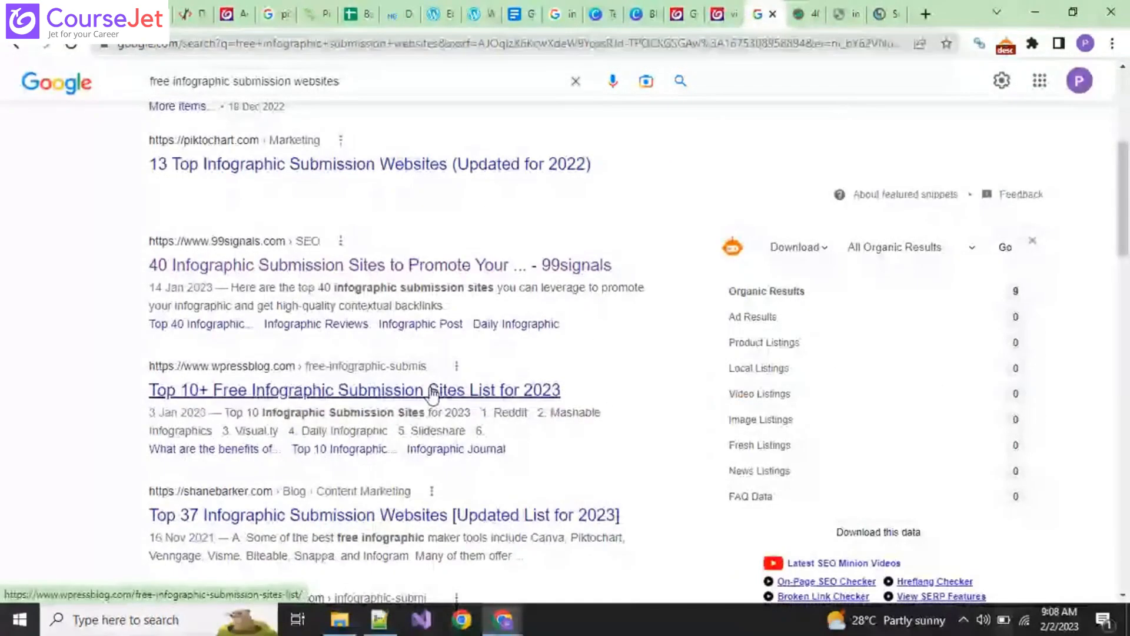
Close the 99signals, Infographic Website and Infographic Plaza tabs, keeping the WPressBlog list open.
click(809, 15)
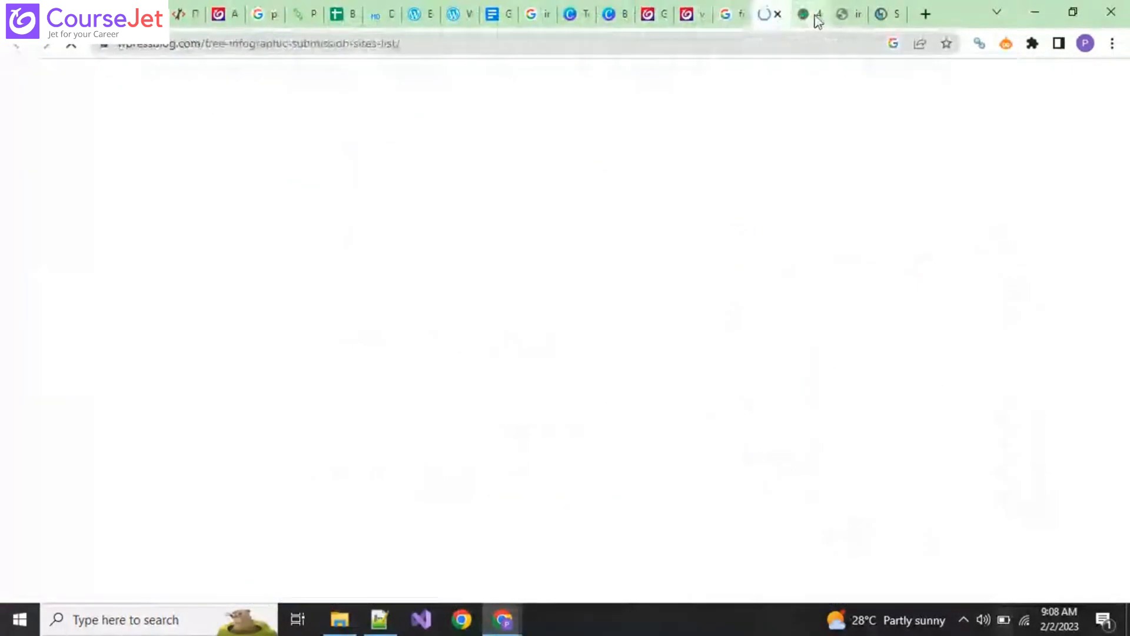
click(816, 16)
click(816, 16)
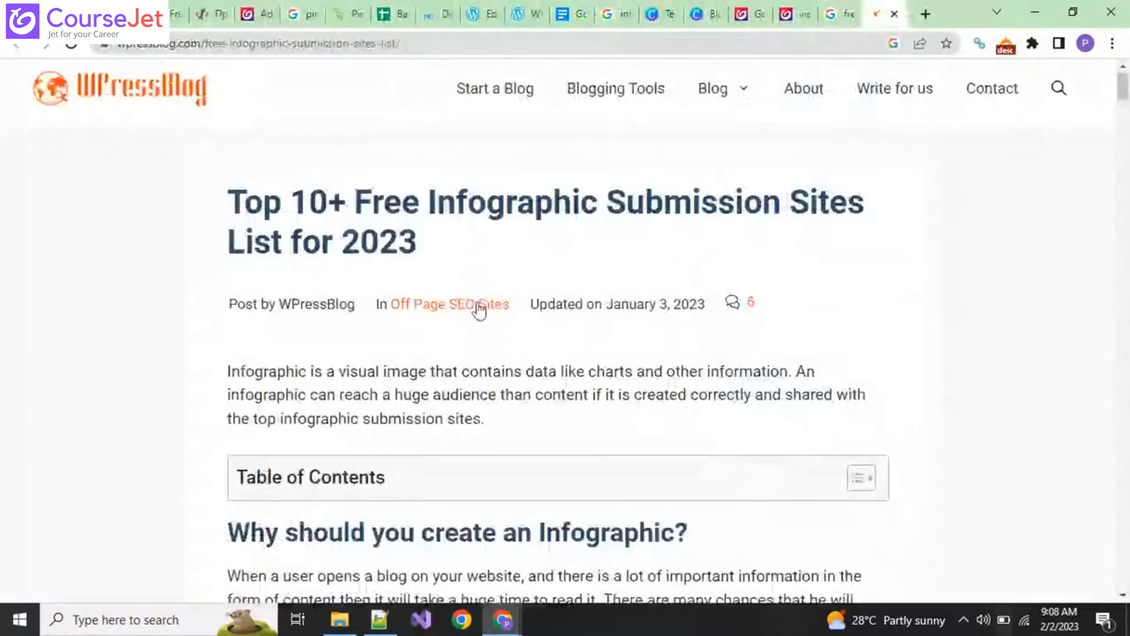
Open the Reddit and Mashable Infographics entries from WPressBlog's top 10 list in new tabs.
scroll(475, 303, down, 4)
scroll(474, 303, down, 10)
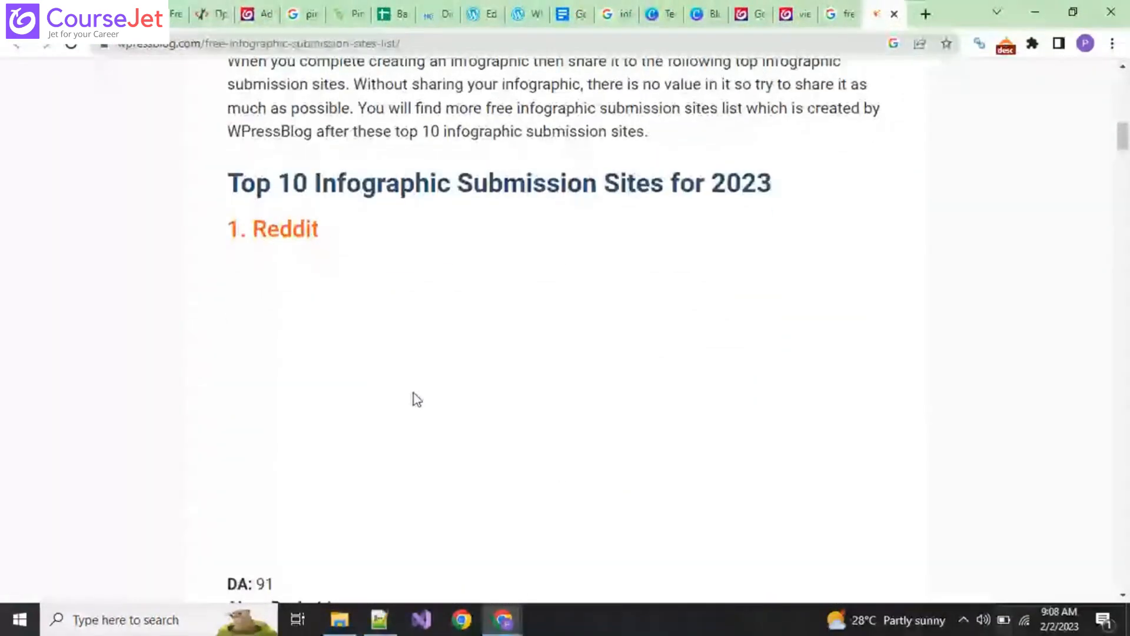
scroll(219, 280, down, 7)
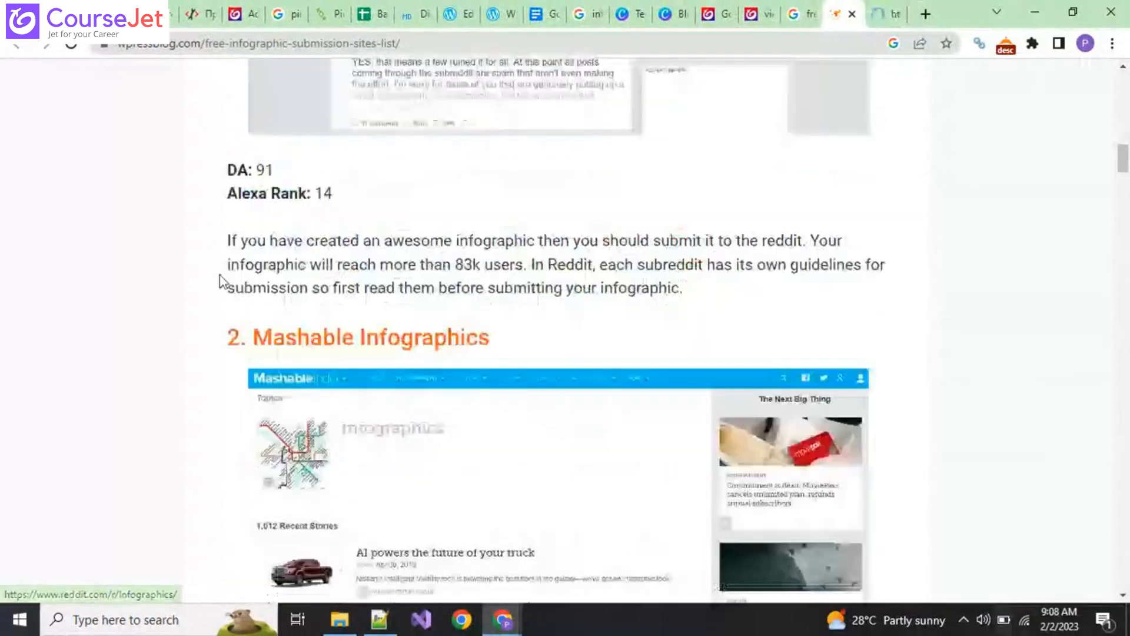
click(220, 280)
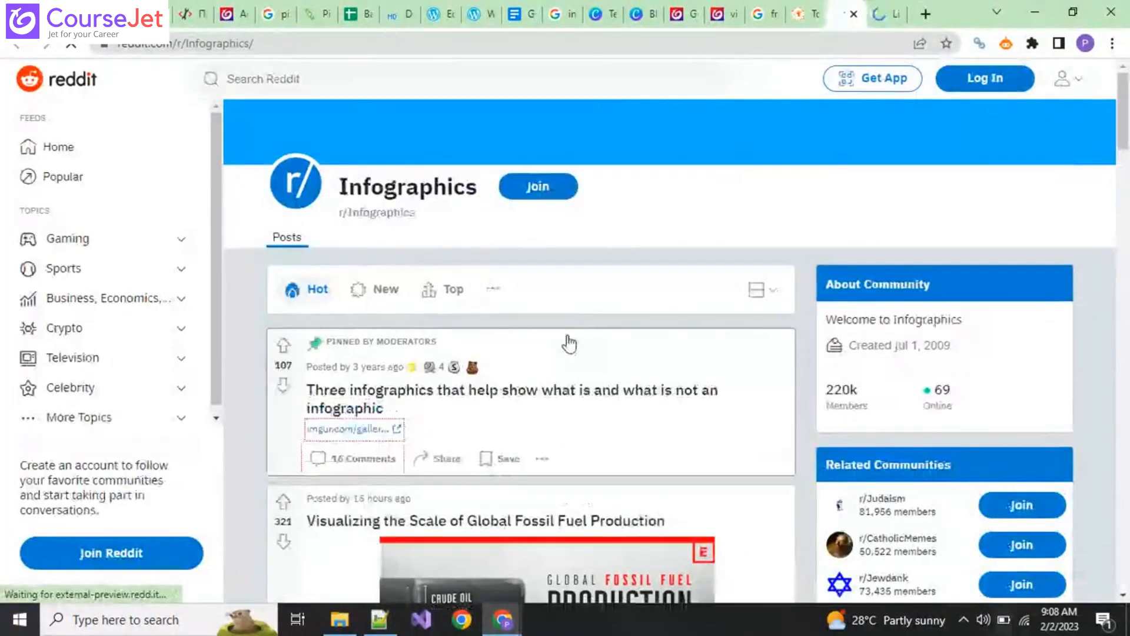
Log in to Reddit from the r/Infographics page with the first Google account and dismiss the notifications request.
scroll(569, 336, down, 3)
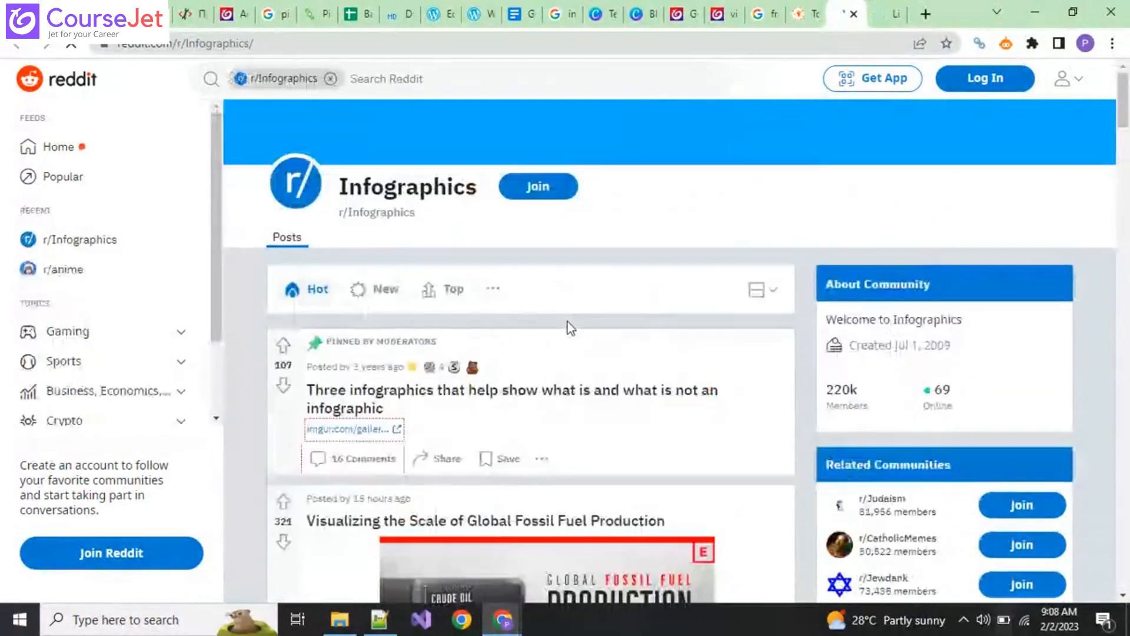
click(1007, 76)
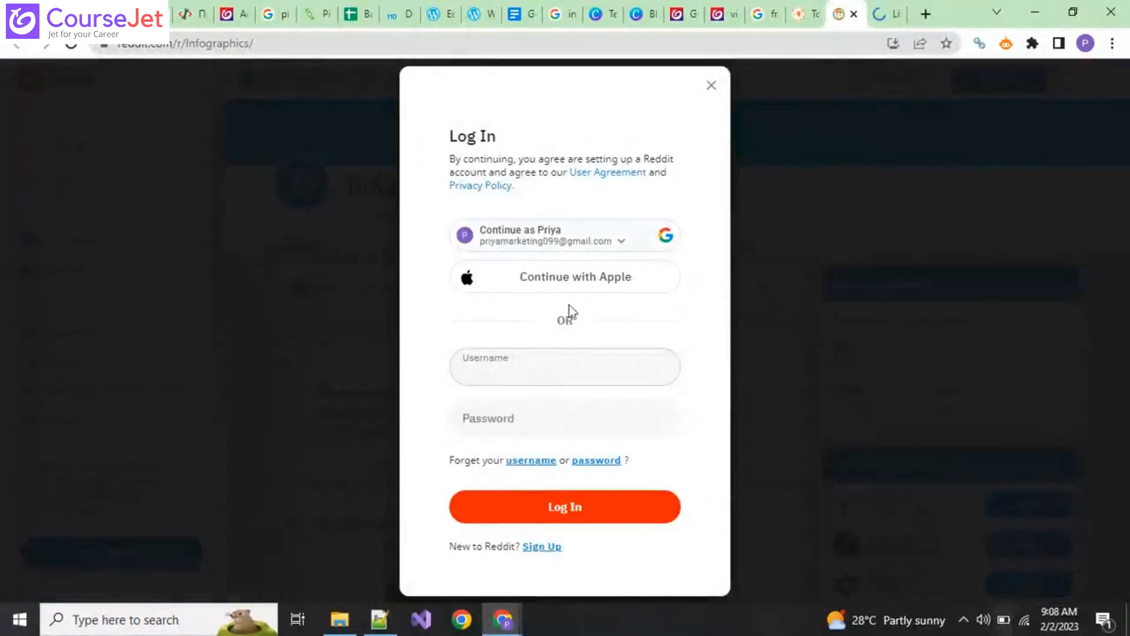
click(568, 247)
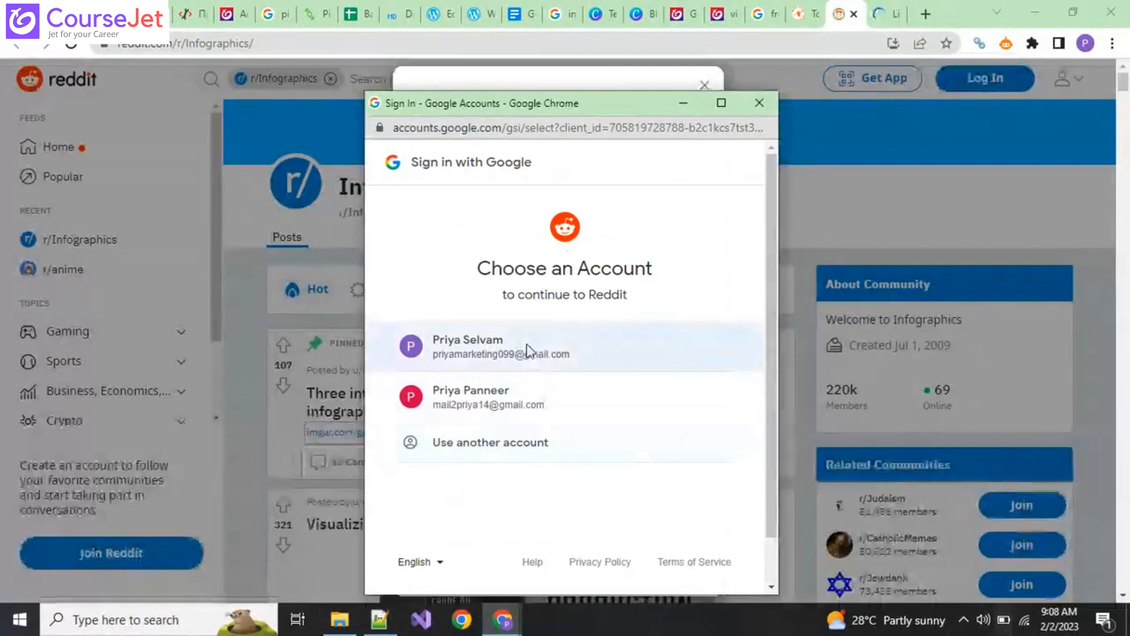
click(527, 351)
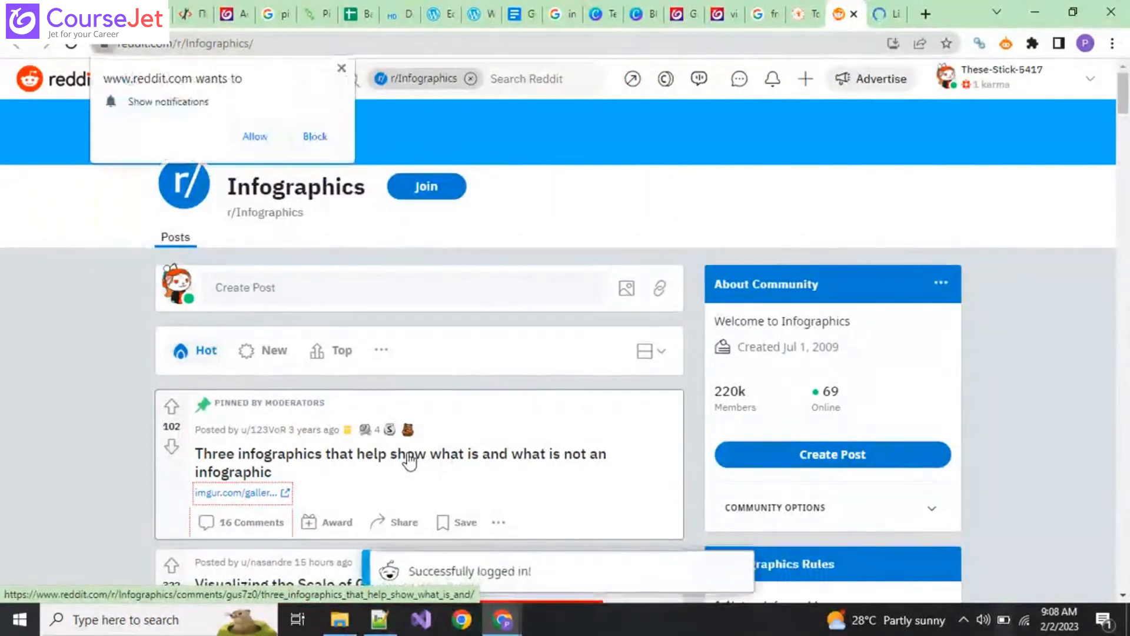
click(341, 68)
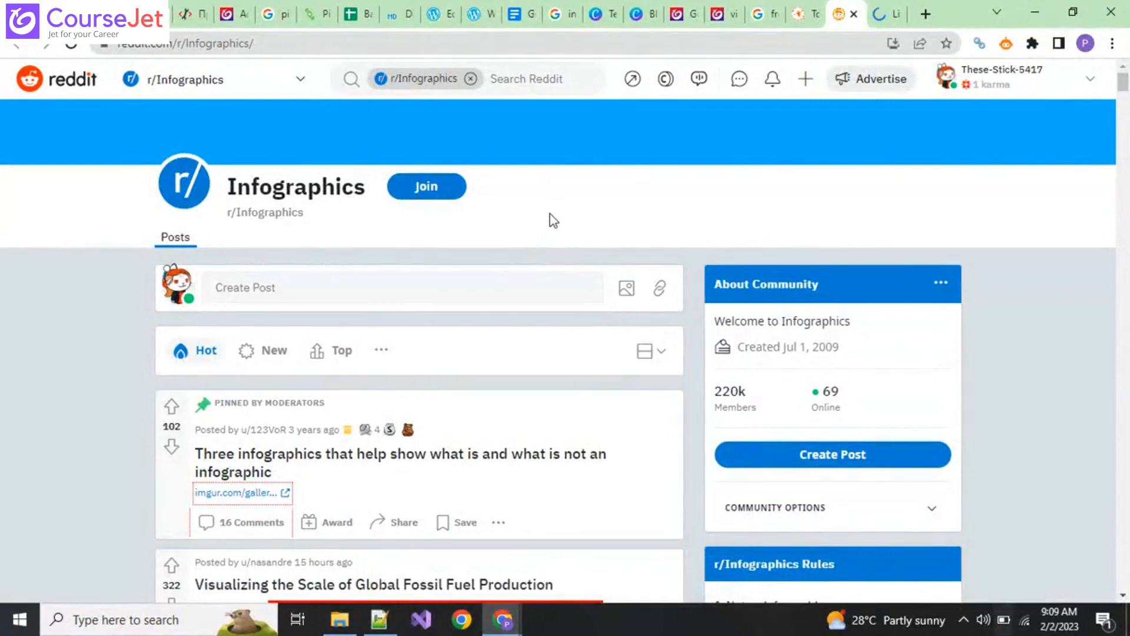
Look over the r/Infographics community page and start a new image post there.
scroll(553, 220, down, 10)
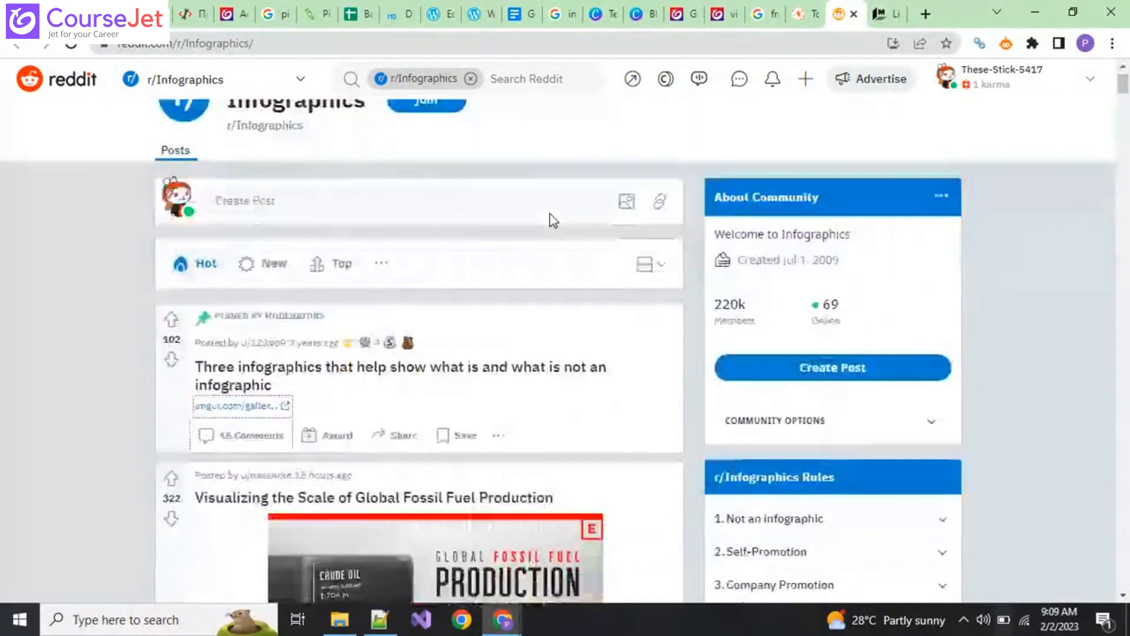
scroll(551, 218, up, 8)
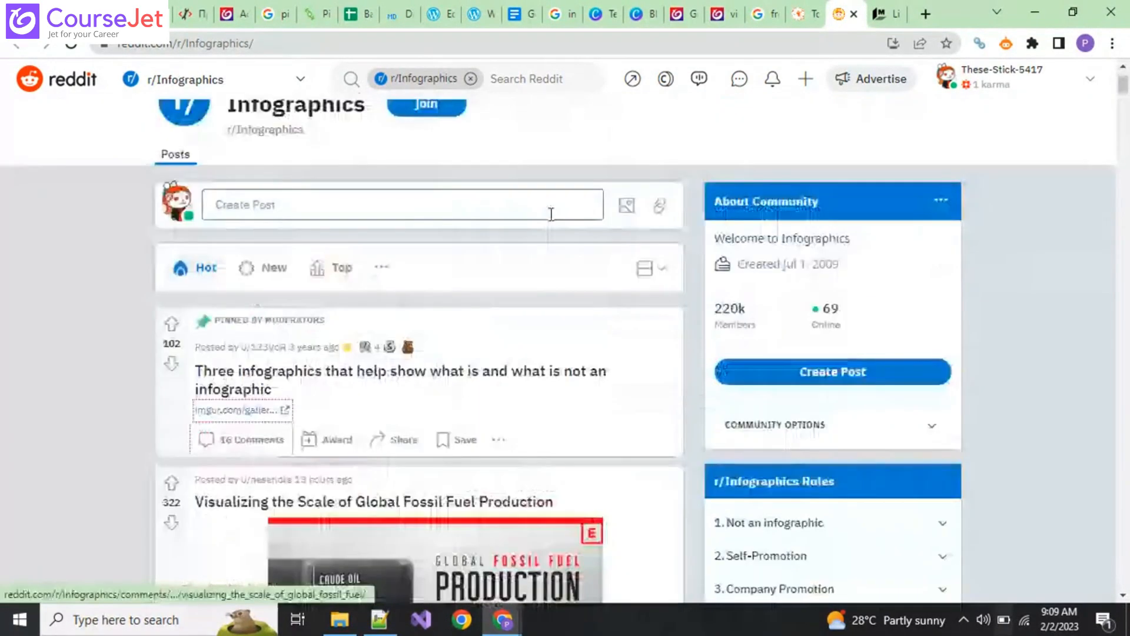
scroll(552, 214, up, 2)
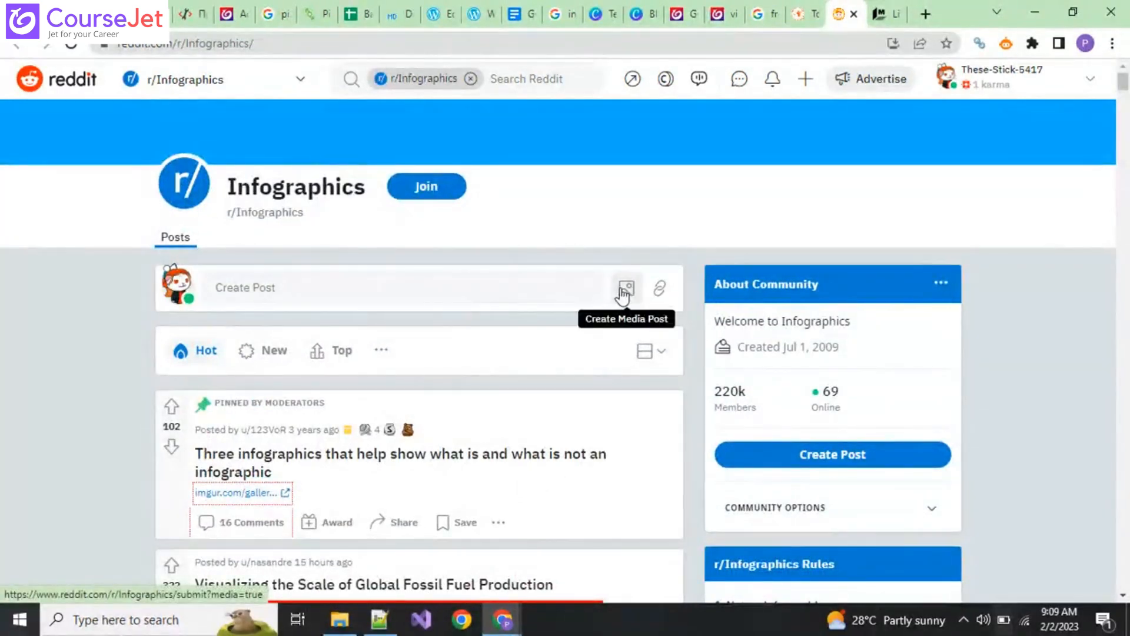
scroll(618, 295, down, 6)
scroll(618, 295, up, 6)
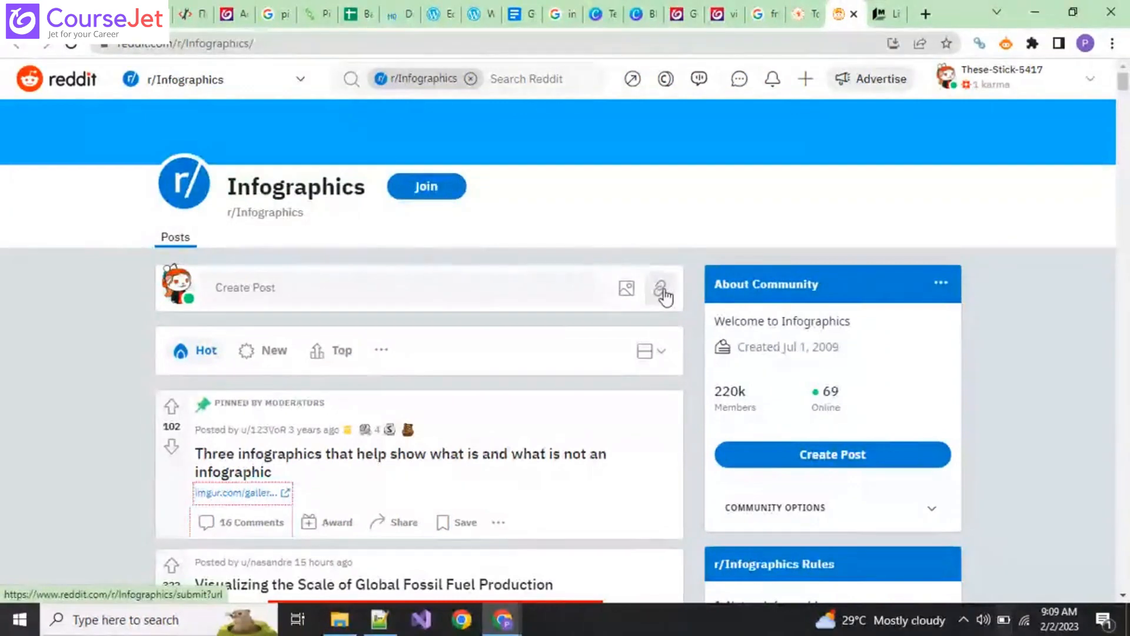
click(660, 290)
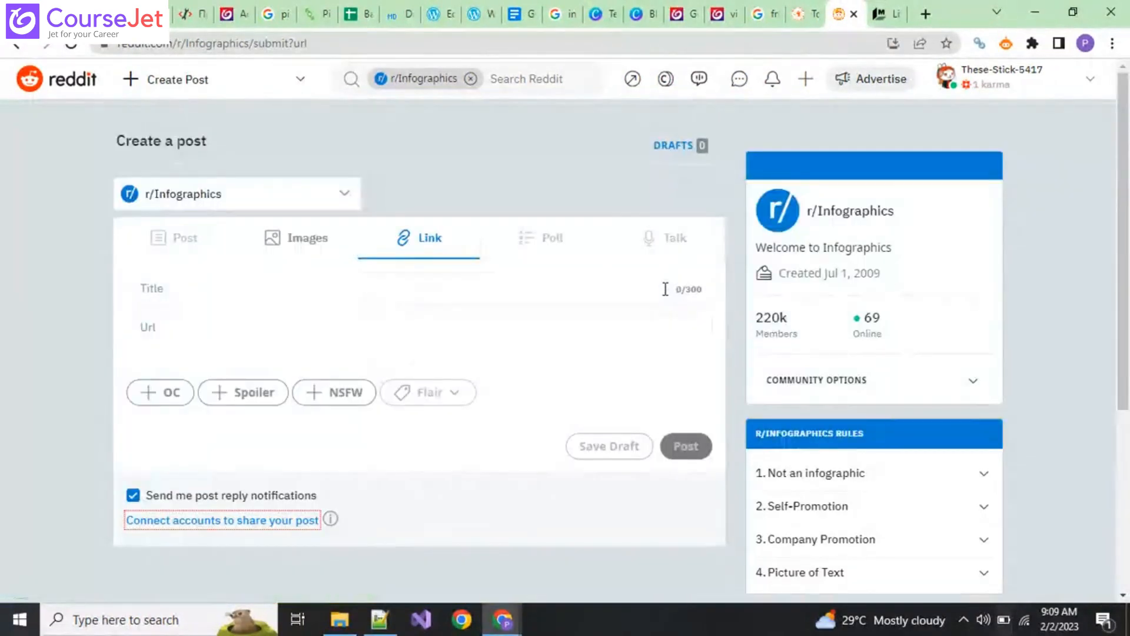
click(303, 256)
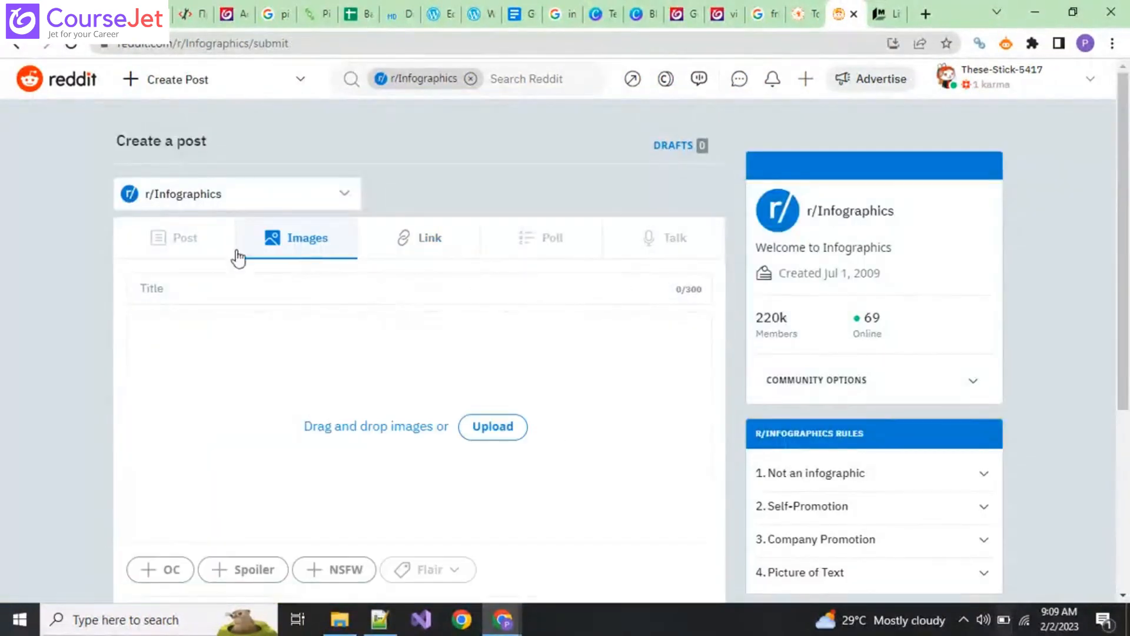
Title the image post "Google Cloud Platform".
click(255, 296)
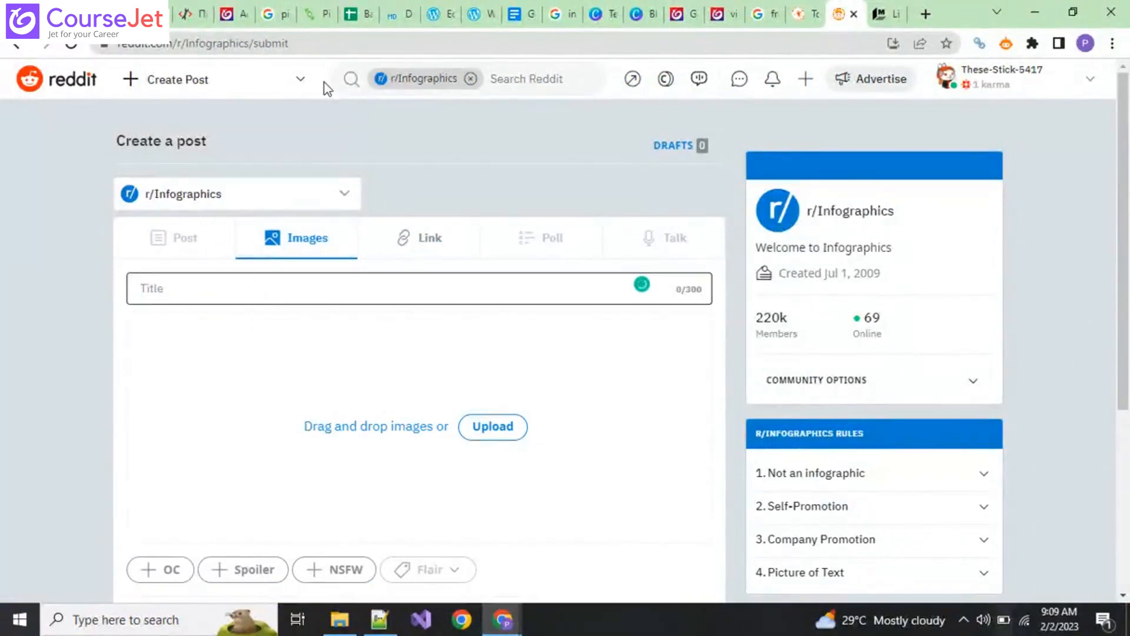
text(Google Cloud P)
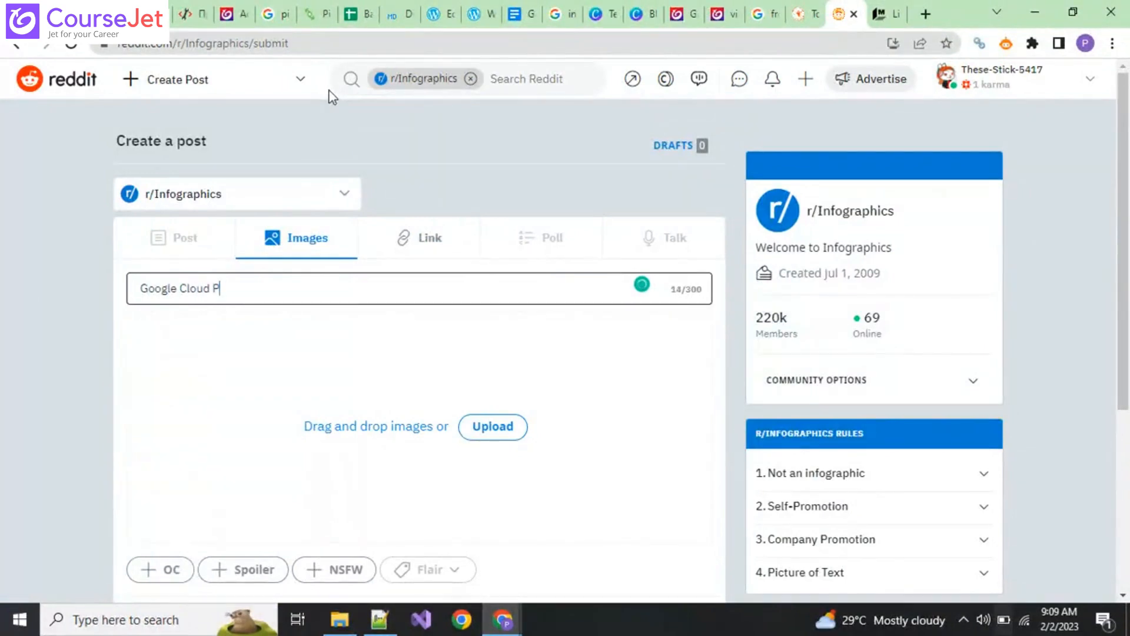
text(latform)
click(505, 427)
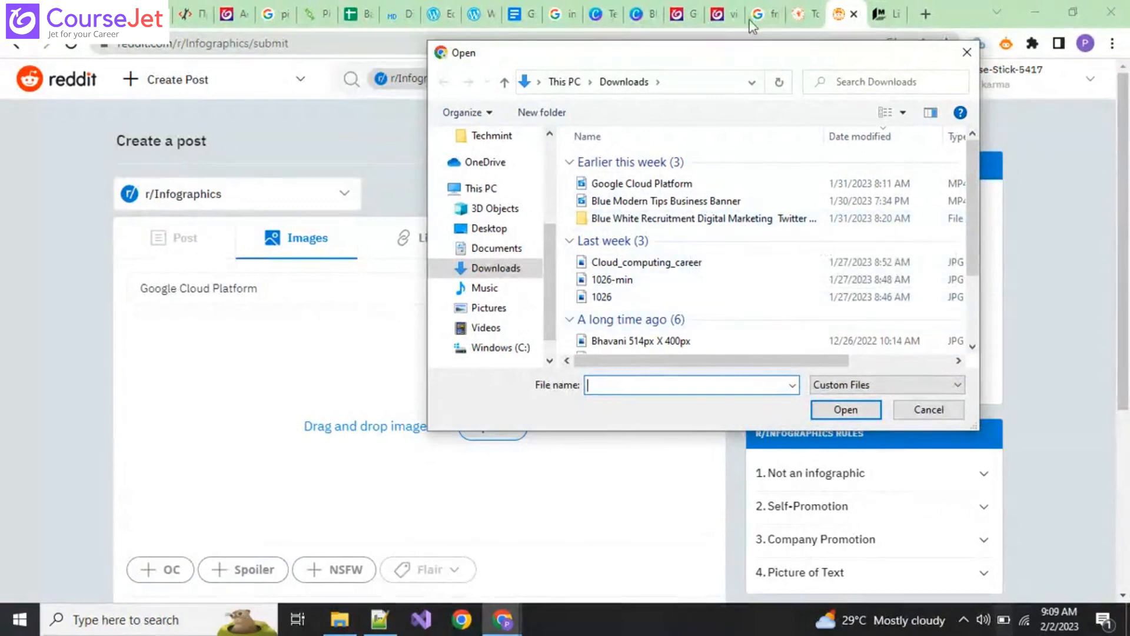
click(648, 21)
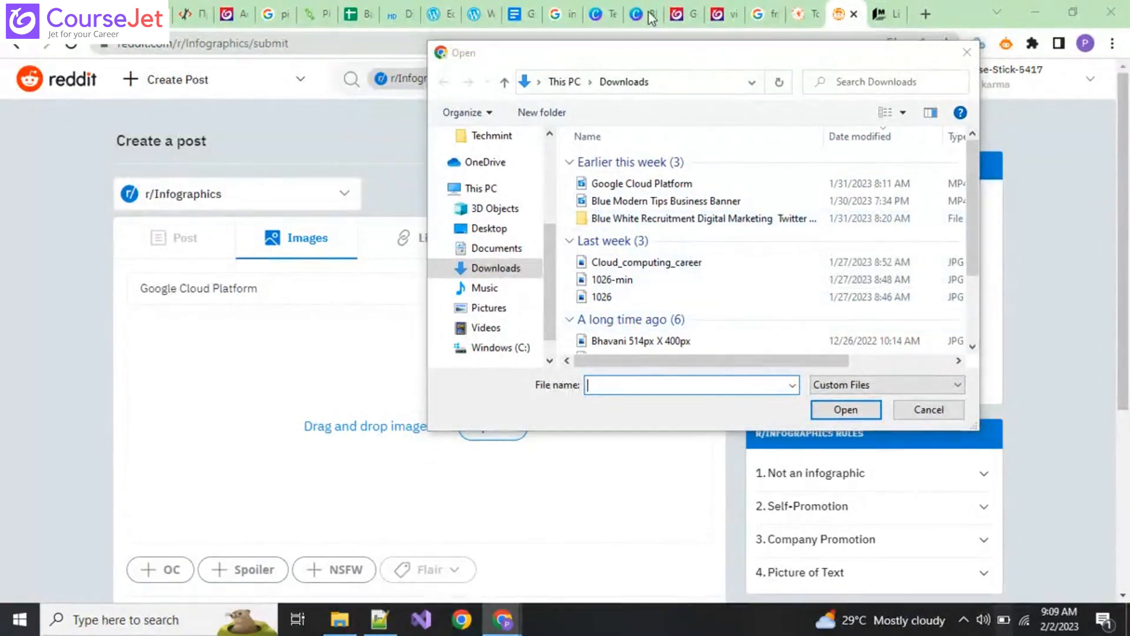
click(928, 409)
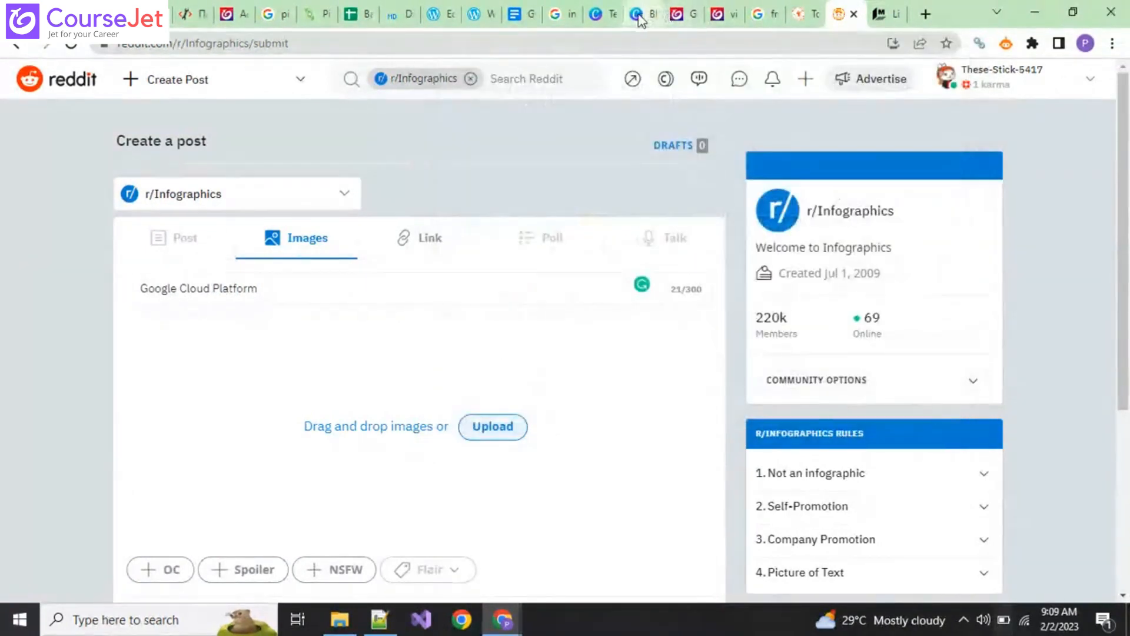
Switch to the Google Cloud Platform infographic in Canva and download it as a JPG.
click(641, 21)
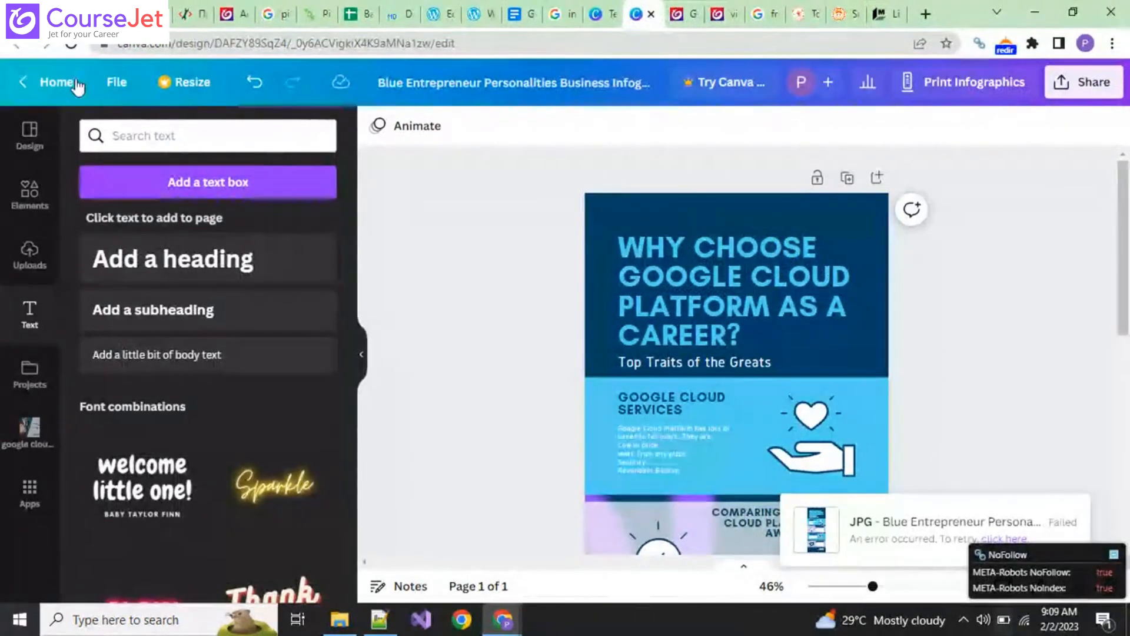
click(116, 83)
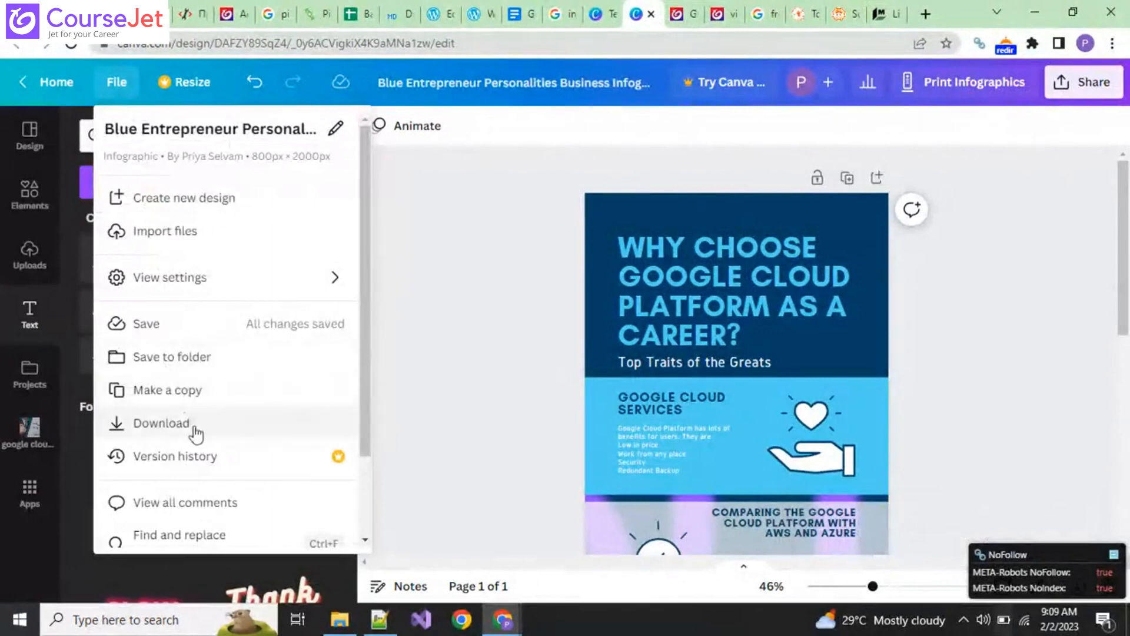
click(196, 435)
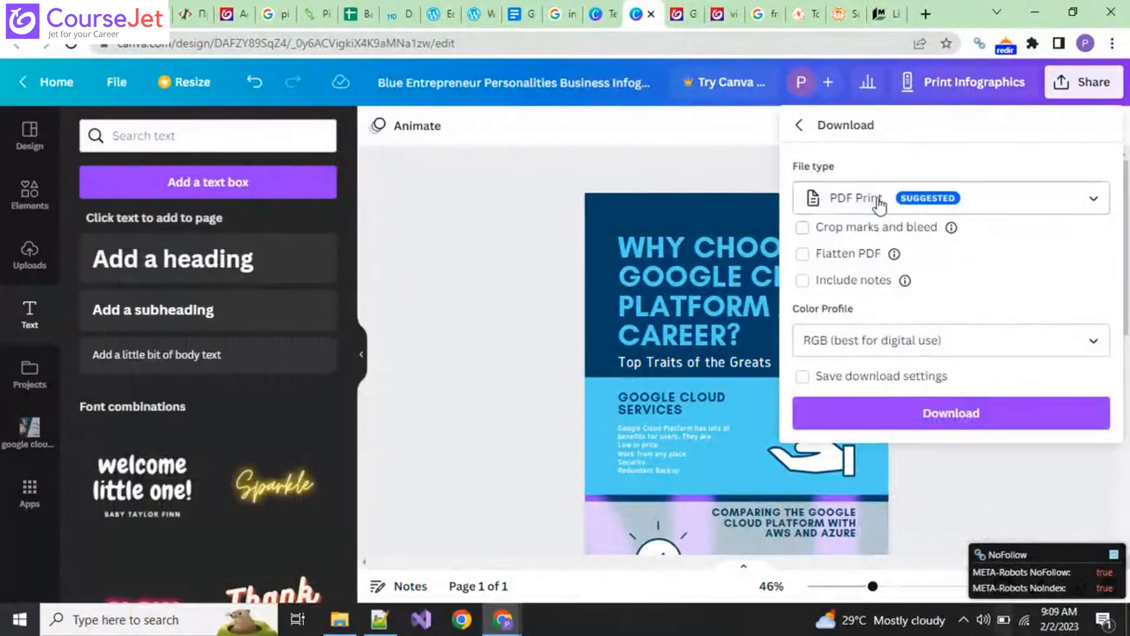
click(879, 203)
click(881, 264)
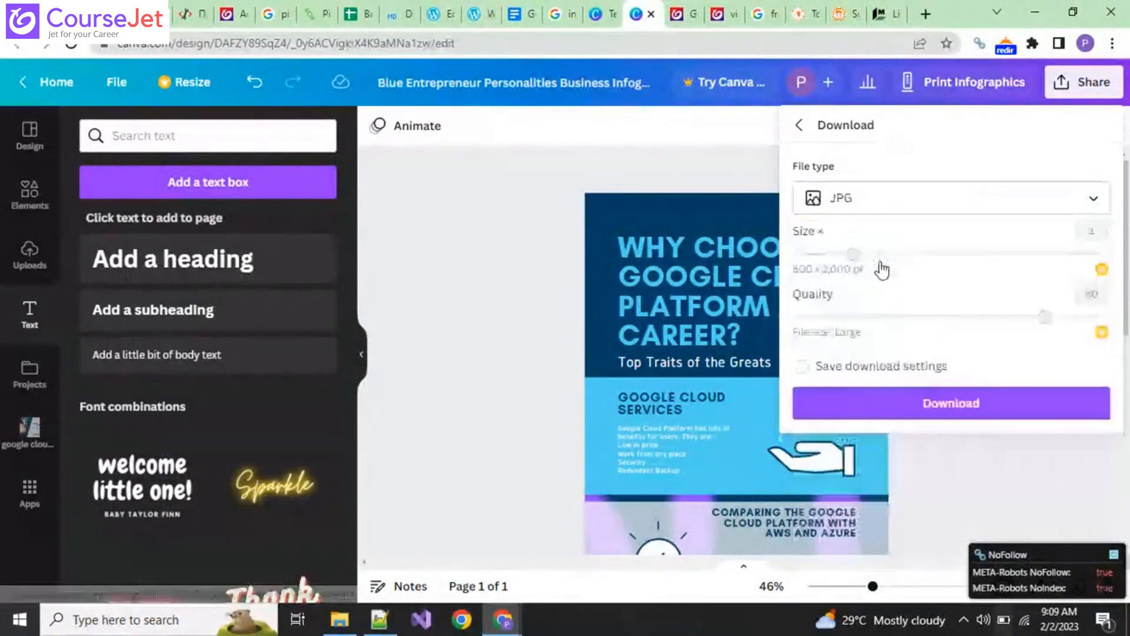
click(901, 415)
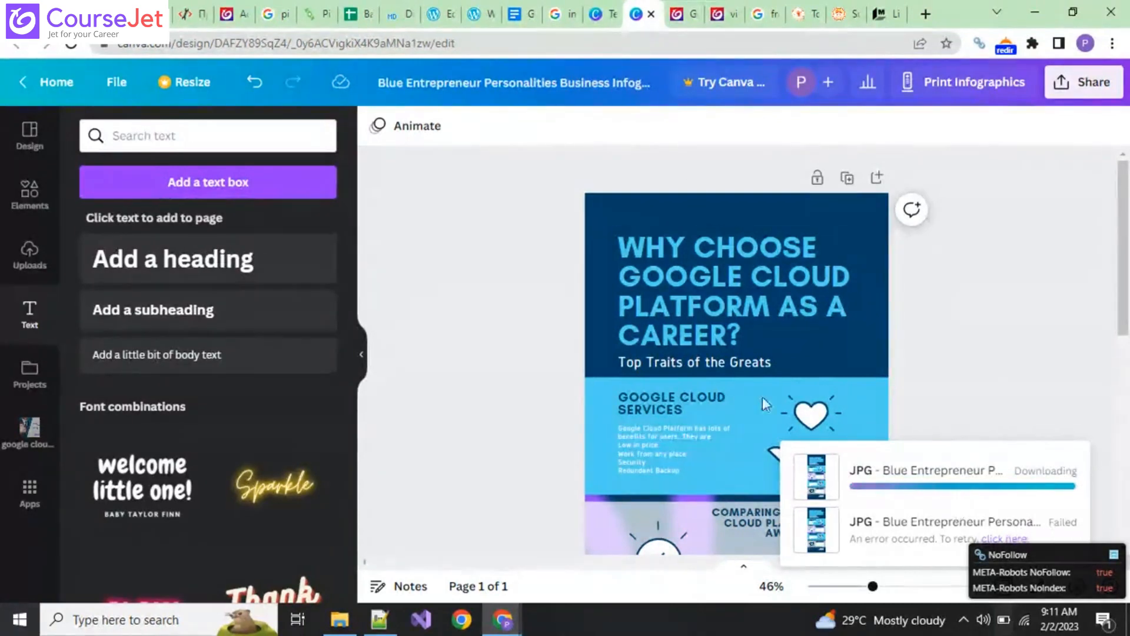
Look over the r/Infographics image post form on Reddit, and return to Canva to check the infographic's download.
click(806, 13)
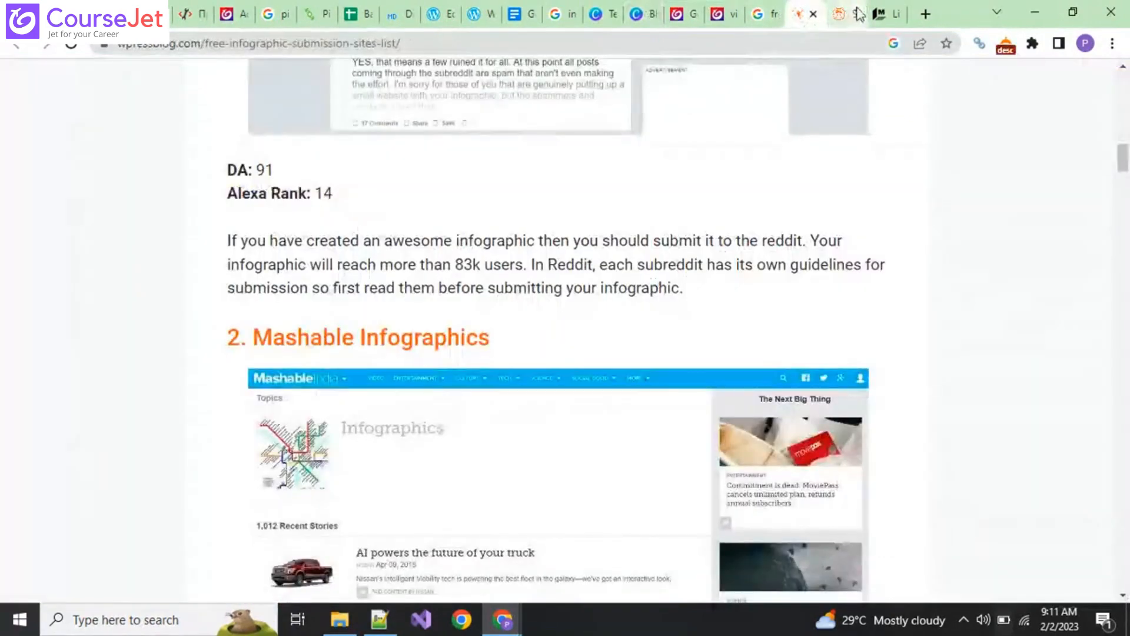
click(844, 12)
scroll(605, 278, down, 4)
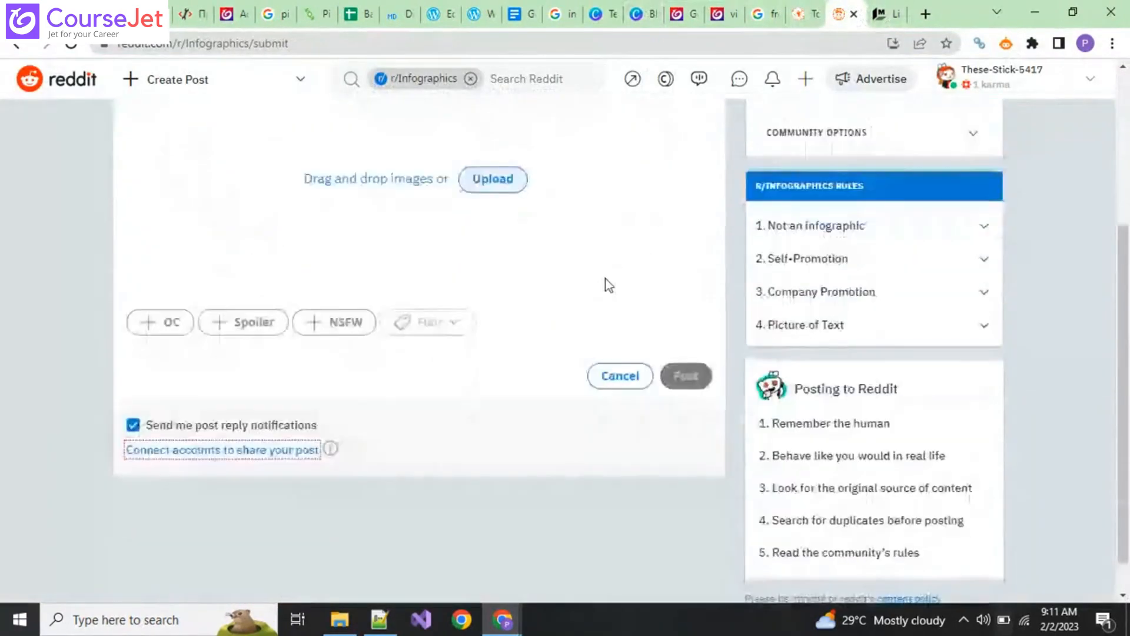
scroll(605, 277, up, 3)
click(636, 13)
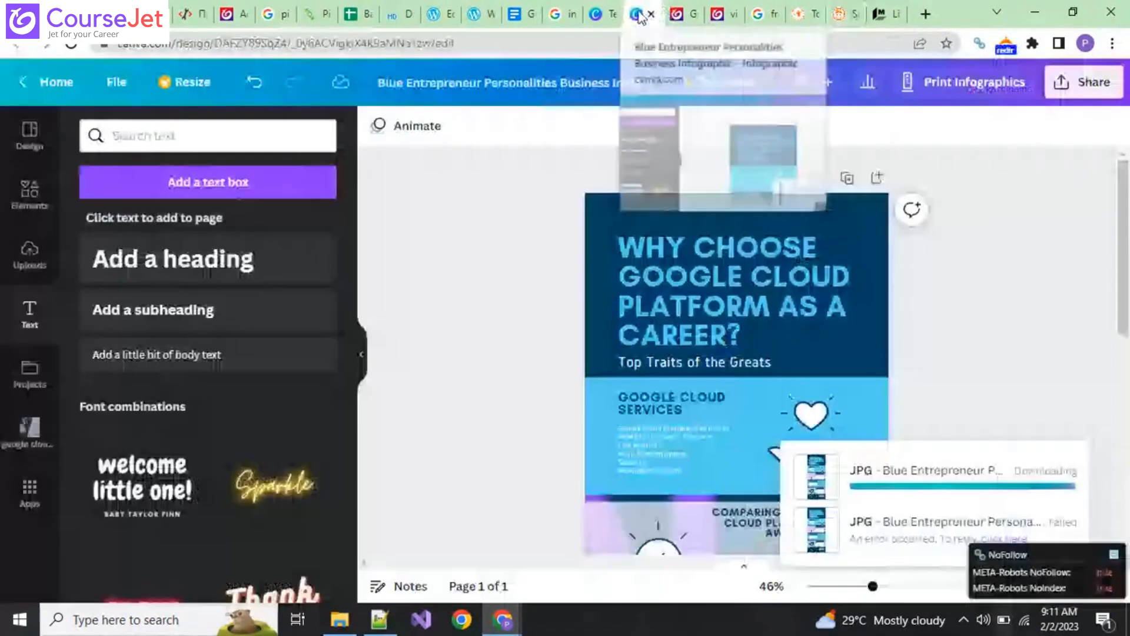